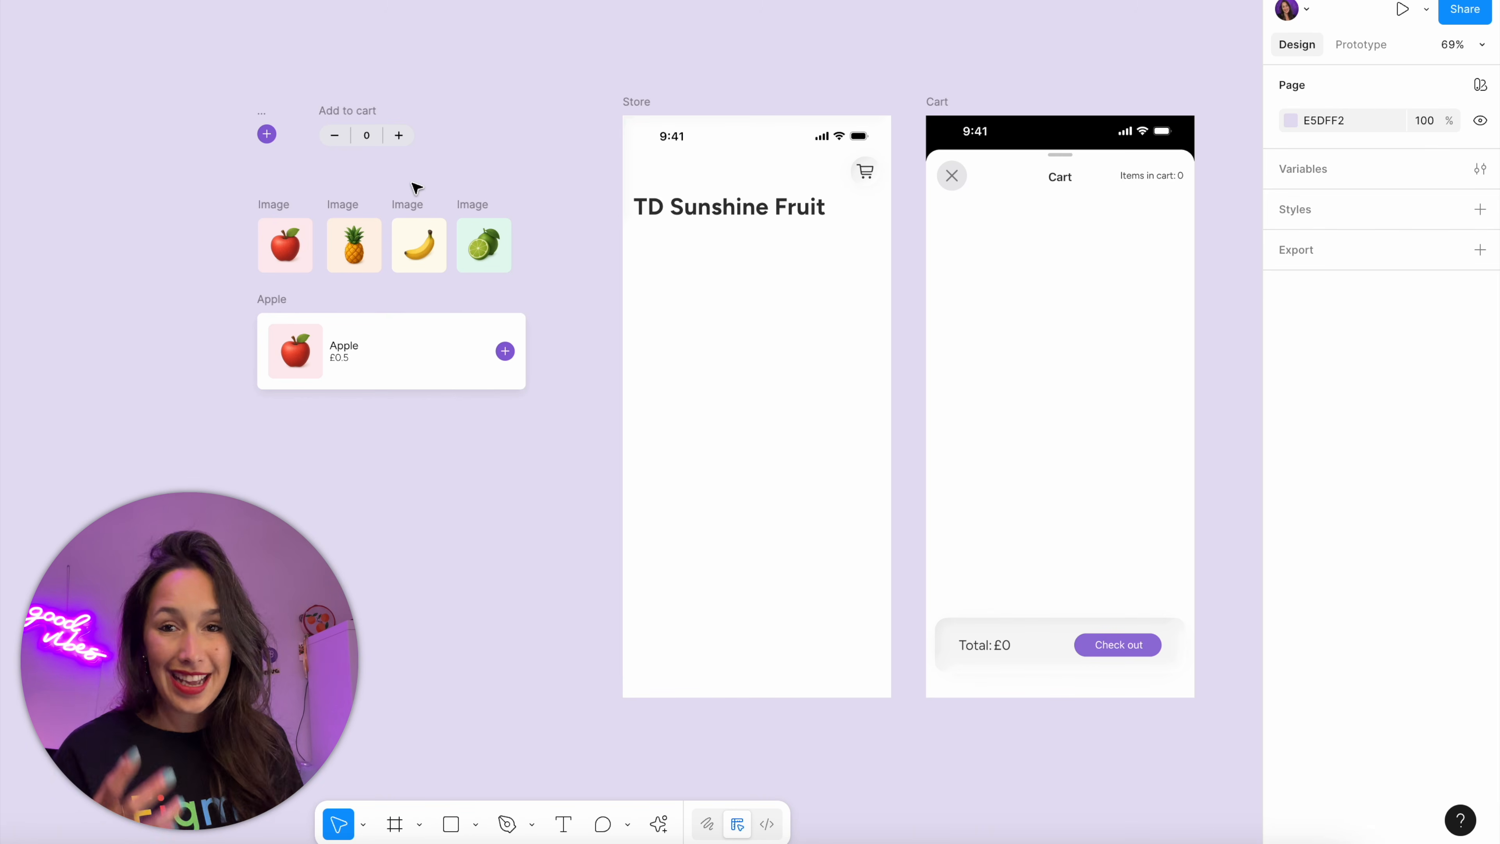
Create the file's first string variable and name it product-name
{"action": "scroll", "coordinate": [204, 244], "scroll_direction": "up", "scroll_amount": 5, "text": "ctrl"}
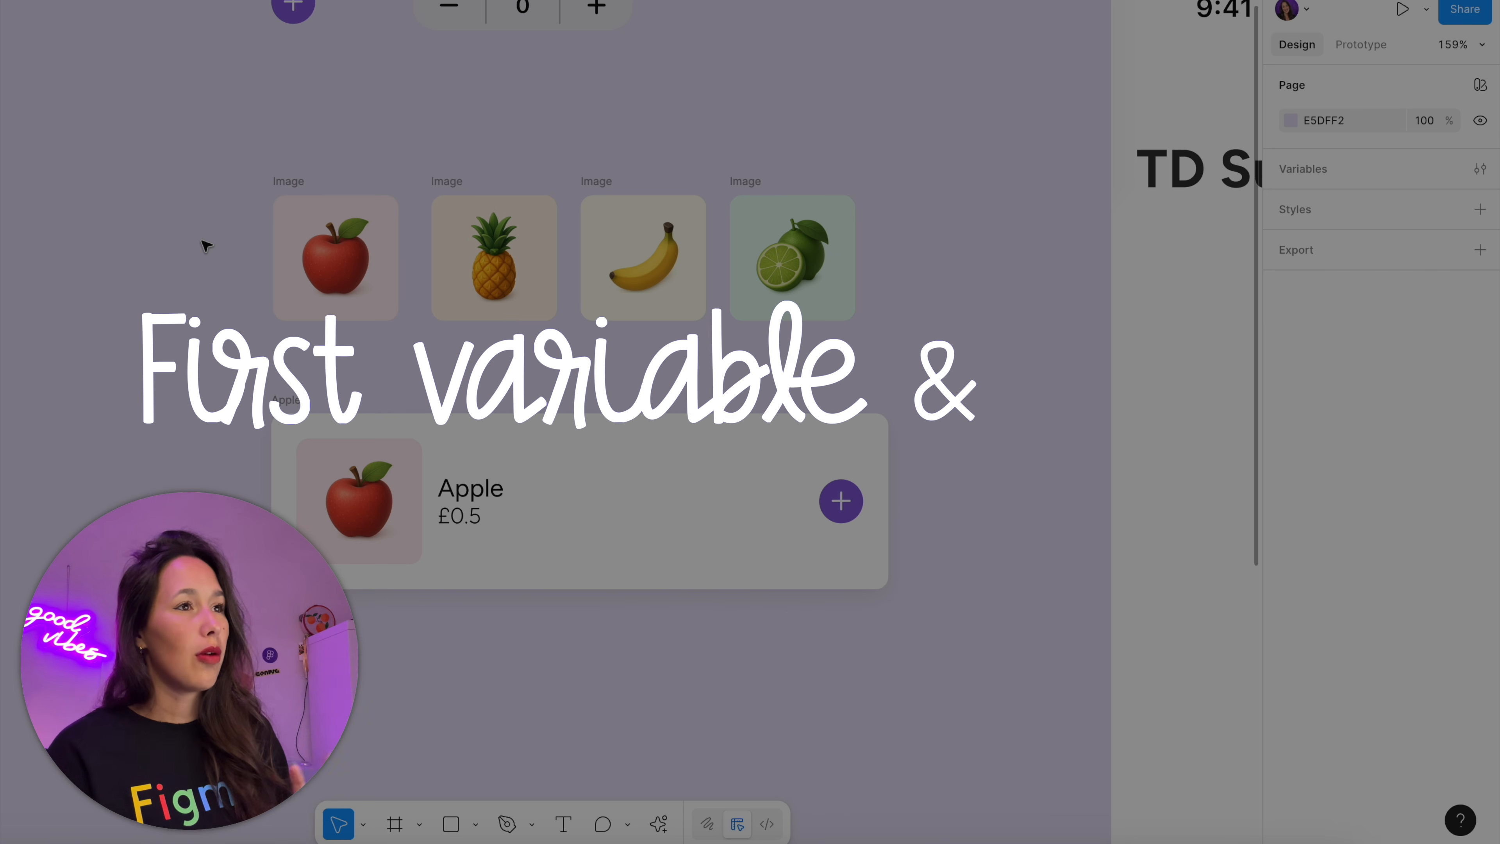
{"action": "left_click", "coordinate": [1481, 182]}
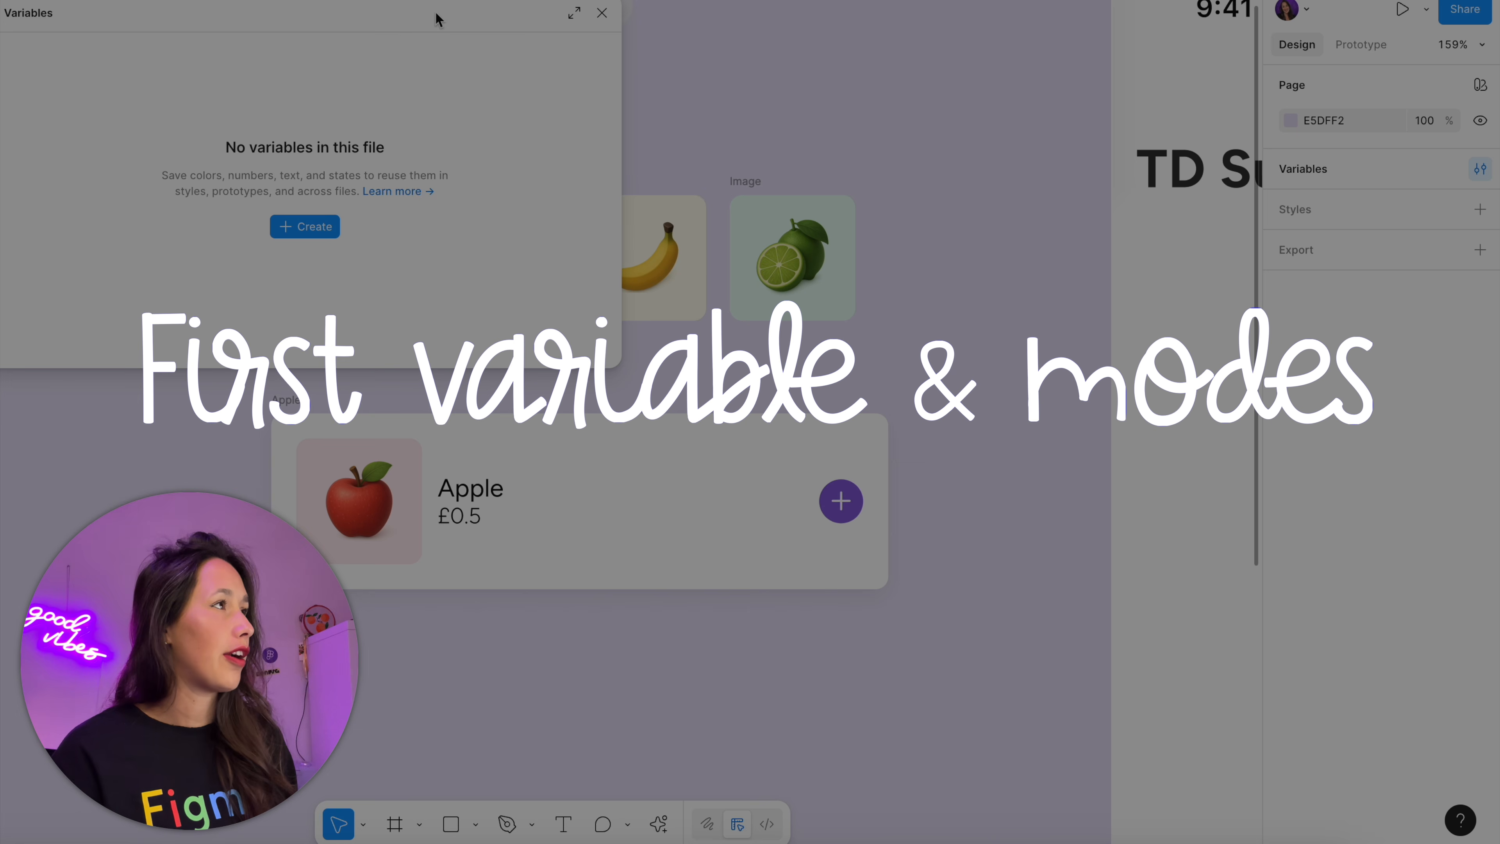
{"action": "left_click_drag", "start_coordinate": [440, 21], "coordinate": [986, 102]}
{"action": "left_click", "coordinate": [867, 319]}
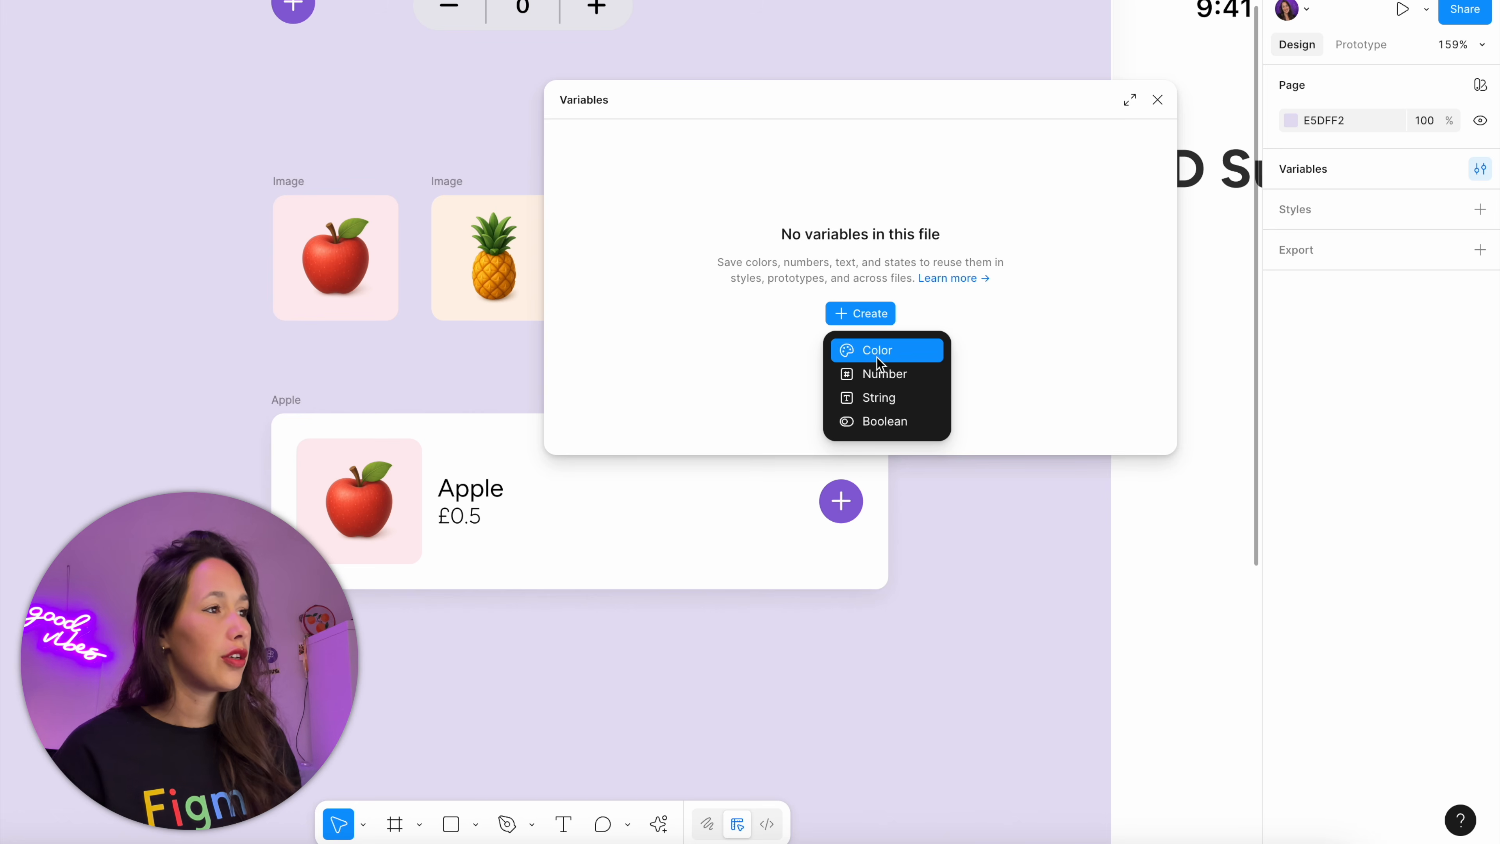
{"action": "left_click", "coordinate": [890, 398]}
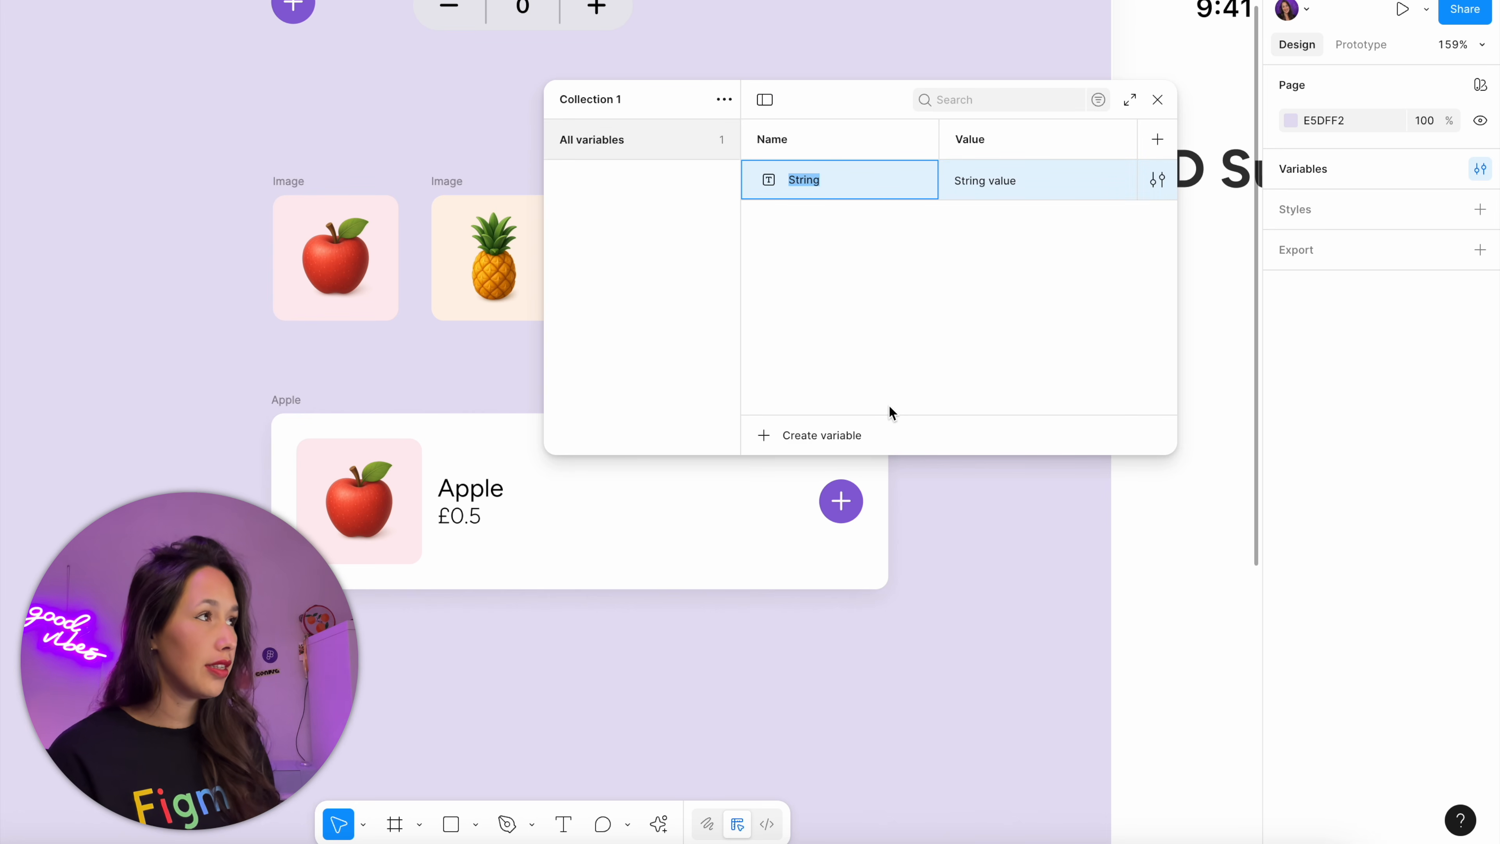
{"action": "type", "text": "Product-name"}
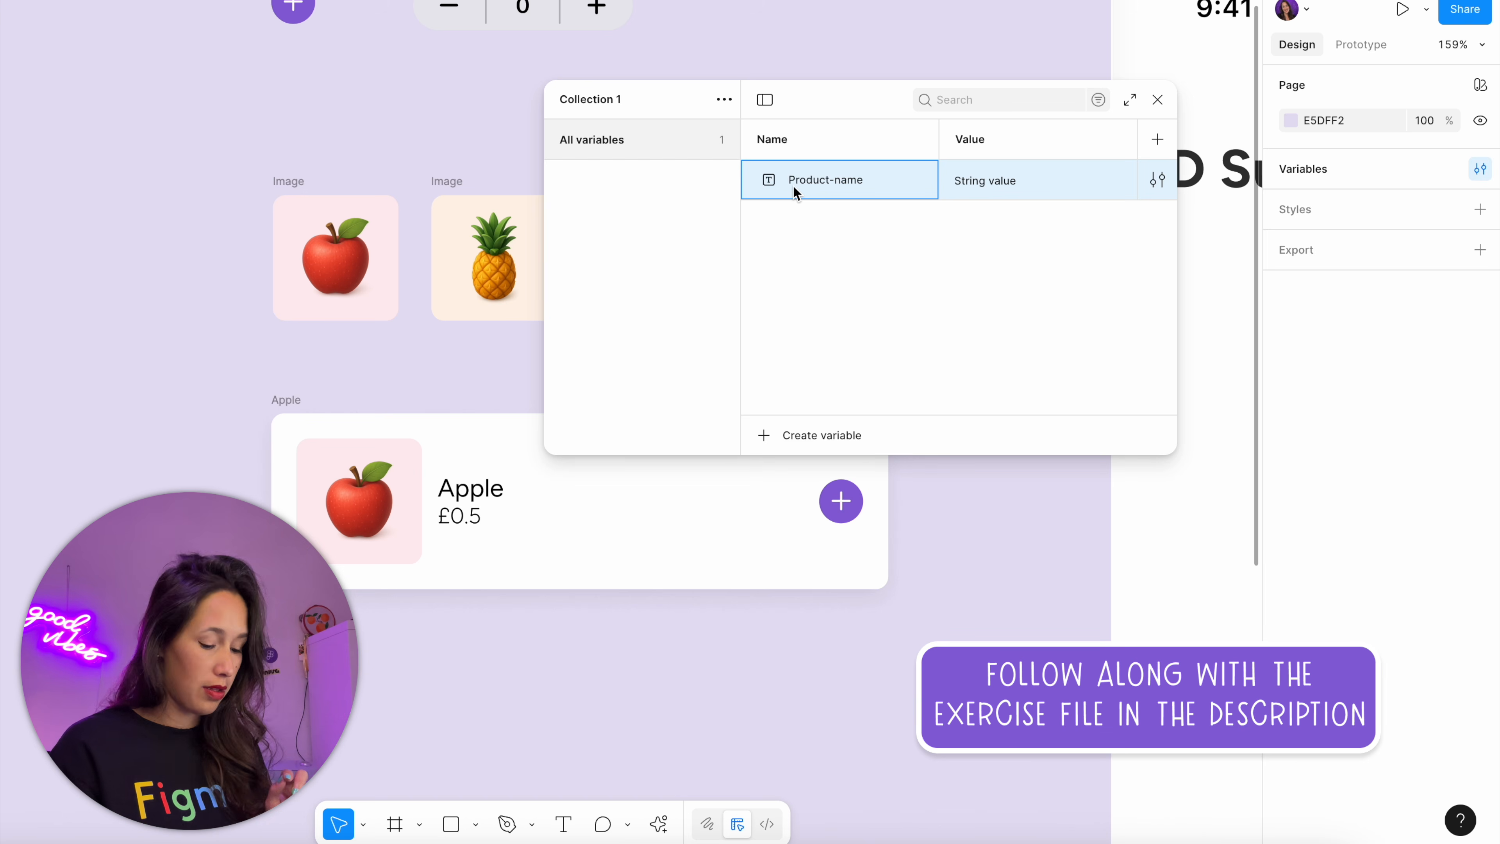
{"action": "key", "text": "Left"}
{"action": "key", "text": "Left"}
{"action": "key", "text": "BackSpace"}
{"action": "type", "text": "p"}
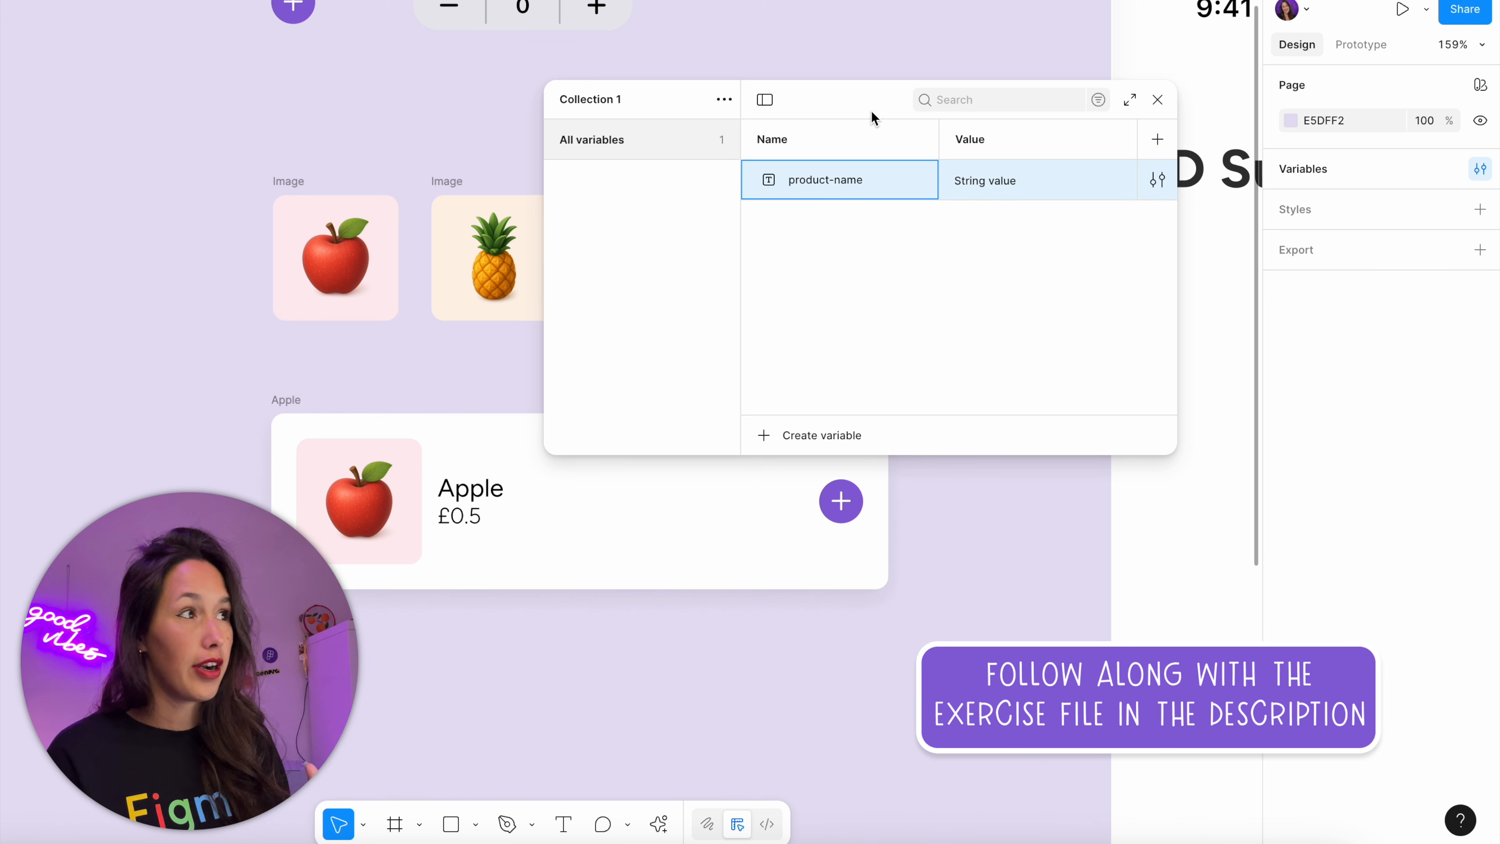
Widen the variables window and add three more modes to Collection 1
{"action": "left_click_drag", "start_coordinate": [840, 95], "coordinate": [718, 69]}
{"action": "left_click_drag", "start_coordinate": [1055, 225], "coordinate": [1491, 231]}
{"action": "left_click_drag", "start_coordinate": [1149, 98], "coordinate": [1011, 257]}
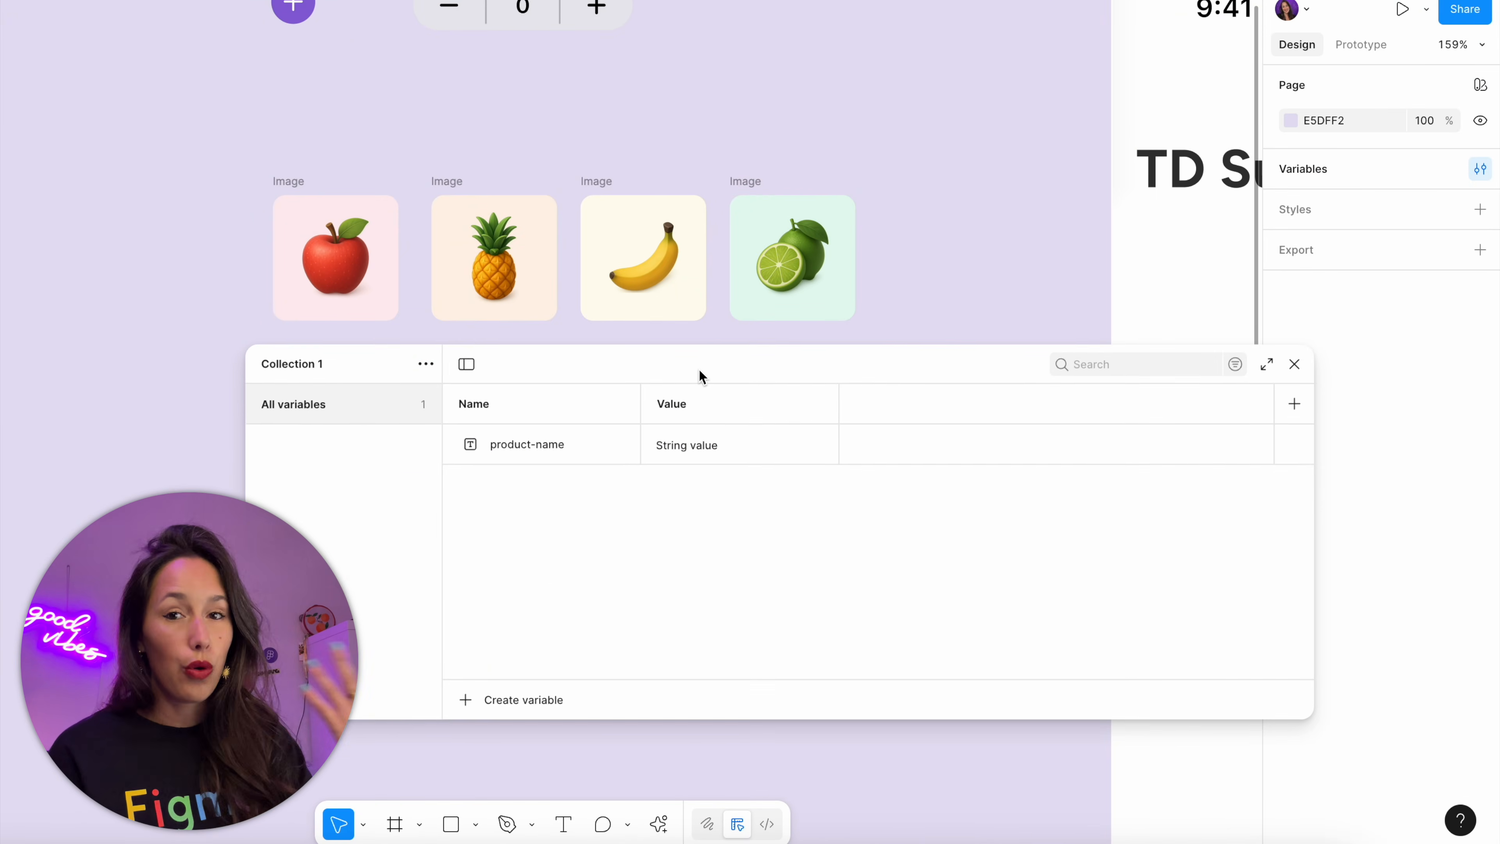
{"action": "left_click", "coordinate": [691, 417]}
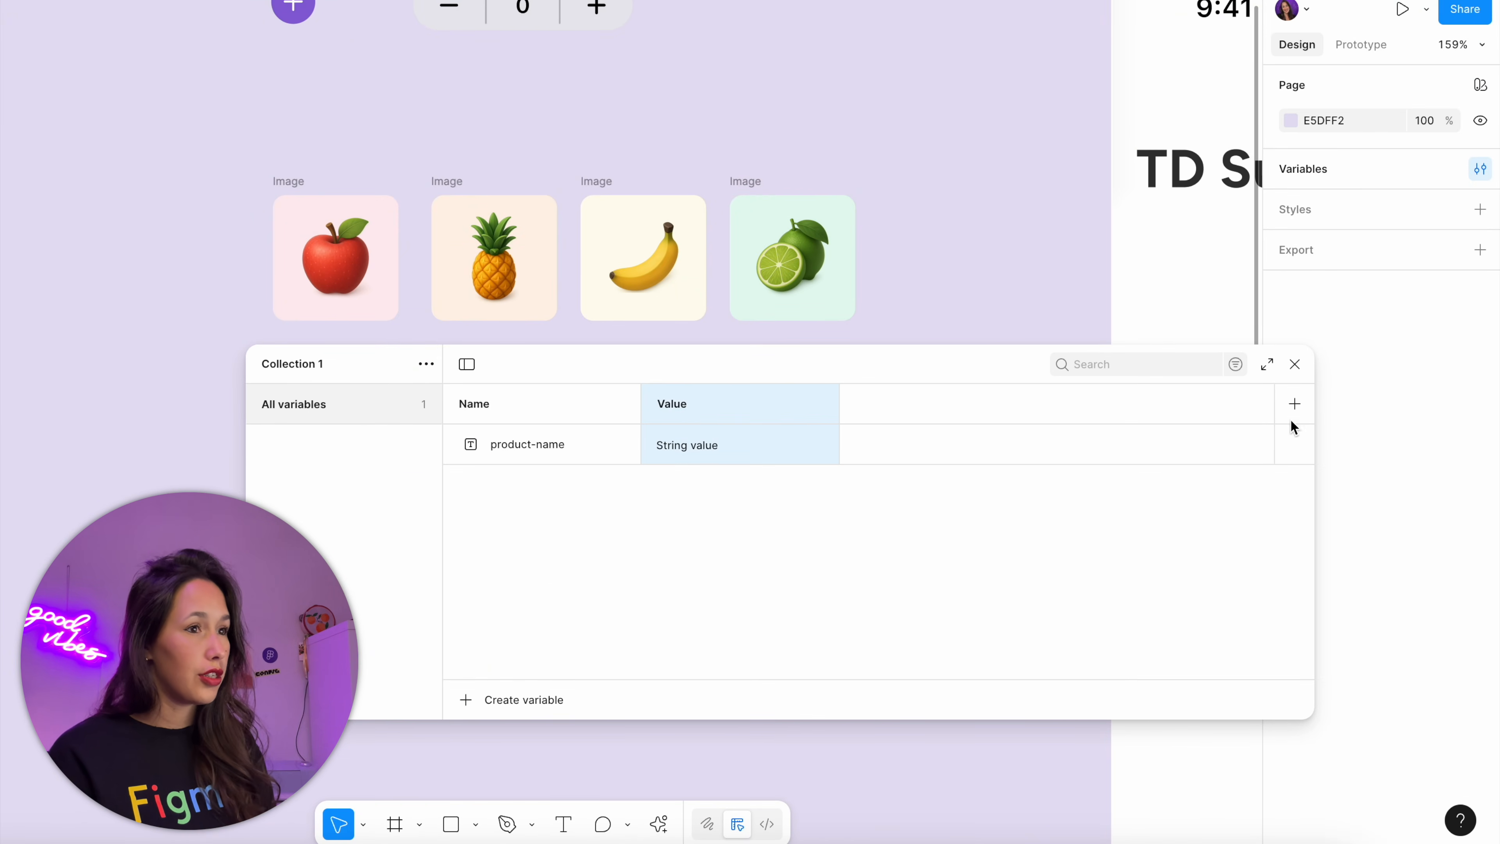
{"action": "left_click", "coordinate": [1289, 405]}
{"action": "left_click", "coordinate": [1288, 406]}
{"action": "left_click", "coordinate": [1288, 406]}
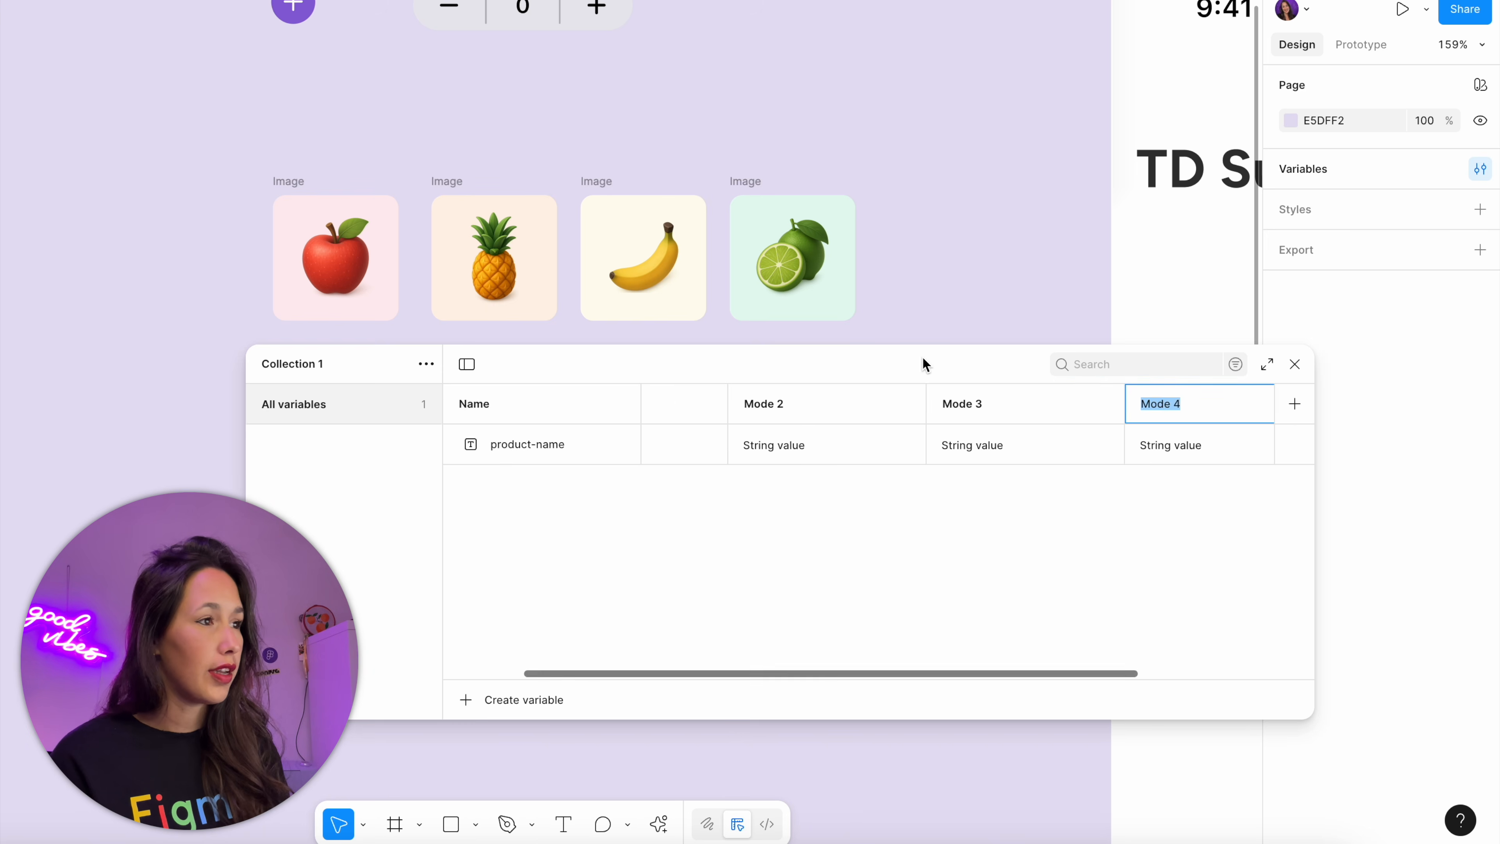
{"action": "left_click", "coordinate": [922, 359]}
{"action": "left_click_drag", "start_coordinate": [1262, 511], "coordinate": [1484, 511]}
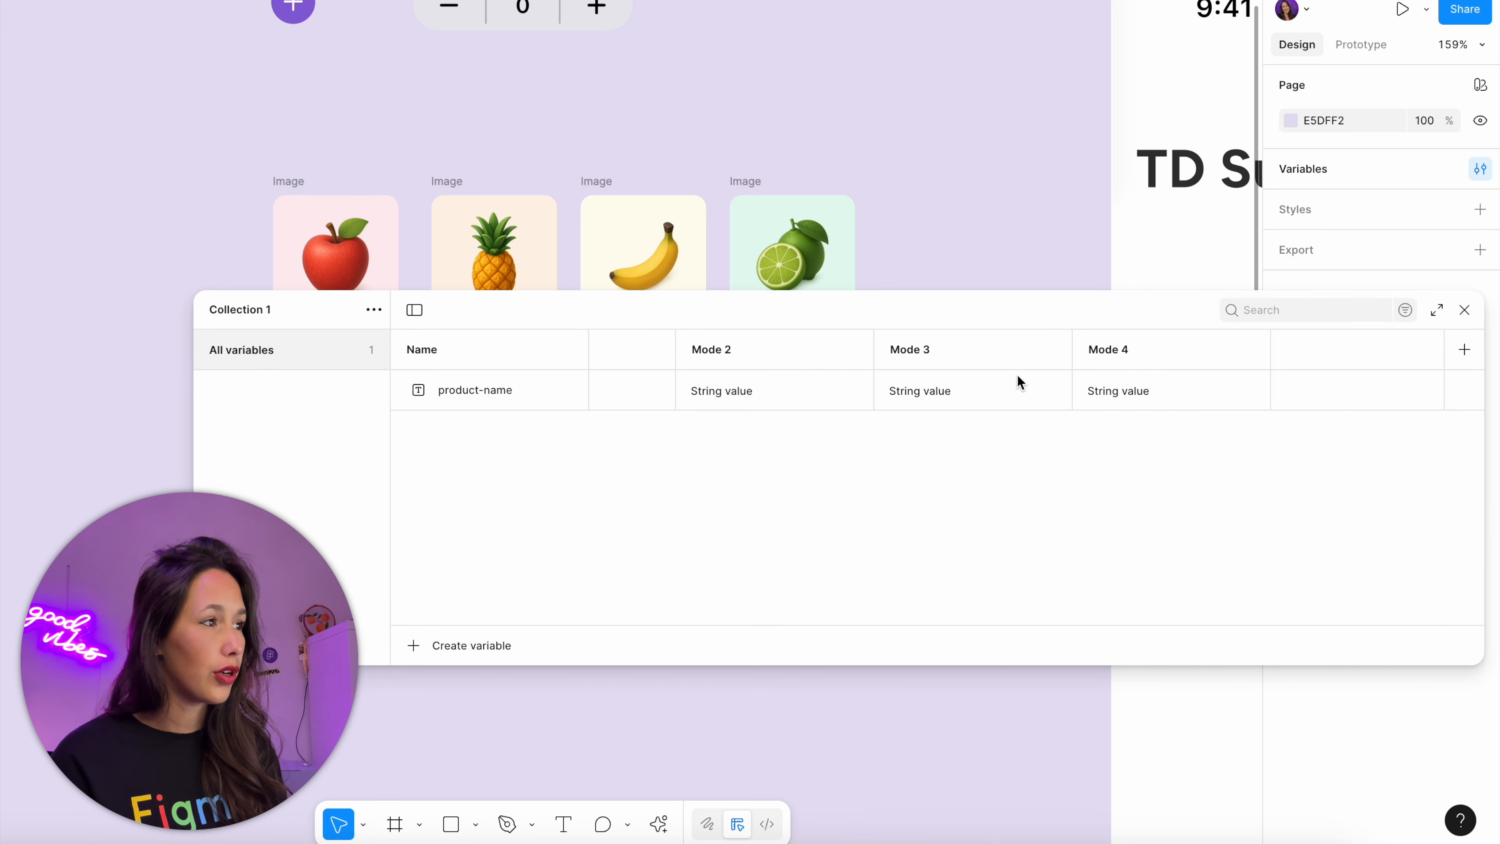
Rename the collection's four modes to apple, pineapple, banana and lime
{"action": "left_click_drag", "start_coordinate": [767, 327], "coordinate": [615, 346]}
{"action": "left_click", "coordinate": [539, 392]}
{"action": "left_click", "coordinate": [503, 371]}
{"action": "left_click", "coordinate": [487, 369]}
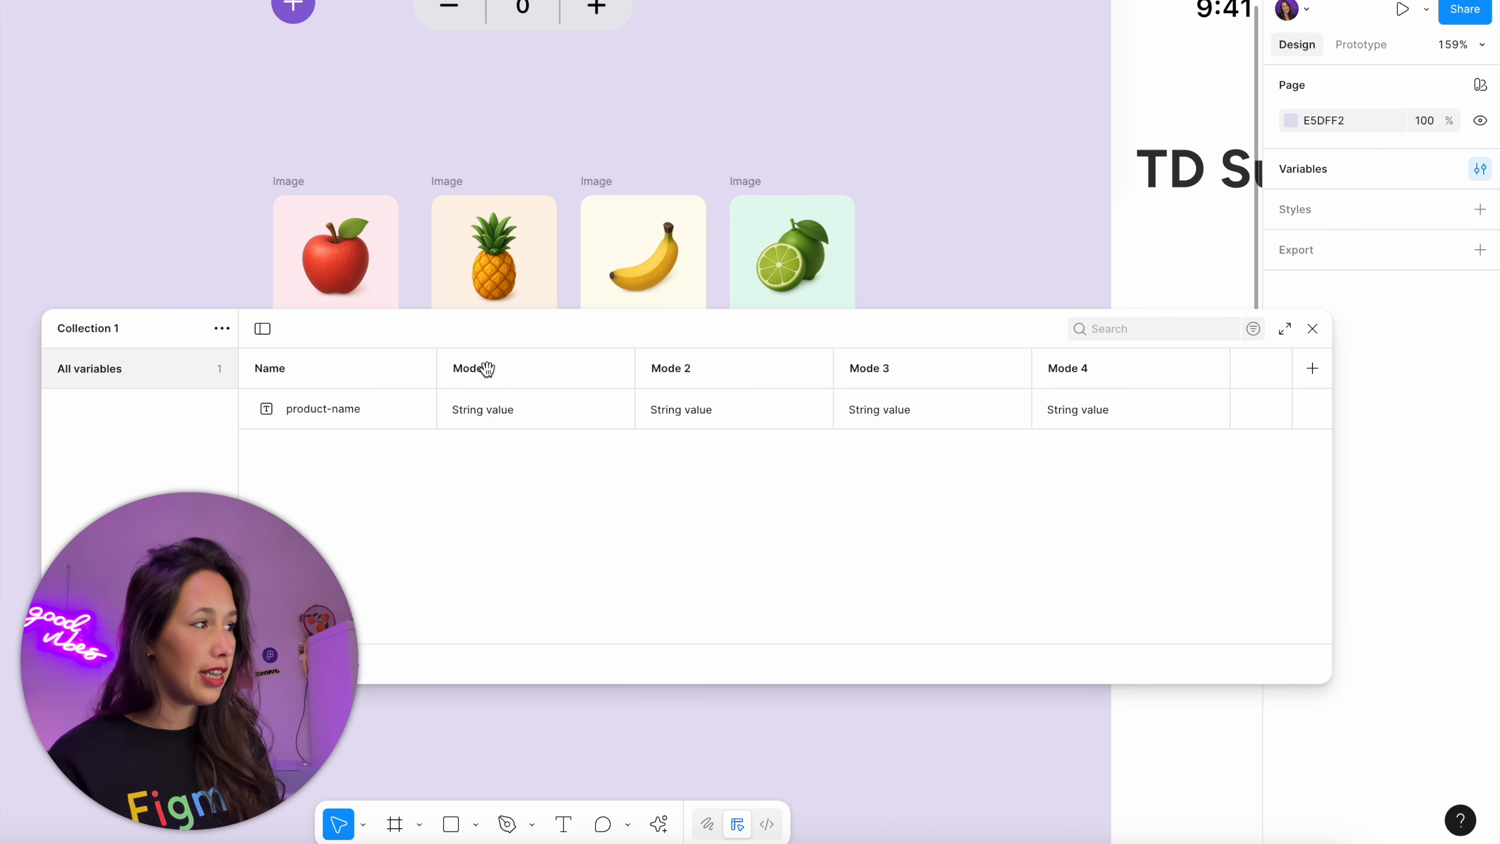
{"action": "double_click", "coordinate": [486, 369]}
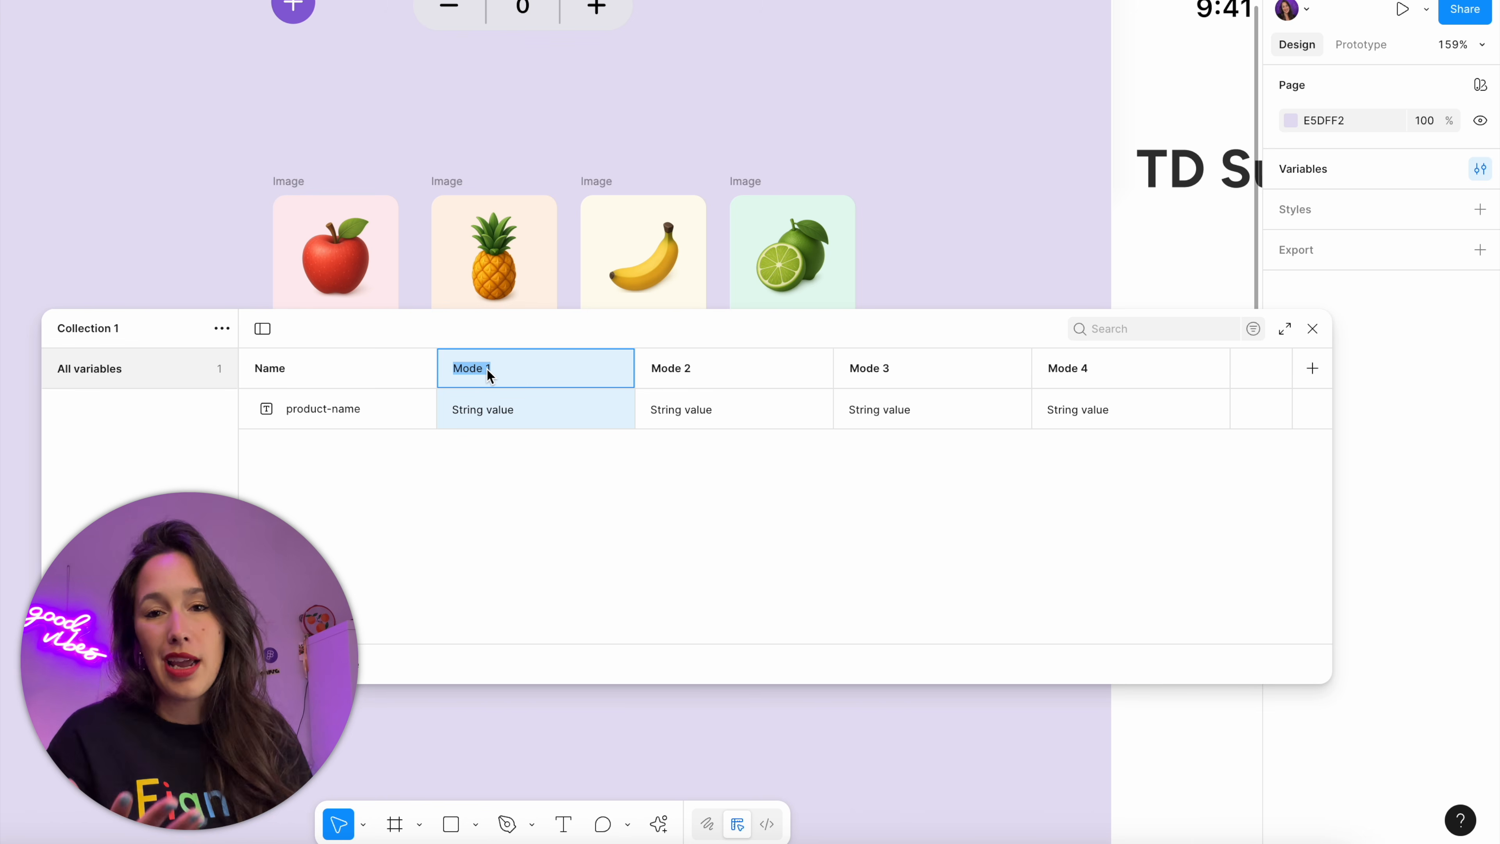
{"action": "type", "text": "apple"}
{"action": "key", "text": "Tab"}
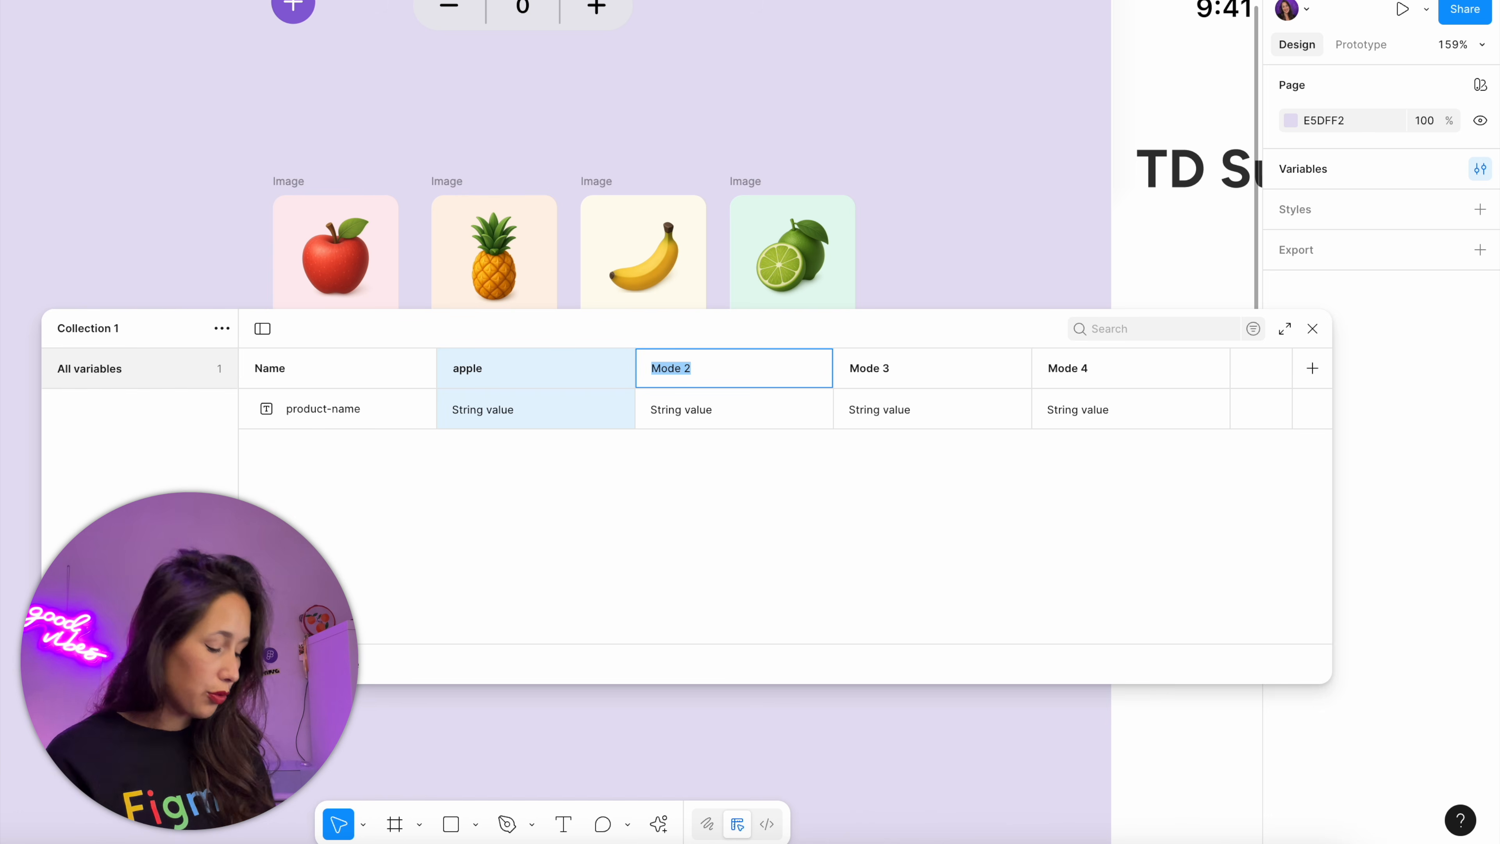
{"action": "type", "text": "pineapple"}
{"action": "key", "text": "Tab"}
{"action": "type", "text": "banana"}
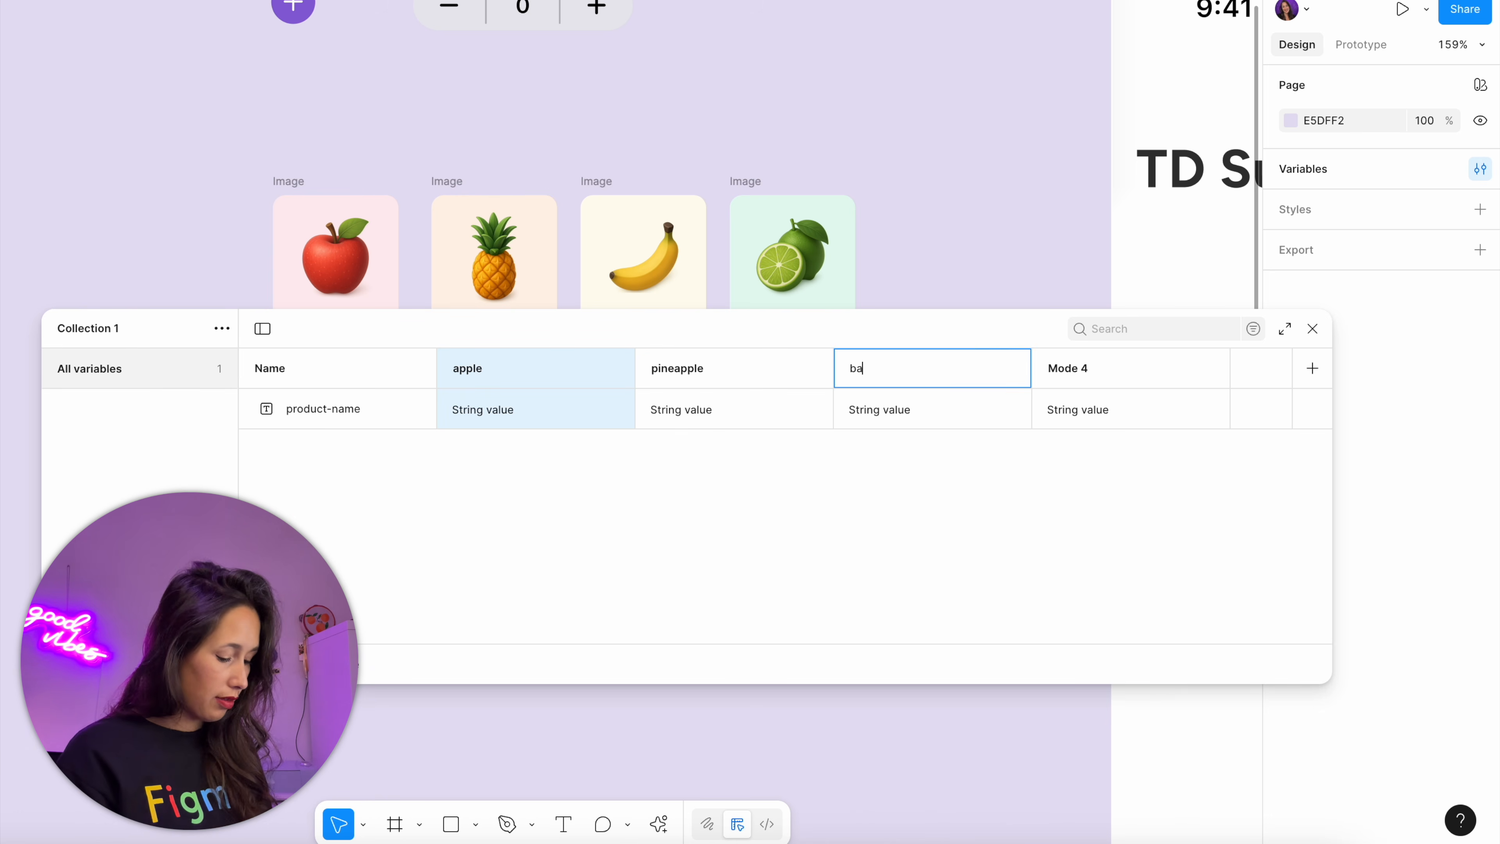
{"action": "key", "text": "Tab"}
{"action": "type", "text": "lime"}
{"action": "key", "text": "Return"}
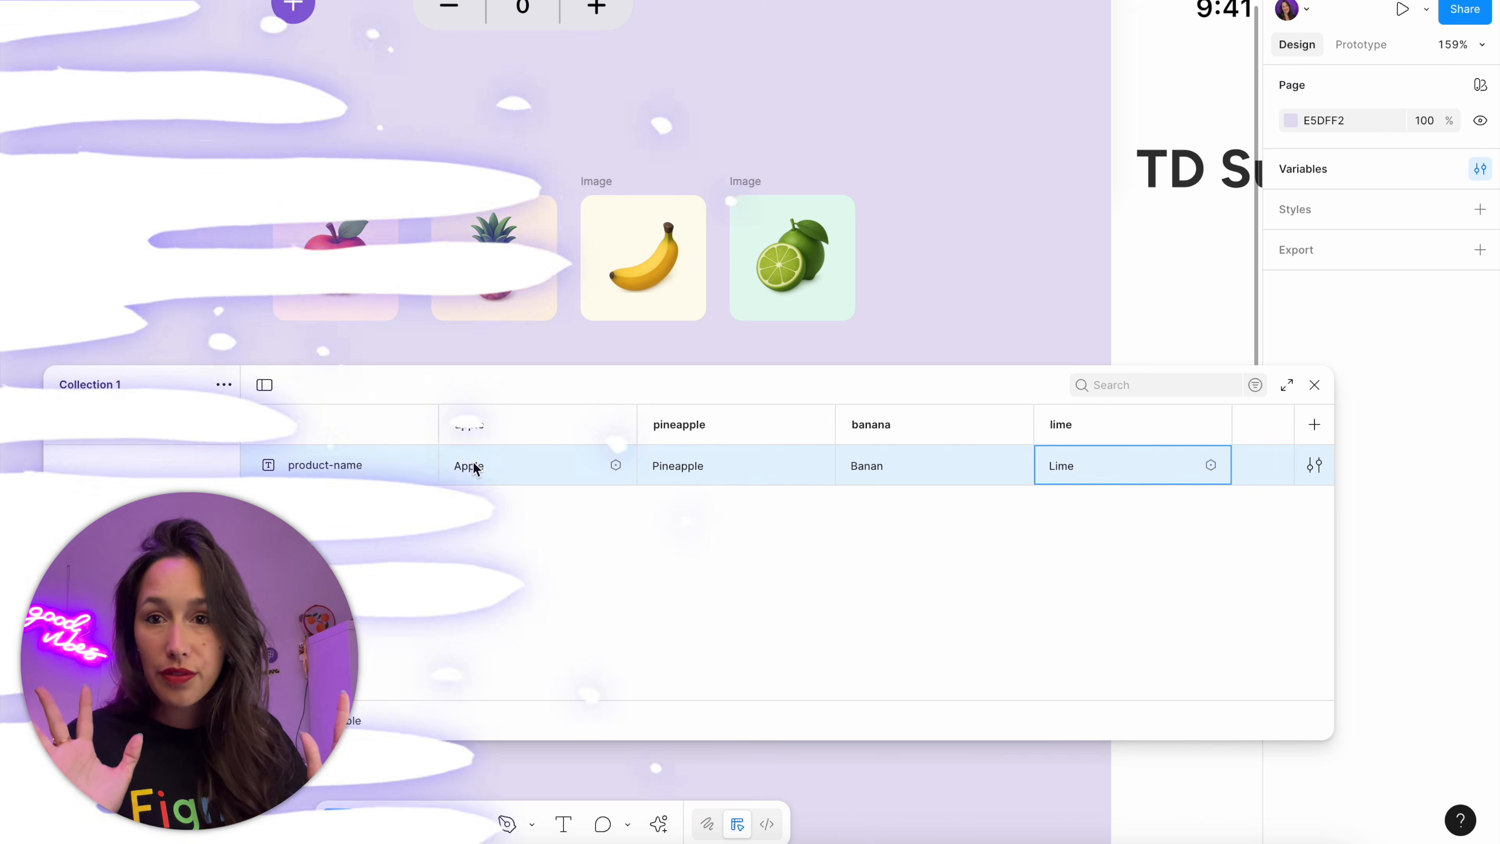
Apply the product-name variable to the Apple title text on the product card
{"action": "left_click_drag", "start_coordinate": [582, 376], "coordinate": [585, 31]}
{"action": "left_click_drag", "start_coordinate": [477, 672], "coordinate": [761, 684]}
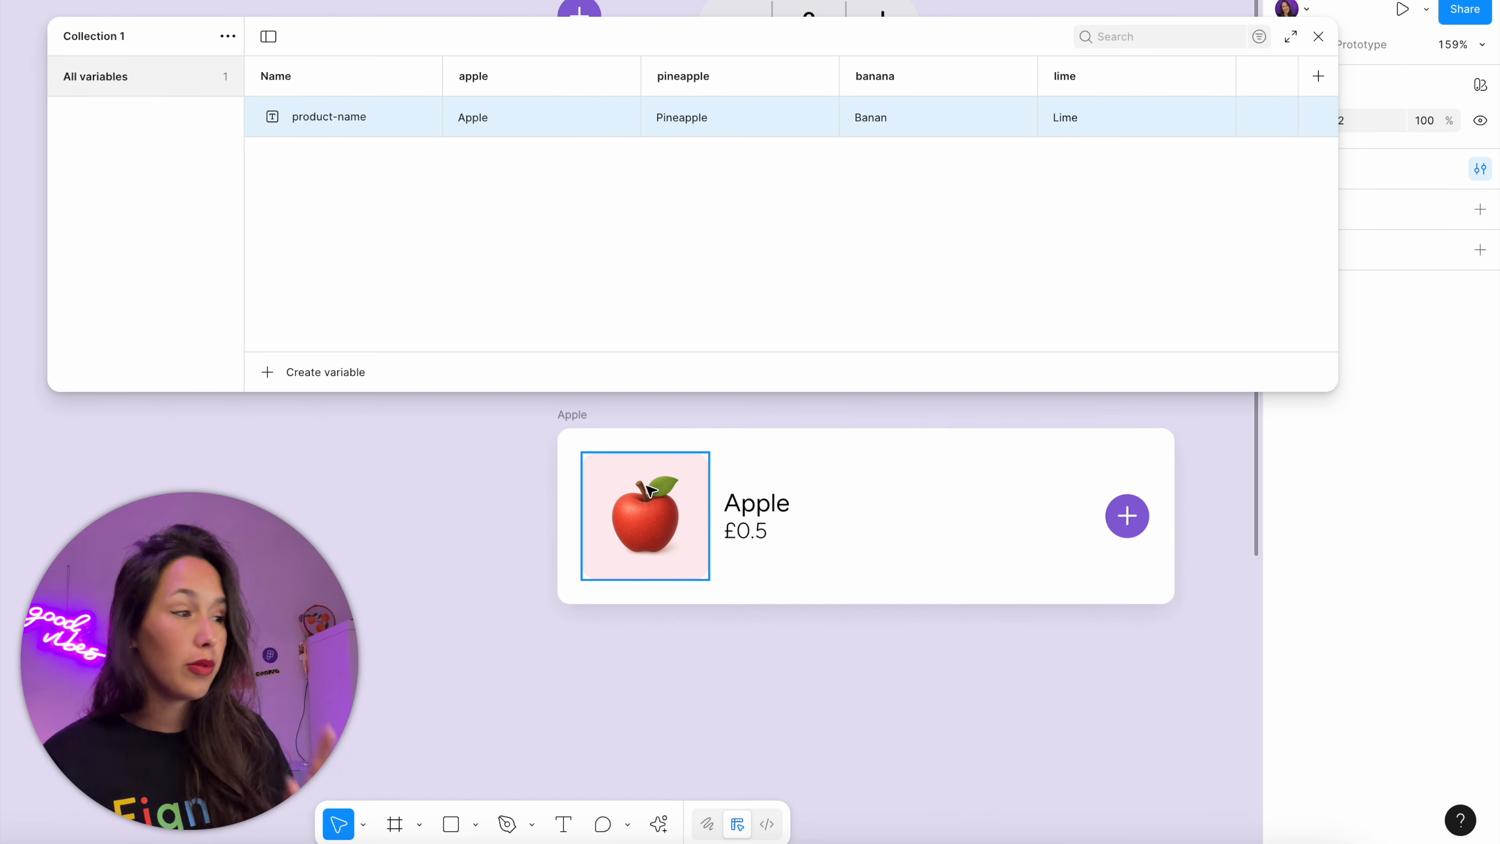
{"action": "double_click", "coordinate": [778, 510]}
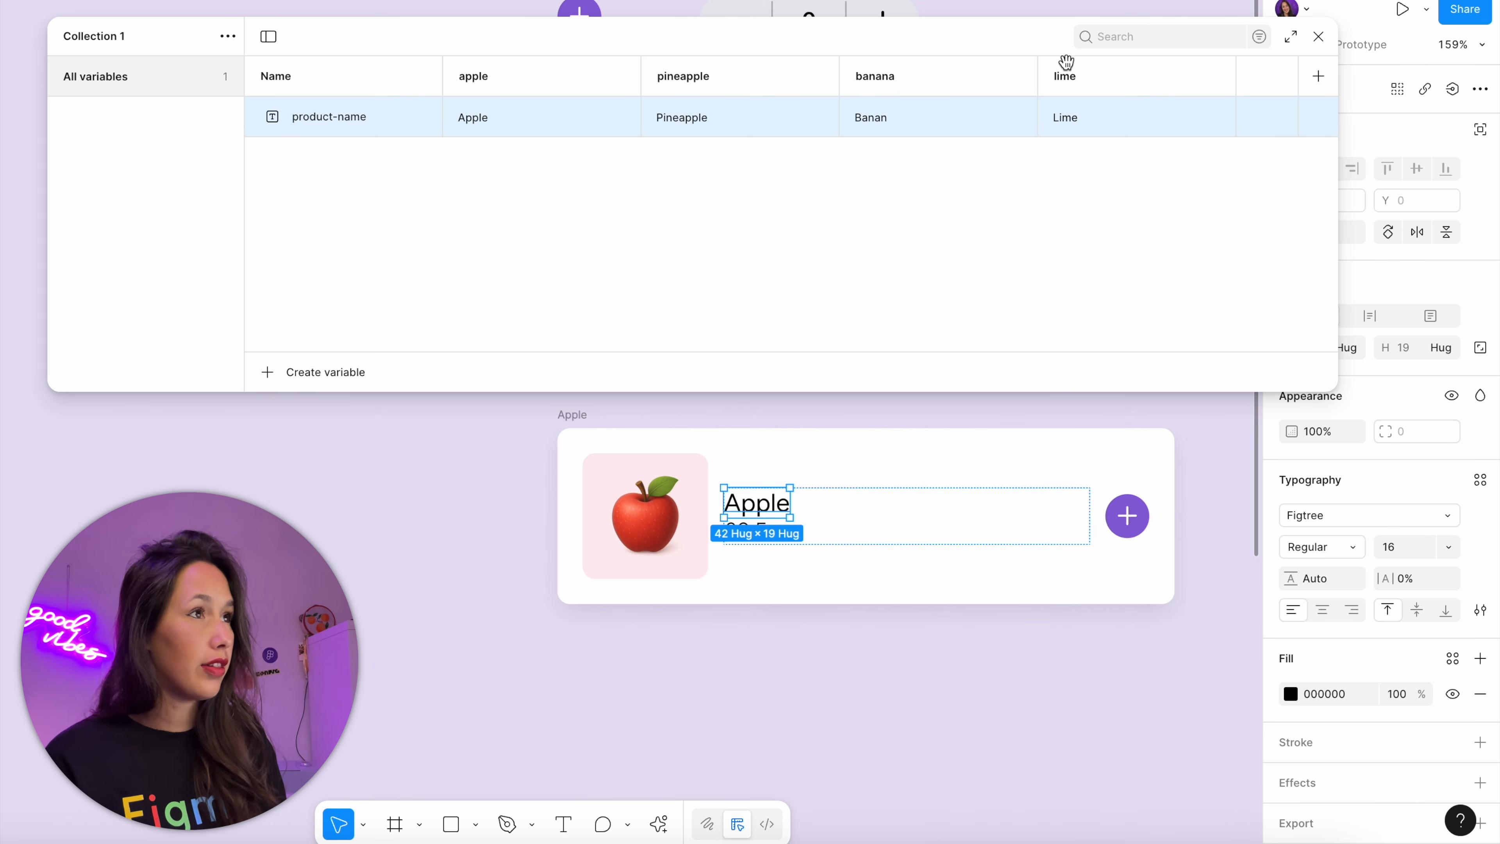
{"action": "left_click_drag", "start_coordinate": [1021, 51], "coordinate": [927, 52]}
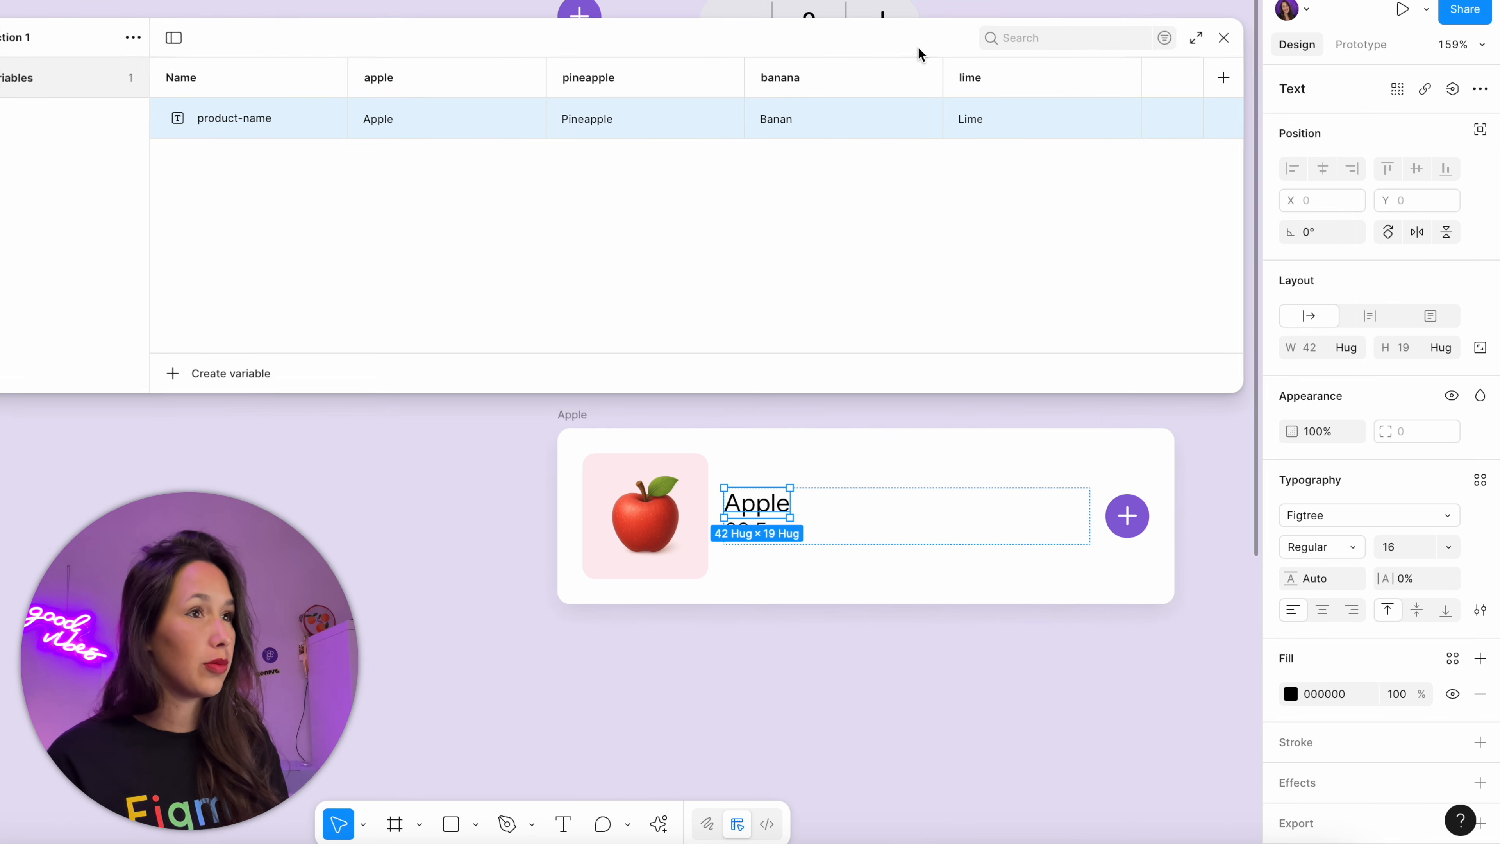
{"action": "left_click", "coordinate": [1456, 95]}
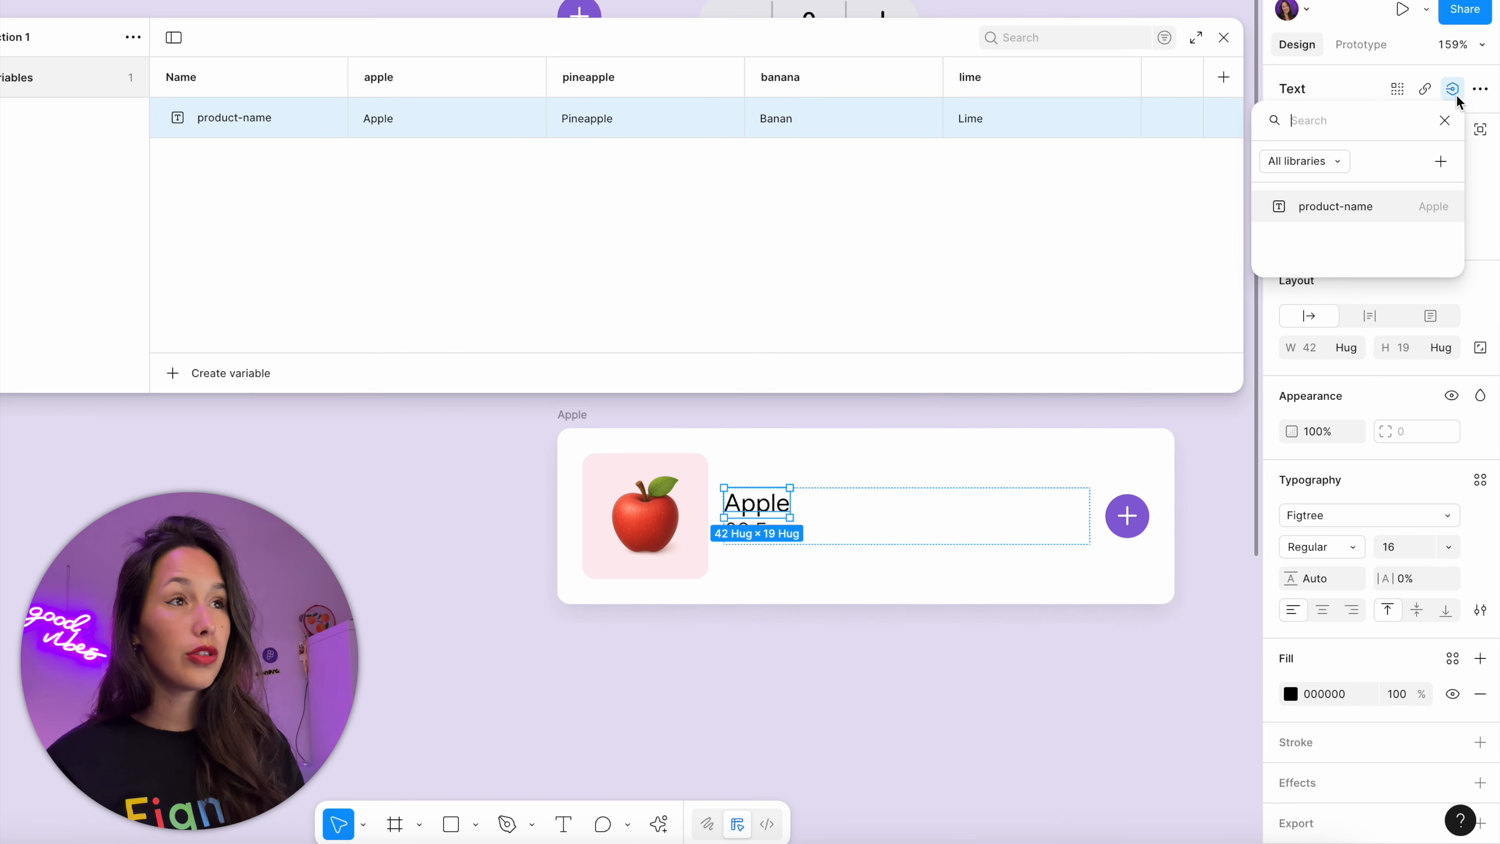
{"action": "left_click", "coordinate": [1314, 214]}
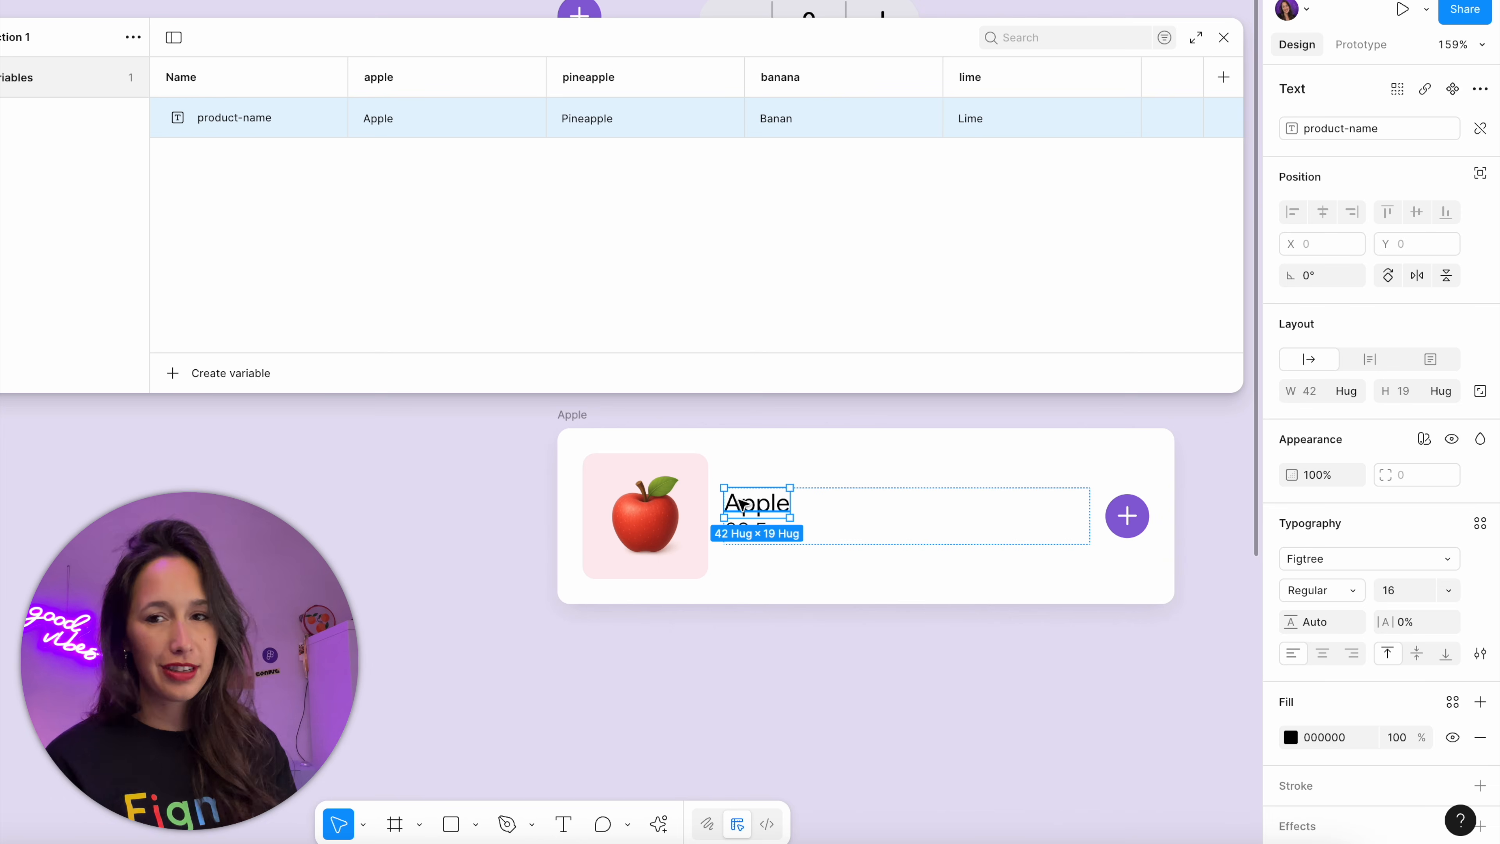
Switch the product card's Collection 1 mode through pineapple and banana, ending on lime
{"action": "left_click", "coordinate": [588, 434]}
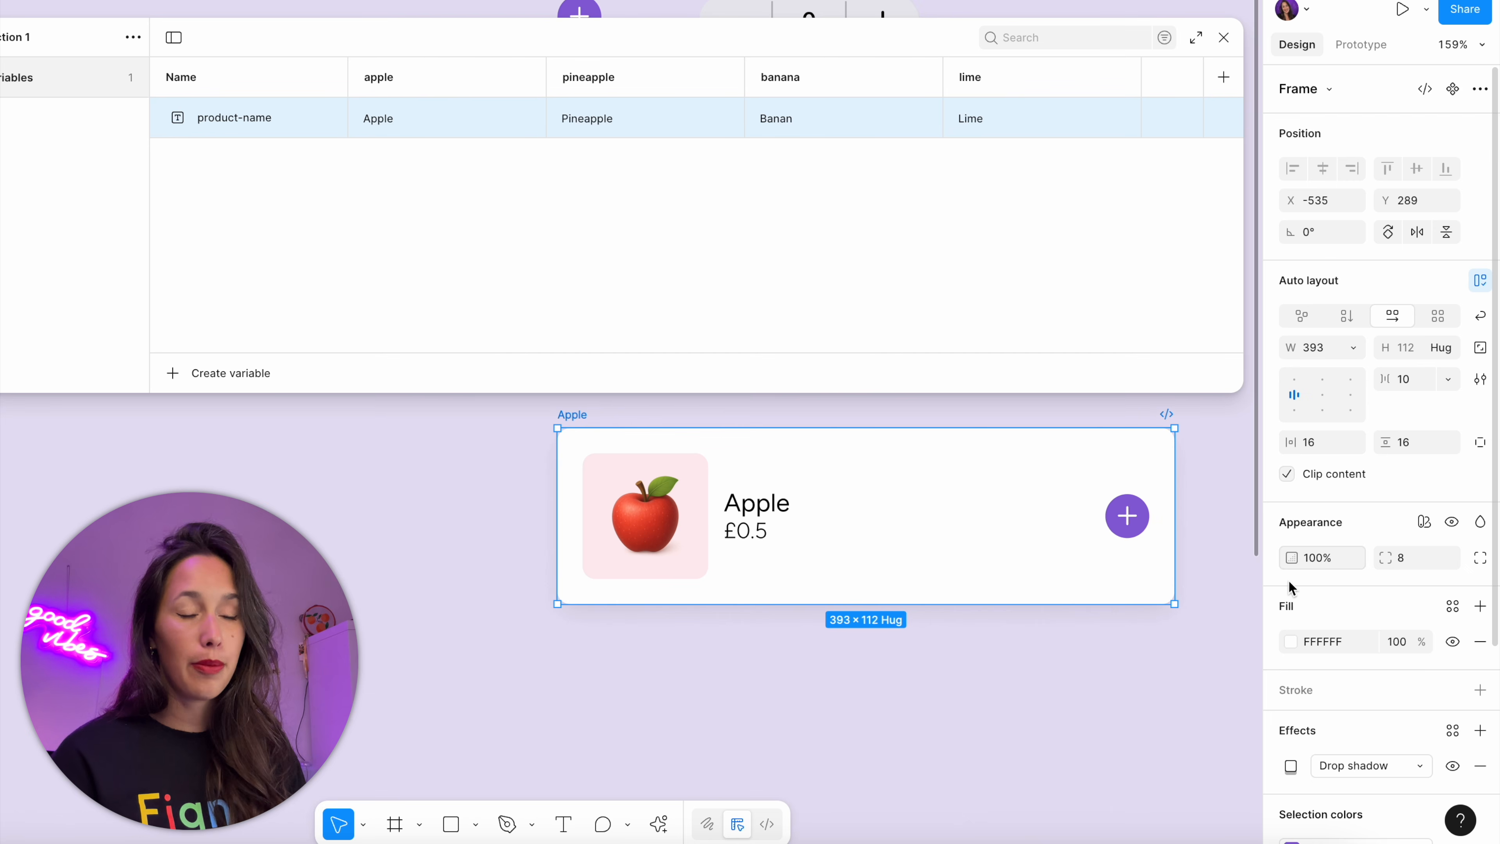
{"action": "left_click", "coordinate": [1431, 524]}
{"action": "mouse_move", "coordinate": [1412, 576]}
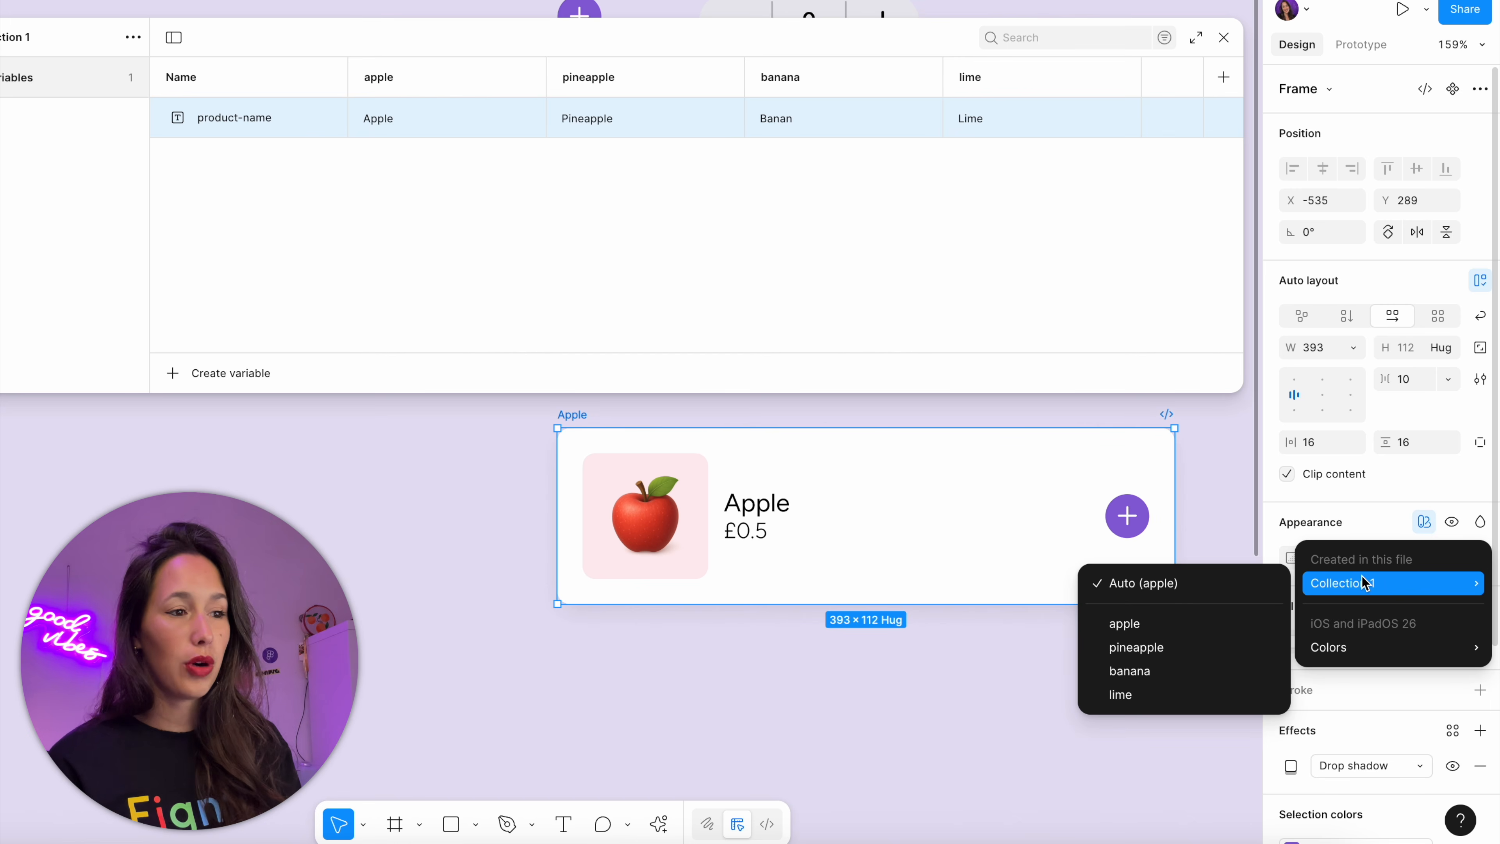
{"action": "mouse_move", "coordinate": [1367, 645]}
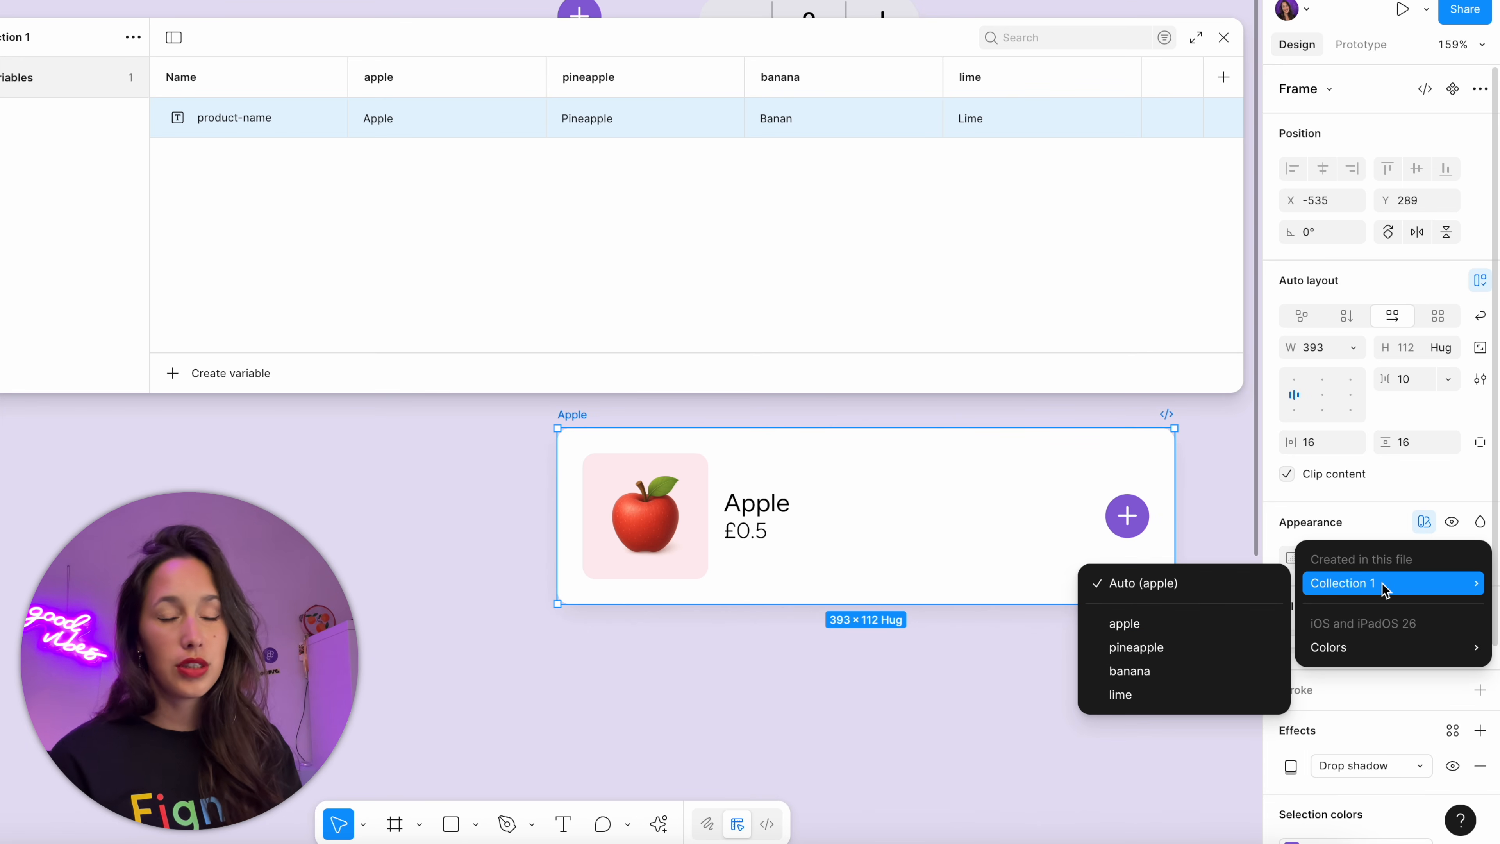
{"action": "left_click", "coordinate": [1168, 648]}
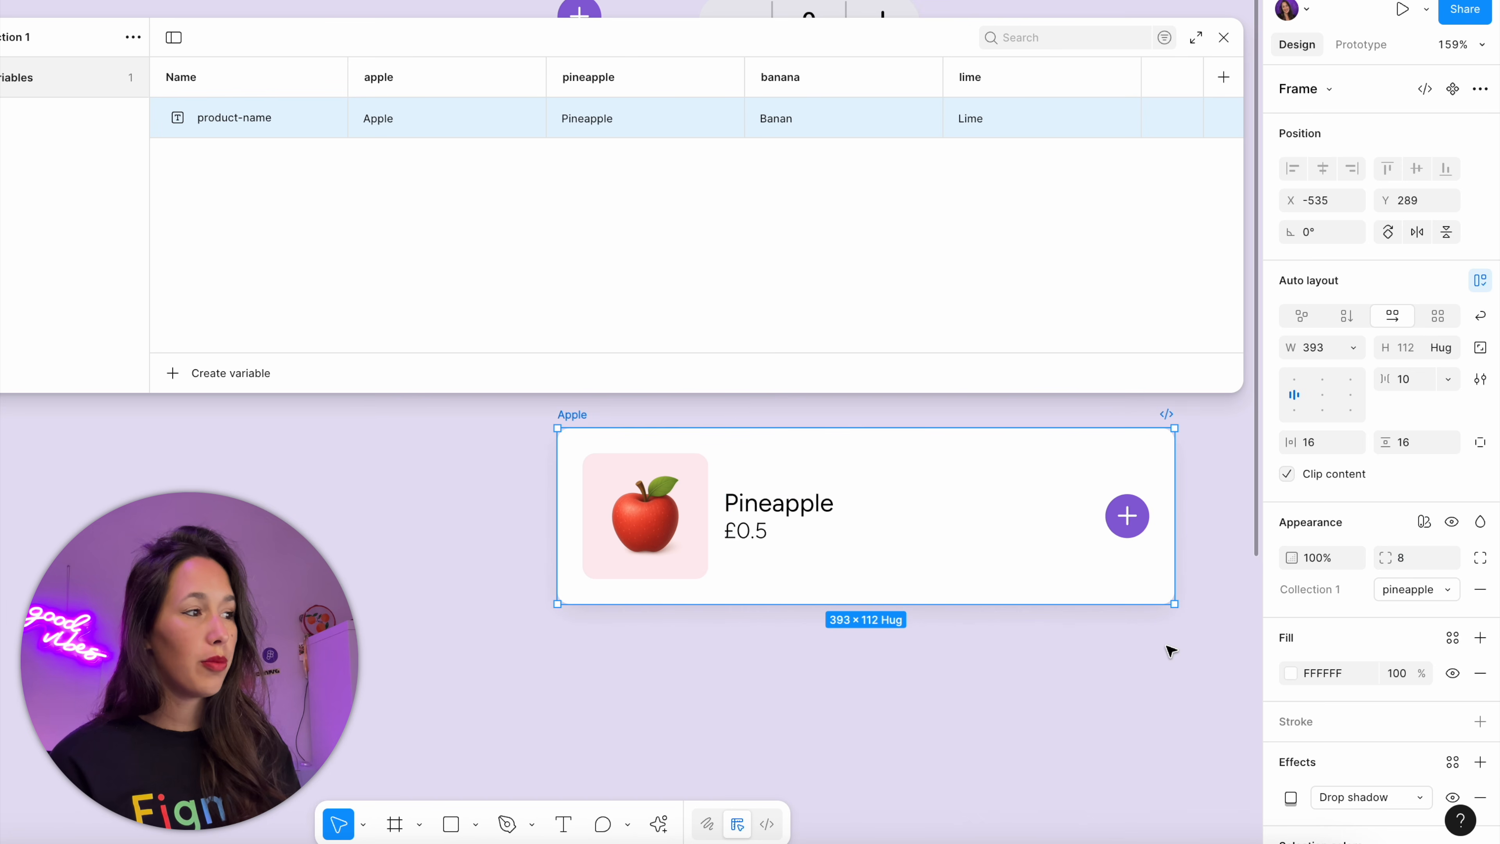
{"action": "left_click", "coordinate": [1384, 590]}
{"action": "left_click", "coordinate": [1338, 614]}
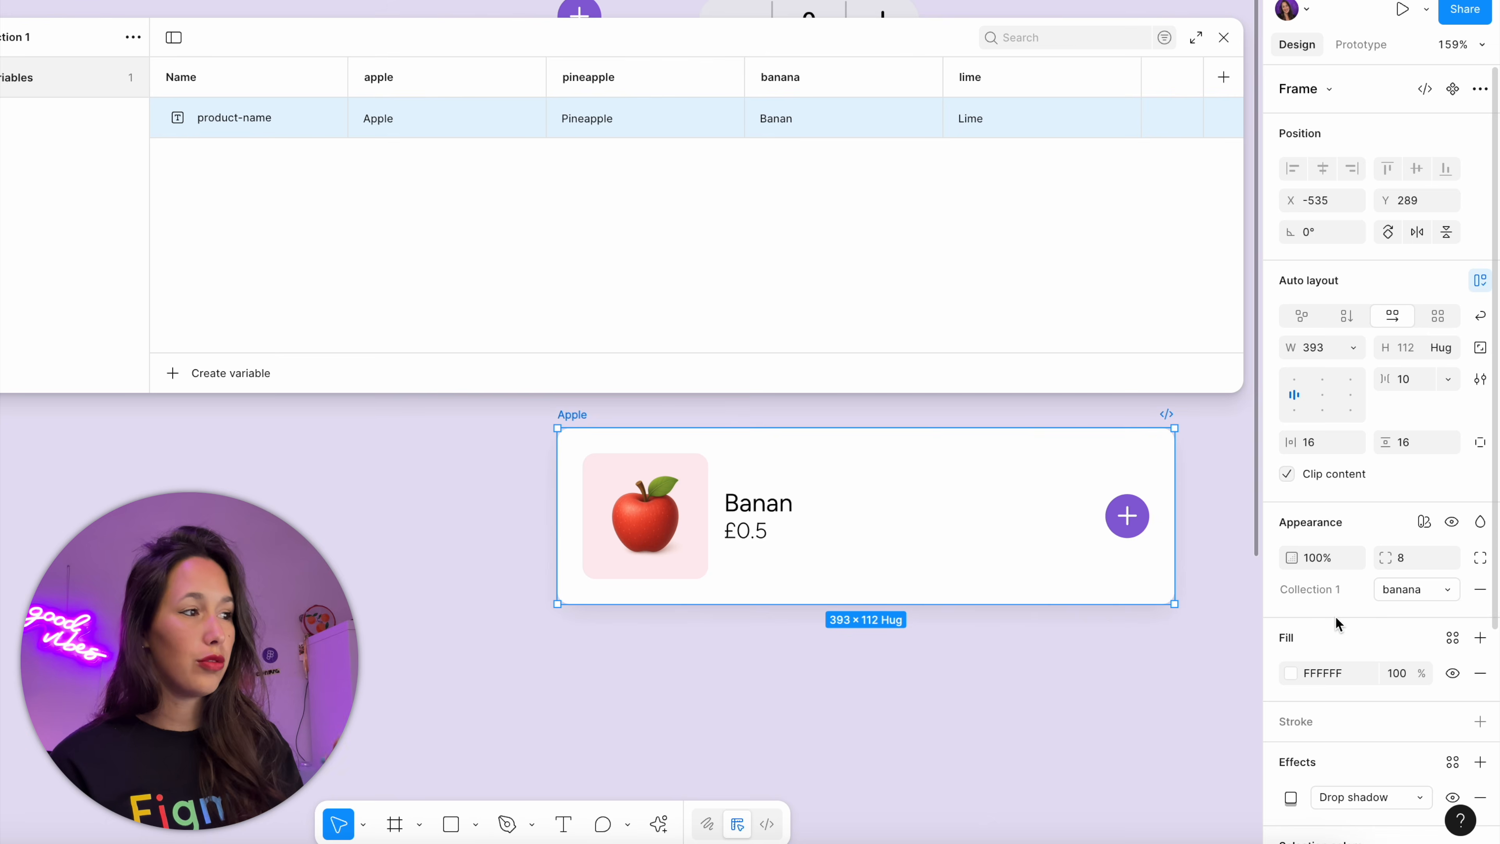
{"action": "left_click", "coordinate": [1411, 590]}
{"action": "left_click", "coordinate": [1364, 614]}
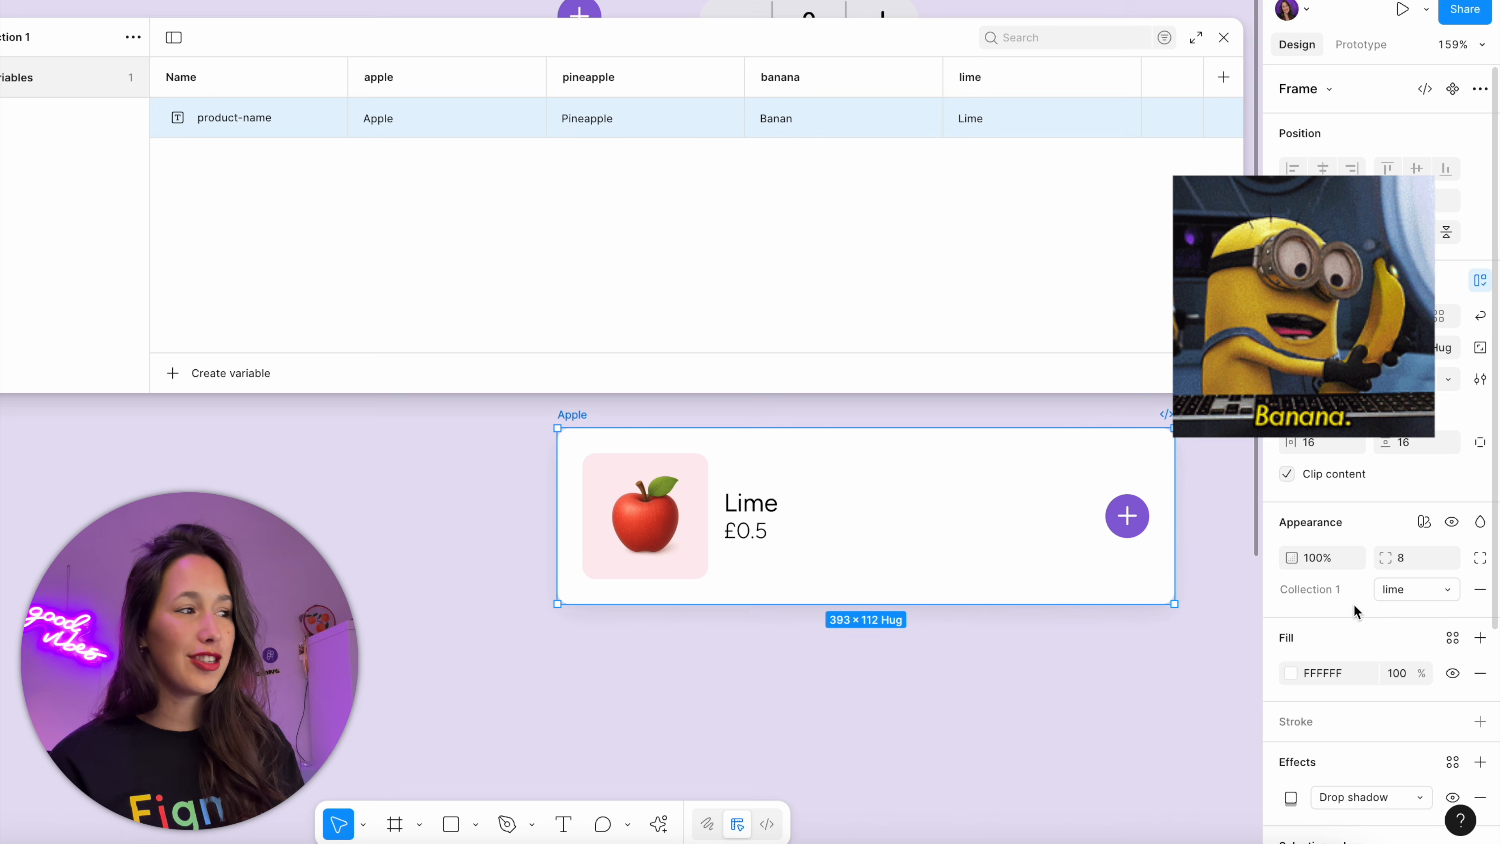
Correct the product-name value in the banana mode to Banana
{"action": "double_click", "coordinate": [796, 124]}
{"action": "type", "text": "Banana"}
{"action": "left_click", "coordinate": [702, 264]}
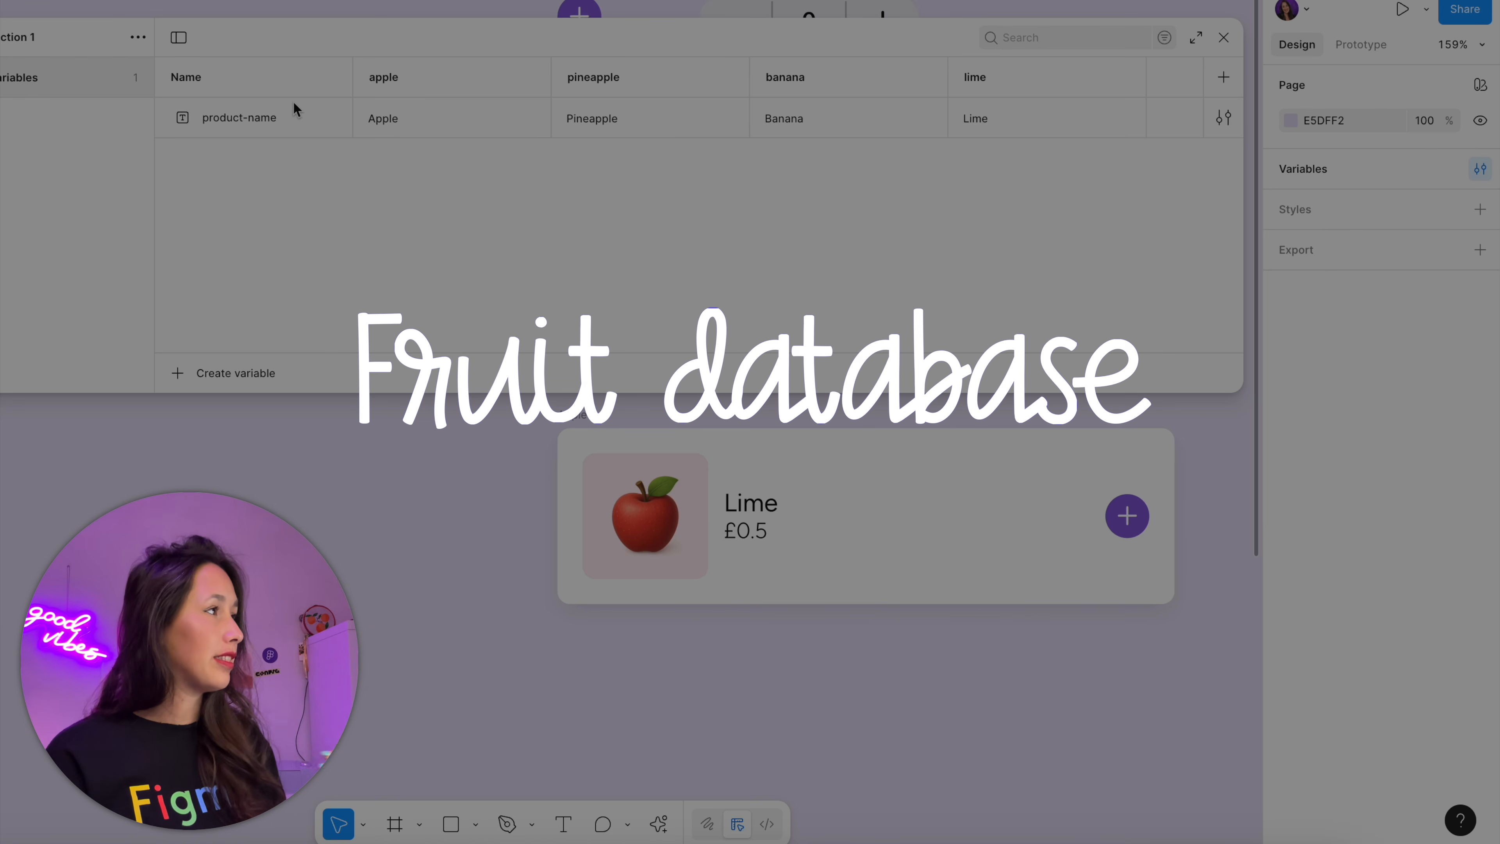
Add a number variable named product-price to Collection 1
{"action": "mouse_move", "coordinate": [355, 38]}
{"action": "left_mouse_down"}
{"action": "mouse_move", "coordinate": [369, 341]}
{"action": "mouse_move", "coordinate": [343, 694]}
{"action": "mouse_move", "coordinate": [390, 119]}
{"action": "mouse_move", "coordinate": [381, 49]}
{"action": "left_mouse_up"}
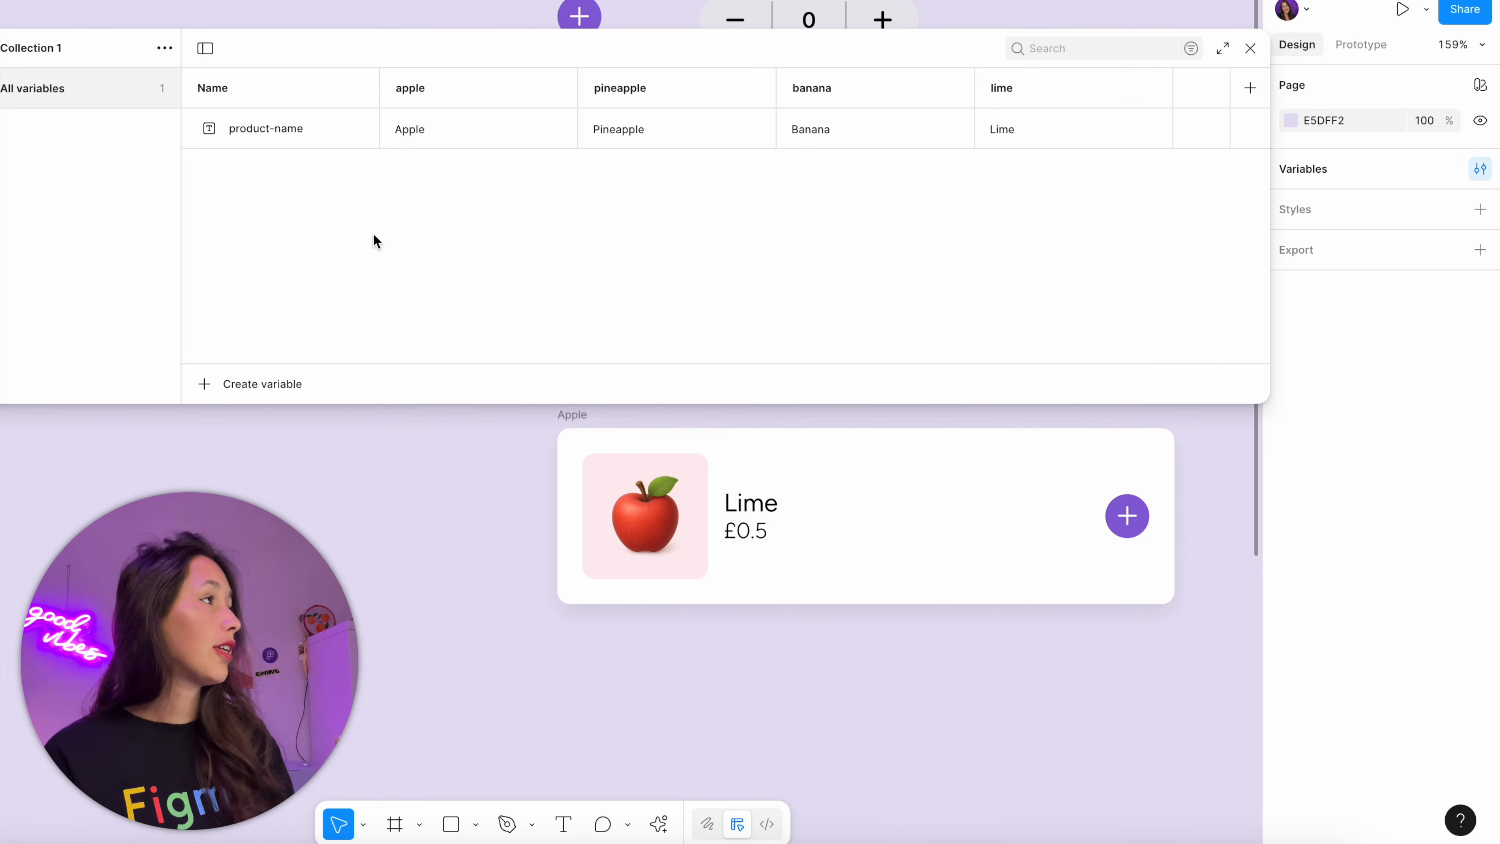
{"action": "left_click", "coordinate": [294, 147]}
{"action": "left_click", "coordinate": [362, 402]}
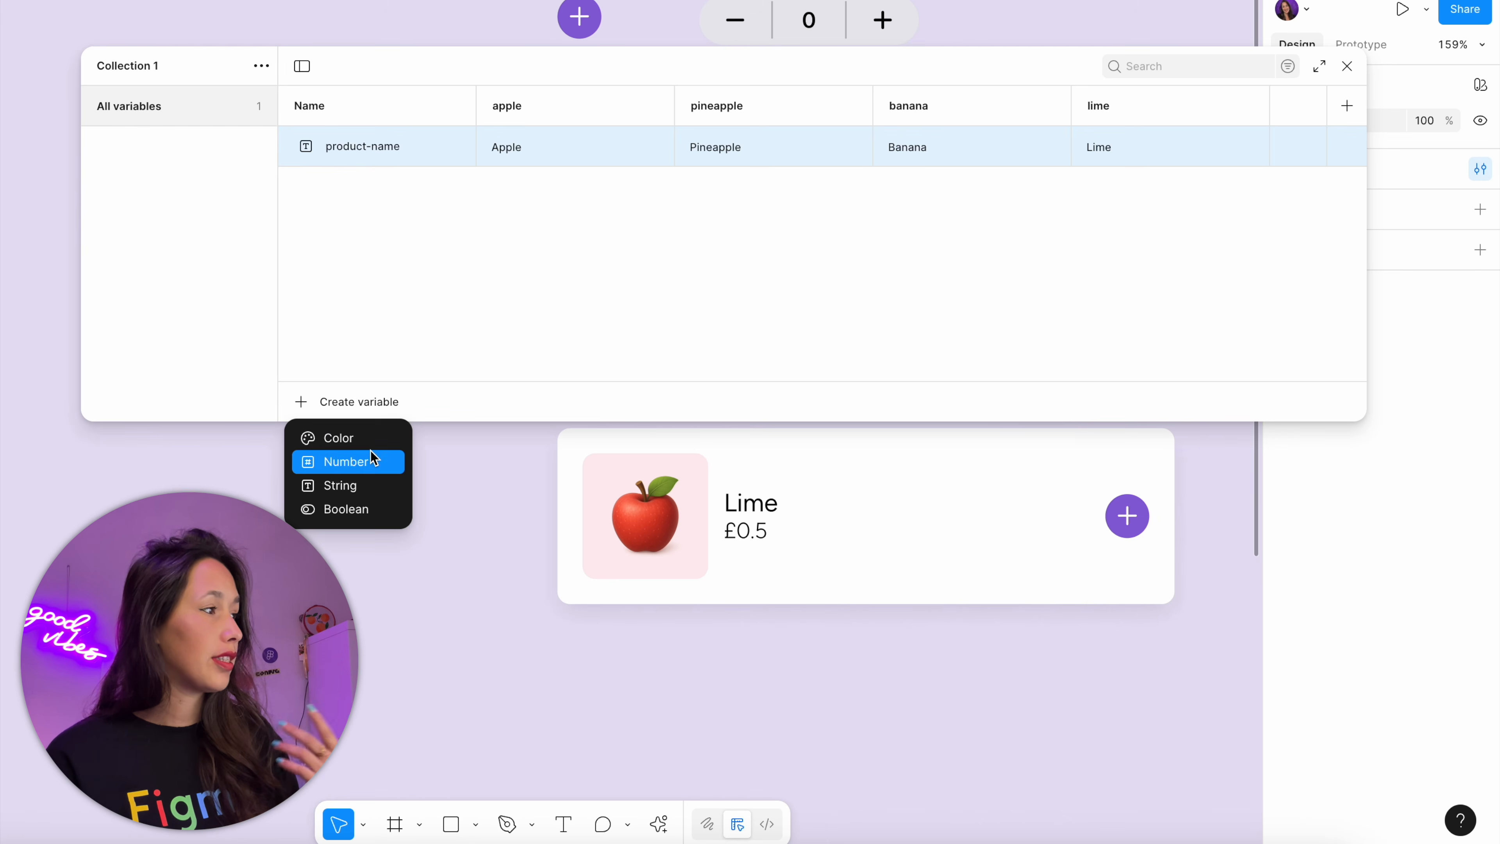
{"action": "left_click", "coordinate": [371, 453]}
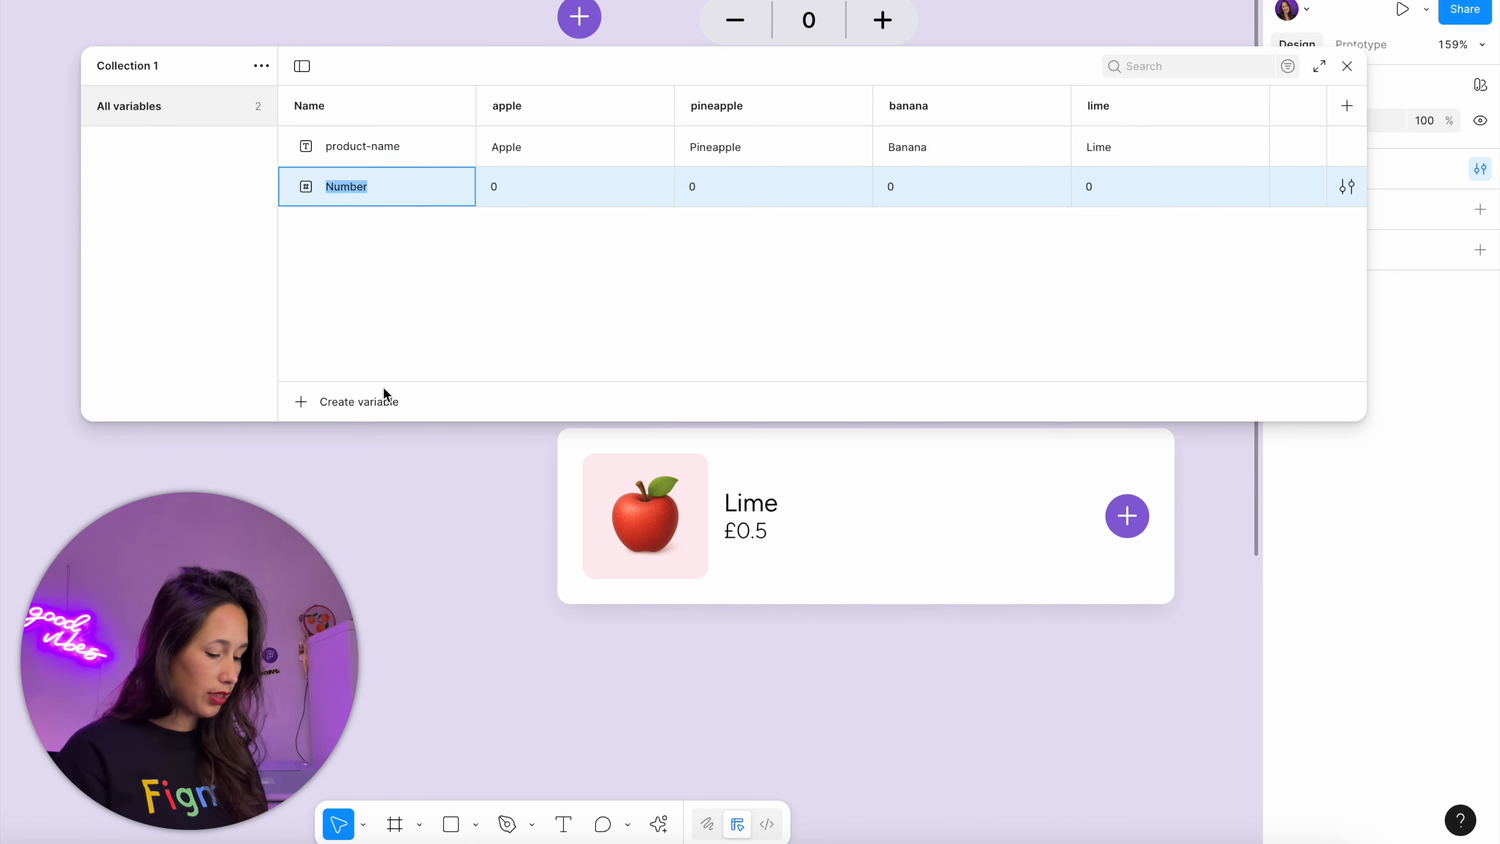
{"action": "type", "text": "product-price"}
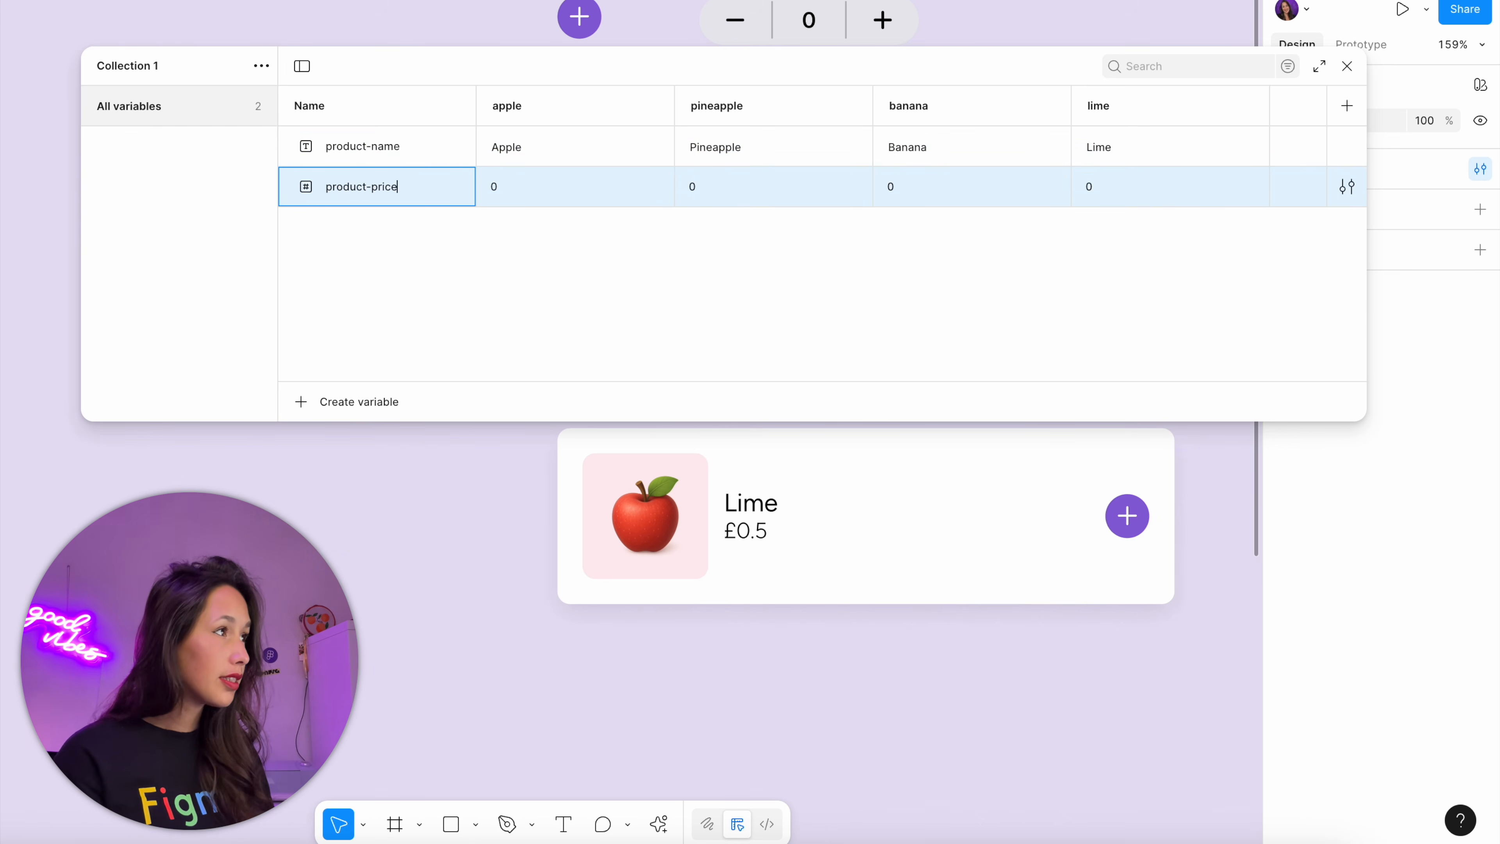
Set product-price to 0.5 for apple, 1.2 for pineapple, 0.25 for banana and 0.8 for lime
{"action": "left_click", "coordinate": [529, 200]}
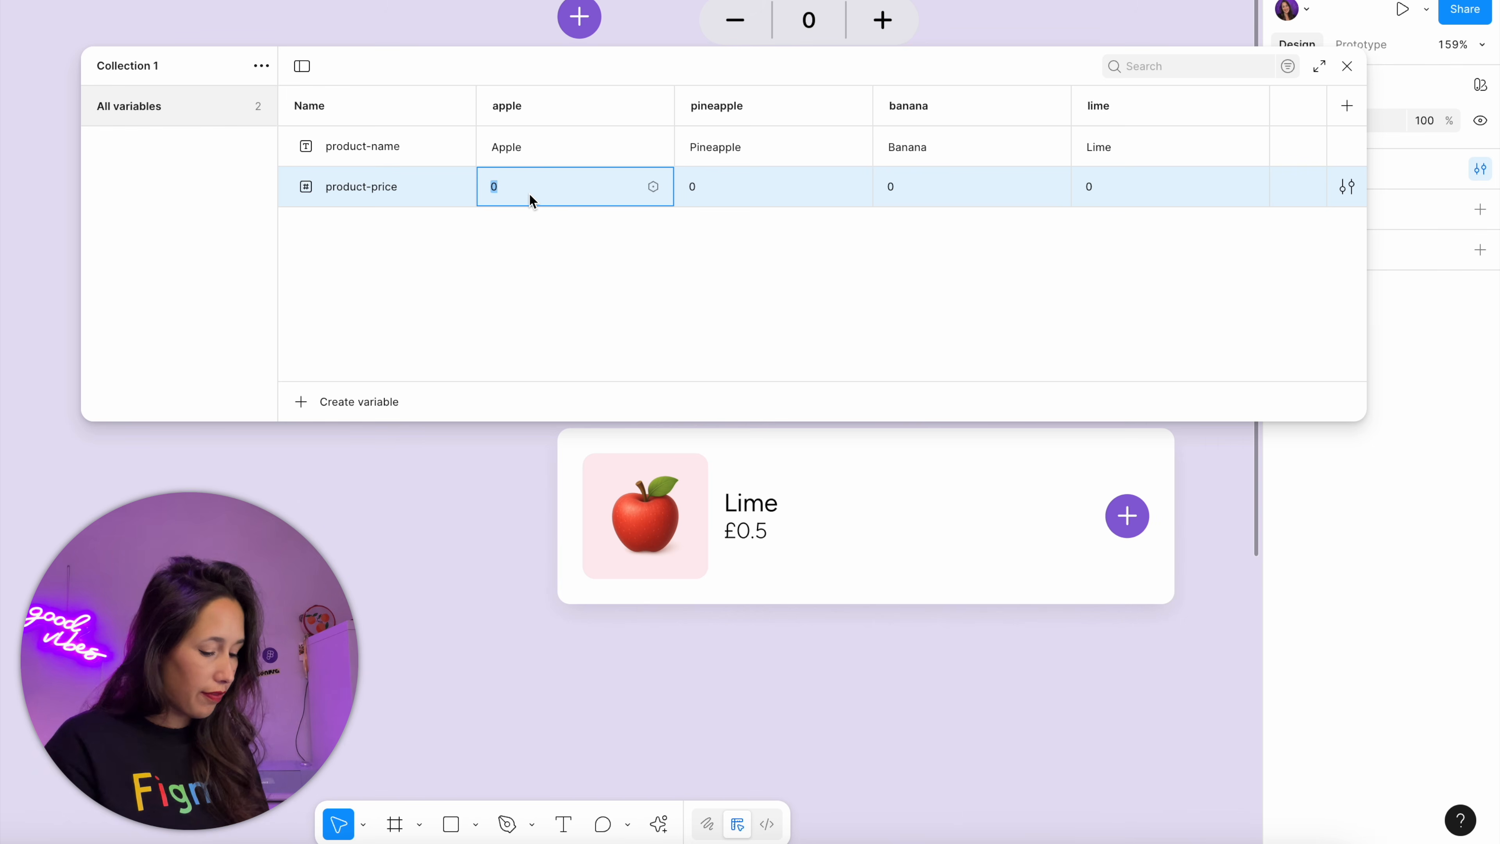
{"action": "type", "text": "0.5"}
{"action": "key", "text": "Tab"}
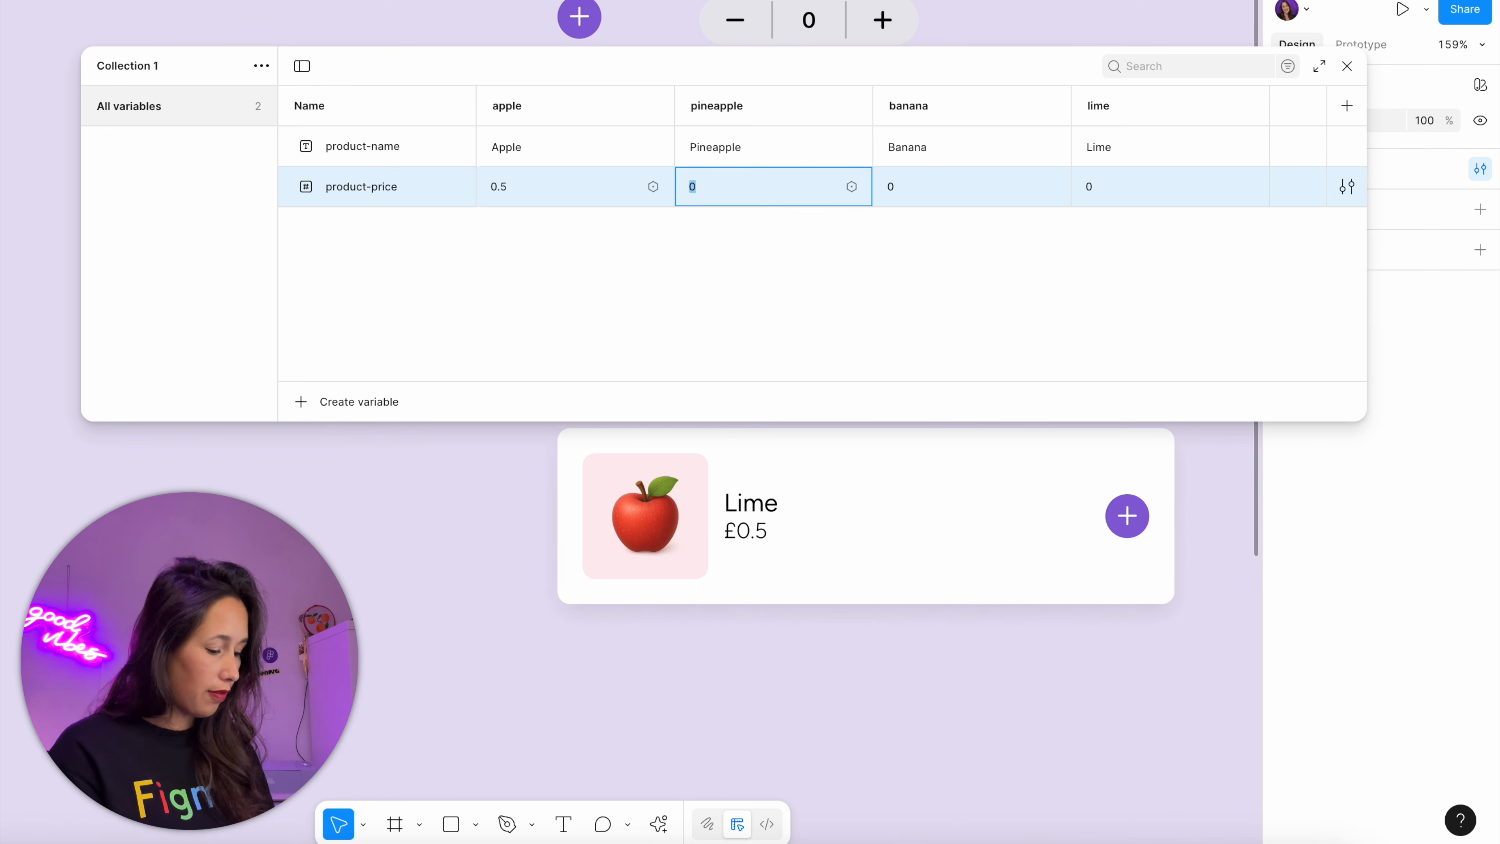
{"action": "type", "text": "1.2"}
{"action": "key", "text": "Tab"}
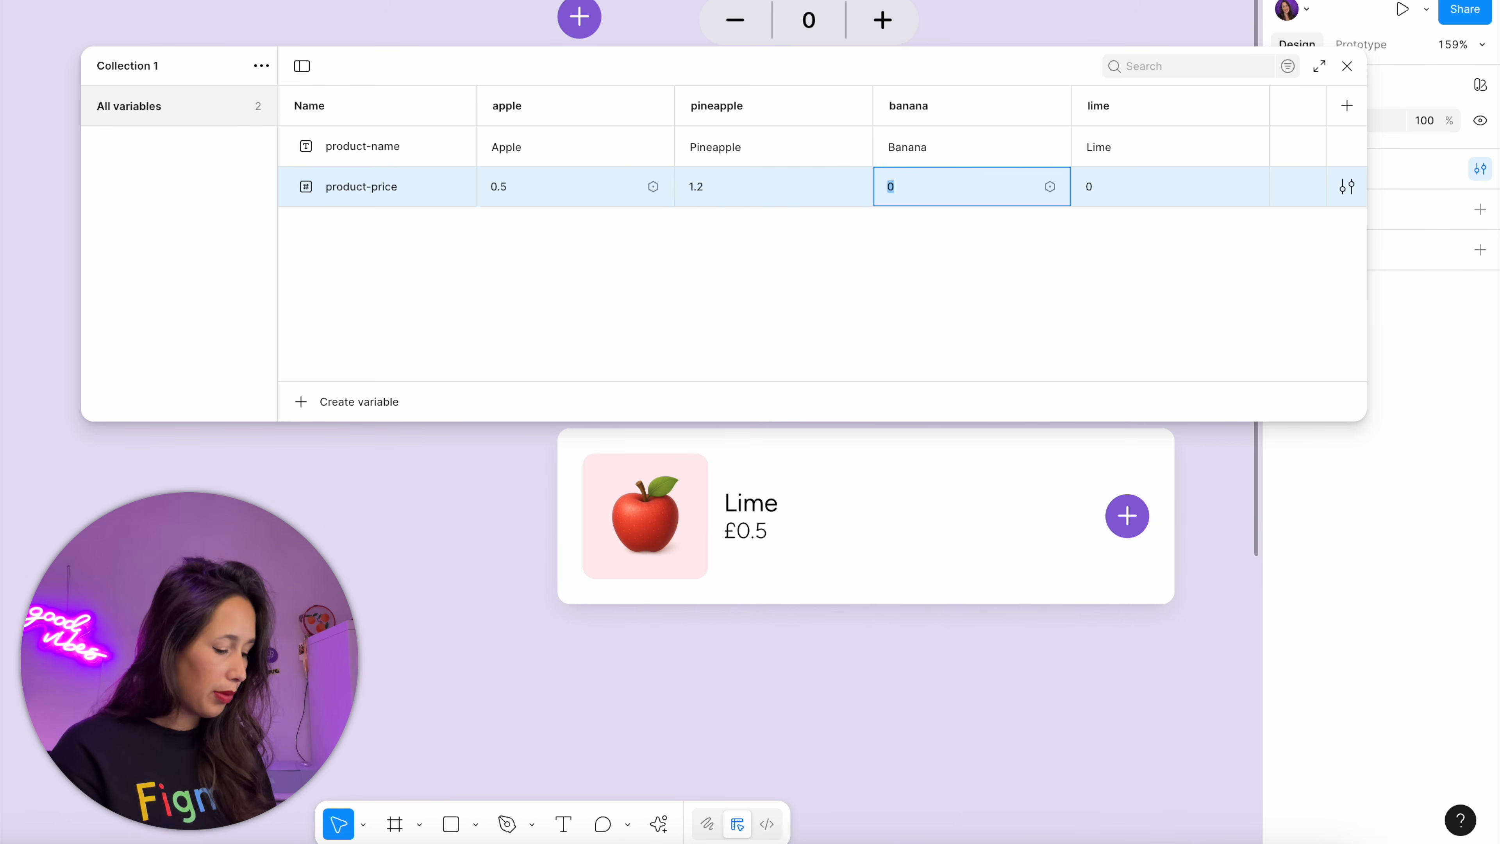
{"action": "key", "text": "Tab"}
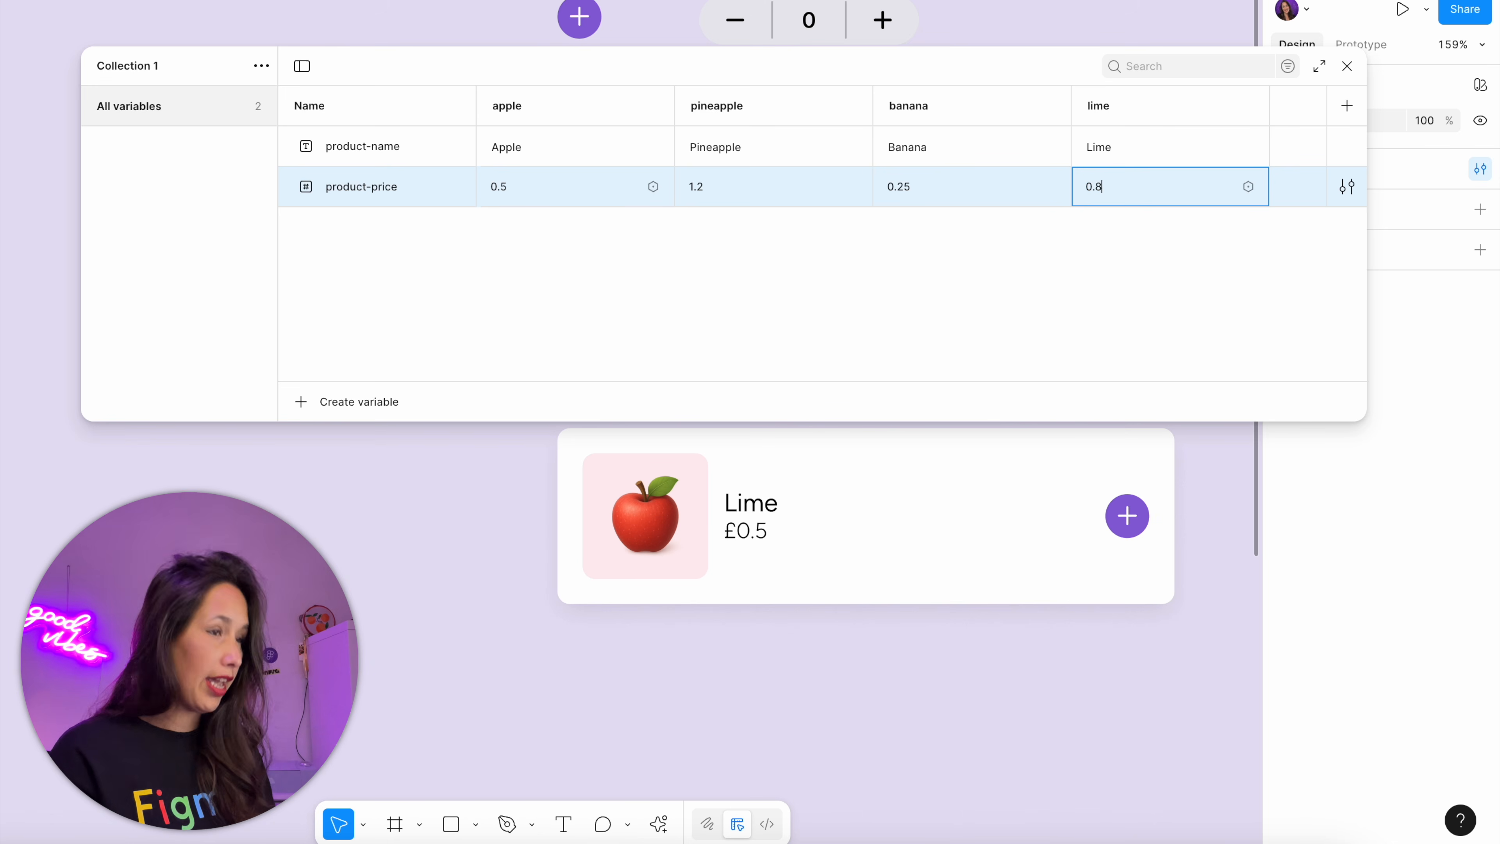
{"action": "key", "text": "Return"}
{"action": "left_click", "coordinate": [838, 332]}
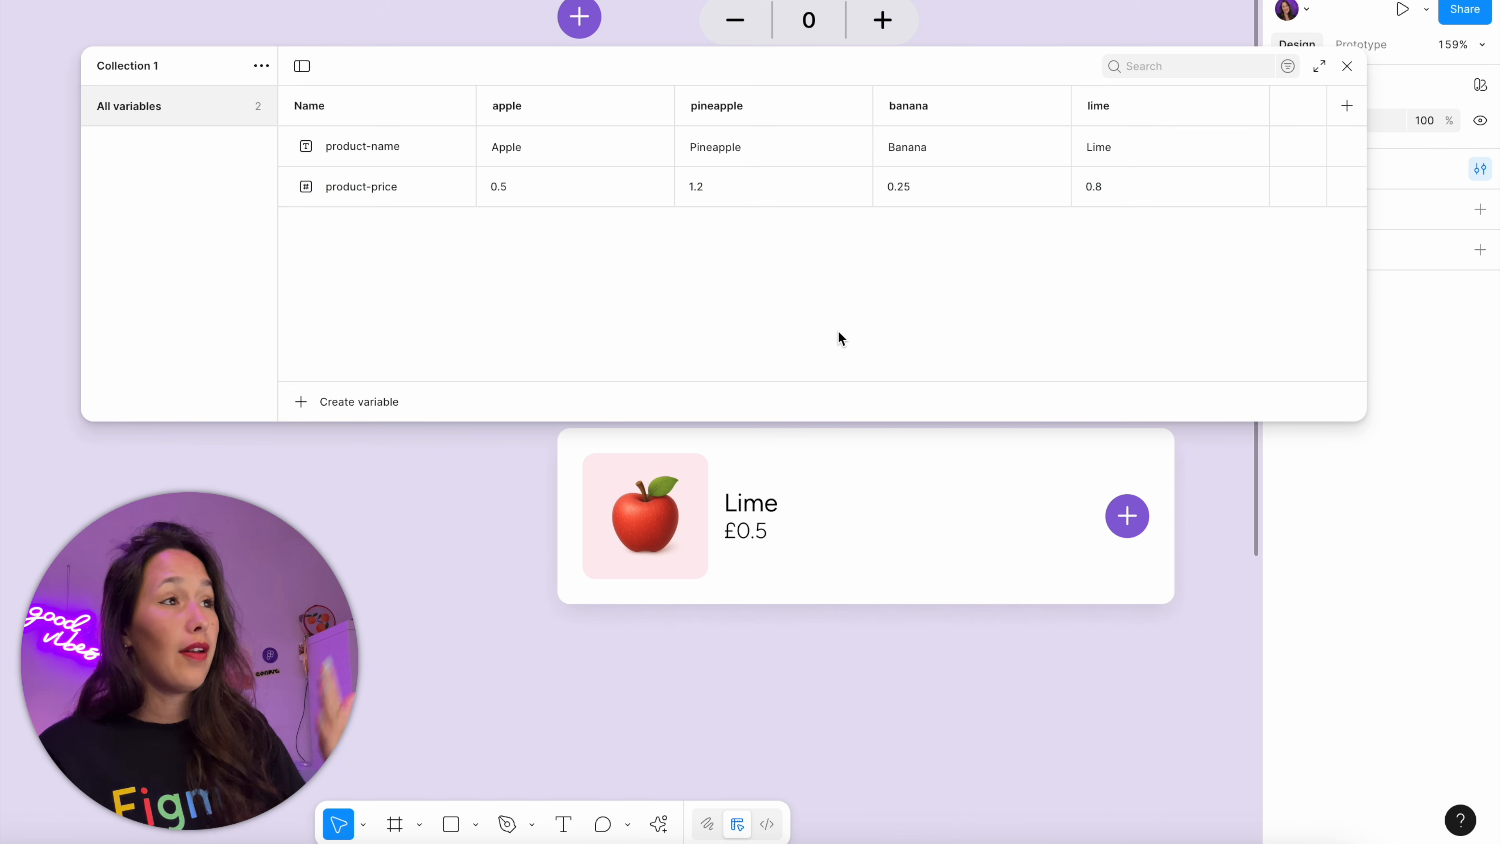
Apply the product-price variable to the price text under the title on the product card
{"action": "left_click", "coordinate": [753, 532]}
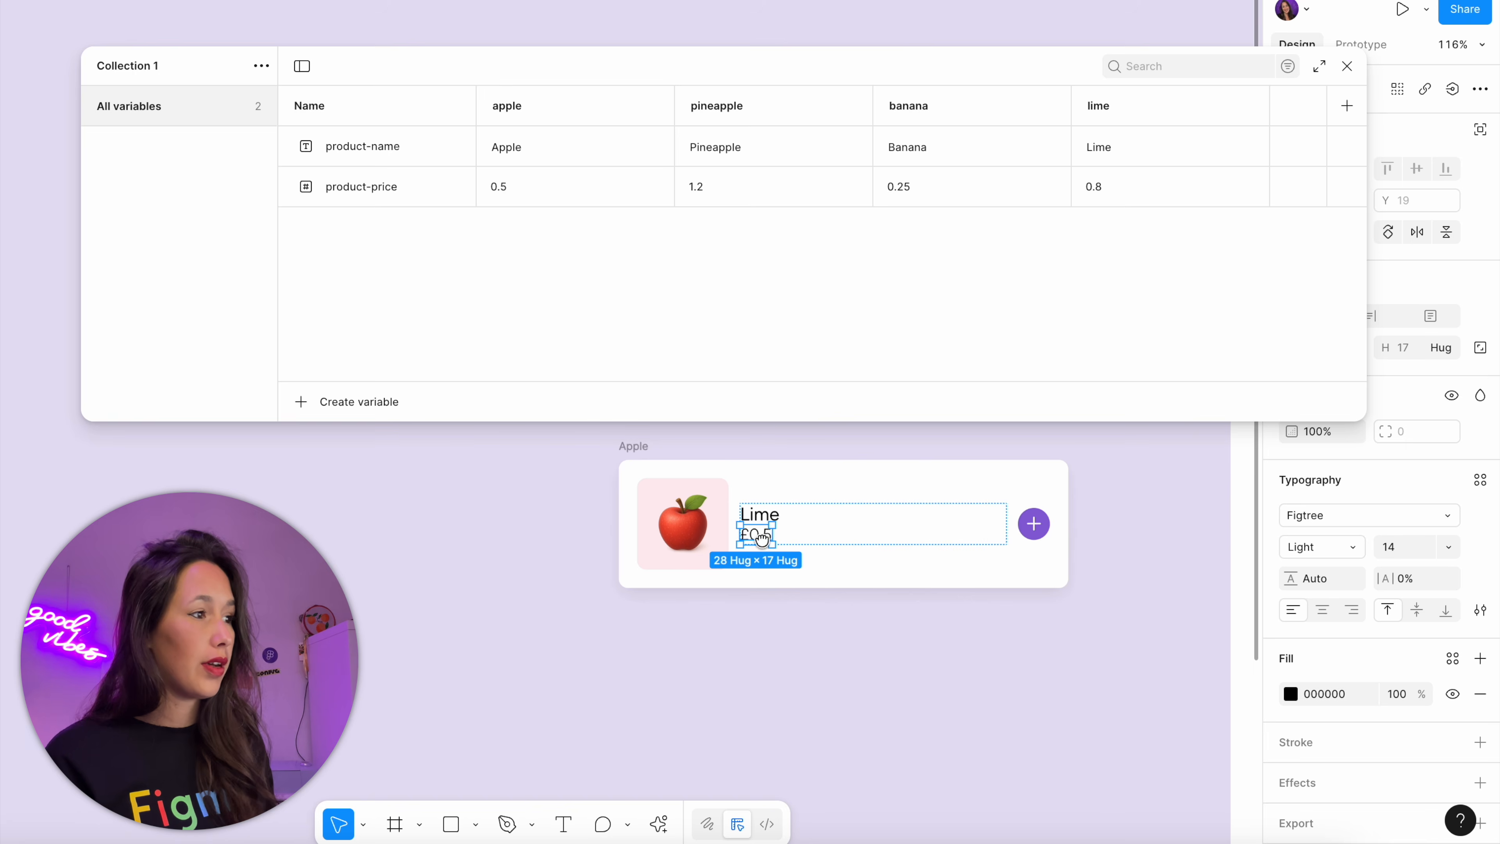
{"action": "scroll", "coordinate": [761, 539], "scroll_direction": "up", "scroll_amount": 5}
{"action": "left_click_drag", "start_coordinate": [1009, 76], "coordinate": [857, 52]}
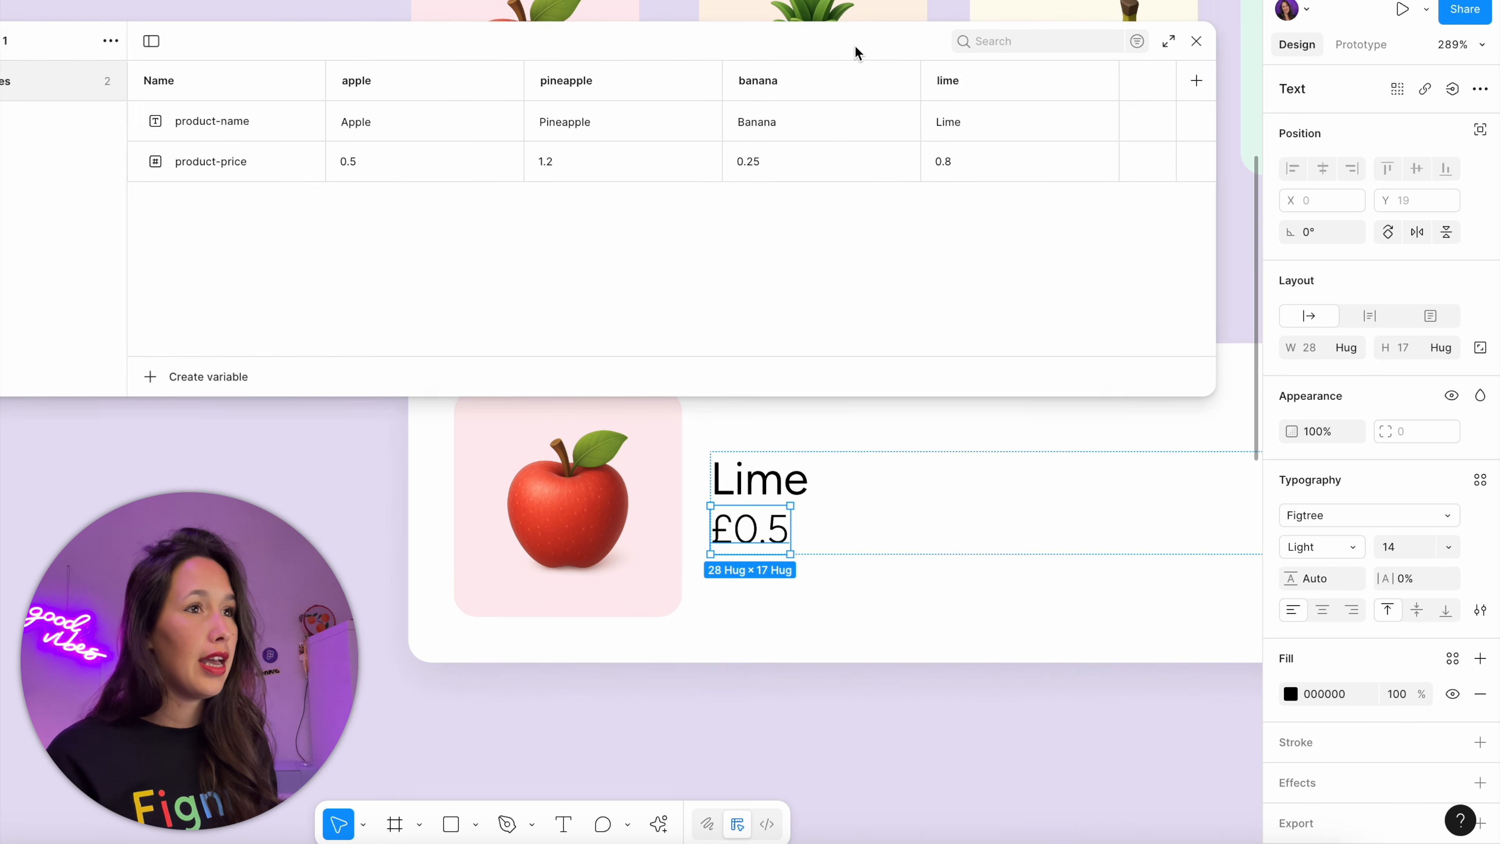
{"action": "left_click", "coordinate": [1453, 88]}
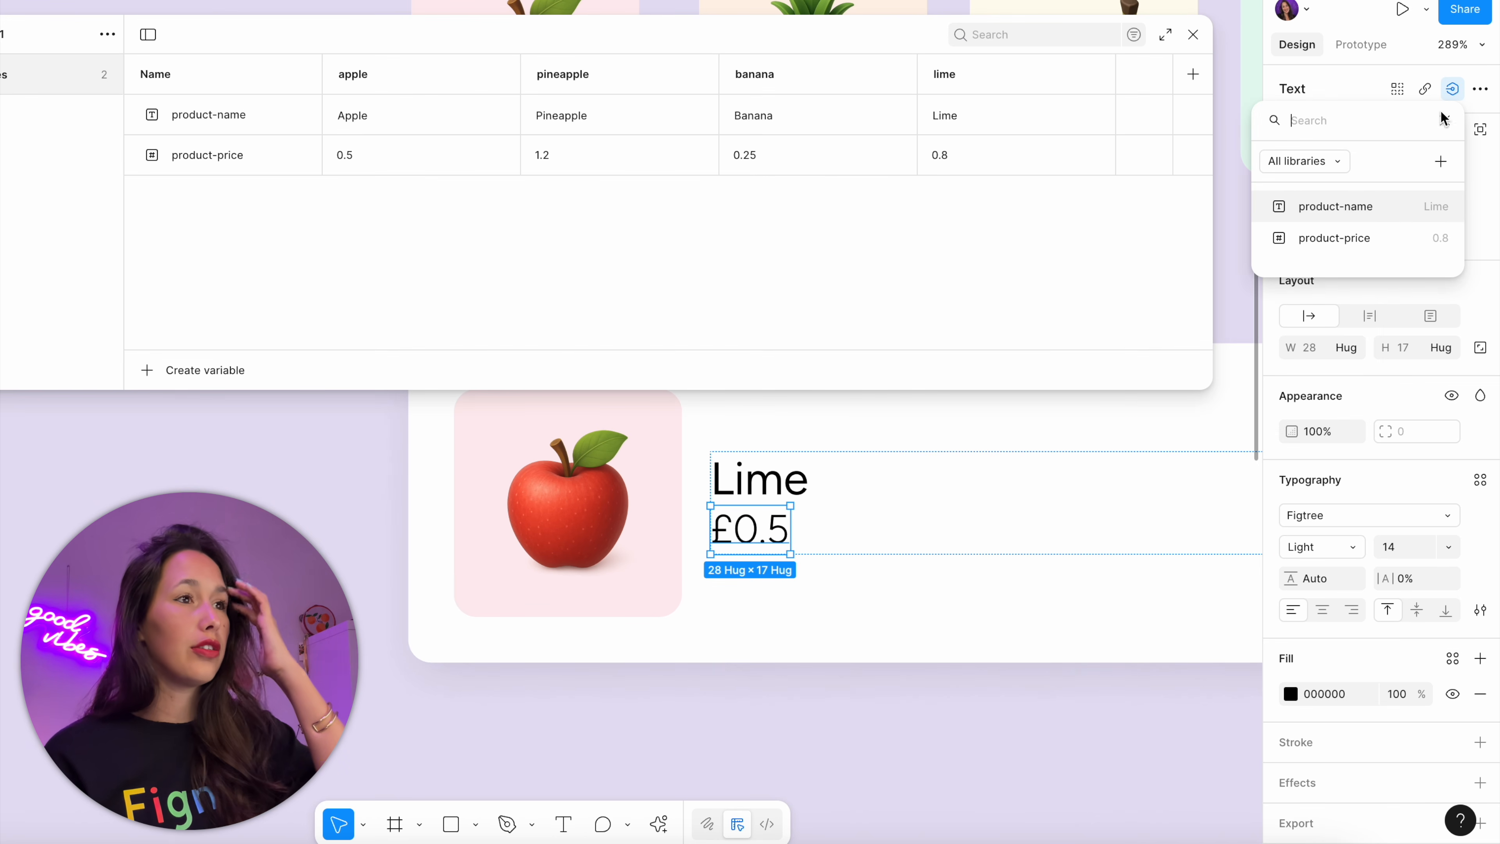
{"action": "left_click", "coordinate": [1395, 241]}
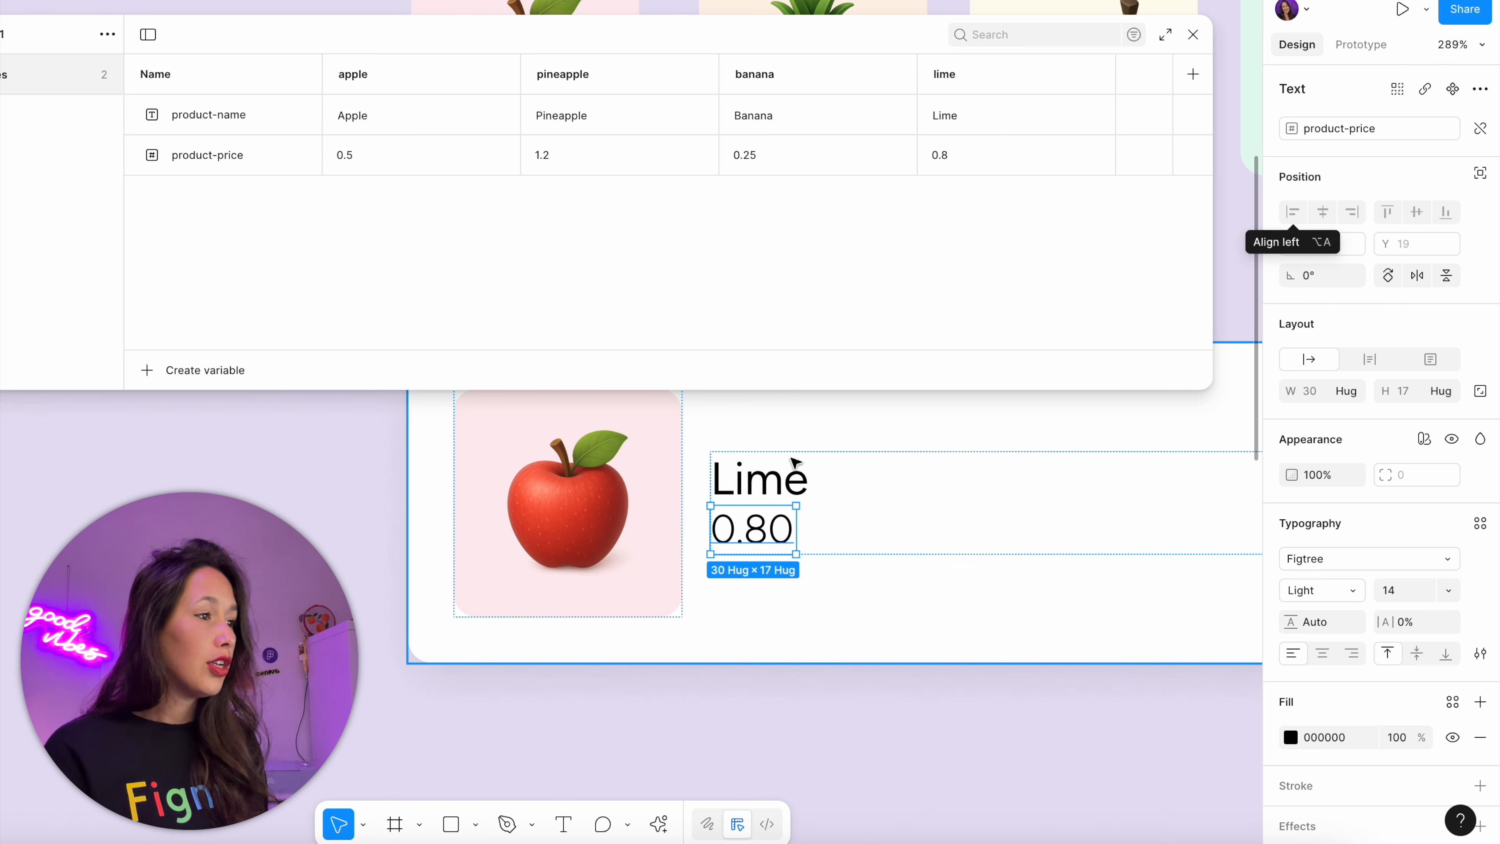
Duplicate the price text and wrap both copies in a horizontal auto layout
{"action": "key", "text": "super+d"}
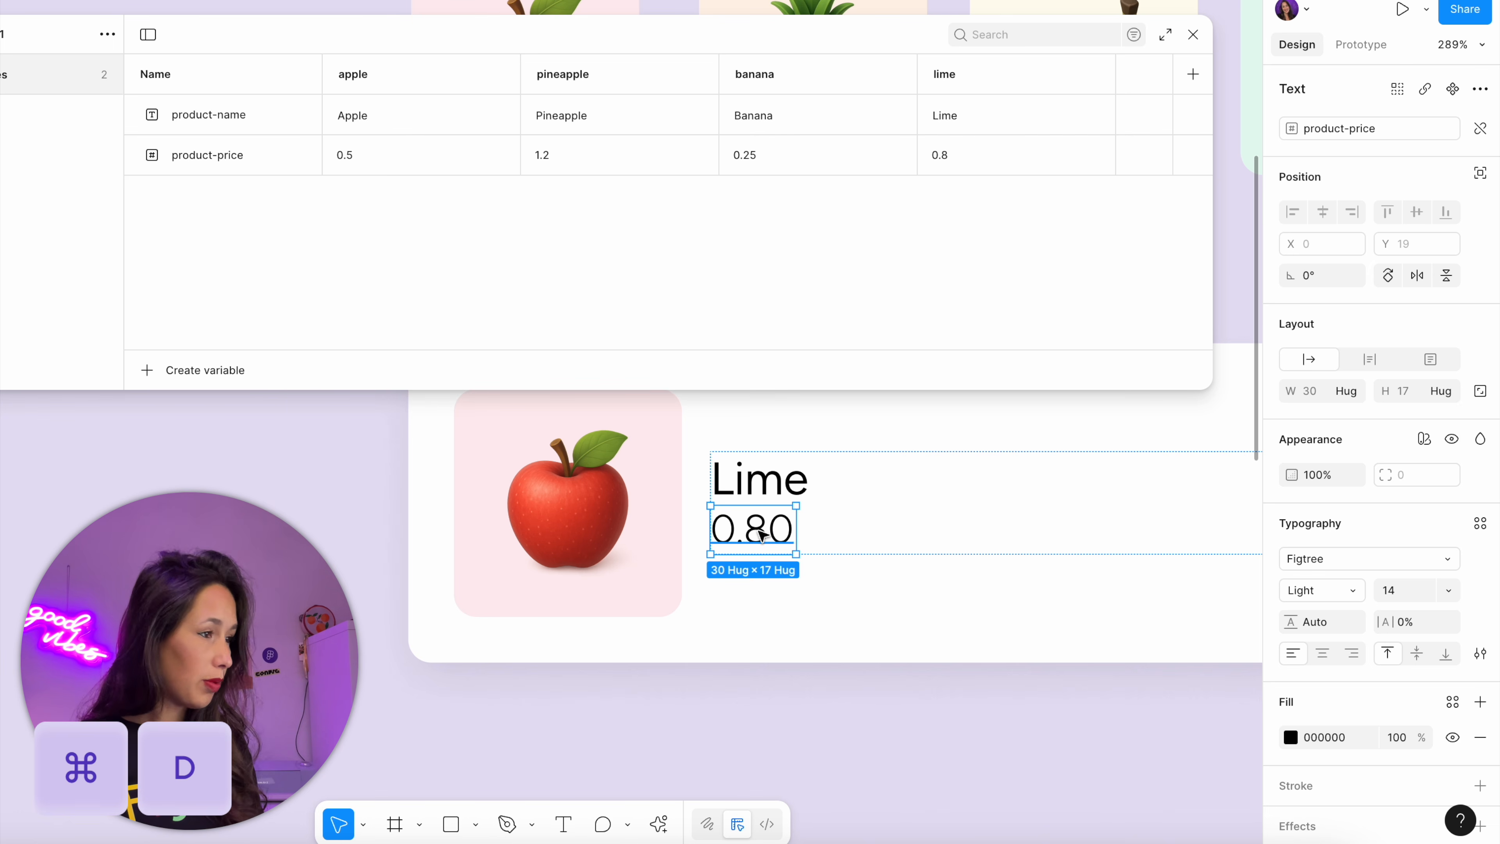
{"action": "left_click", "coordinate": [756, 505], "text": "shift"}
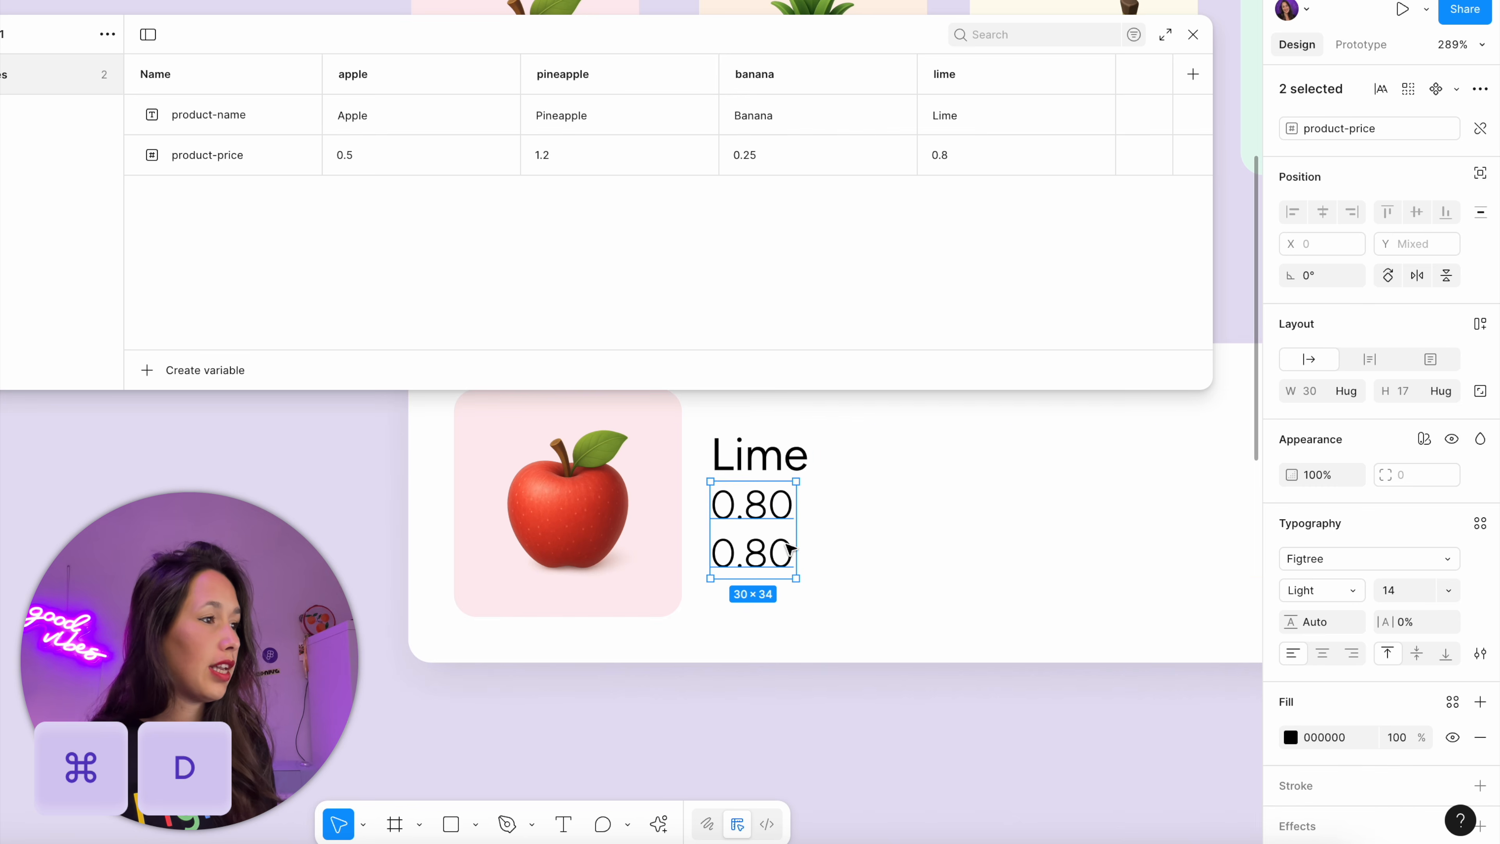
{"action": "key", "text": "shift+a"}
{"action": "left_click", "coordinate": [1392, 315]}
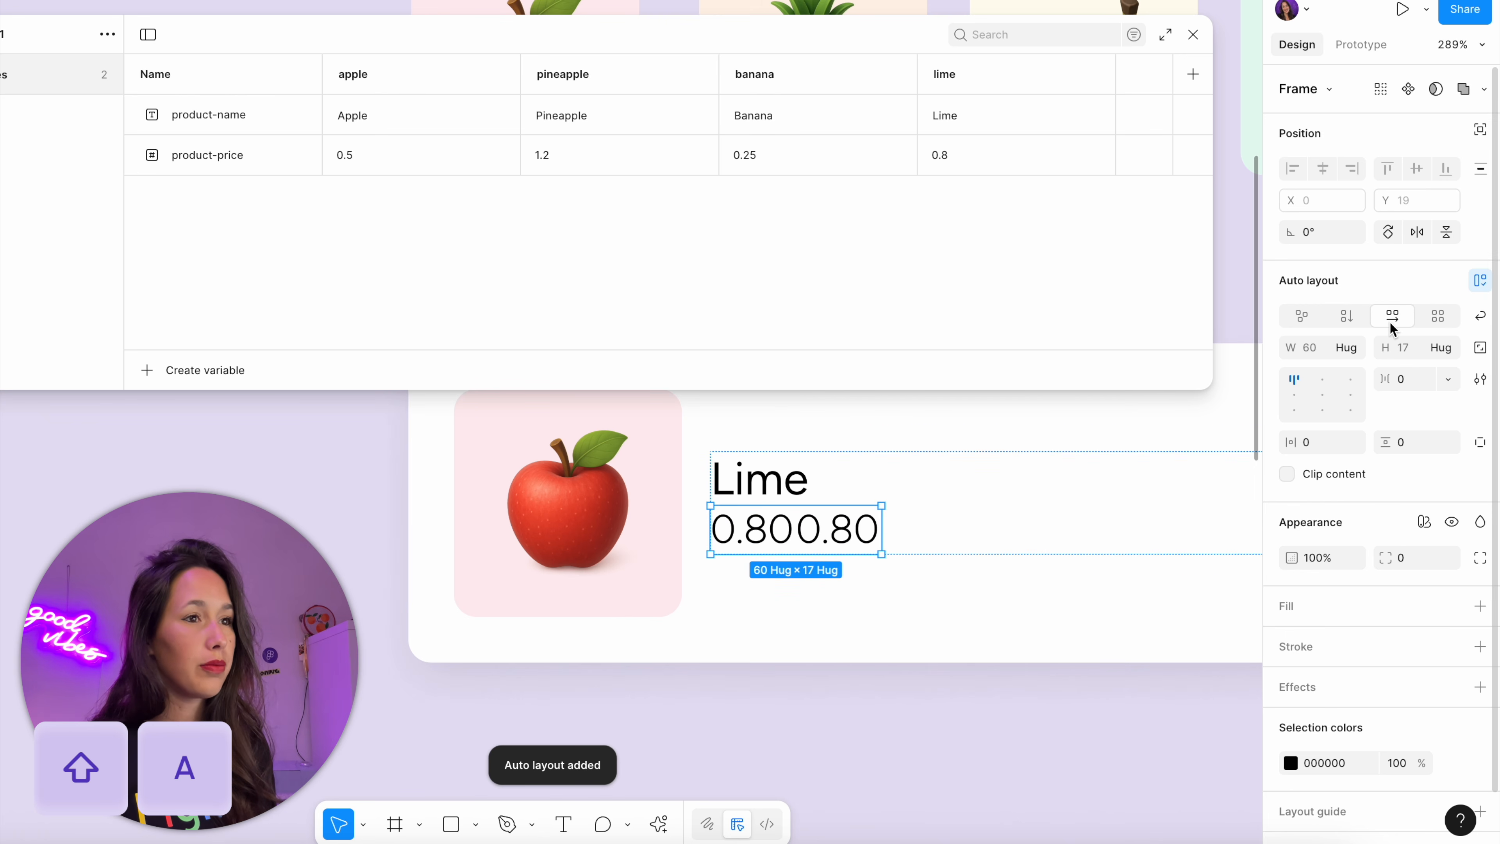
Replace the first of the two price texts with a £ sign, keeping the second linked to product-price
{"action": "left_click", "coordinate": [766, 523]}
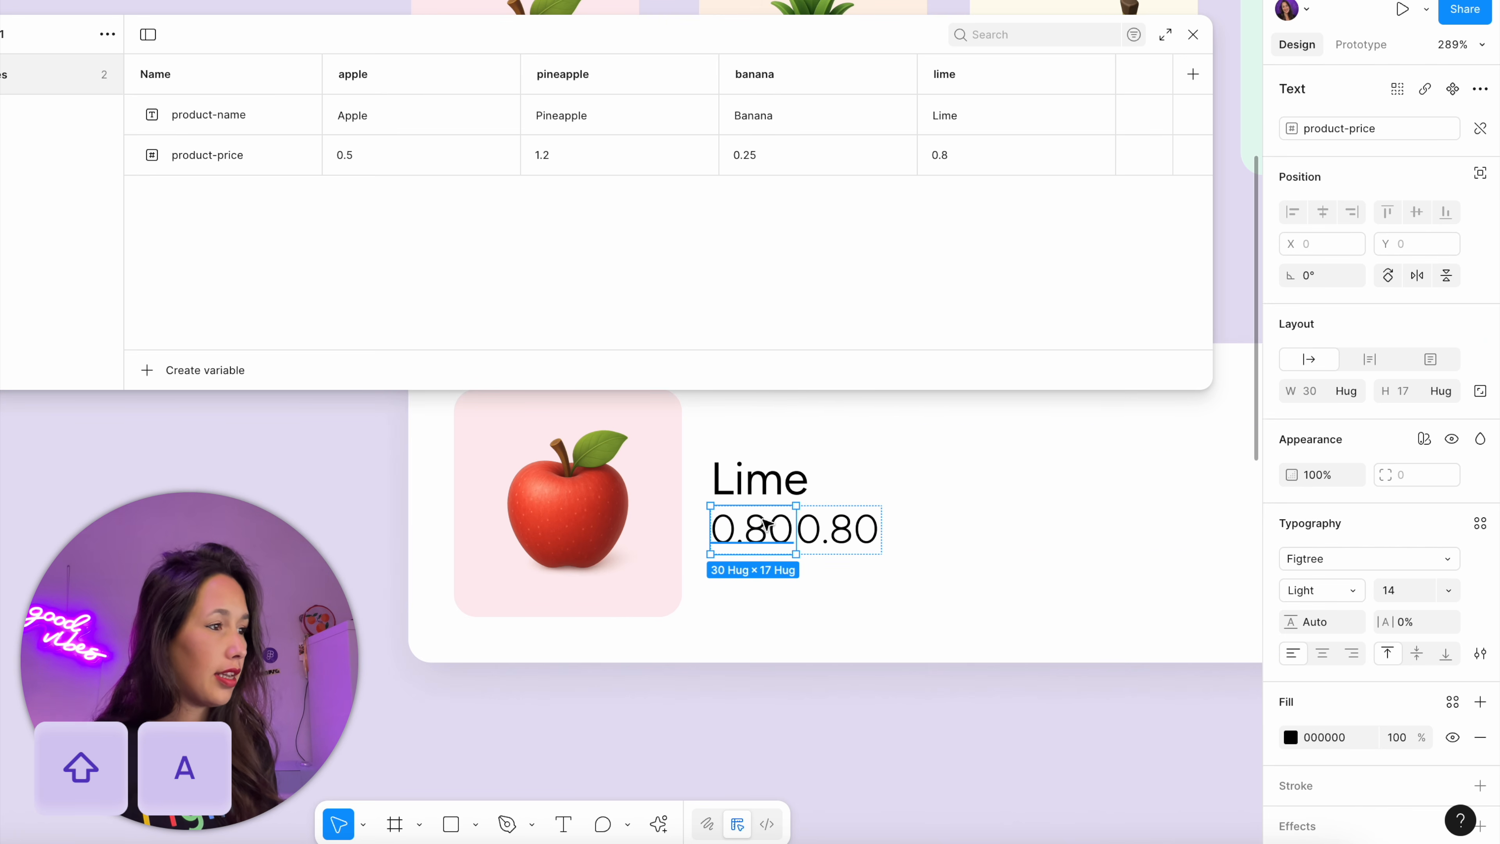
{"action": "double_click", "coordinate": [765, 526]}
{"action": "type", "text": "#"}
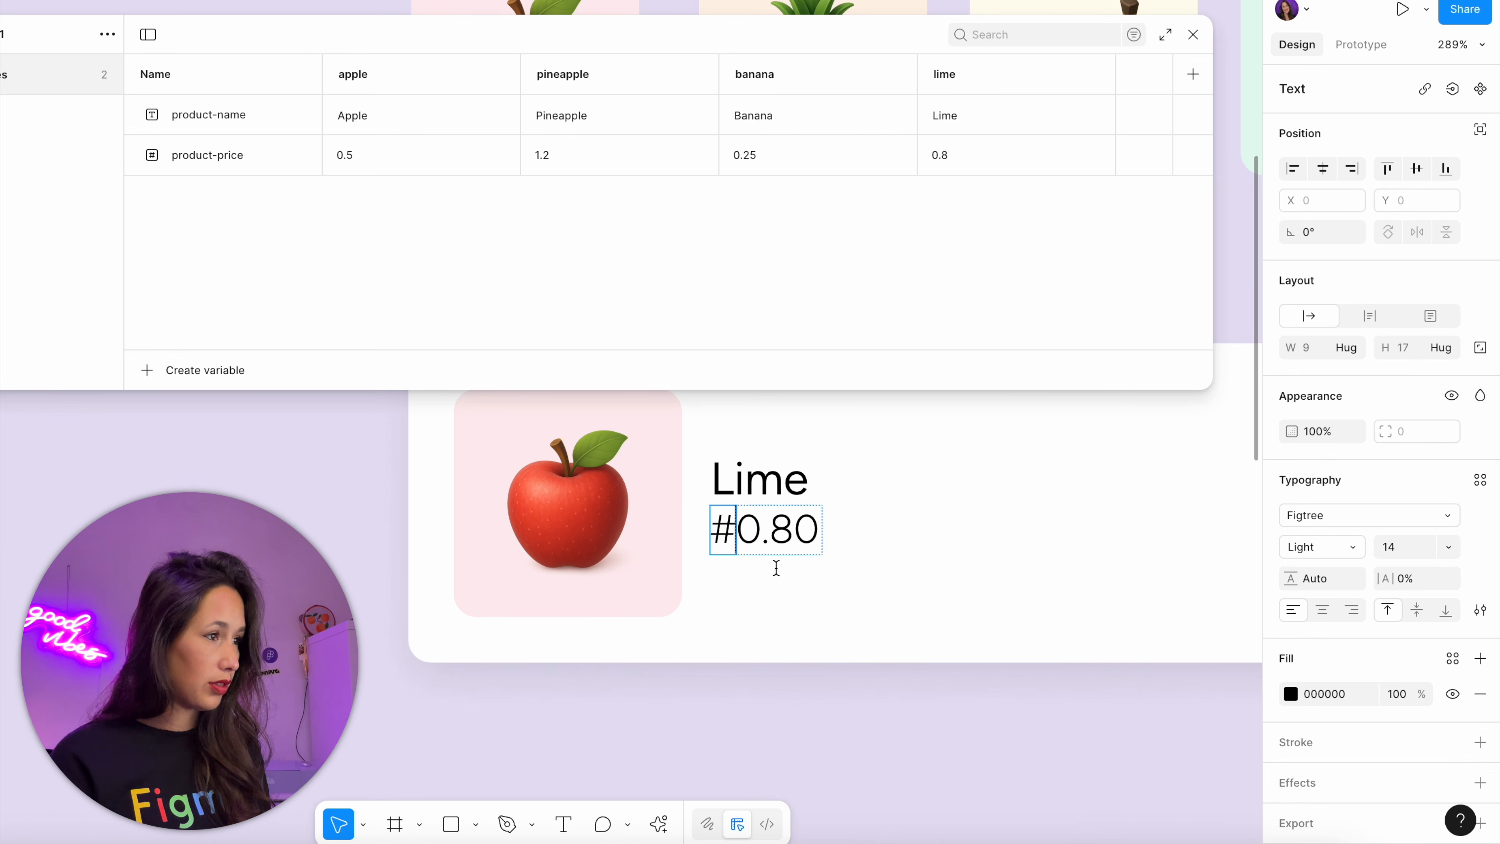
{"action": "key", "text": "BackSpace"}
{"action": "type", "text": "£"}
{"action": "key", "text": "Escape"}
{"action": "left_click", "coordinate": [770, 579]}
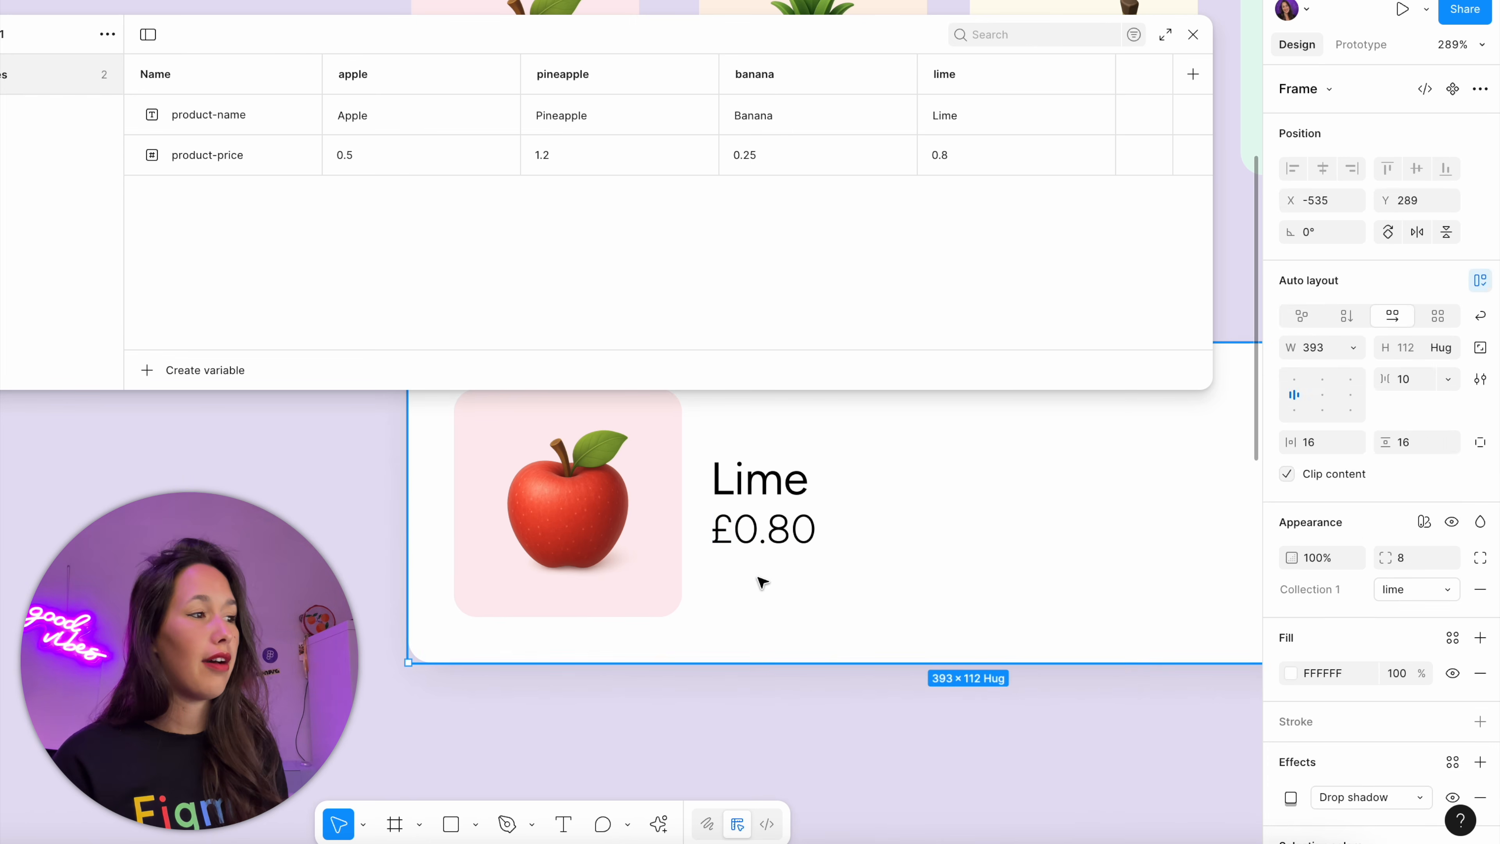
{"action": "double_click", "coordinate": [765, 538]}
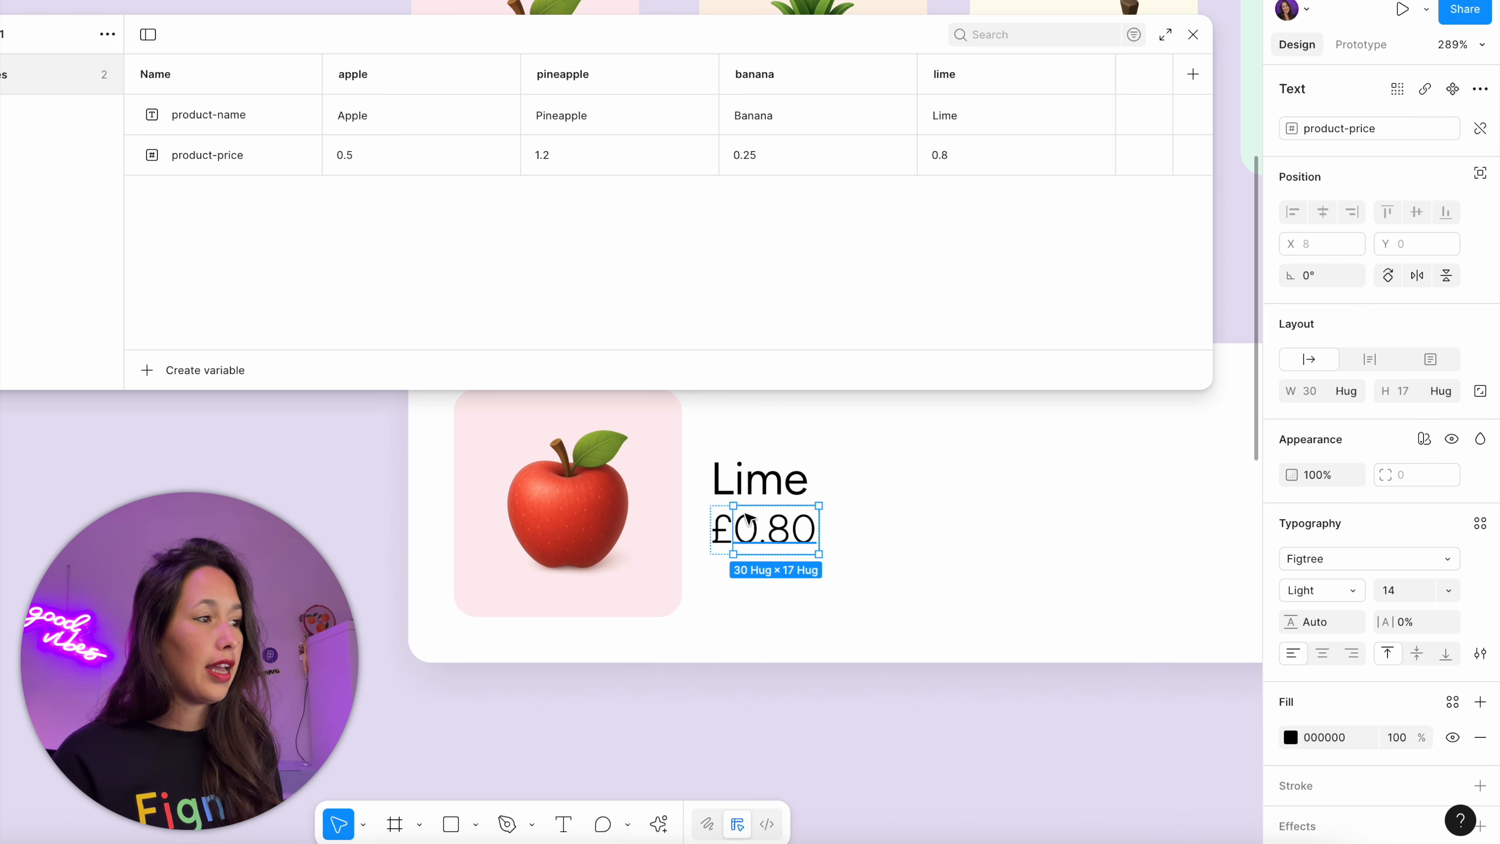
{"action": "left_click", "coordinate": [764, 660]}
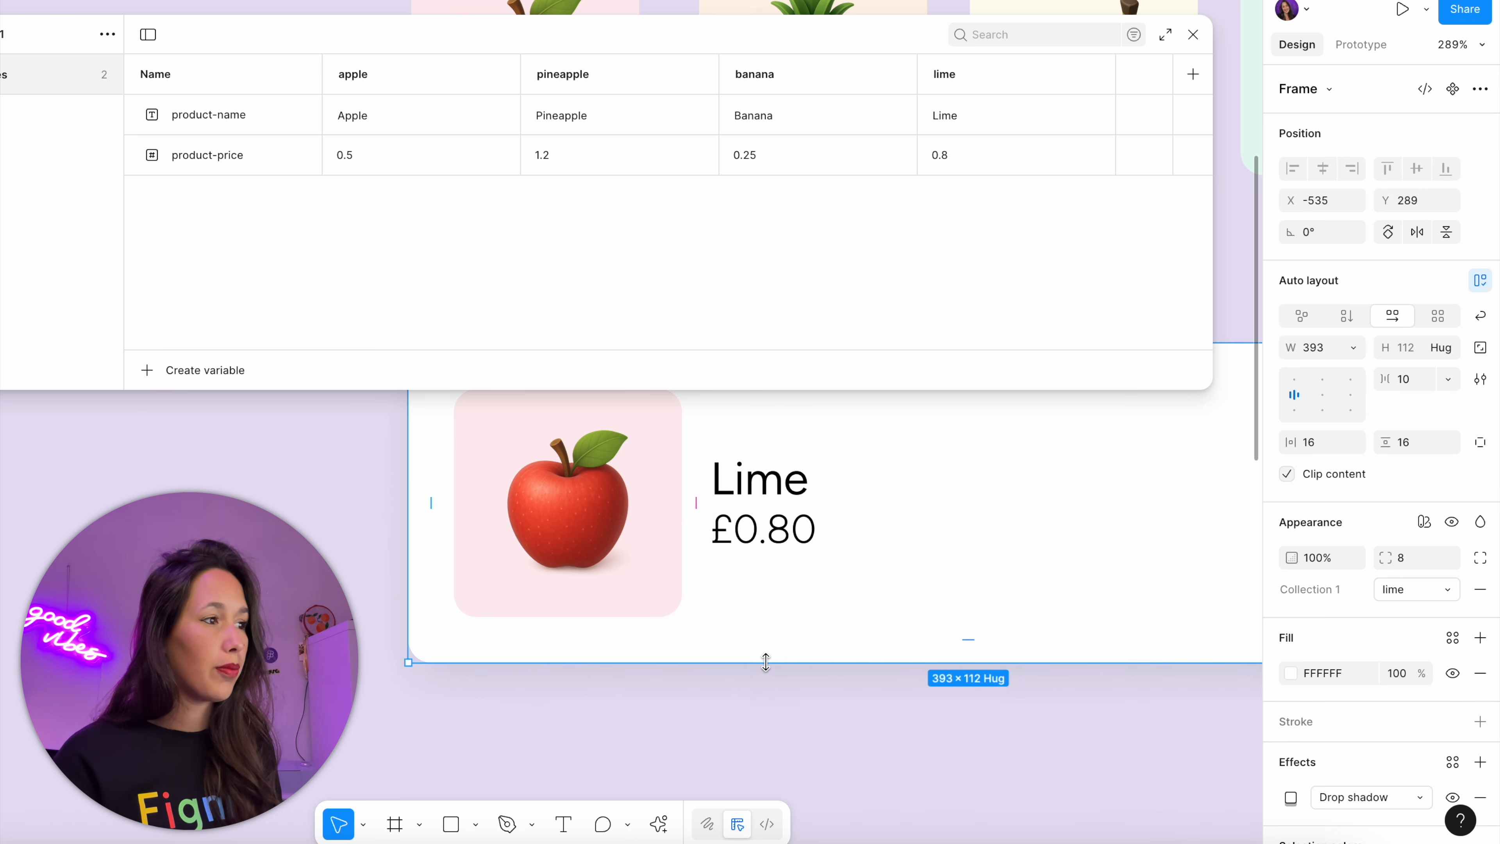
Switch the product card's Collection 1 mode to pineapple
{"action": "scroll", "coordinate": [765, 662], "scroll_direction": "down", "scroll_amount": 3}
{"action": "left_click_drag", "start_coordinate": [772, 584], "coordinate": [684, 724]}
{"action": "scroll", "coordinate": [684, 724], "scroll_direction": "down", "scroll_amount": 4}
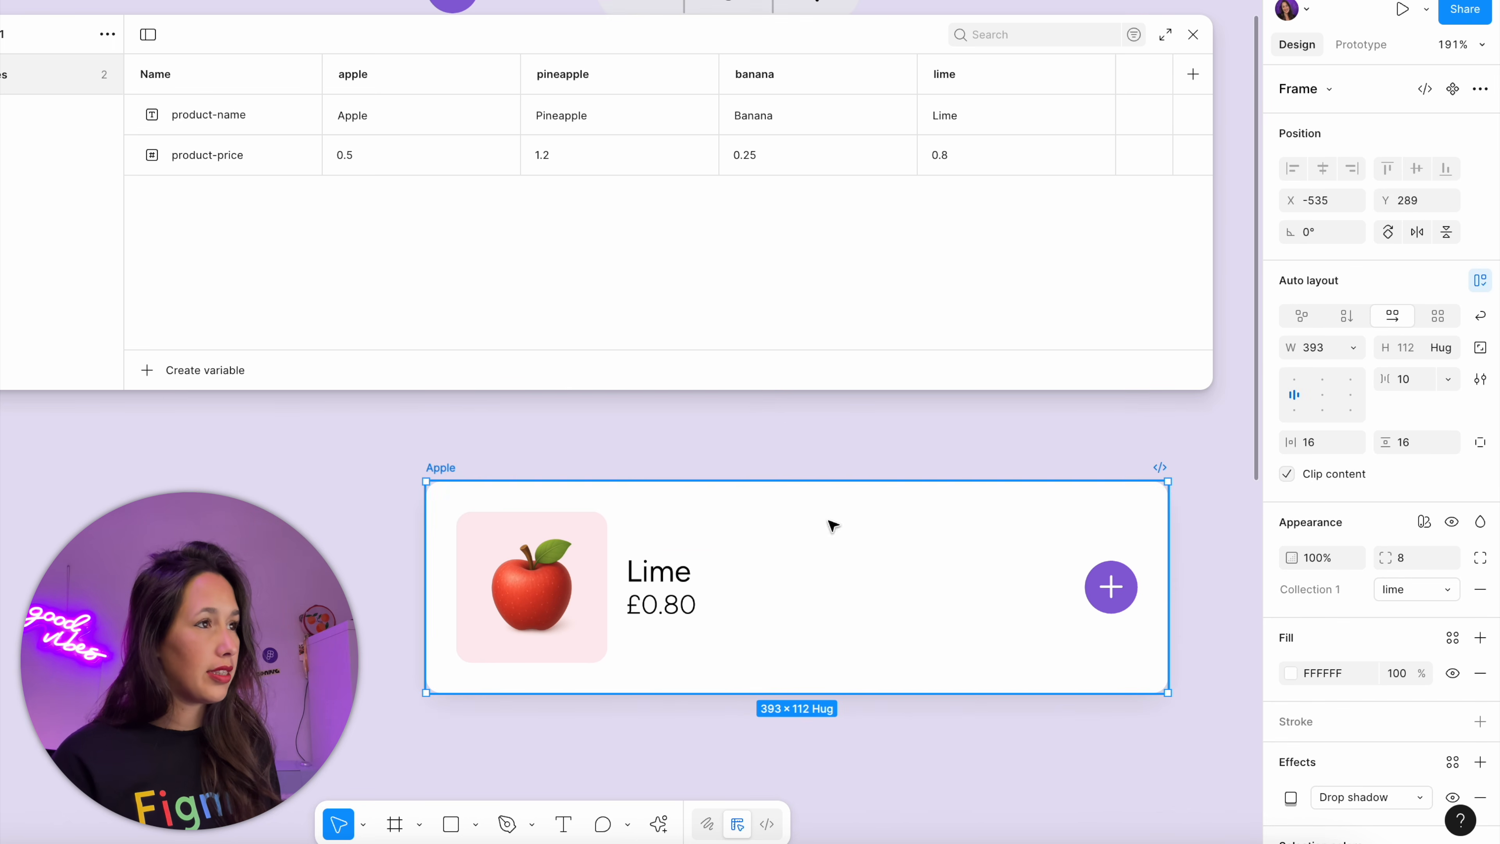
{"action": "scroll", "coordinate": [829, 482], "scroll_direction": "left", "scroll_amount": 3}
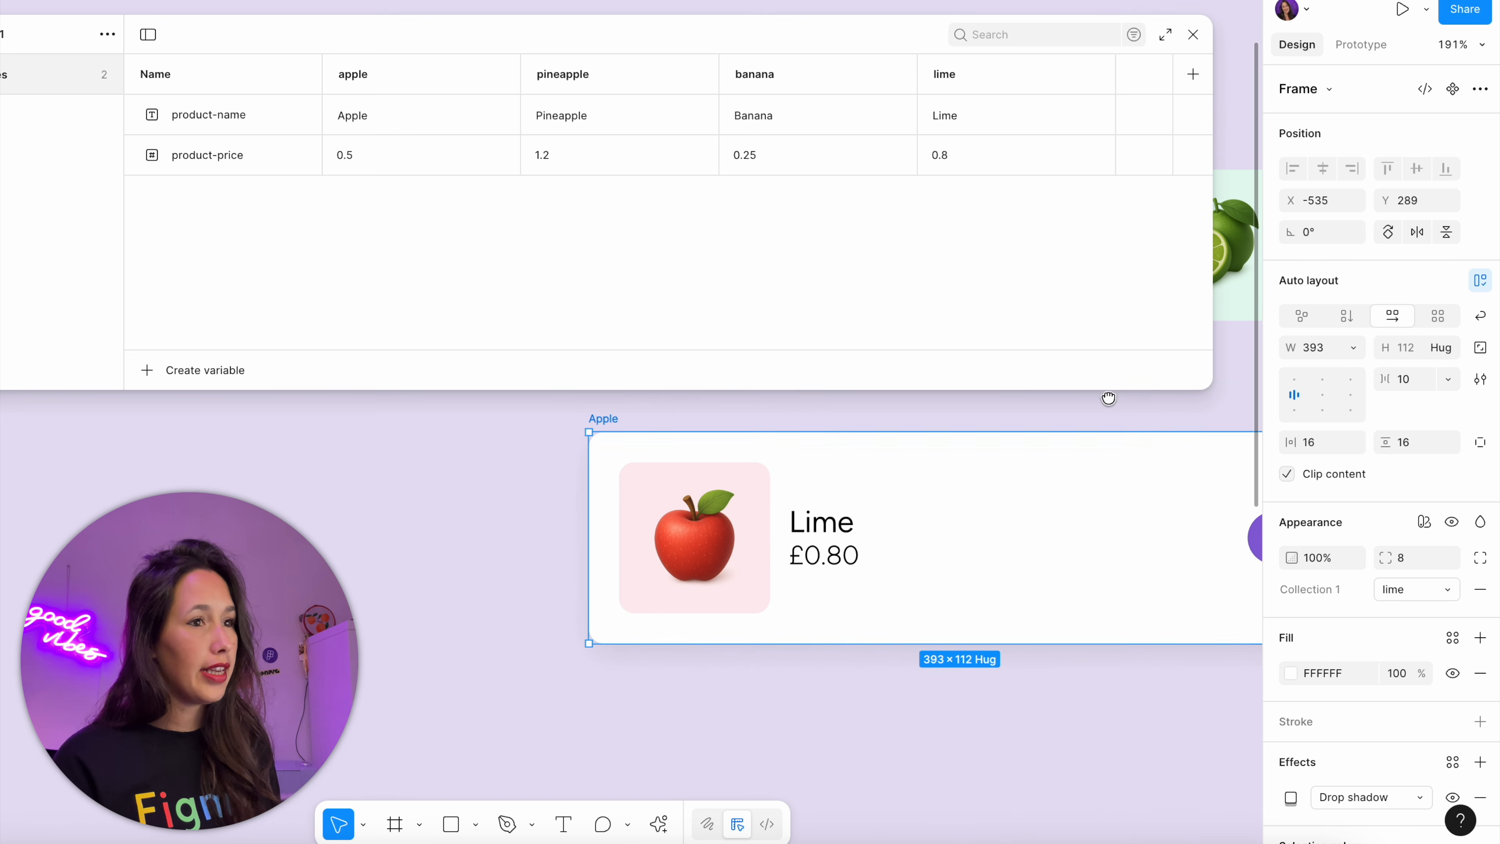
{"action": "left_click_drag", "start_coordinate": [732, 45], "coordinate": [990, 31]}
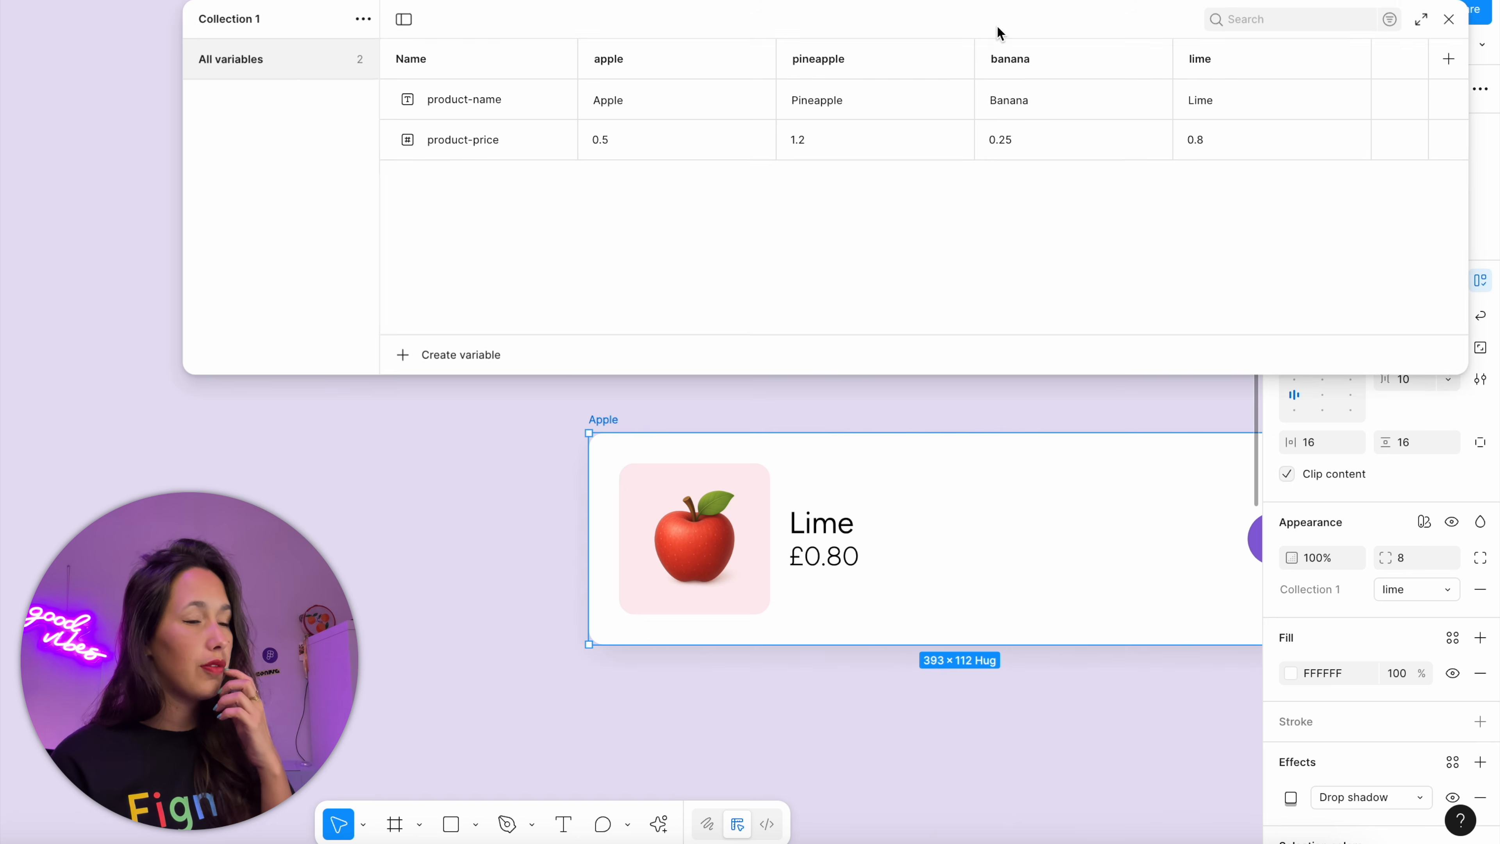
{"action": "left_click", "coordinate": [1438, 589]}
{"action": "left_click", "coordinate": [1364, 539]}
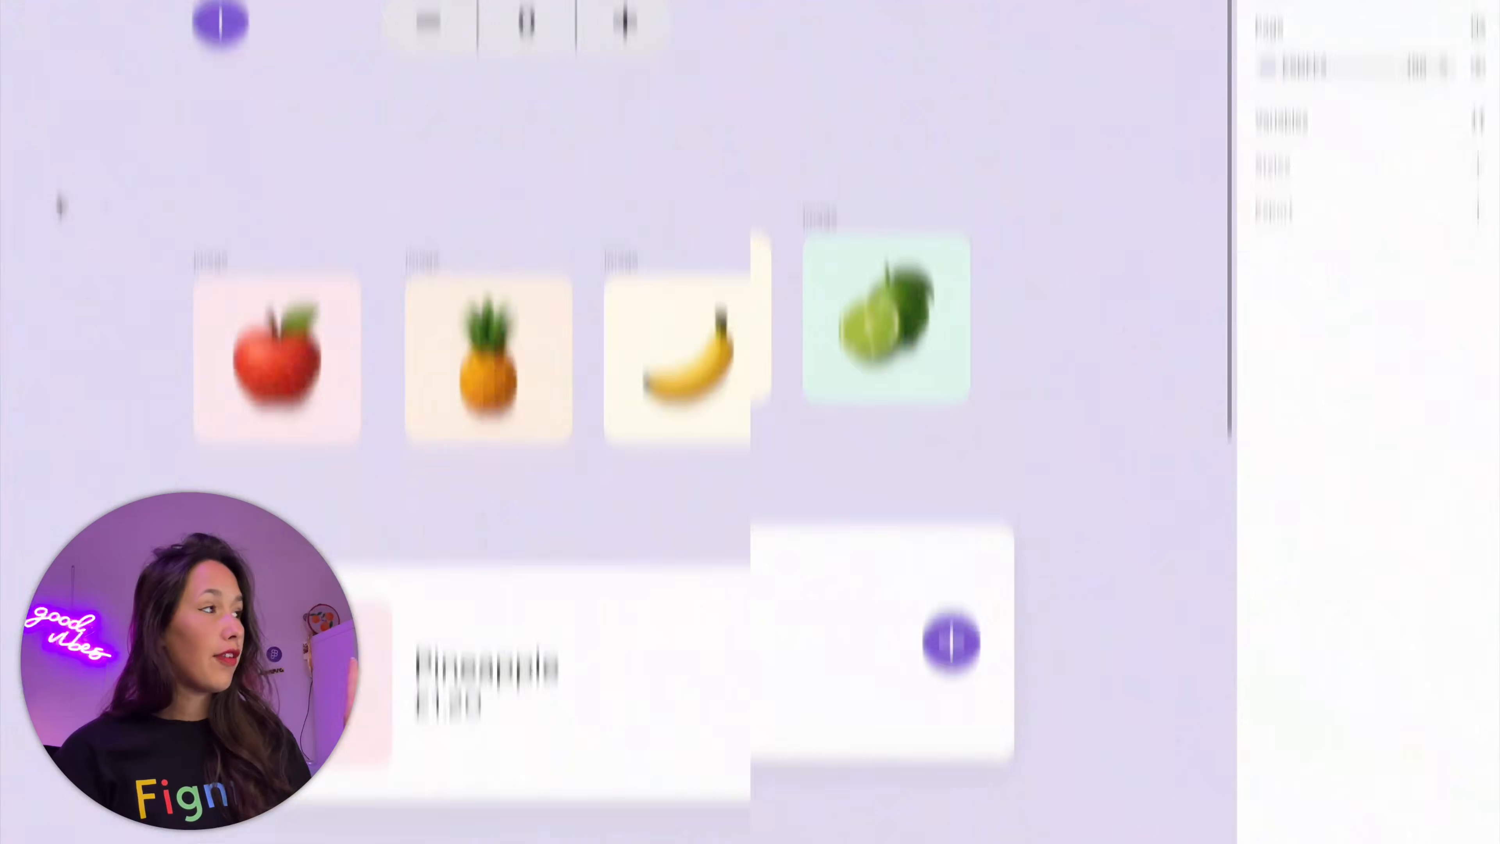
Combine the four fruit image frames above the product card into one component set
{"action": "left_click_drag", "start_coordinate": [42, 173], "coordinate": [1122, 486]}
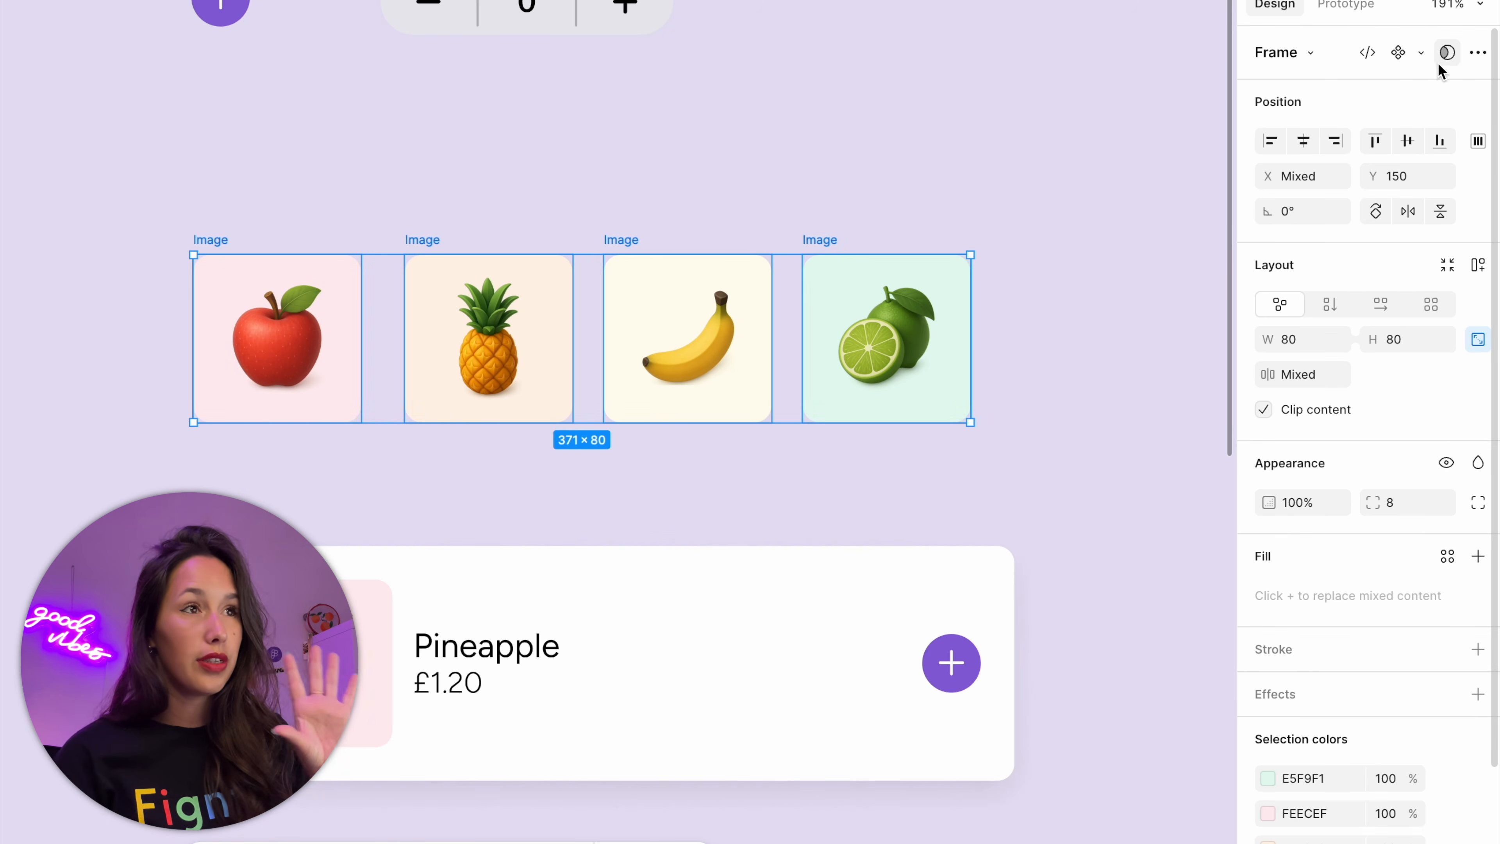
{"action": "left_click", "coordinate": [1420, 53]}
{"action": "left_click", "coordinate": [1356, 146]}
{"action": "scroll", "coordinate": [1225, 146], "scroll_direction": "left", "scroll_amount": 3}
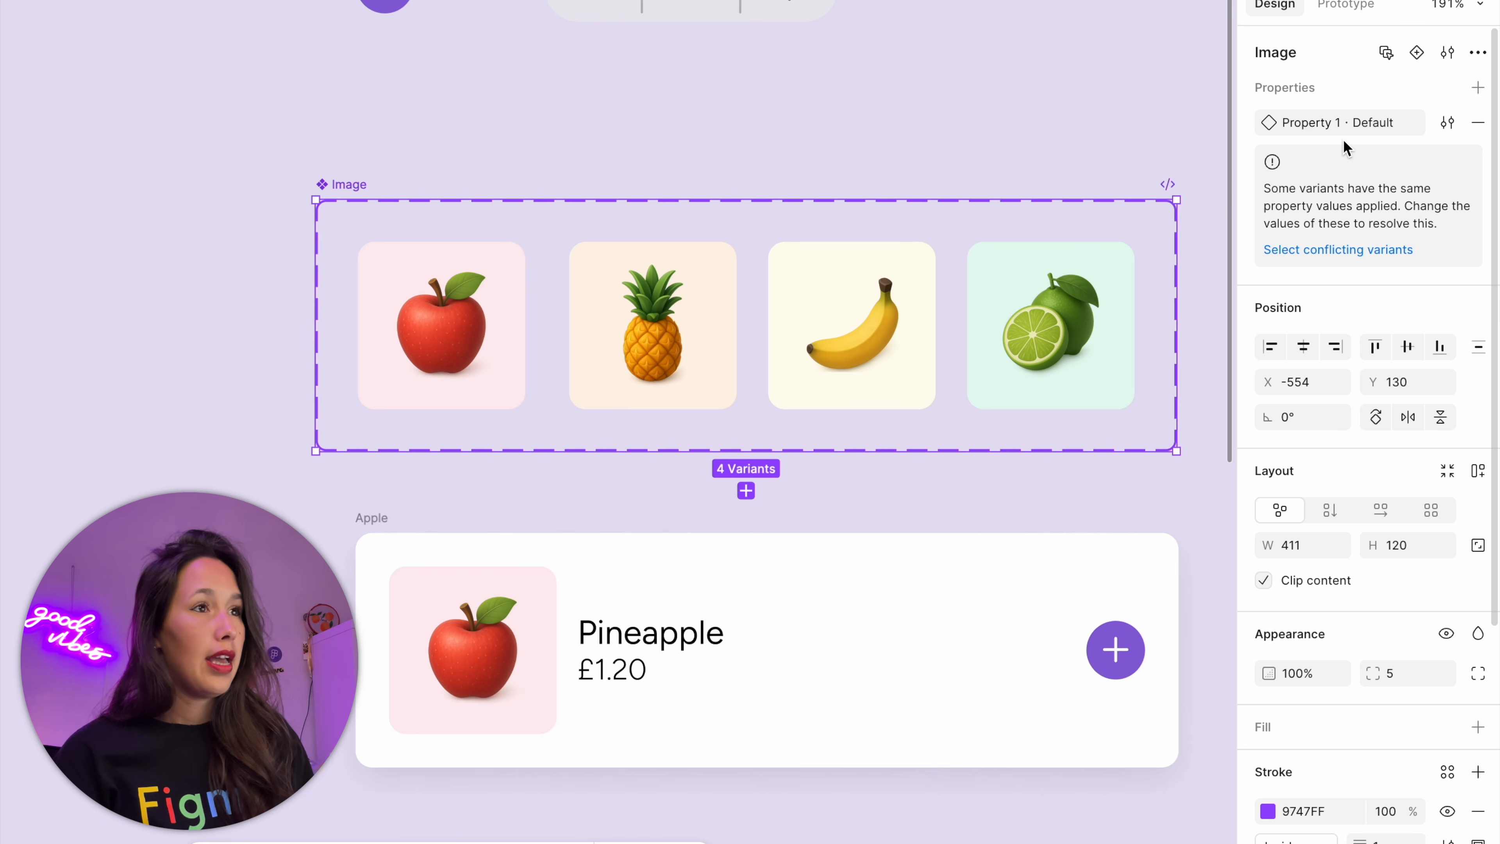
Rename the Image component set's variant property to Fruit
{"action": "double_click", "coordinate": [1308, 126]}
{"action": "type", "text": "F"}
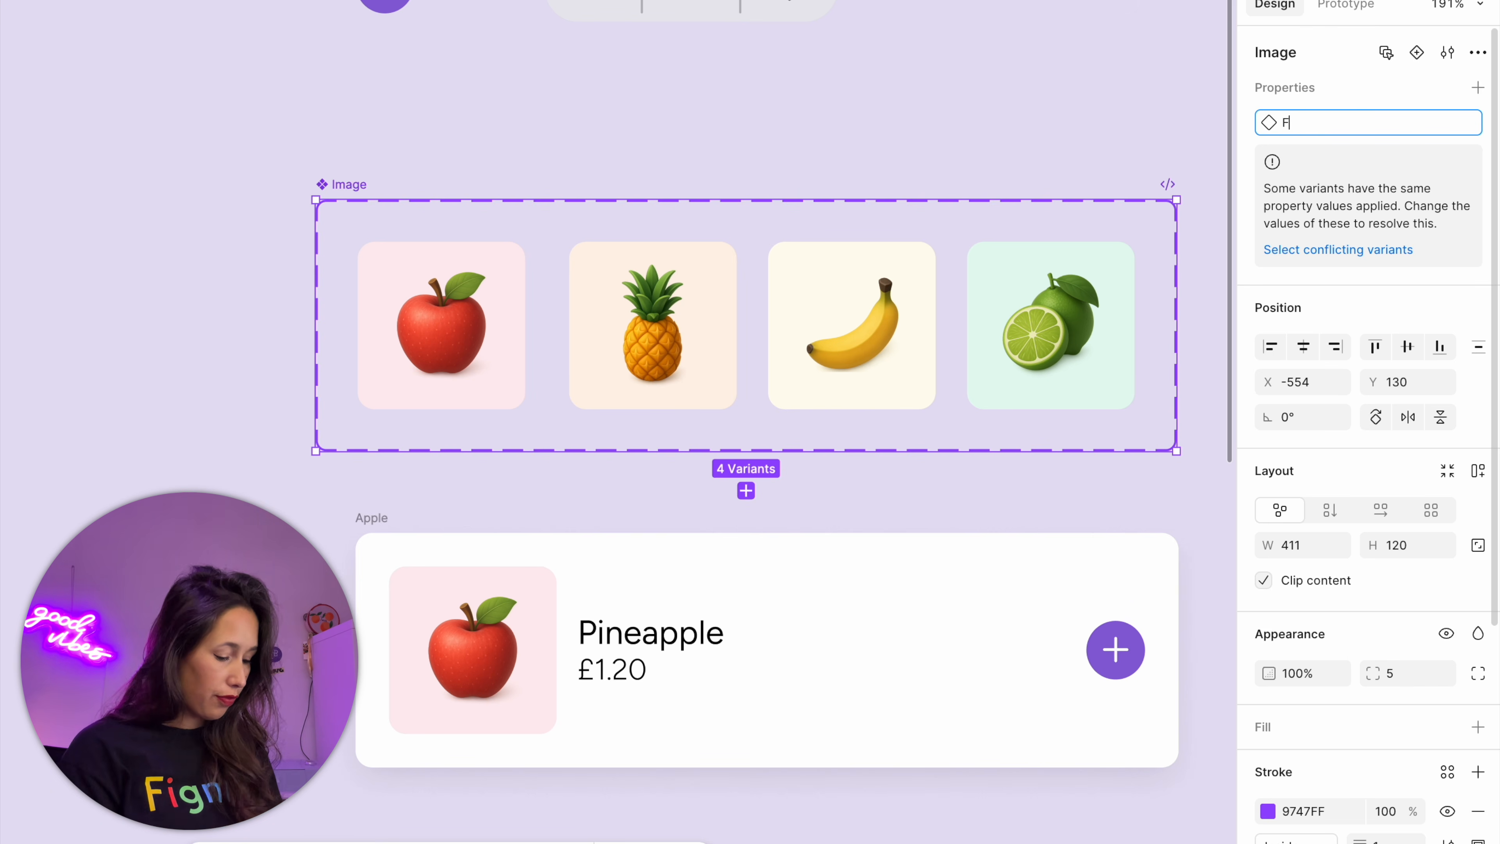
{"action": "type", "text": "ruit"}
{"action": "key", "text": "Return"}
Set the Fruit values of the four image variants to Apple, Pineapple, Banana and Lime, matching their pictures
{"action": "left_click", "coordinate": [467, 340]}
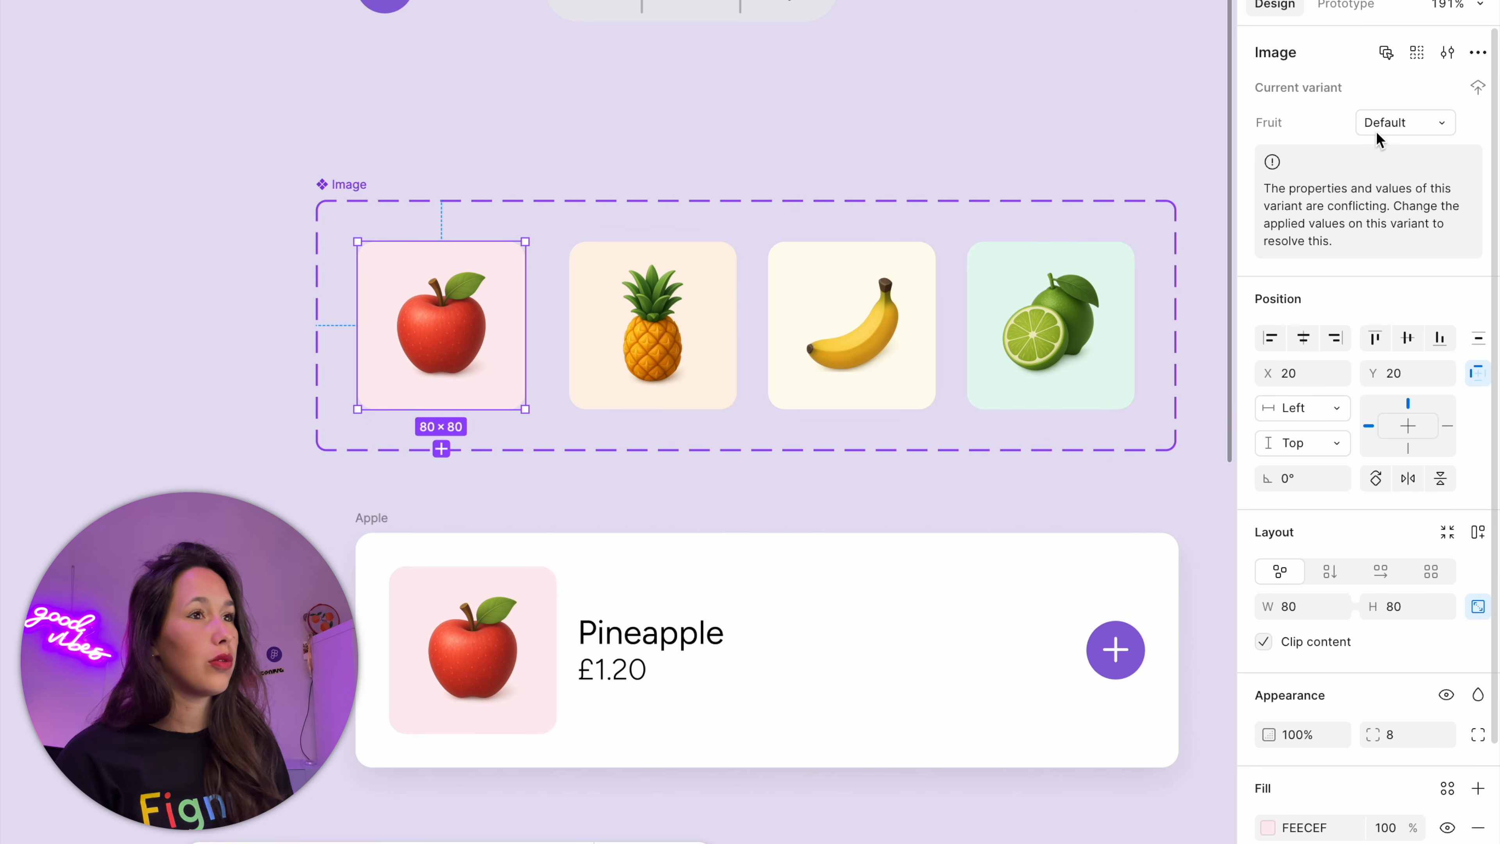
{"action": "left_click", "coordinate": [1386, 131]}
{"action": "type", "text": "Ap"}
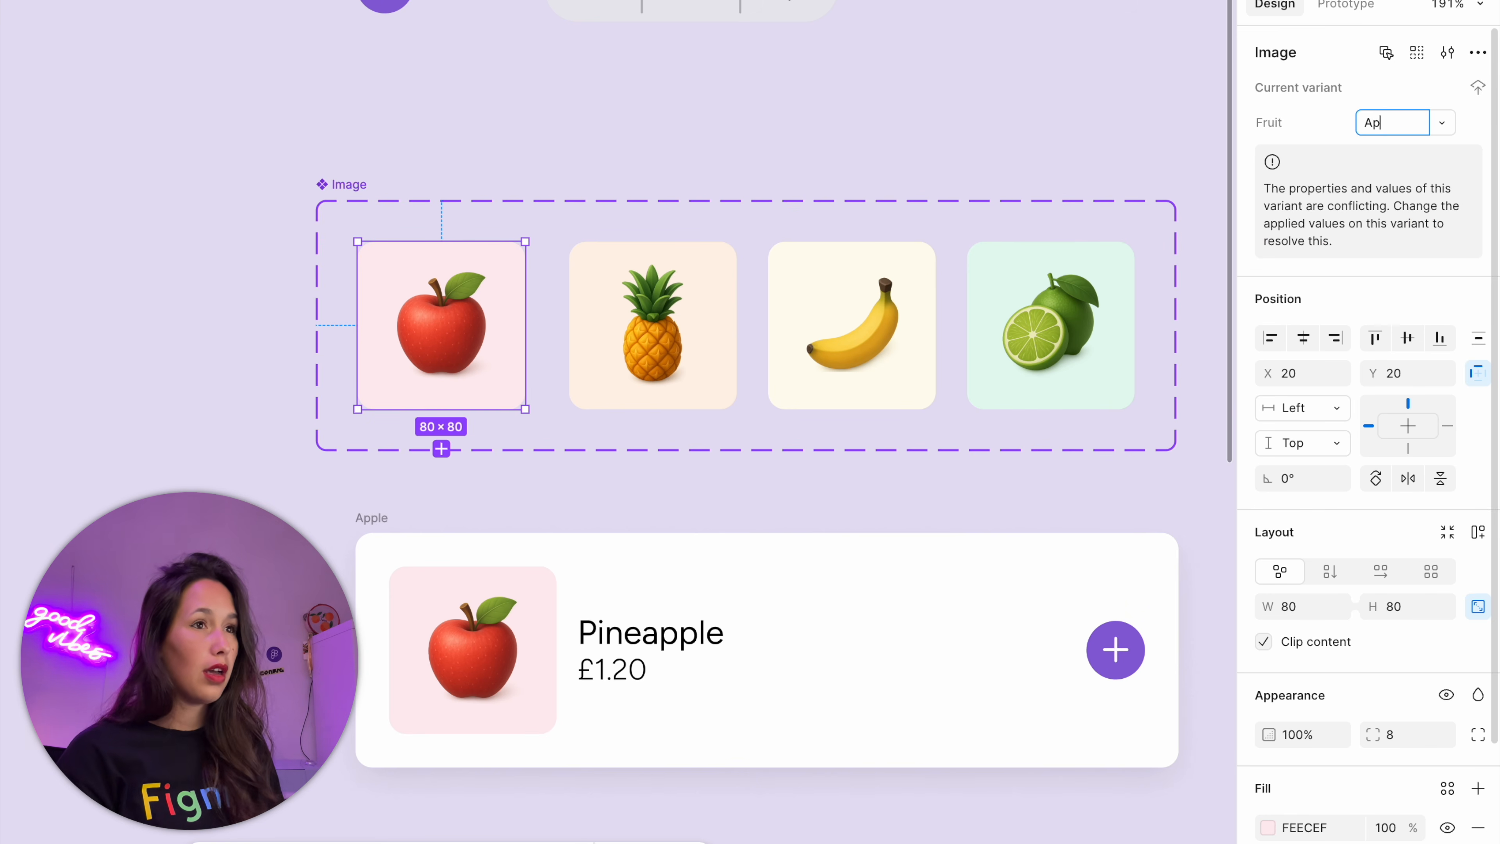
{"action": "type", "text": "ple"}
{"action": "key", "text": "Tab"}
{"action": "type", "text": "Pineapple"}
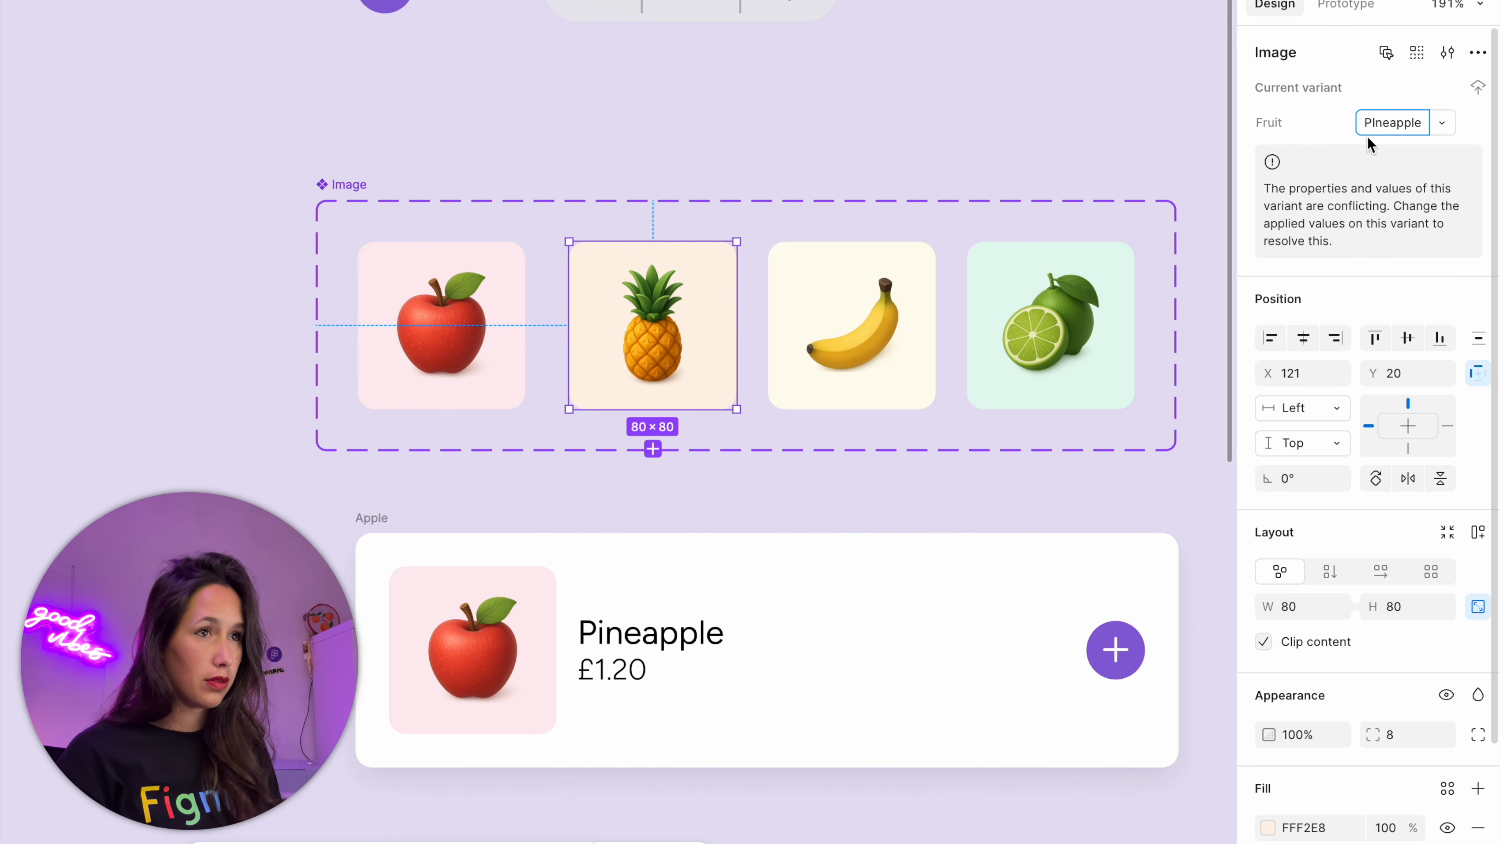
{"action": "left_click", "coordinate": [913, 321]}
{"action": "left_click", "coordinate": [1392, 130]}
{"action": "type", "text": "Banana"}
{"action": "left_click", "coordinate": [1101, 322]}
{"action": "left_click", "coordinate": [1395, 131]}
{"action": "type", "text": "P:"}
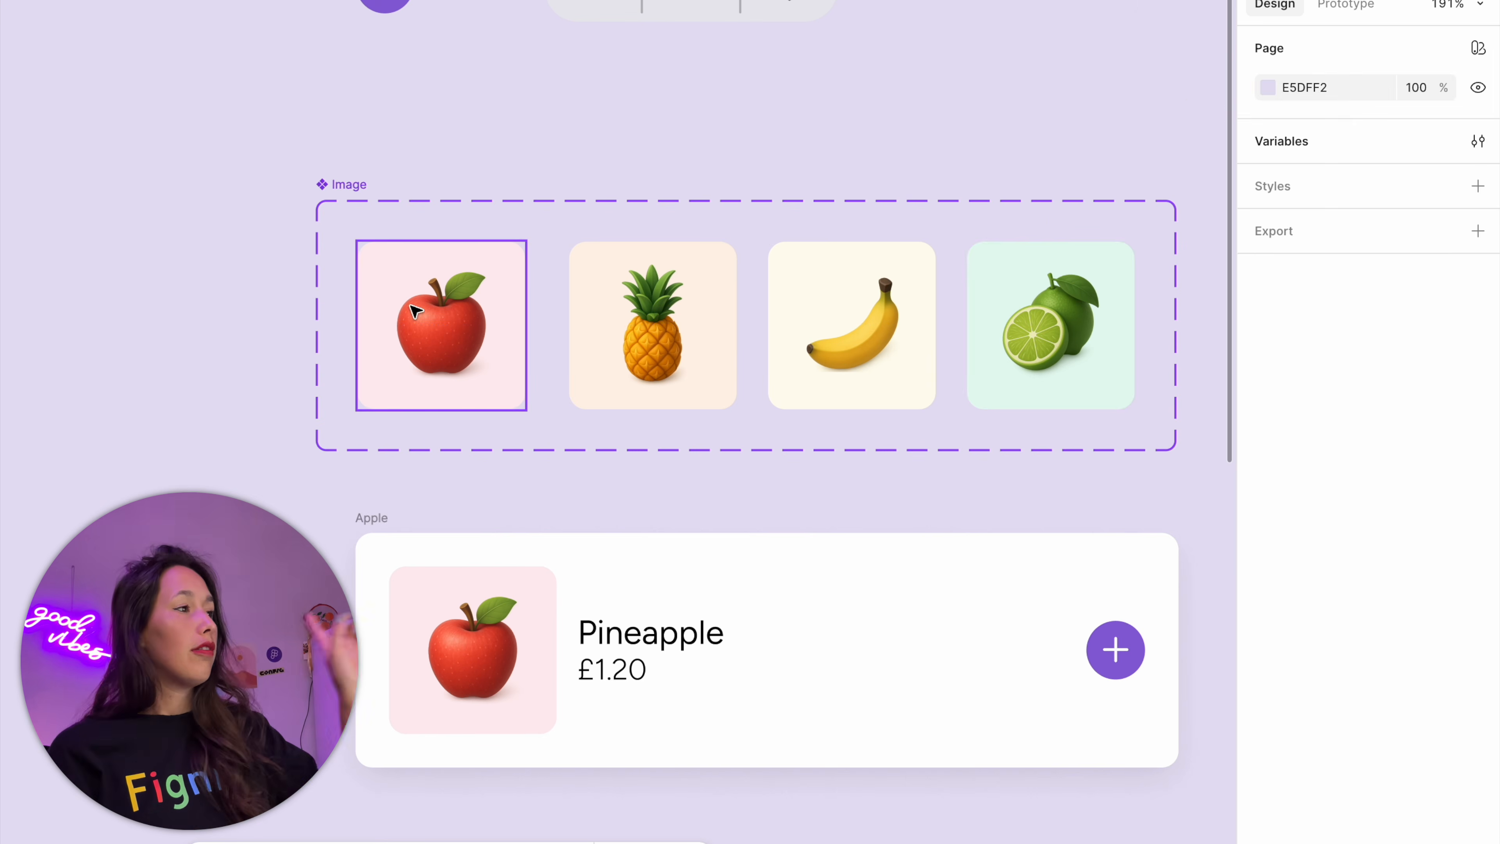
Replace the apple picture frame in the product card with an instance of the Apple image variant
{"action": "left_click", "coordinate": [412, 306]}
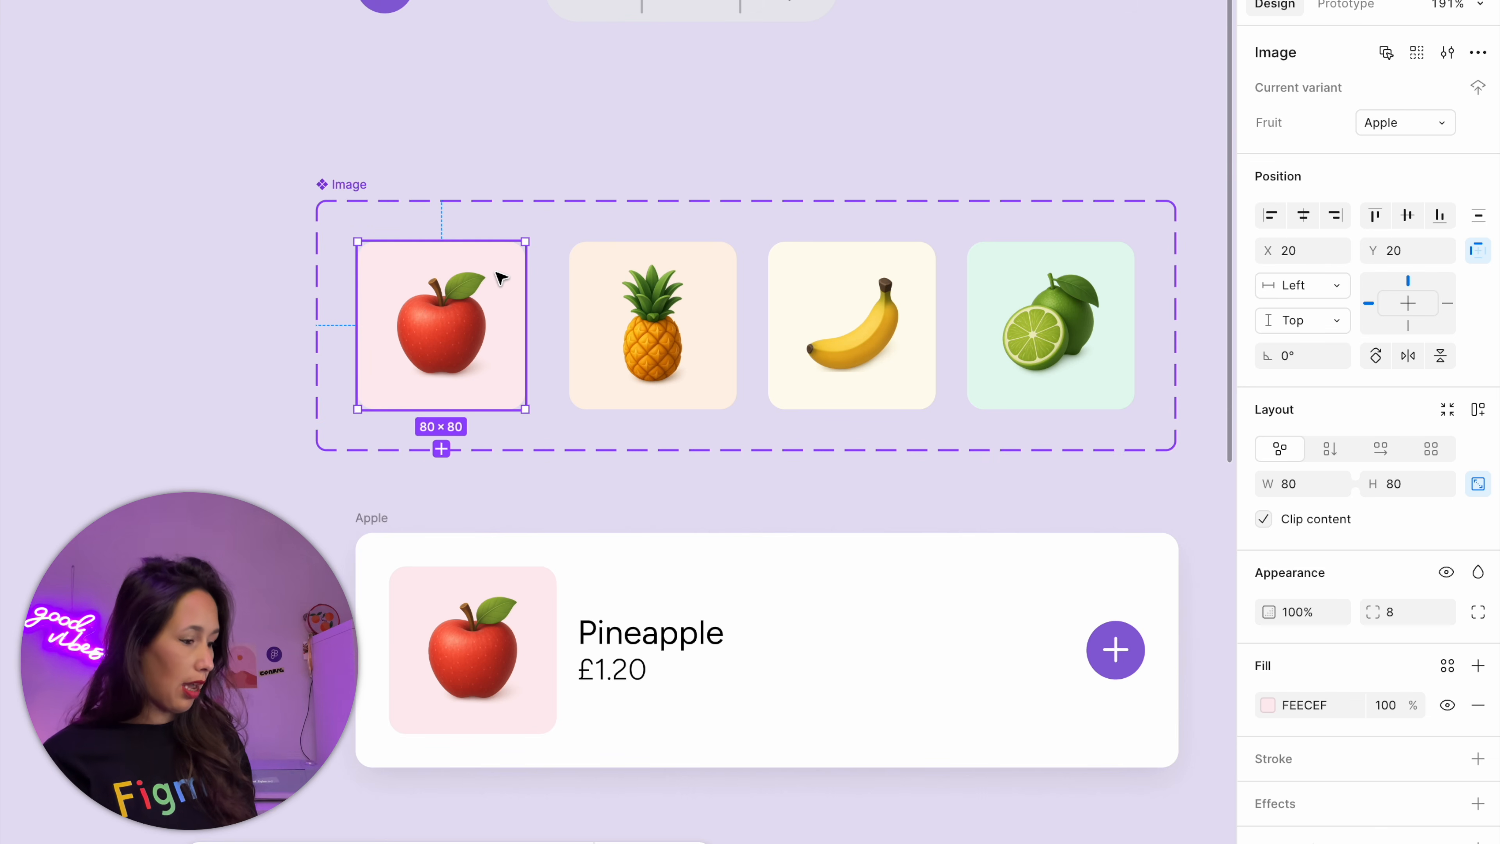
{"action": "key", "text": "super+c"}
{"action": "left_click", "coordinate": [512, 598]}
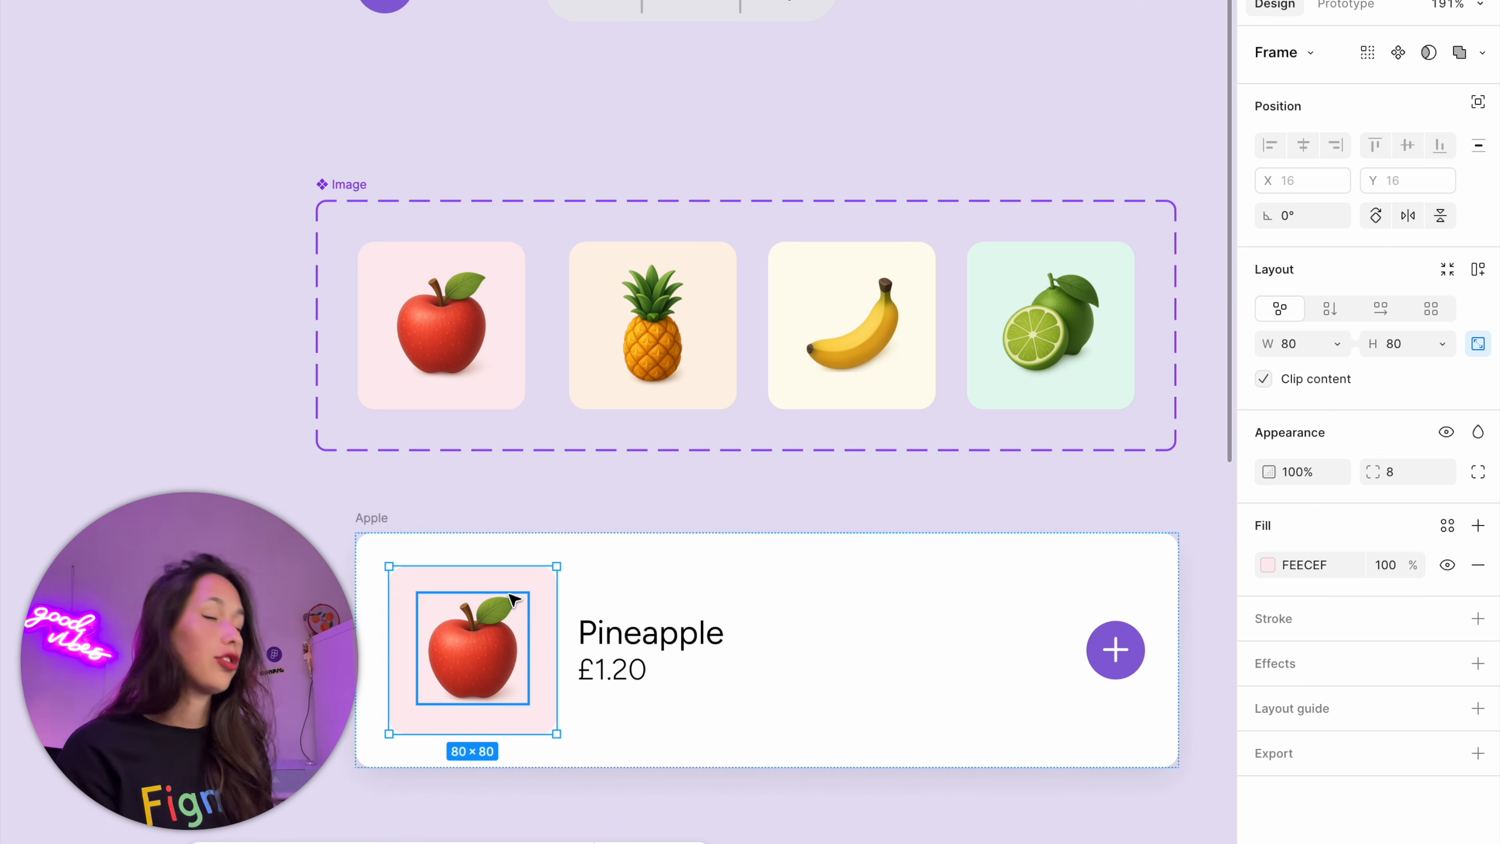
{"action": "key", "text": "super+shift+r"}
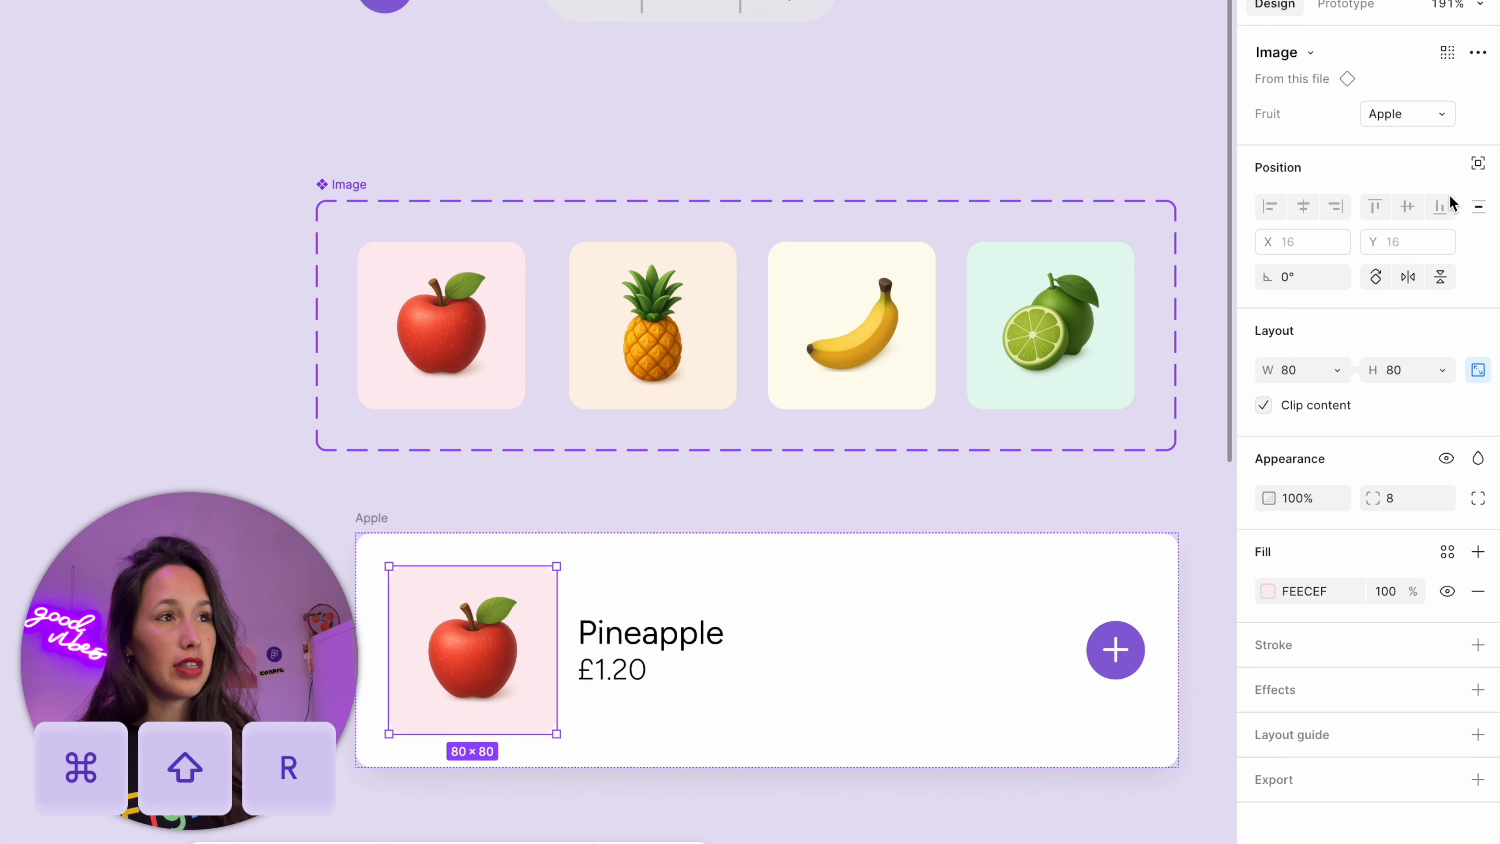
Apply the product-name variable to the Fruit property of the card's image instance, and select the product card
{"action": "left_click", "coordinate": [1441, 119]}
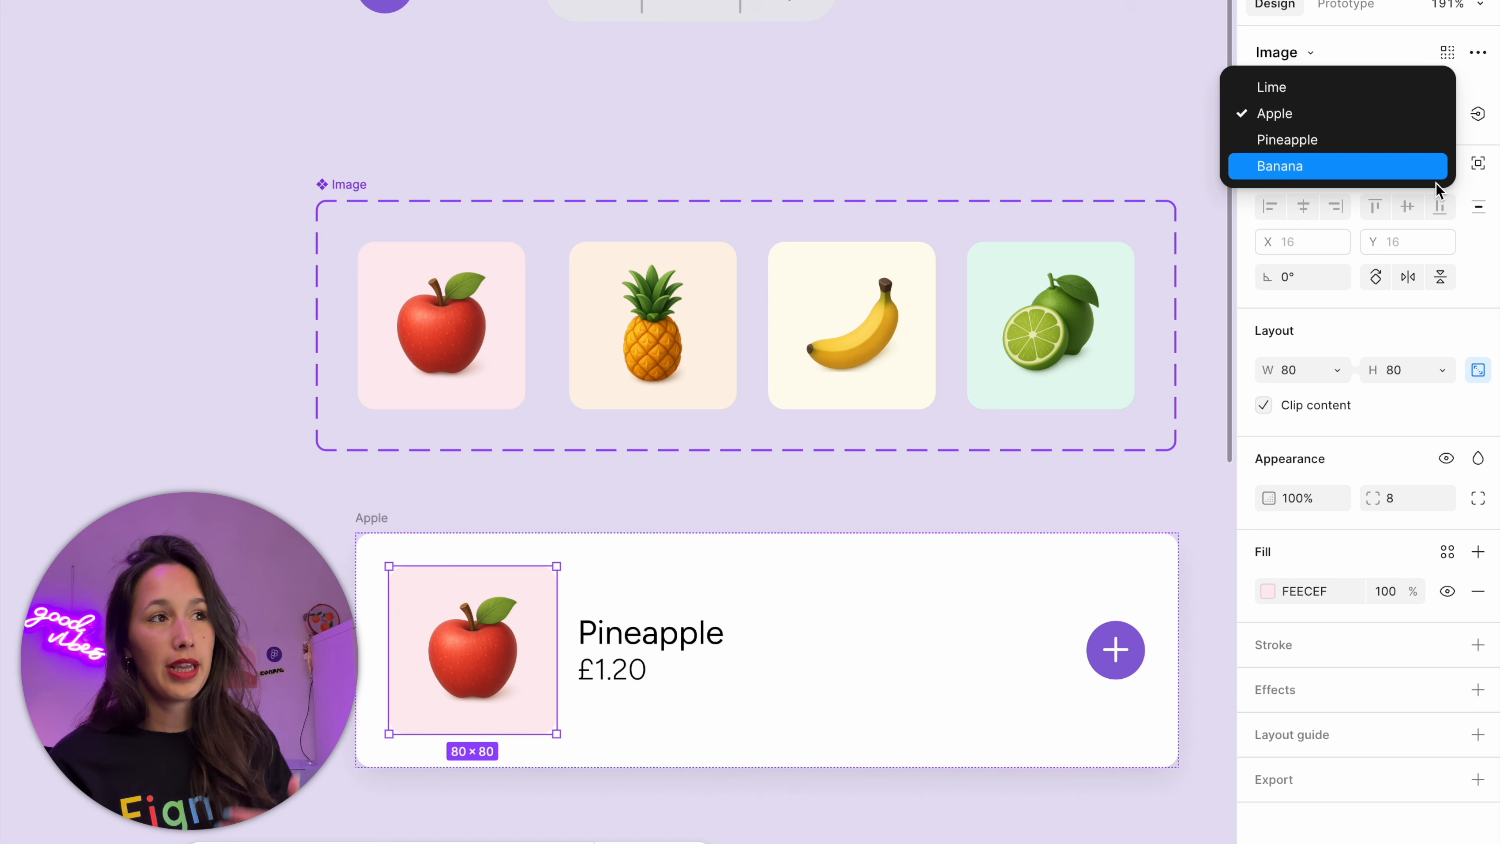
{"action": "left_click", "coordinate": [1416, 113]}
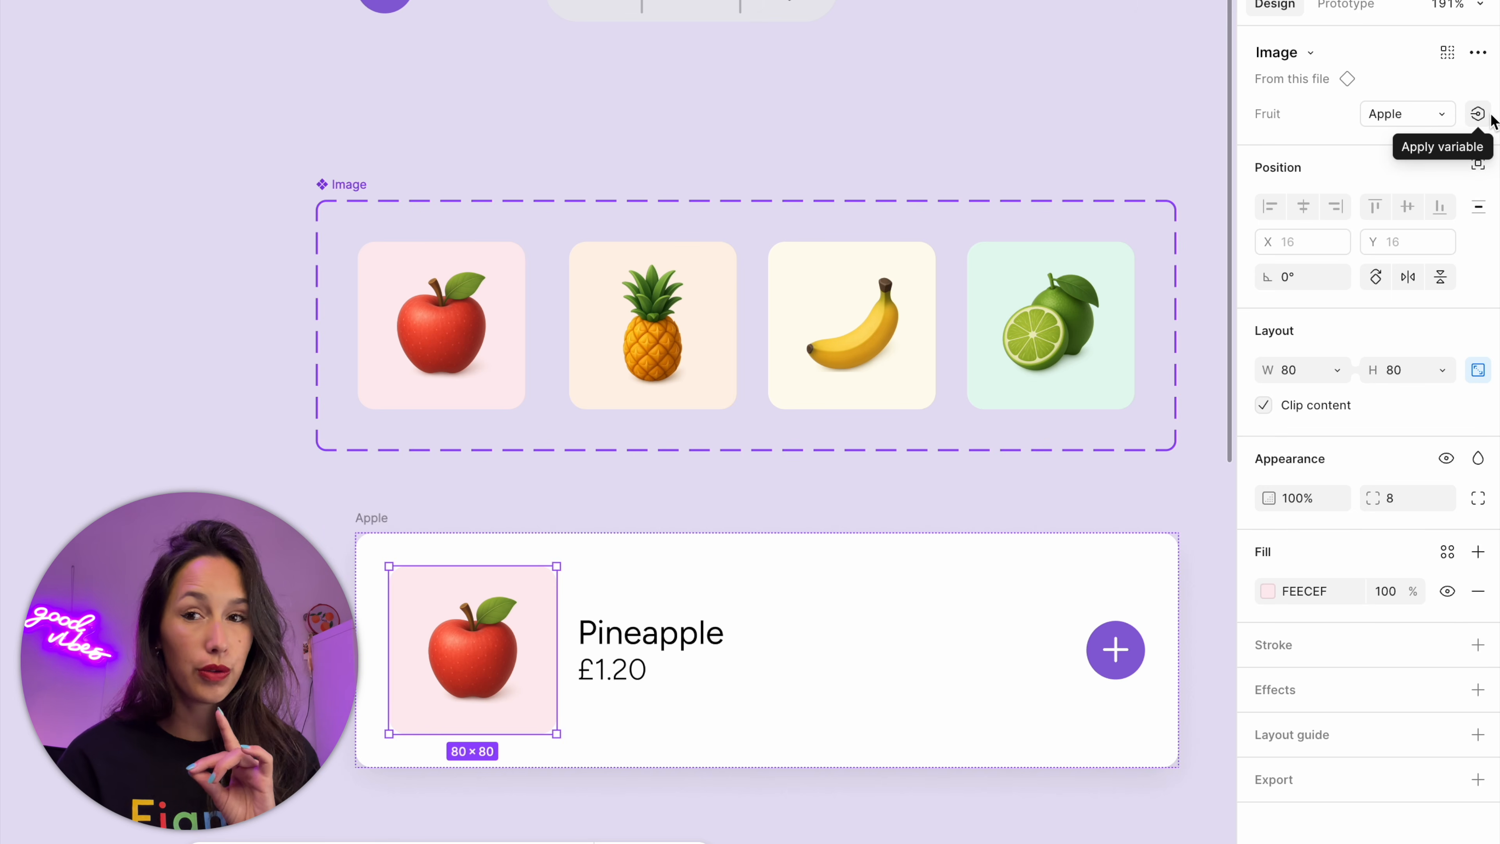
{"action": "left_click", "coordinate": [1478, 114]}
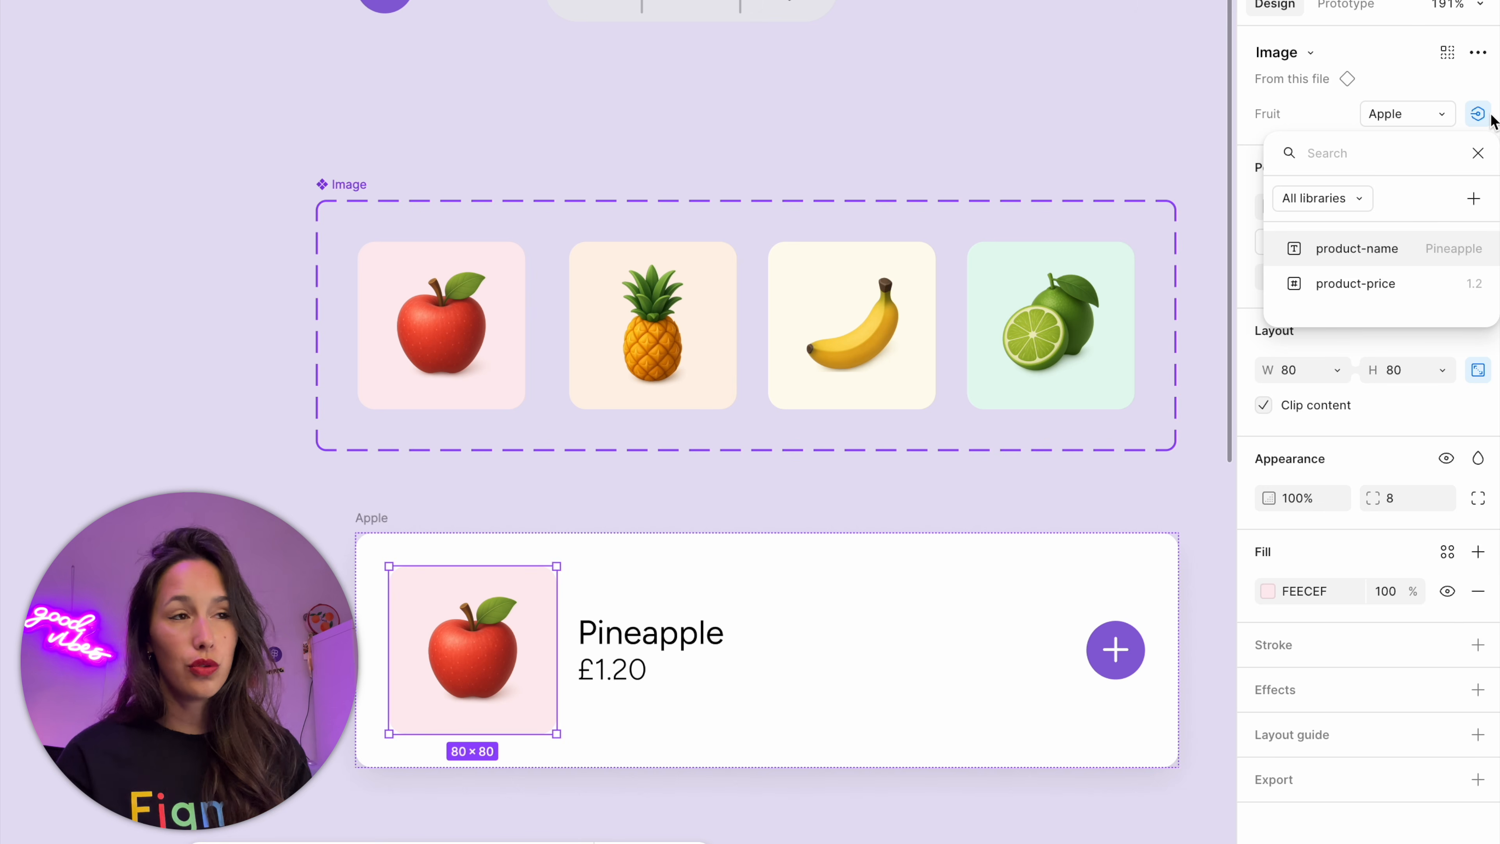
{"action": "left_click", "coordinate": [1439, 264]}
{"action": "left_click", "coordinate": [371, 535]}
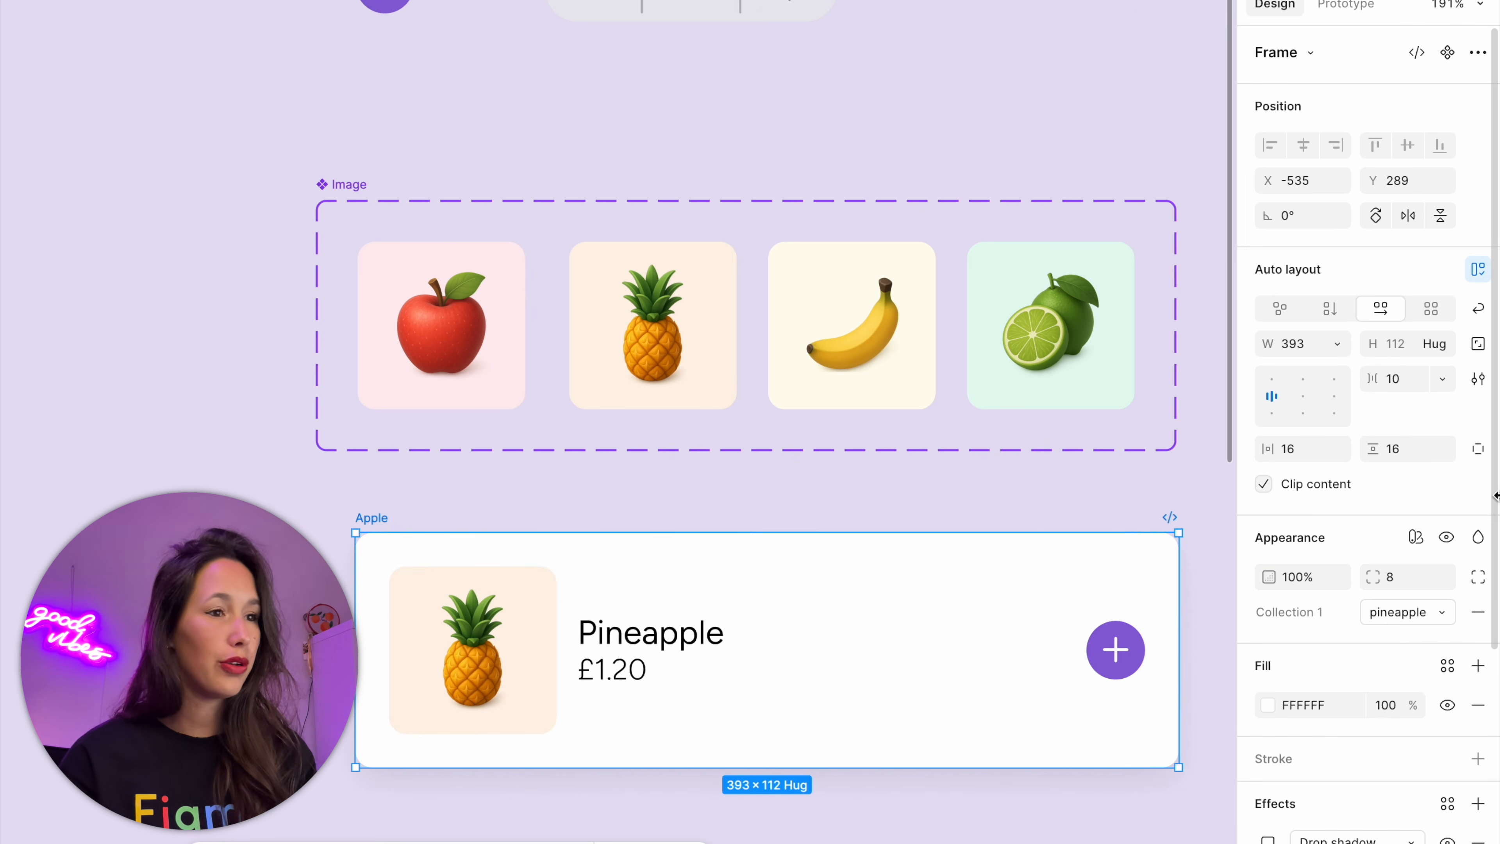
Preview the product card in the banana and lime modes of Collection 1, and return it to the apple mode
{"action": "left_click", "coordinate": [1390, 629]}
{"action": "left_click", "coordinate": [1383, 647]}
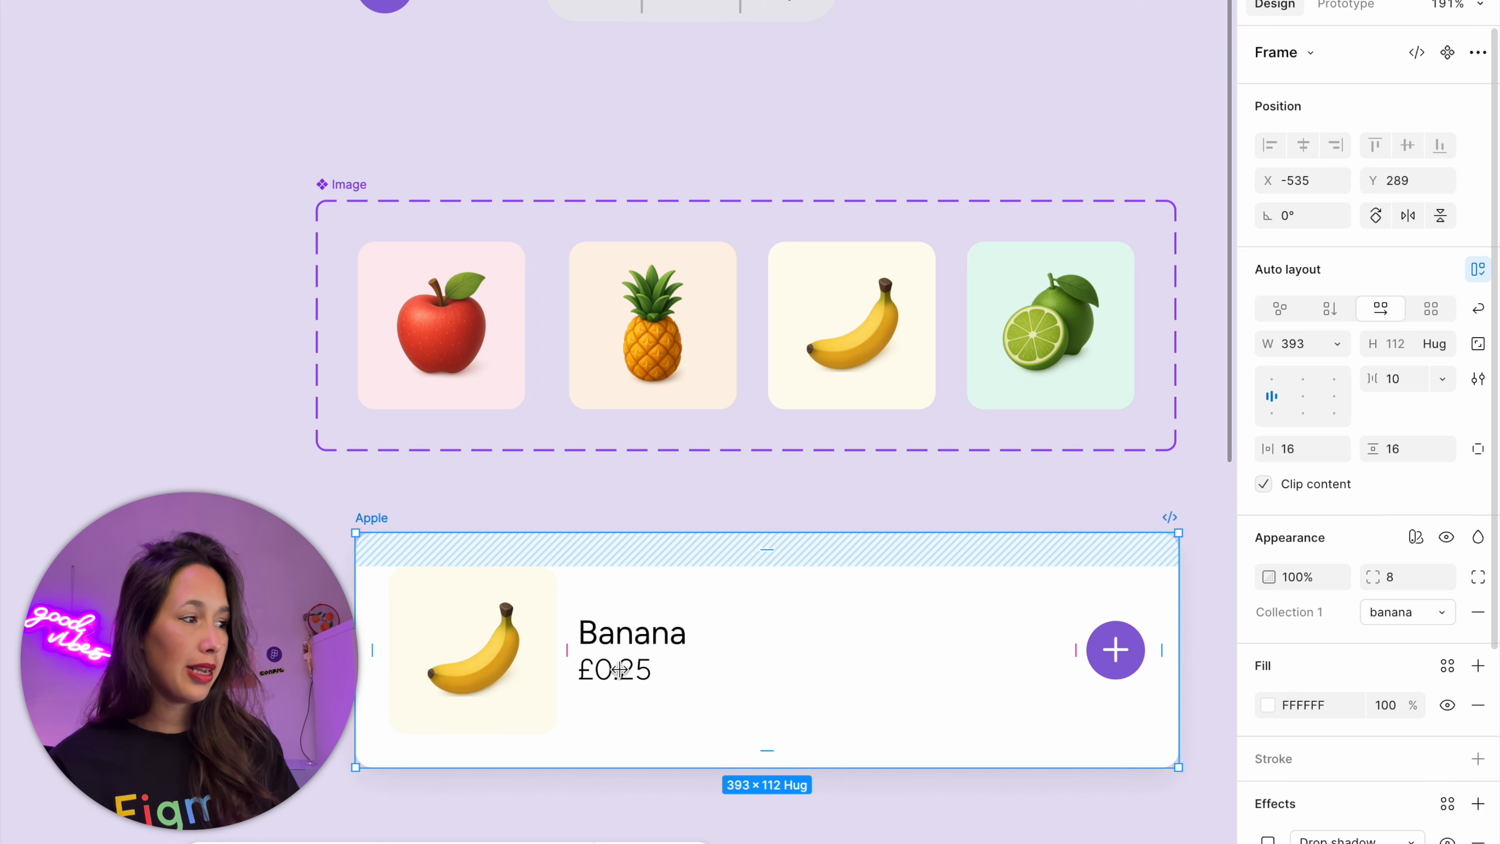
{"action": "left_click", "coordinate": [1411, 621]}
{"action": "left_click", "coordinate": [1365, 639]}
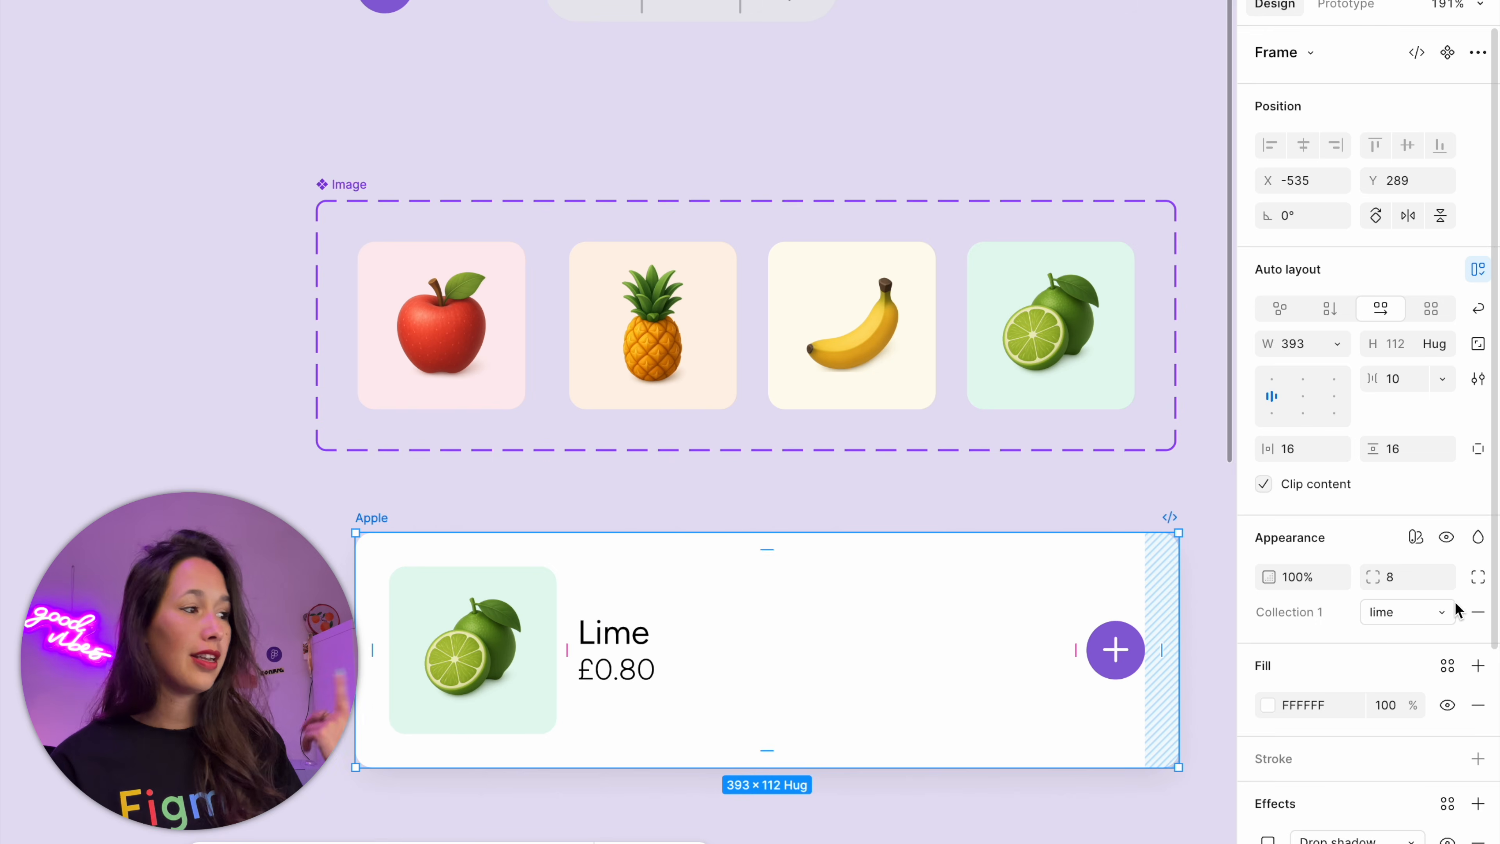
{"action": "left_click", "coordinate": [1411, 611]}
{"action": "left_click", "coordinate": [1341, 530]}
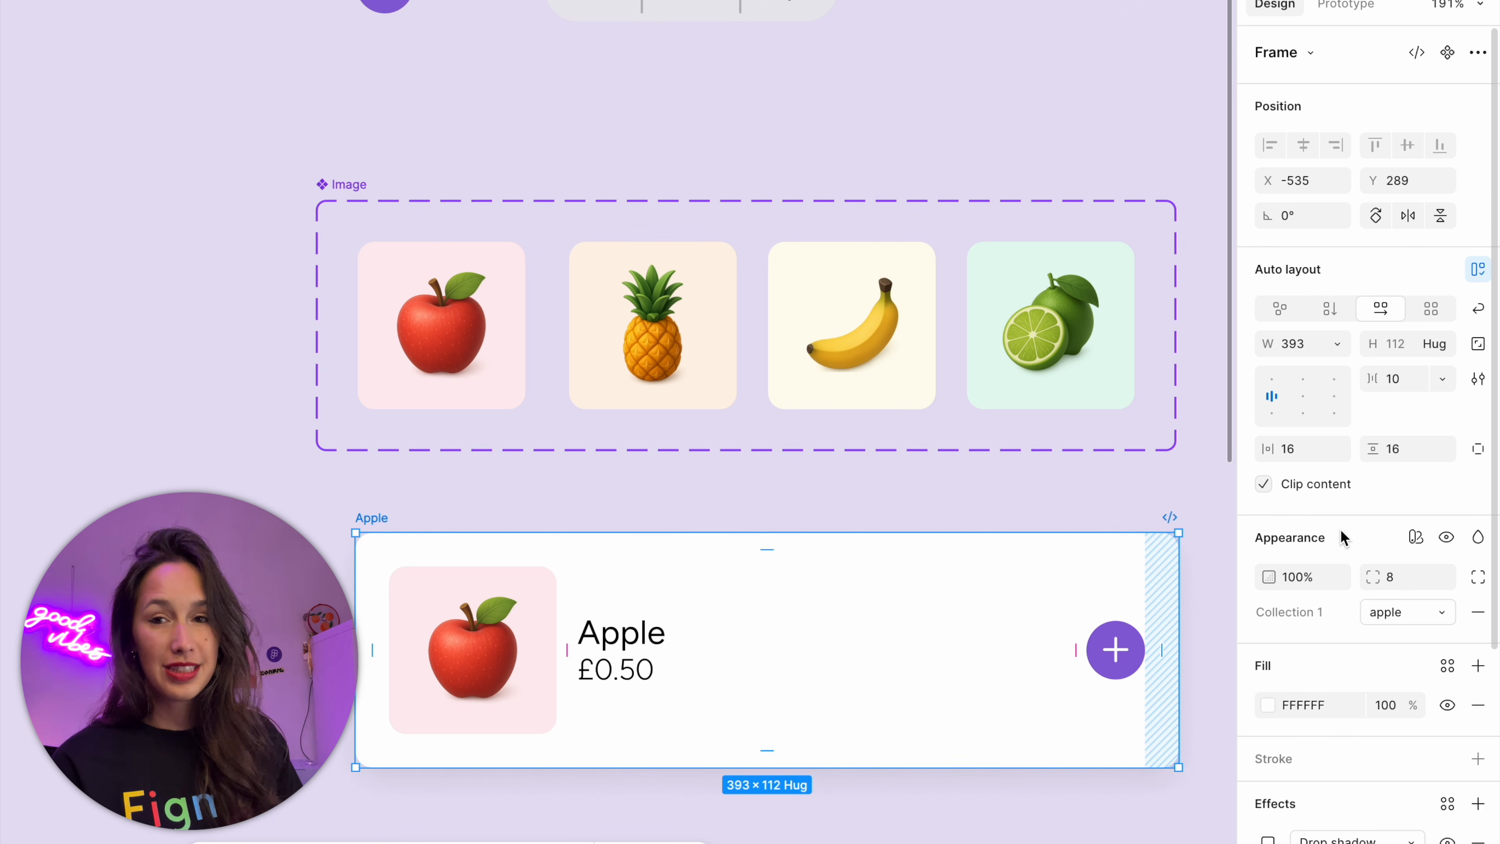
{"action": "left_click", "coordinate": [1023, 484]}
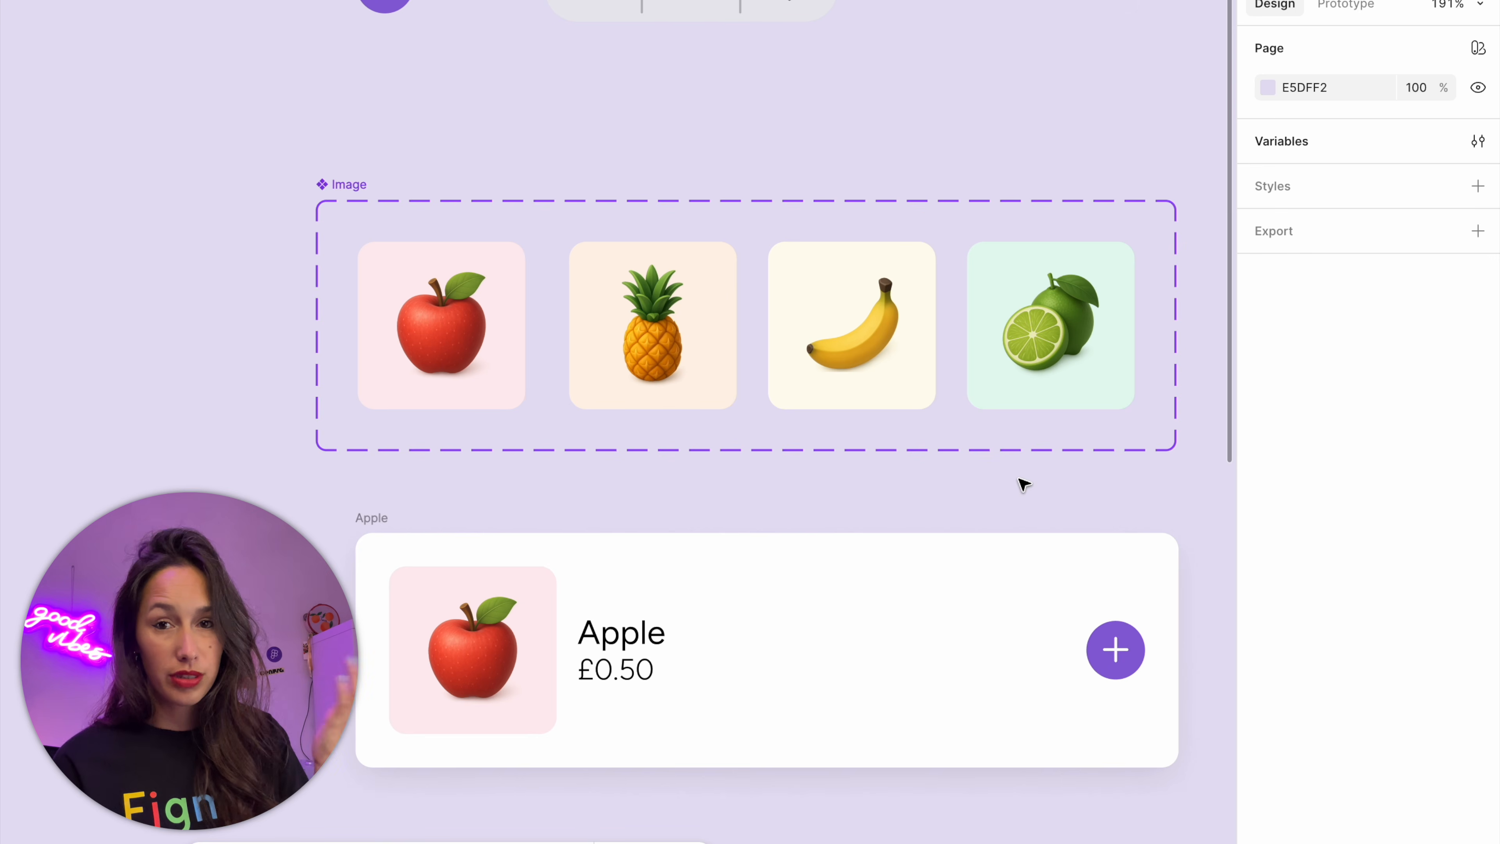
Change the product-name variable's value in the pineapple mode to the misspelled Pineappl
{"action": "left_click", "coordinate": [383, 523]}
{"action": "left_click", "coordinate": [966, 66]}
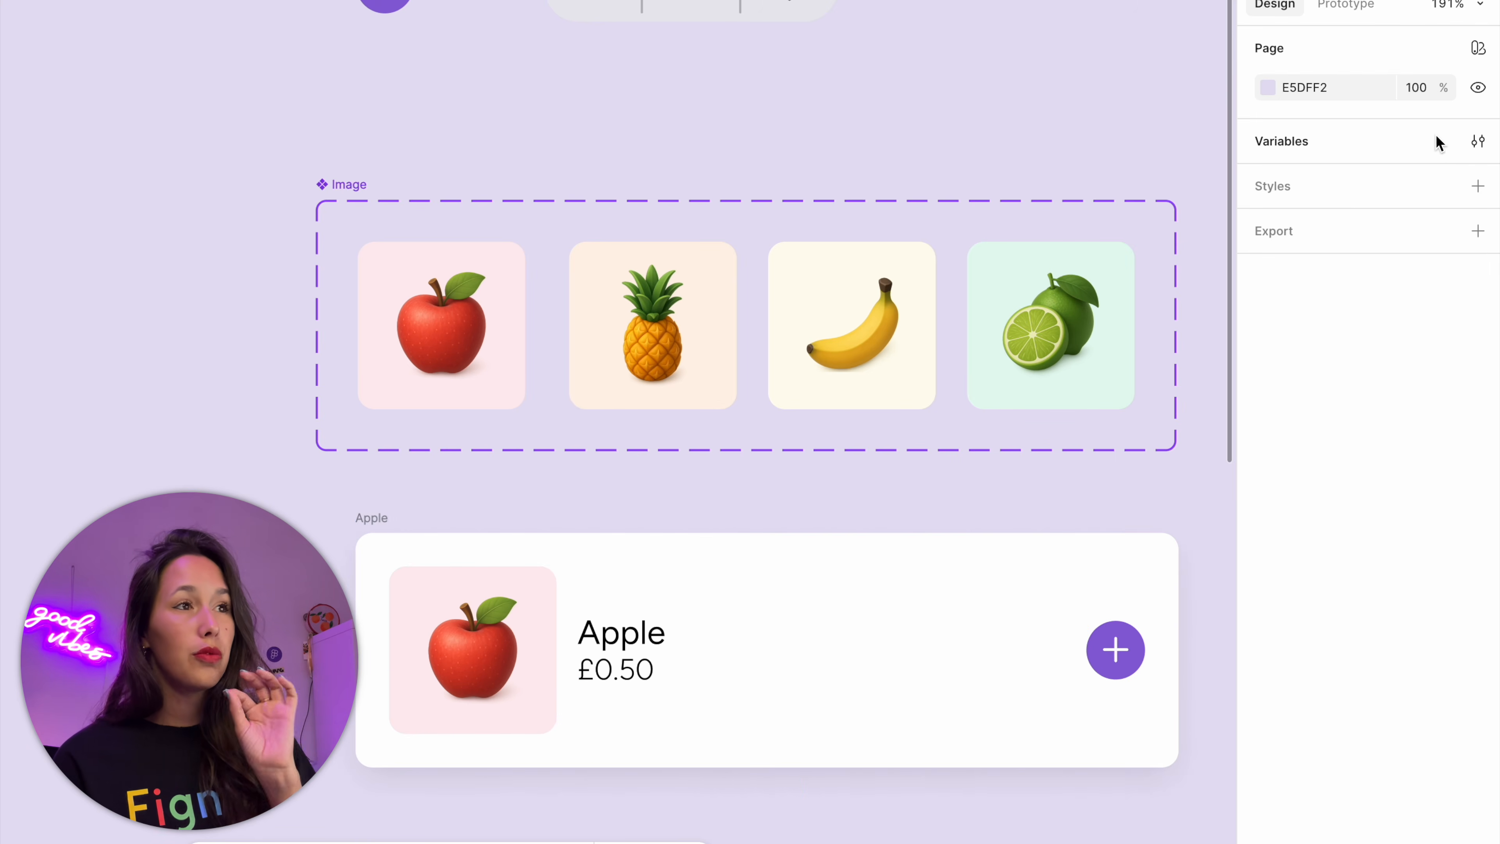
{"action": "left_click", "coordinate": [1477, 142]}
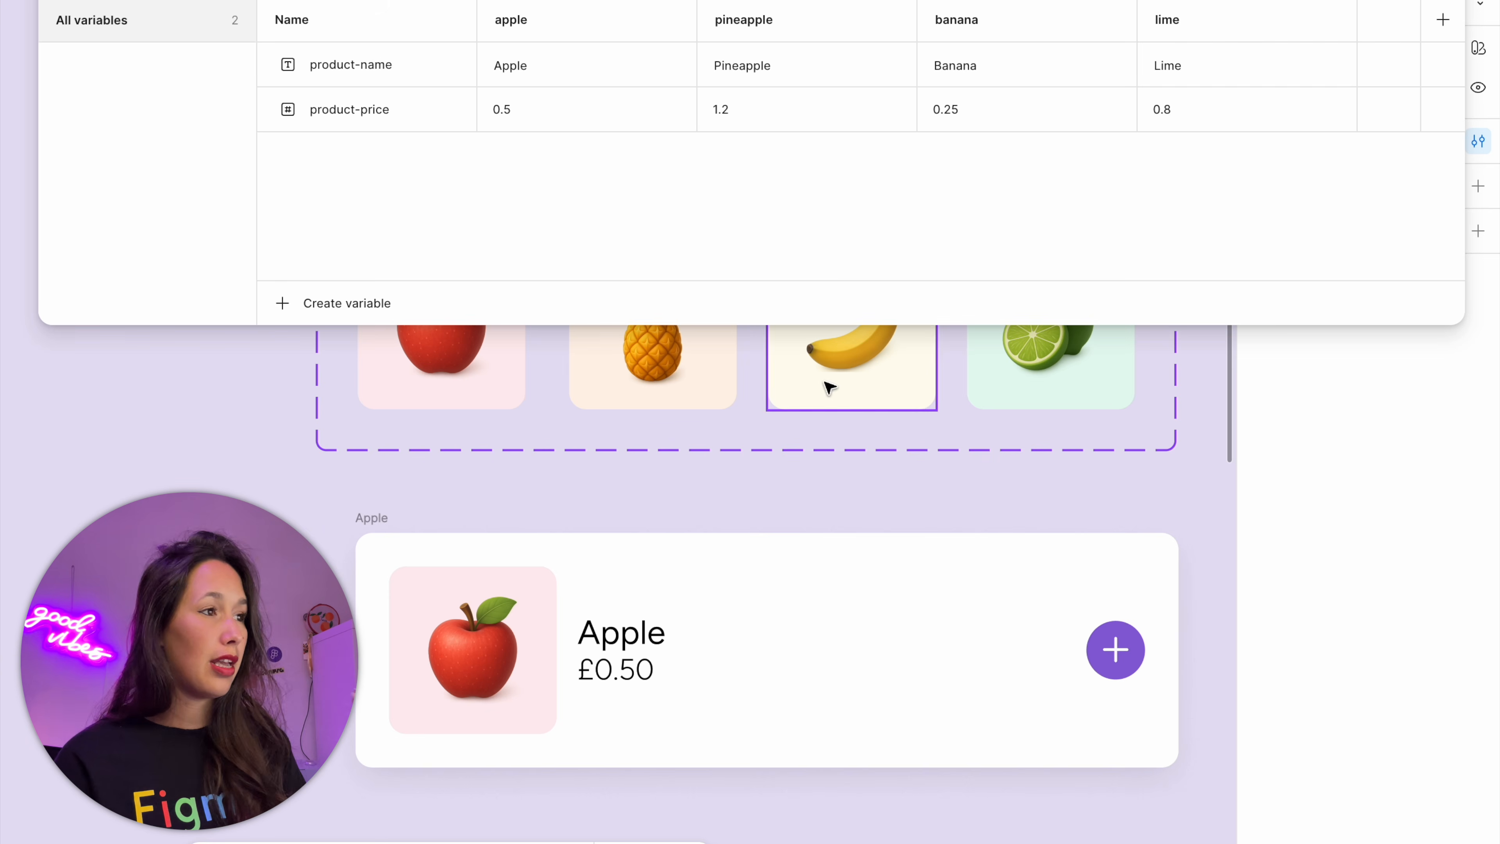
{"action": "double_click", "coordinate": [792, 78]}
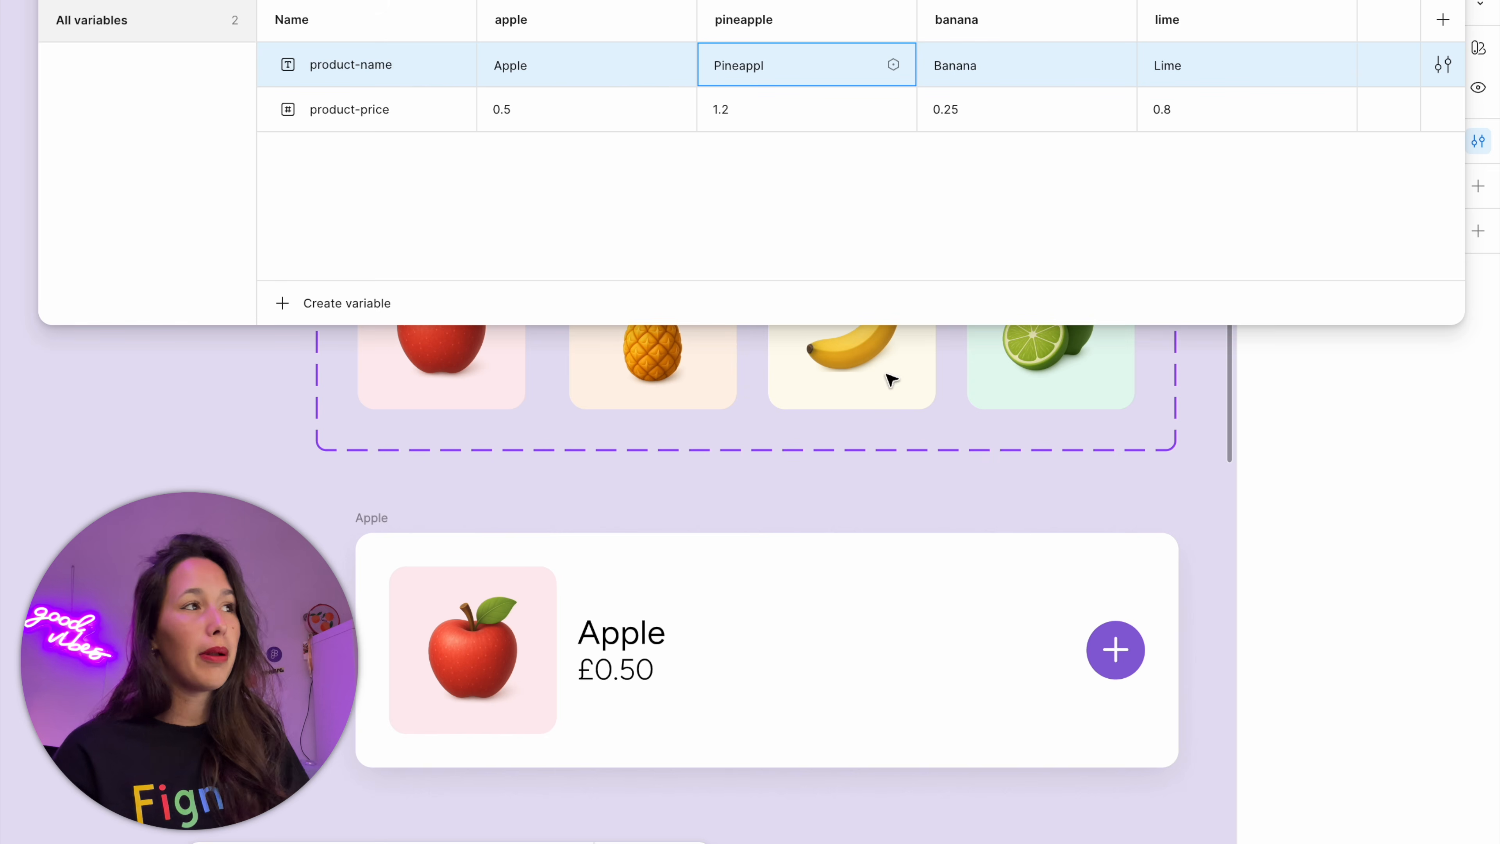
{"action": "left_click", "coordinate": [887, 462]}
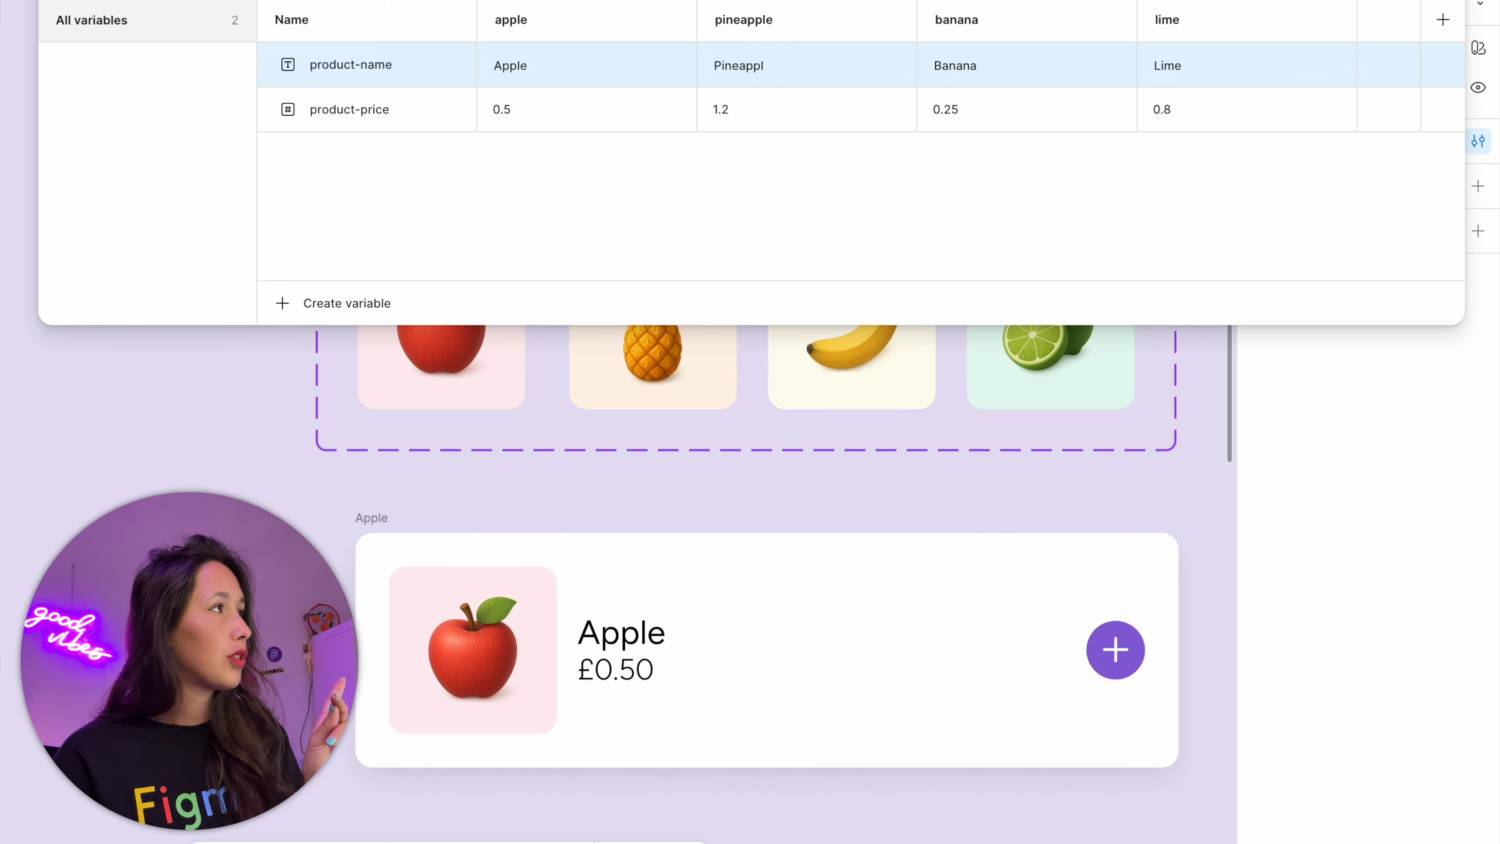
{"action": "key", "text": "Escape"}
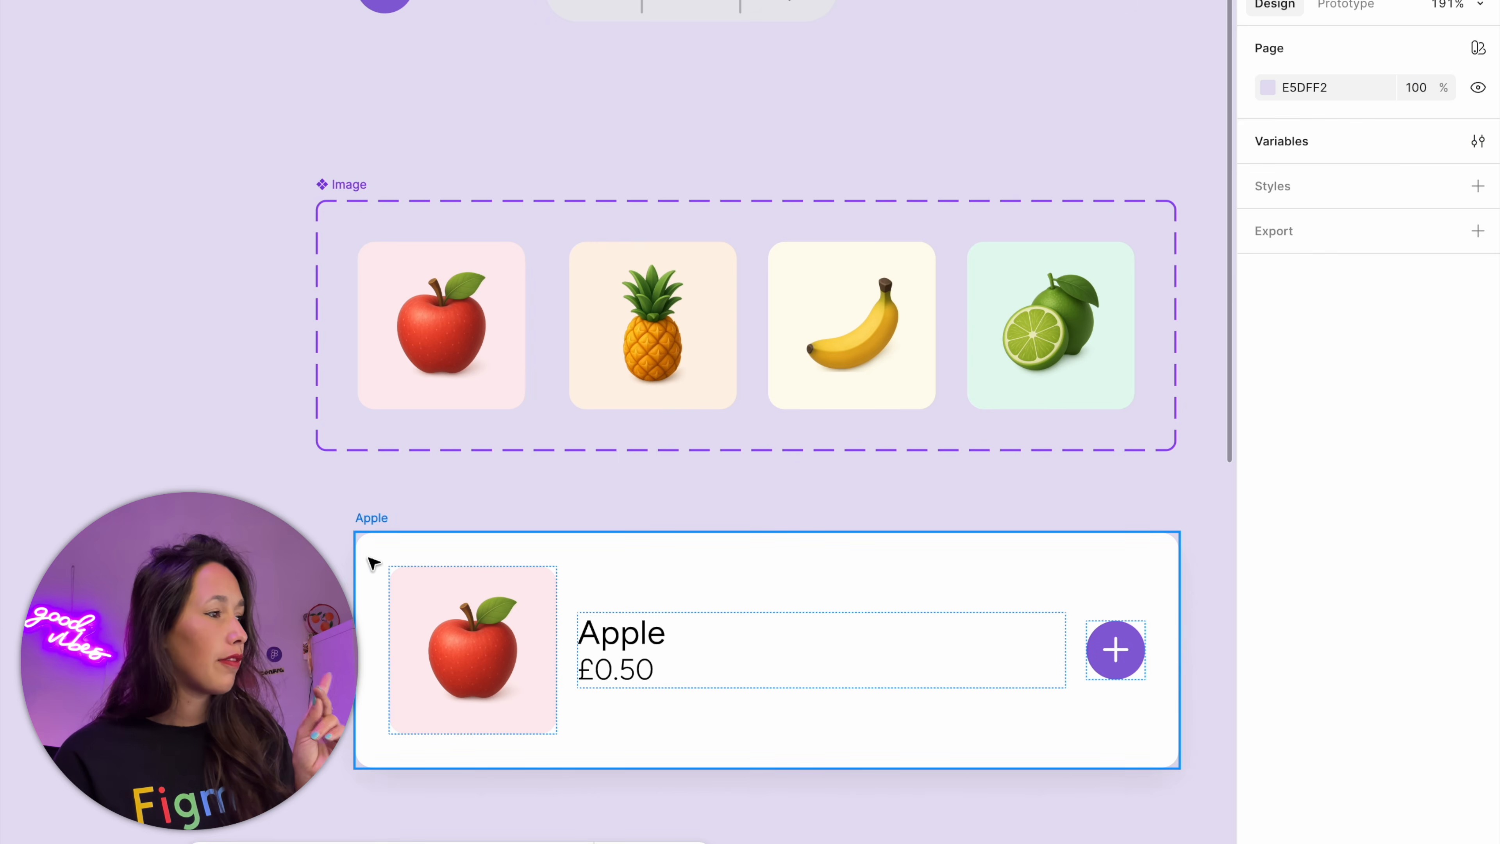
Switch the product card to the pineapple mode and inspect how its image's Fruit property maps to the product-name variable
{"action": "left_click", "coordinate": [368, 559]}
{"action": "left_click", "coordinate": [1414, 607]}
{"action": "left_click", "coordinate": [1396, 632]}
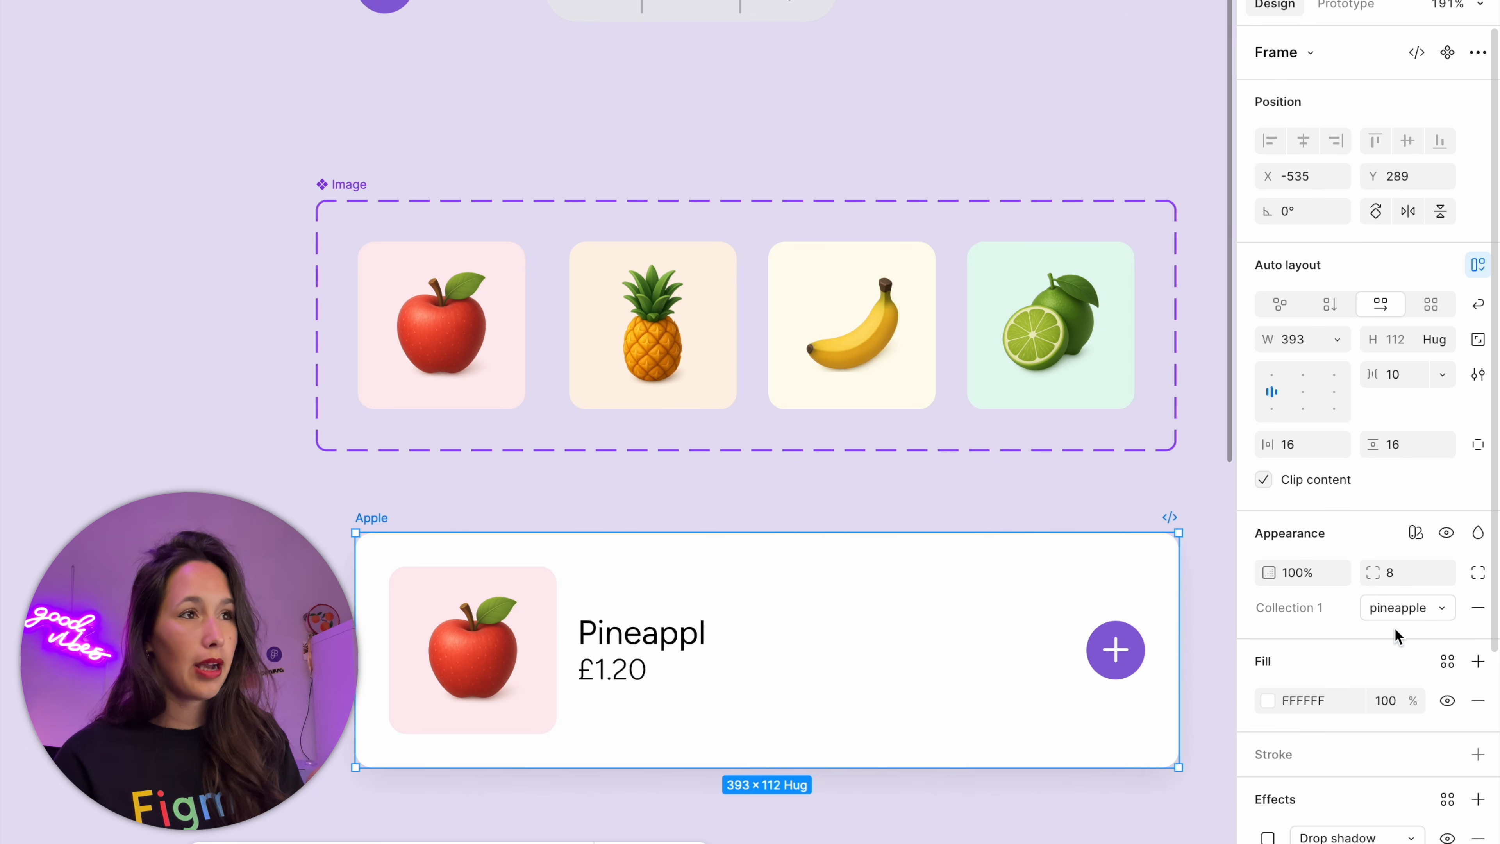
{"action": "left_click", "coordinate": [499, 660]}
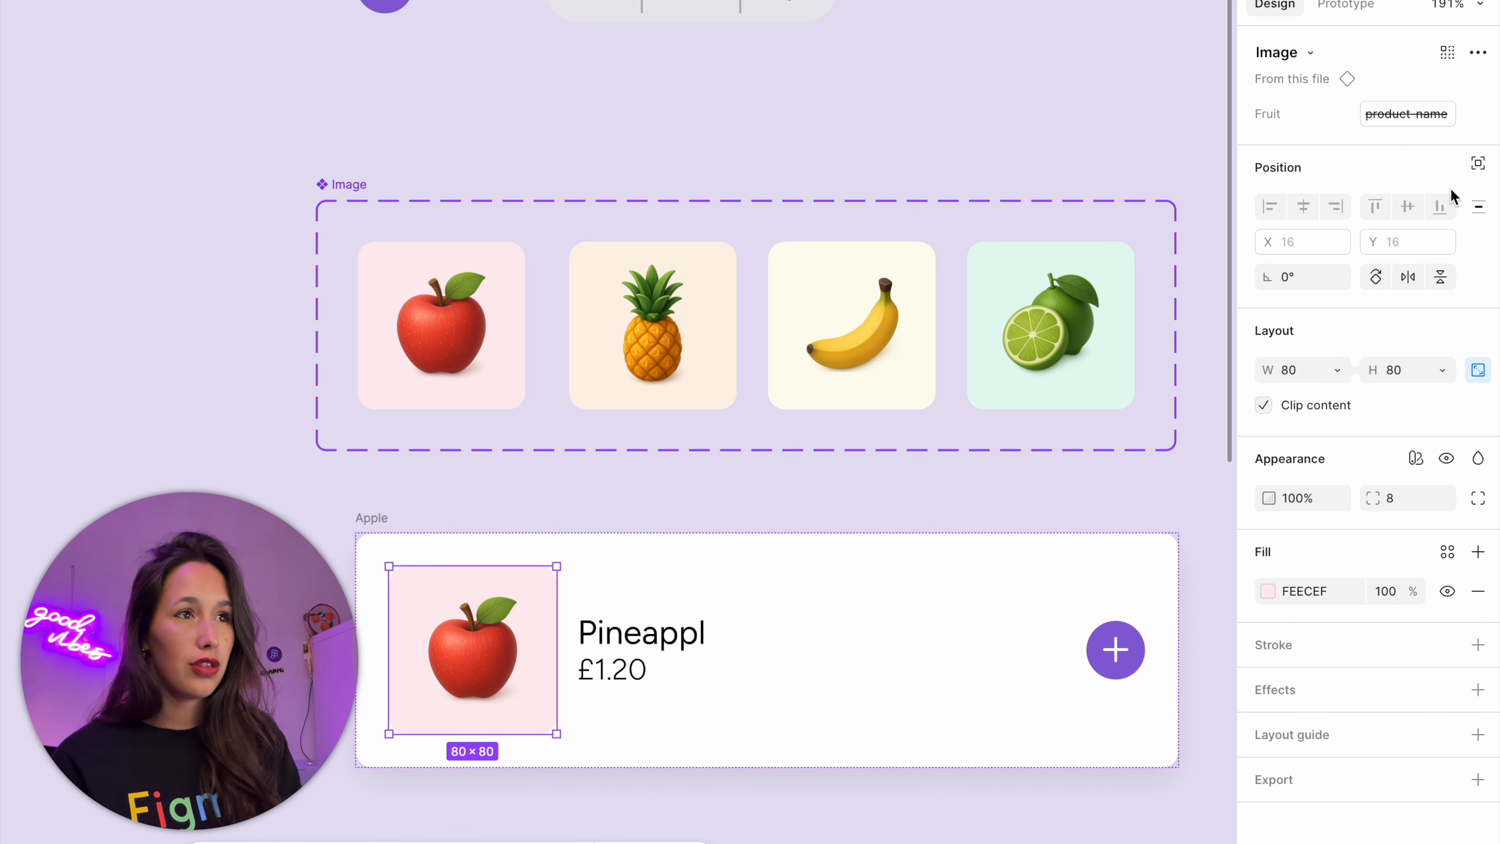
{"action": "mouse_move", "coordinate": [1405, 129]}
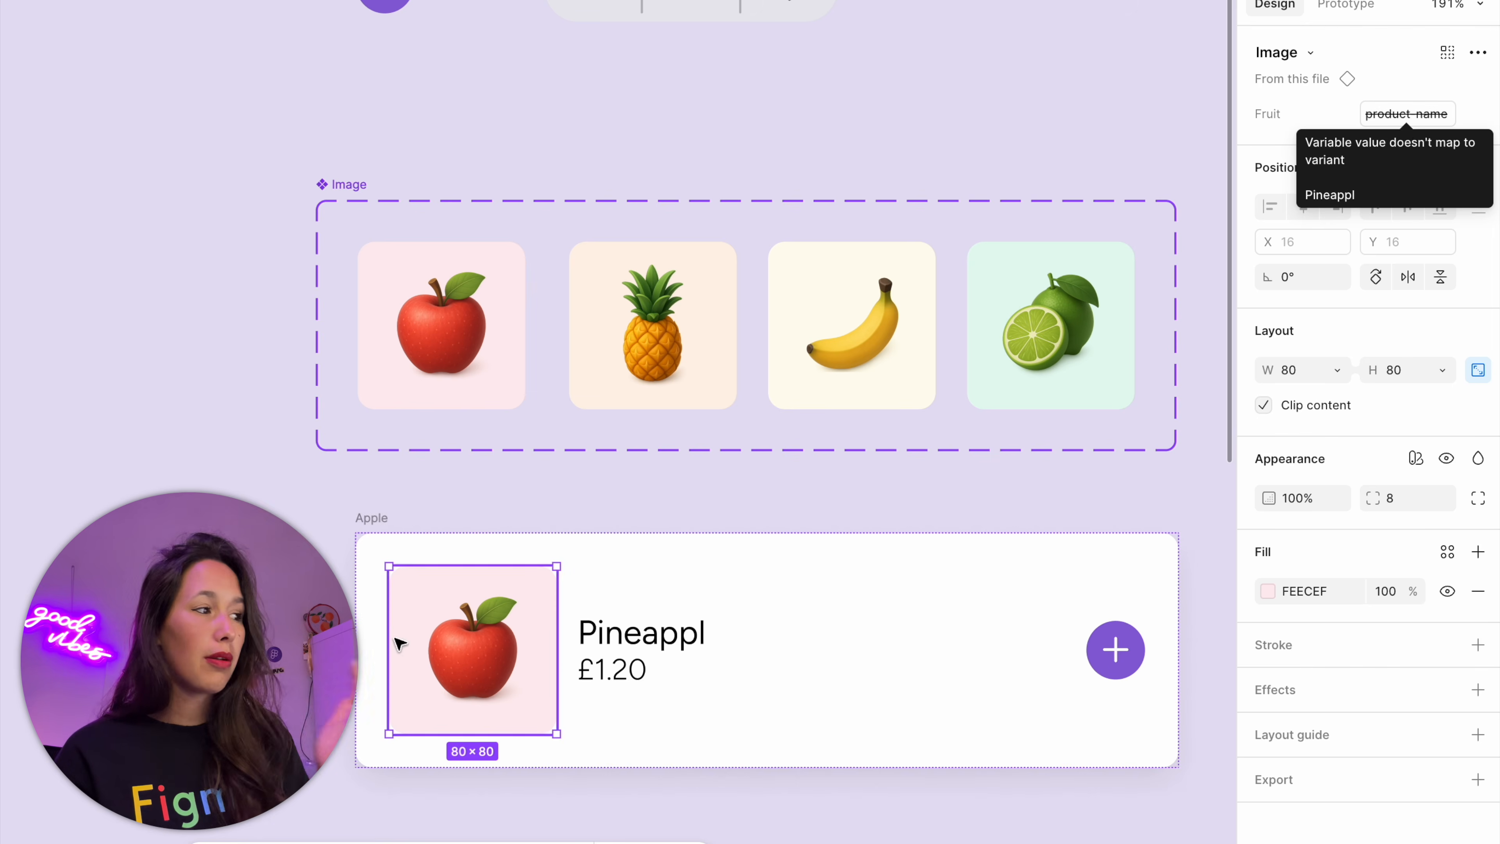
{"action": "left_click", "coordinate": [368, 515]}
{"action": "left_click", "coordinate": [1068, 507]}
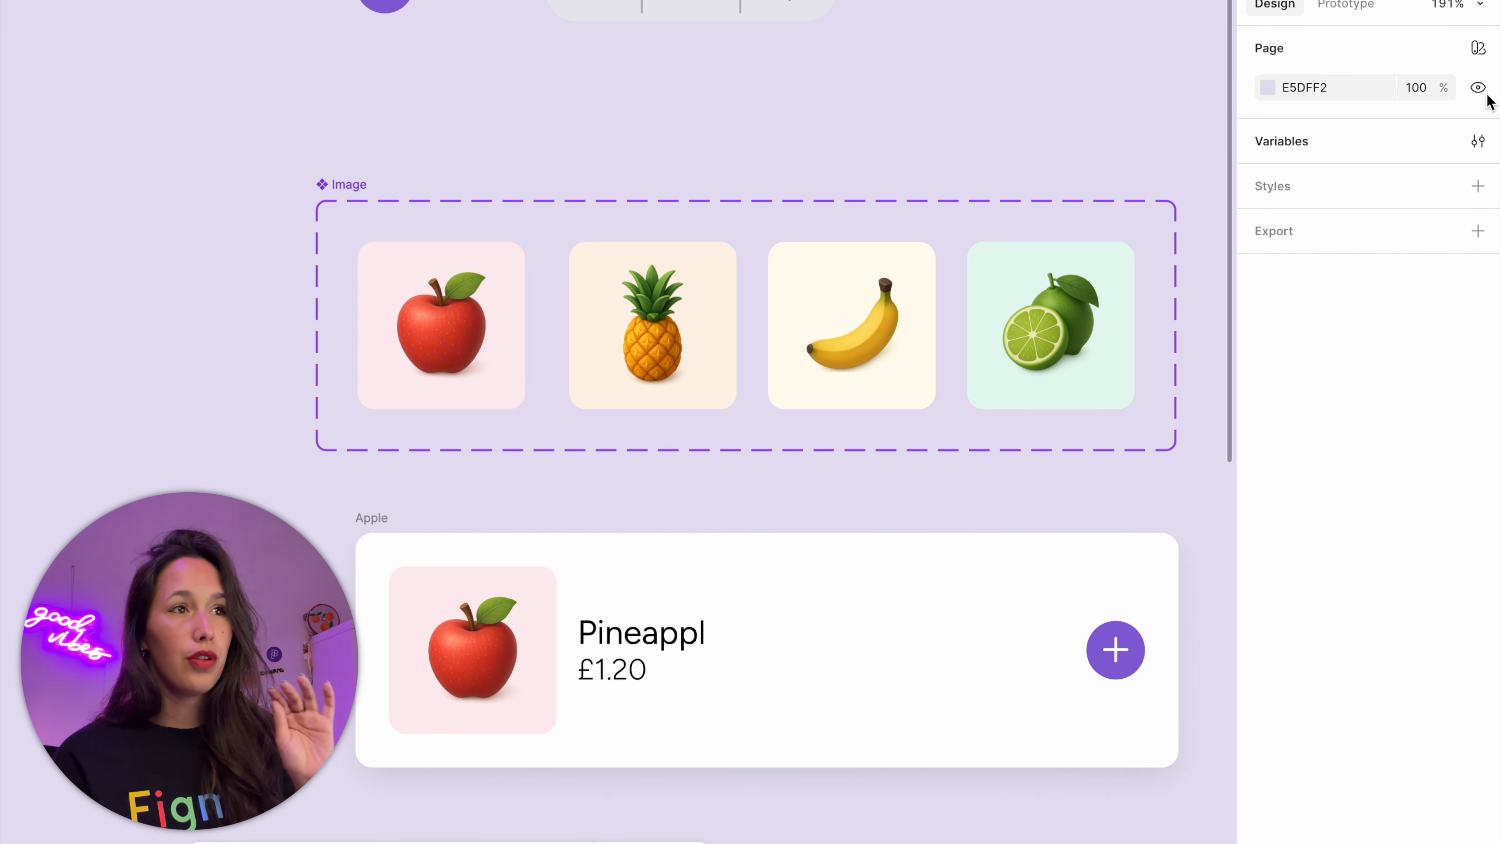
Correct the product-name variable's value in the pineapple mode to Pineapple
{"action": "left_click", "coordinate": [1478, 142]}
{"action": "left_click", "coordinate": [873, 77]}
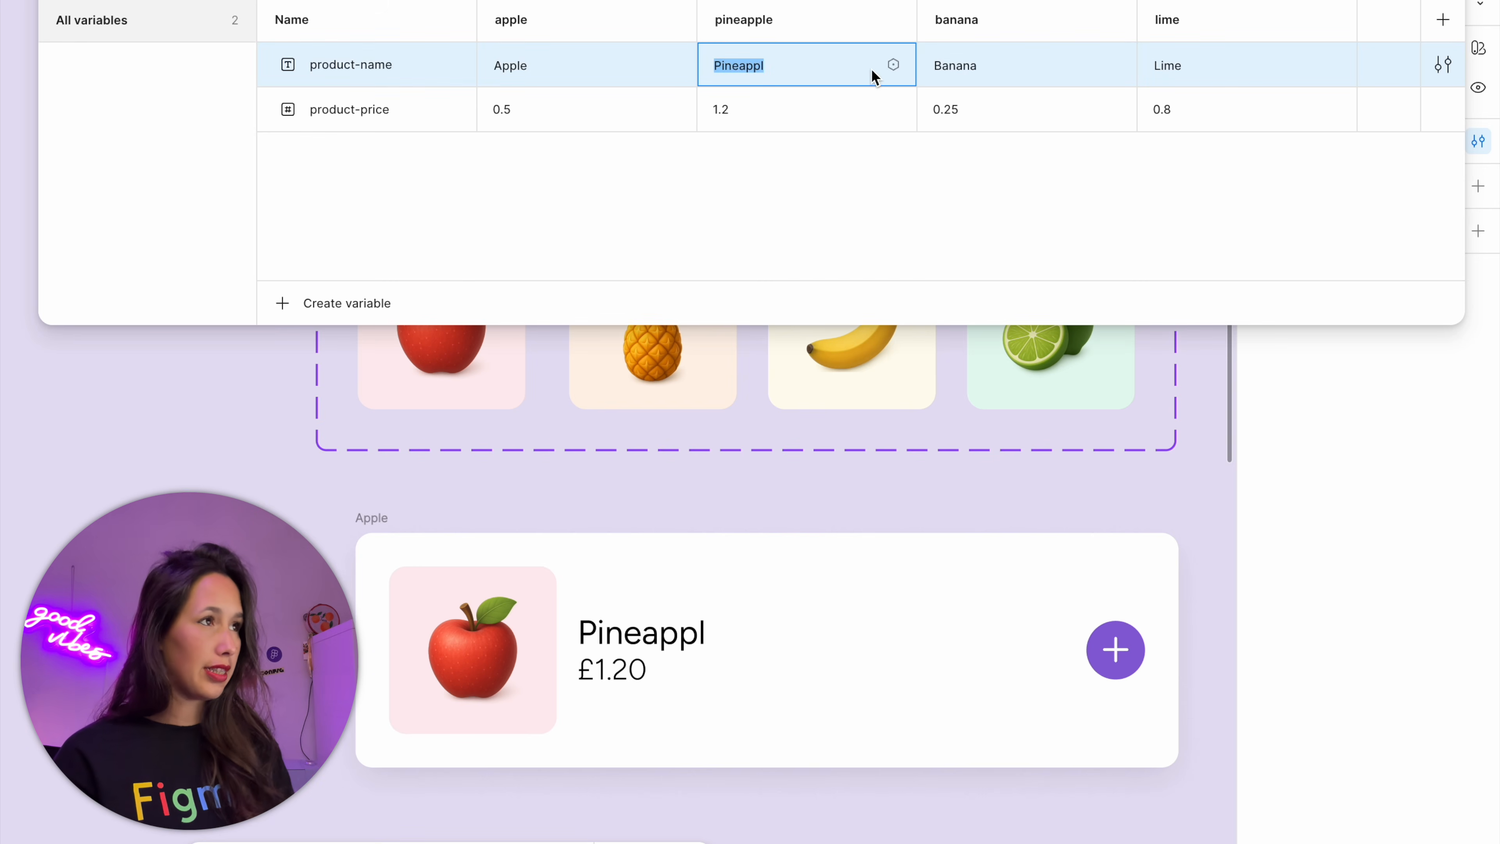
{"action": "double_click", "coordinate": [814, 60]}
{"action": "left_click", "coordinate": [804, 58]}
{"action": "type", "text": "e"}
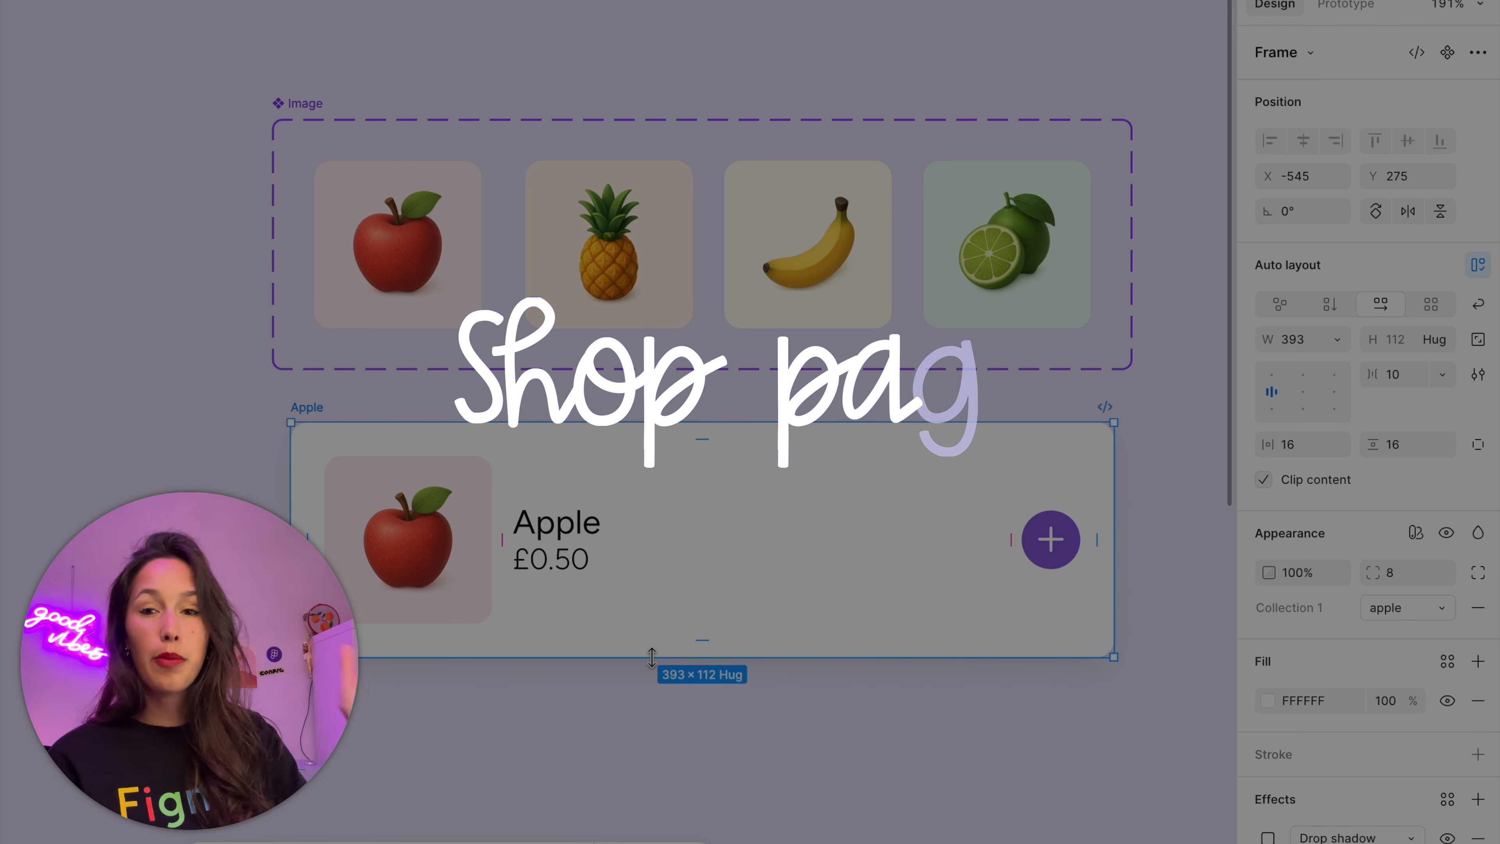
Turn the apple-mode product card into a component and rename it Fruit Card
{"action": "left_click", "coordinate": [1446, 54]}
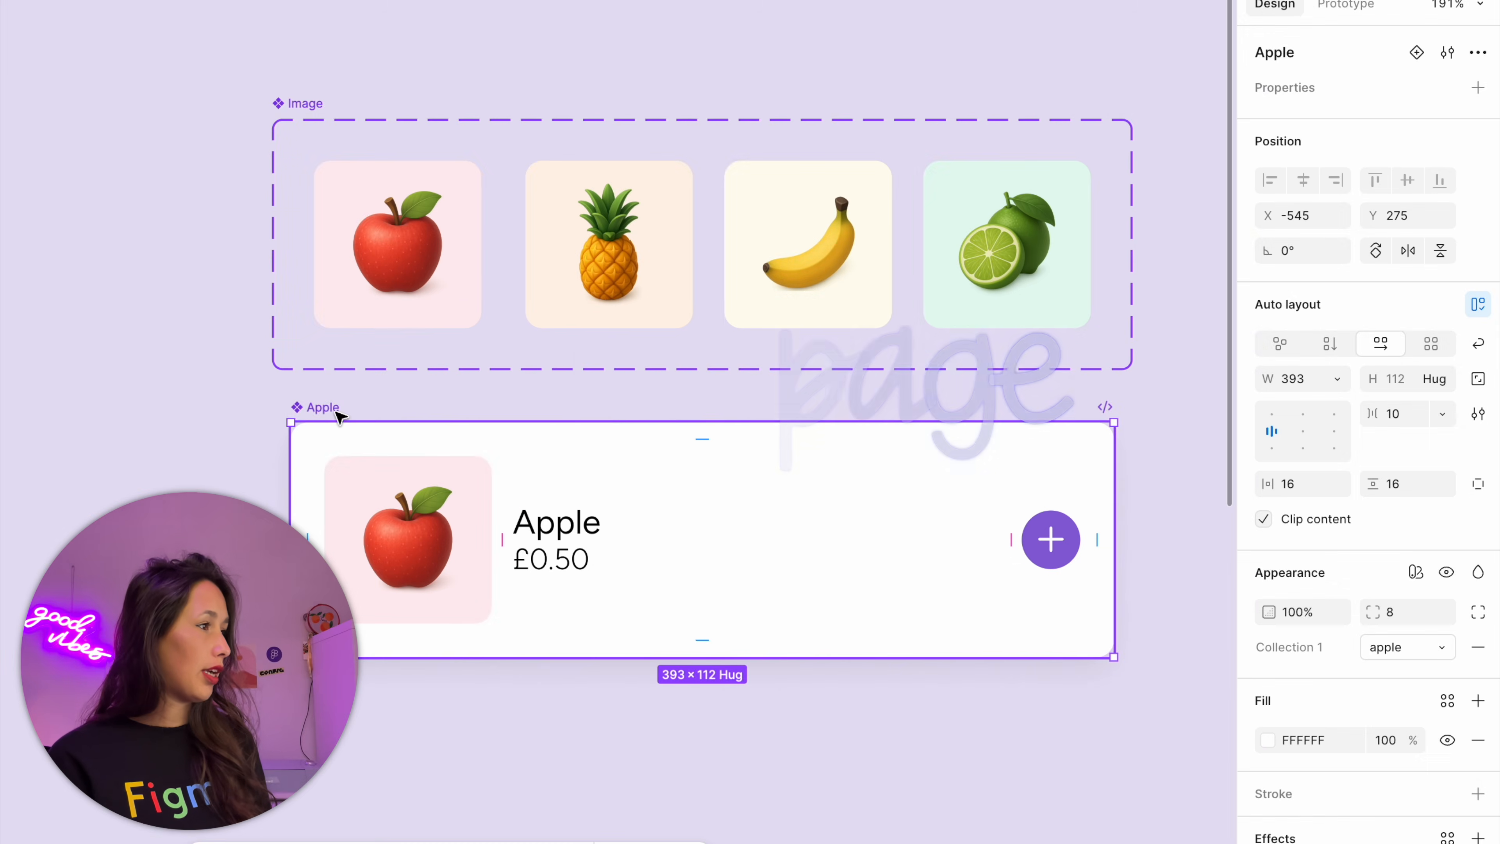
{"action": "double_click", "coordinate": [336, 412]}
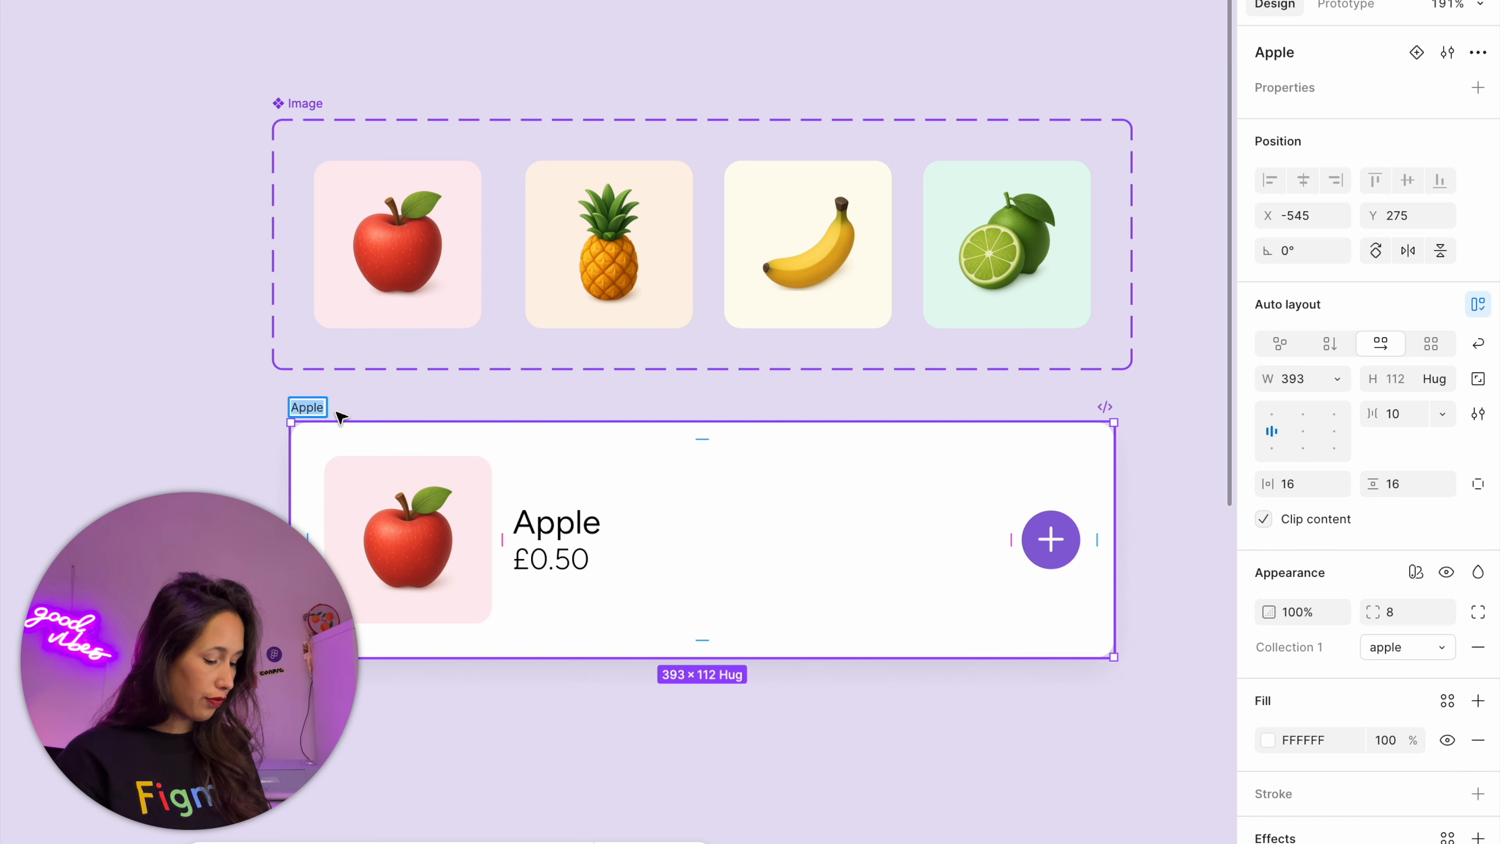
{"action": "type", "text": "Fruit Card"}
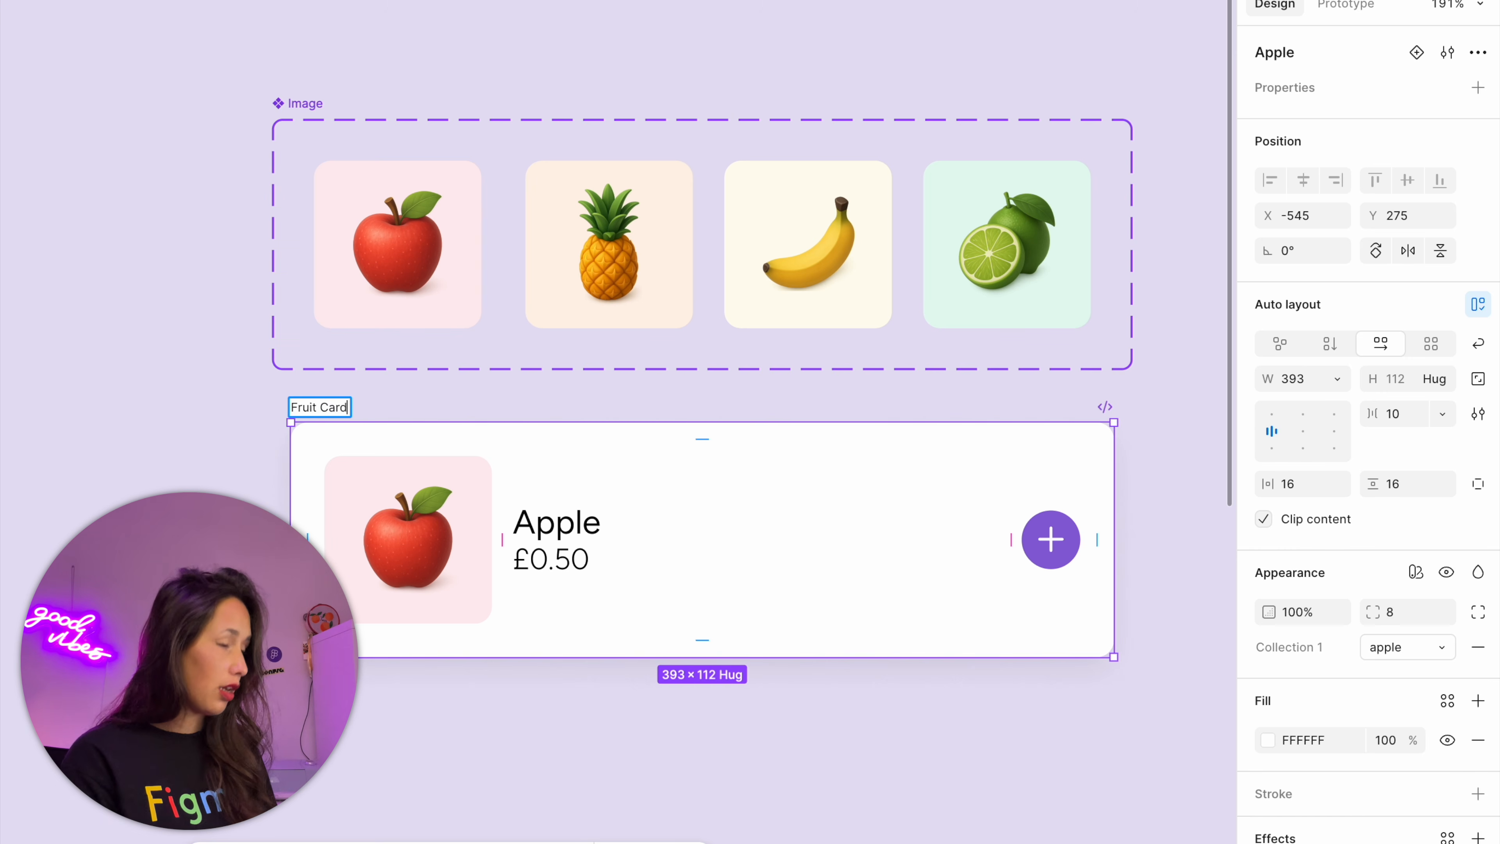
{"action": "key", "text": "Return"}
Copy the Fruit Card component and paste an instance of it into the Store frame
{"action": "key", "text": "super+c"}
{"action": "scroll", "coordinate": [597, 407], "scroll_direction": "down", "scroll_amount": 5}
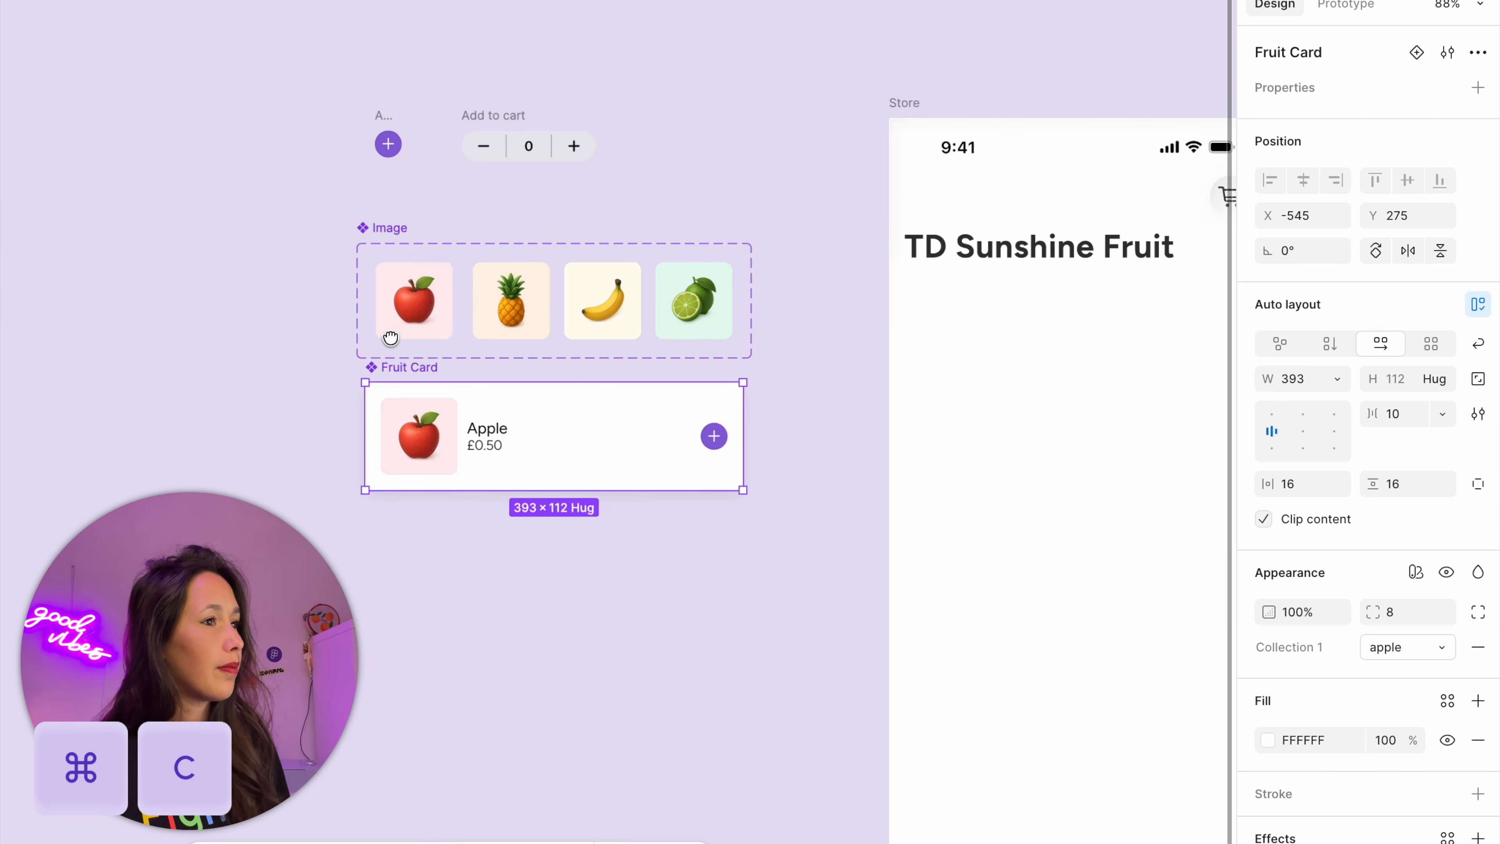
{"action": "scroll", "coordinate": [676, 231], "scroll_direction": "right", "scroll_amount": 5}
{"action": "left_click", "coordinate": [384, 80]}
{"action": "left_click", "coordinate": [520, 38]}
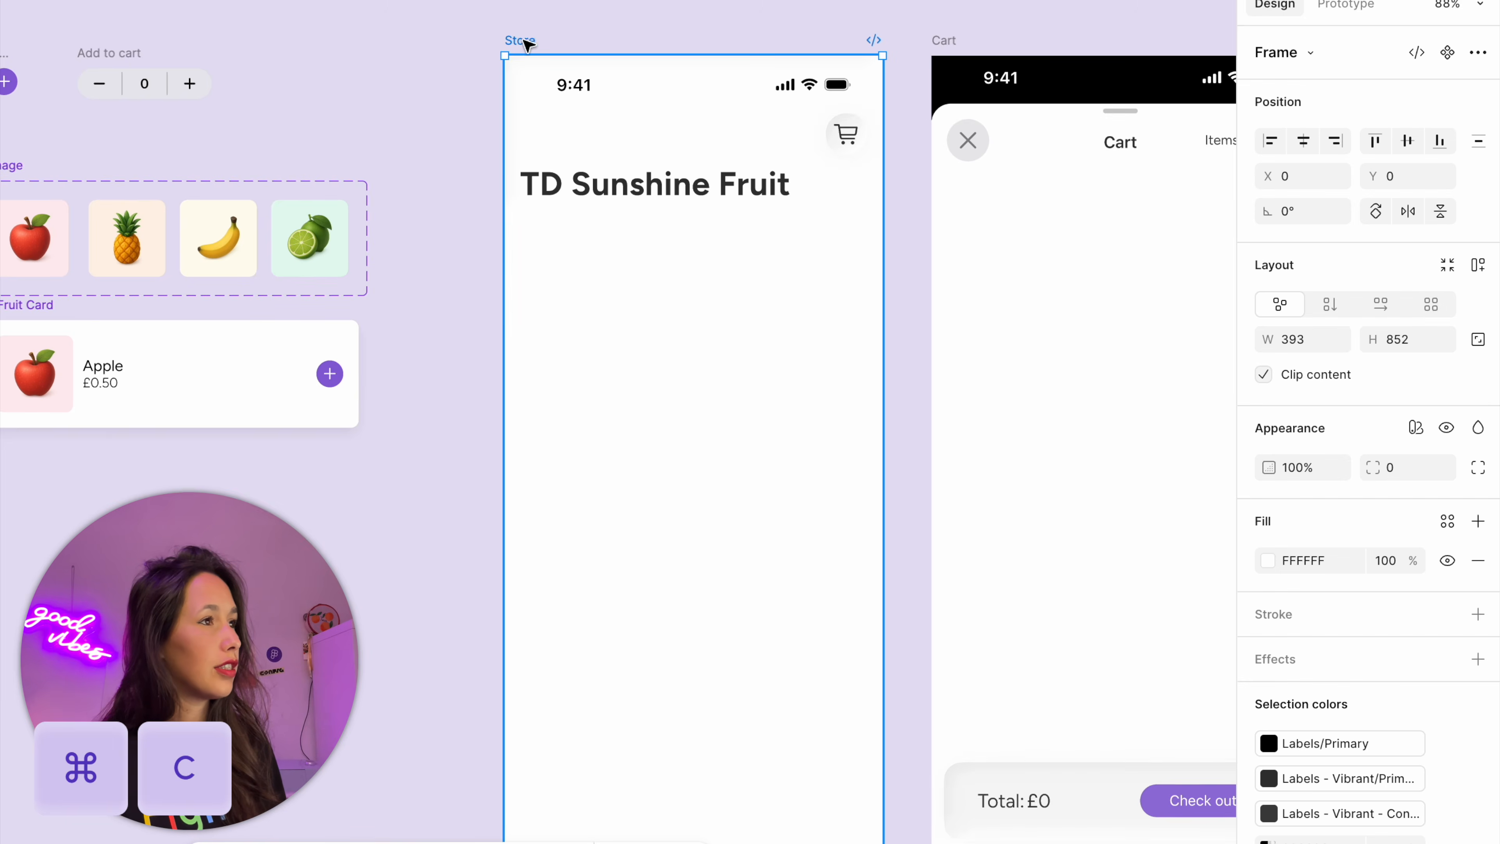
{"action": "key", "text": "super+v"}
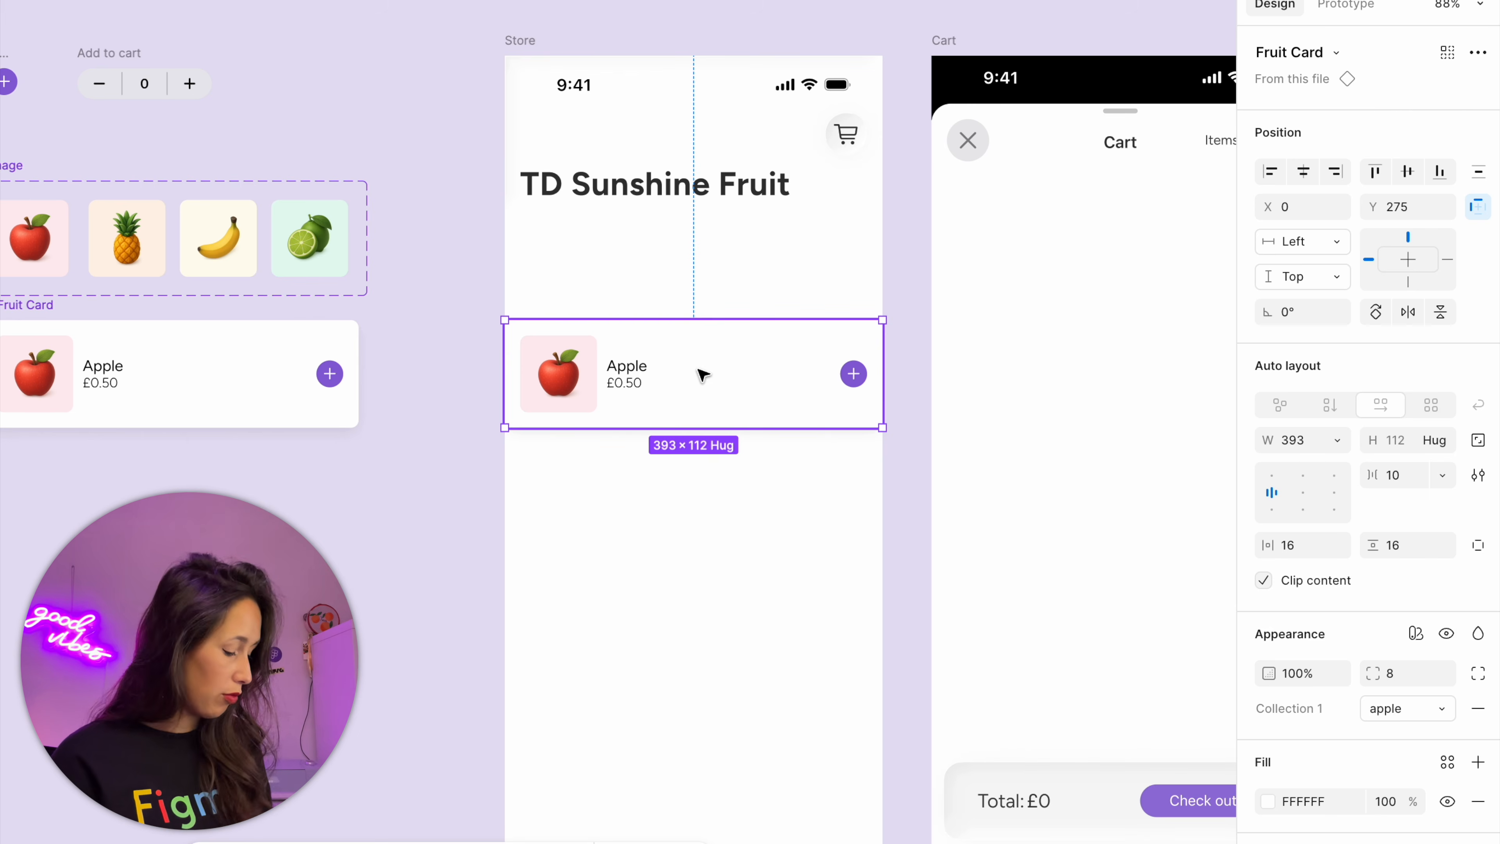
Wrap the Store's card in an auto layout frame, fit it to the 393 px screen width and set its horizontal padding to 16
{"action": "key", "text": "shift+a"}
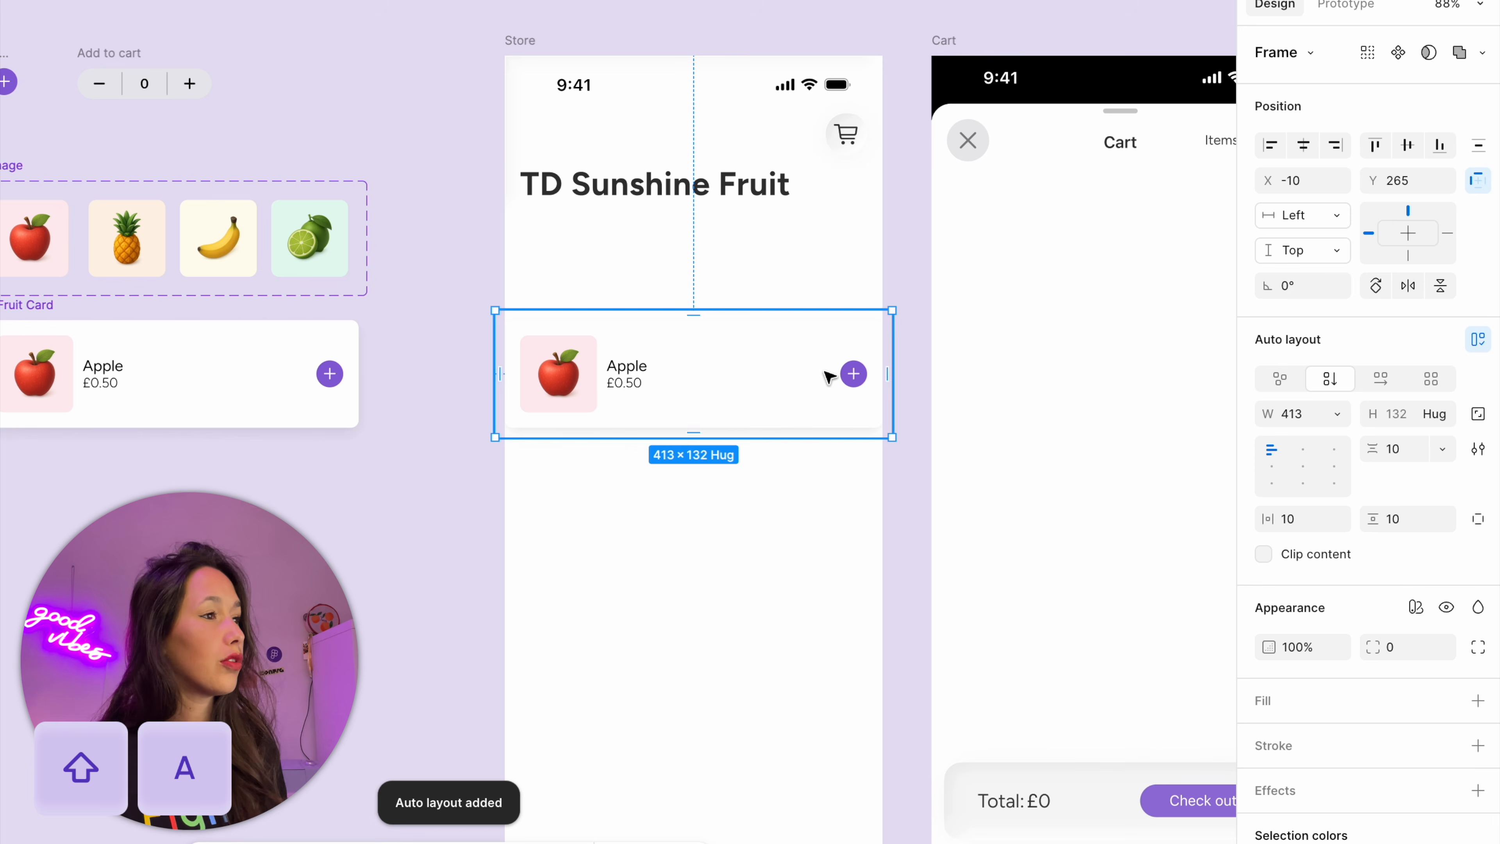
{"action": "left_click_drag", "start_coordinate": [887, 342], "coordinate": [877, 340]}
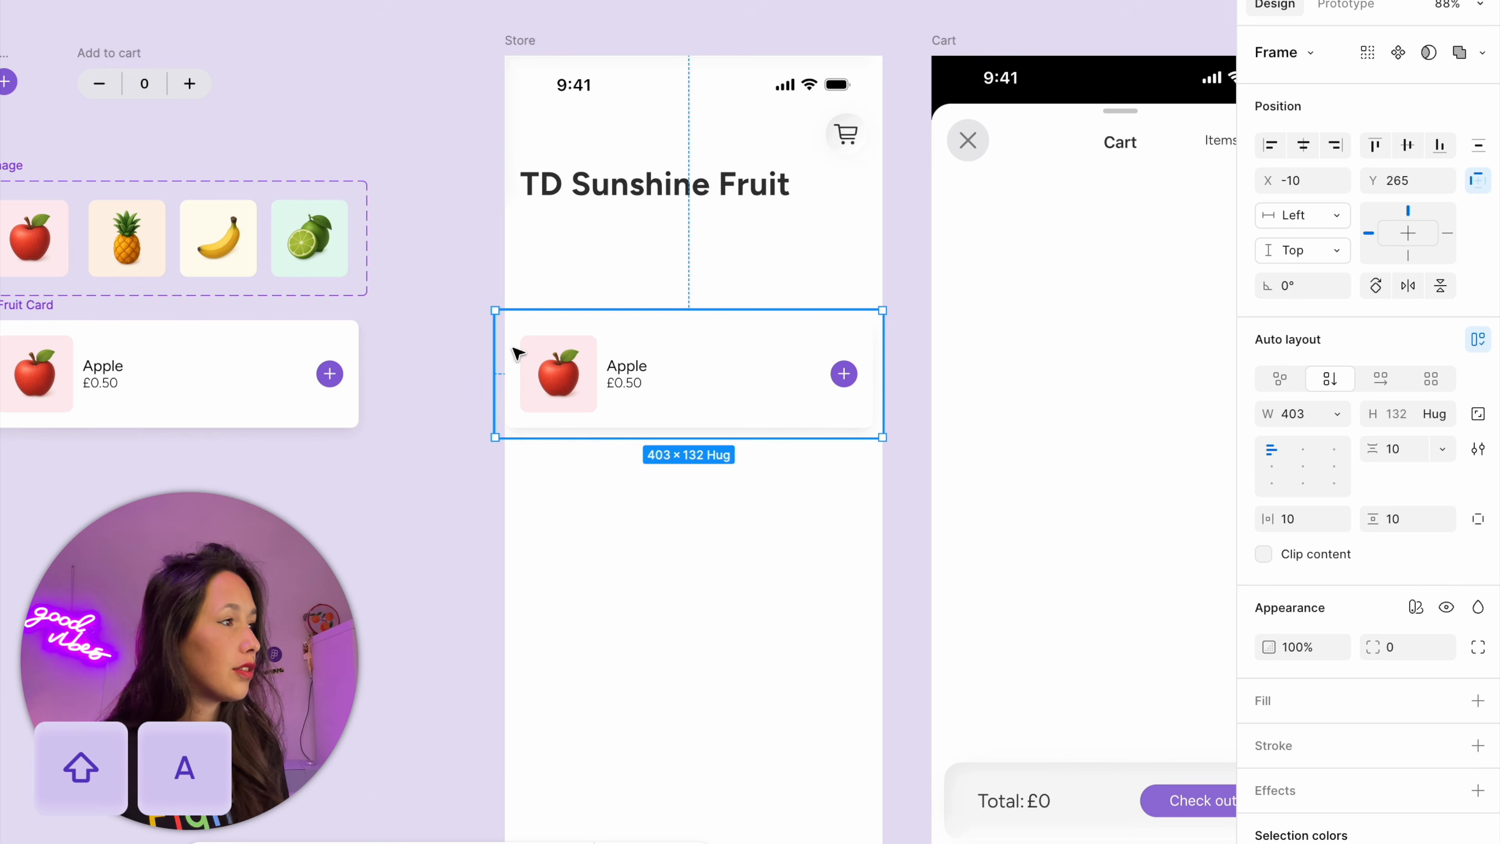
{"action": "left_click_drag", "start_coordinate": [509, 350], "coordinate": [518, 351]}
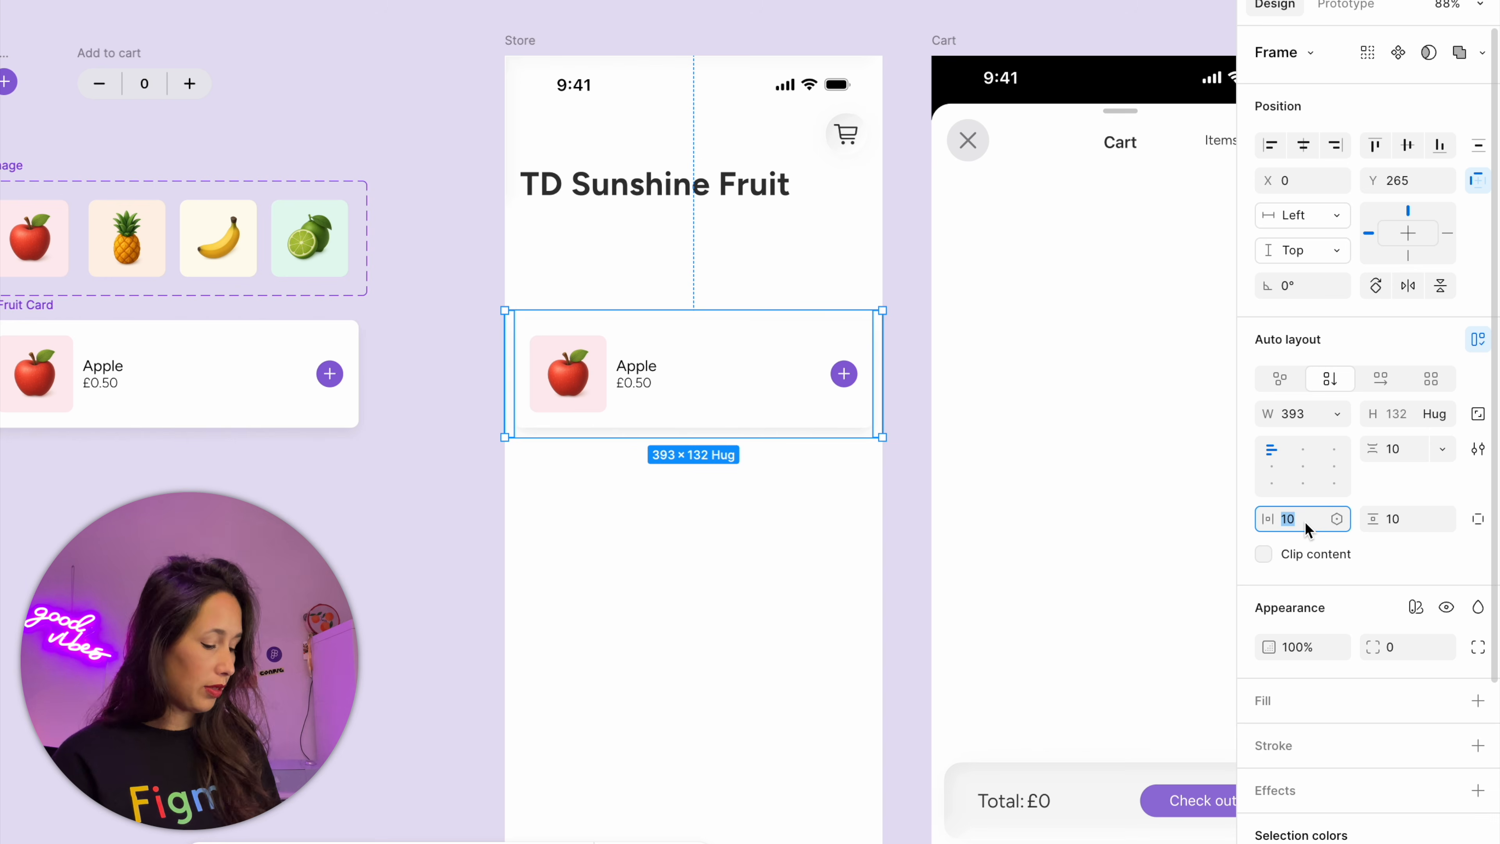
{"action": "type", "text": "16"}
{"action": "key", "text": "Return"}
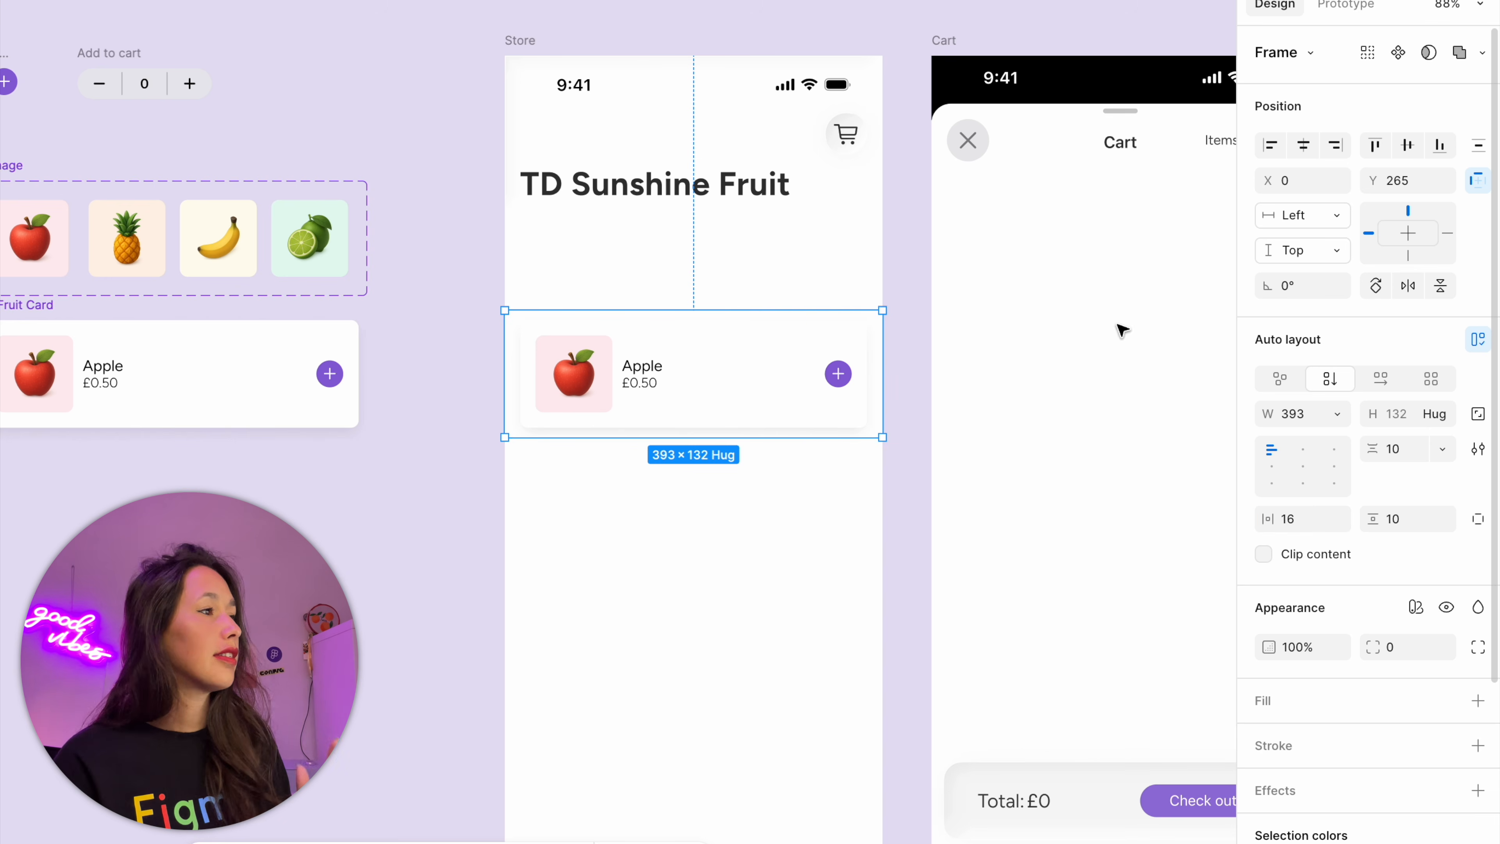
Move the card list up beneath the TD Sunshine Fruit title and duplicate the card three times within it
{"action": "left_click", "coordinate": [800, 352]}
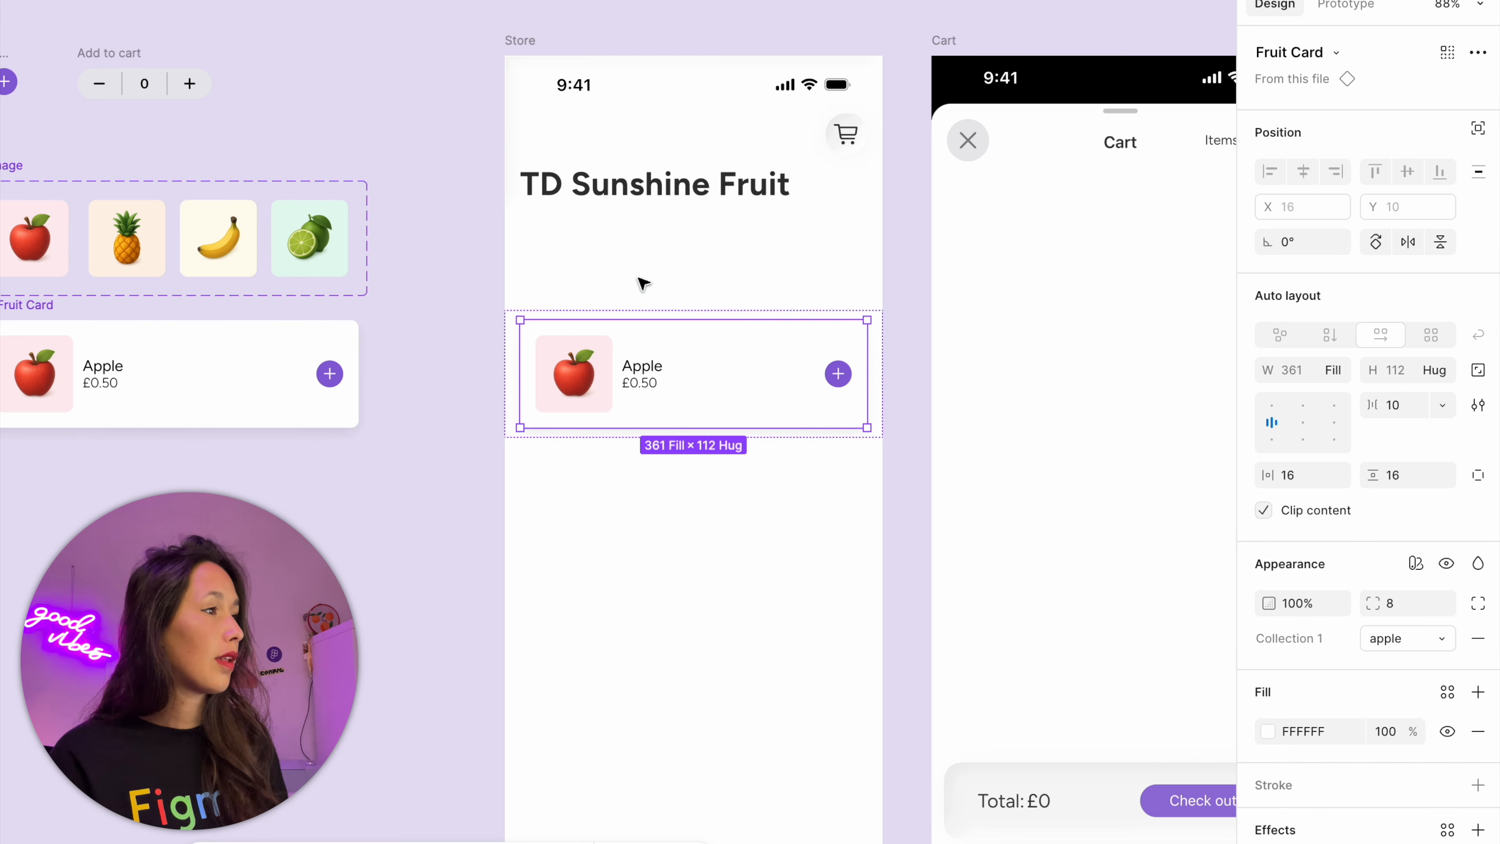
{"action": "left_click_drag", "start_coordinate": [619, 338], "coordinate": [619, 266]}
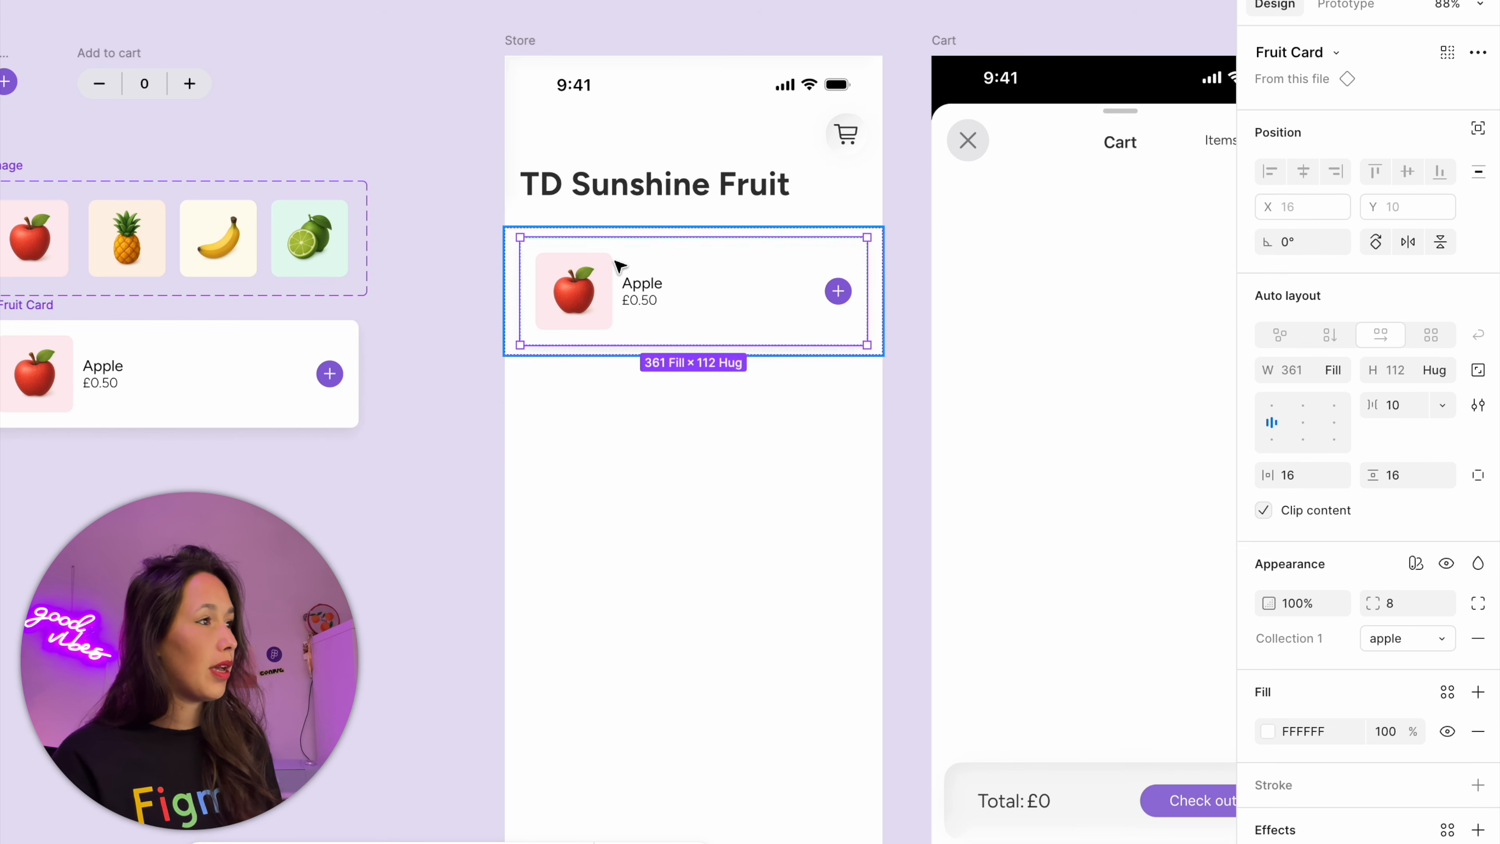
{"action": "key", "text": "super+d"}
{"action": "key", "text": "super+d"}
{"action": "key", "text": "super+d"}
{"action": "scroll", "coordinate": [393, 495], "scroll_direction": "down", "scroll_amount": 2}
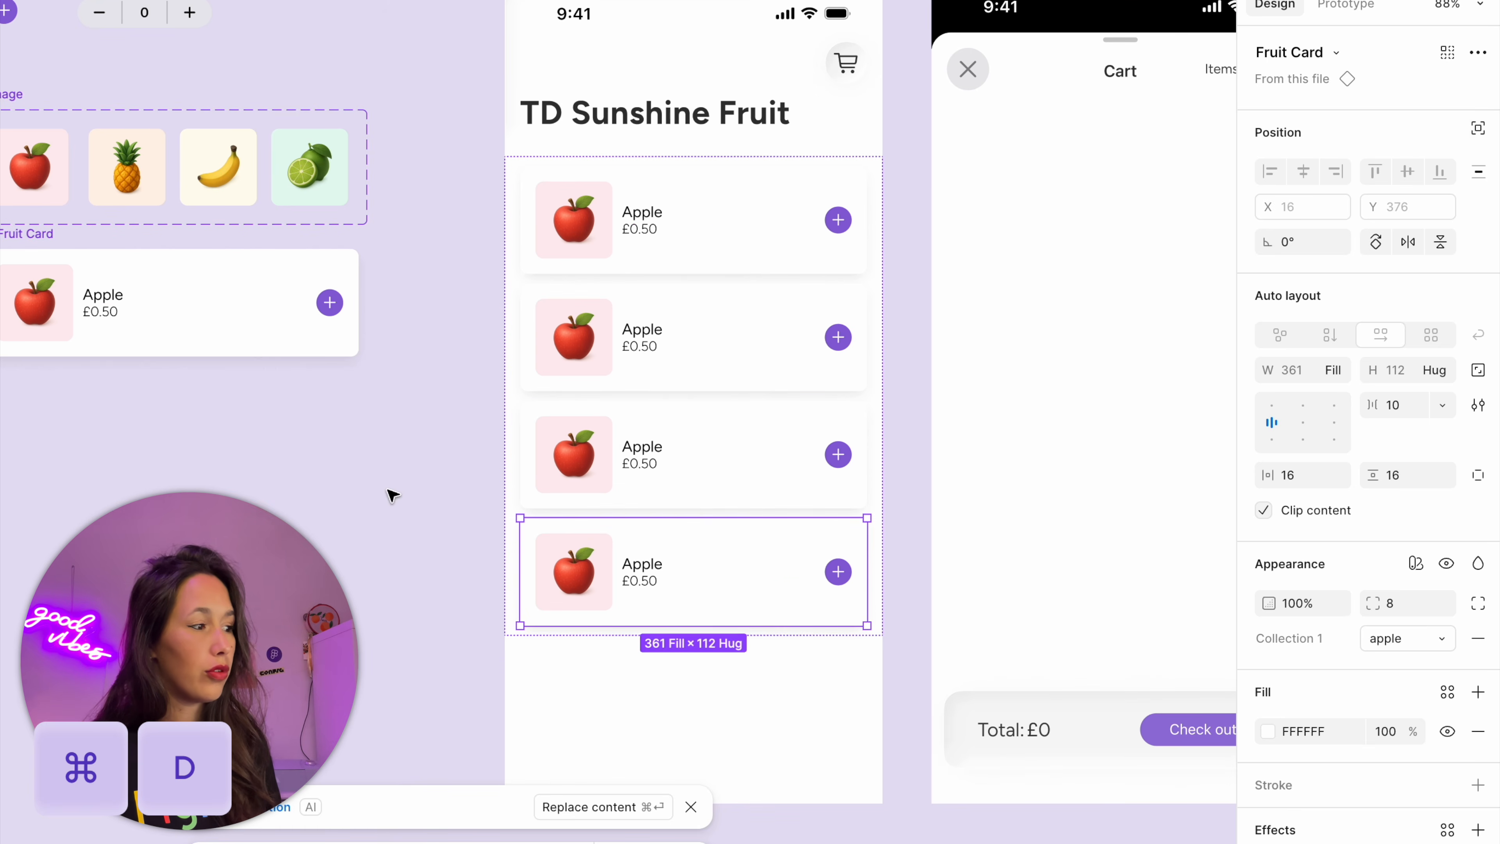
{"action": "left_click", "coordinate": [392, 495]}
{"action": "scroll", "coordinate": [754, 479], "scroll_direction": "left", "scroll_amount": 1}
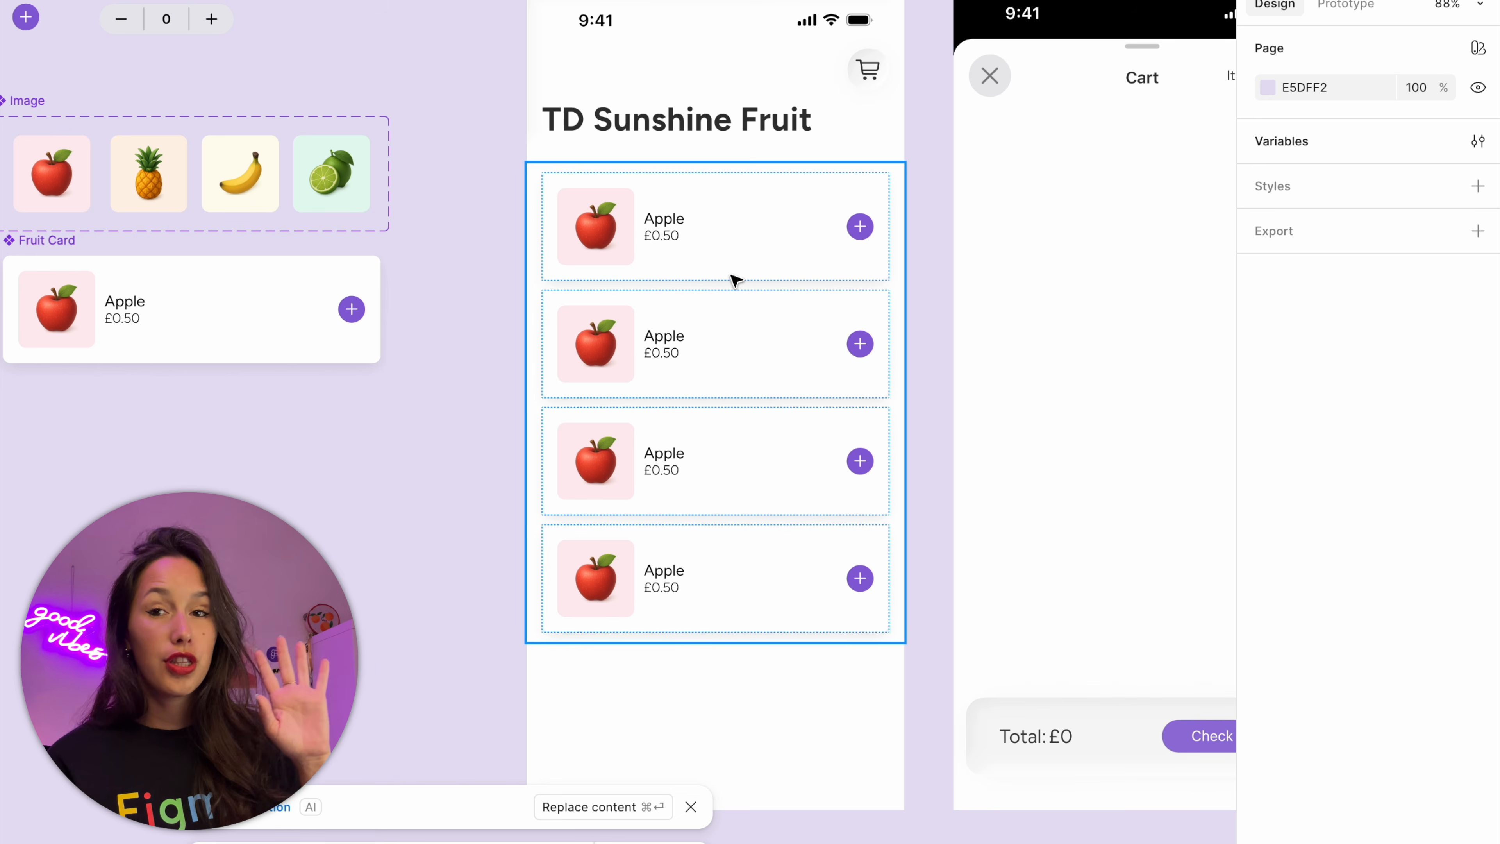
Set the Collection 1 mode of the Store's second card to pineapple
{"action": "left_click", "coordinate": [713, 348]}
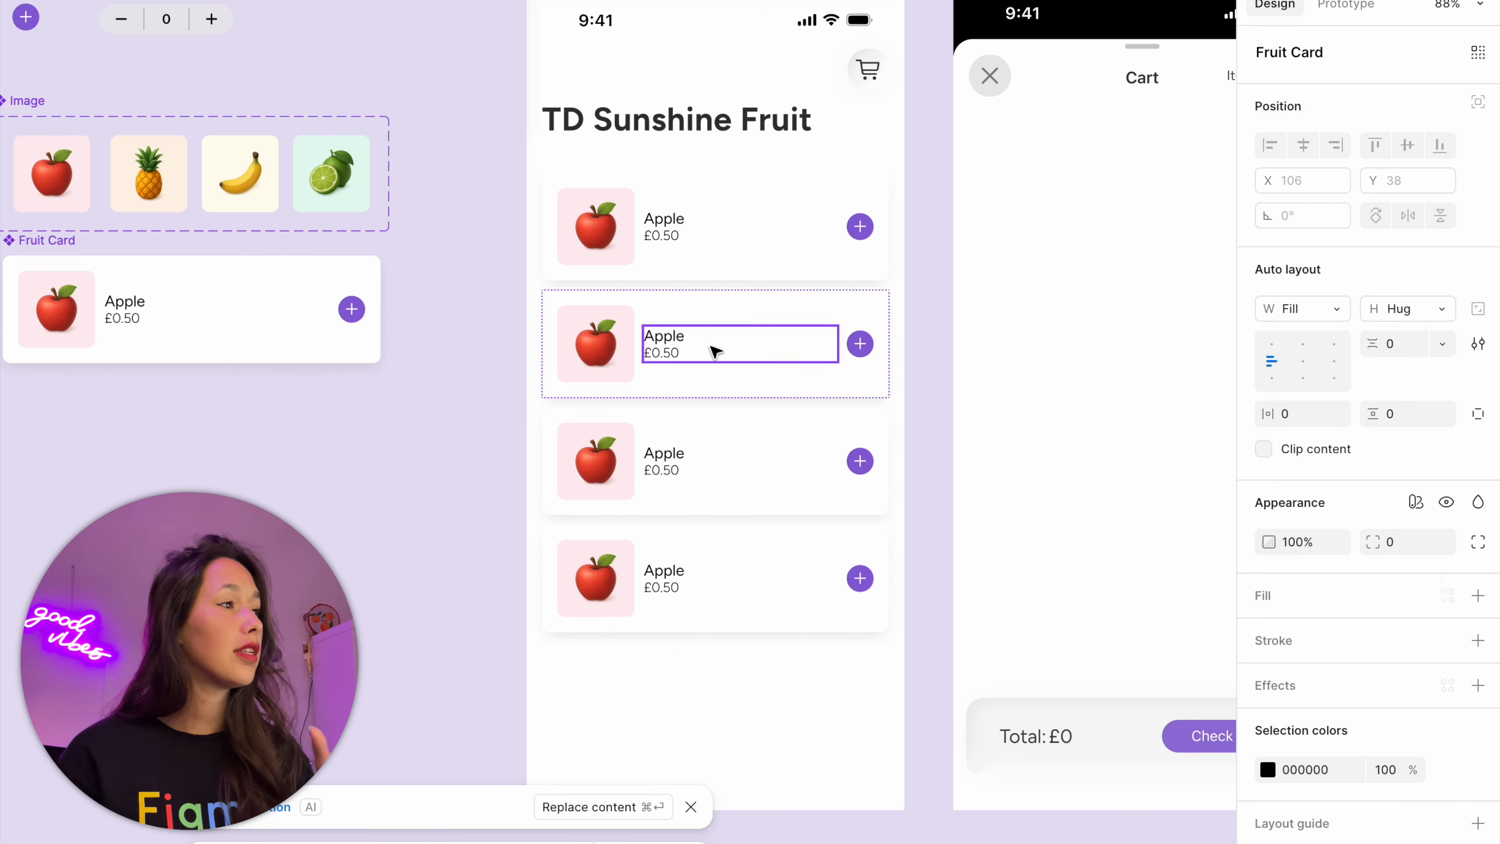
{"action": "left_click", "coordinate": [888, 269]}
{"action": "left_click", "coordinate": [756, 394]}
{"action": "scroll", "coordinate": [576, 429], "scroll_direction": "left", "scroll_amount": 3}
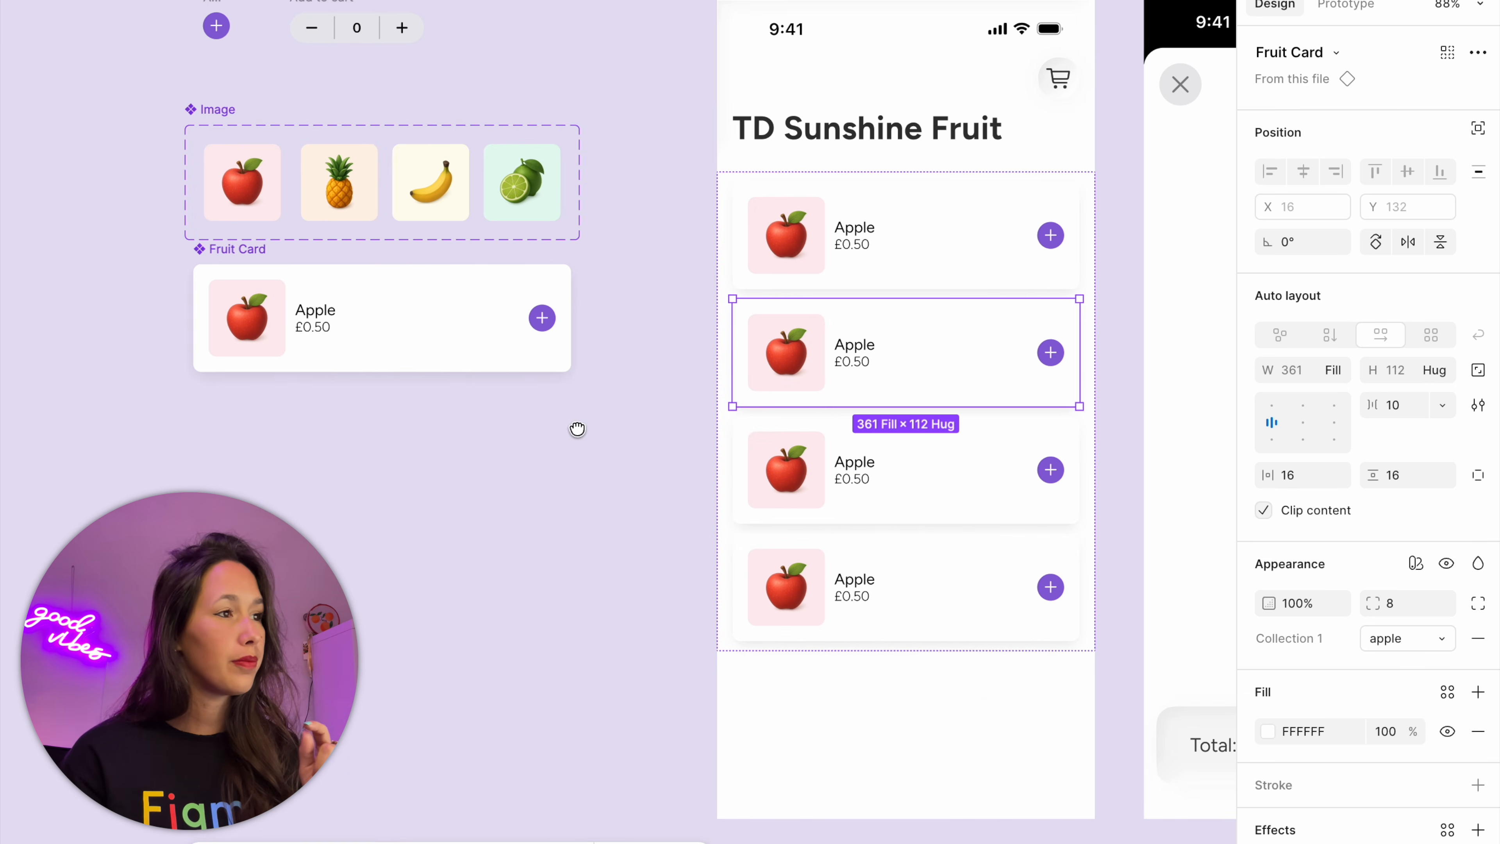
{"action": "left_click", "coordinate": [1415, 639]}
{"action": "left_click", "coordinate": [1409, 666]}
Set the Collection 1 mode of the Store's third card to banana and of the fourth card to lime
{"action": "key", "text": "Tab"}
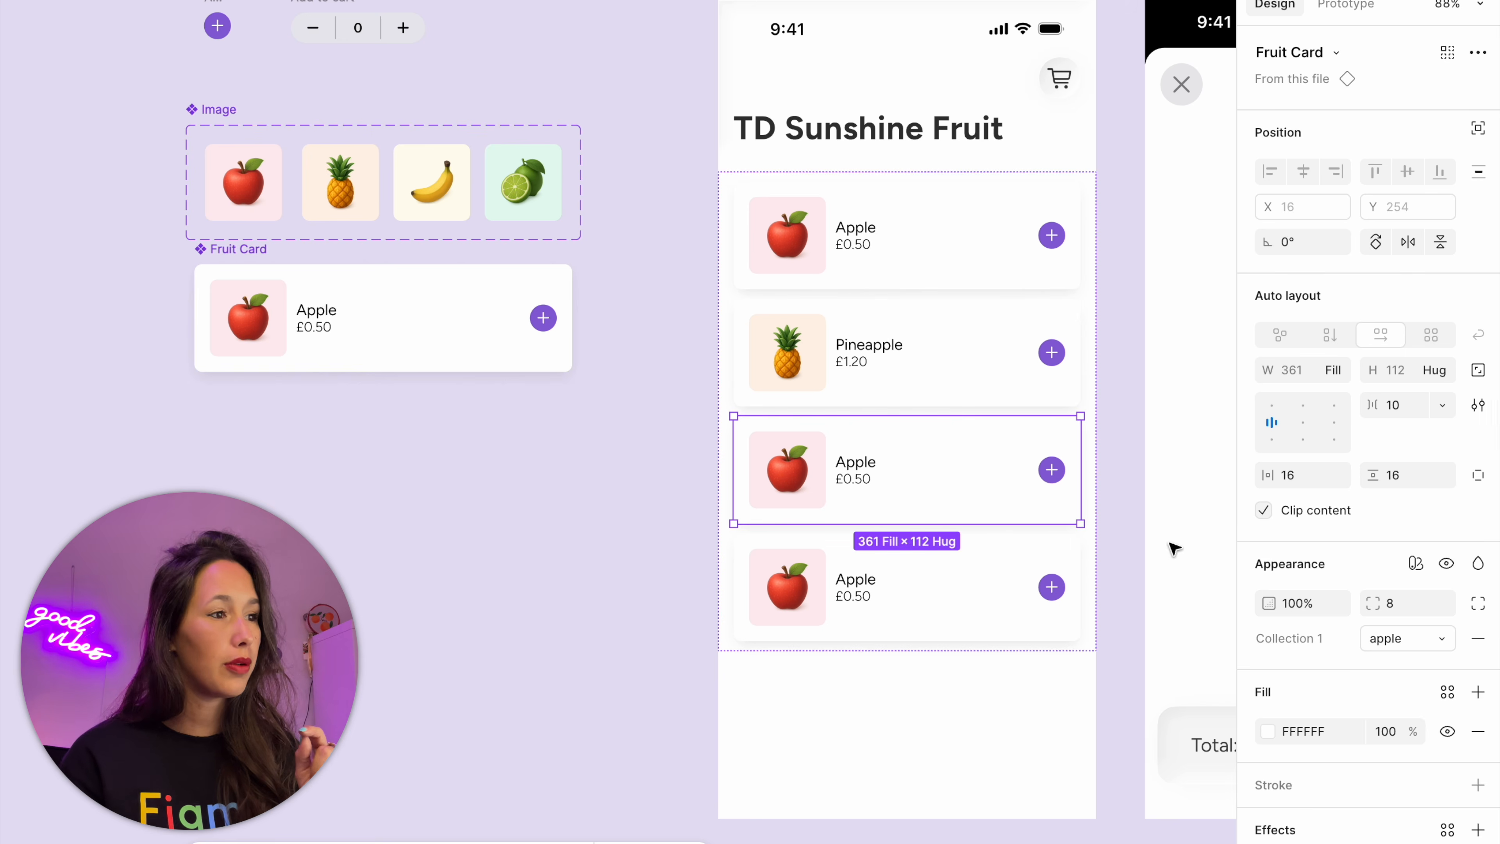
{"action": "left_click", "coordinate": [1382, 639]}
{"action": "left_click", "coordinate": [1366, 686]}
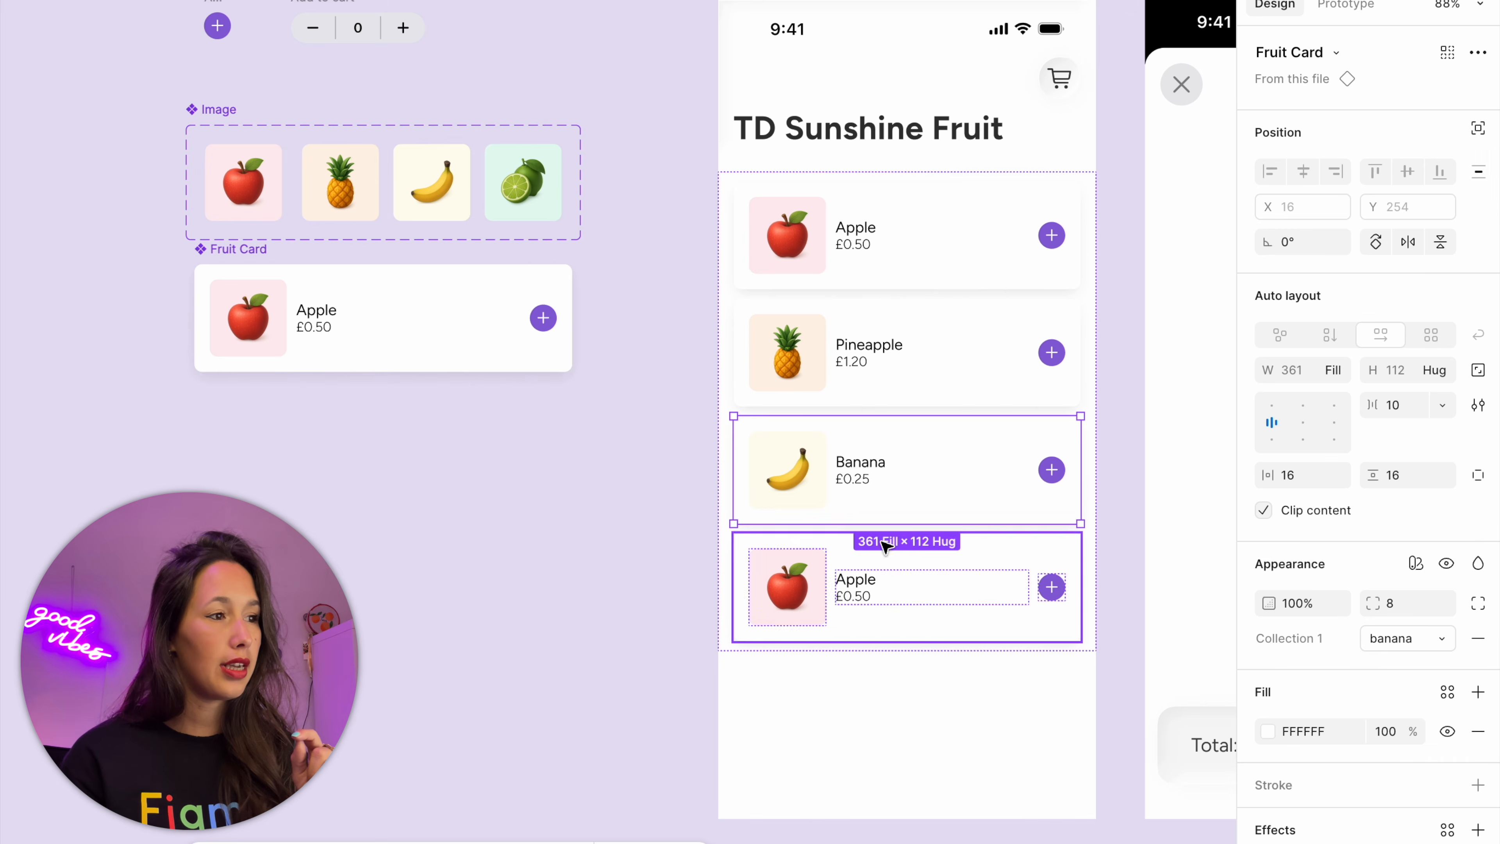
{"action": "key", "text": "Tab"}
{"action": "left_click", "coordinate": [1383, 640]}
{"action": "left_click", "coordinate": [1343, 720]}
{"action": "left_click", "coordinate": [688, 641]}
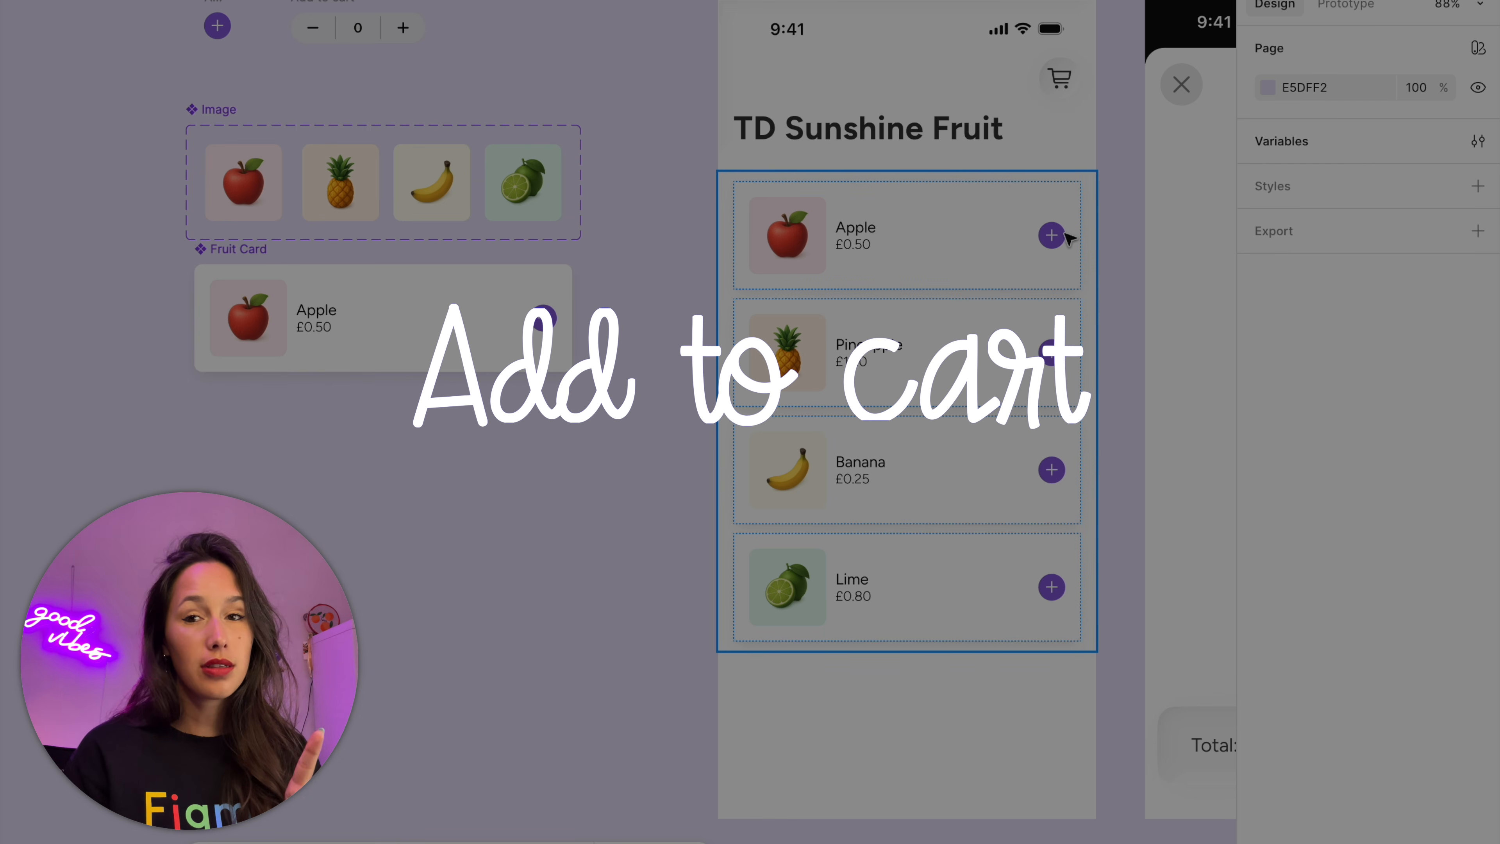
{"action": "left_click_drag", "start_coordinate": [412, 34], "coordinate": [786, 212]}
{"action": "scroll", "coordinate": [660, 167], "scroll_direction": "up", "scroll_amount": 8}
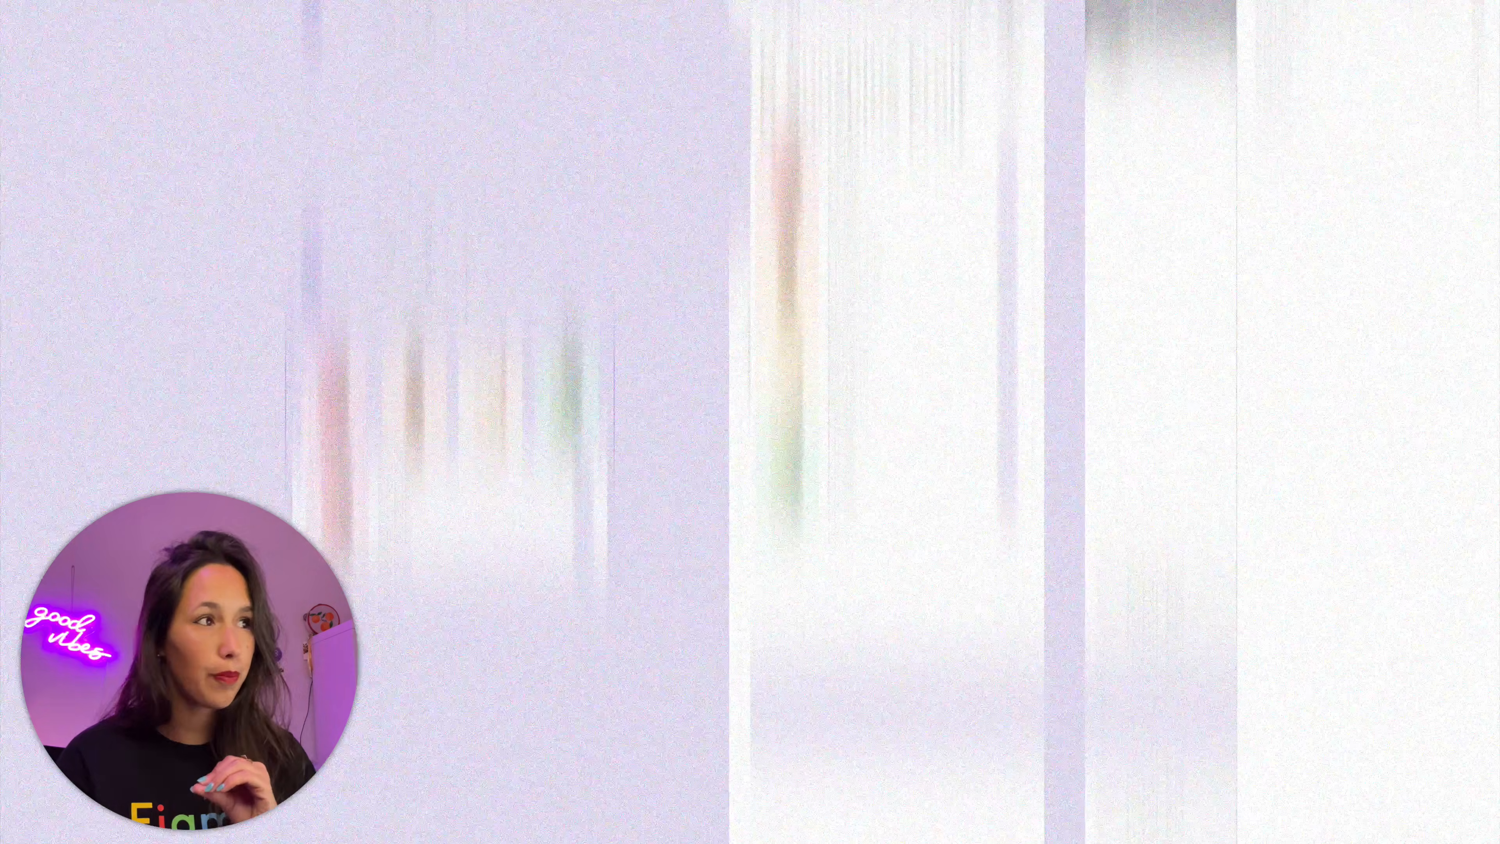
Create a Boolean variable named product-in-cart in the variable collection, with False for every fruit mode
{"action": "left_click", "coordinate": [1478, 141]}
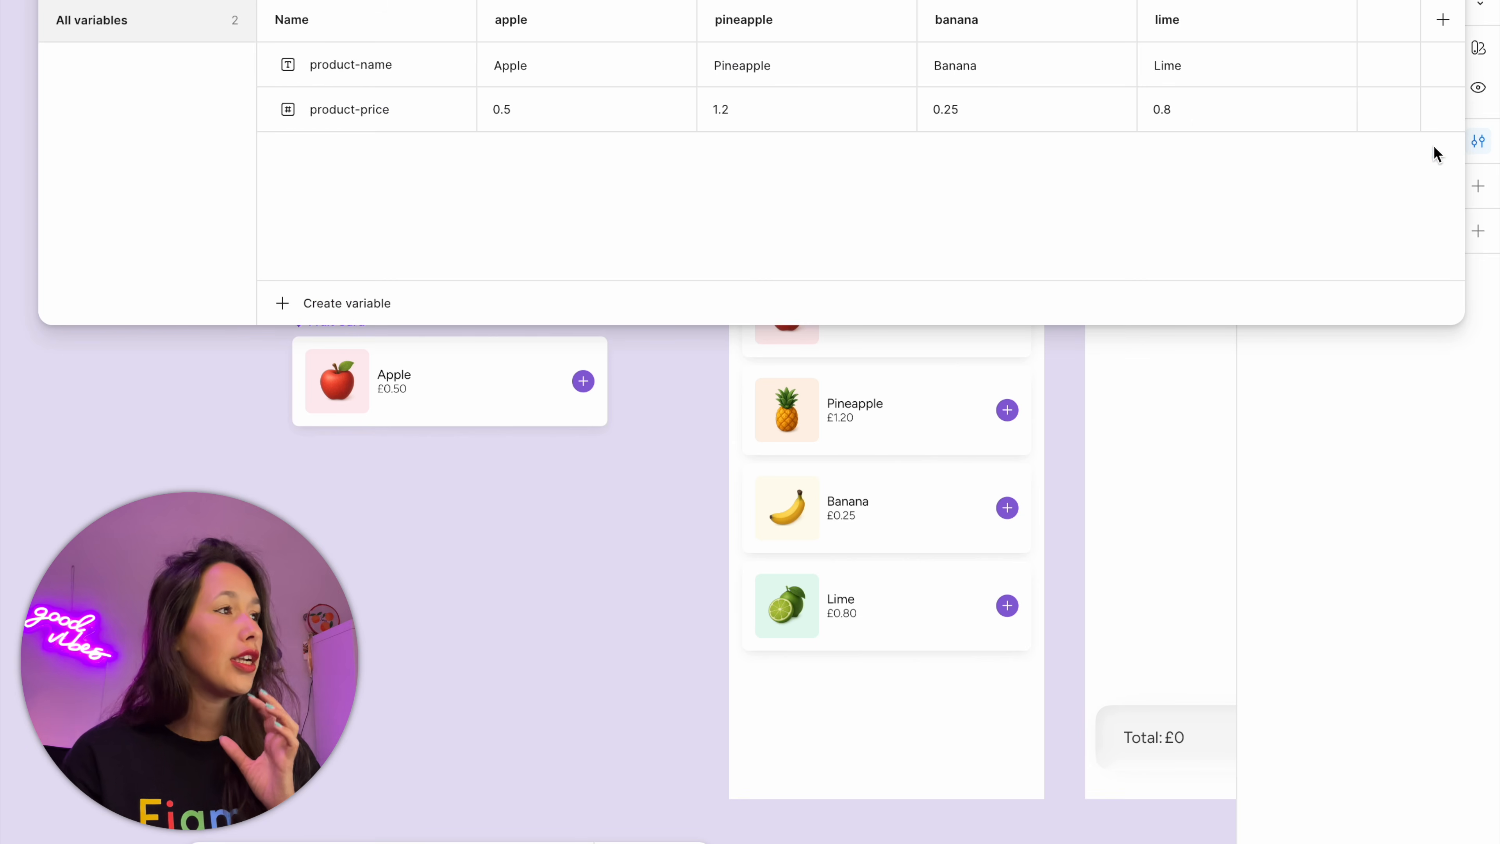
{"action": "left_click", "coordinate": [316, 303]}
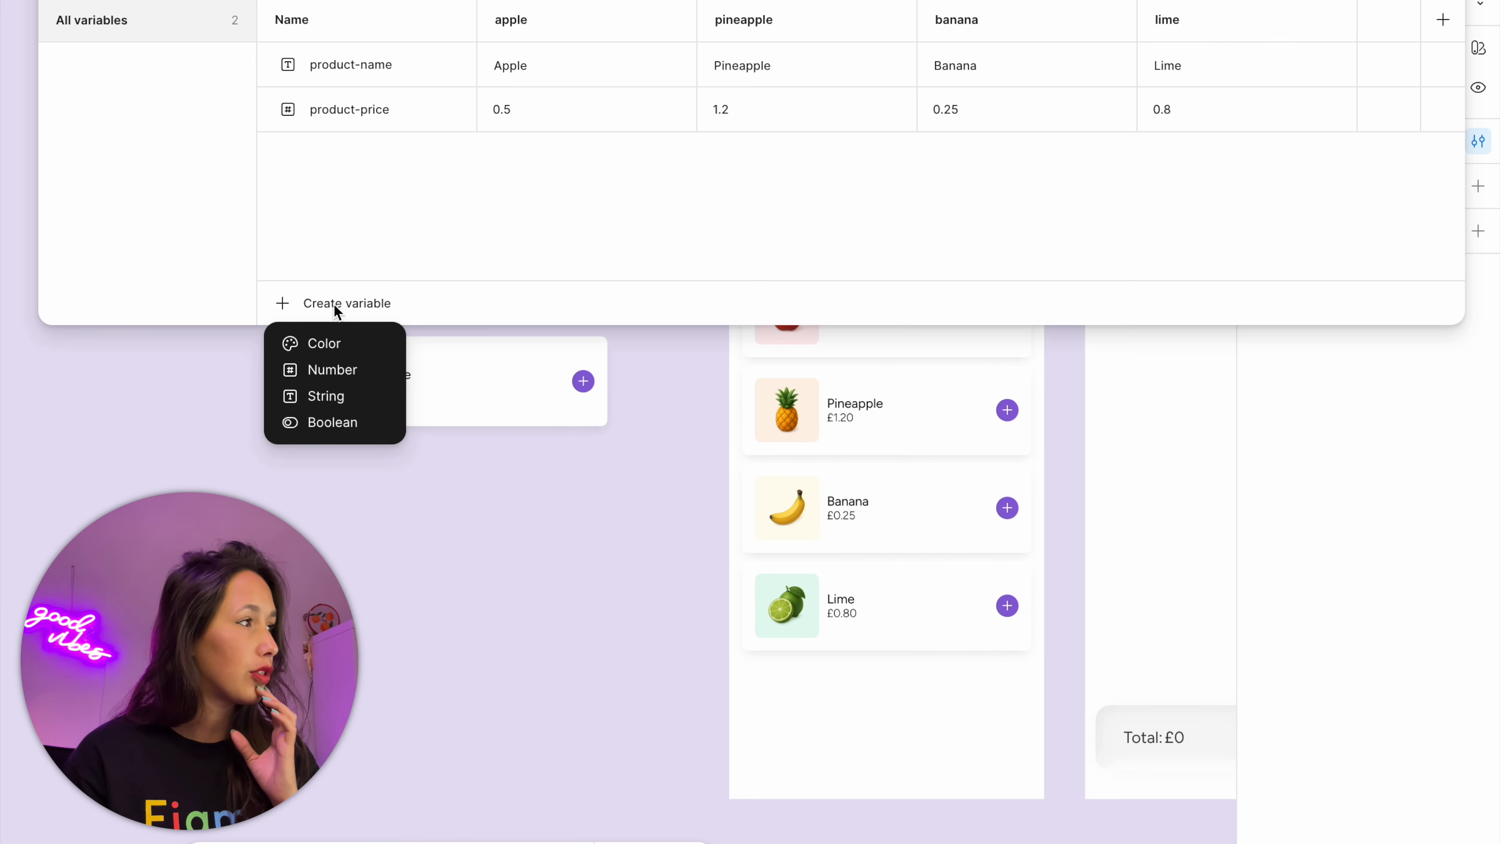
{"action": "left_click", "coordinate": [352, 425]}
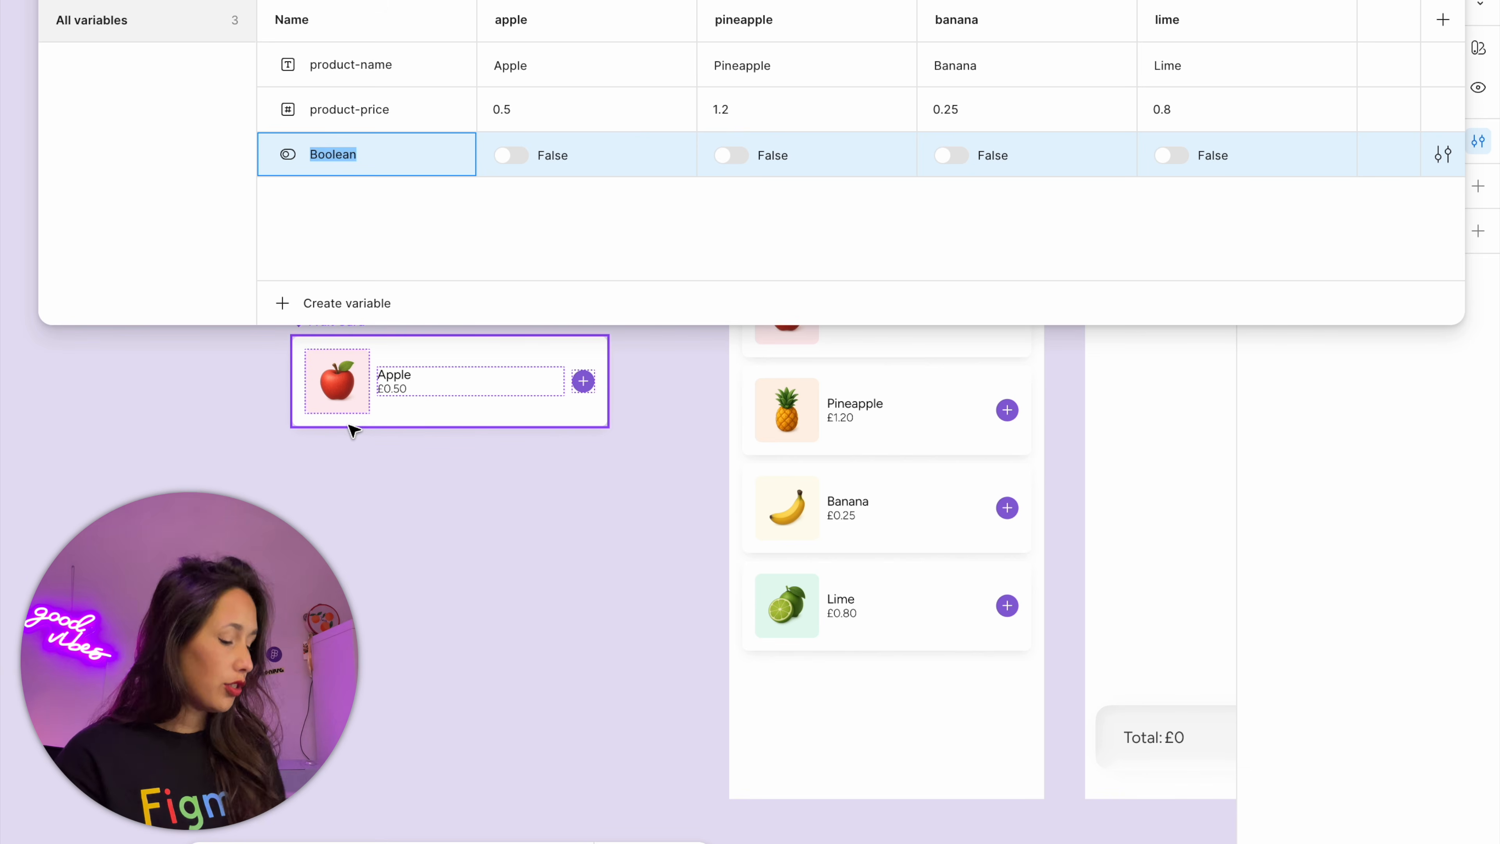
{"action": "type", "text": "product-in-cart"}
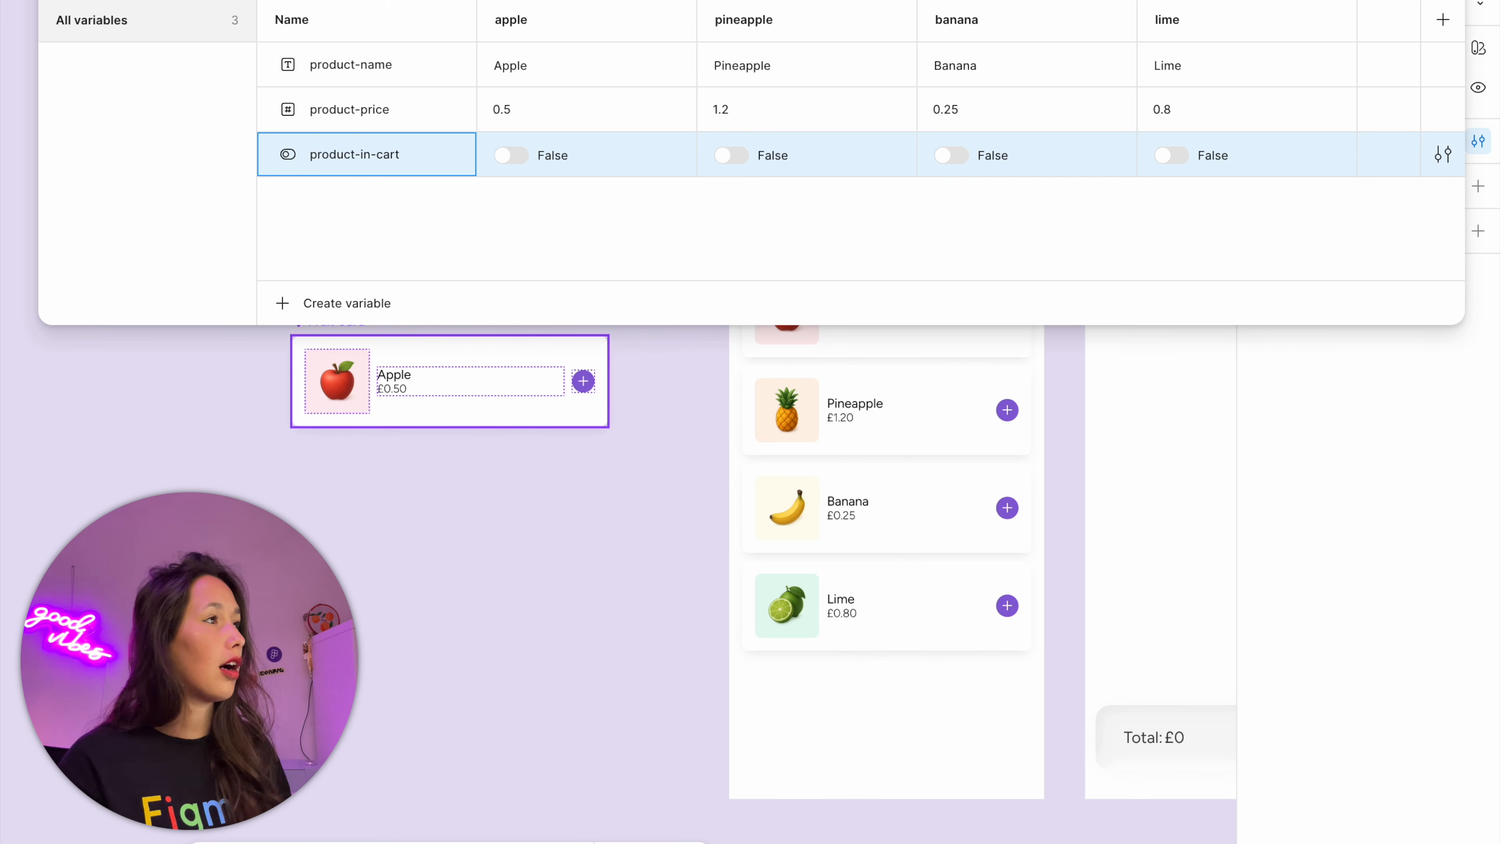
{"action": "left_click", "coordinate": [560, 223]}
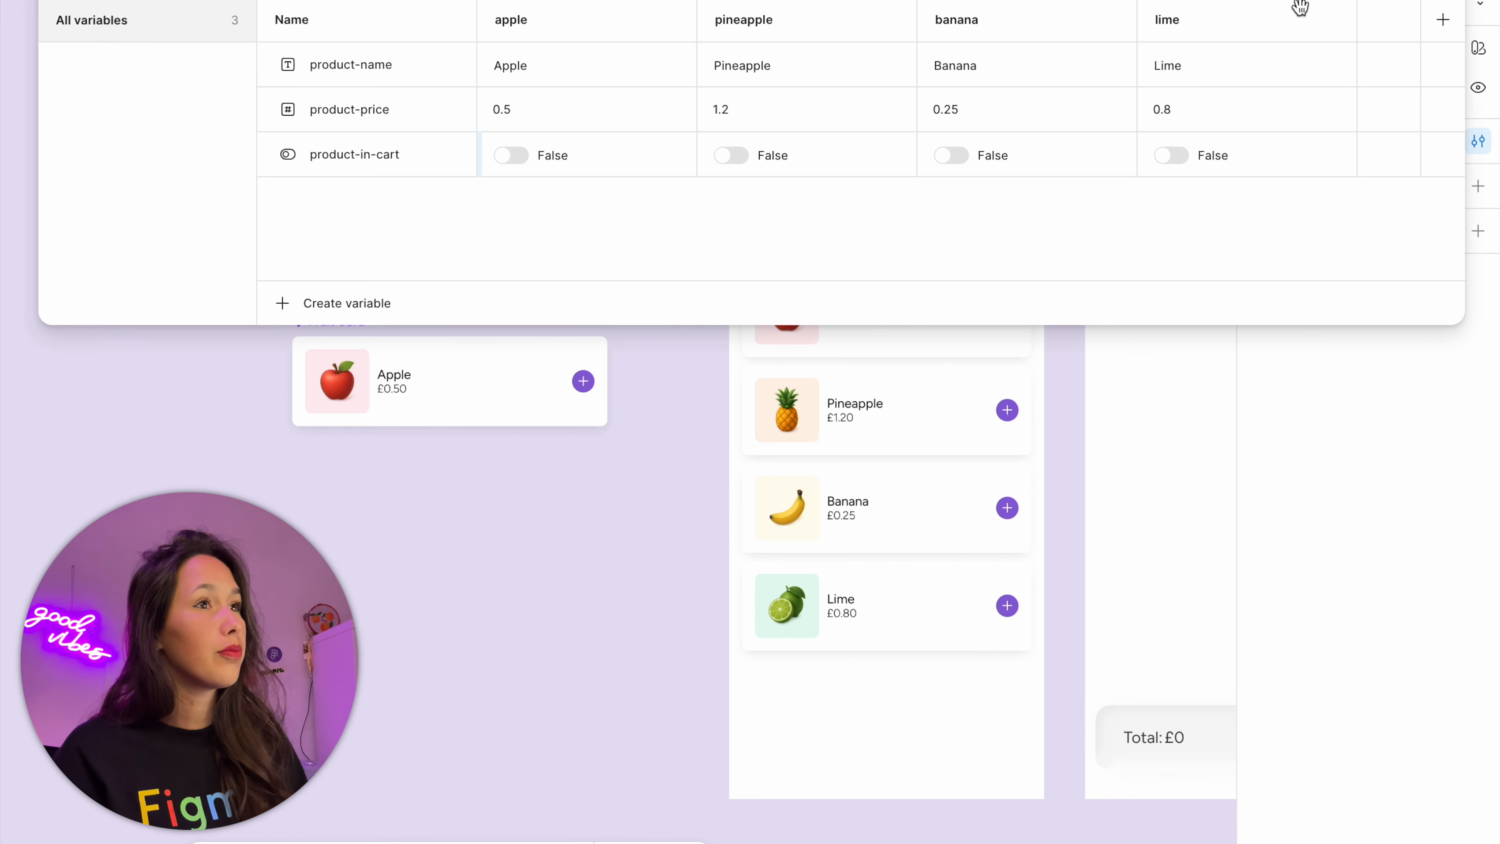
{"action": "left_click", "coordinate": [1454, 3]}
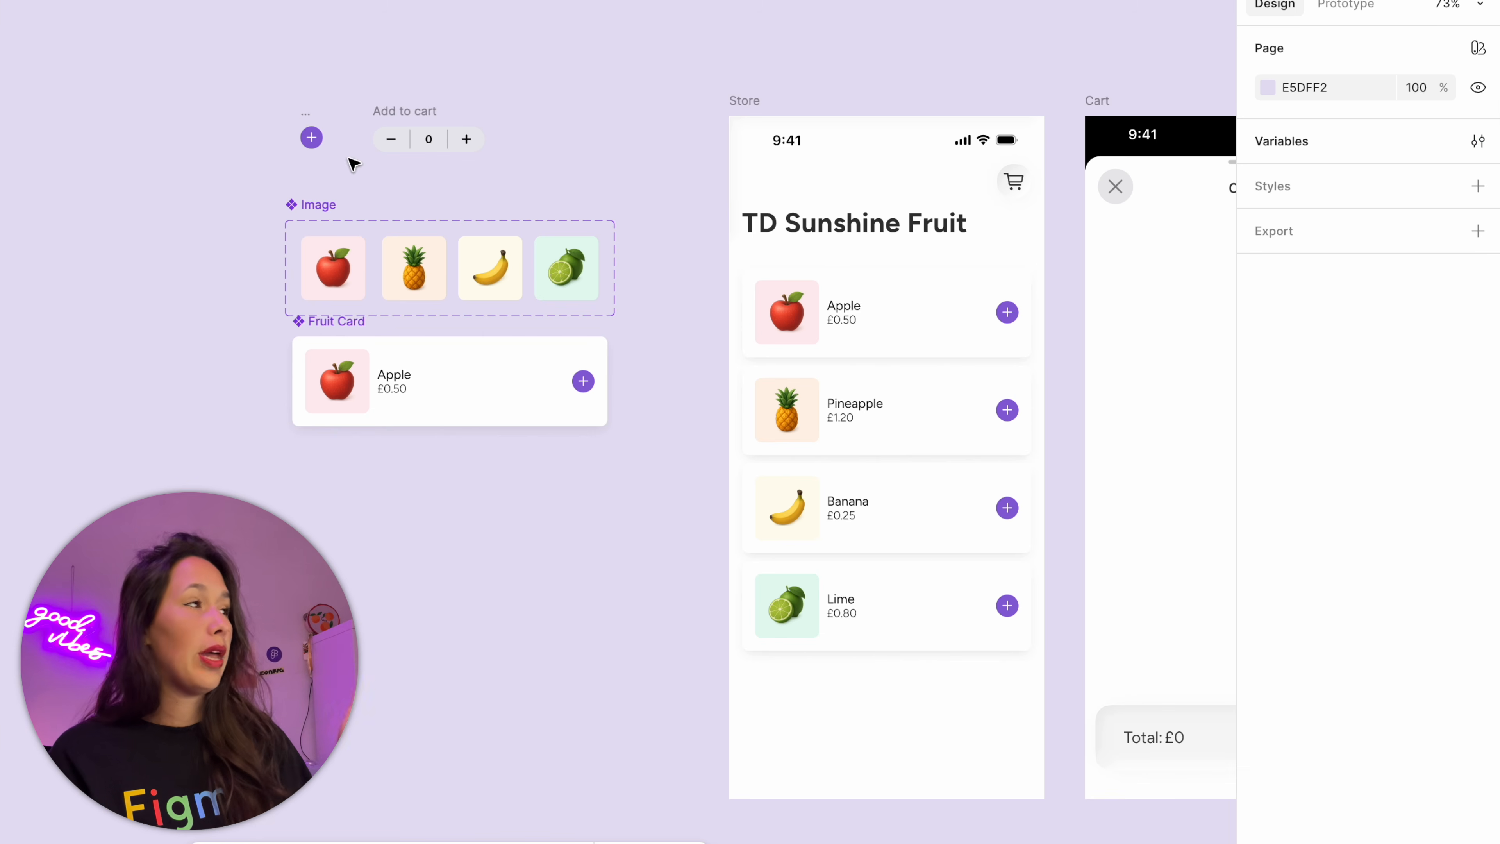
Combine the purple plus button and the quantity stepper into an Add to cart component set and name its variant property In Cart
{"action": "left_click", "coordinate": [311, 125]}
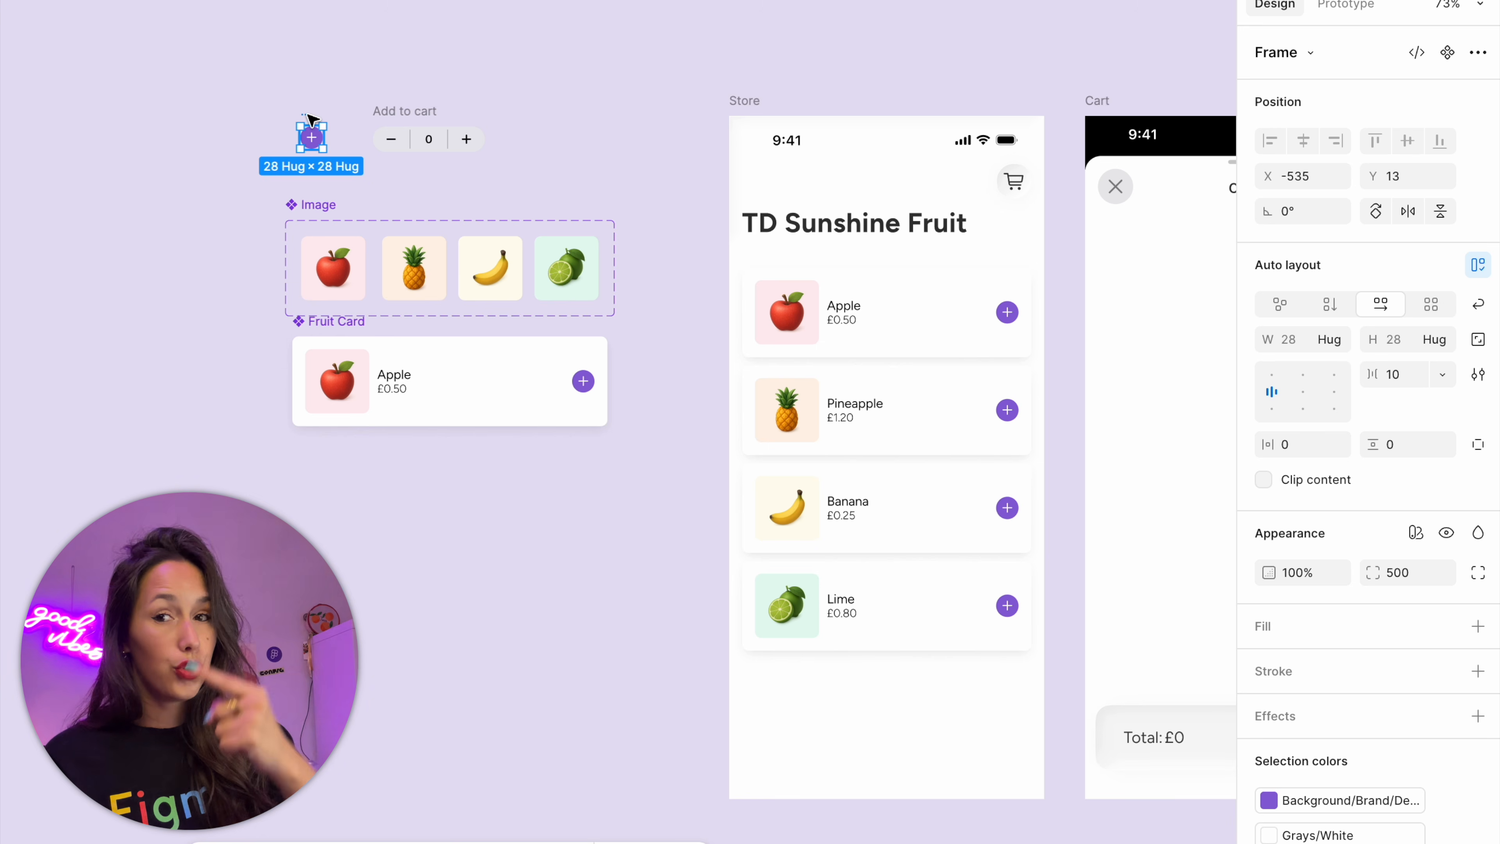
{"action": "left_click", "coordinate": [418, 115]}
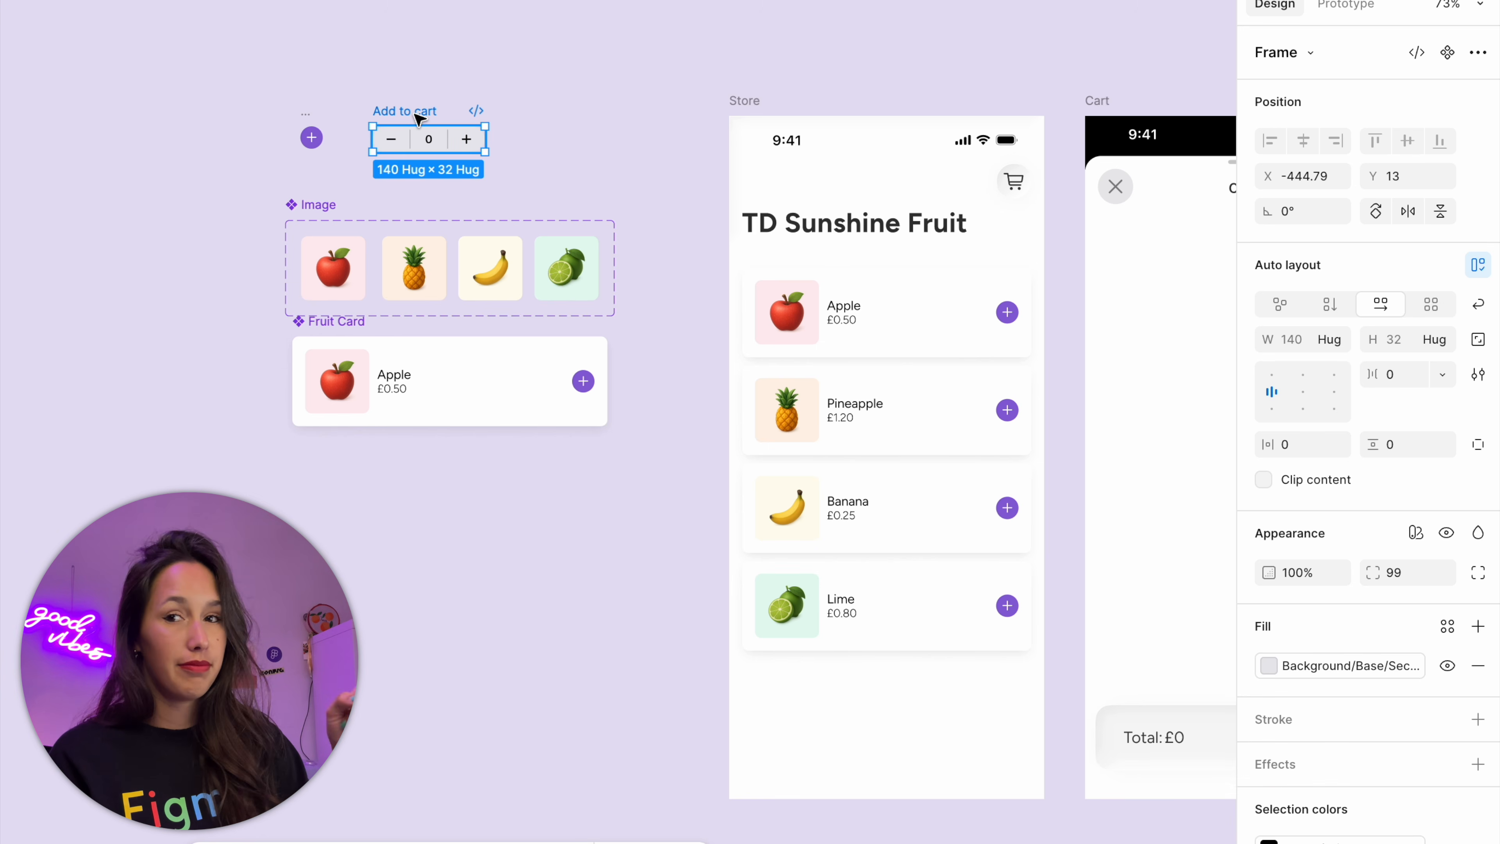
{"action": "left_click", "coordinate": [357, 67]}
{"action": "scroll", "coordinate": [237, 75], "scroll_direction": "up", "scroll_amount": 5}
{"action": "left_click_drag", "start_coordinate": [368, 148], "coordinate": [1261, 454]}
{"action": "left_click", "coordinate": [1421, 53]}
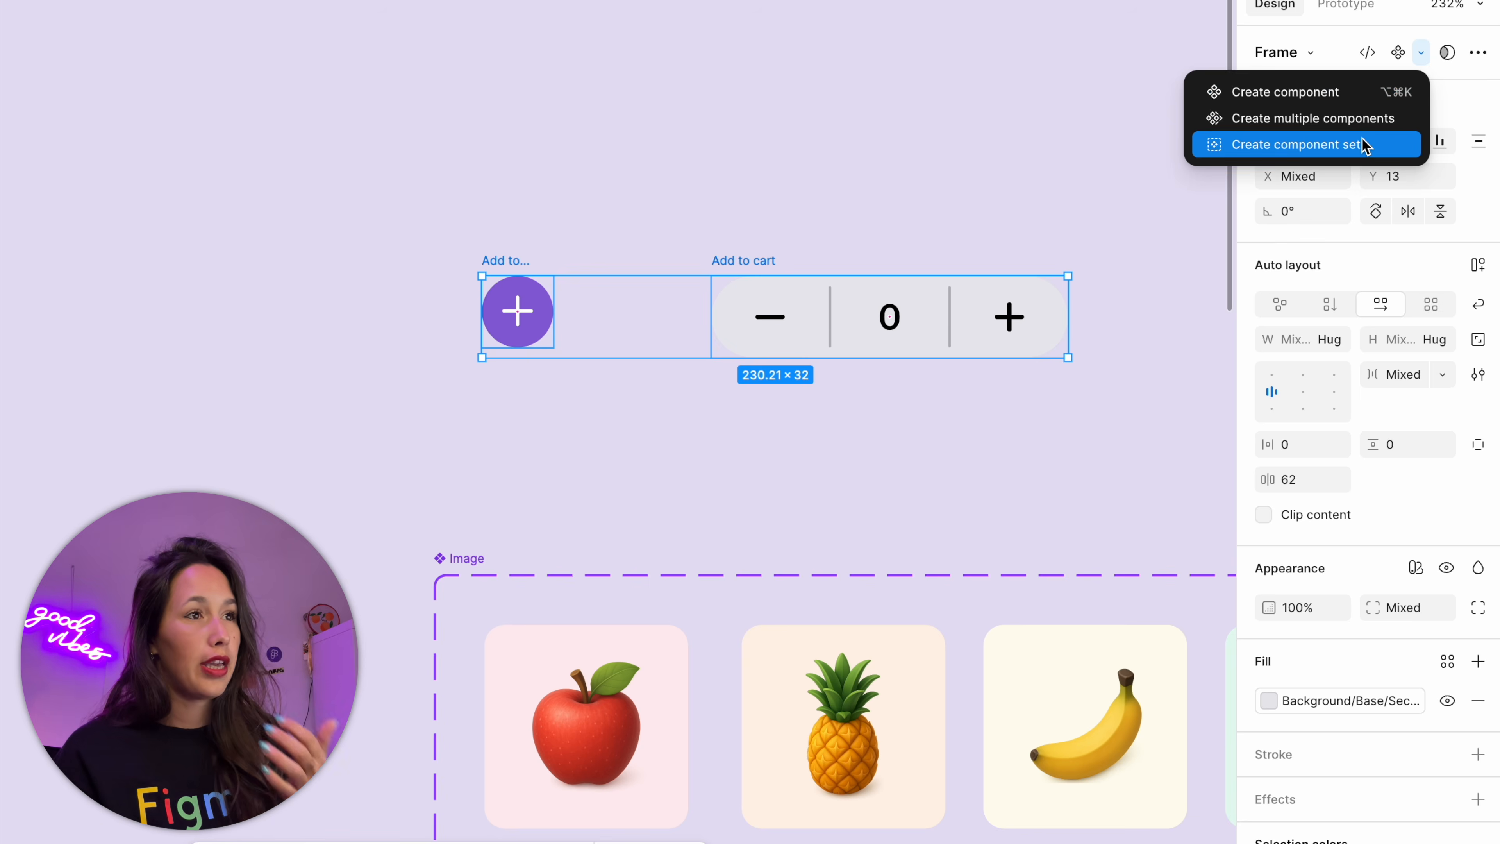
{"action": "left_click", "coordinate": [1362, 144]}
{"action": "double_click", "coordinate": [1325, 125]}
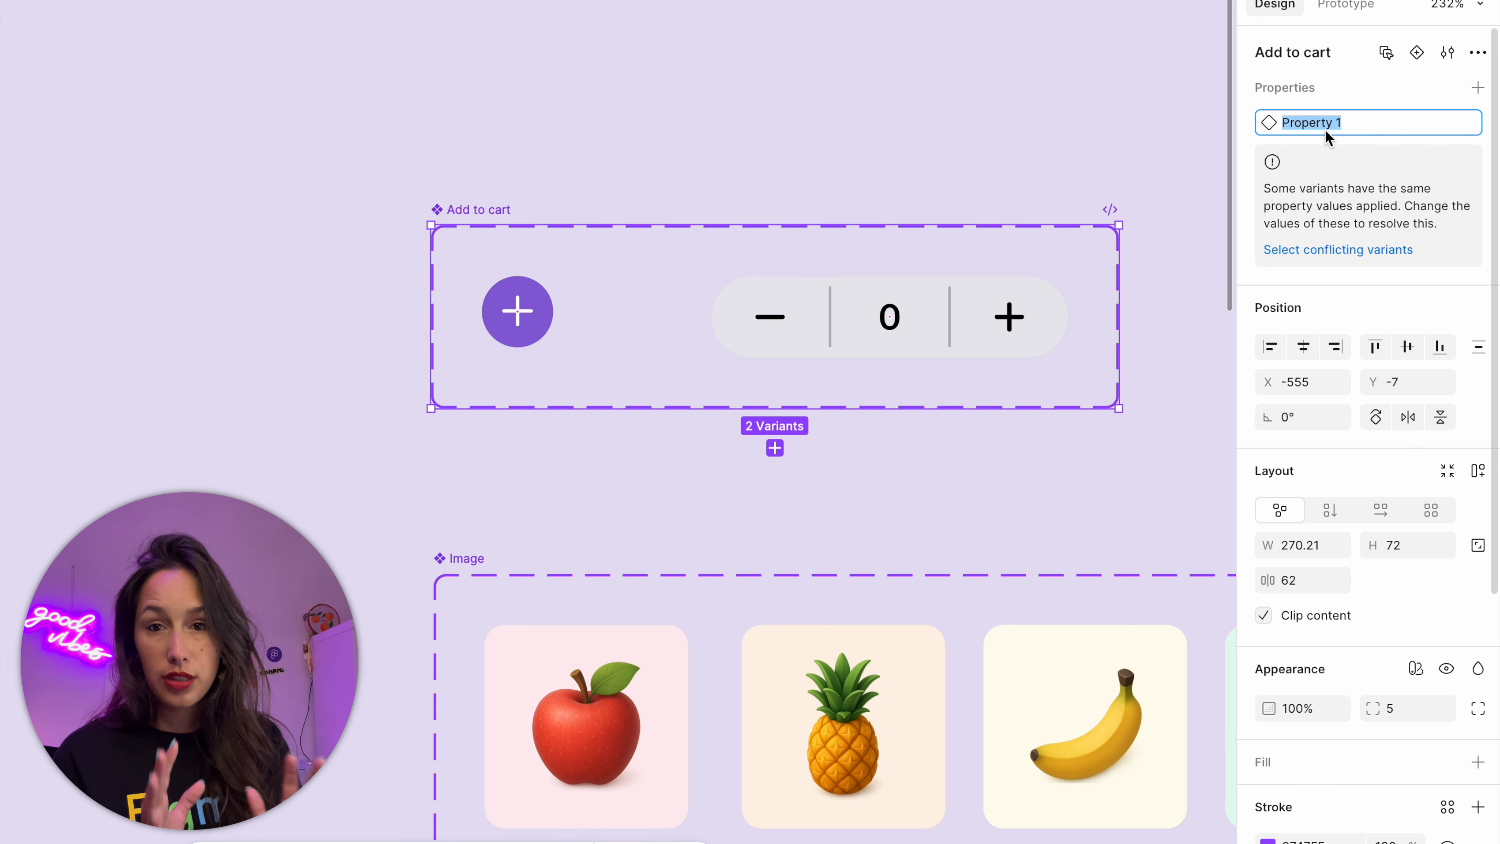
{"action": "type", "text": "Incart"}
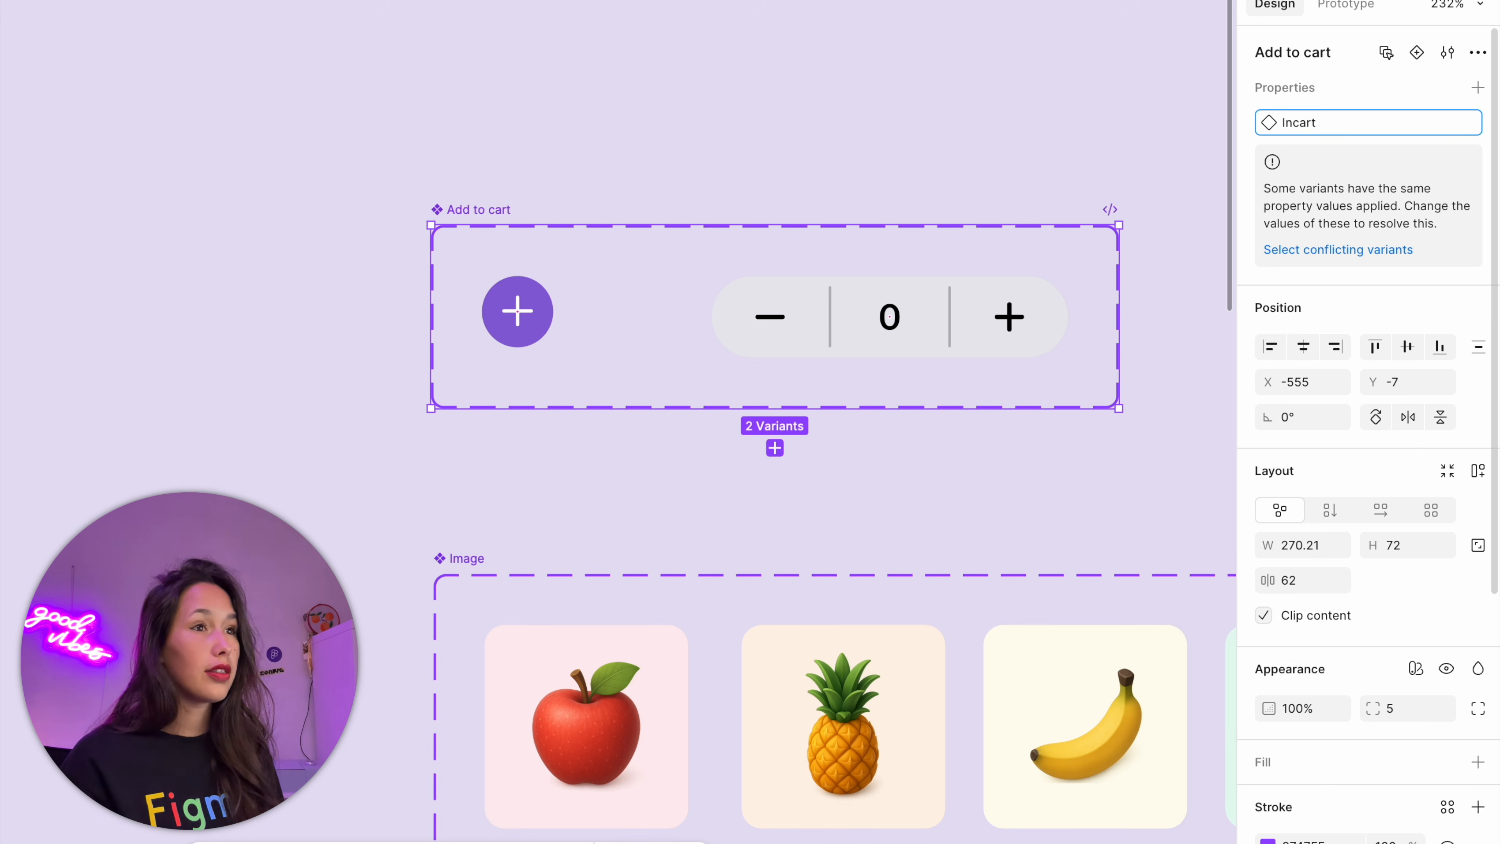
Set the In Cart value to False for the plus button variant and True for the quantity stepper variant
{"action": "left_click", "coordinate": [517, 311]}
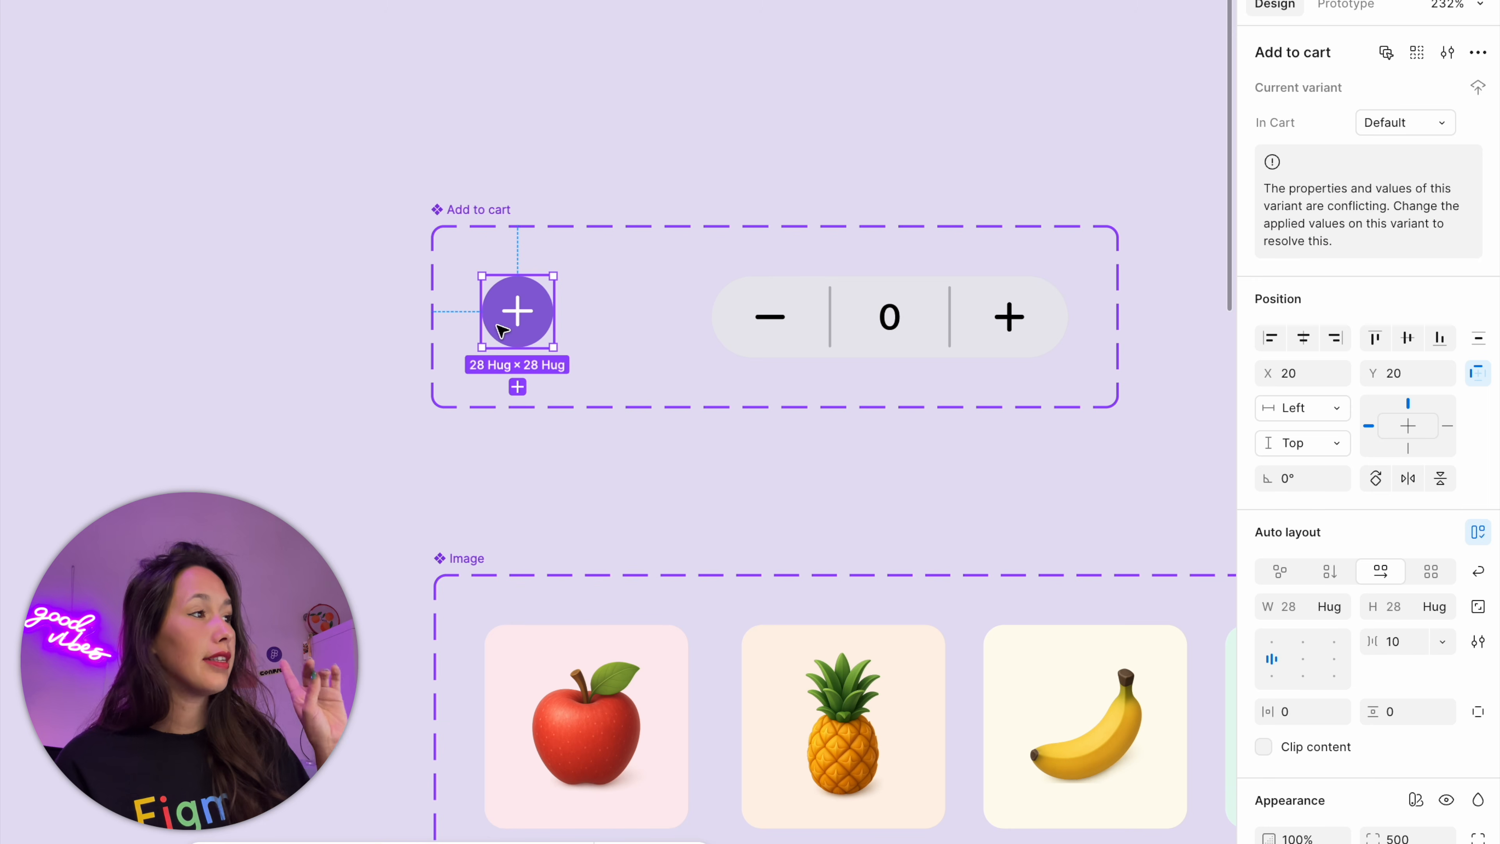
{"action": "left_click", "coordinate": [1395, 125]}
{"action": "type", "text": "False"}
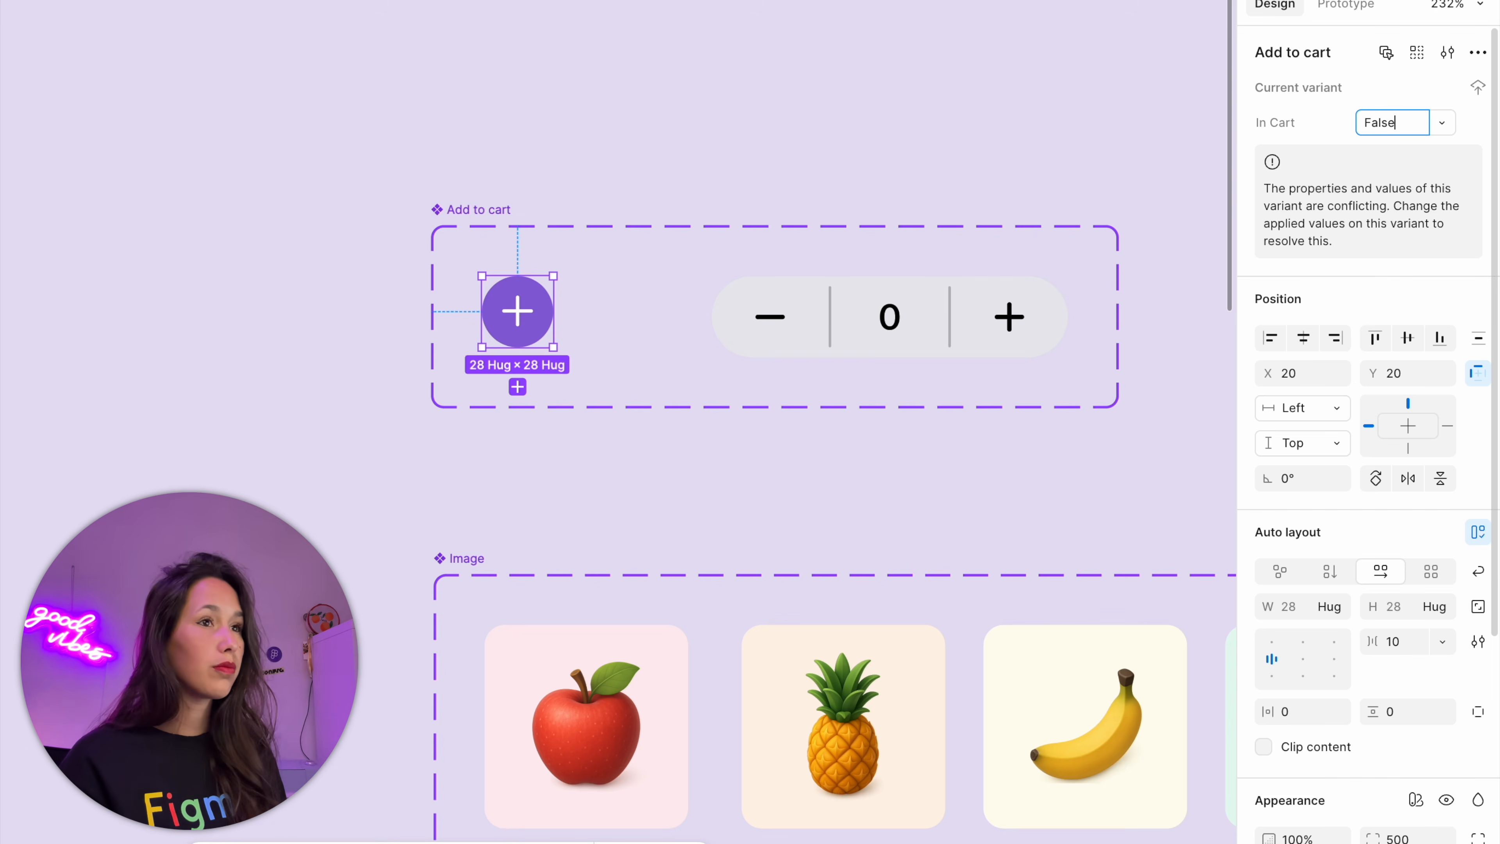
{"action": "key", "text": "Return"}
{"action": "left_click", "coordinate": [1009, 296]}
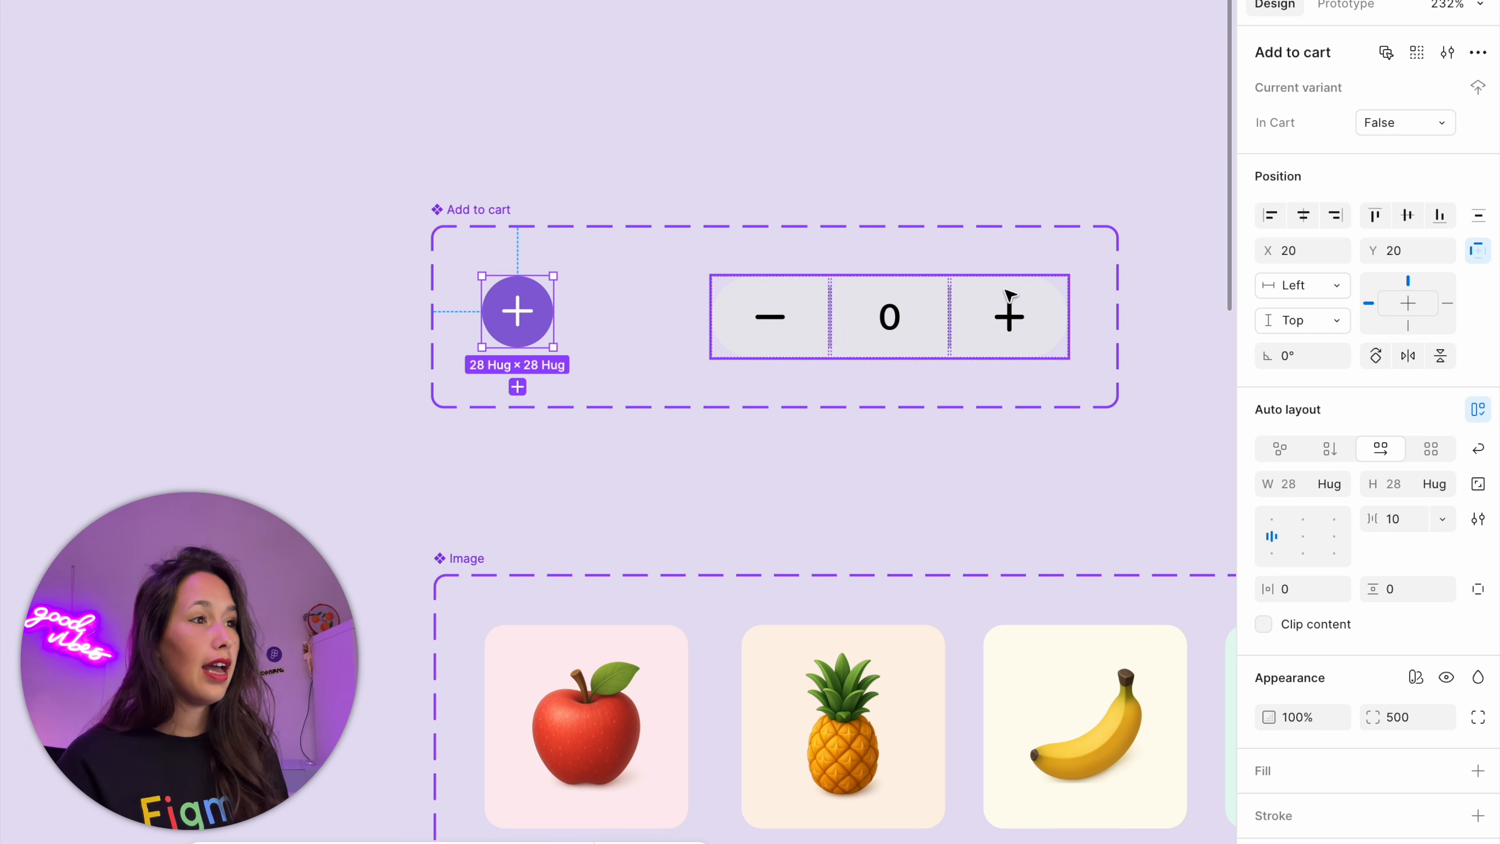
{"action": "left_click", "coordinate": [1400, 124]}
{"action": "type", "text": "True"}
{"action": "key", "text": "Return"}
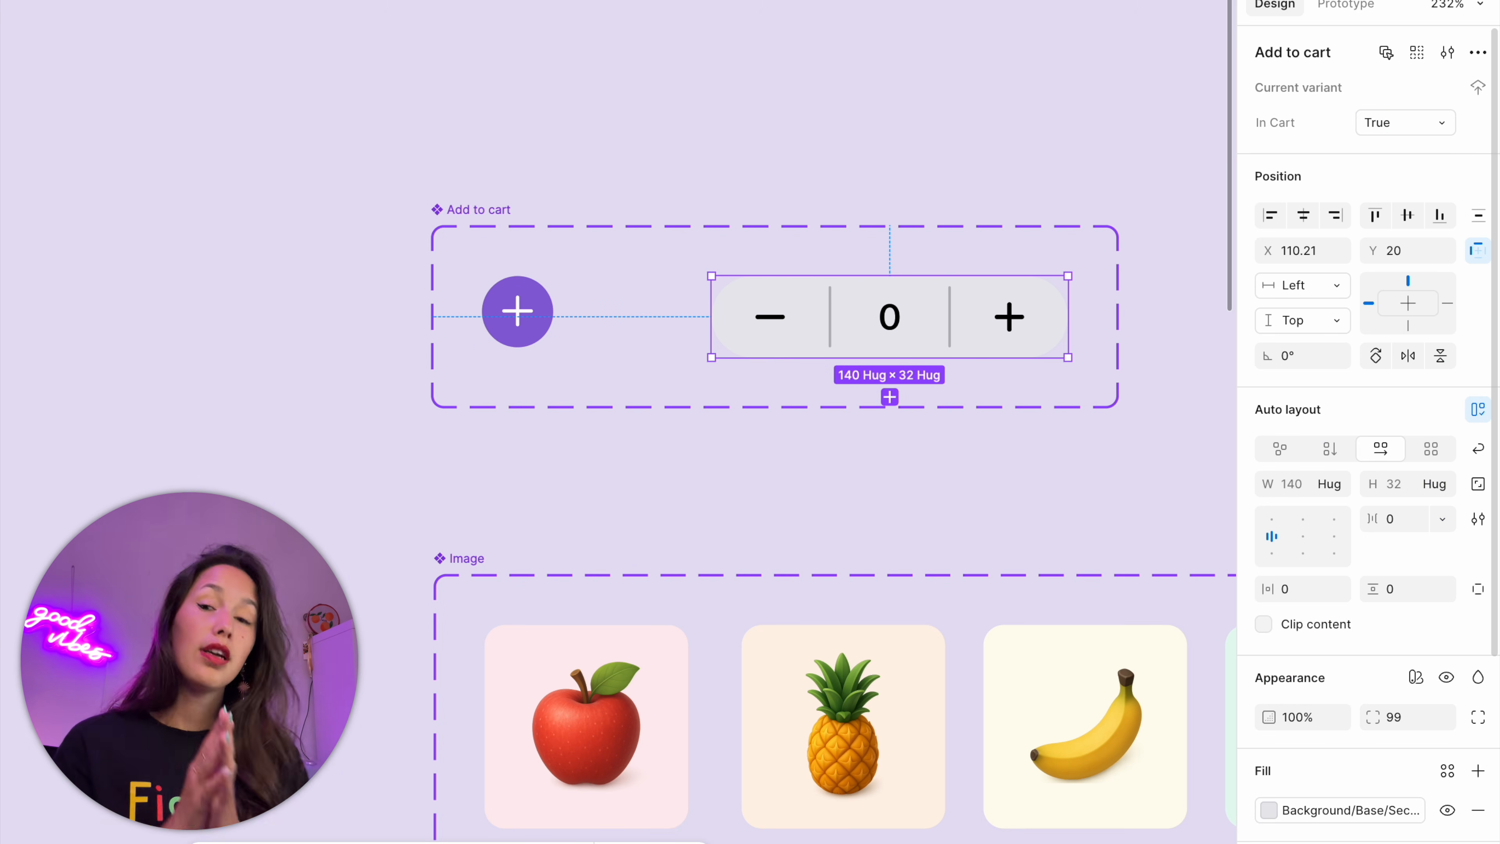
{"action": "left_click", "coordinate": [591, 709]}
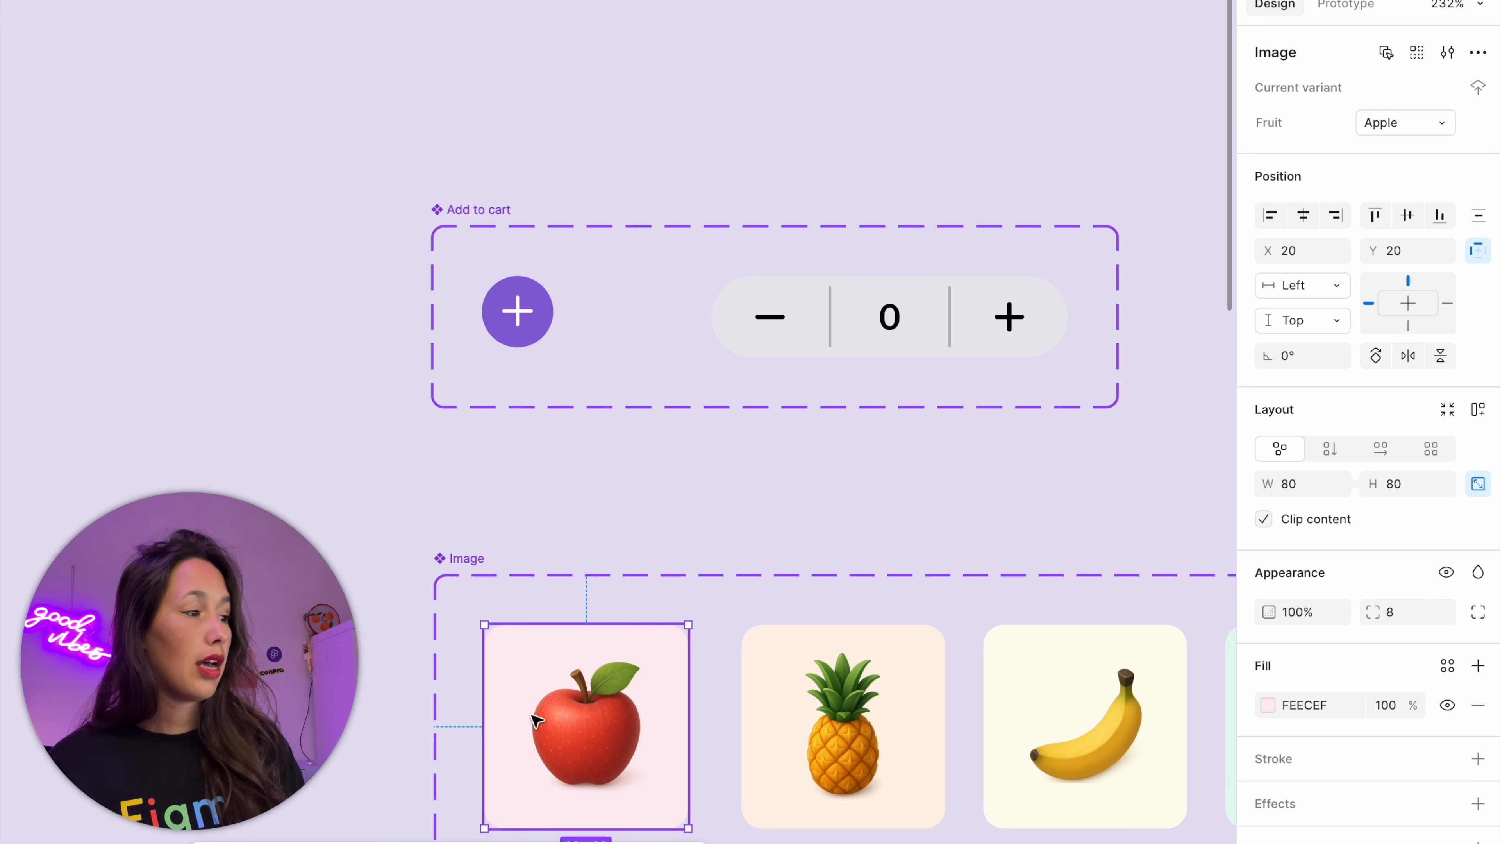
{"action": "left_click", "coordinate": [675, 568]}
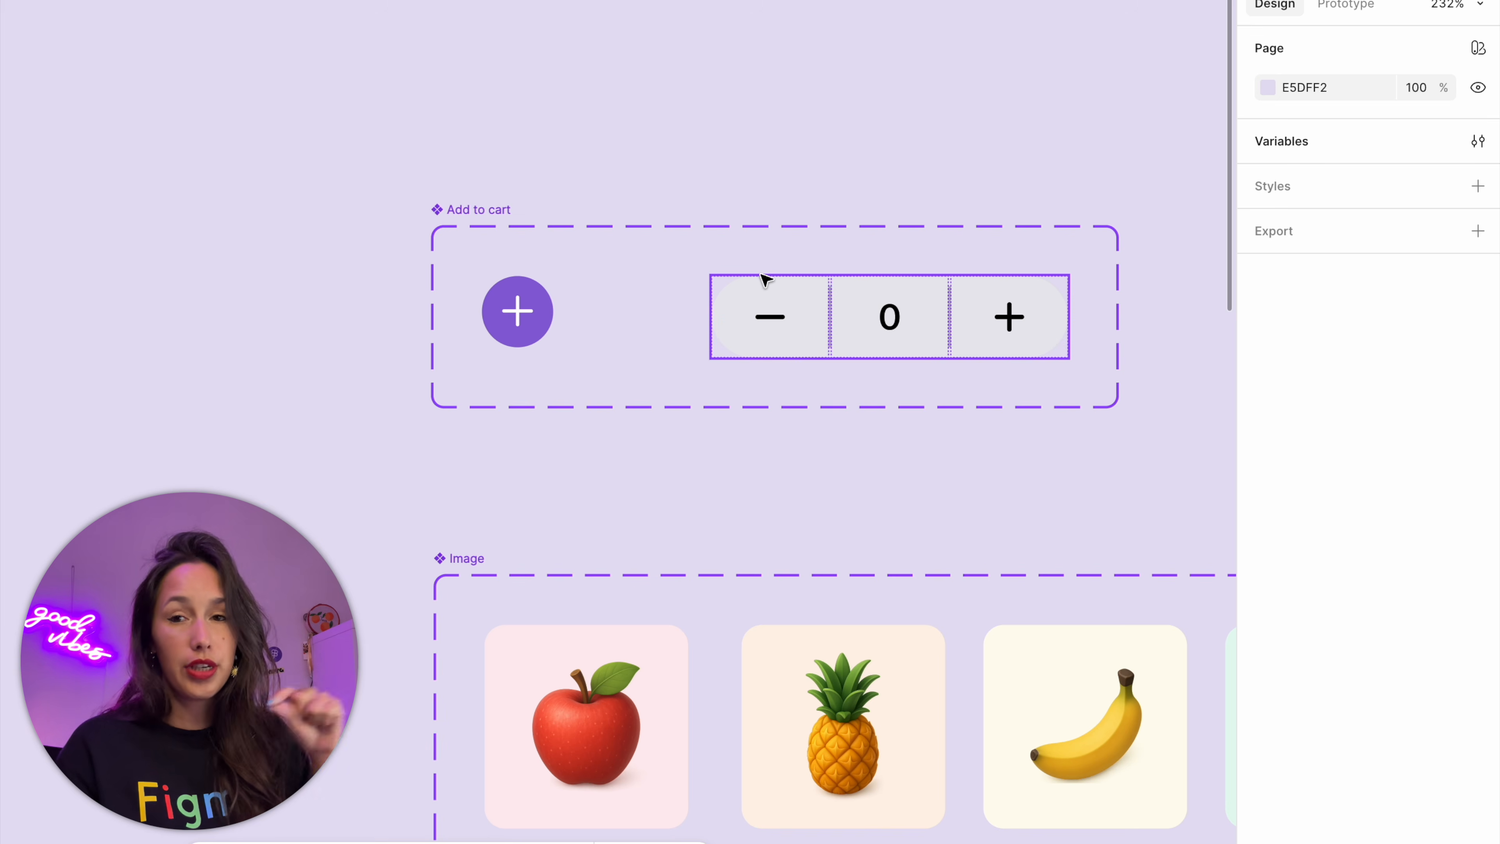
Replace the plus button inside the main Fruit Card with an instance of the Add to cart component's False variant
{"action": "left_click", "coordinate": [518, 311]}
{"action": "key", "text": "super+c"}
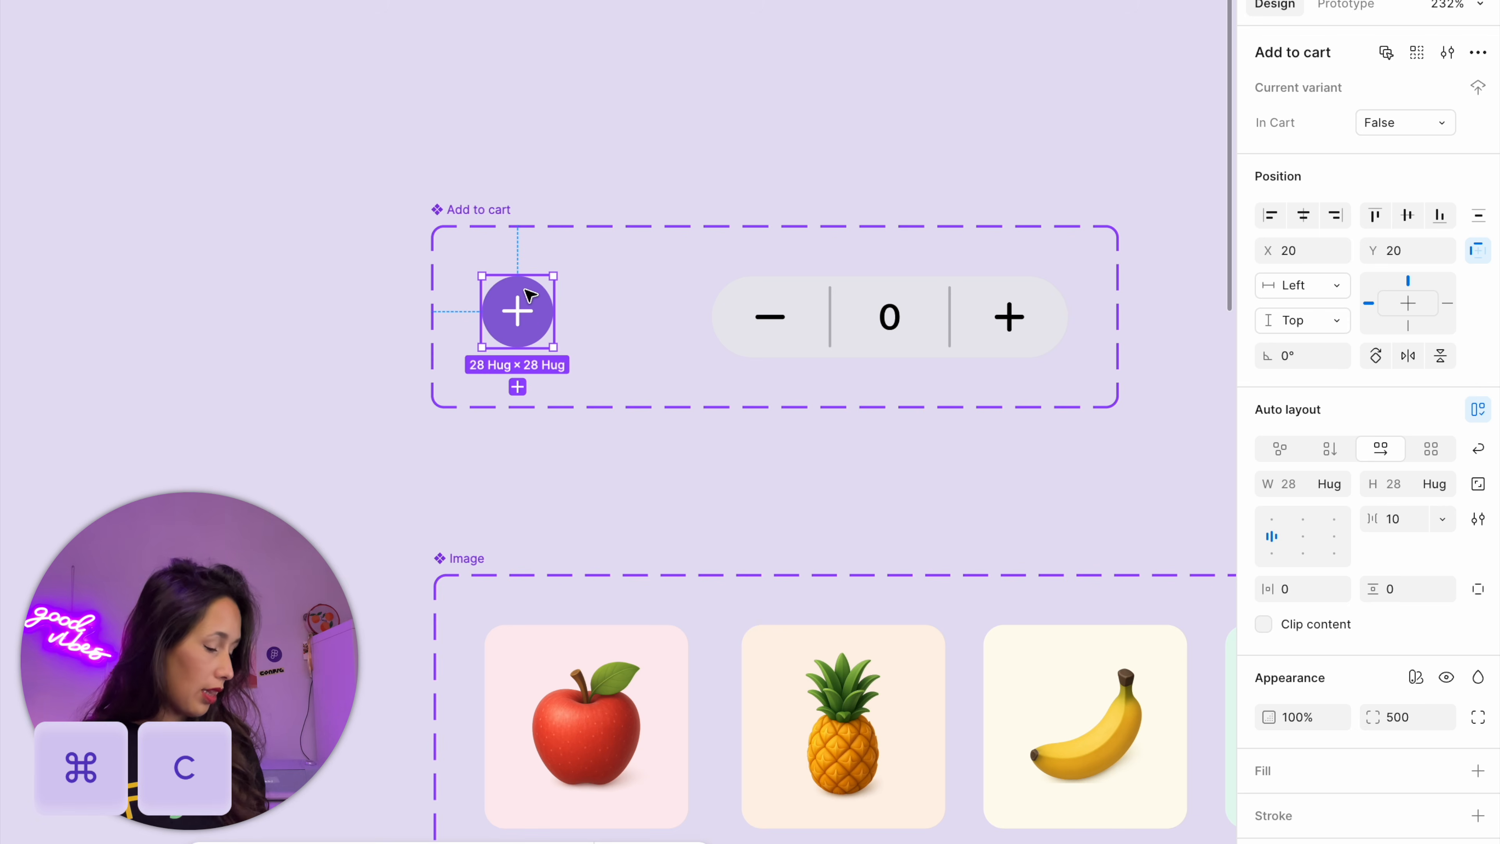
{"action": "scroll", "coordinate": [531, 287], "scroll_direction": "down", "scroll_amount": 2}
{"action": "scroll", "coordinate": [532, 287], "scroll_direction": "down", "scroll_amount": 10}
{"action": "scroll", "coordinate": [619, 318], "scroll_direction": "right", "scroll_amount": 10}
{"action": "left_click", "coordinate": [813, 353]}
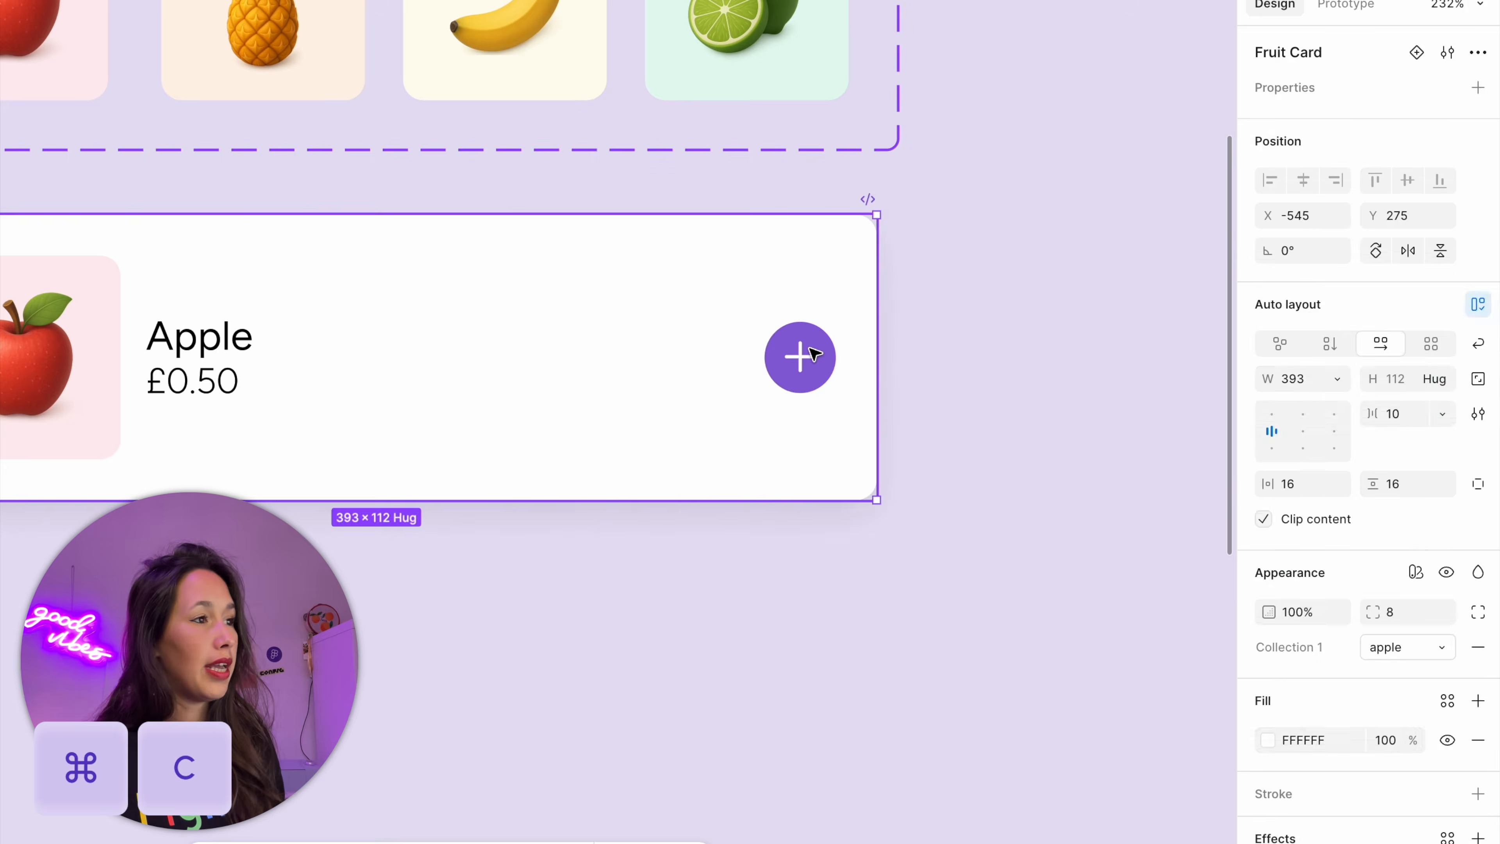
{"action": "left_click", "coordinate": [814, 354]}
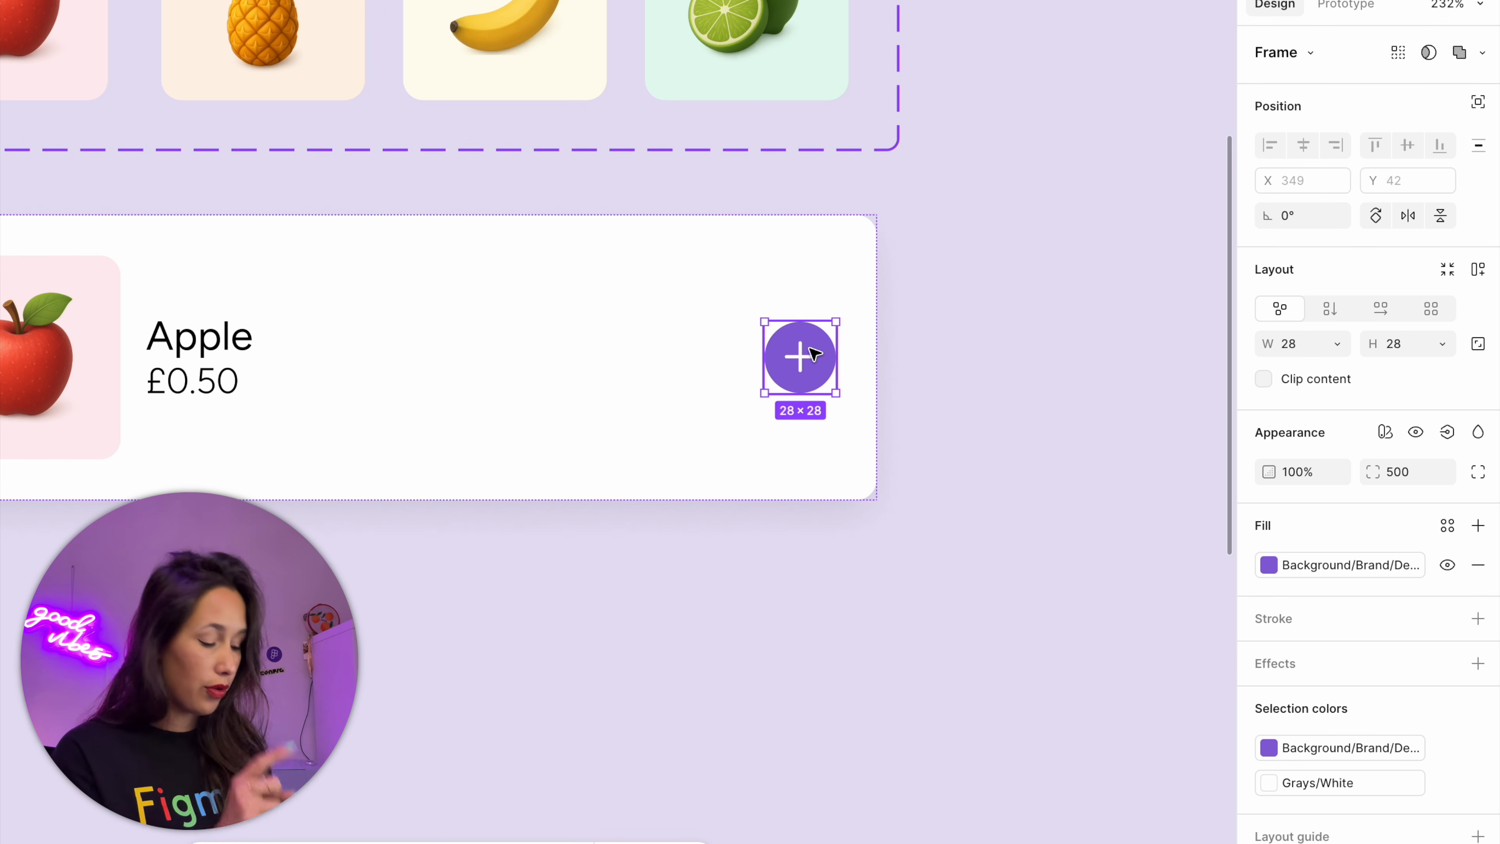
{"action": "key", "text": "super+shift+r"}
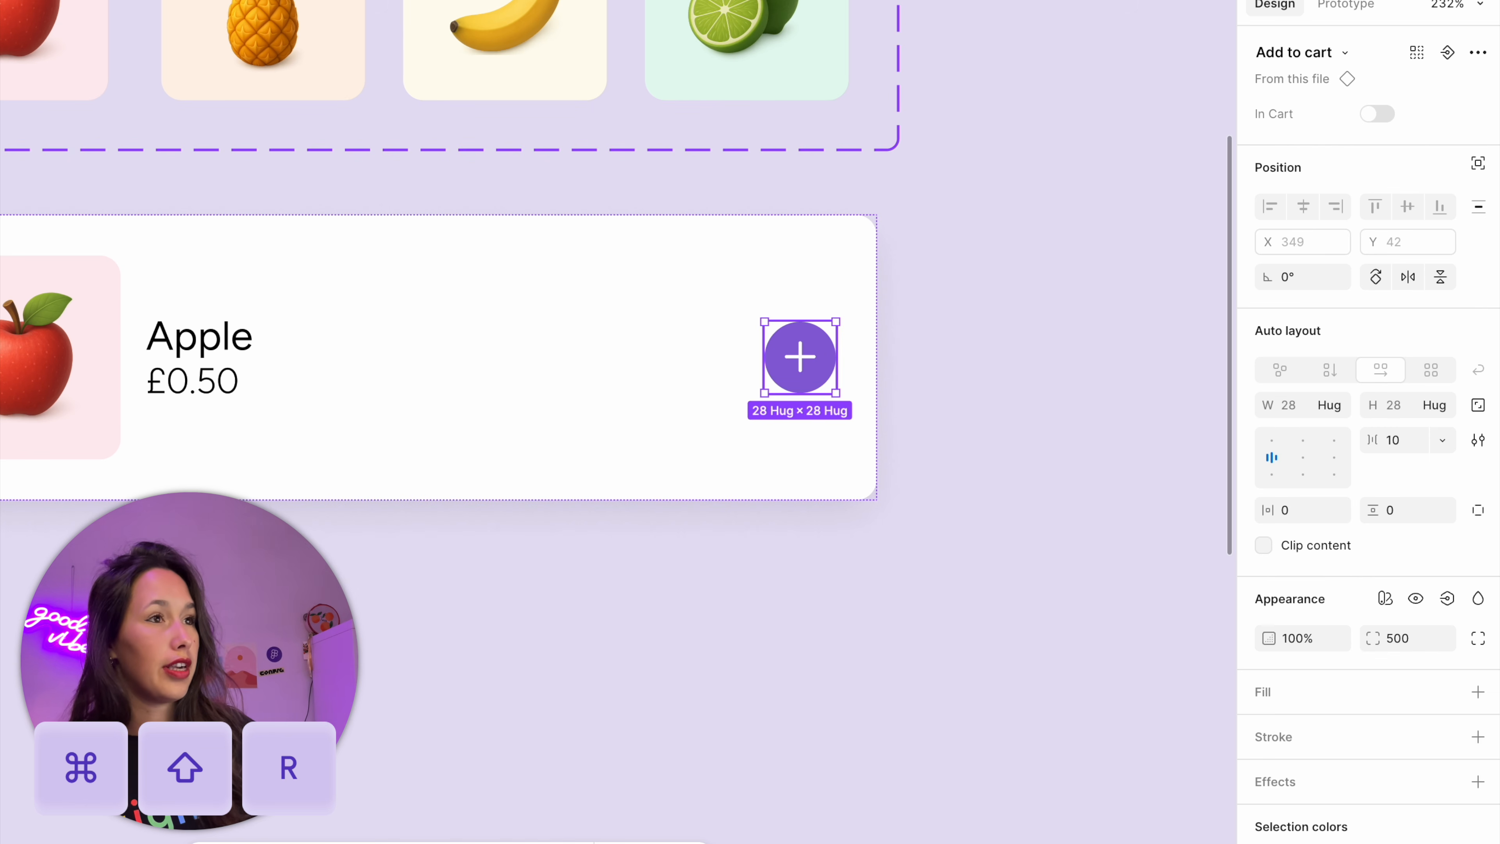
Preview the In Cart property of the Fruit Card's Add to cart instance by switching it on and back off
{"action": "left_click", "coordinate": [1380, 114]}
{"action": "left_click", "coordinate": [1381, 114]}
{"action": "left_click", "coordinate": [1093, 124]}
Give the Add to cart plus variant an On click interaction that sets the product-in-cart variable to true
{"action": "left_click_drag", "start_coordinate": [1083, 125], "coordinate": [464, 228]}
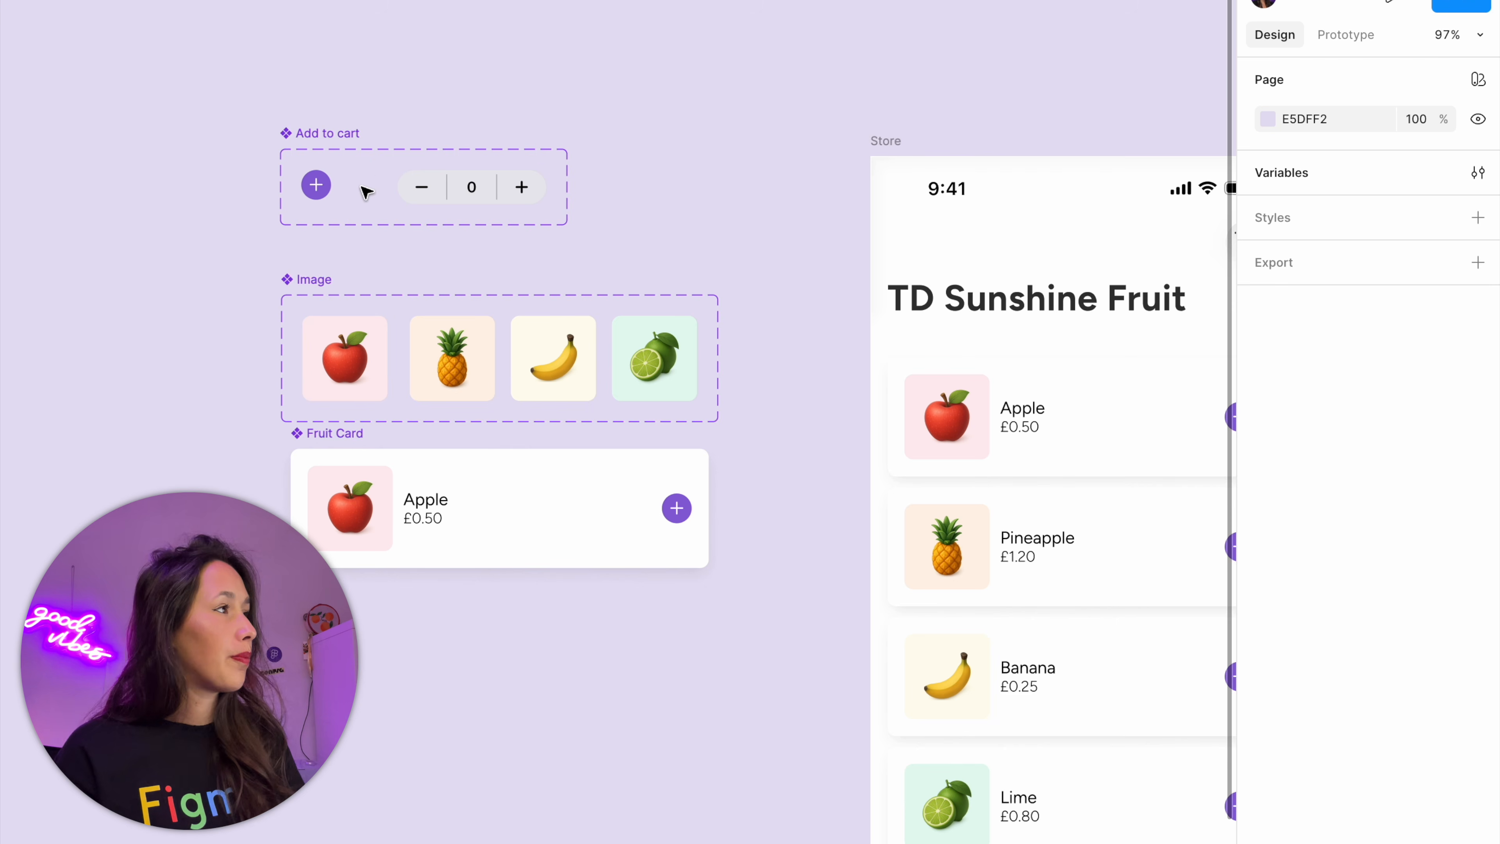
{"action": "left_click", "coordinate": [319, 191]}
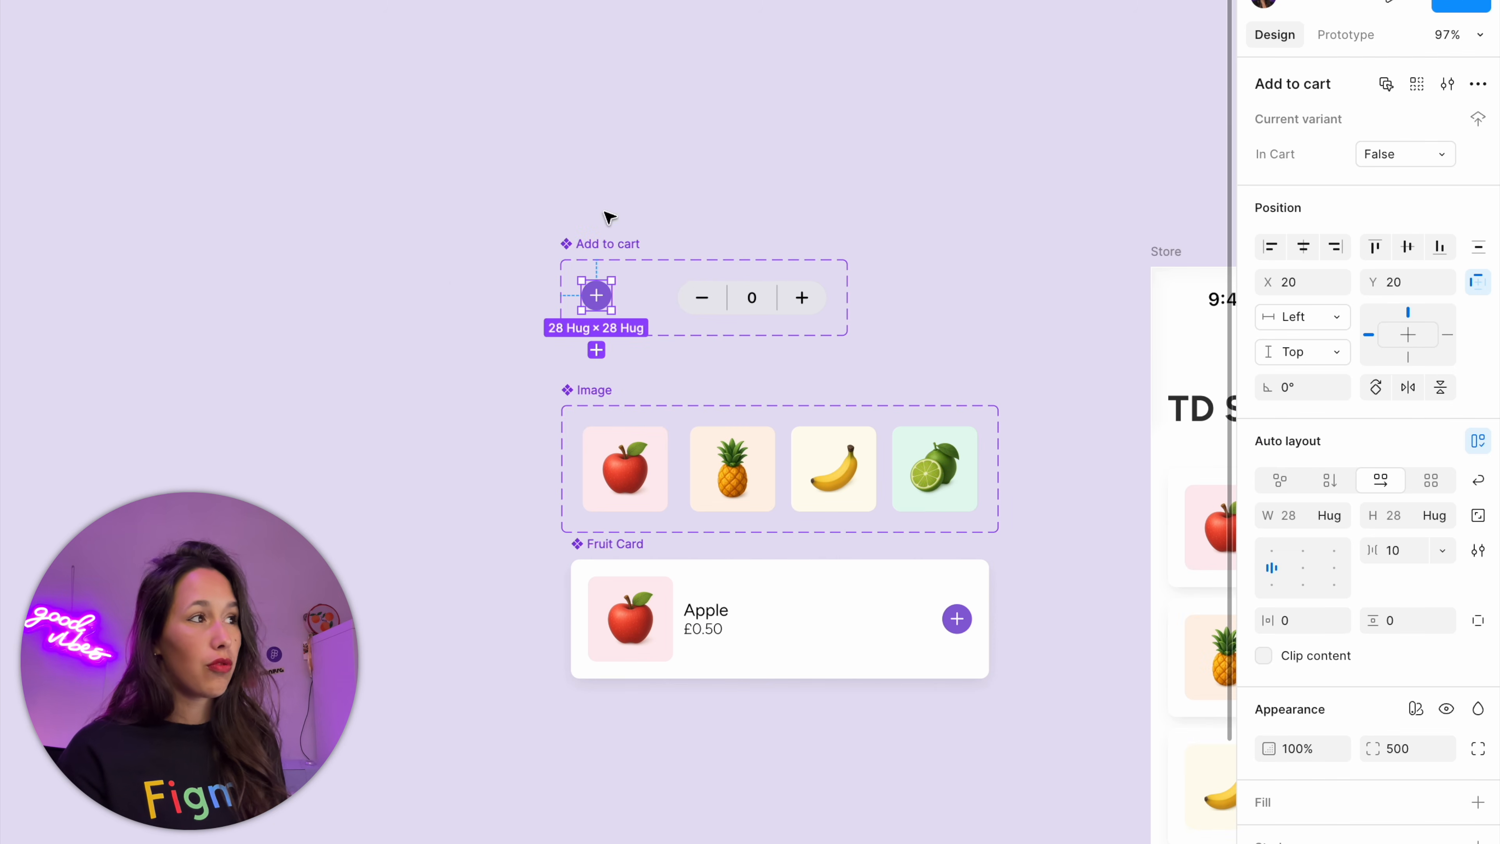
{"action": "scroll", "coordinate": [602, 279], "scroll_direction": "up", "scroll_amount": 5}
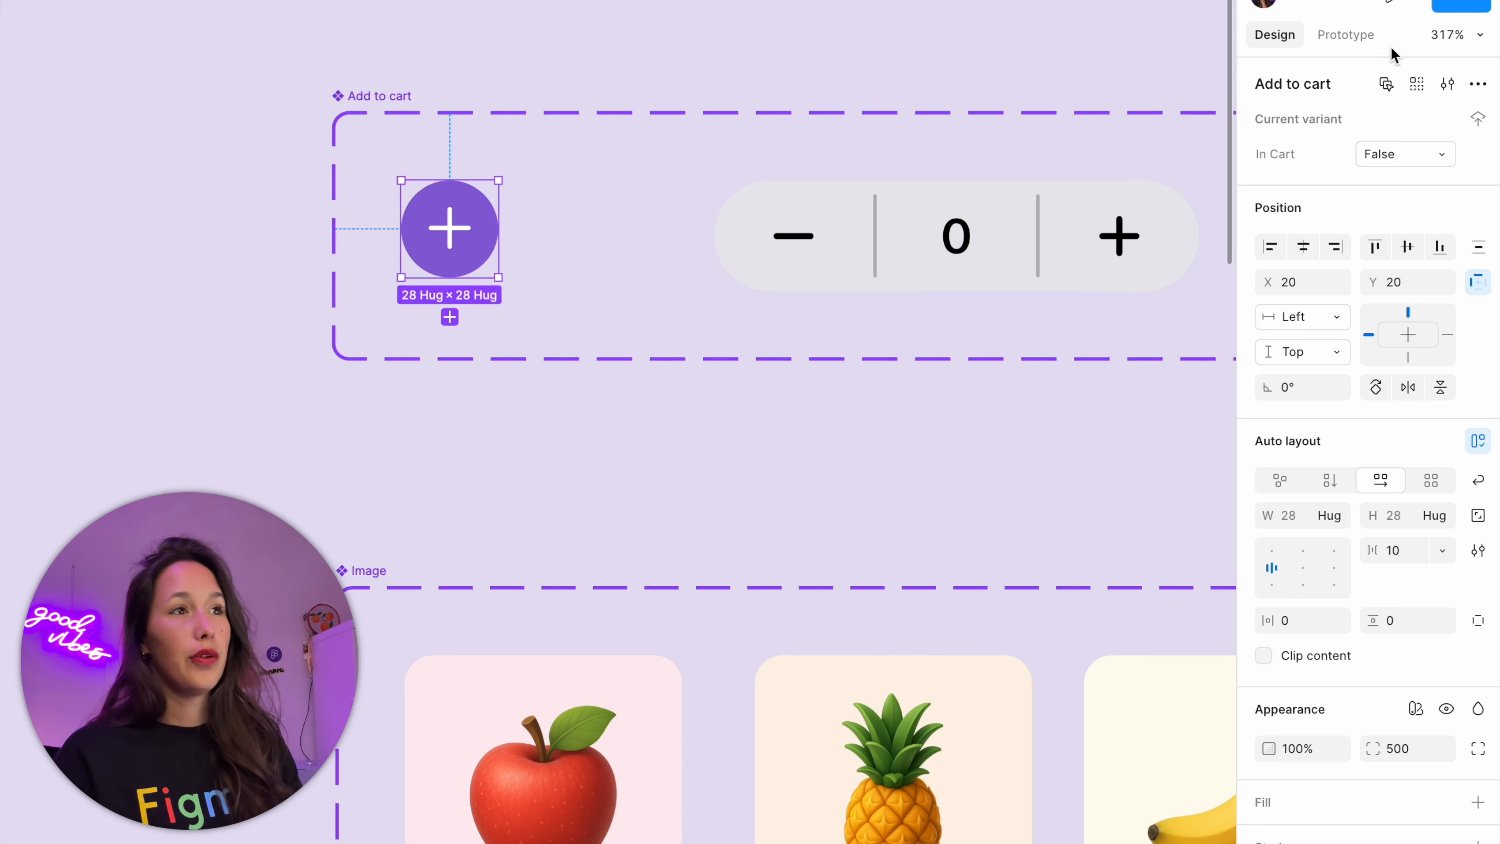
{"action": "left_click", "coordinate": [1358, 45]}
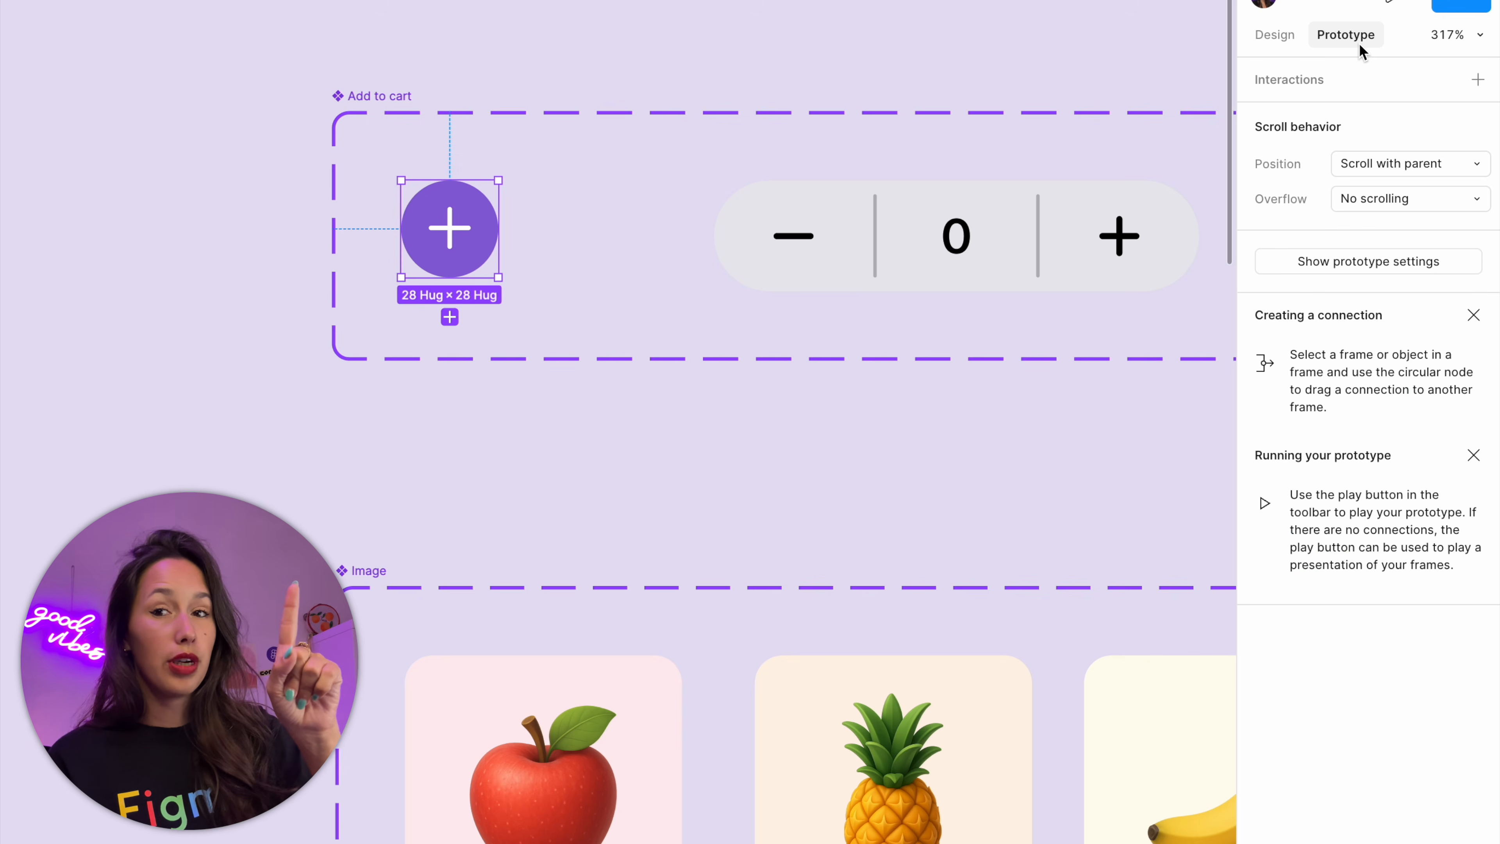
{"action": "left_click", "coordinate": [1478, 81]}
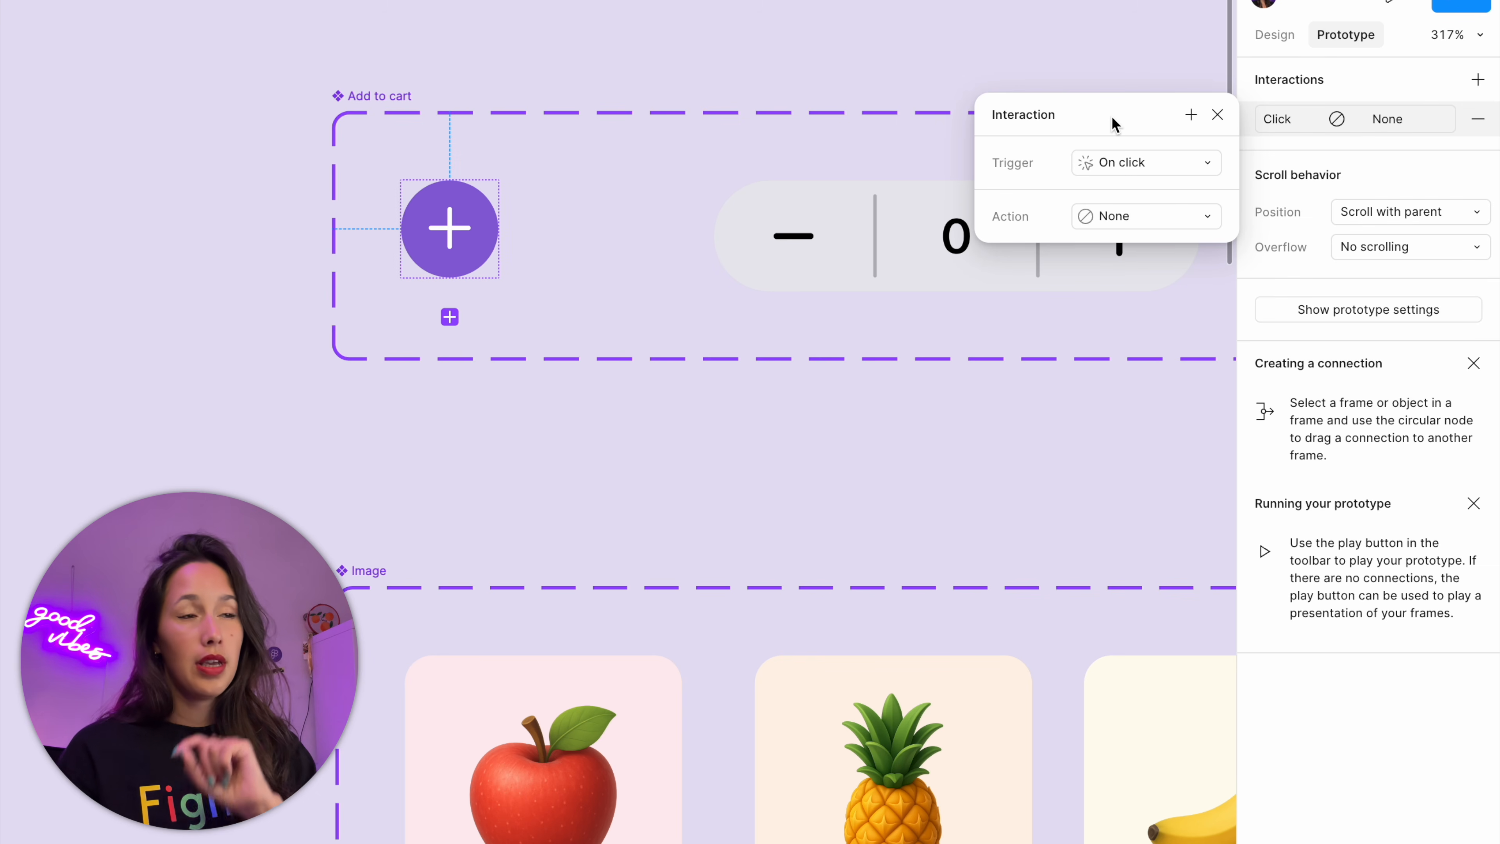
{"action": "left_click", "coordinate": [1192, 212]}
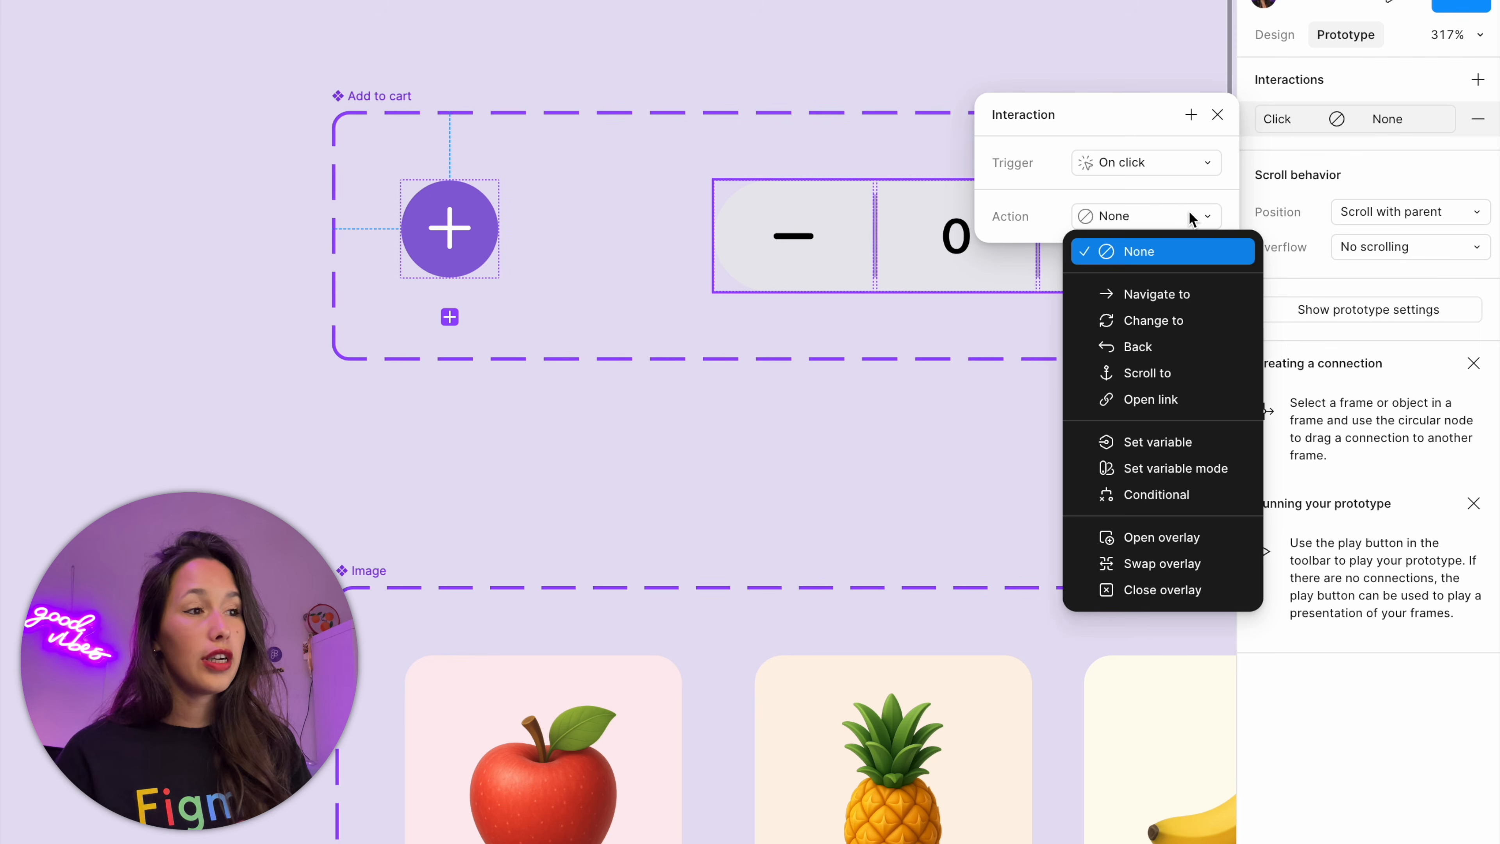
{"action": "left_click", "coordinate": [1180, 444]}
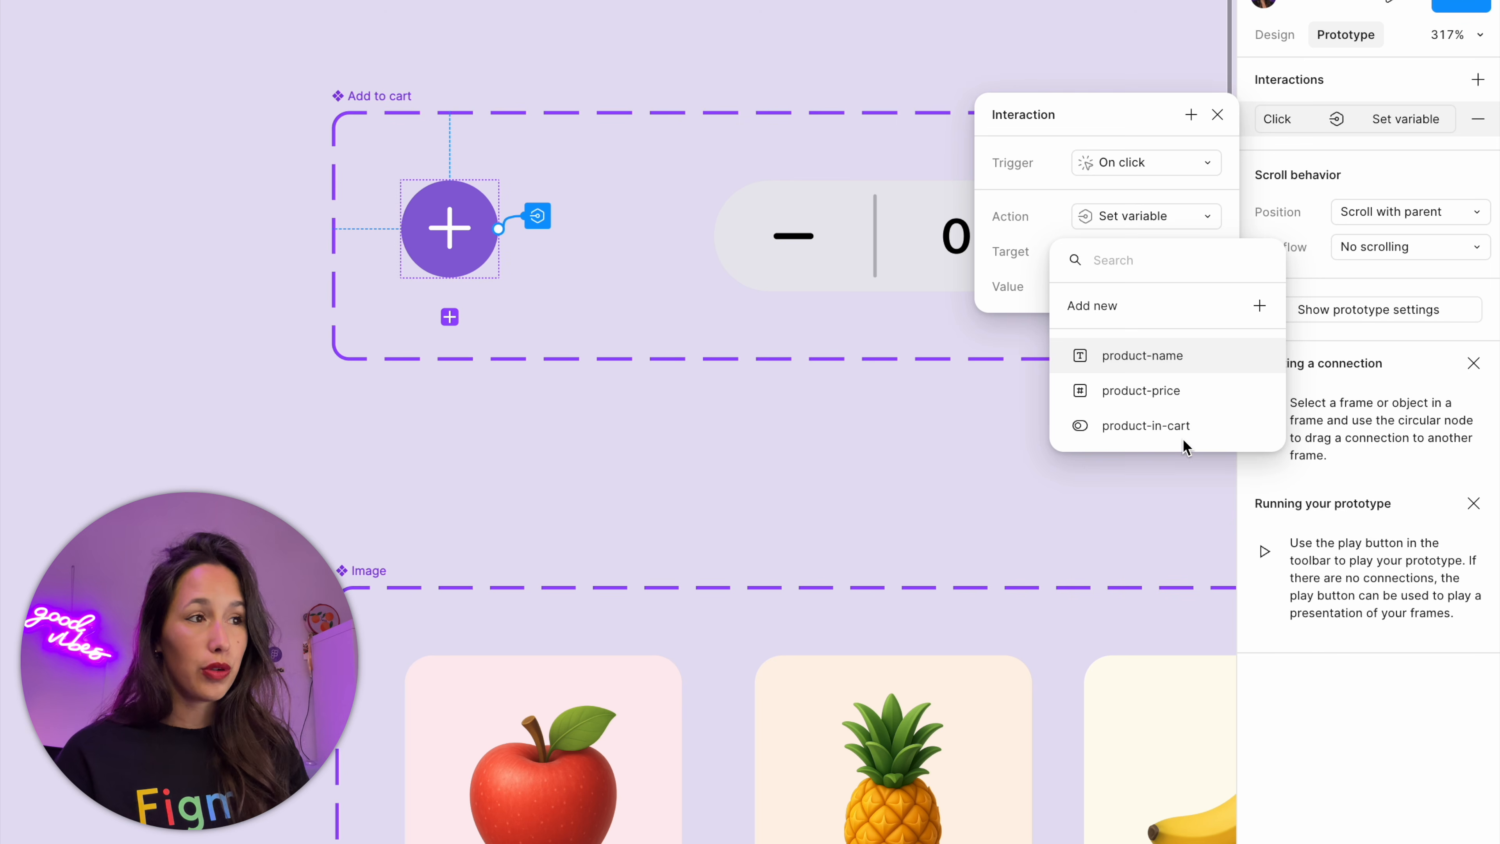
{"action": "left_click", "coordinate": [1186, 427]}
{"action": "left_click", "coordinate": [1192, 392]}
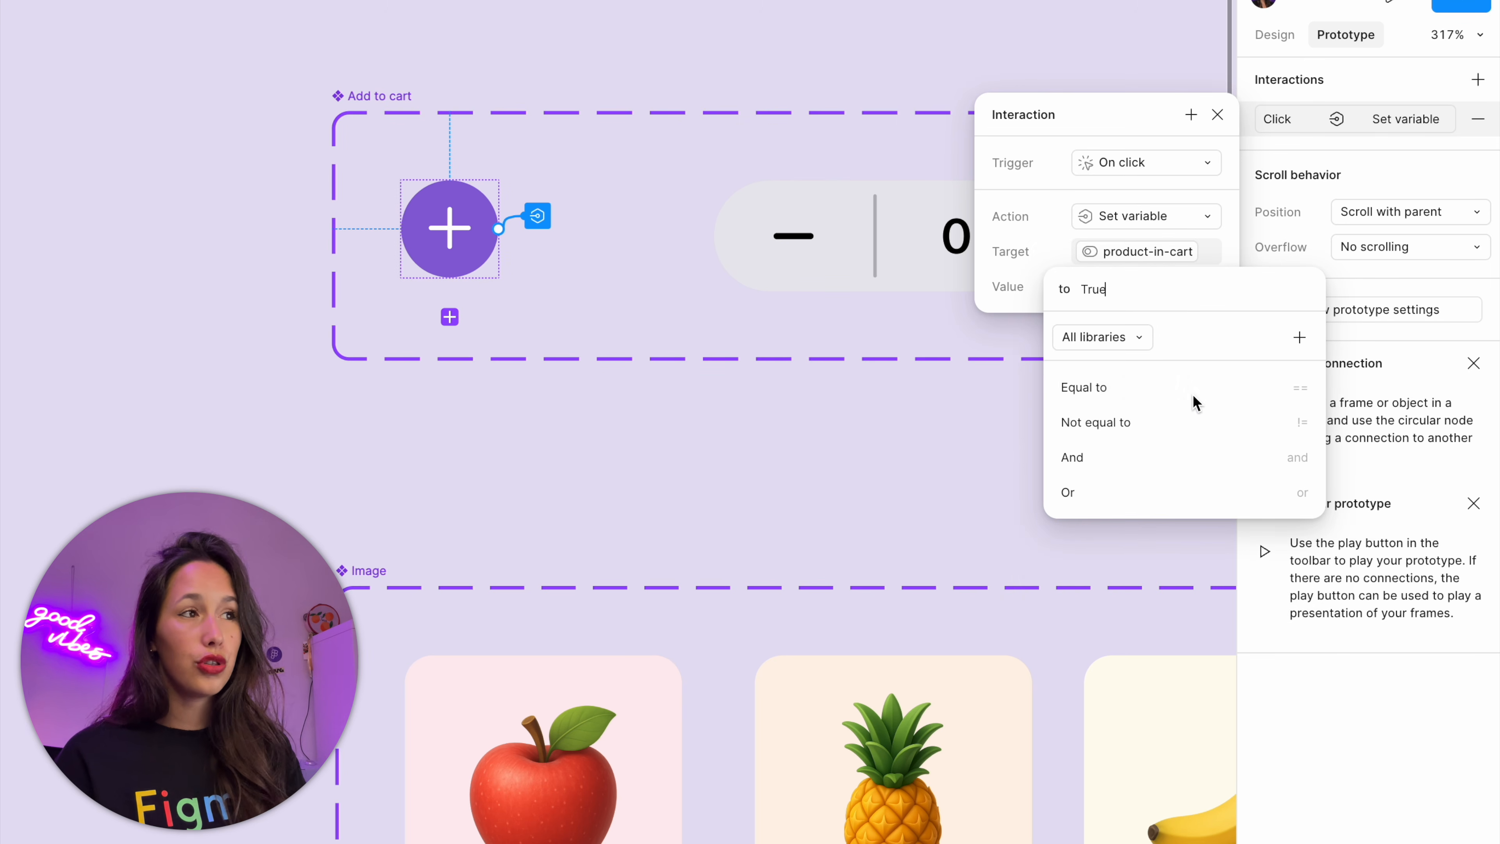
{"action": "left_click", "coordinate": [1051, 179]}
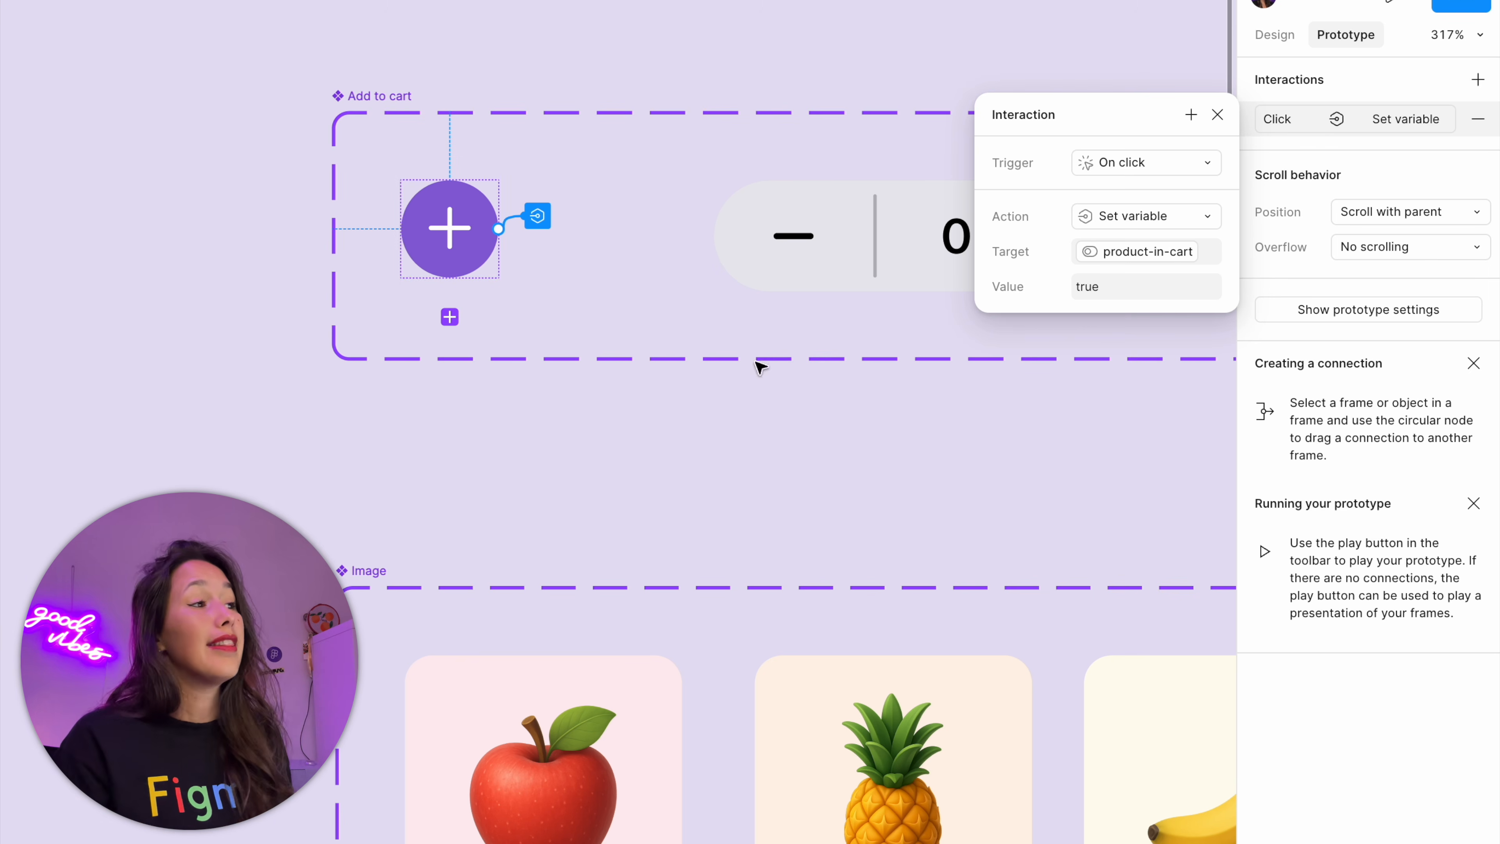
{"action": "left_click", "coordinate": [812, 403]}
Bind the In Cart property of the Add to cart instance in the main Fruit Card to the product-in-cart variable
{"action": "left_click_drag", "start_coordinate": [820, 409], "coordinate": [343, 182]}
{"action": "scroll", "coordinate": [397, 175], "scroll_direction": "down", "scroll_amount": 6}
{"action": "left_click_drag", "start_coordinate": [911, 361], "coordinate": [715, 300]}
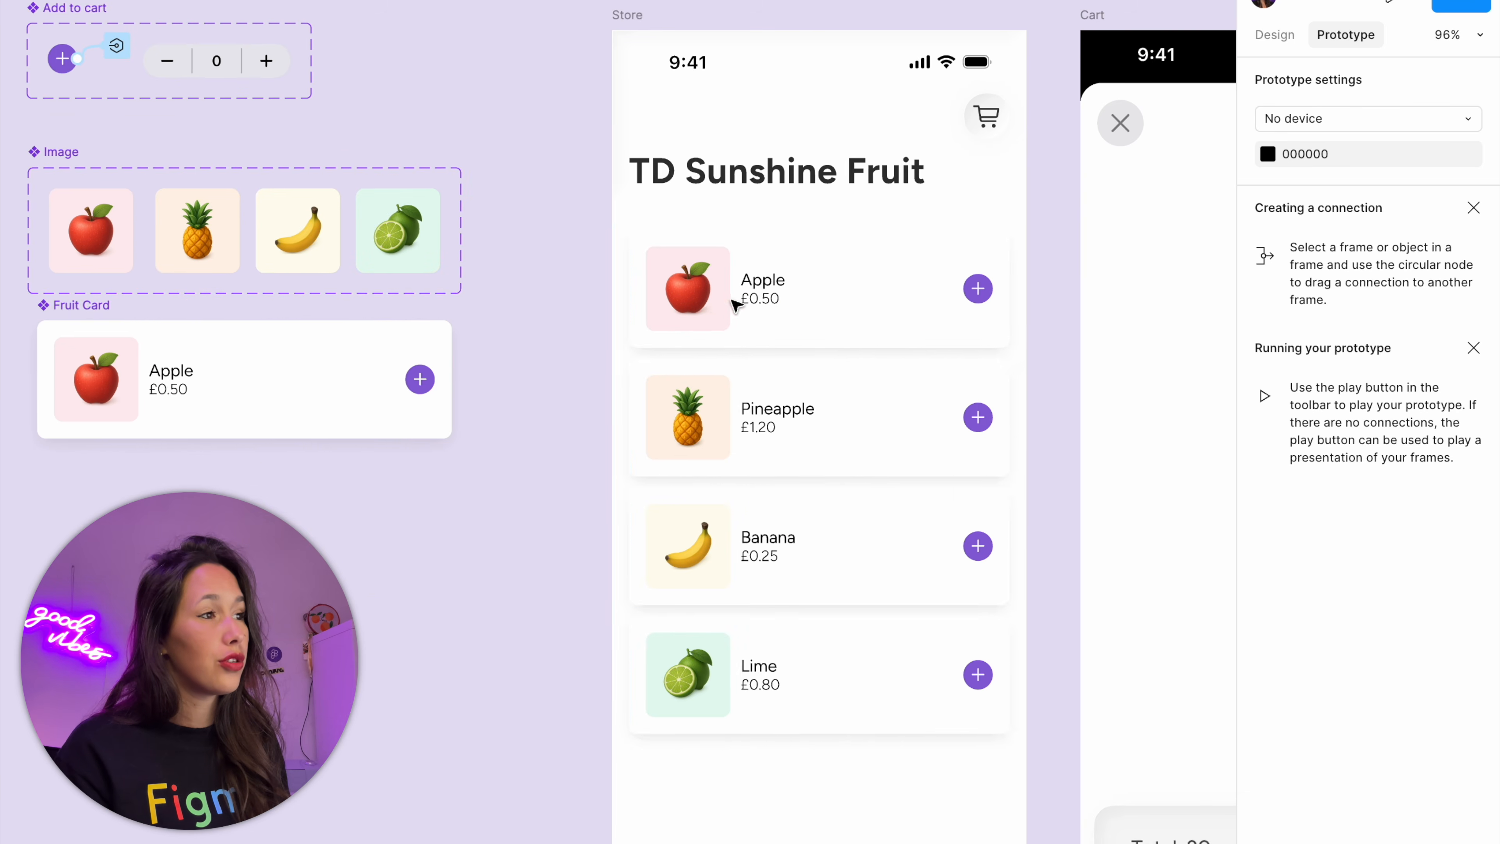
{"action": "left_click", "coordinate": [408, 384]}
{"action": "double_click", "coordinate": [415, 385]}
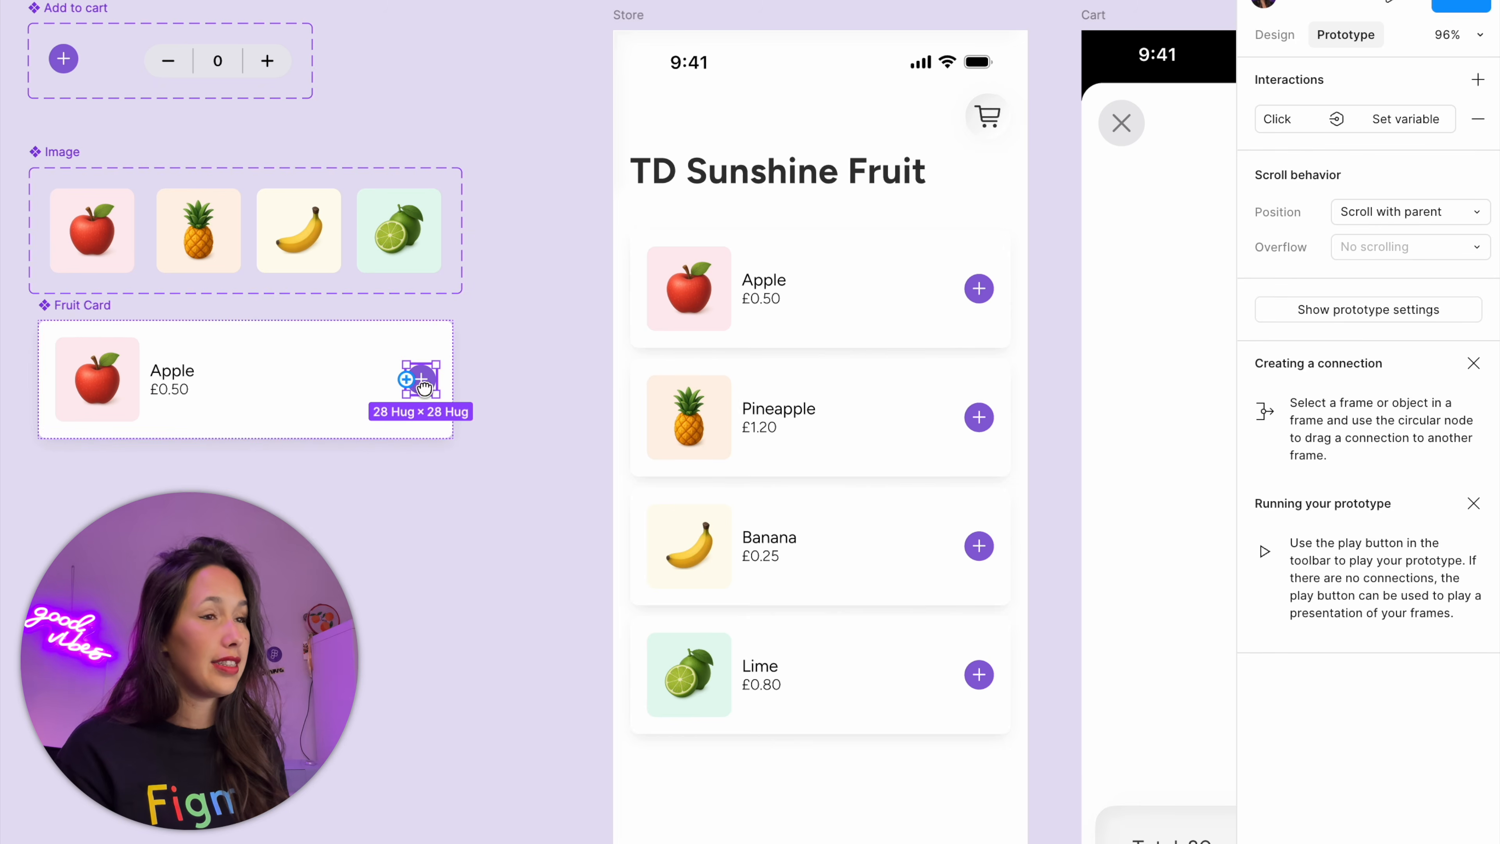
{"action": "left_click_drag", "start_coordinate": [420, 390], "coordinate": [795, 478]}
{"action": "left_click", "coordinate": [1289, 46]}
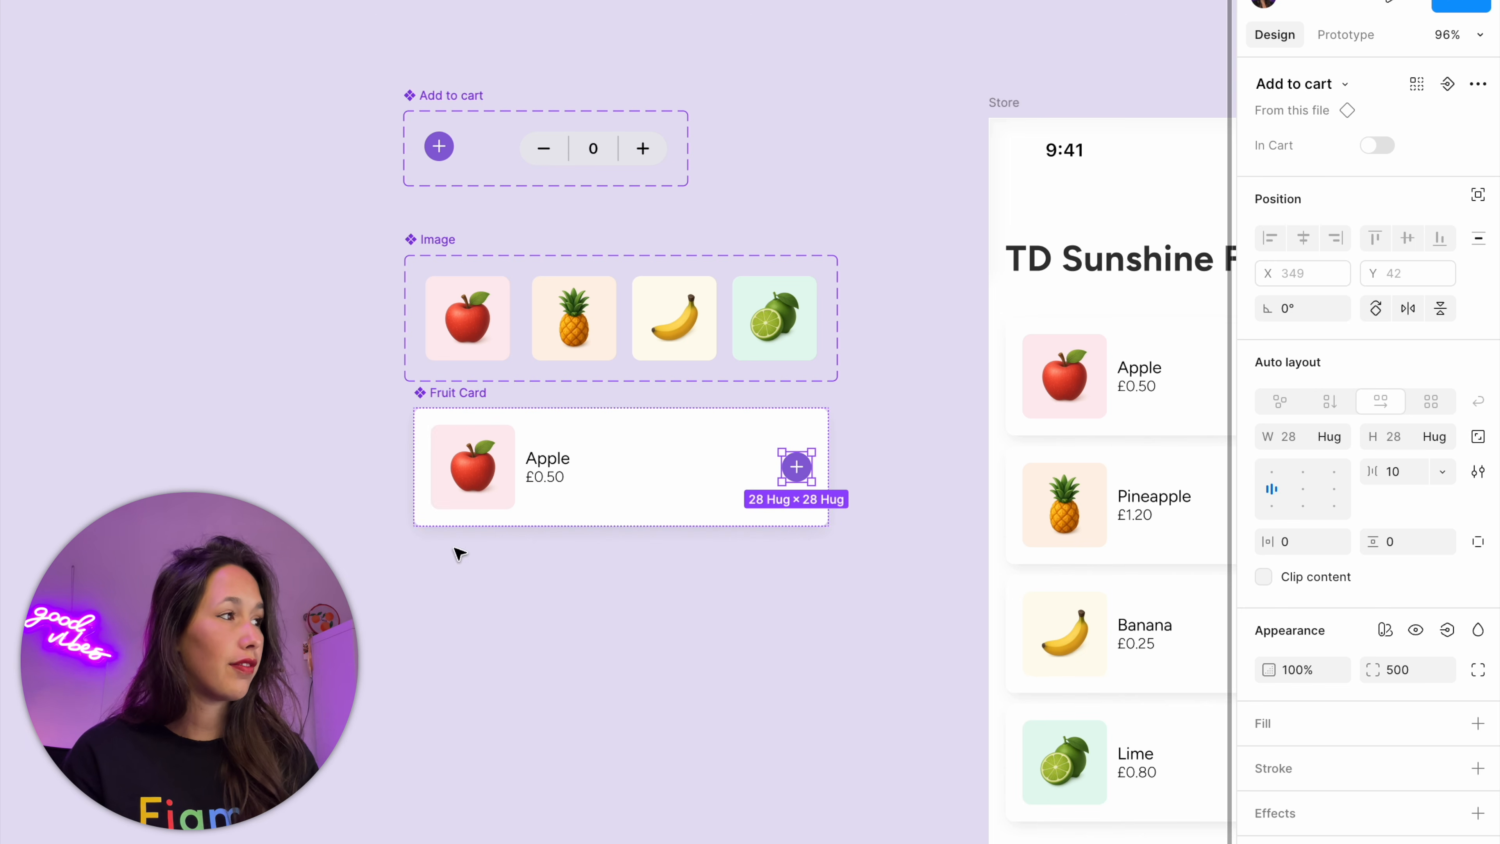
{"action": "left_click", "coordinate": [1478, 146]}
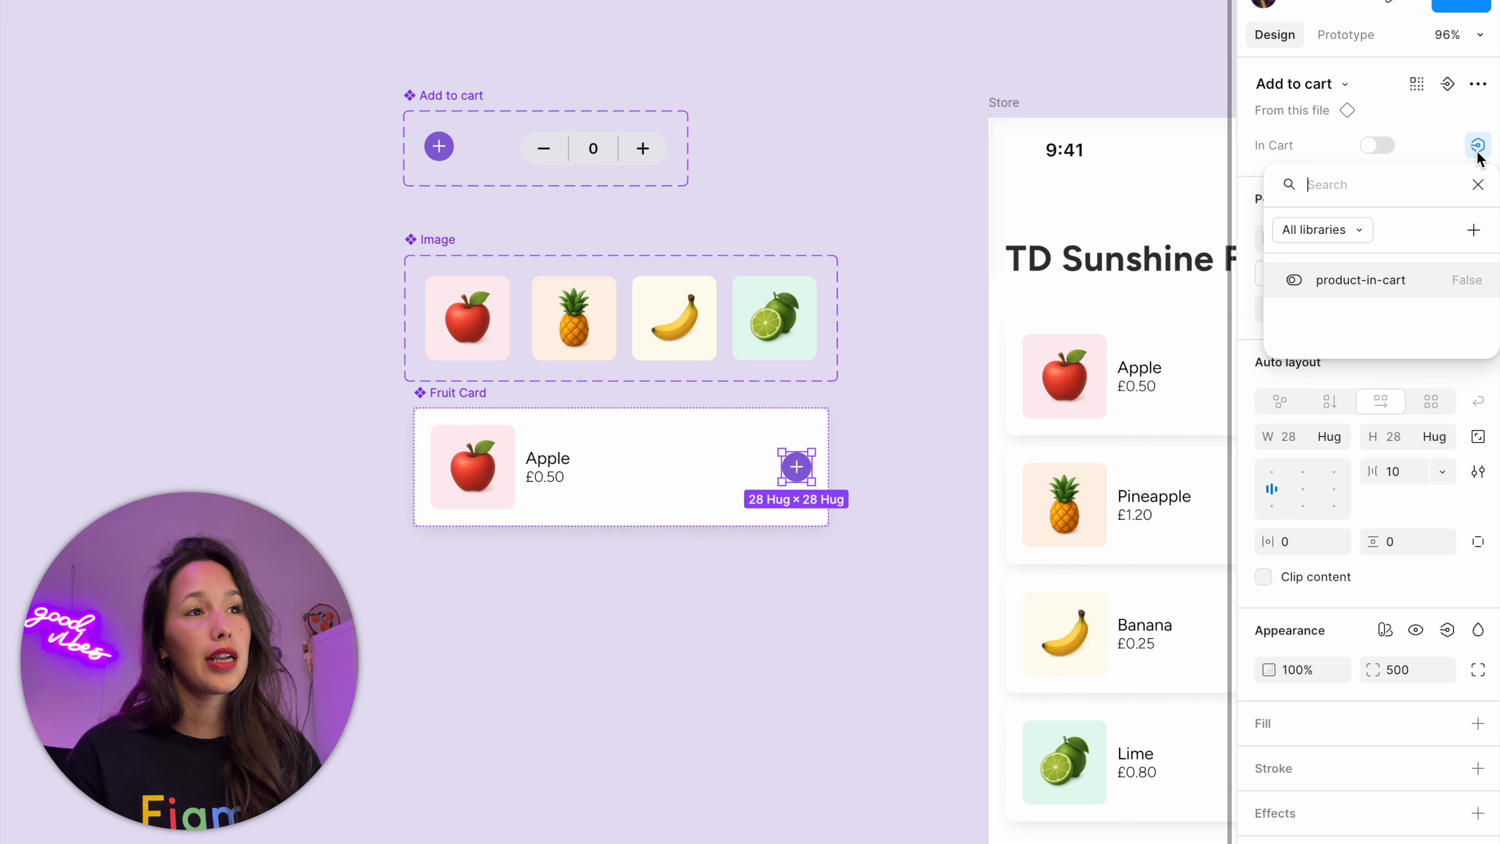
{"action": "left_click", "coordinate": [1417, 280]}
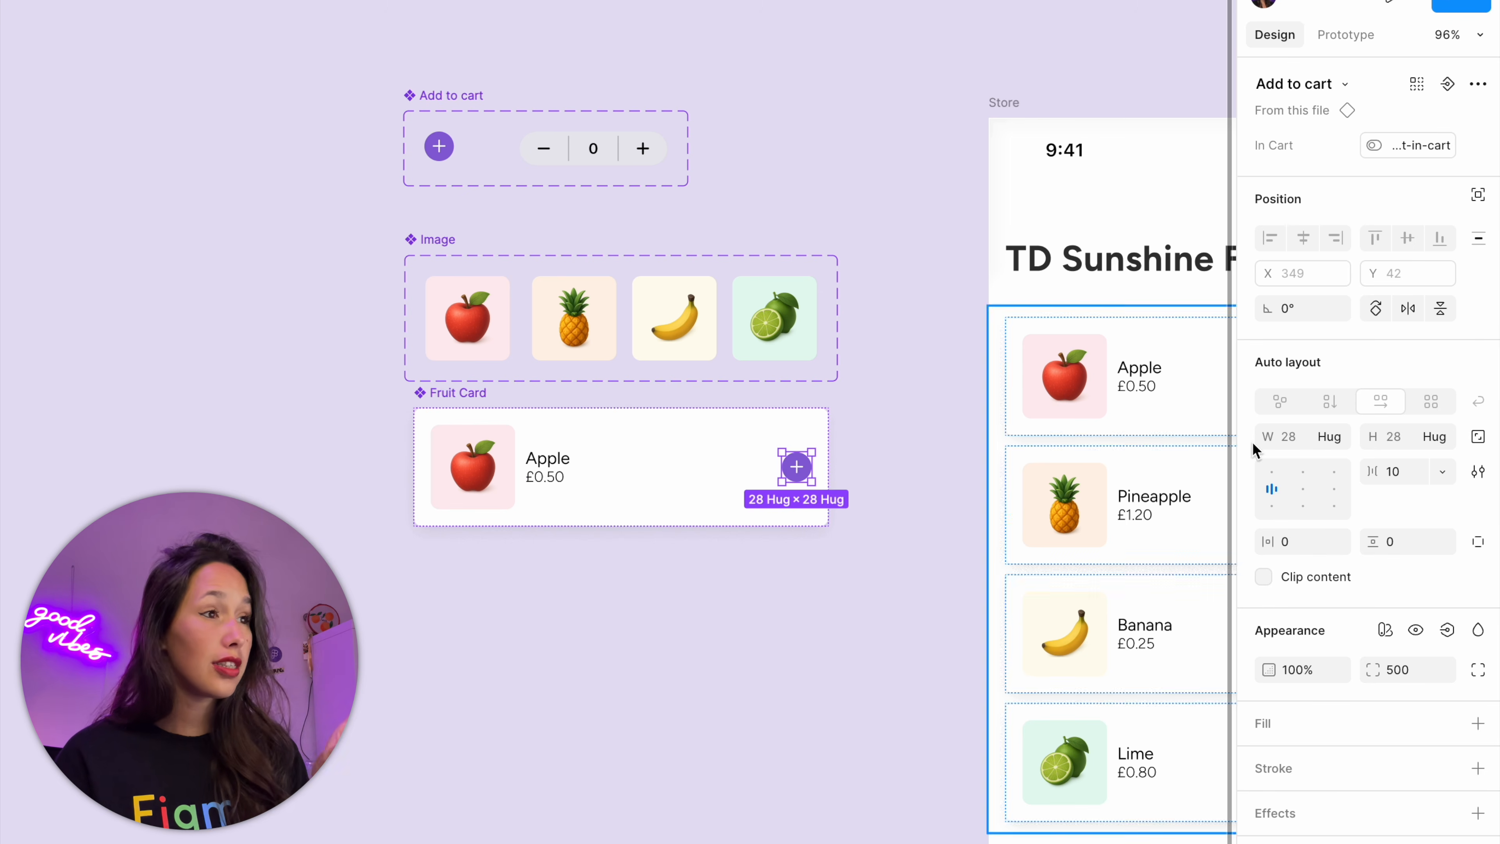
Check which variables the Image and Add to cart instances in the main Fruit Card are bound to
{"action": "left_click", "coordinate": [452, 448]}
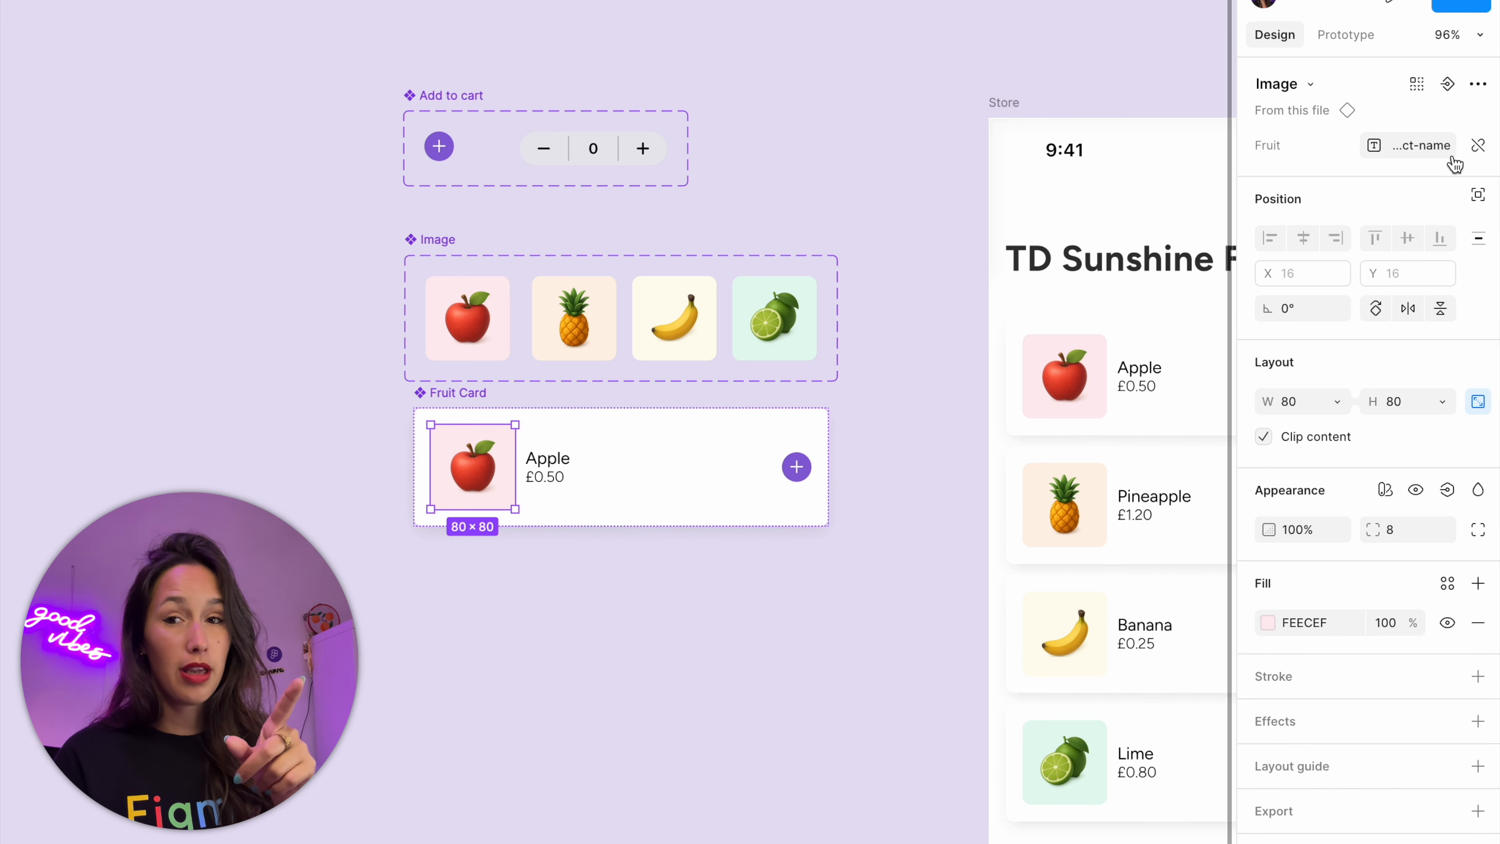
{"action": "left_click", "coordinate": [798, 468]}
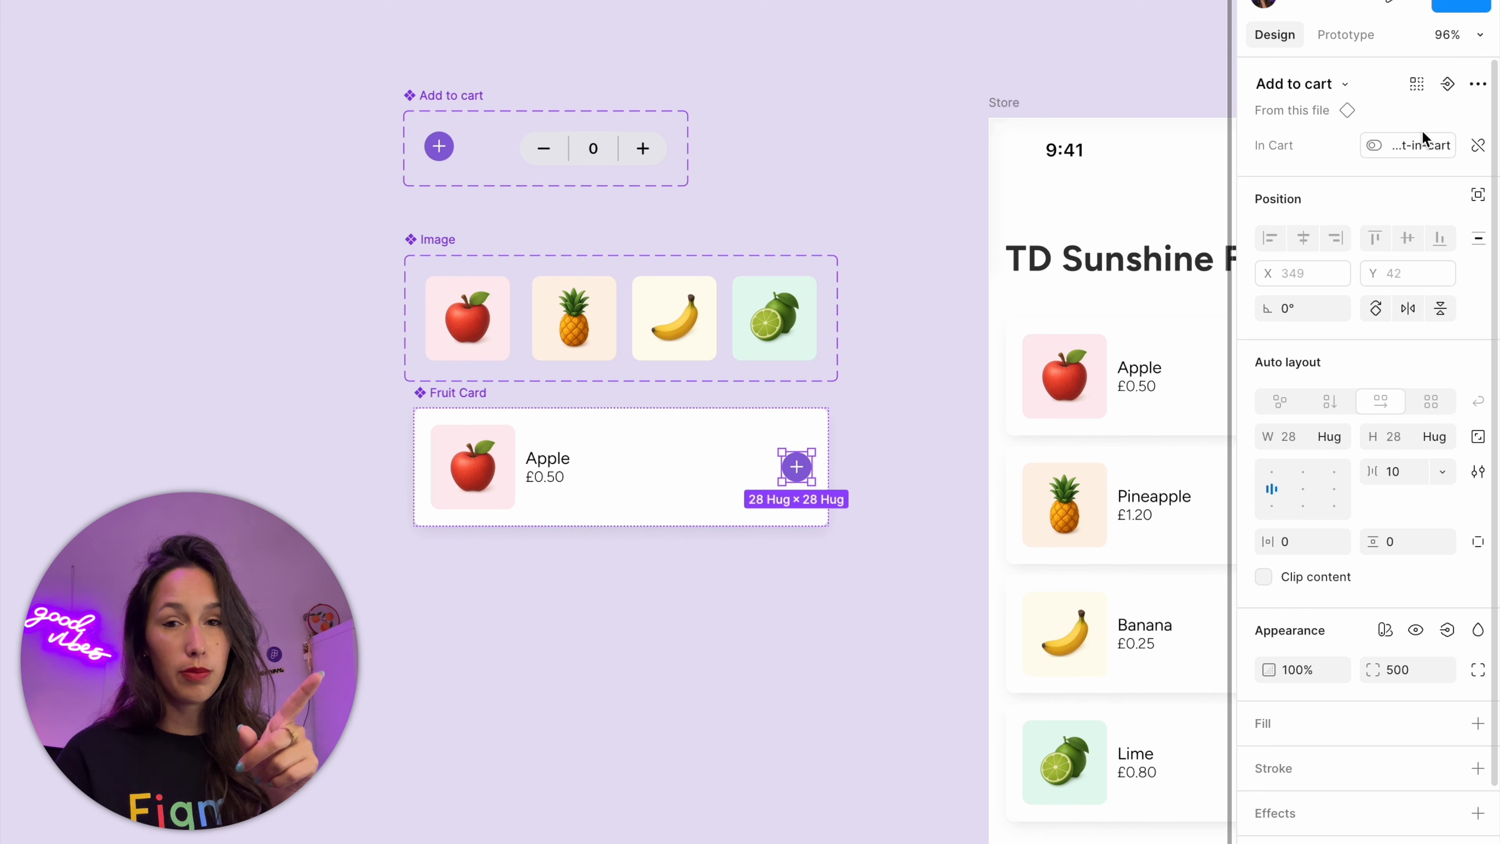
{"action": "left_click", "coordinate": [1067, 91]}
Open an inline preview of the Store frame and move the preview window clear of the components
{"action": "left_click_drag", "start_coordinate": [1151, 64], "coordinate": [826, 0]}
{"action": "left_click", "coordinate": [711, 18]}
{"action": "scroll", "coordinate": [712, 21], "scroll_direction": "down", "scroll_amount": 3}
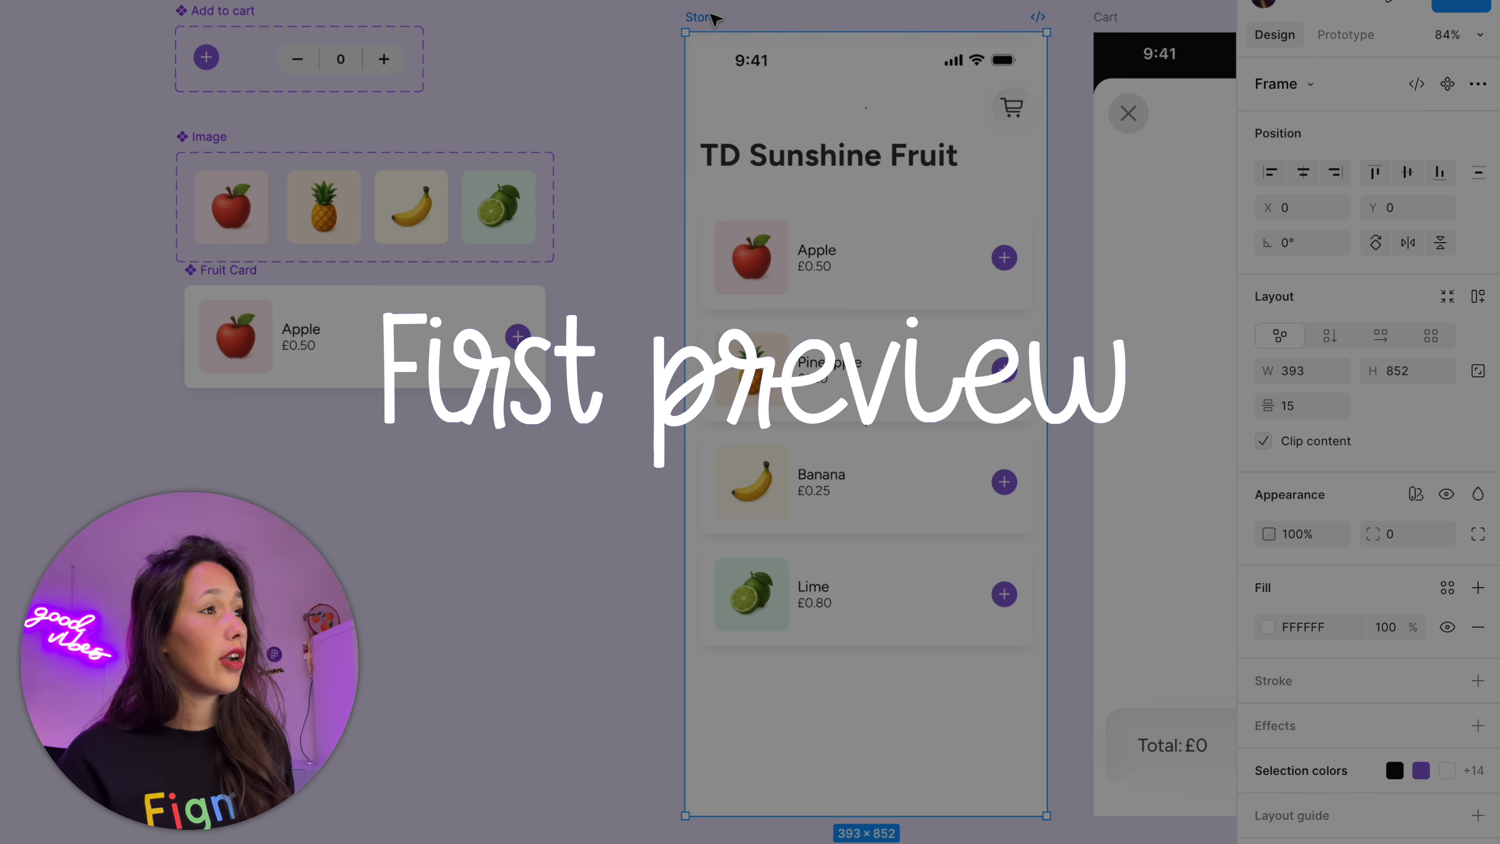
{"action": "key", "text": "shift+space"}
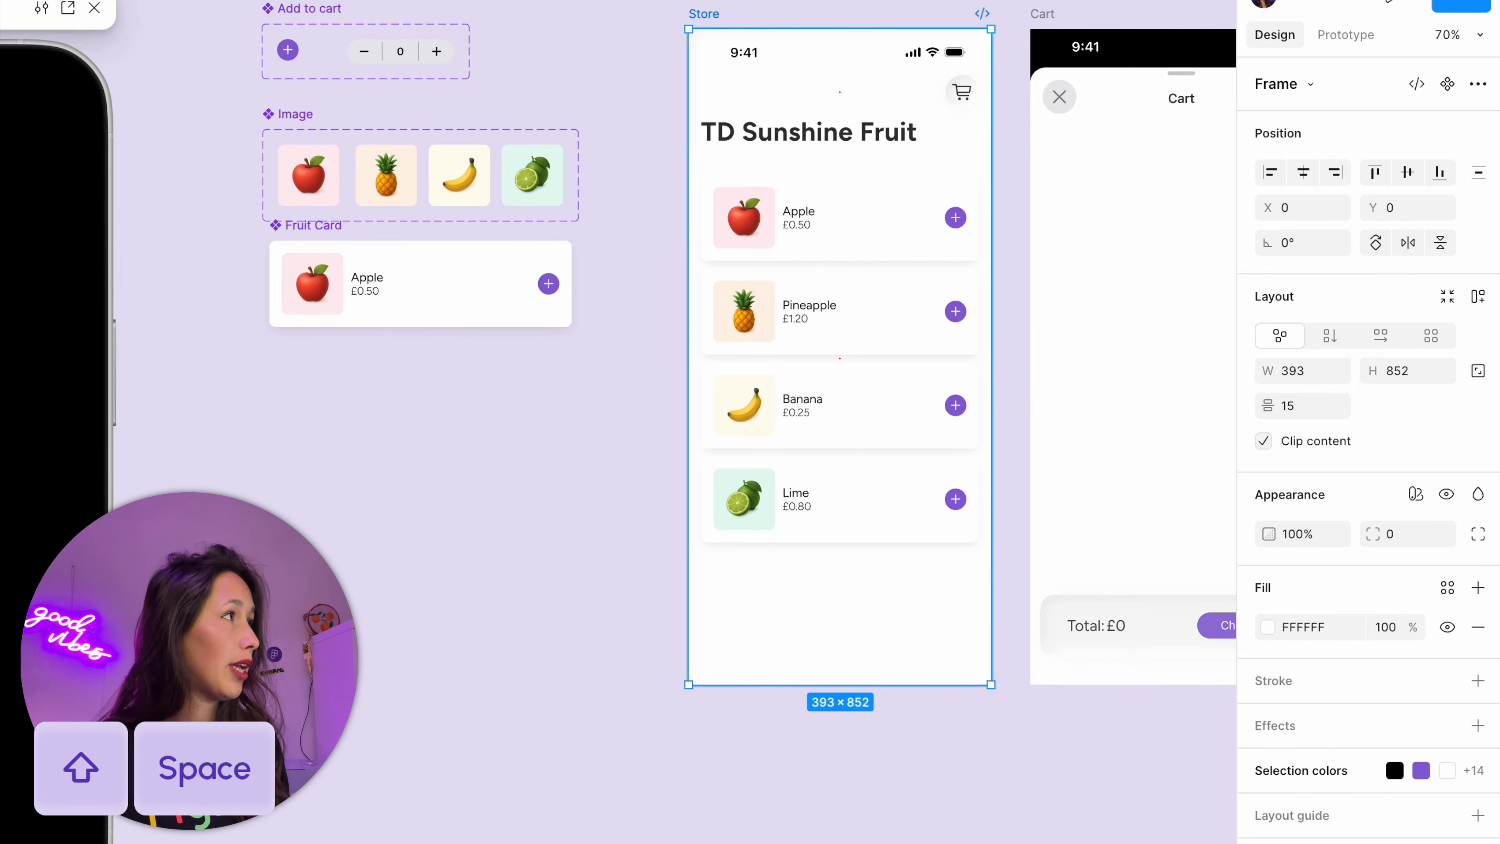
{"action": "left_click_drag", "start_coordinate": [92, 19], "coordinate": [1135, 1]}
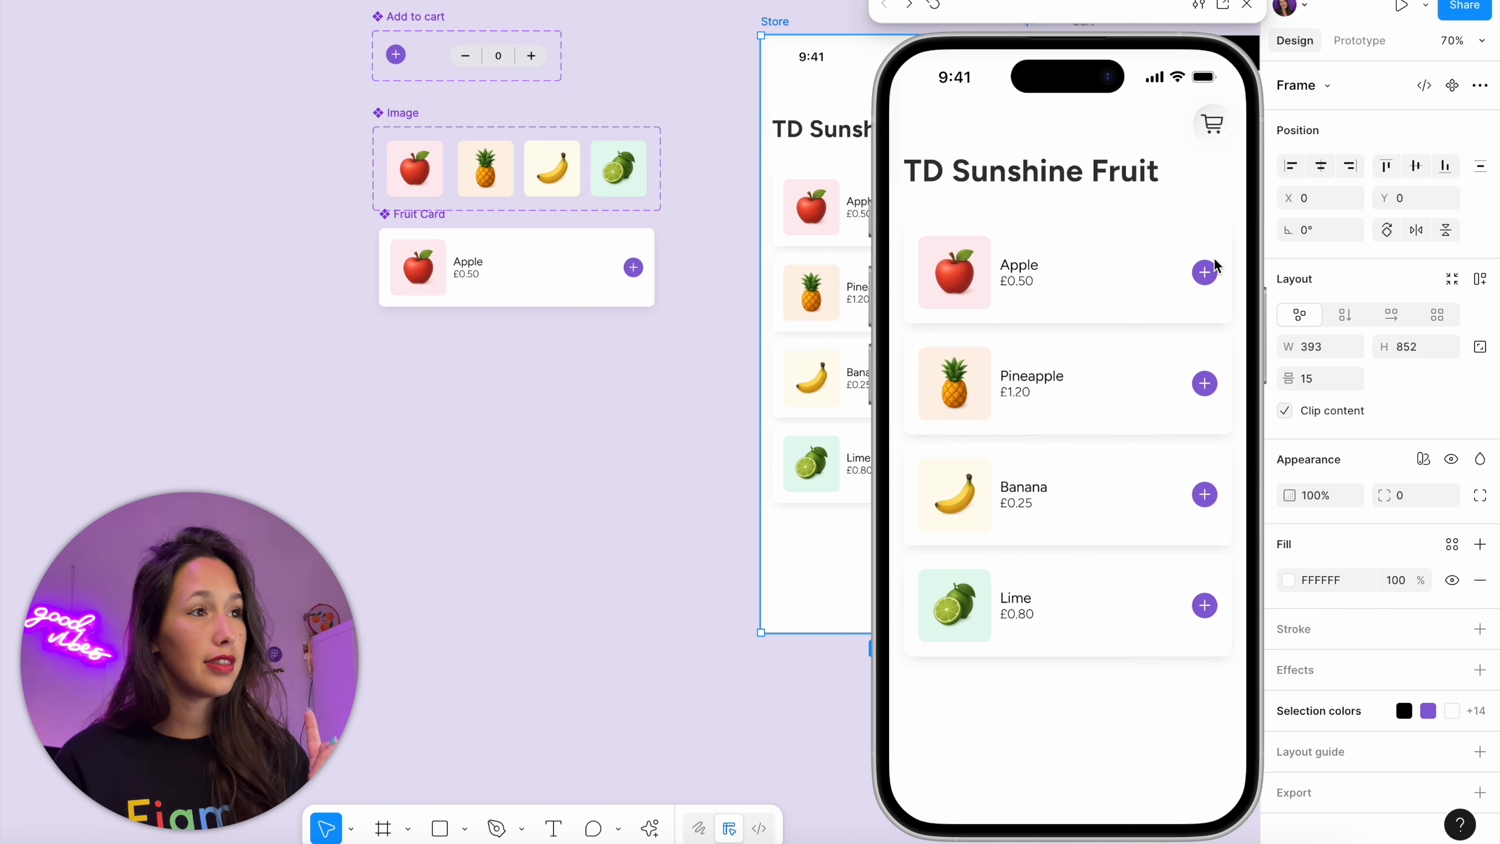
Test the plus buttons of Apple, Banana, Pineapple and Lime in the Store preview
{"action": "left_click", "coordinate": [1207, 273]}
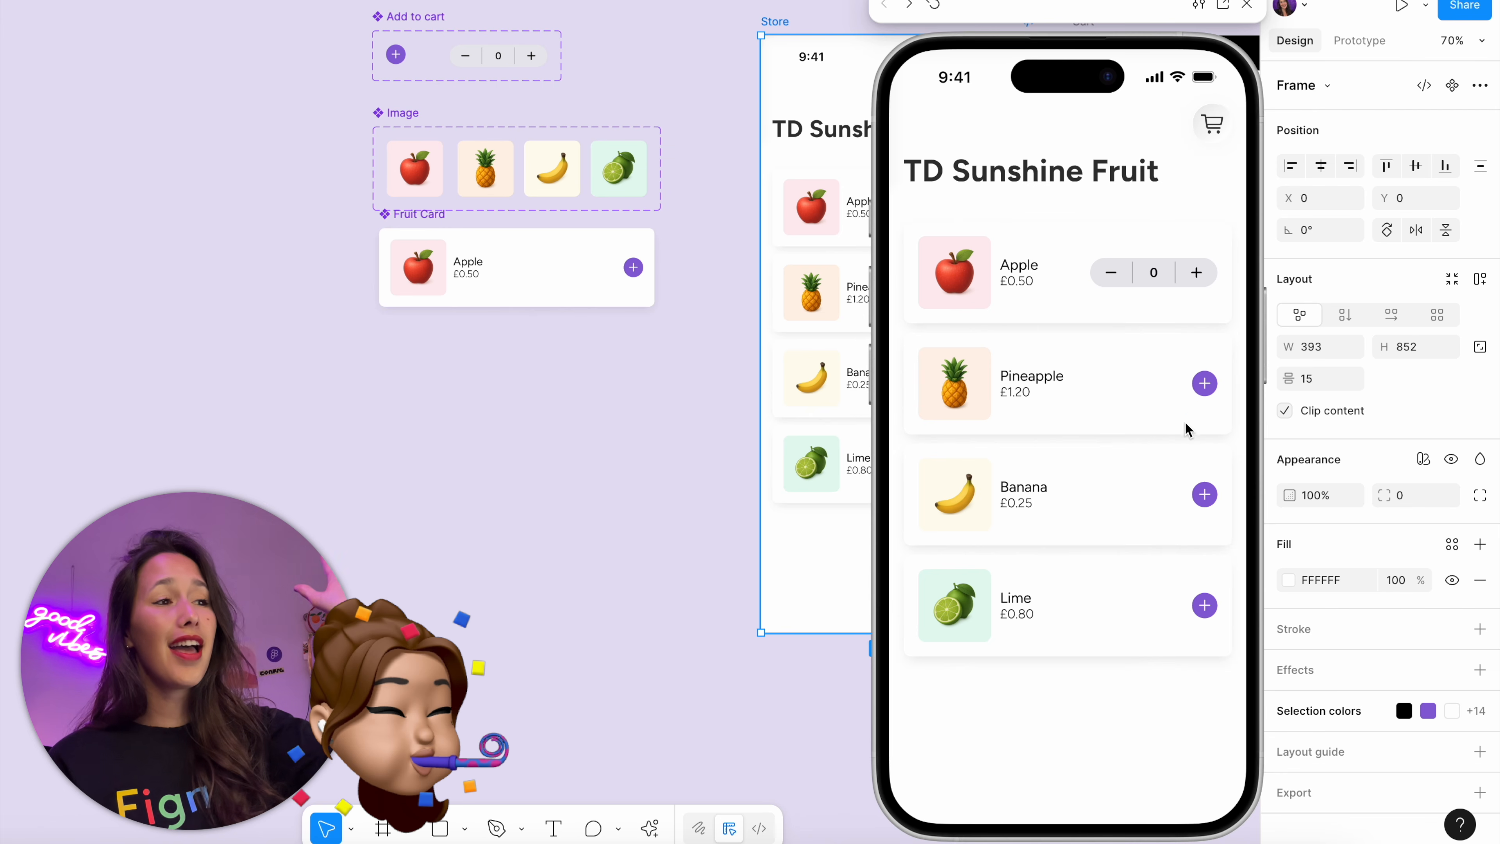
{"action": "left_click", "coordinate": [1204, 495]}
{"action": "left_click", "coordinate": [1206, 385]}
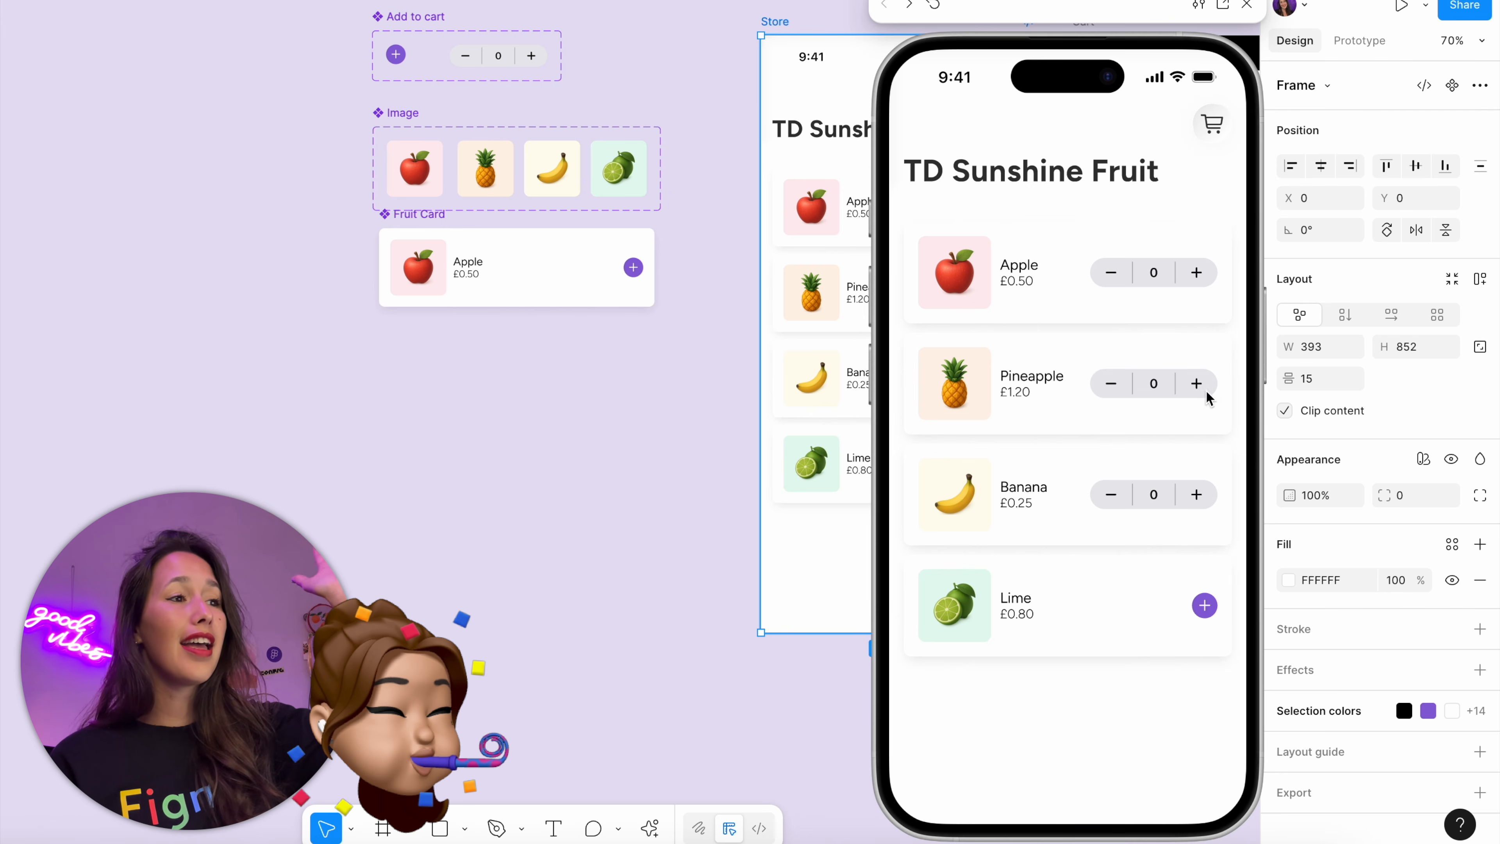
{"action": "left_click", "coordinate": [1206, 606]}
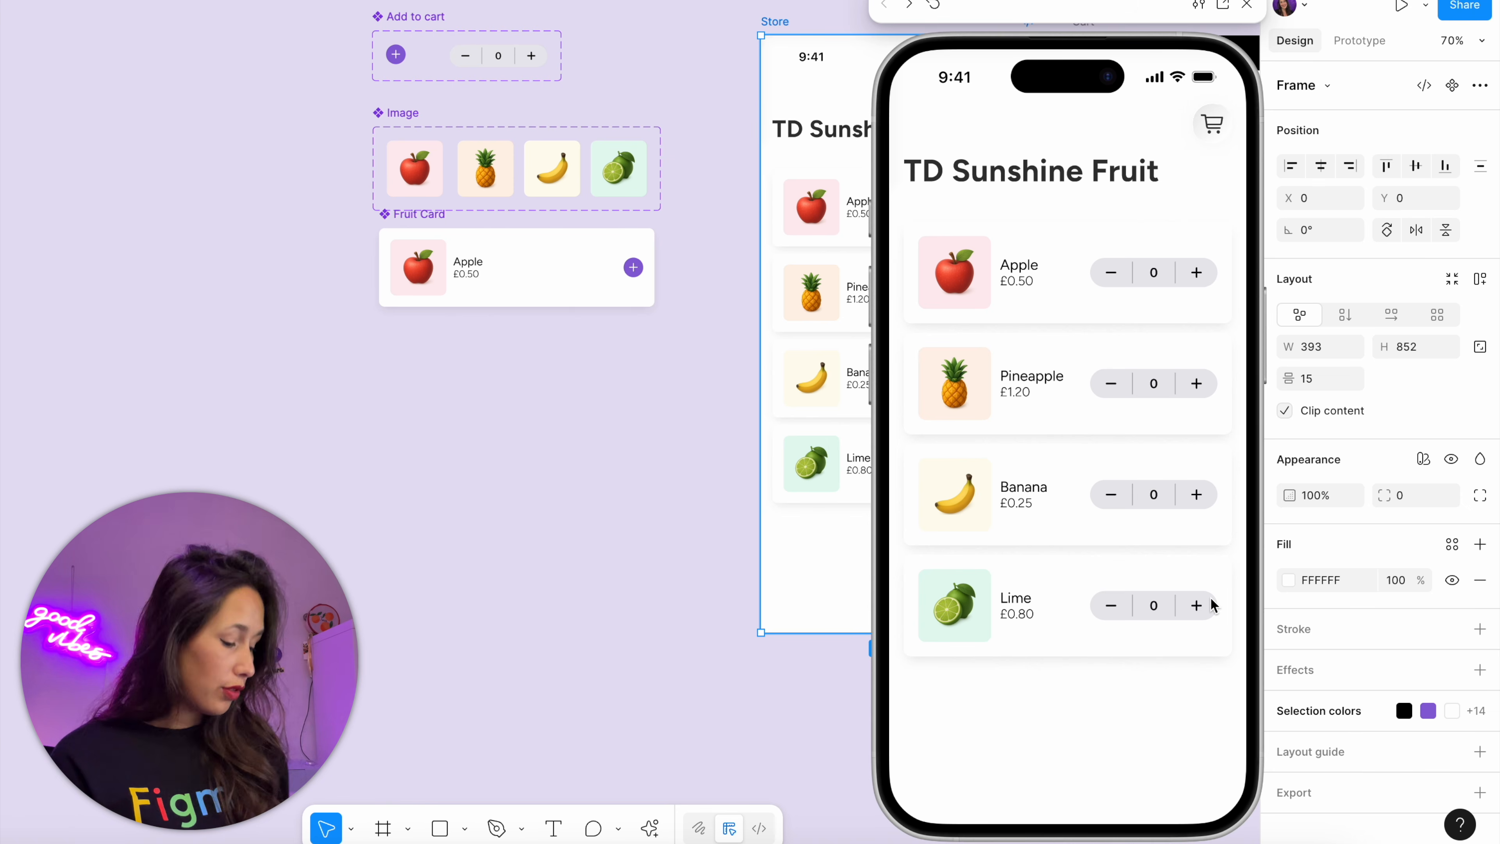
Restart the preview, test adding only the Banana to the cart, and open the local variables
{"action": "key", "text": "r"}
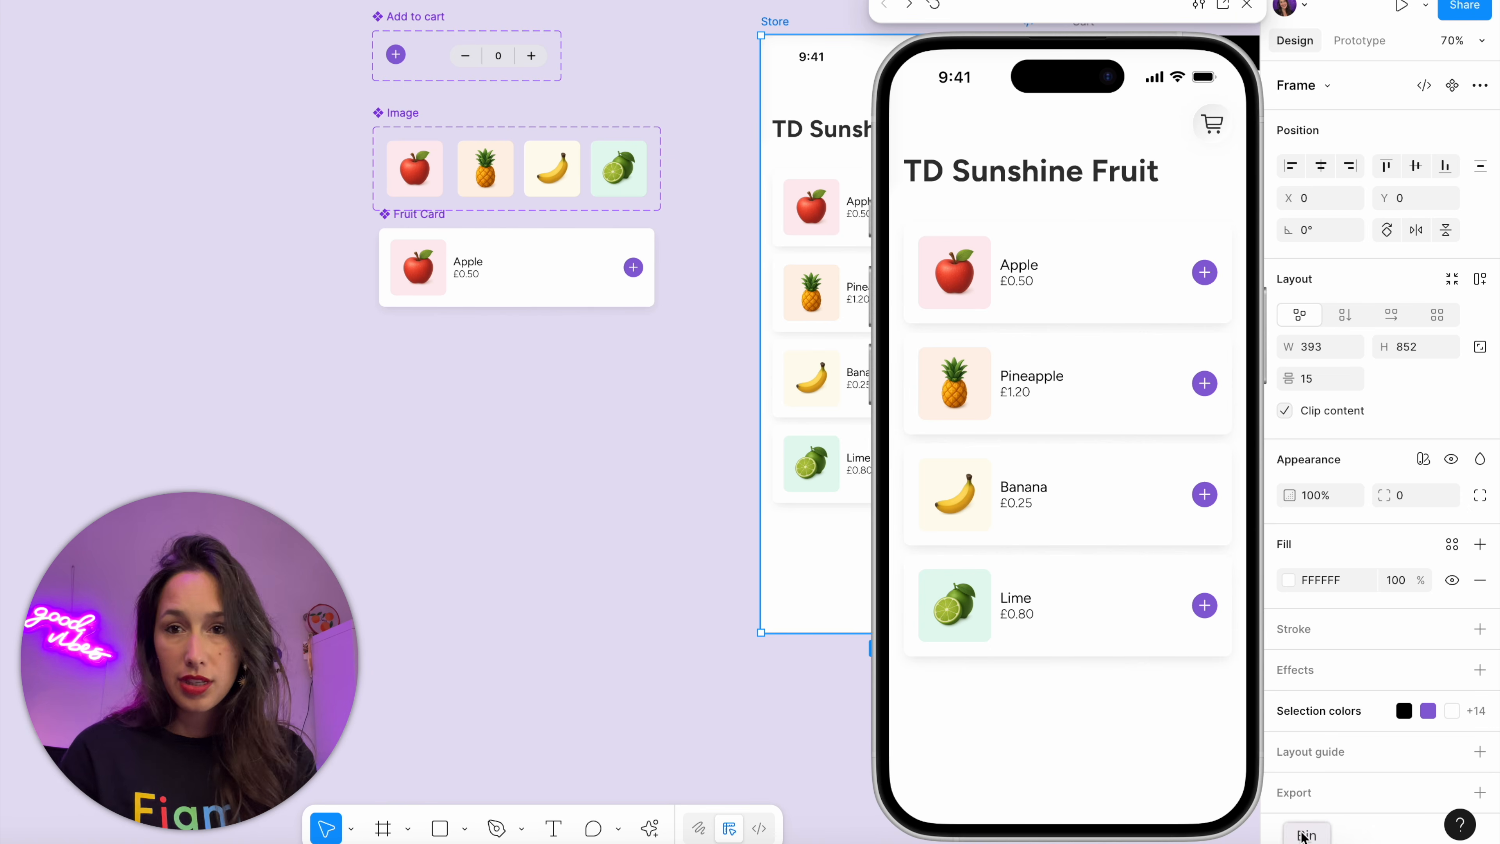
{"action": "left_click", "coordinate": [1204, 494]}
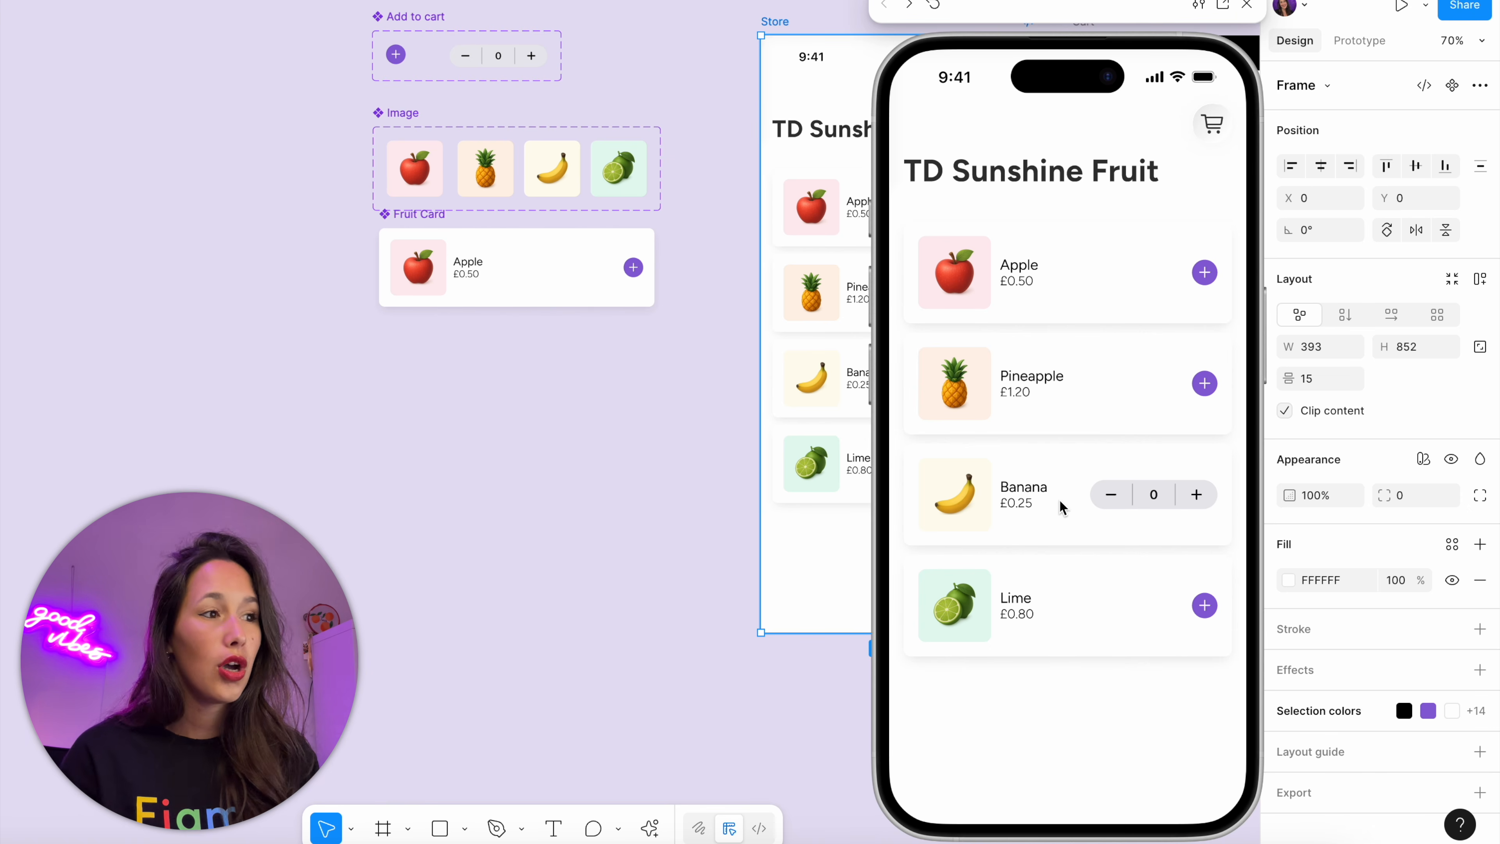
{"action": "key", "text": "Escape"}
{"action": "key", "text": "r"}
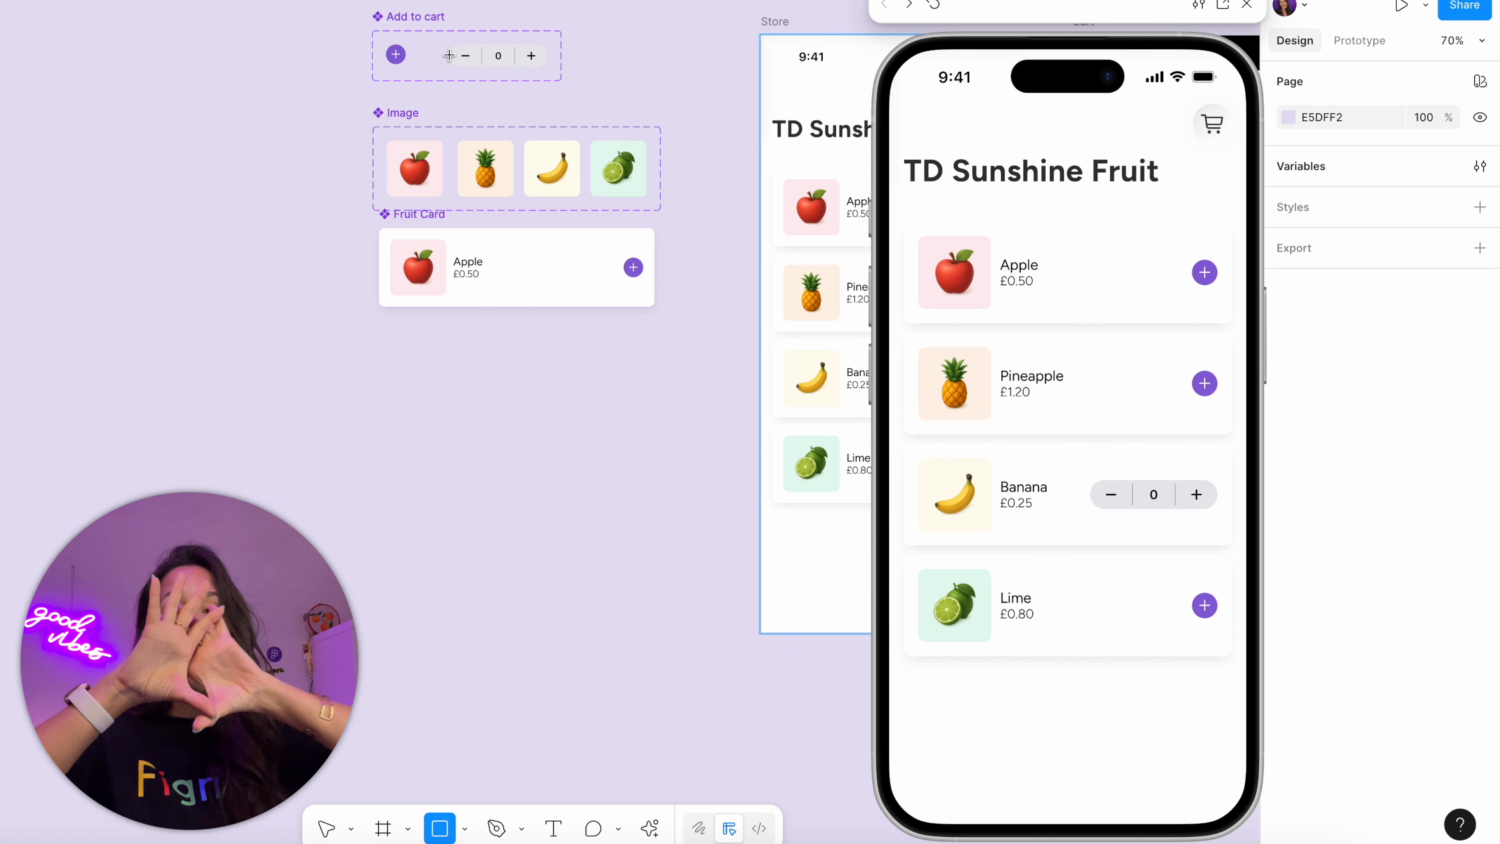
{"action": "left_click", "coordinate": [1479, 166]}
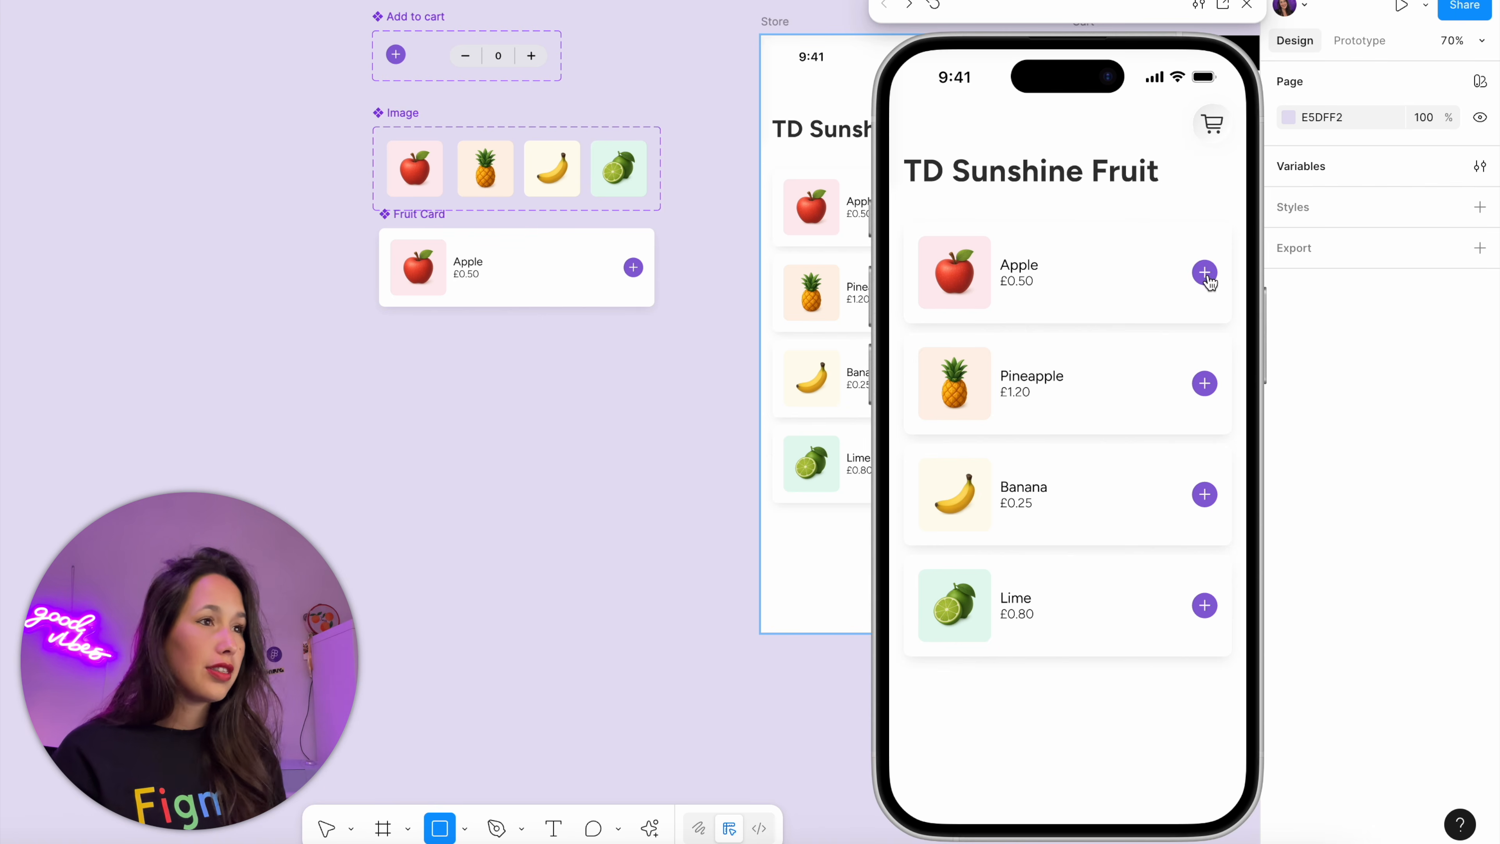
Add Apple, Pineapple and Banana to the cart in the preview and close it
{"action": "left_click", "coordinate": [1203, 271]}
{"action": "left_click", "coordinate": [1202, 383]}
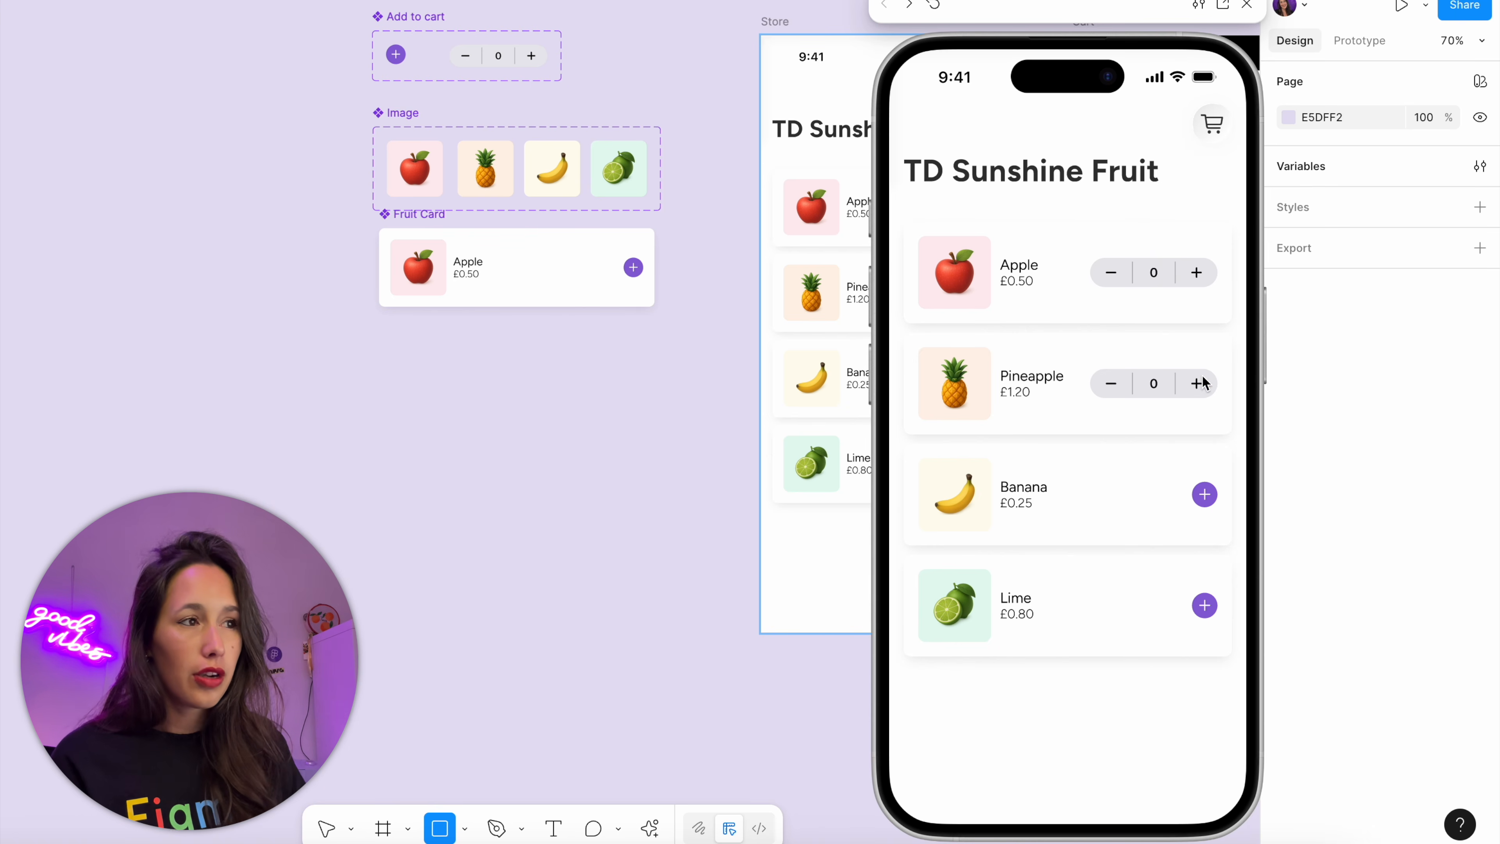
{"action": "left_click", "coordinate": [1202, 495]}
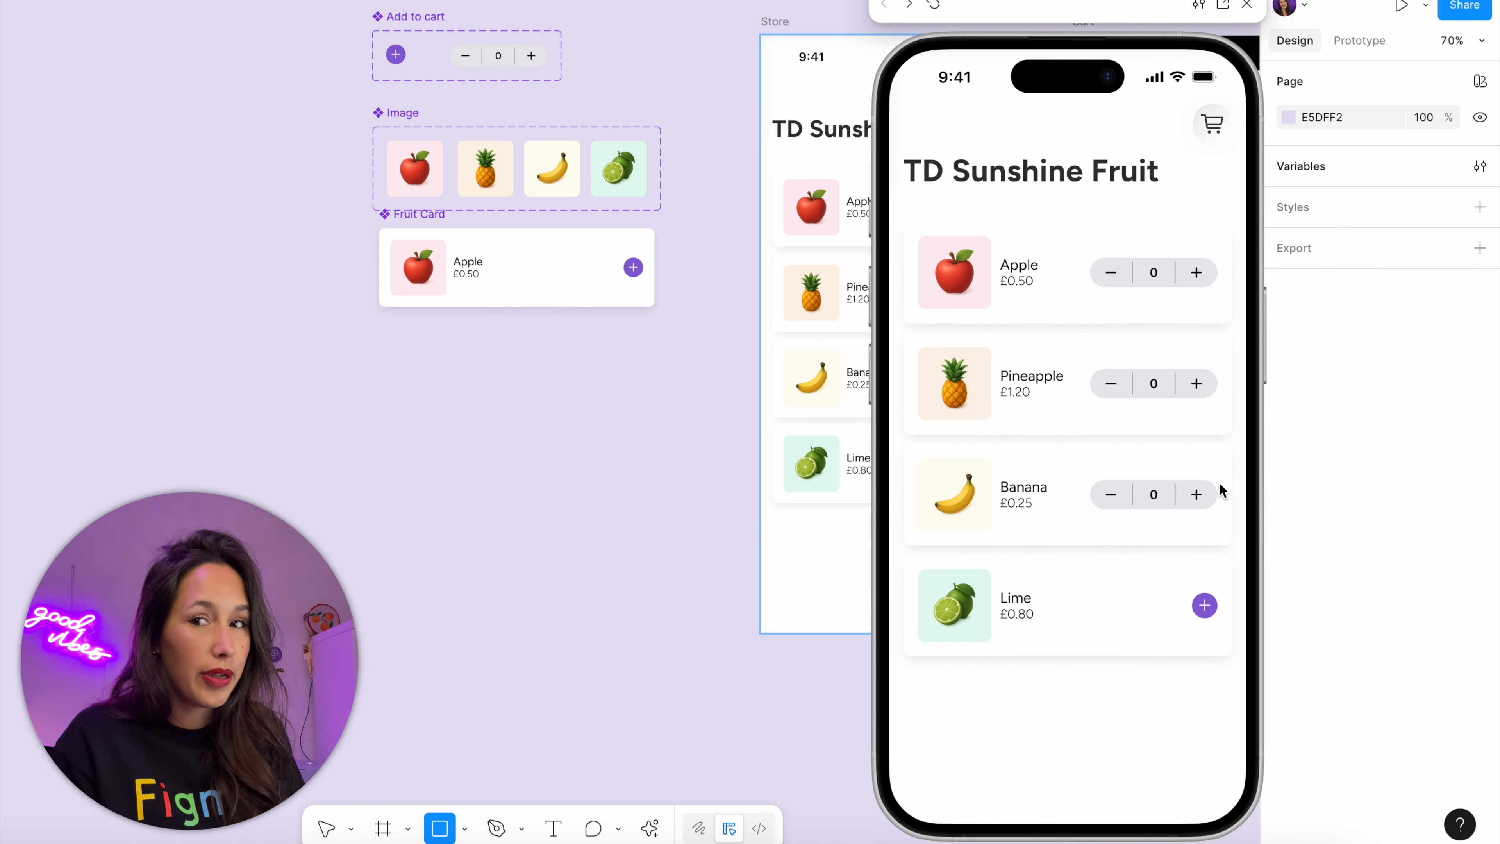
{"action": "left_click", "coordinate": [1246, 5]}
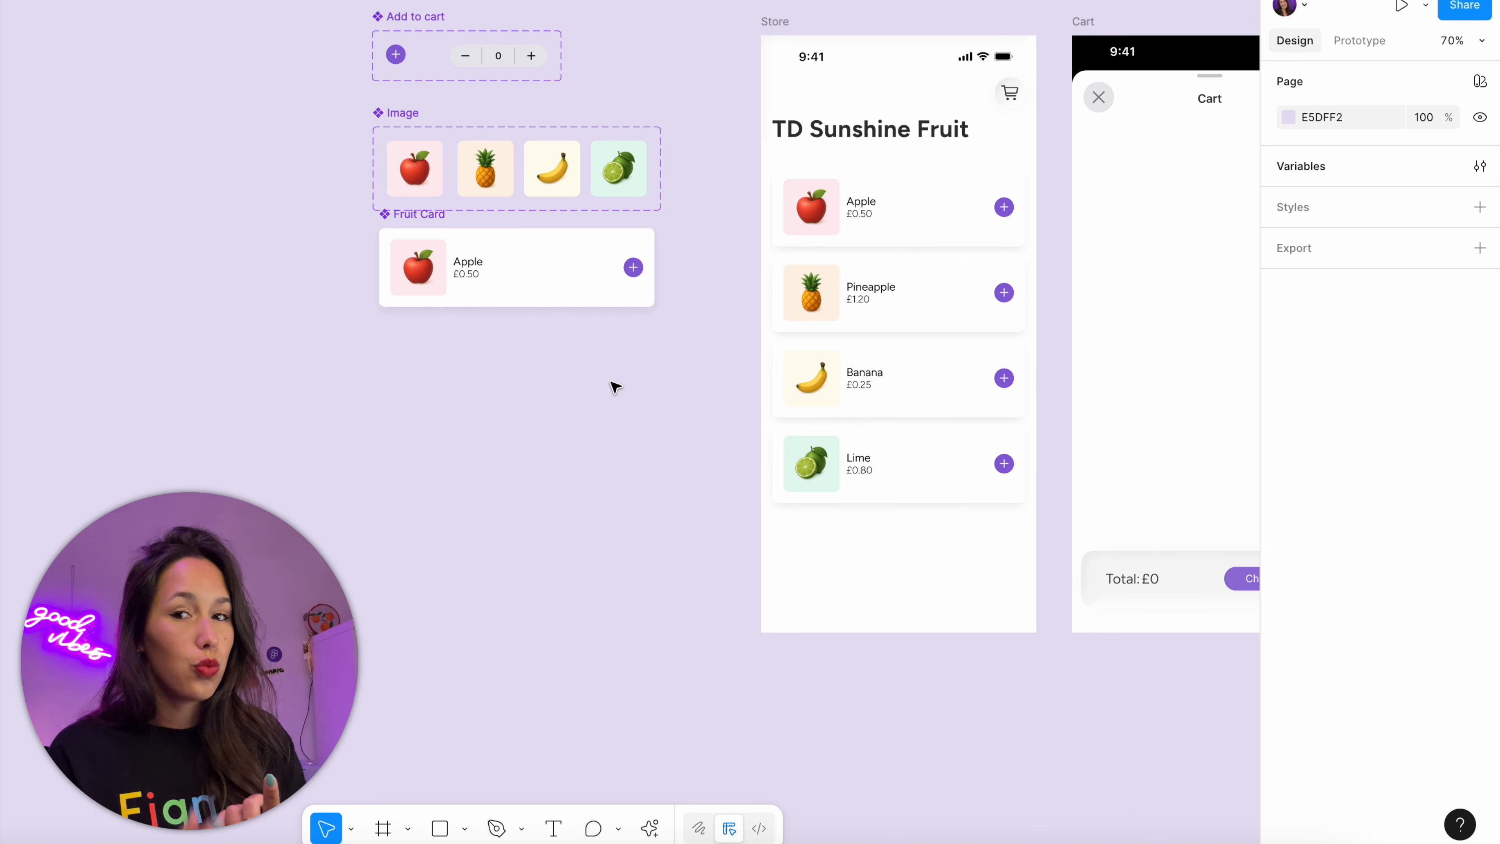
Give the cart icon in the Store frame an On tap interaction that navigates to the Cart frame with a Move in animation
{"action": "scroll", "coordinate": [590, 401], "scroll_direction": "right", "scroll_amount": 3}
{"action": "scroll", "coordinate": [591, 402], "scroll_direction": "up", "scroll_amount": 2}
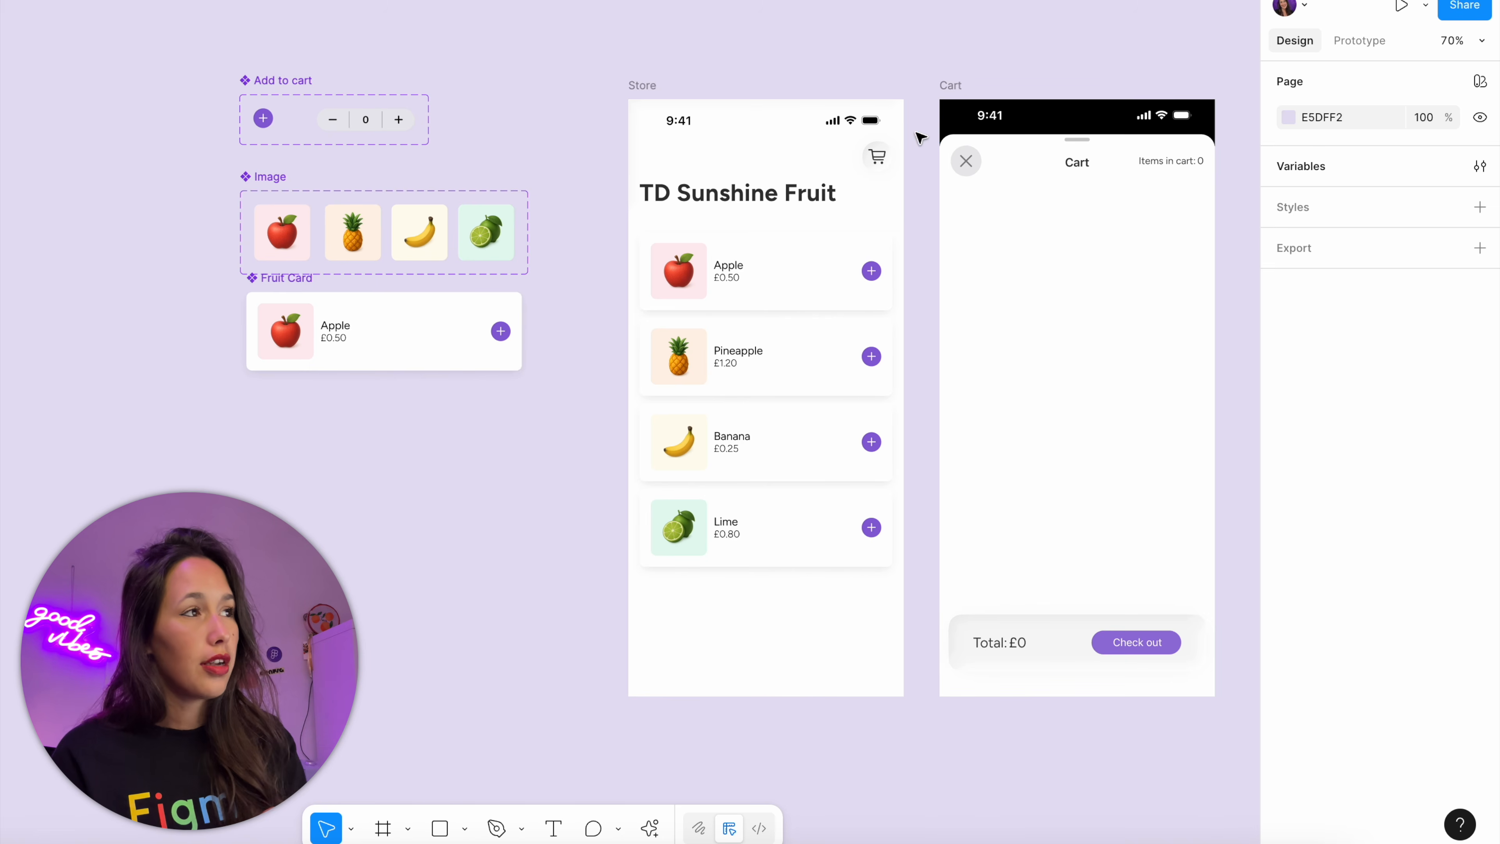
{"action": "key", "text": "shift+e"}
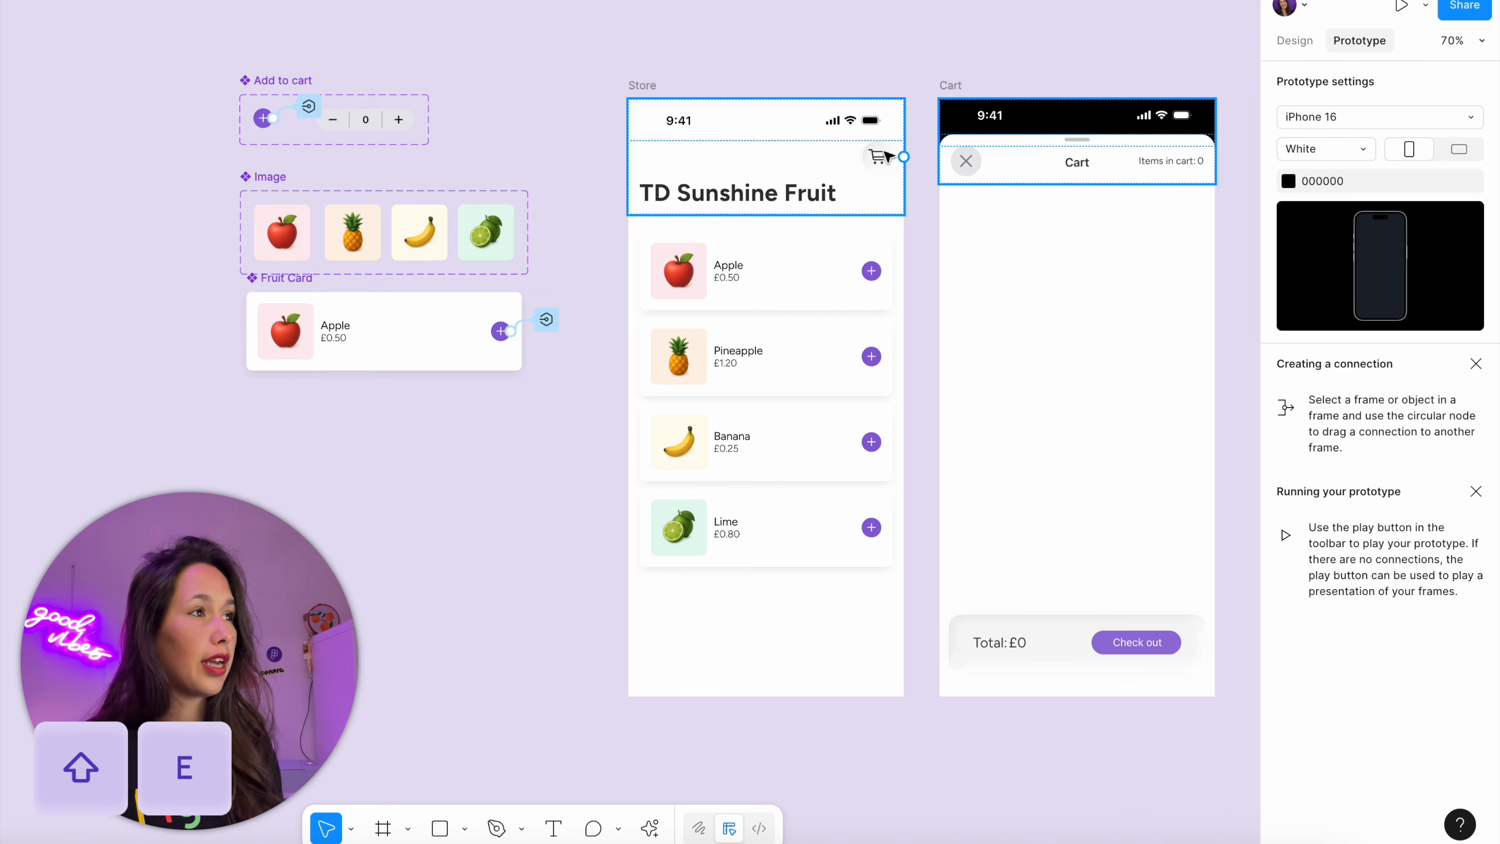
{"action": "left_click", "coordinate": [880, 157]}
{"action": "left_click", "coordinate": [880, 157]}
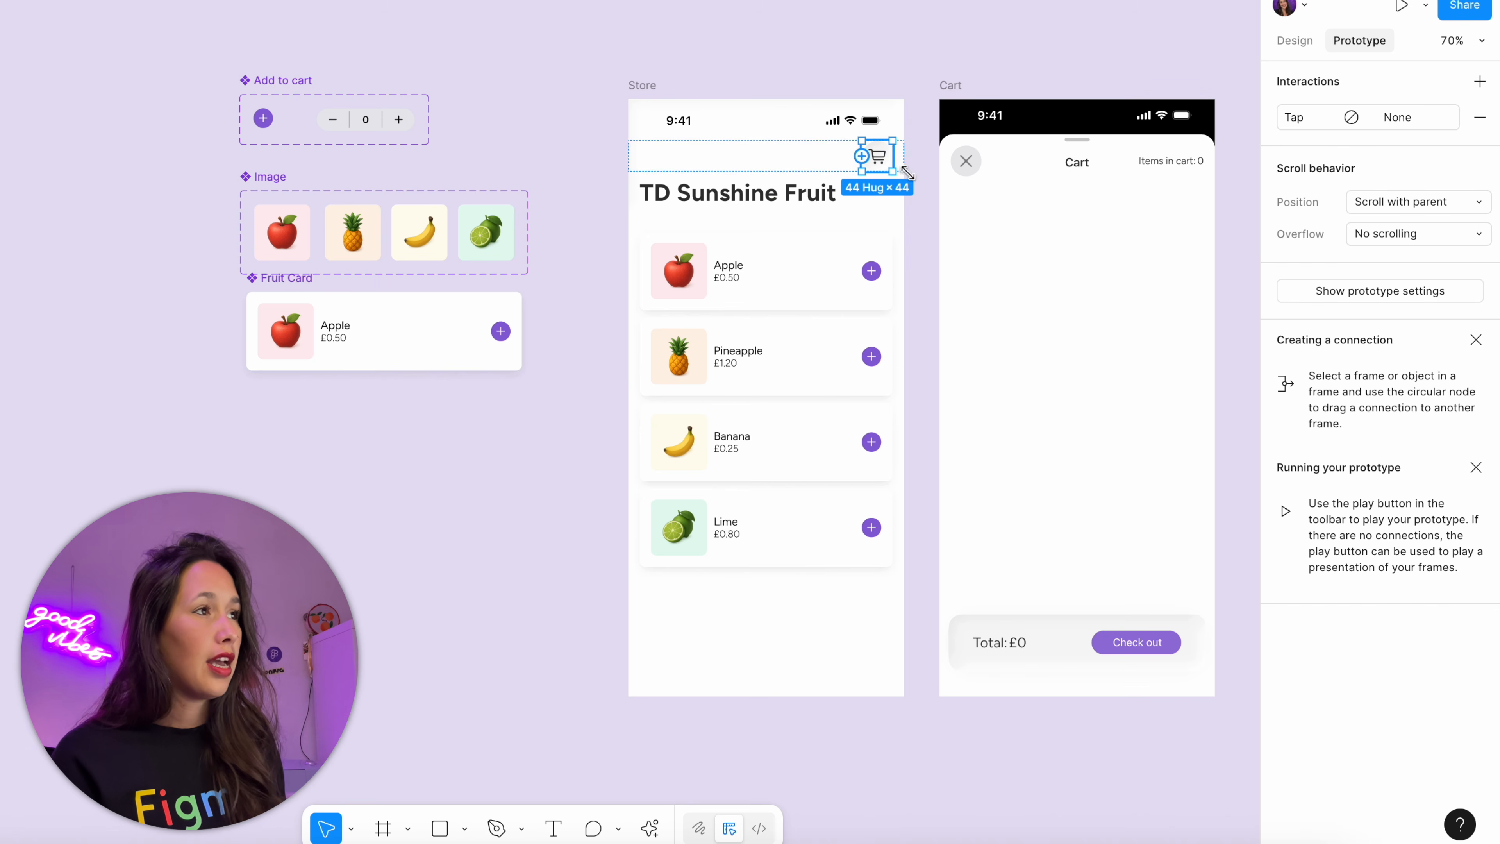
{"action": "left_click_drag", "start_coordinate": [892, 155], "coordinate": [1016, 394]}
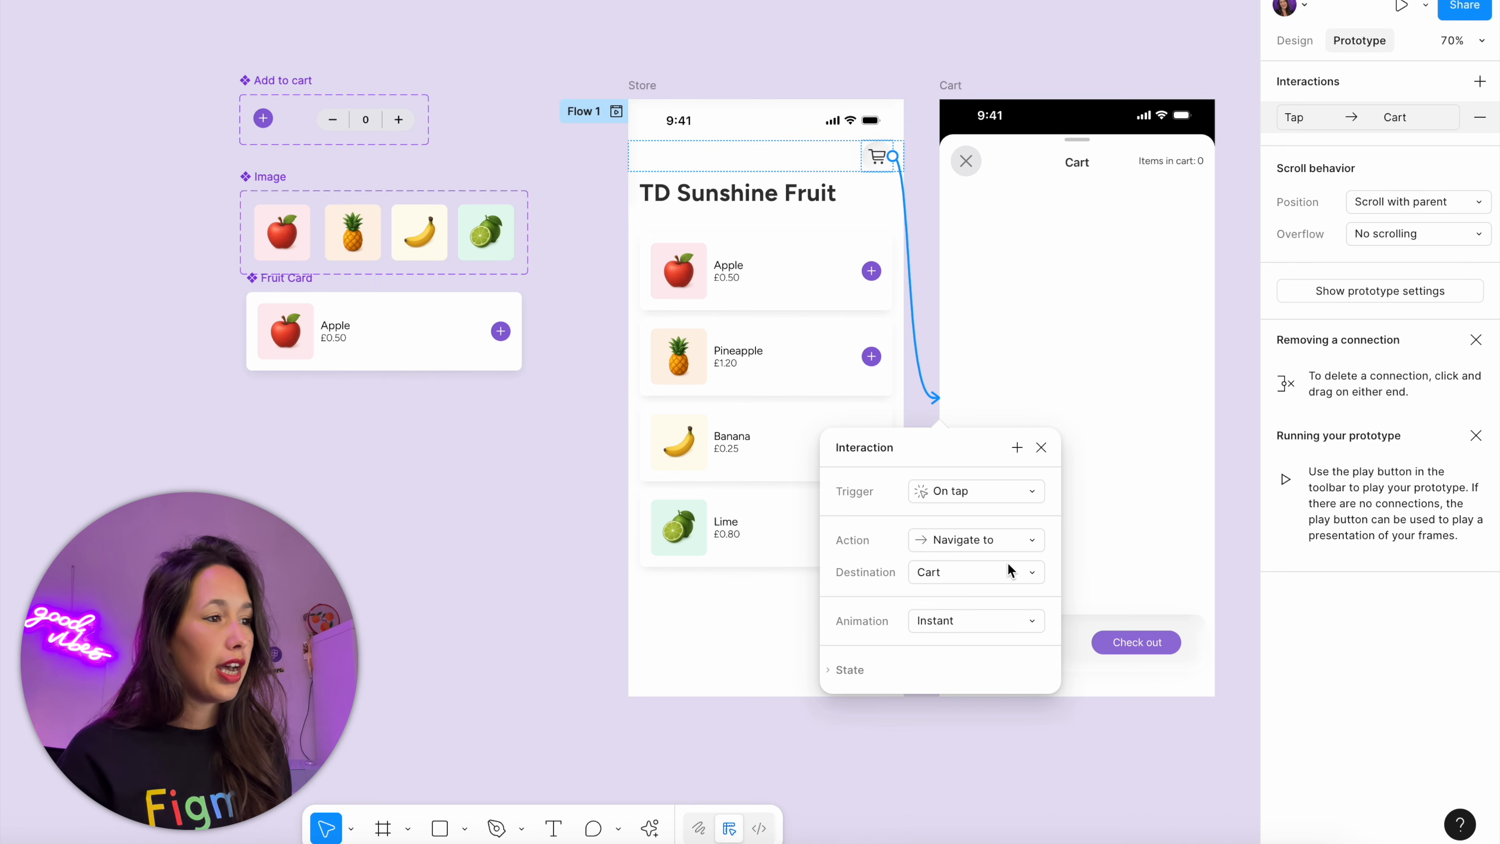
{"action": "left_click", "coordinate": [980, 621]}
{"action": "left_click", "coordinate": [959, 706]}
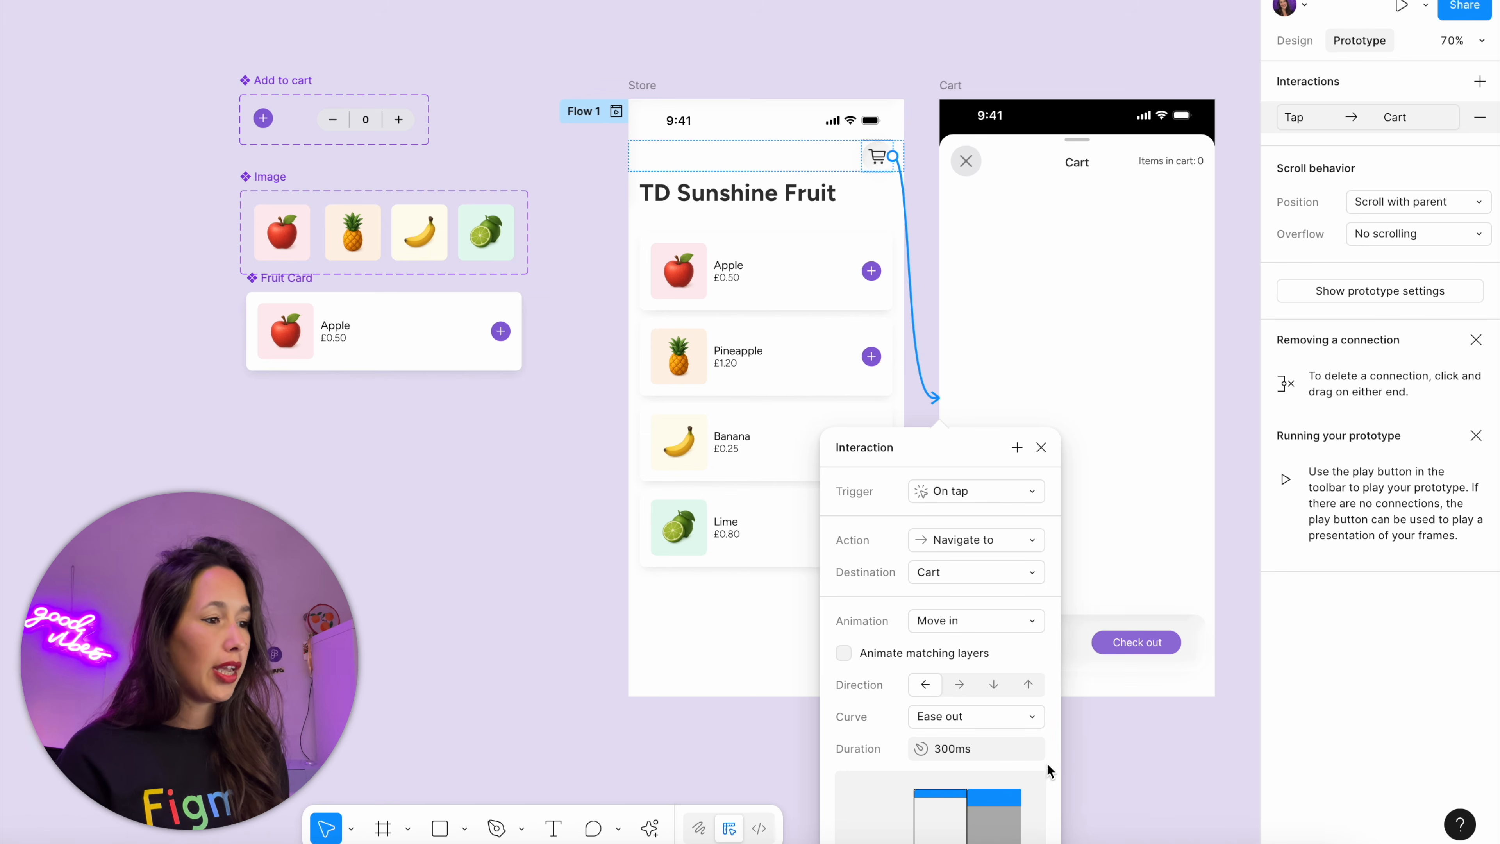
{"action": "left_click", "coordinate": [1041, 448]}
Preview the Store frame and test the cart icon's link to the Cart screen
{"action": "left_click", "coordinate": [653, 90]}
{"action": "key", "text": "shift+space"}
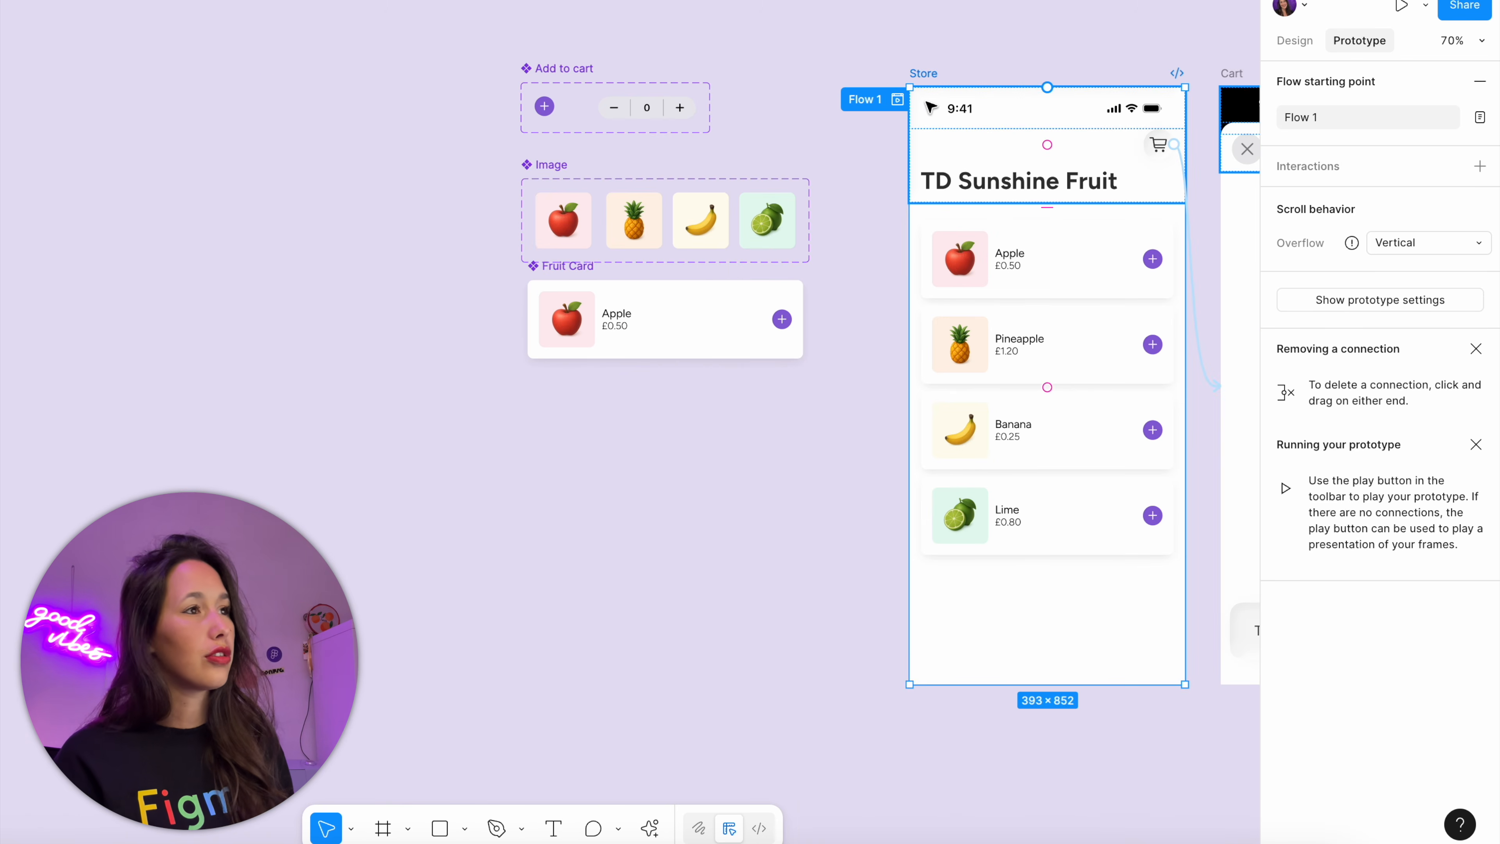
{"action": "left_click", "coordinate": [1216, 125]}
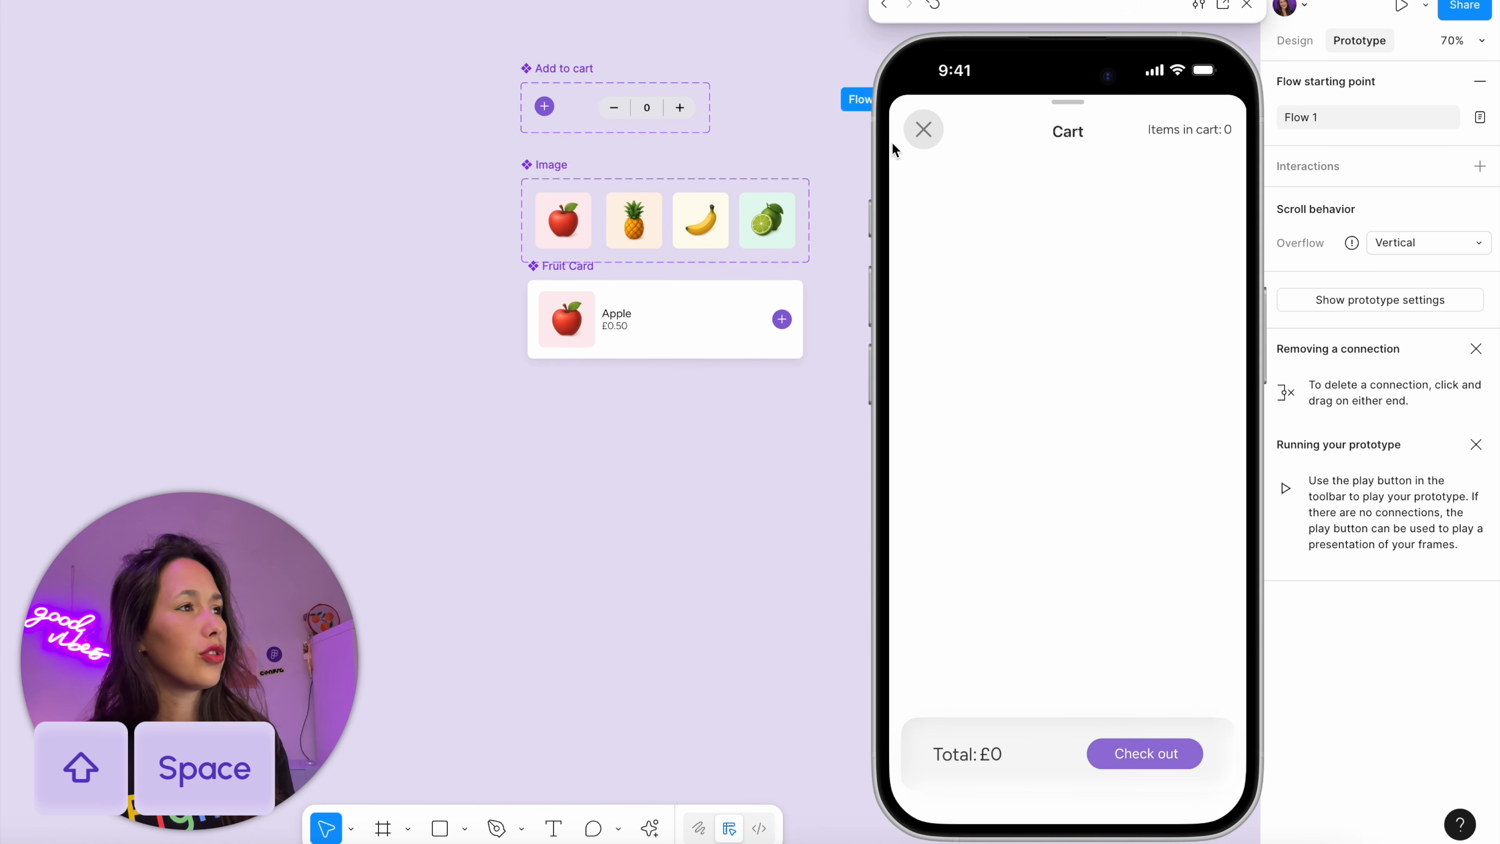
Give the close button in the Cart frame a tap interaction that navigates to the Store frame with a Move out animation
{"action": "scroll", "coordinate": [348, 127], "scroll_direction": "right", "scroll_amount": 10}
{"action": "left_click", "coordinate": [745, 153]}
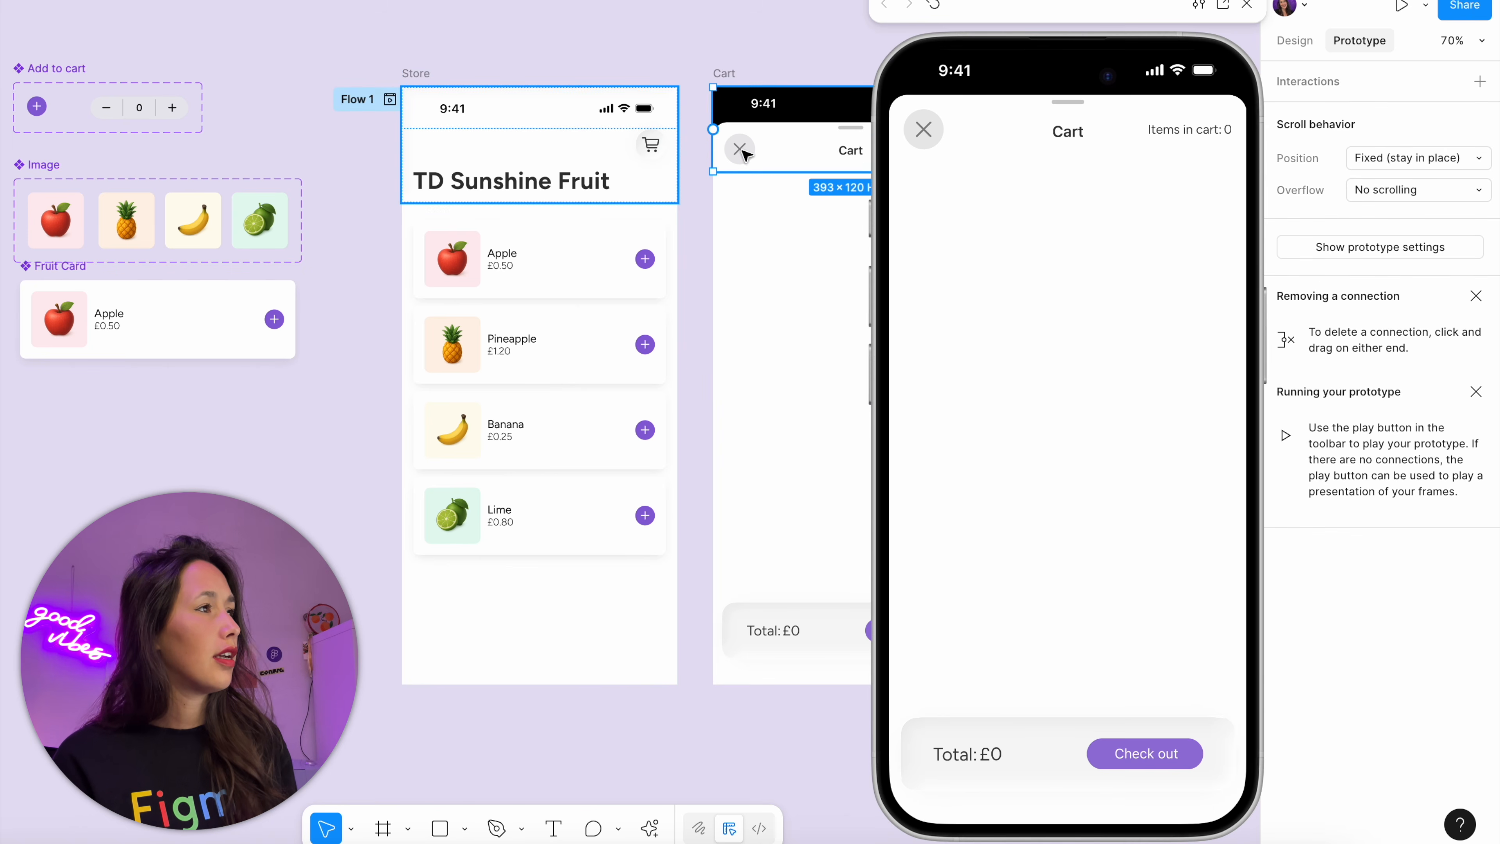
{"action": "left_click", "coordinate": [741, 150]}
{"action": "left_click_drag", "start_coordinate": [723, 149], "coordinate": [592, 363]}
{"action": "left_click", "coordinate": [730, 619]}
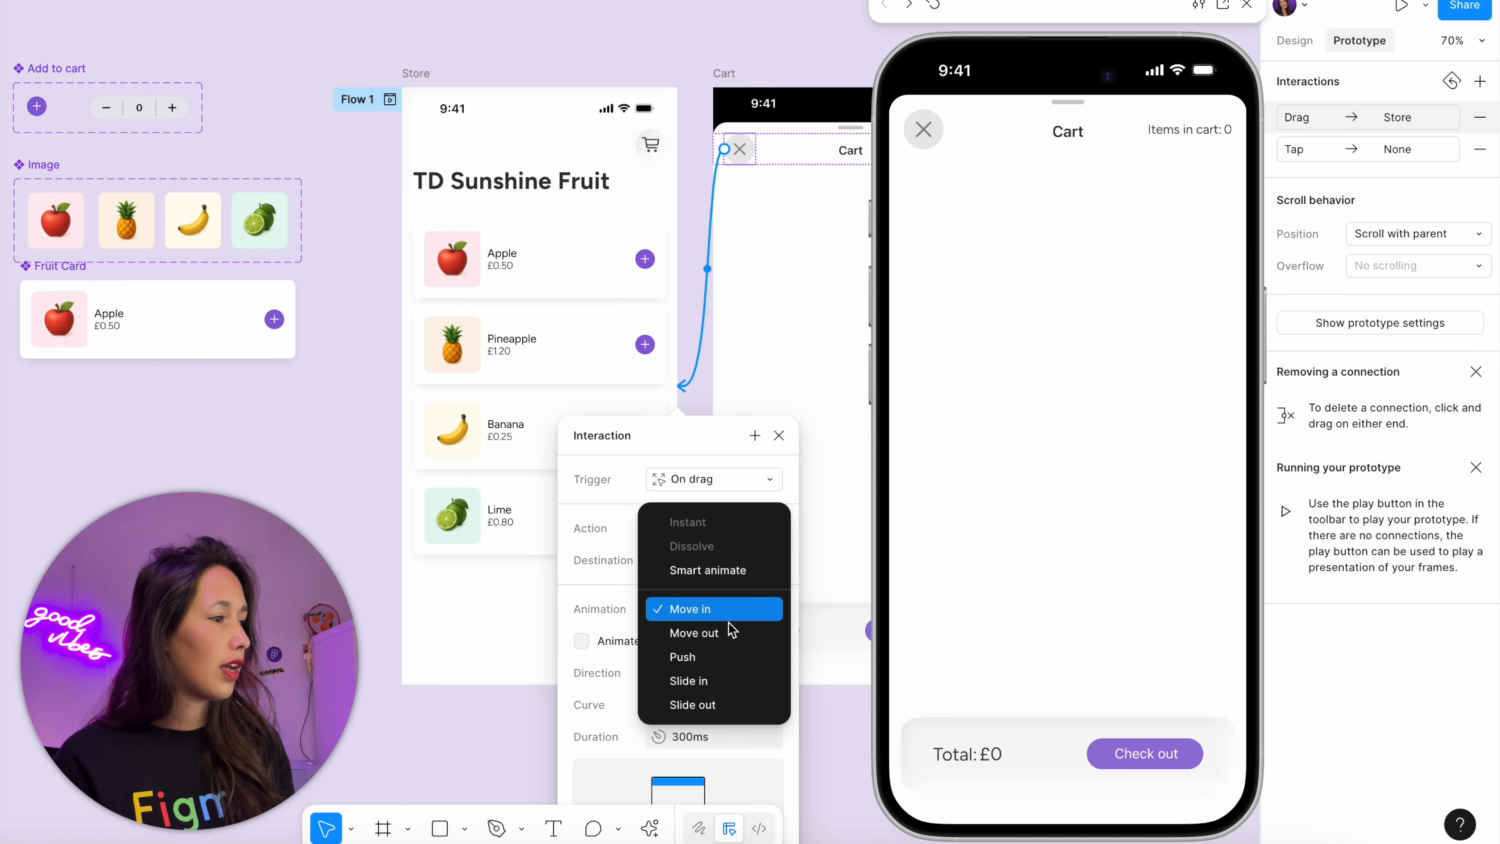
{"action": "left_click", "coordinate": [730, 628]}
{"action": "left_click", "coordinate": [797, 412]}
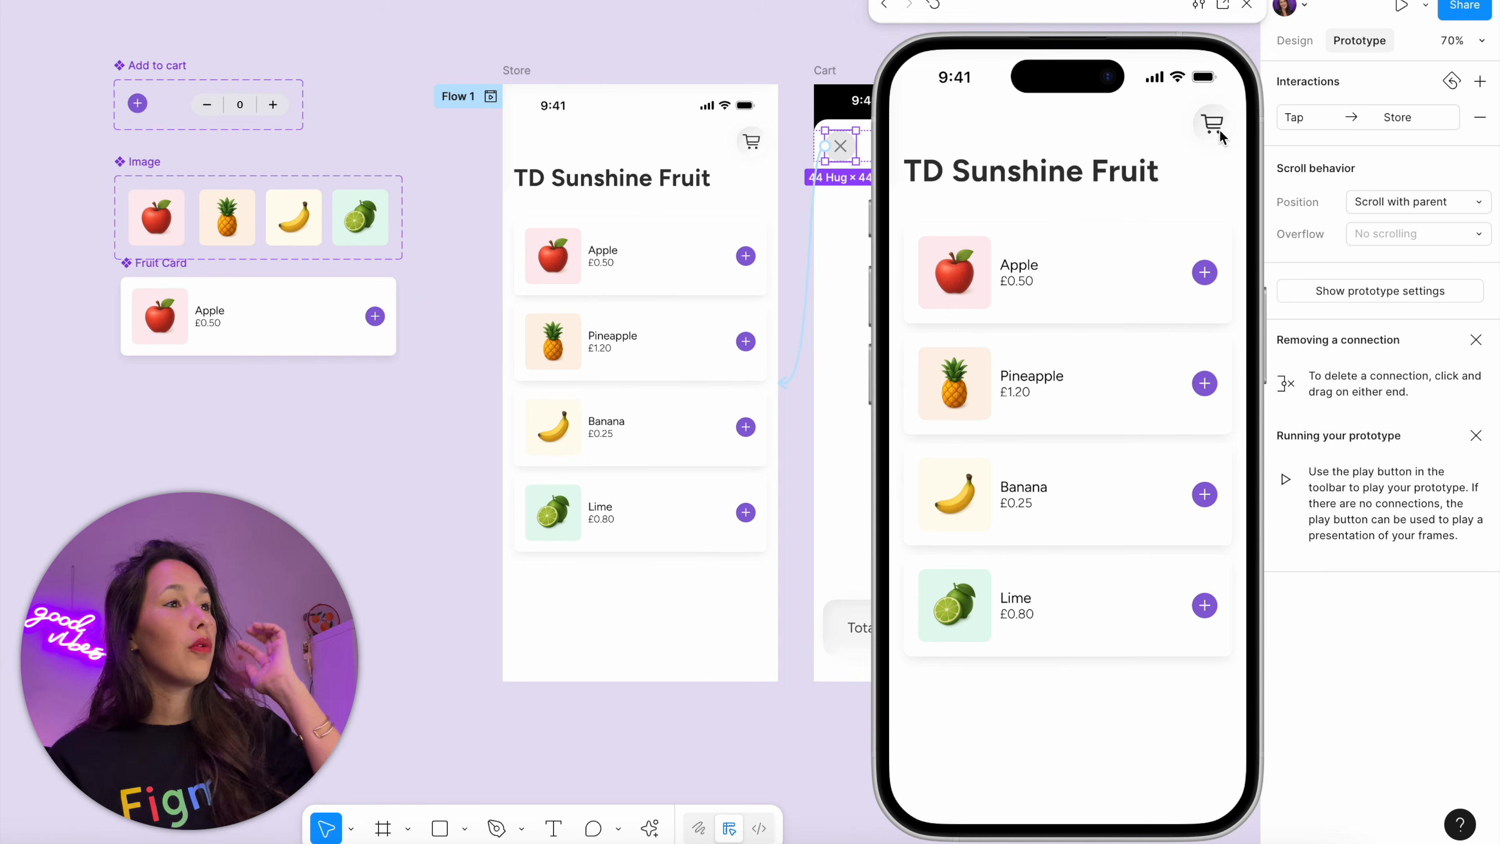
Test opening and closing the cart in the preview, add the Apple, reopen the cart, and close the preview
{"action": "left_click", "coordinate": [1211, 124]}
{"action": "left_click", "coordinate": [925, 129]}
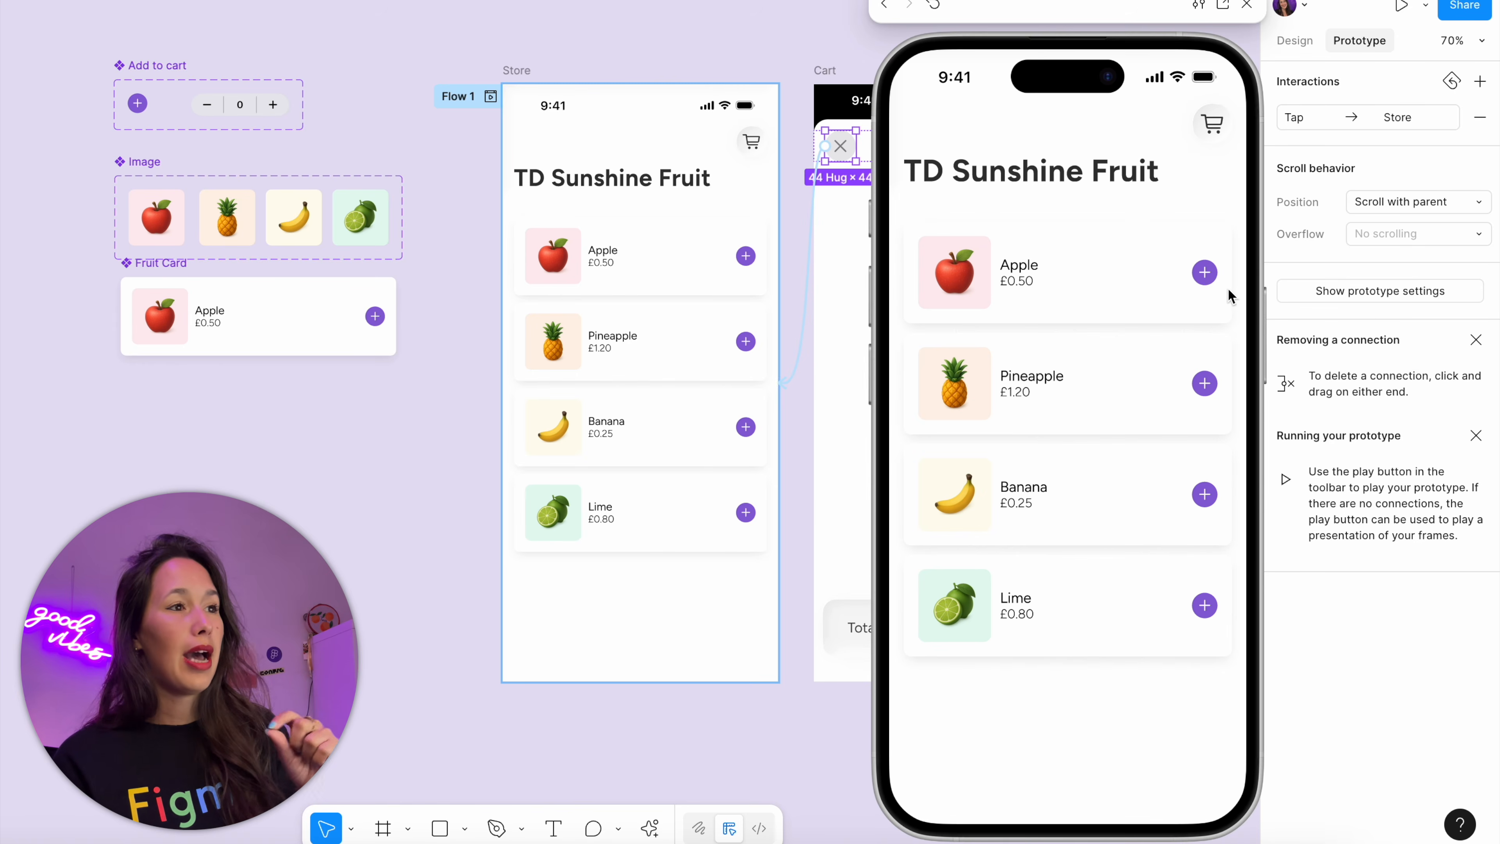
{"action": "left_click", "coordinate": [1205, 273]}
{"action": "left_click", "coordinate": [1211, 124]}
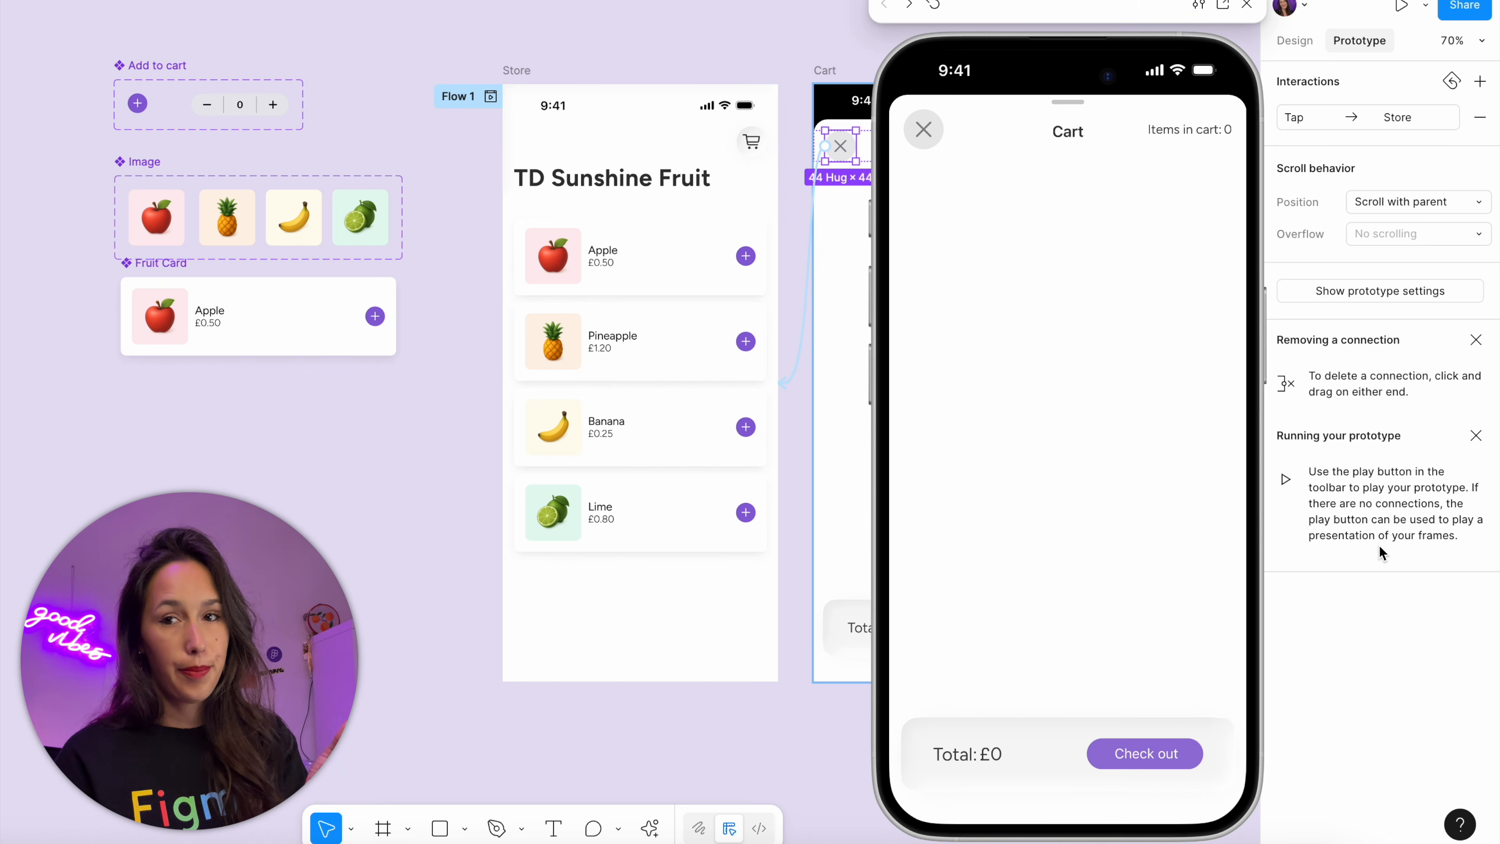
{"action": "left_click", "coordinate": [1246, 5]}
{"action": "left_click", "coordinate": [1214, 16]}
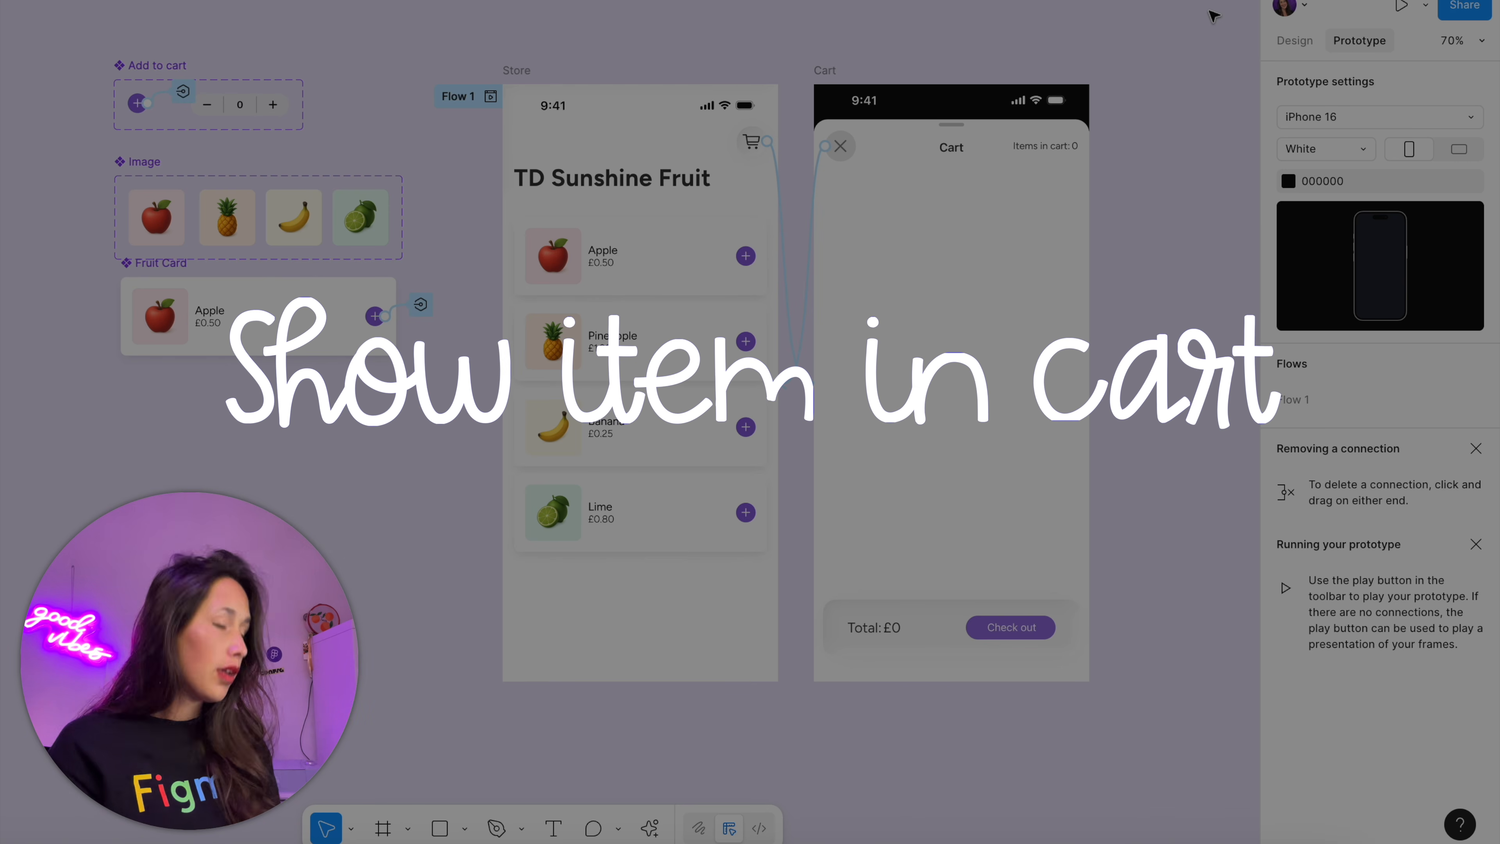
Copy the list of four Fruit Cards from the Store frame into the Cart frame and place it at Y 120 under the header
{"action": "key", "text": "shift+e"}
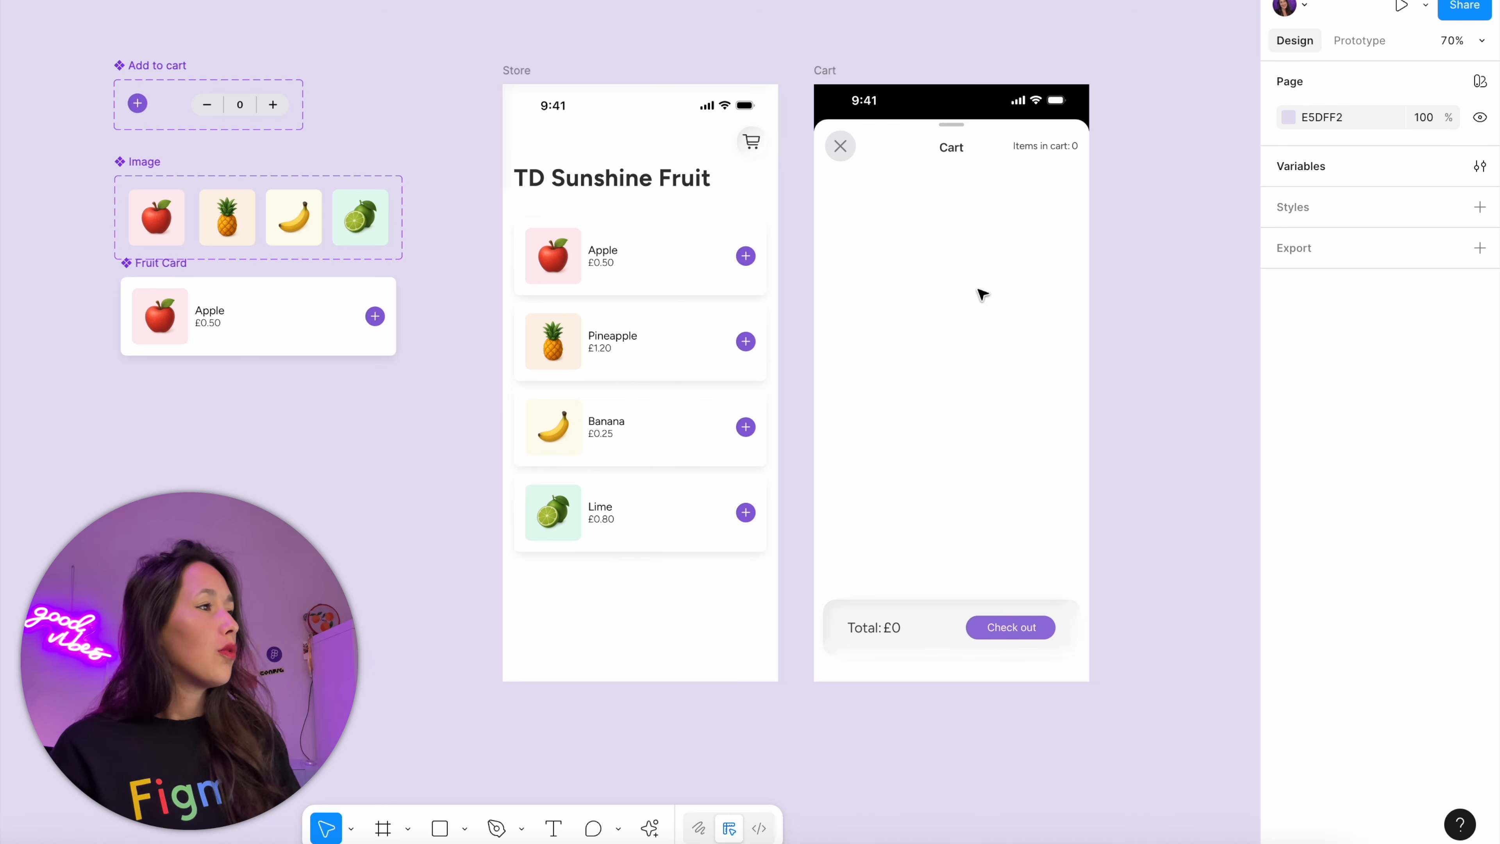
{"action": "left_click", "coordinate": [739, 314]}
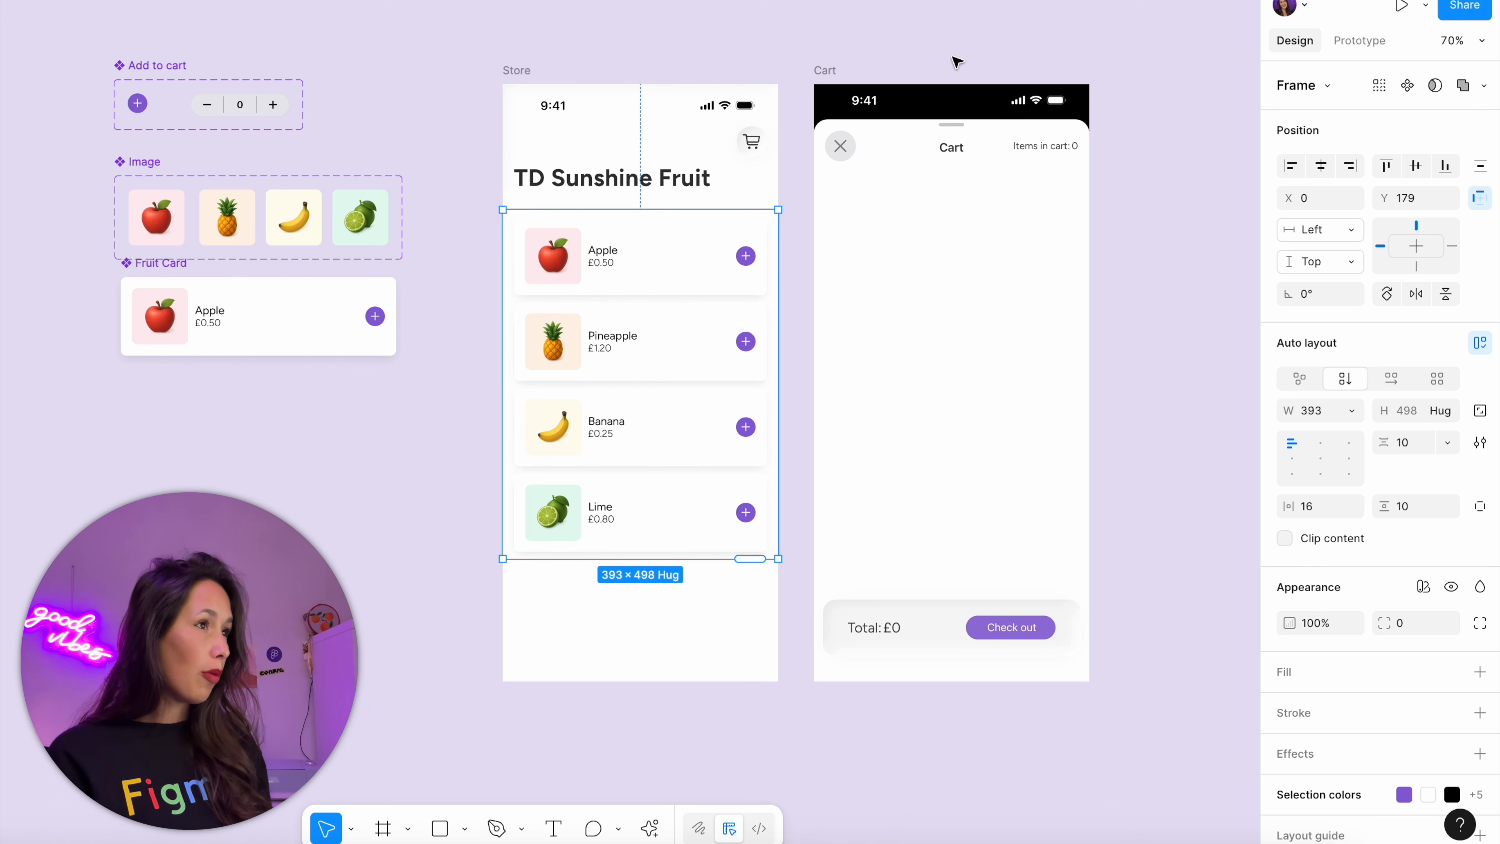
{"action": "key", "text": "super+c"}
{"action": "left_click", "coordinate": [837, 71]}
{"action": "key", "text": "super+v"}
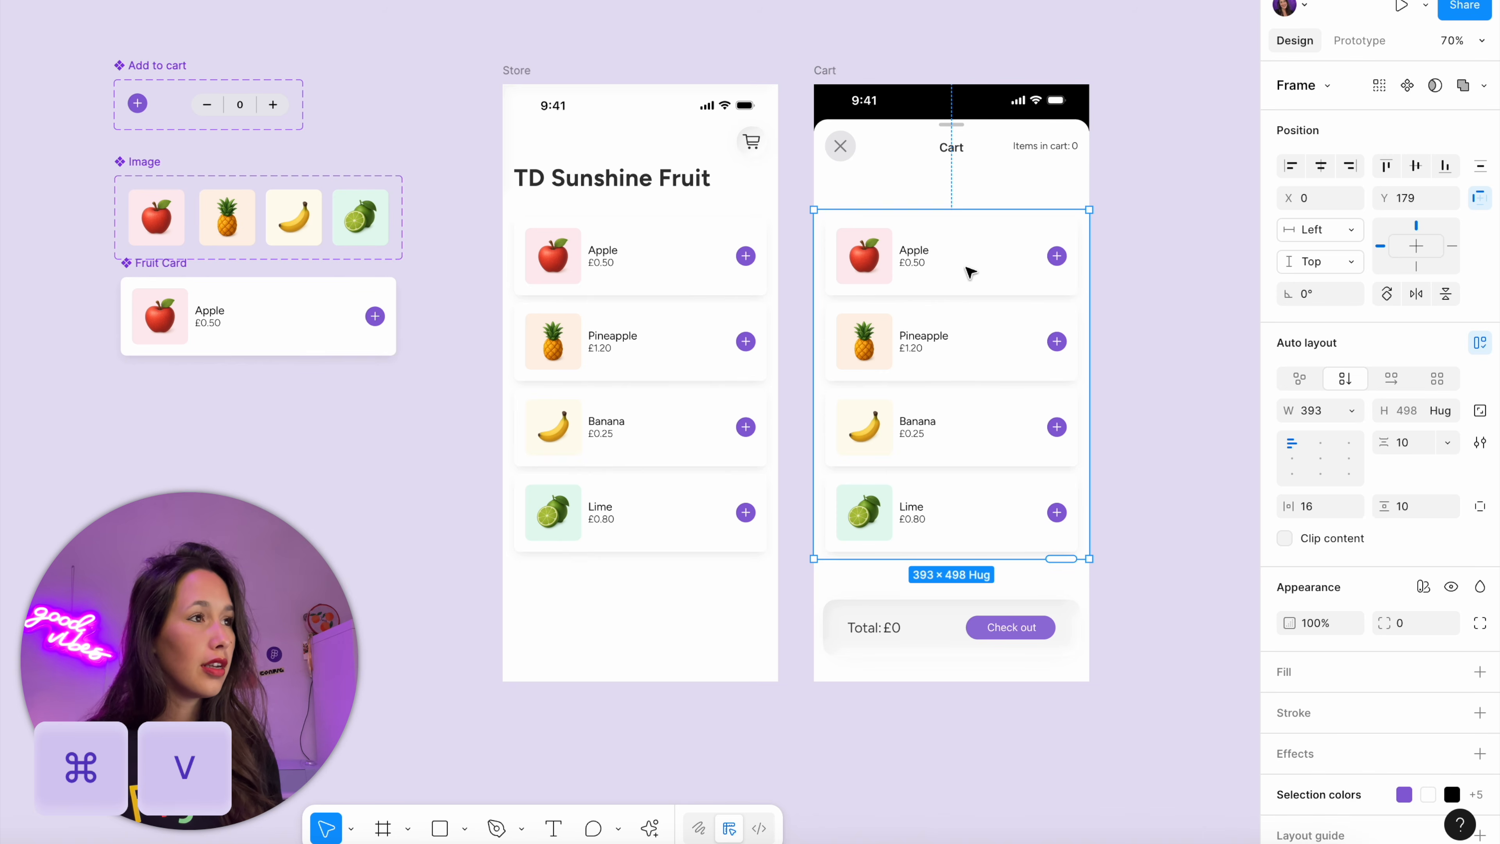
{"action": "left_click_drag", "start_coordinate": [954, 325], "coordinate": [961, 285]}
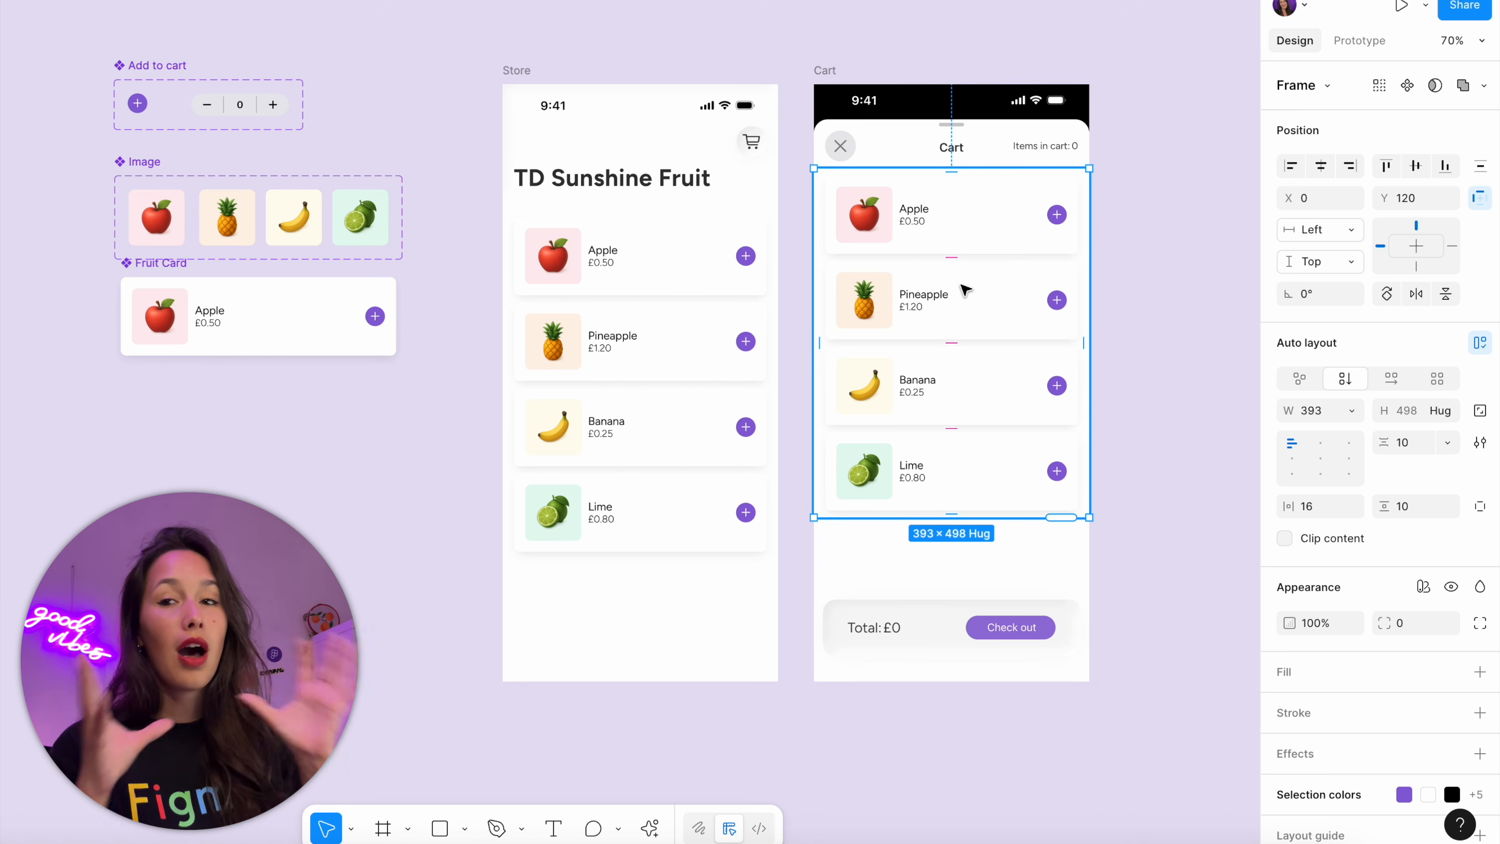
Bind the visibility of the Apple Fruit Card in the Cart frame to the product-in-cart variable
{"action": "left_click", "coordinate": [1013, 244]}
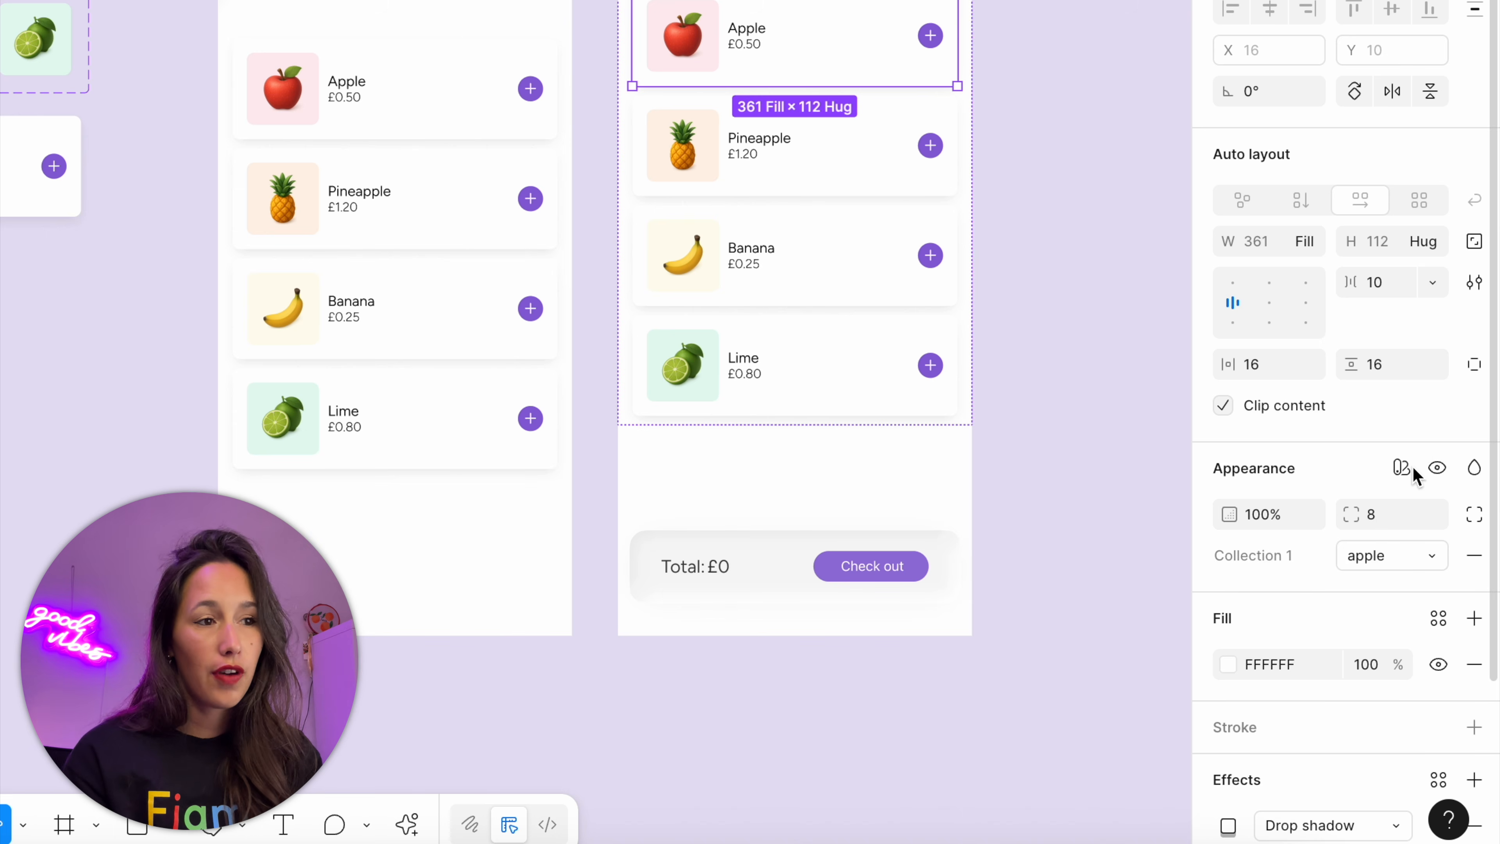
{"action": "right_click", "coordinate": [1436, 468]}
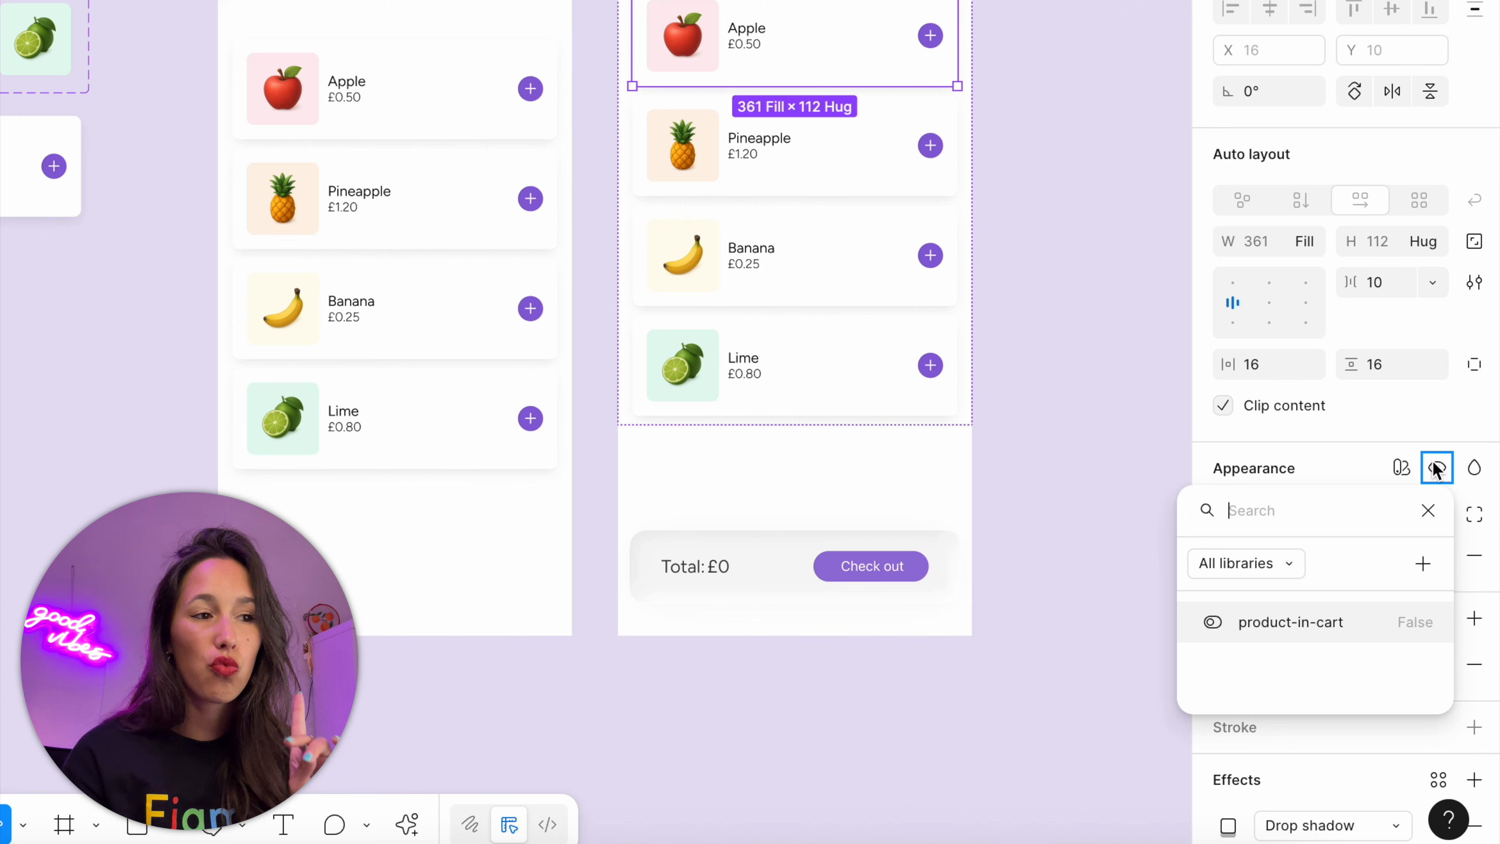
{"action": "left_click", "coordinate": [1291, 622]}
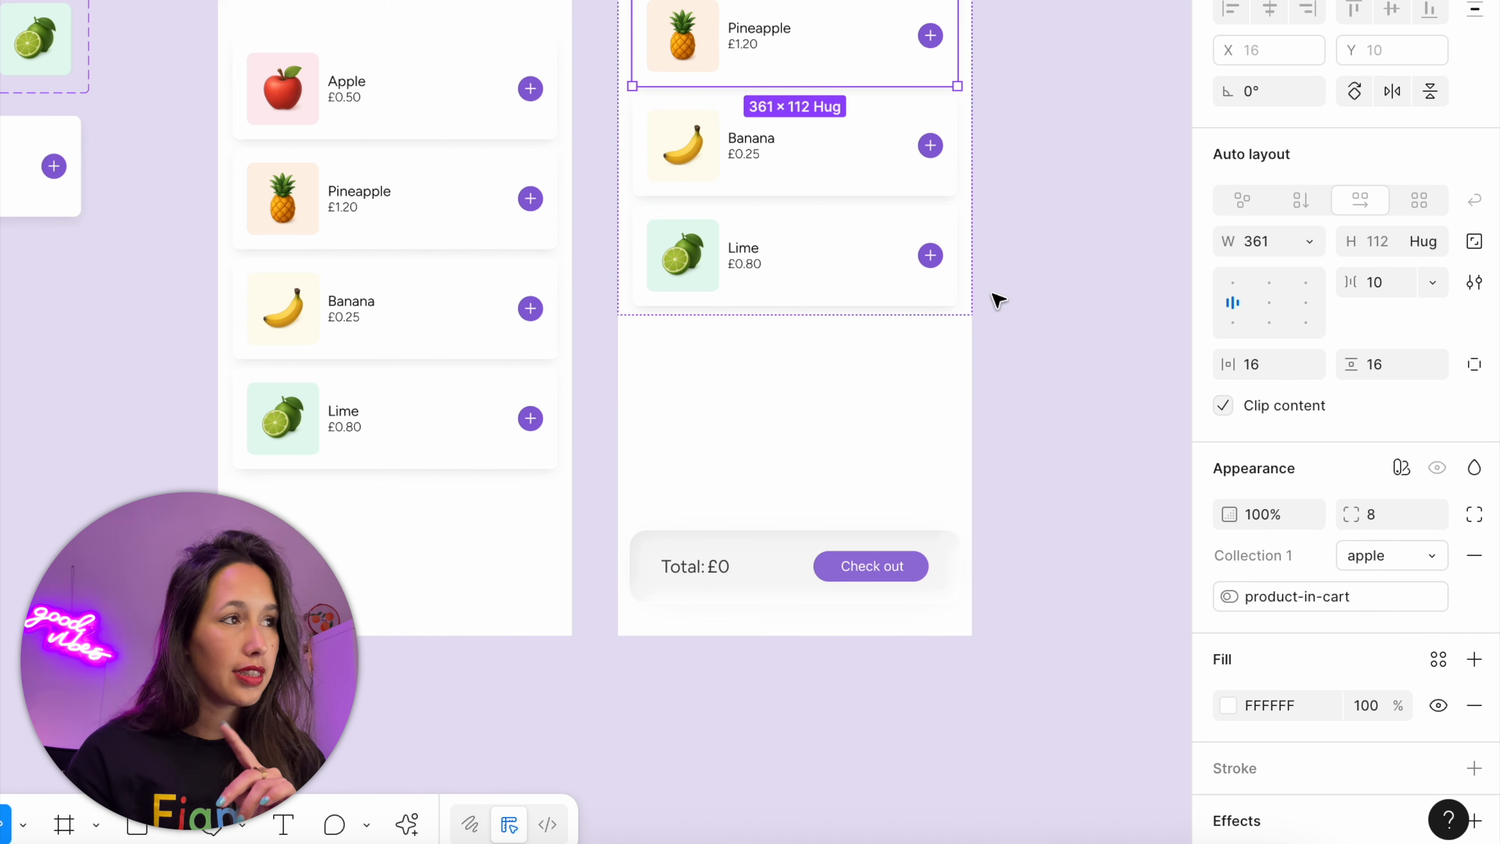
Bind the visibility of the Pineapple, Banana and Lime Fruit Cards in the Cart frame to the product-in-cart variable
{"action": "right_click", "coordinate": [1437, 468]}
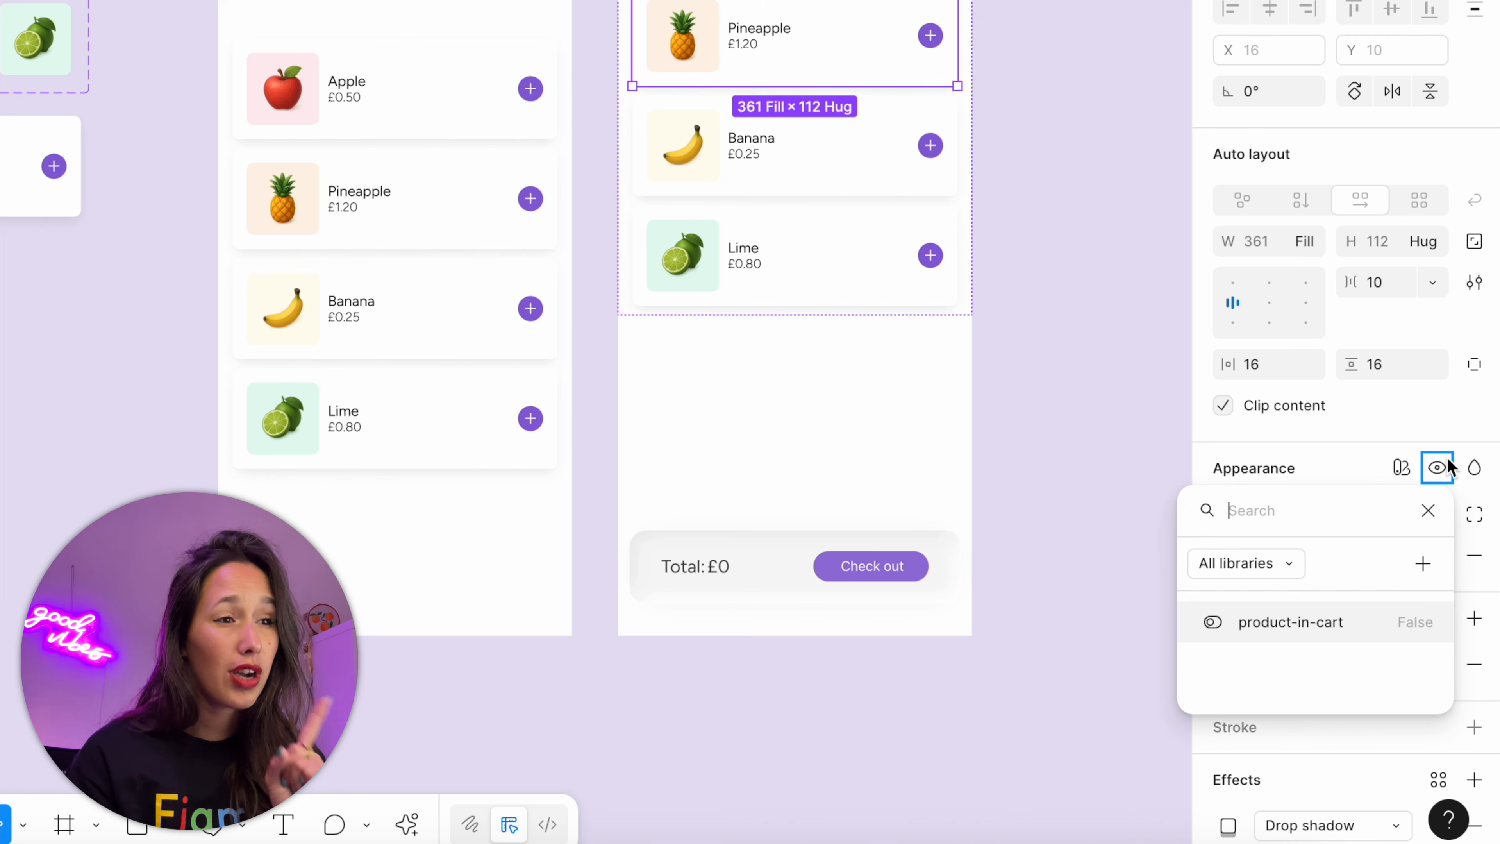
{"action": "left_click", "coordinate": [1303, 623]}
{"action": "right_click", "coordinate": [1437, 468]}
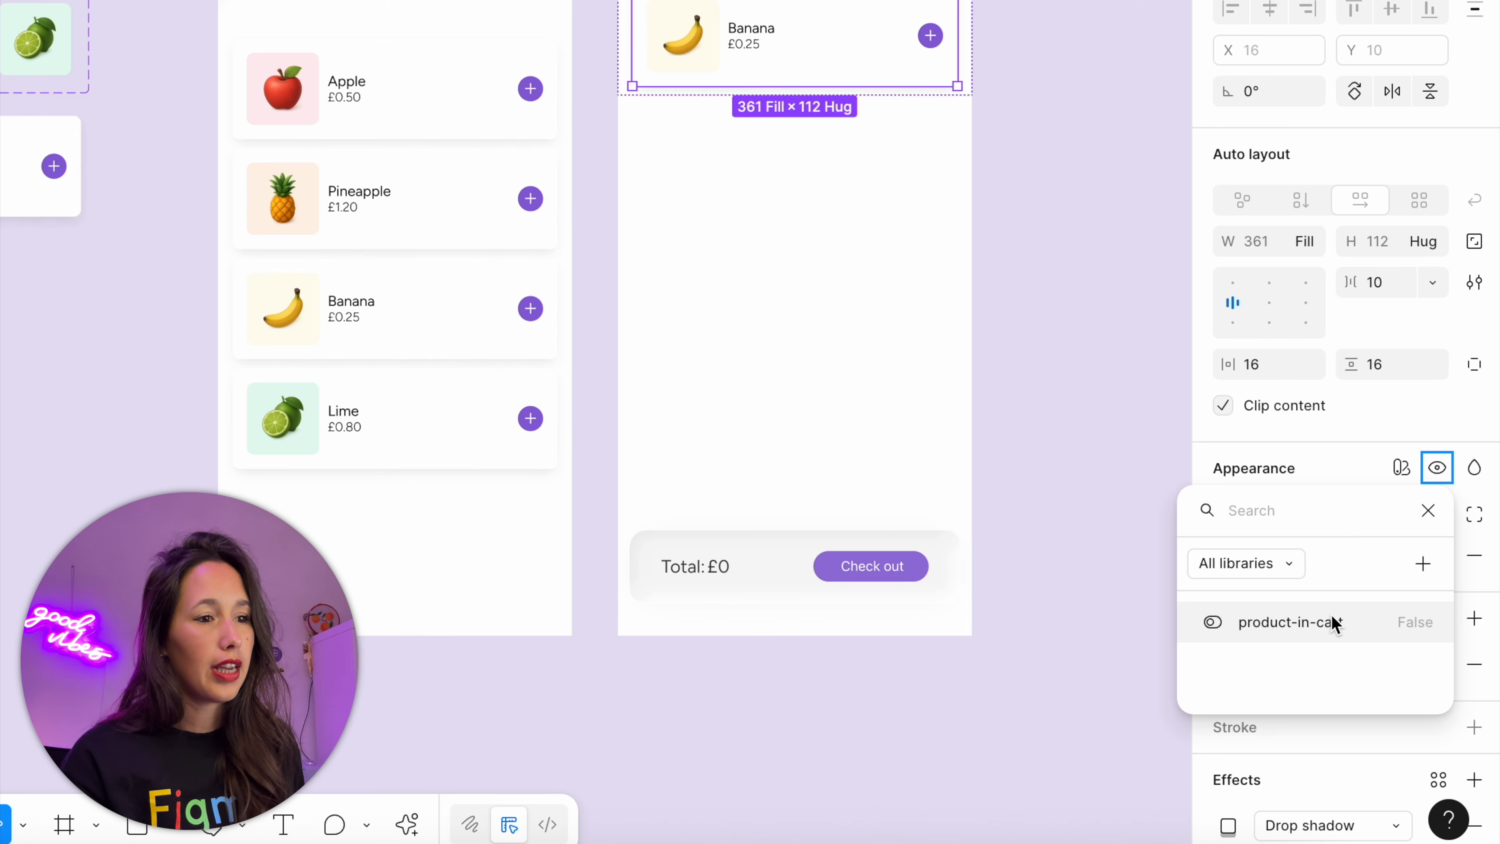
{"action": "left_click", "coordinate": [1333, 622]}
{"action": "left_click", "coordinate": [1057, 168]}
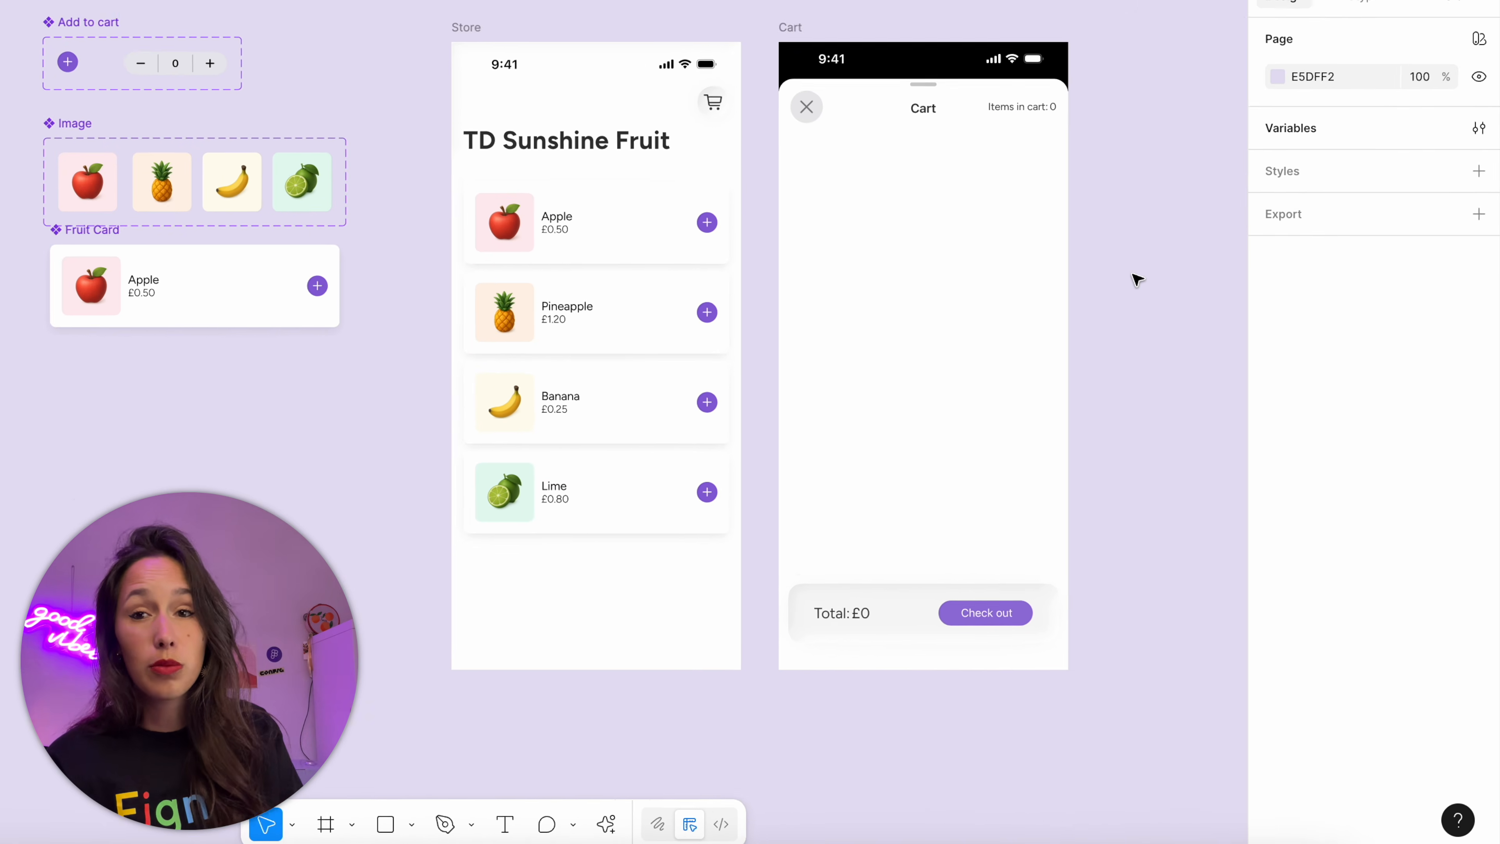
{"action": "left_click_drag", "start_coordinate": [1155, 307], "coordinate": [1171, 308]}
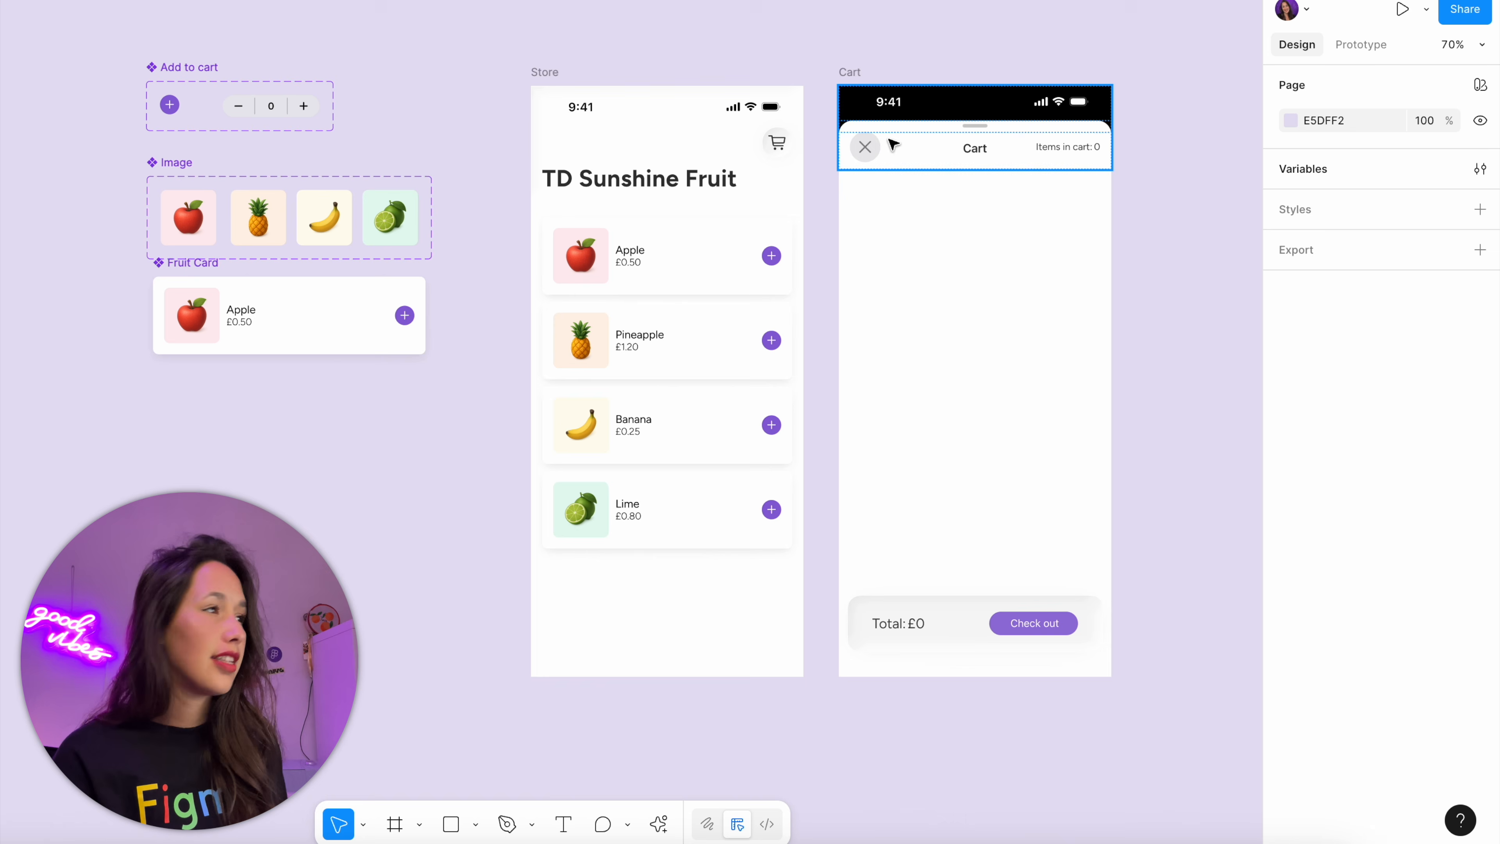
Preview the Store frame and test adding the Apple and the Banana, checking the cart after each and closing it again
{"action": "left_click", "coordinate": [536, 75]}
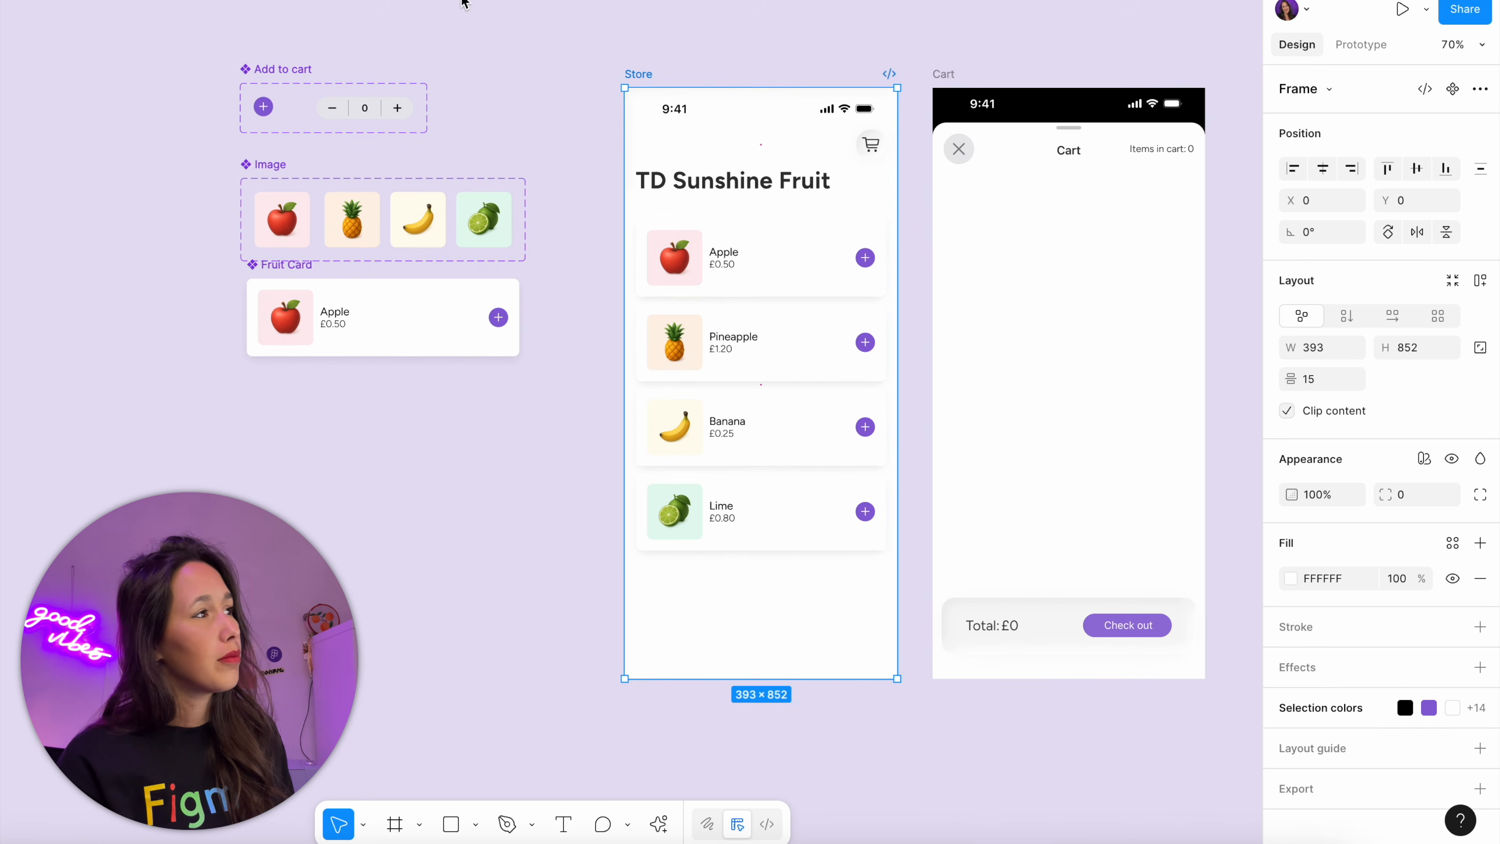
{"action": "key", "text": "shift+space"}
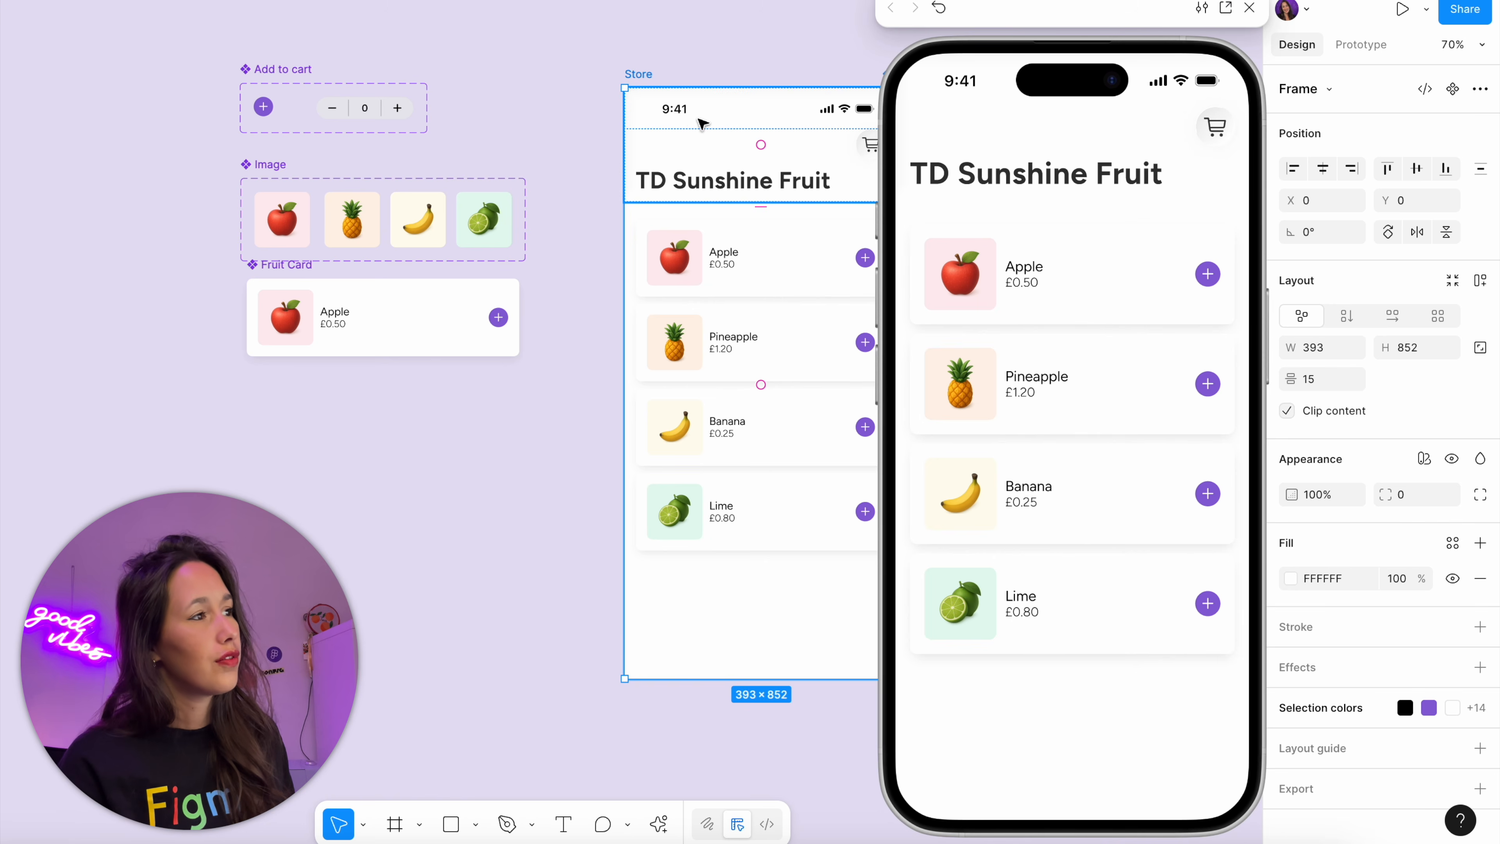
{"action": "left_click", "coordinate": [1208, 275]}
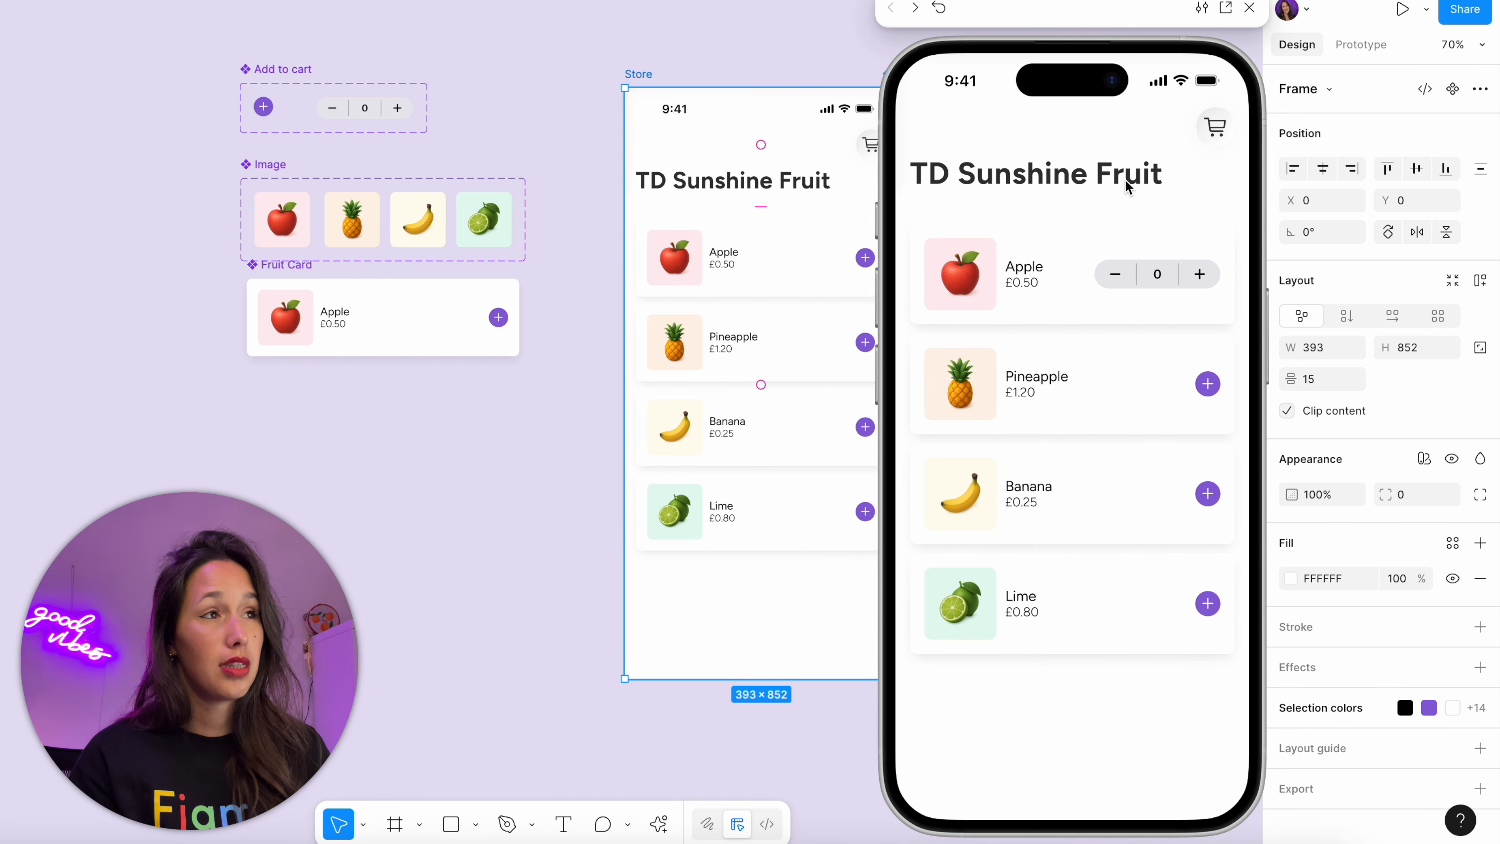
{"action": "left_click", "coordinate": [1229, 141]}
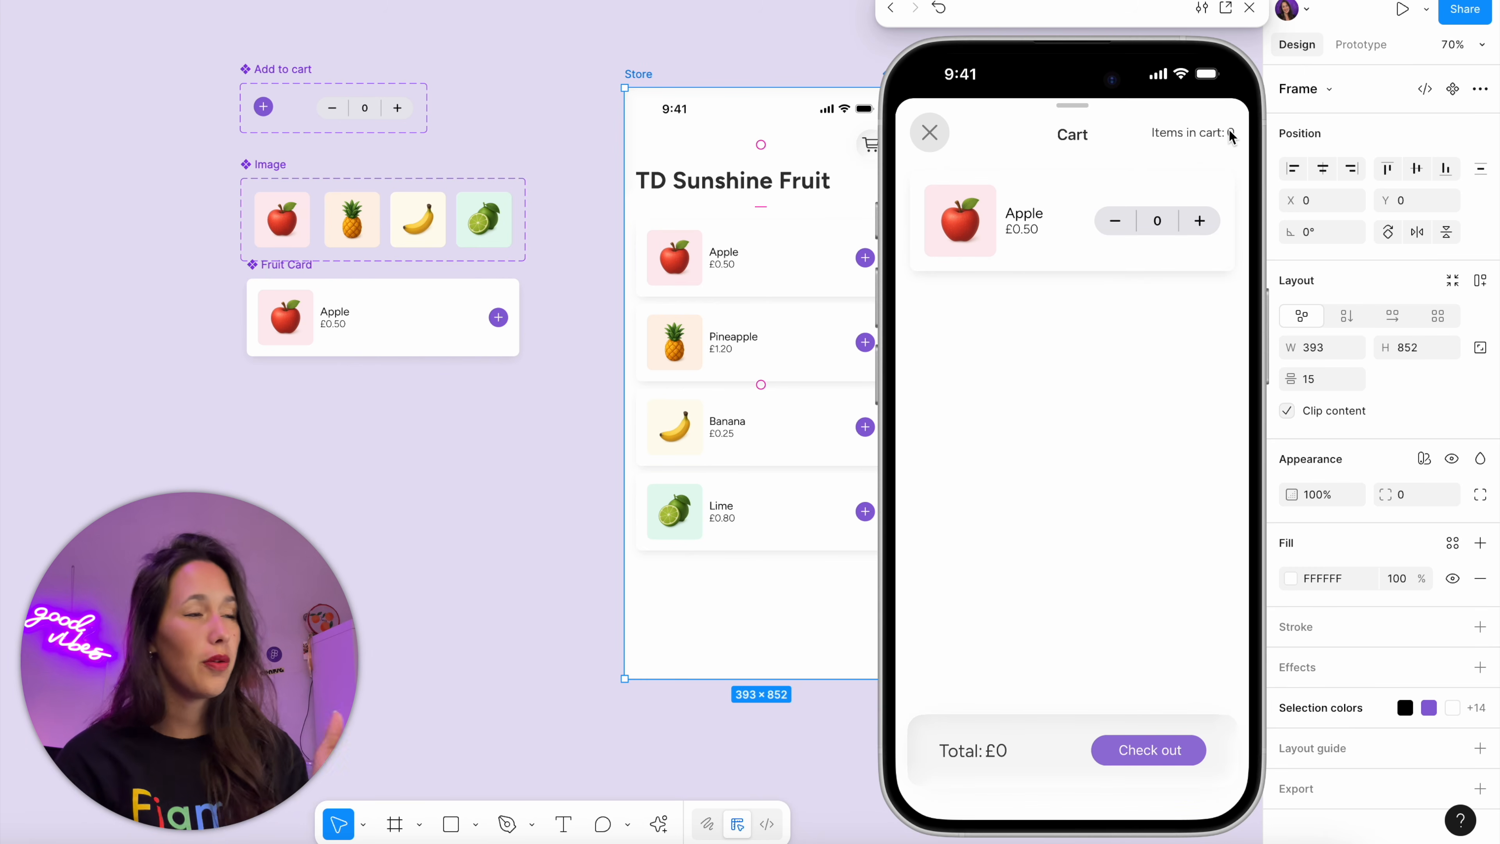
{"action": "left_click", "coordinate": [930, 132]}
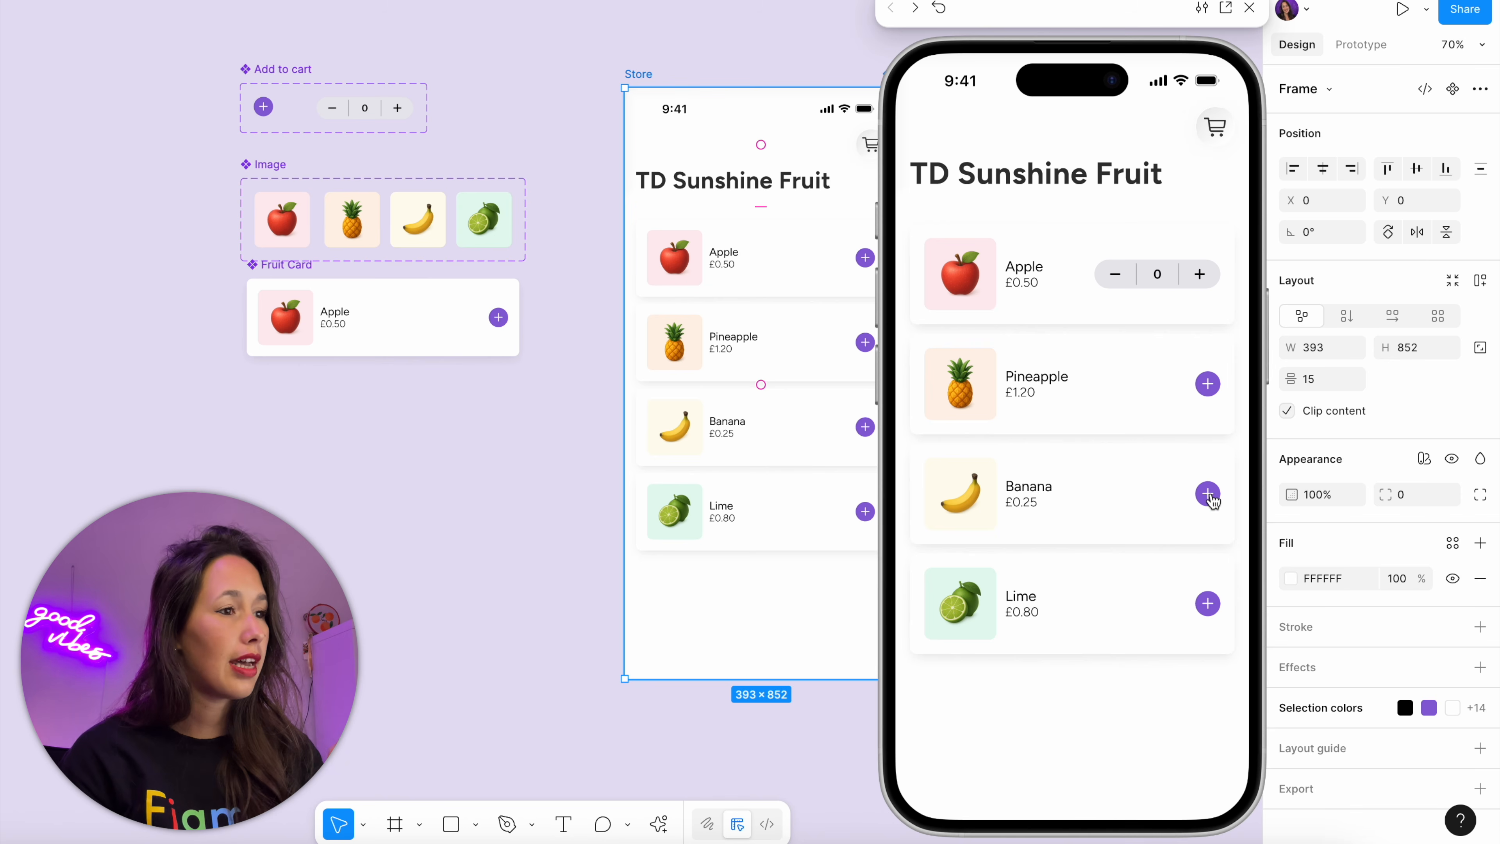
{"action": "left_click", "coordinate": [1207, 494]}
{"action": "left_click", "coordinate": [1209, 116]}
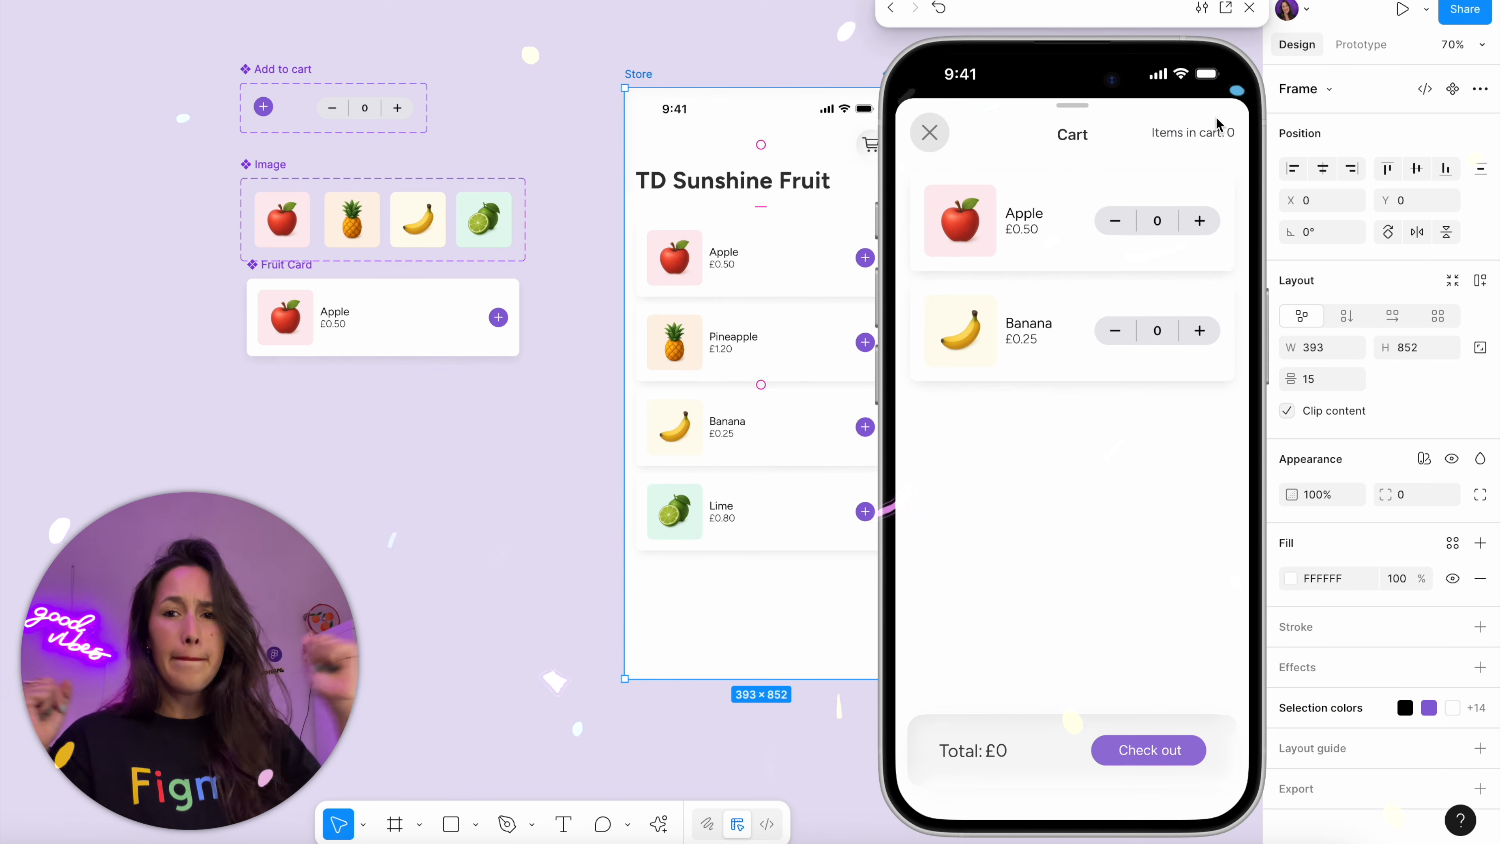
{"action": "left_click", "coordinate": [930, 132]}
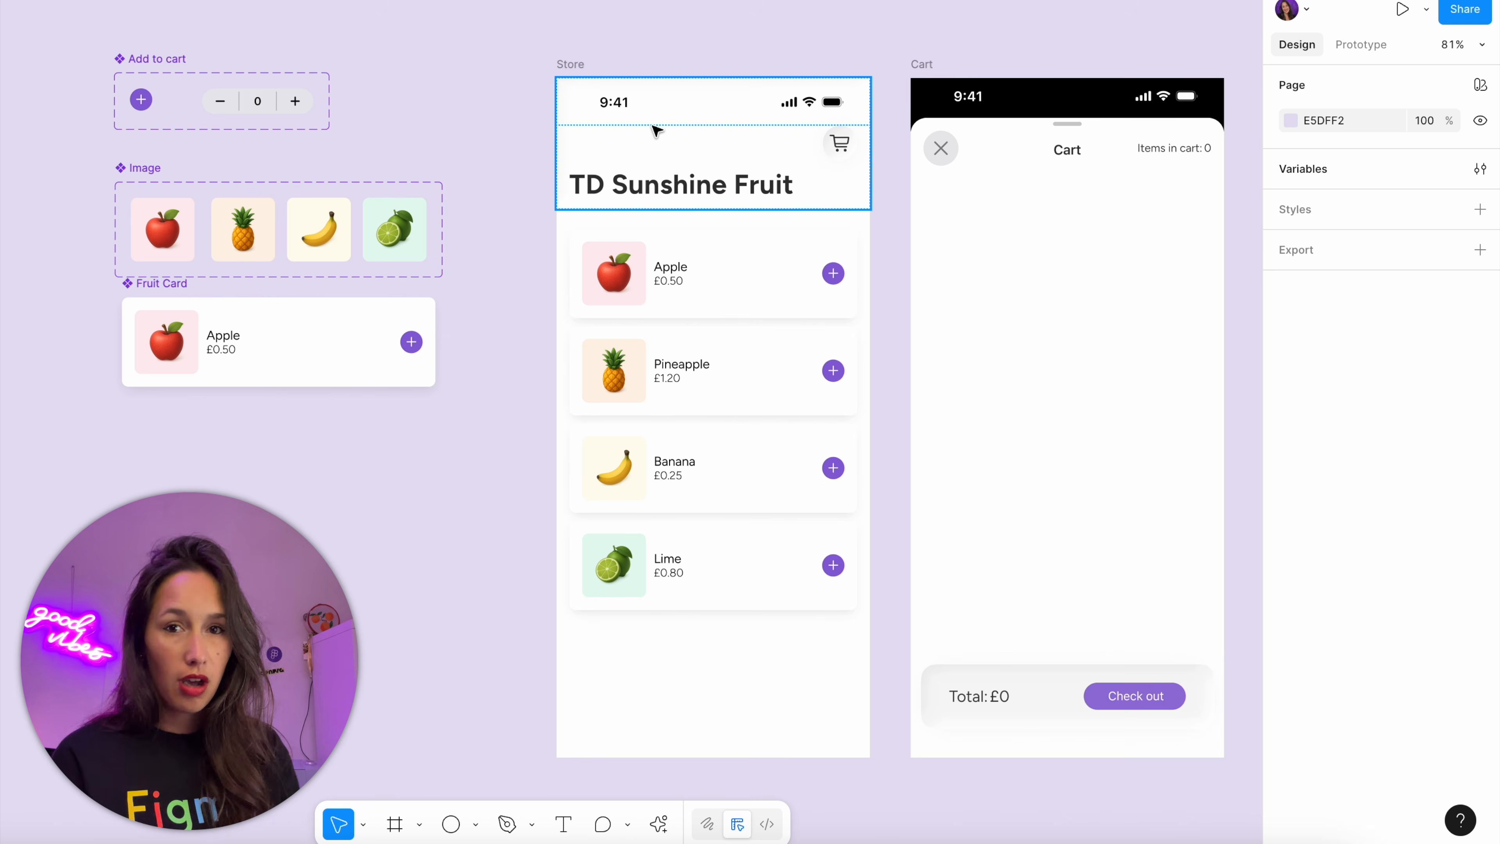
Rename the variable collection Collection 1 as Fruit
{"action": "scroll", "coordinate": [254, 98], "scroll_direction": "up", "scroll_amount": 6}
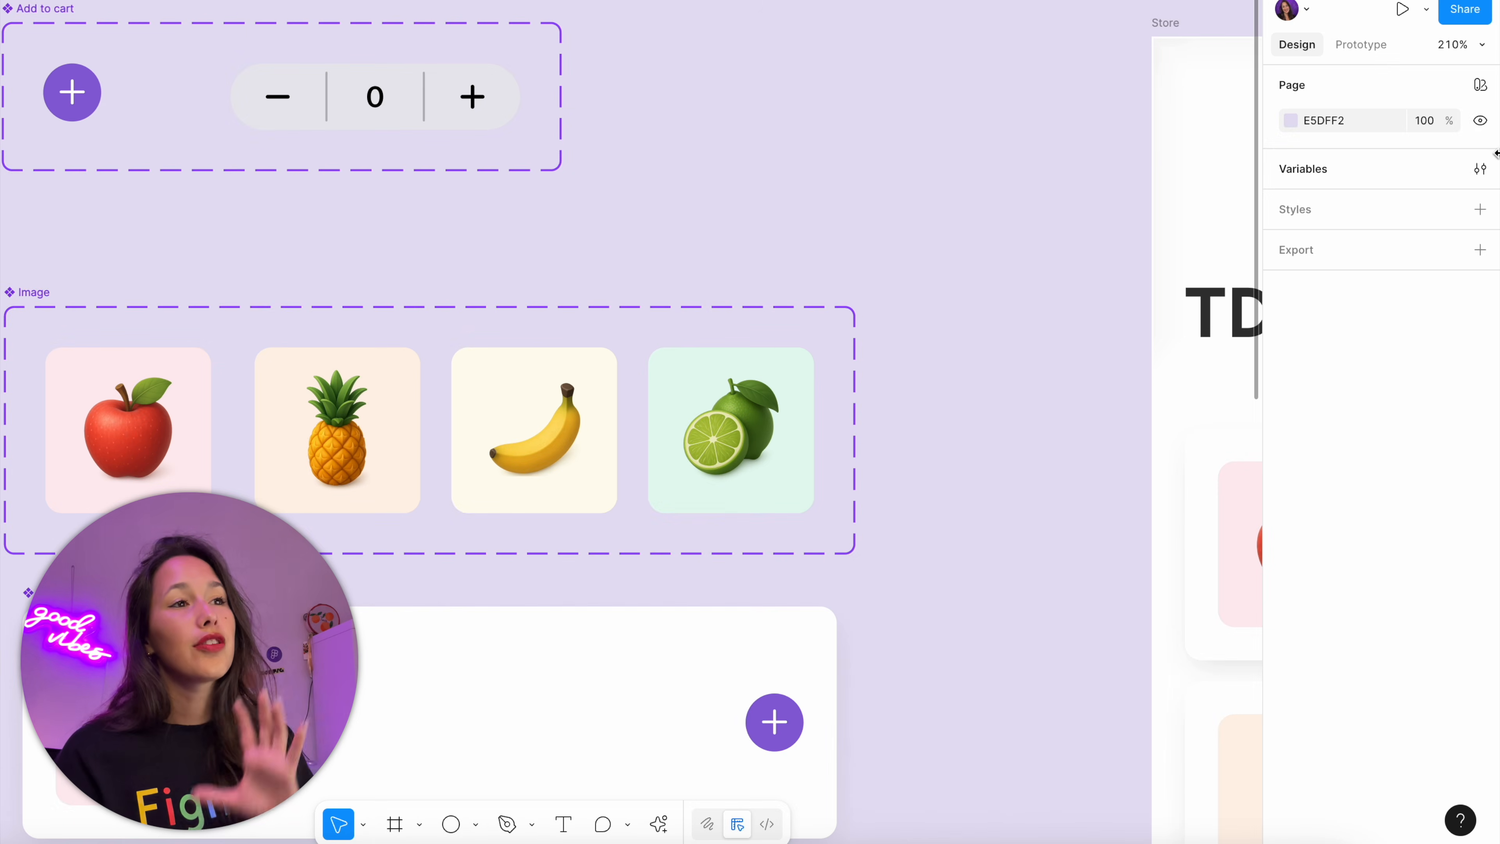
{"action": "left_click", "coordinate": [1480, 168]}
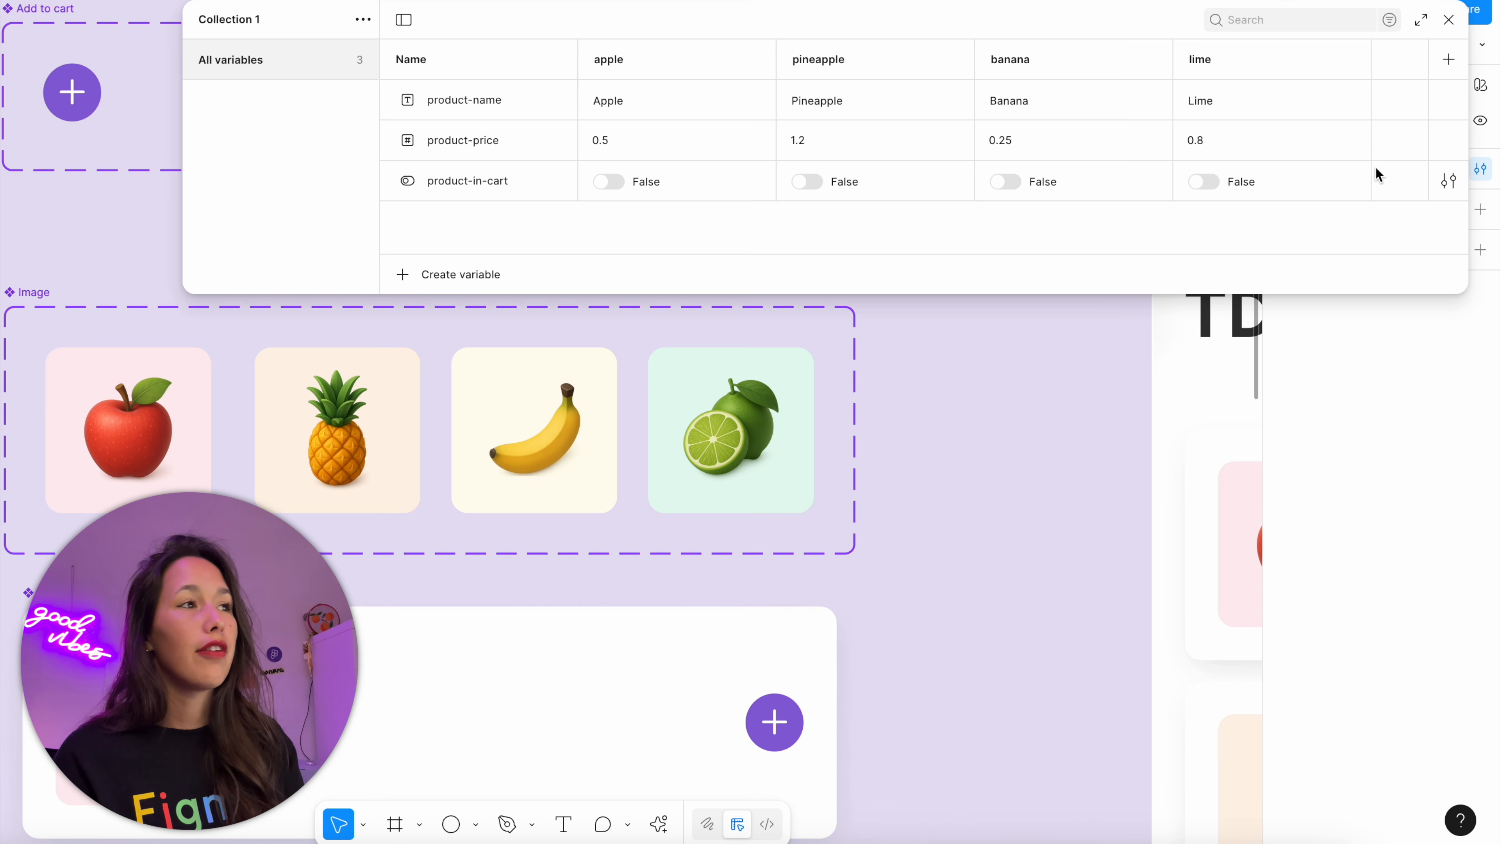
{"action": "left_click_drag", "start_coordinate": [884, 23], "coordinate": [898, 54]}
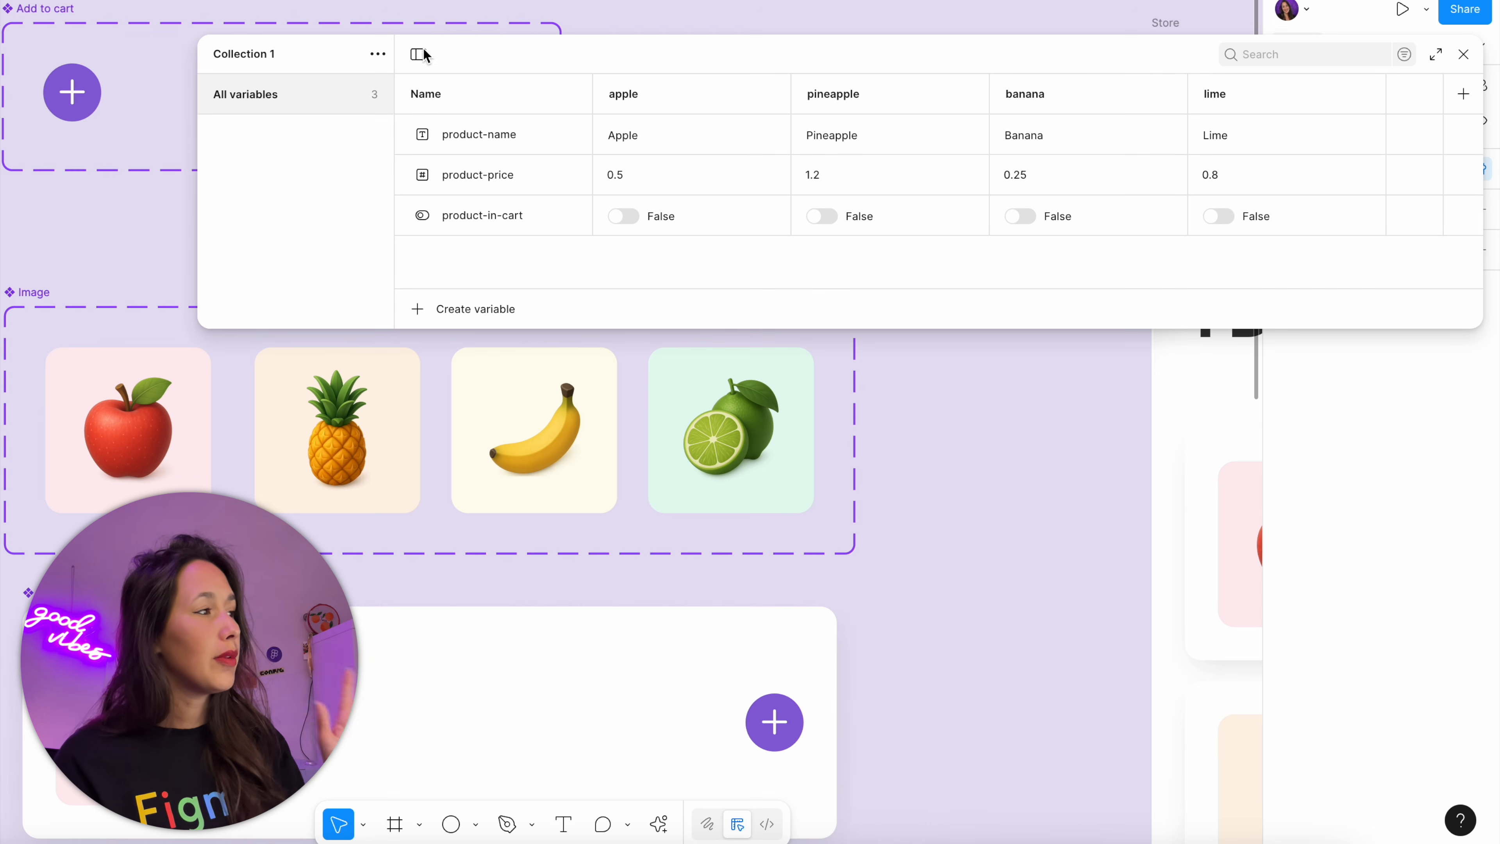
{"action": "left_click", "coordinate": [378, 54]}
{"action": "left_click", "coordinate": [378, 93]}
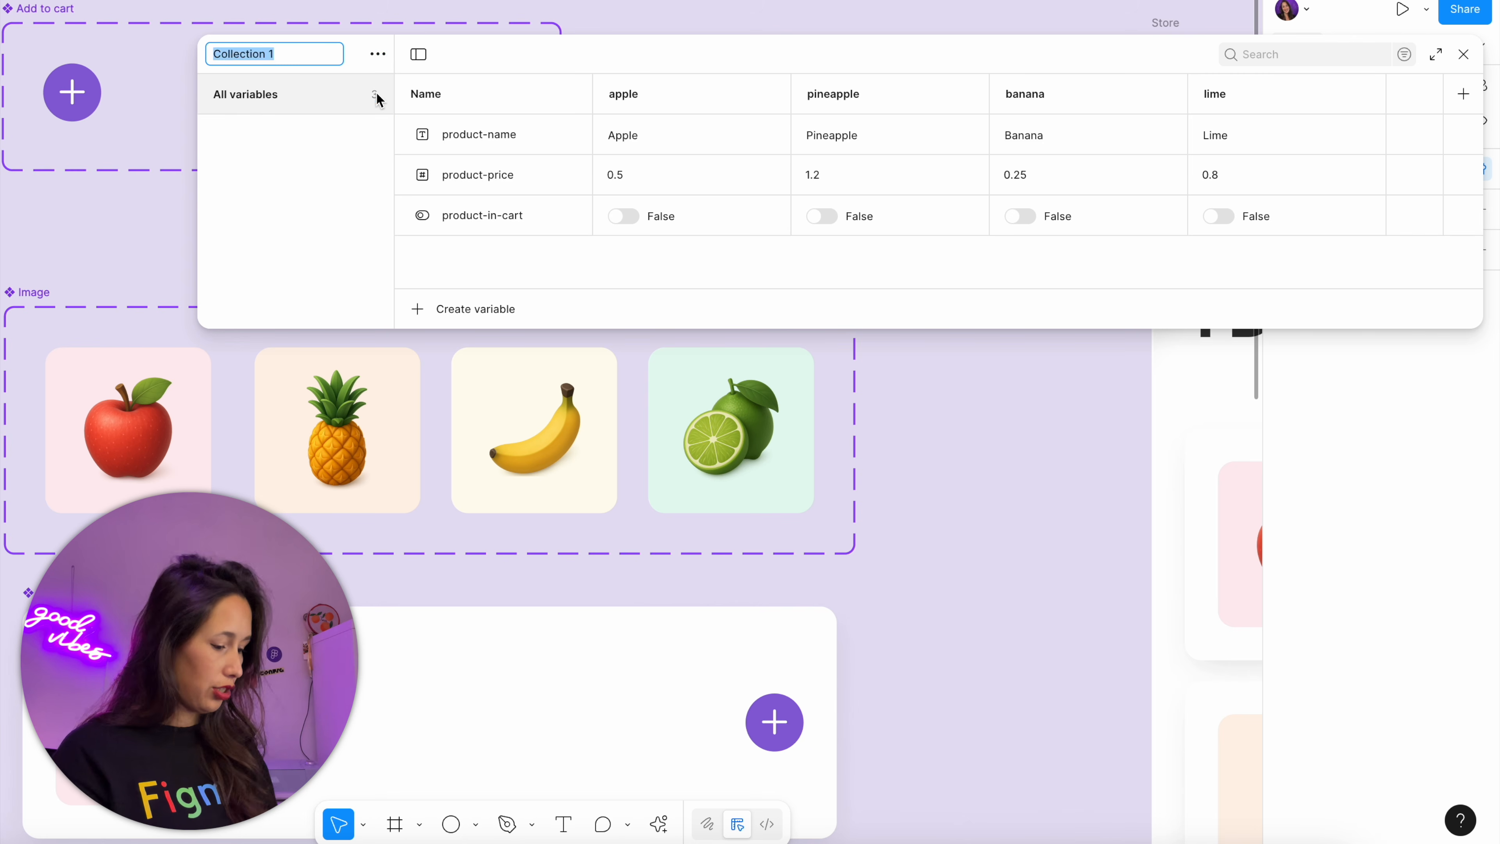
{"action": "type", "text": "Fruit"}
{"action": "key", "text": "Return"}
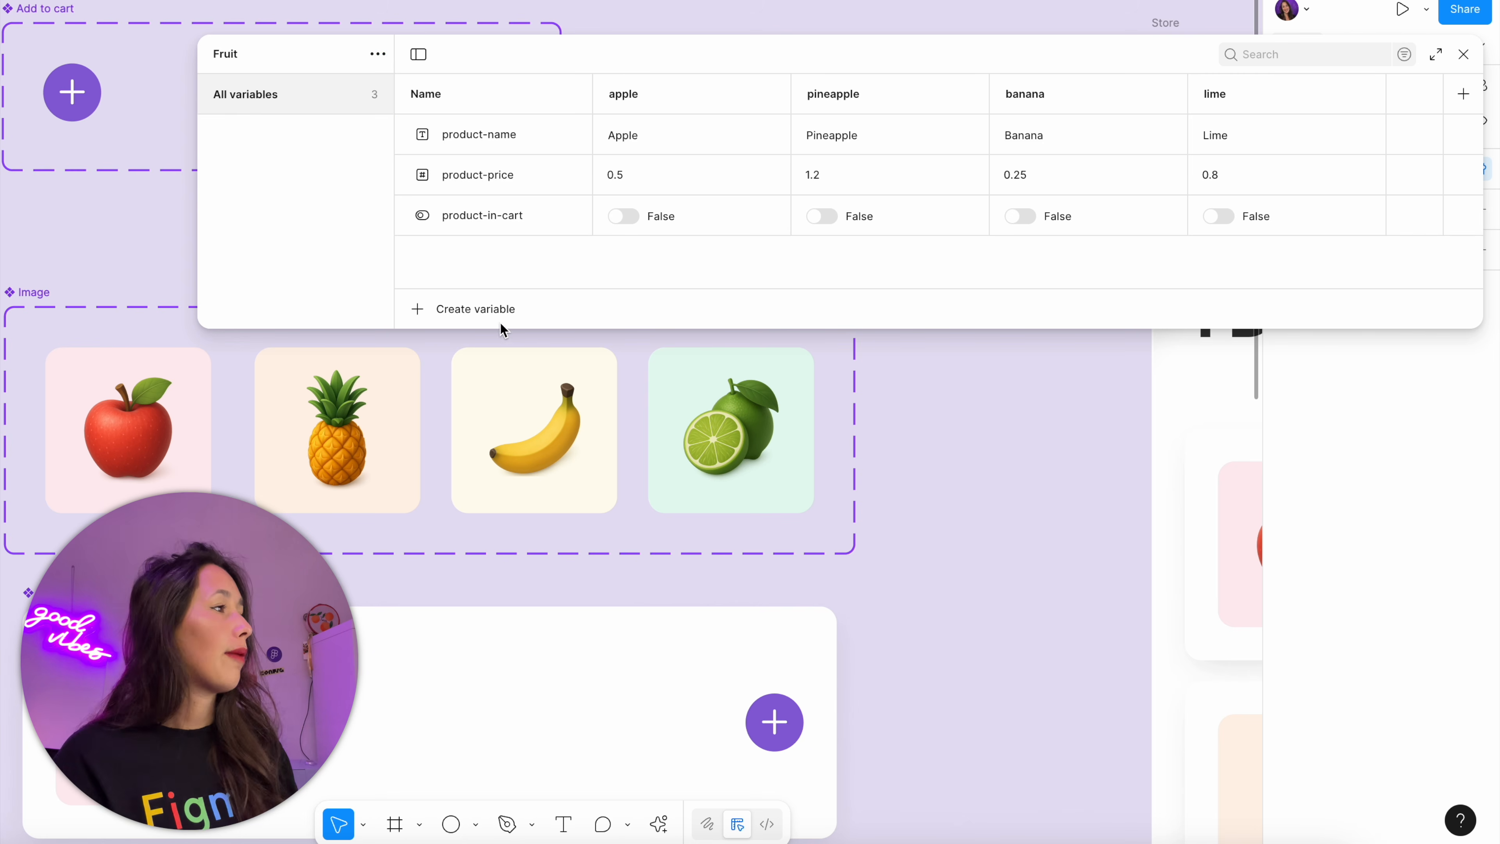
Create a number variable named product-count in the Fruit collection and close the variables window
{"action": "left_click", "coordinate": [506, 313]}
{"action": "left_click", "coordinate": [489, 370]}
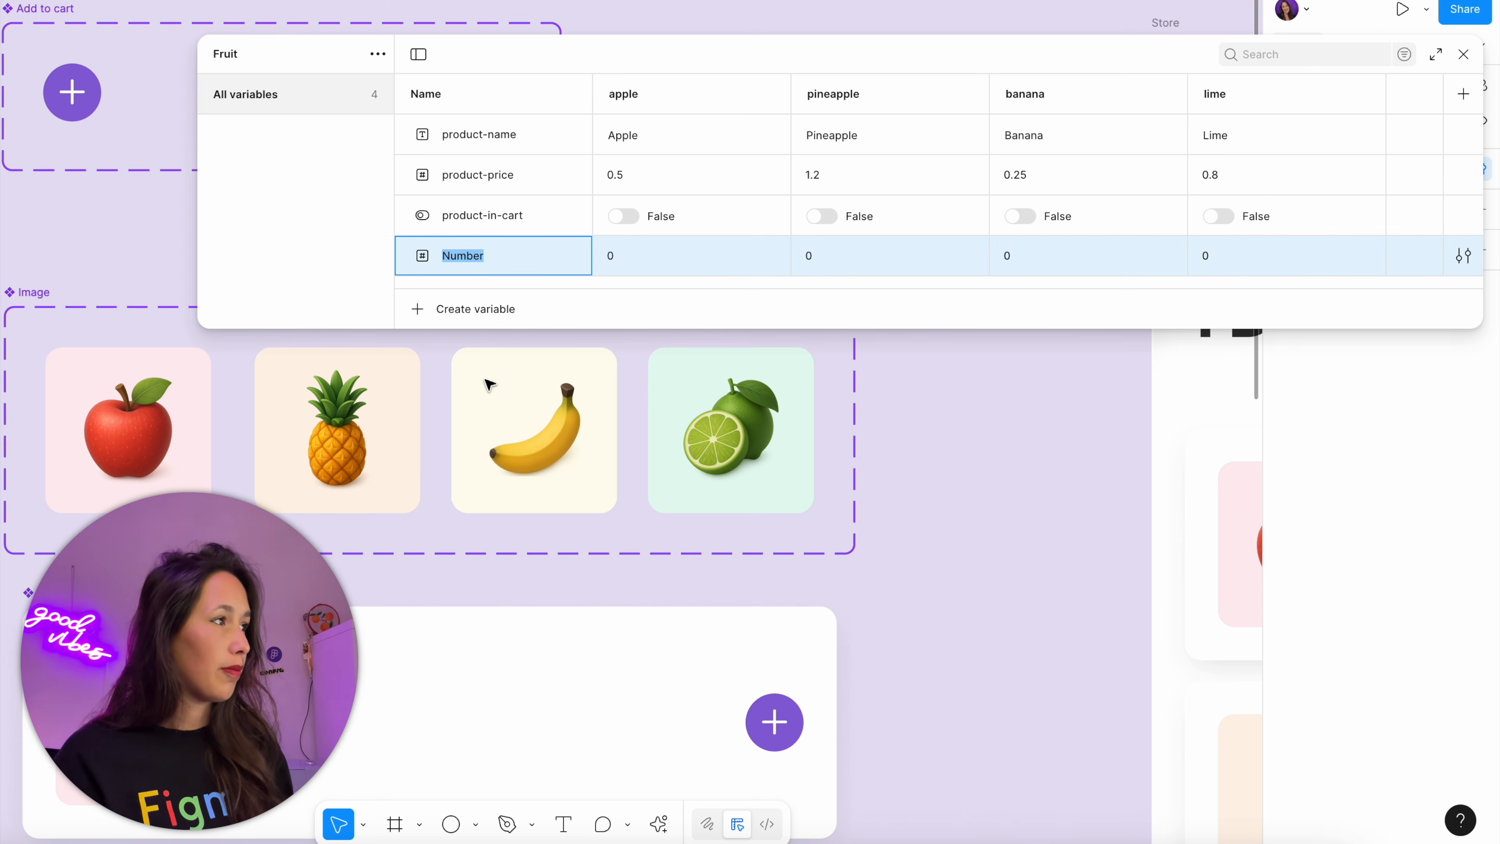
{"action": "type", "text": "product-count"}
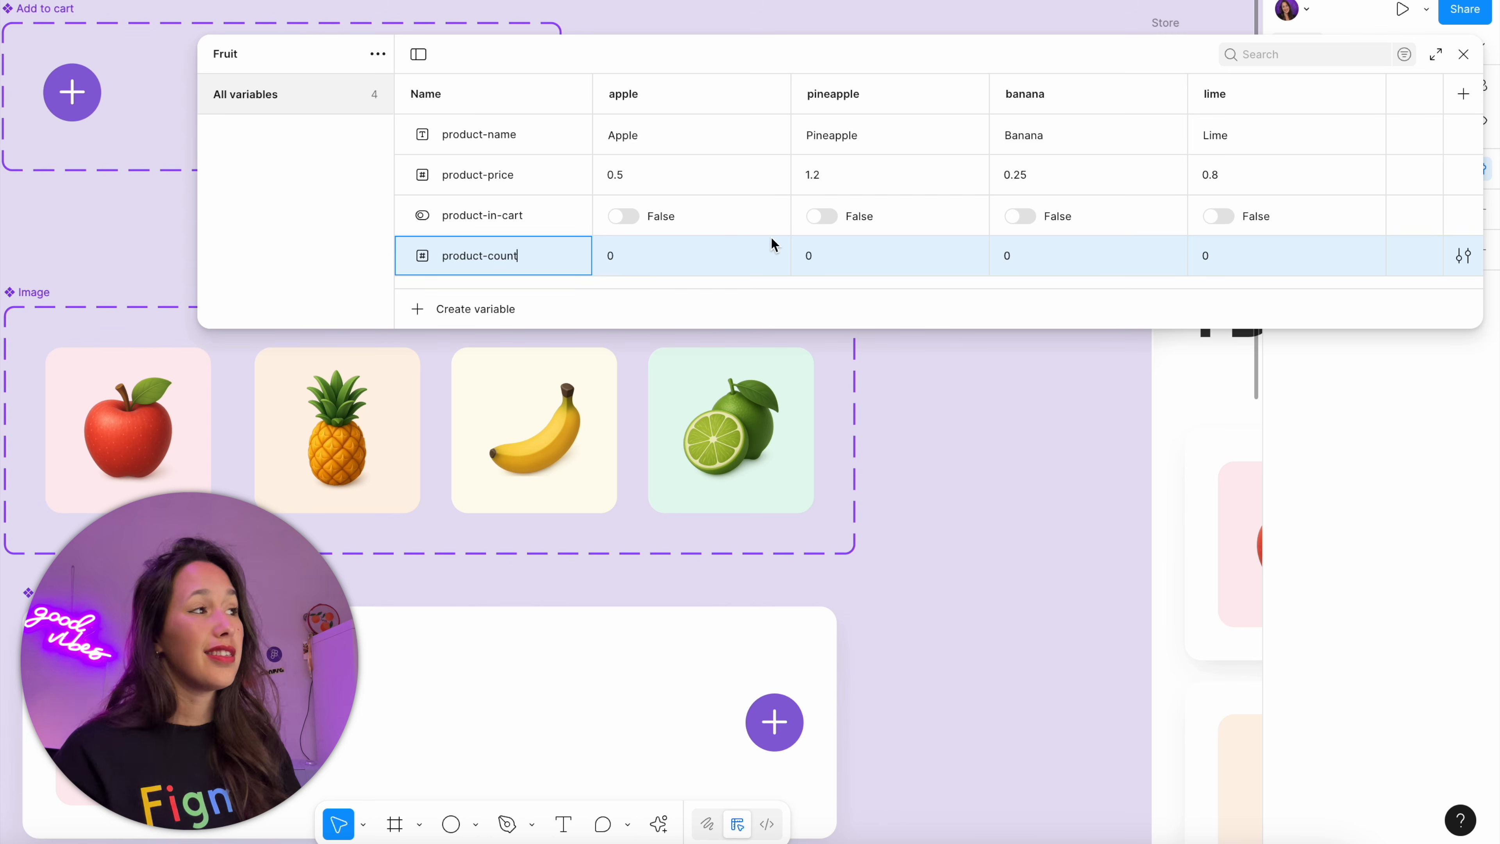
{"action": "left_click", "coordinate": [979, 416]}
{"action": "left_click", "coordinate": [1463, 55]}
Detach the product-cart-total variable from the quantity text in the Add to cart stepper and bind product-count instead
{"action": "left_click_drag", "start_coordinate": [289, 204], "coordinate": [915, 526]}
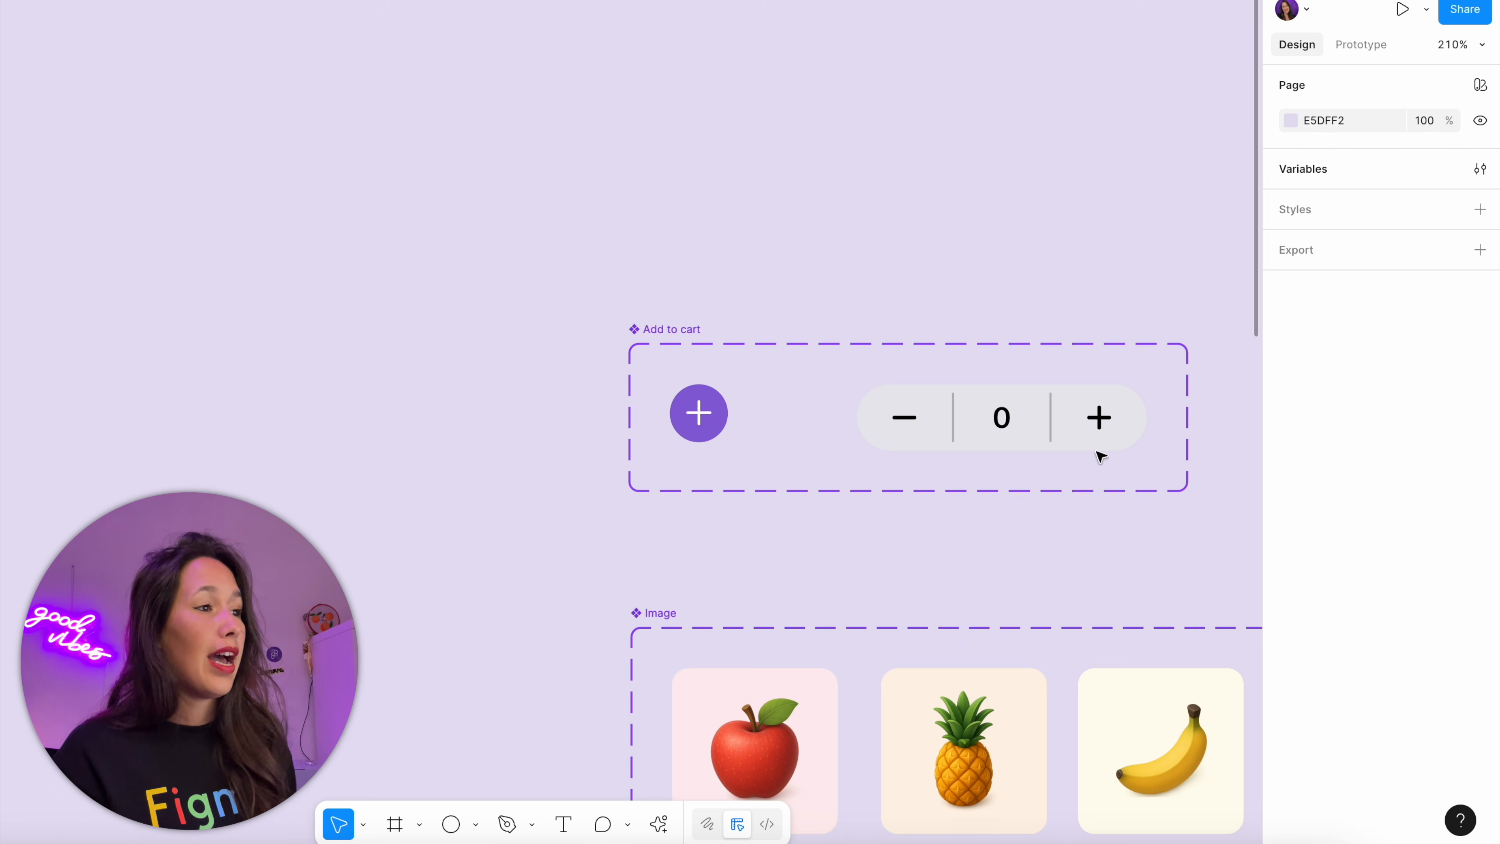
{"action": "double_click", "coordinate": [1005, 413]}
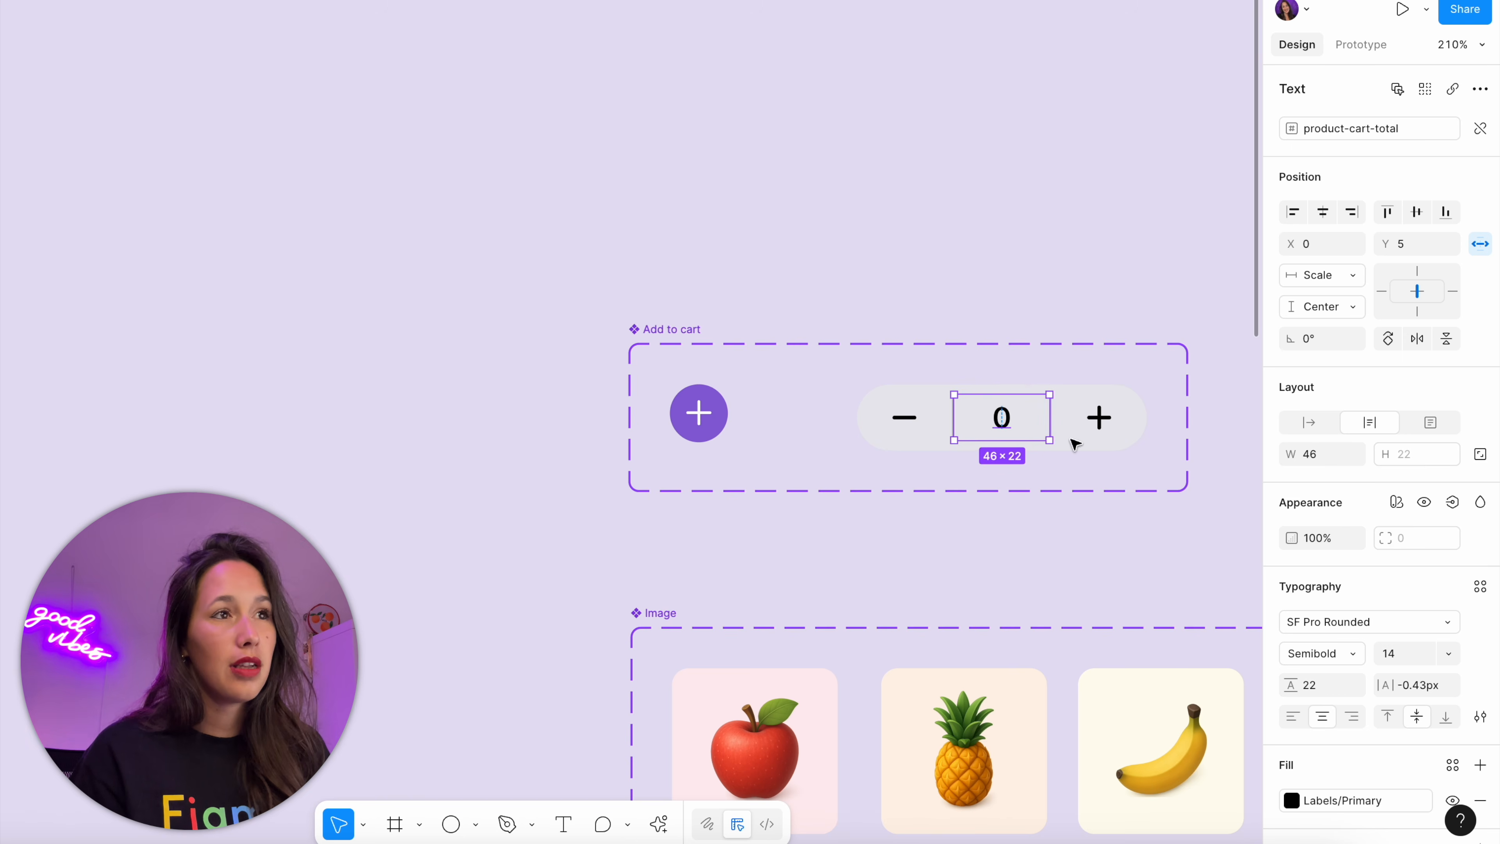
{"action": "left_click", "coordinate": [1480, 128]}
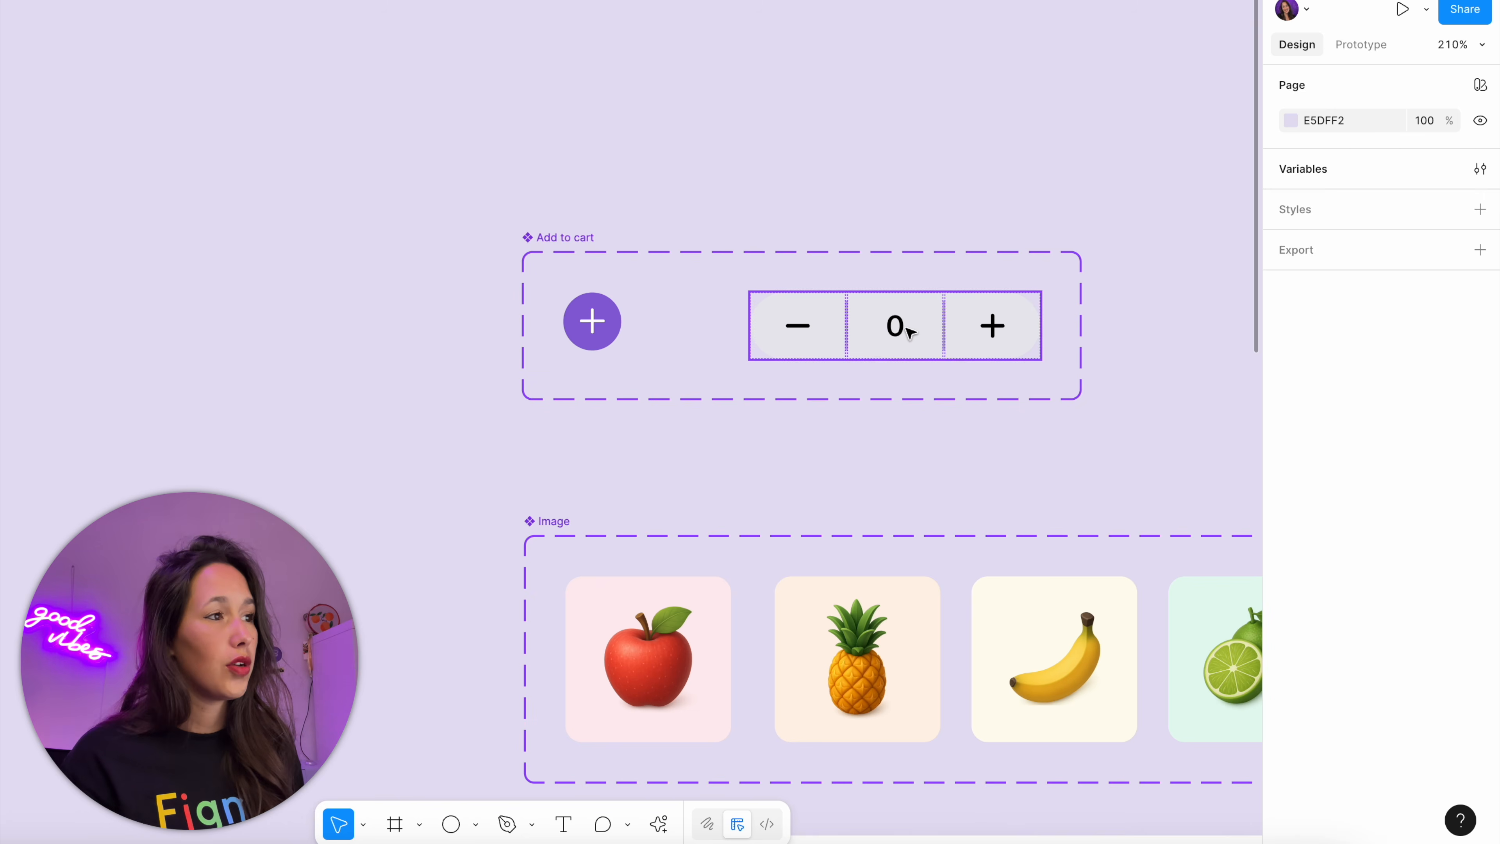
{"action": "double_click", "coordinate": [904, 325]}
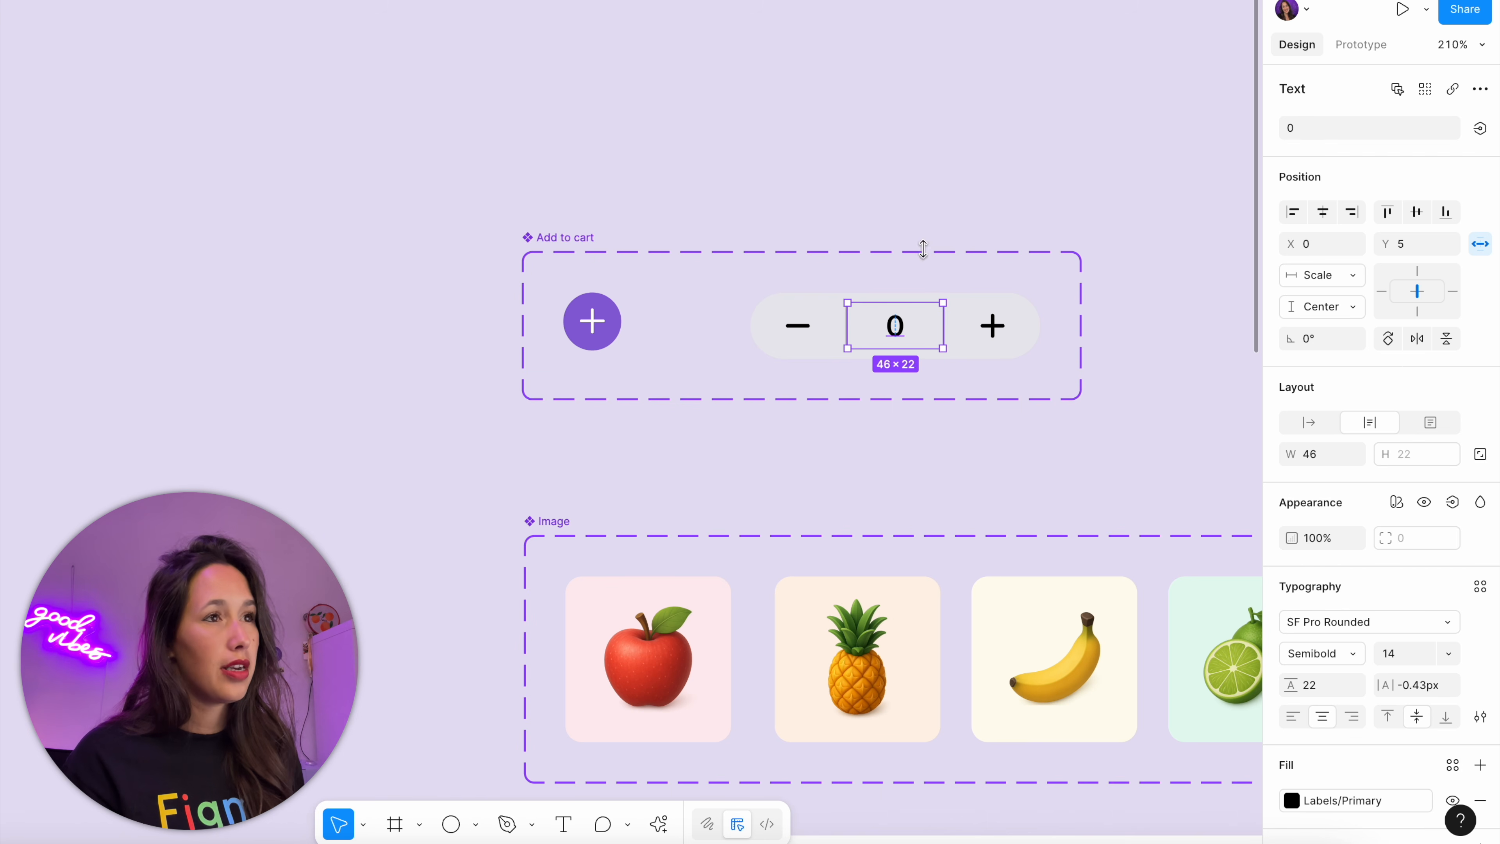
{"action": "left_click", "coordinate": [1481, 128]}
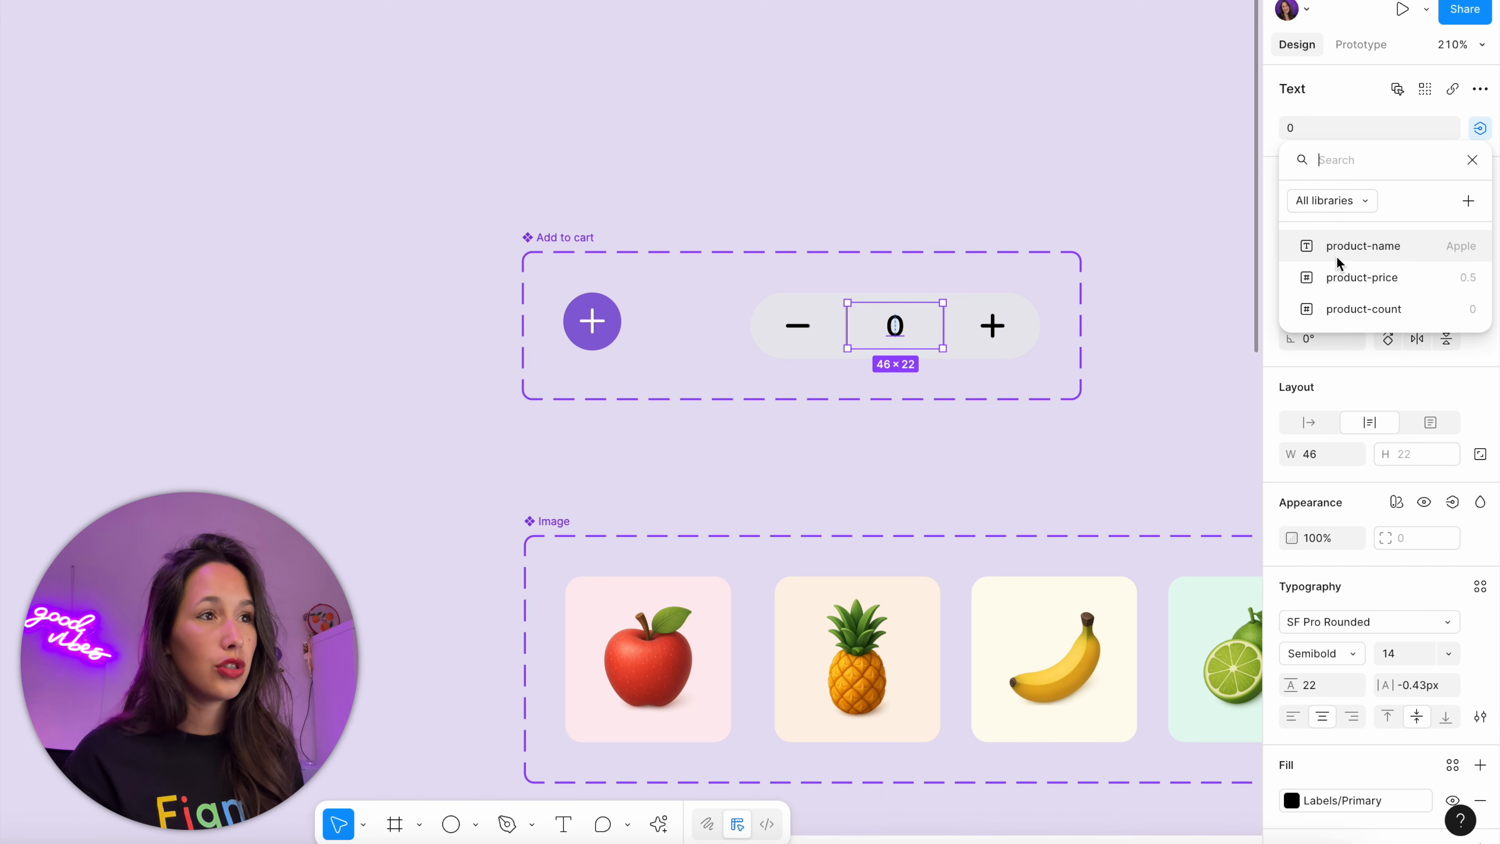
{"action": "left_click", "coordinate": [1358, 301]}
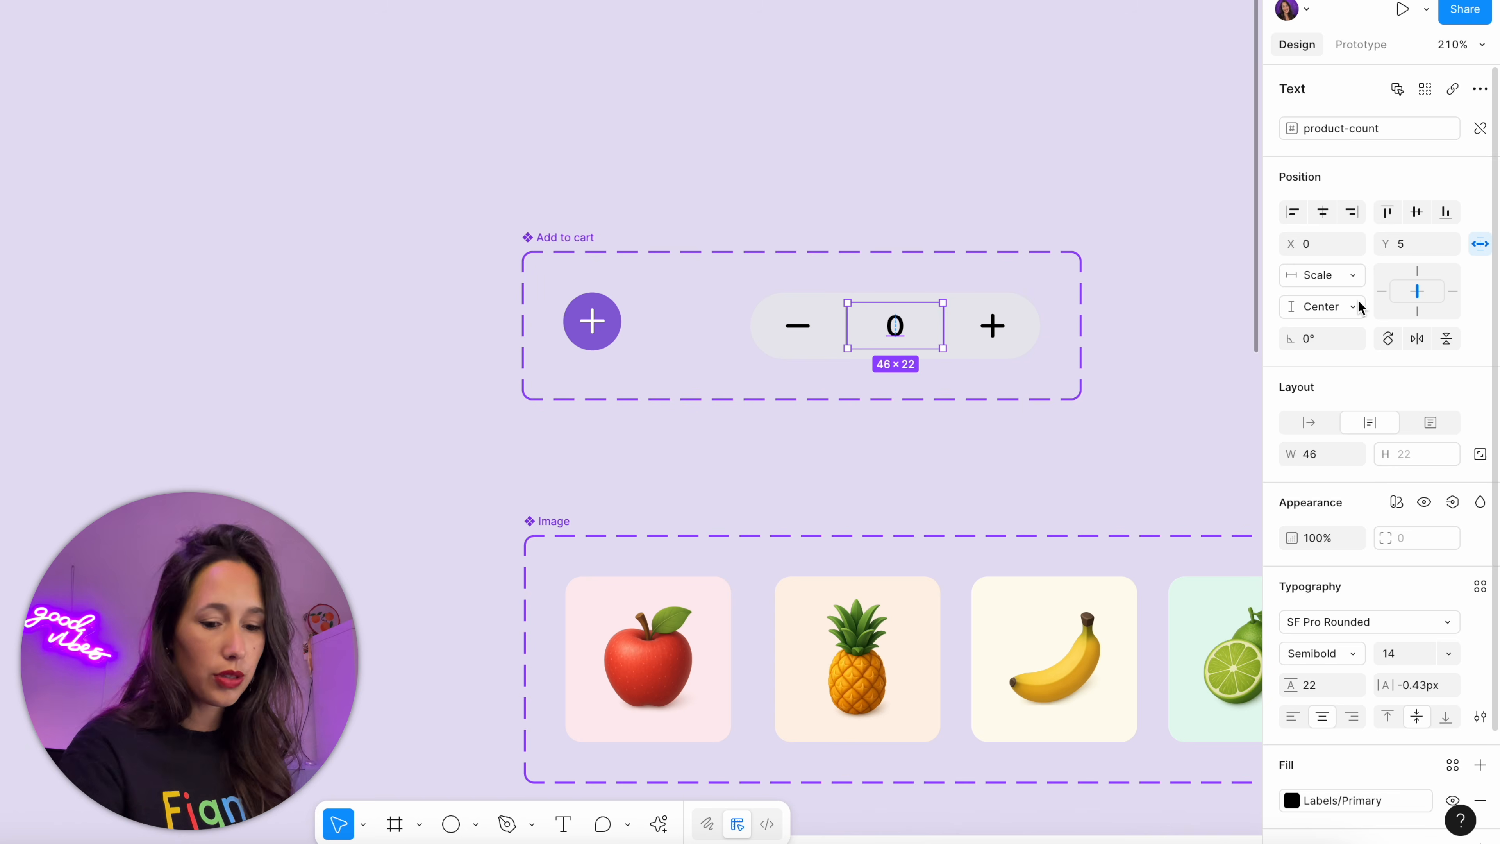
Give the stepper's plus button an on-tap Set variable interaction that sets product-count to product-count + 1
{"action": "left_click", "coordinate": [1028, 337]}
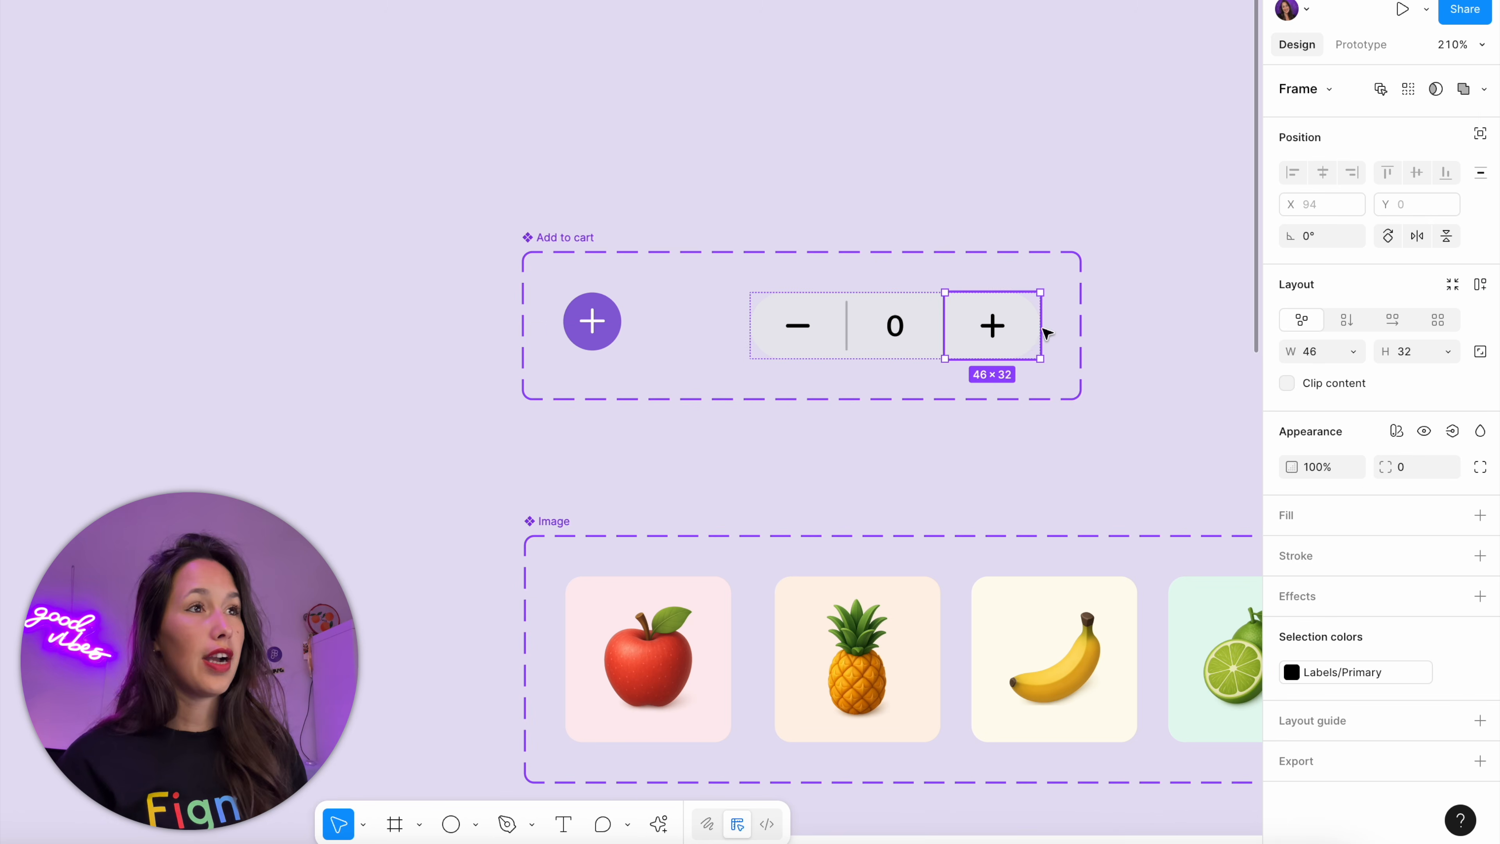
{"action": "left_click", "coordinate": [1363, 58]}
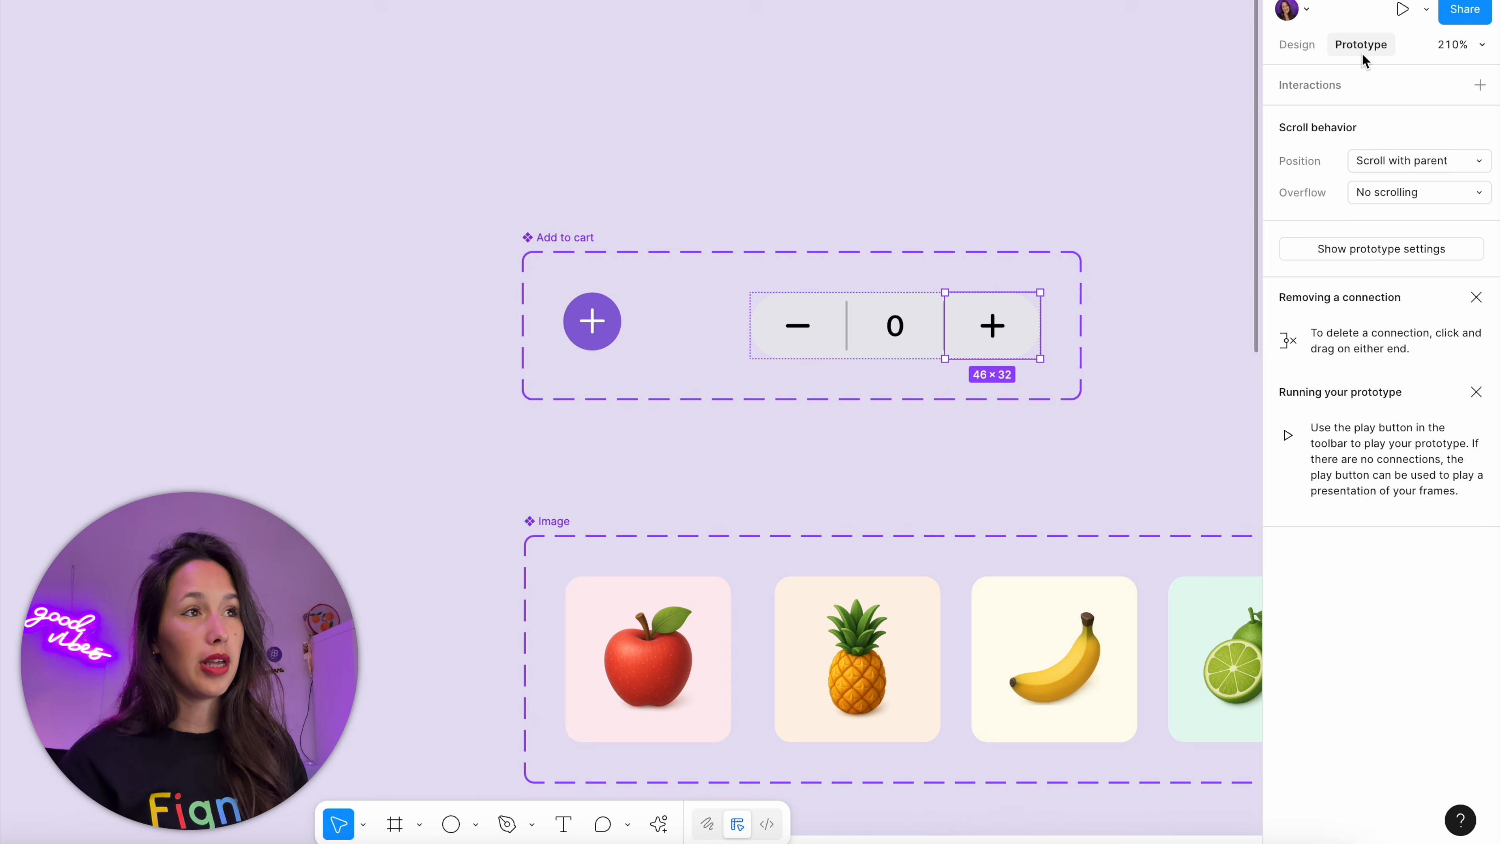
{"action": "left_click", "coordinate": [1479, 86]}
{"action": "left_click", "coordinate": [1189, 212]}
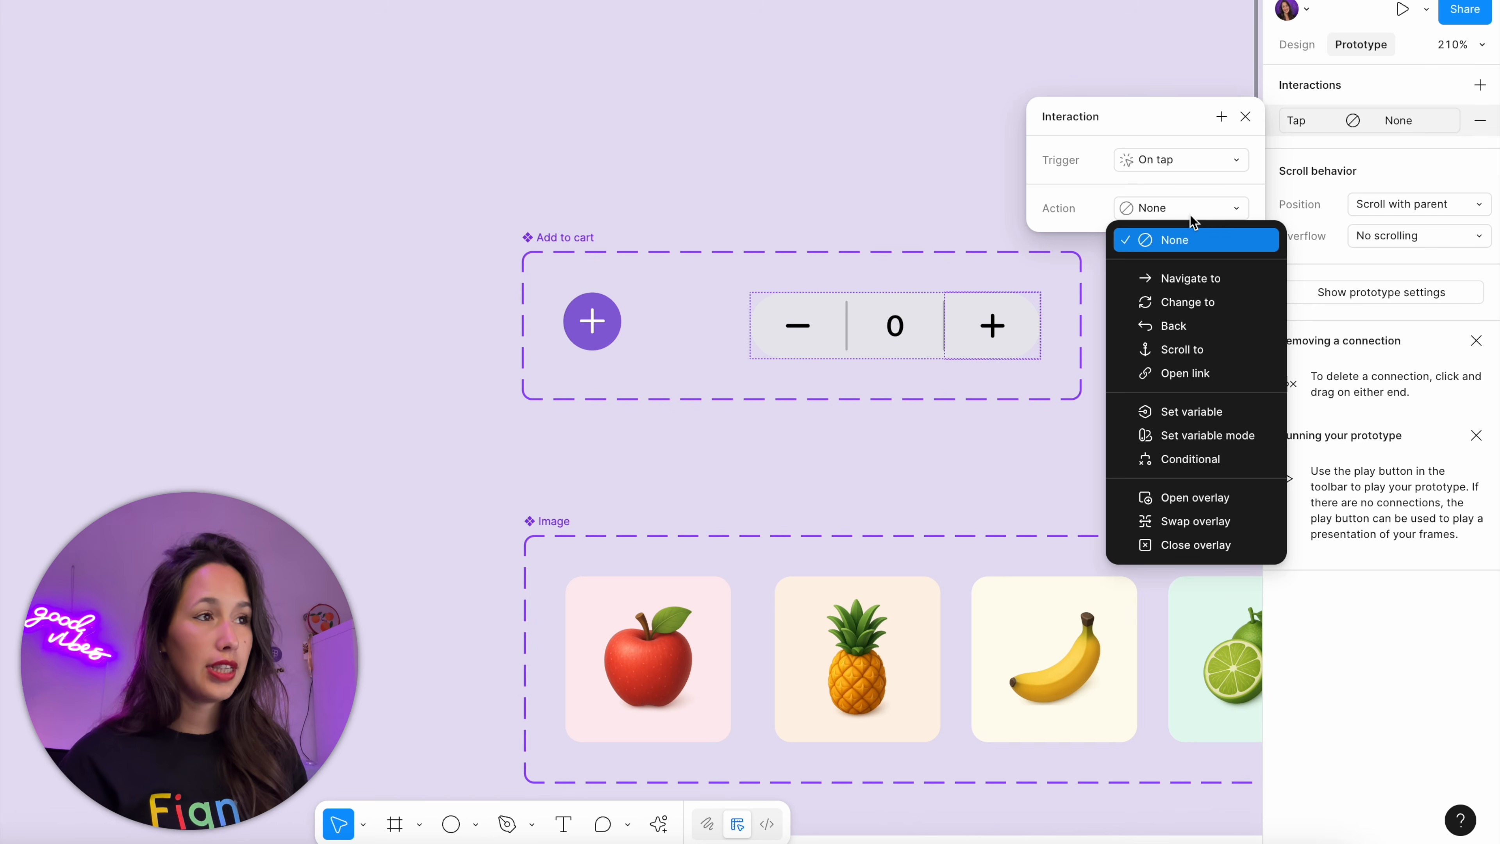
{"action": "left_click", "coordinate": [1220, 417]}
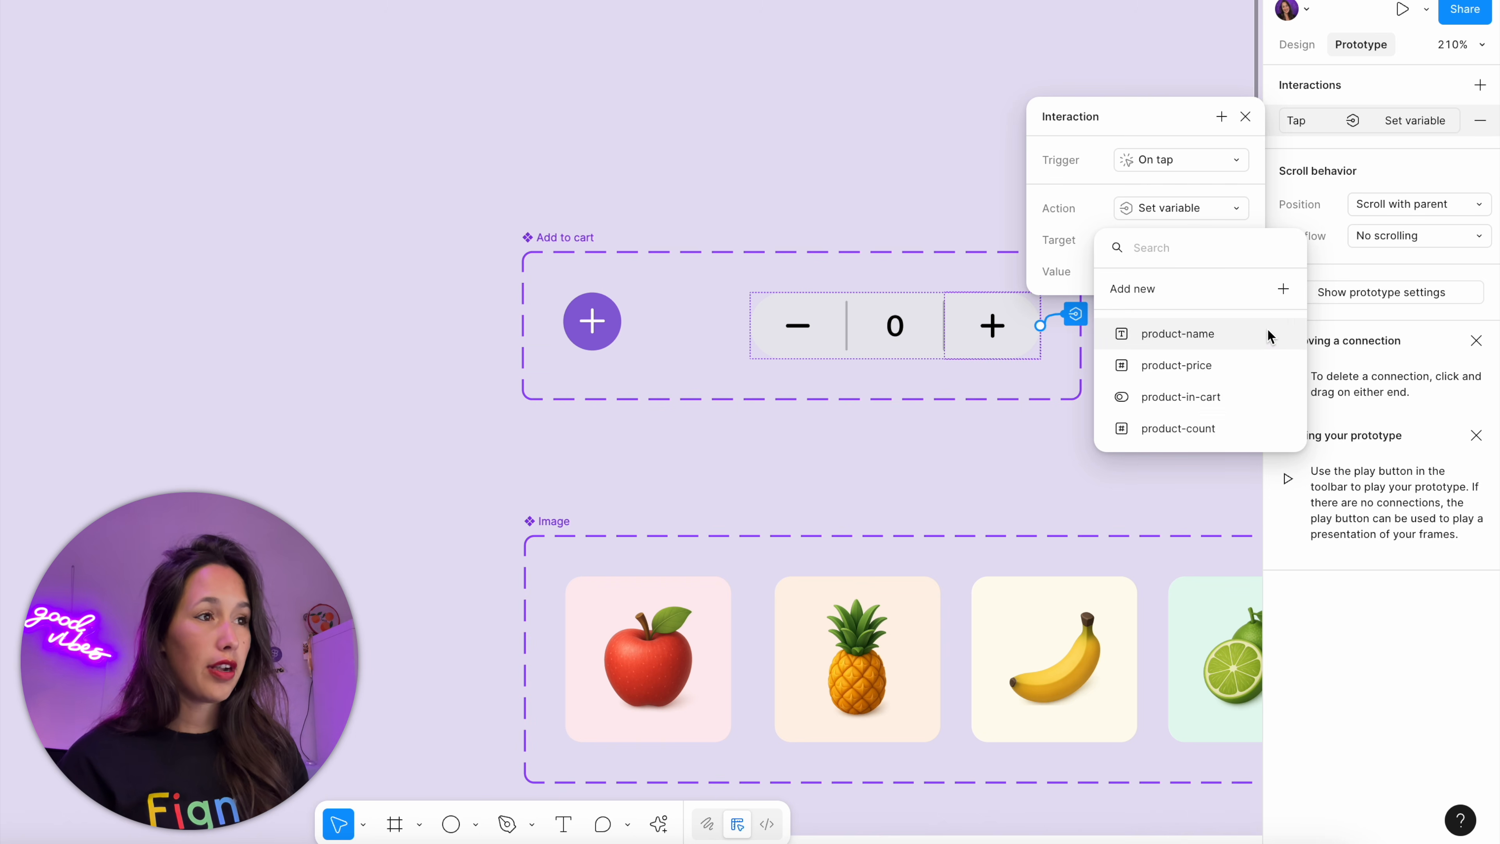
{"action": "left_click", "coordinate": [1237, 433]}
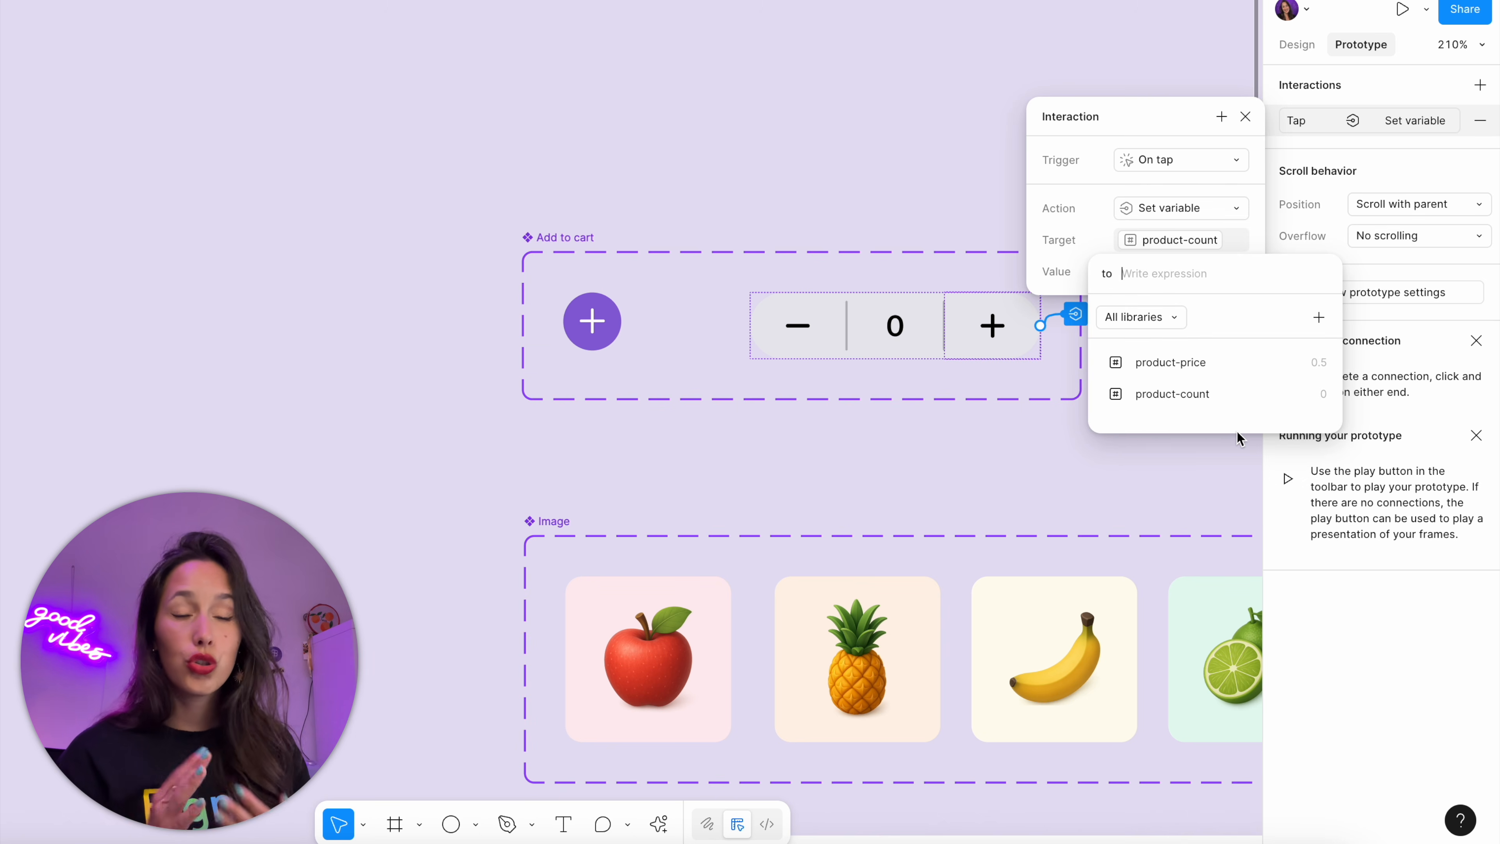
{"action": "left_click", "coordinate": [1227, 394]}
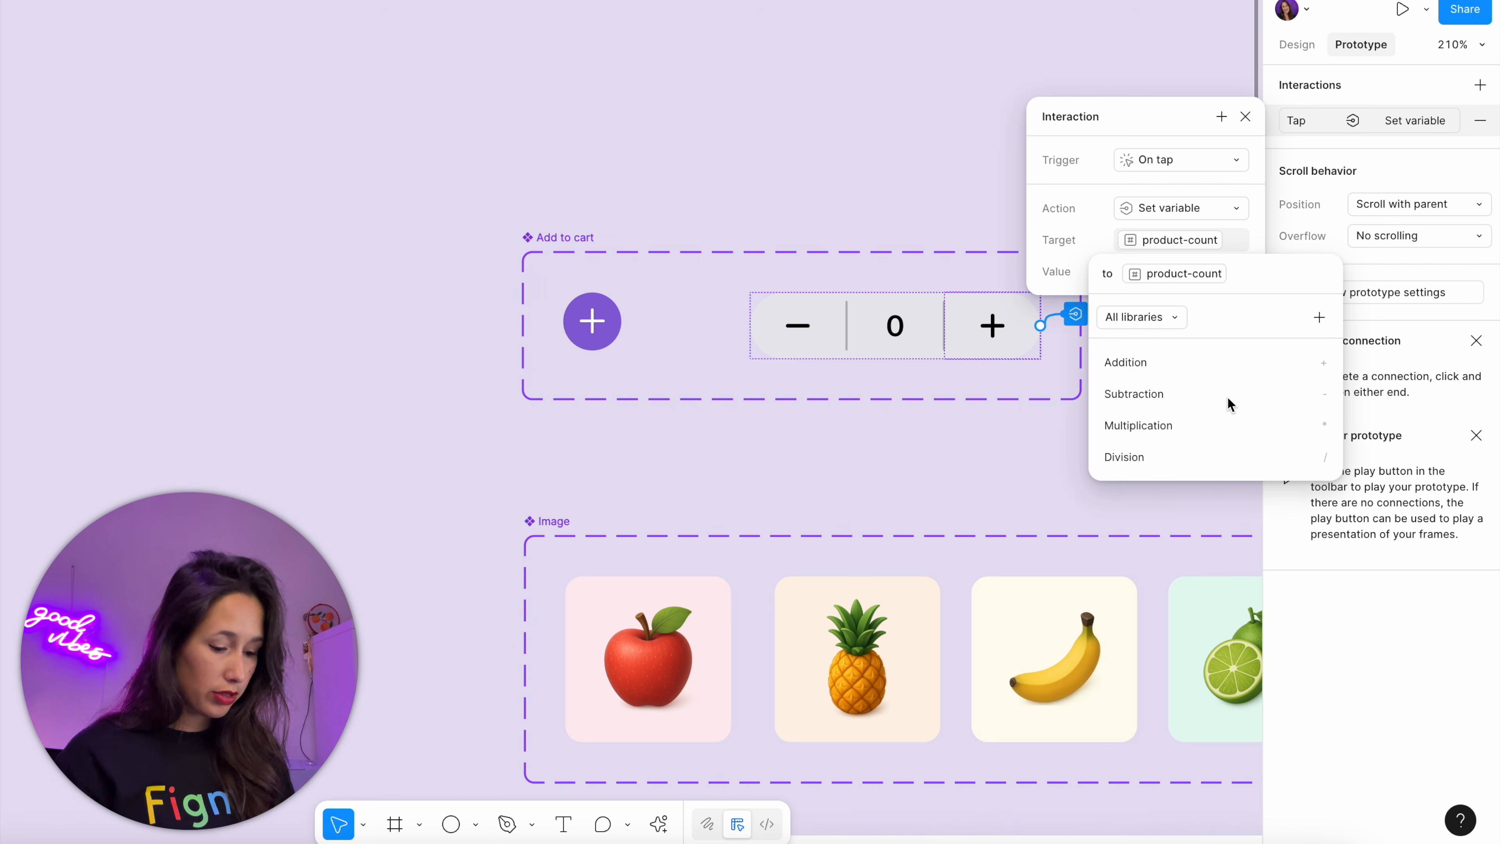
{"action": "type", "text": "+1"}
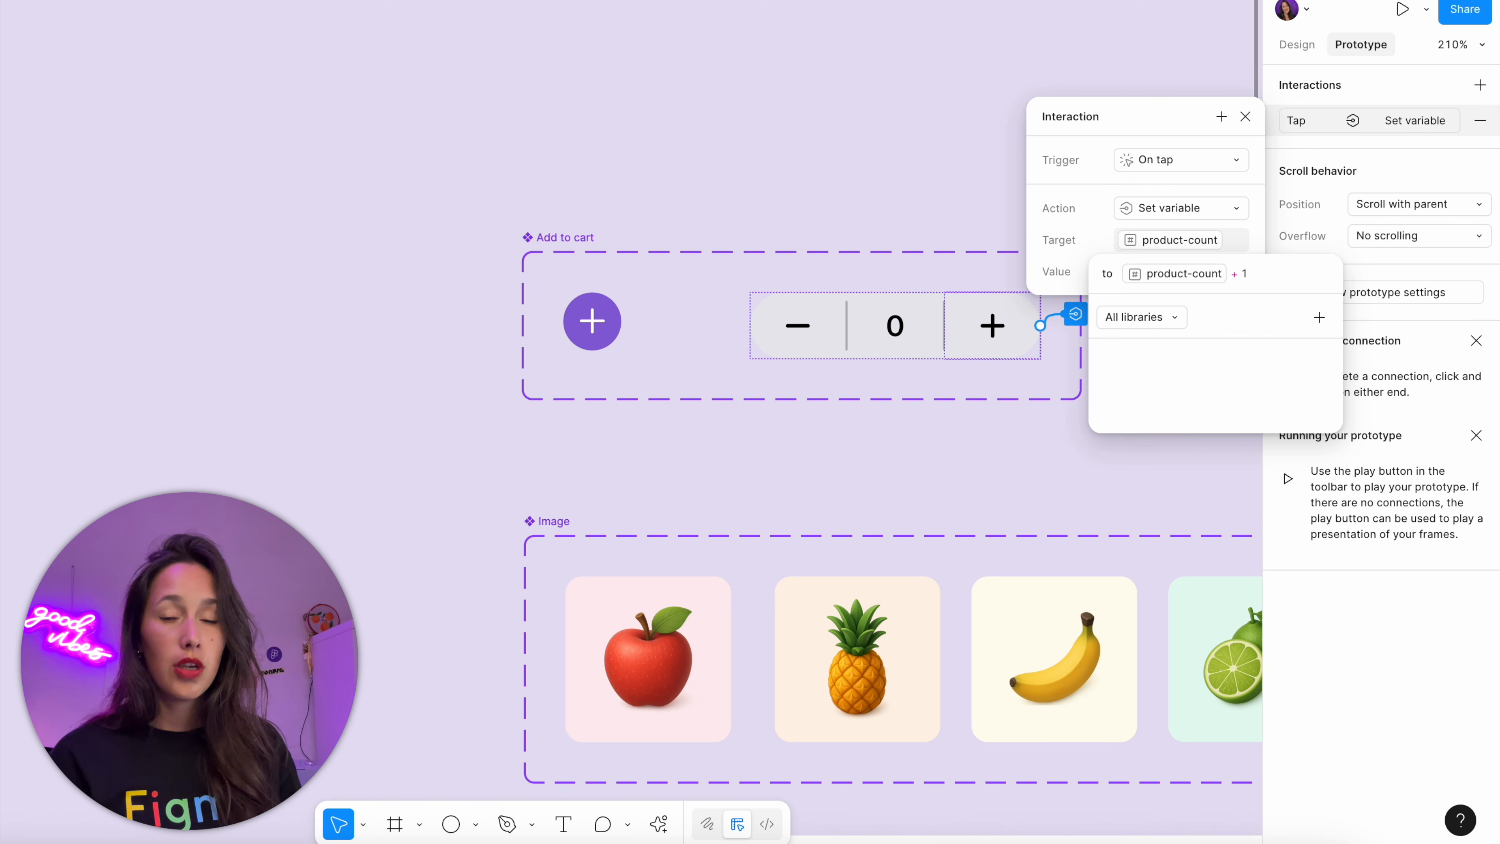
{"action": "key", "text": "Return"}
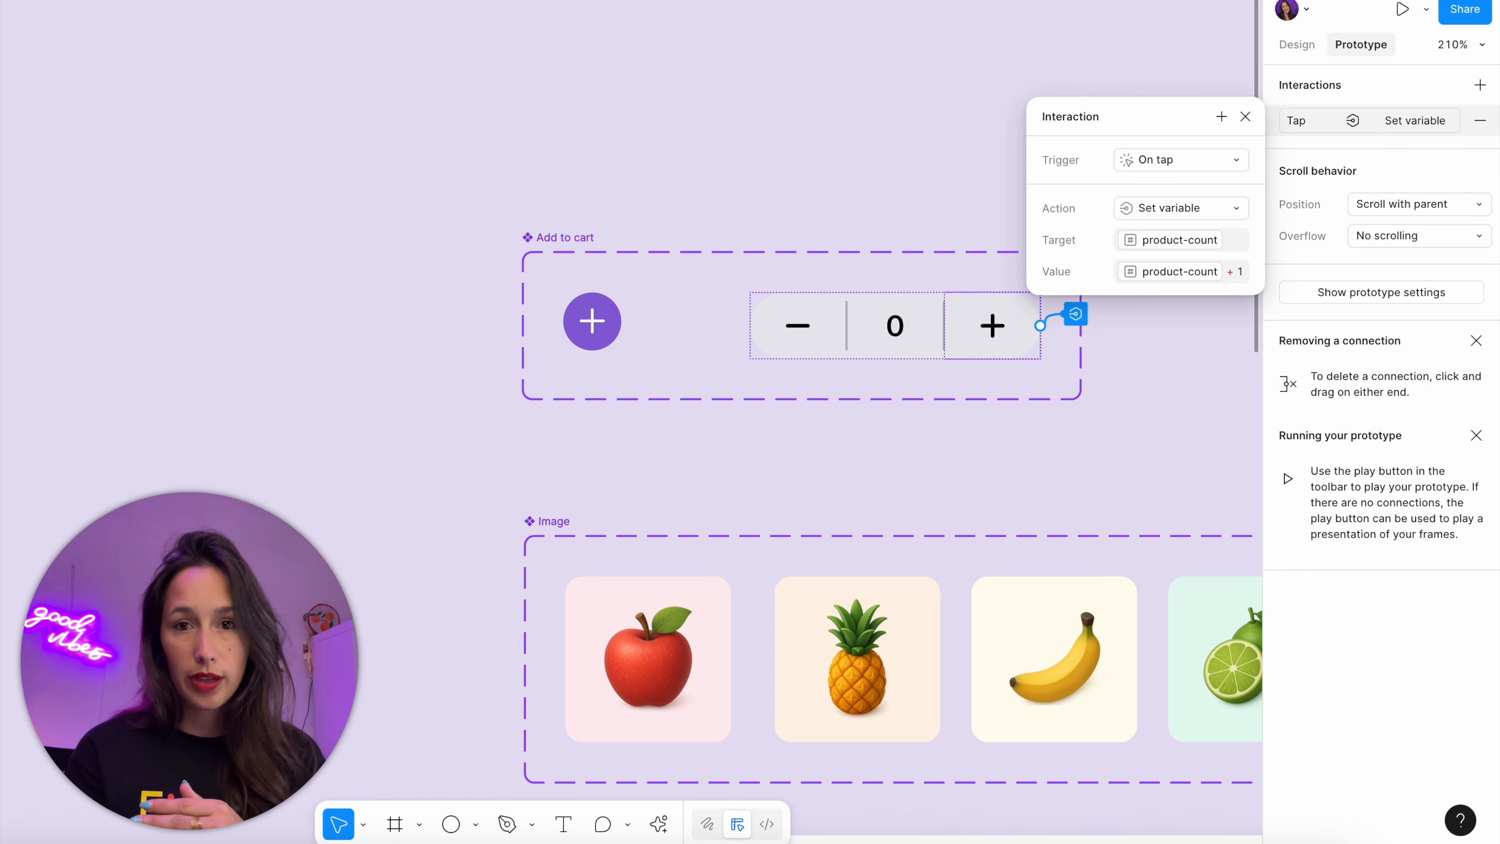
{"action": "left_click", "coordinate": [1244, 116]}
{"action": "left_click", "coordinate": [1095, 201]}
Preview the Store frame, add the Apple and raise its quantity to 6 with the stepper's plus button
{"action": "scroll", "coordinate": [957, 177], "scroll_direction": "right", "scroll_amount": 5}
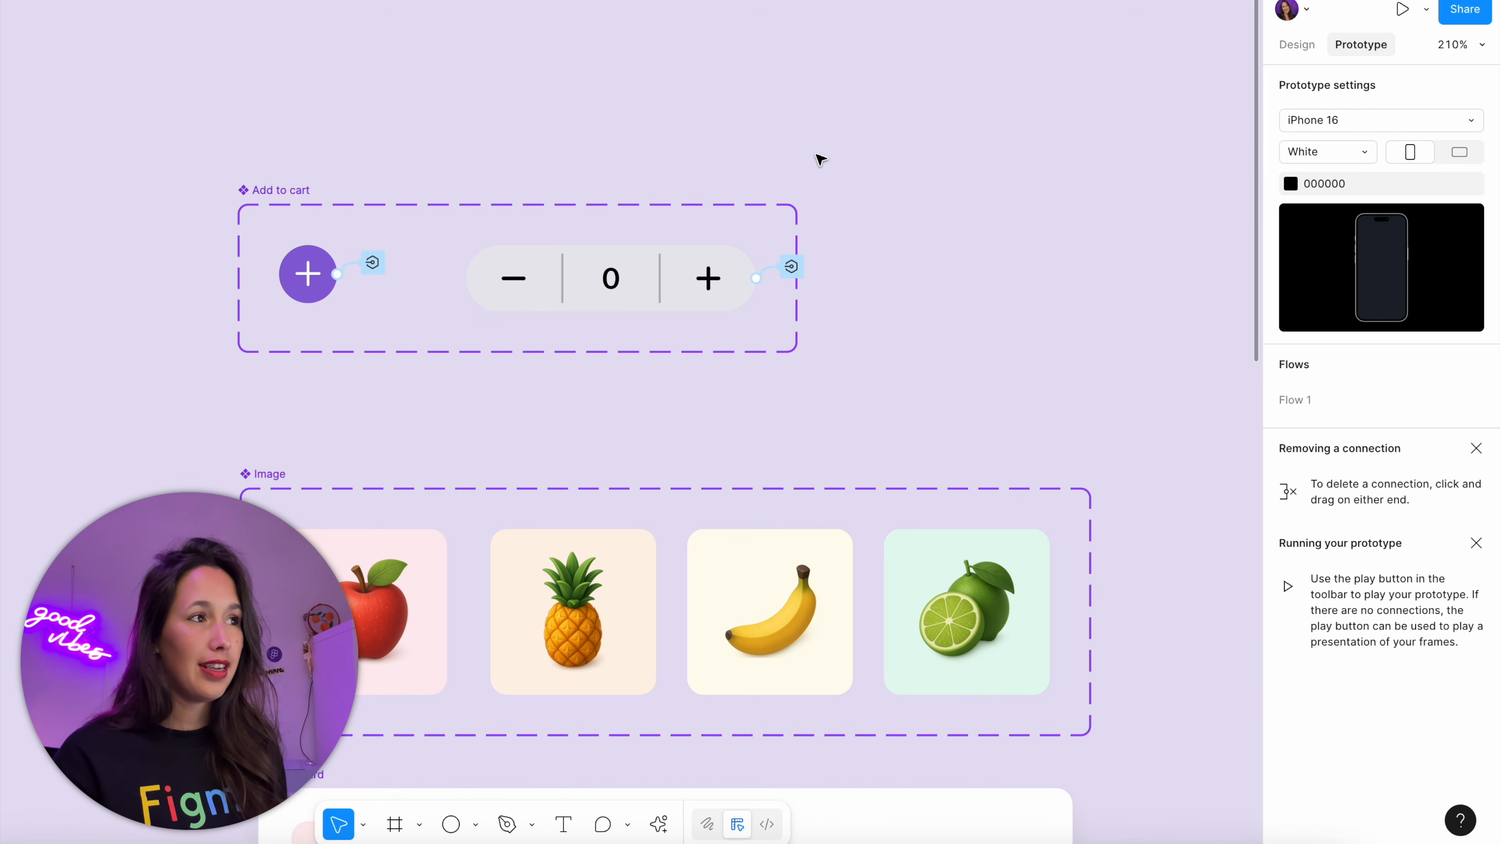
{"action": "scroll", "coordinate": [820, 158], "scroll_direction": "down", "scroll_amount": 5}
{"action": "scroll", "coordinate": [844, 177], "scroll_direction": "right", "scroll_amount": 2}
{"action": "left_click", "coordinate": [871, 178]}
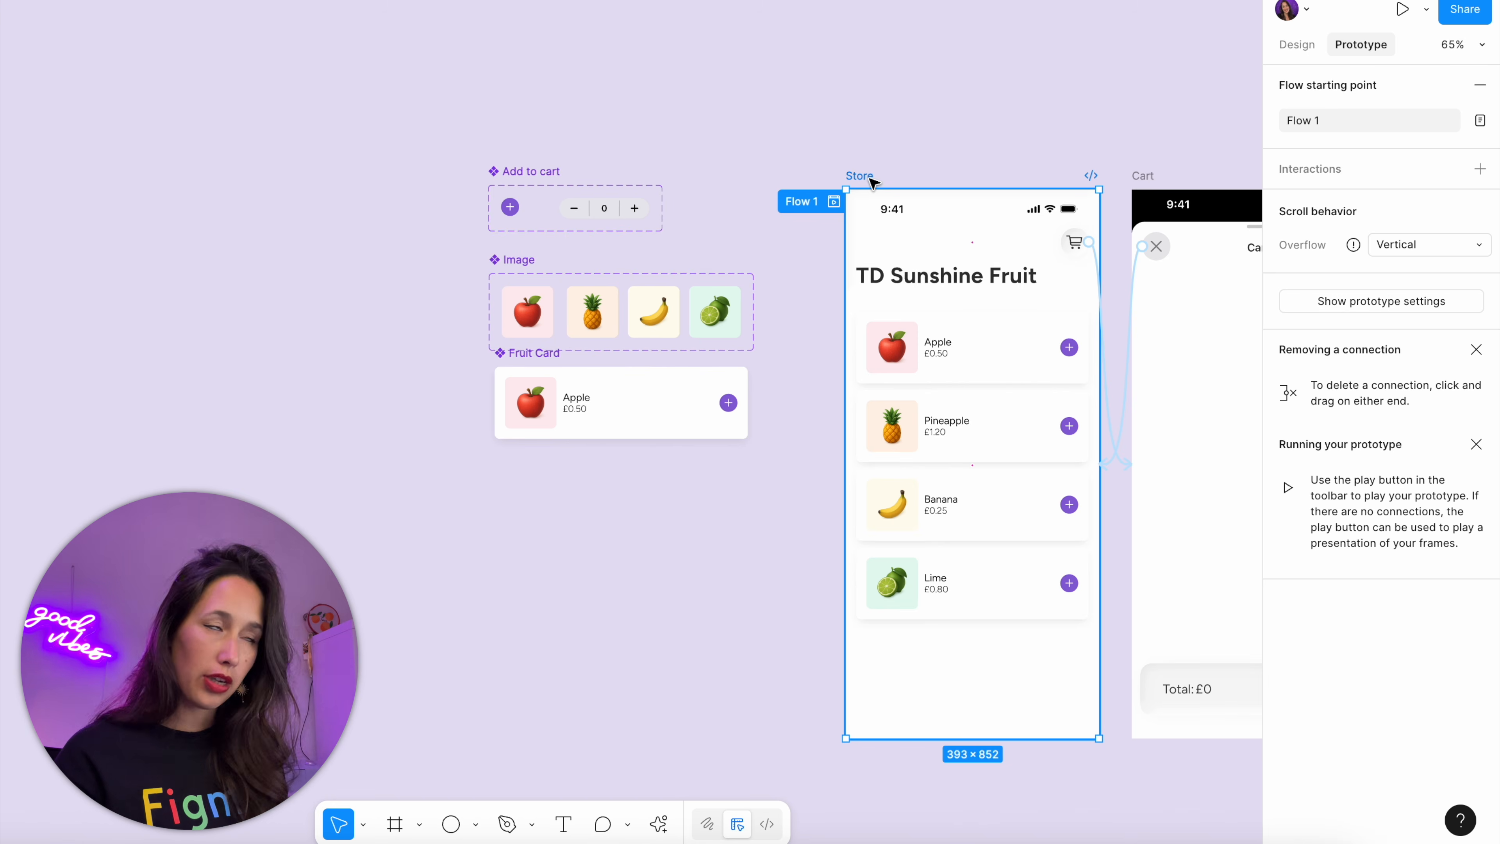
{"action": "key", "text": "shift+space"}
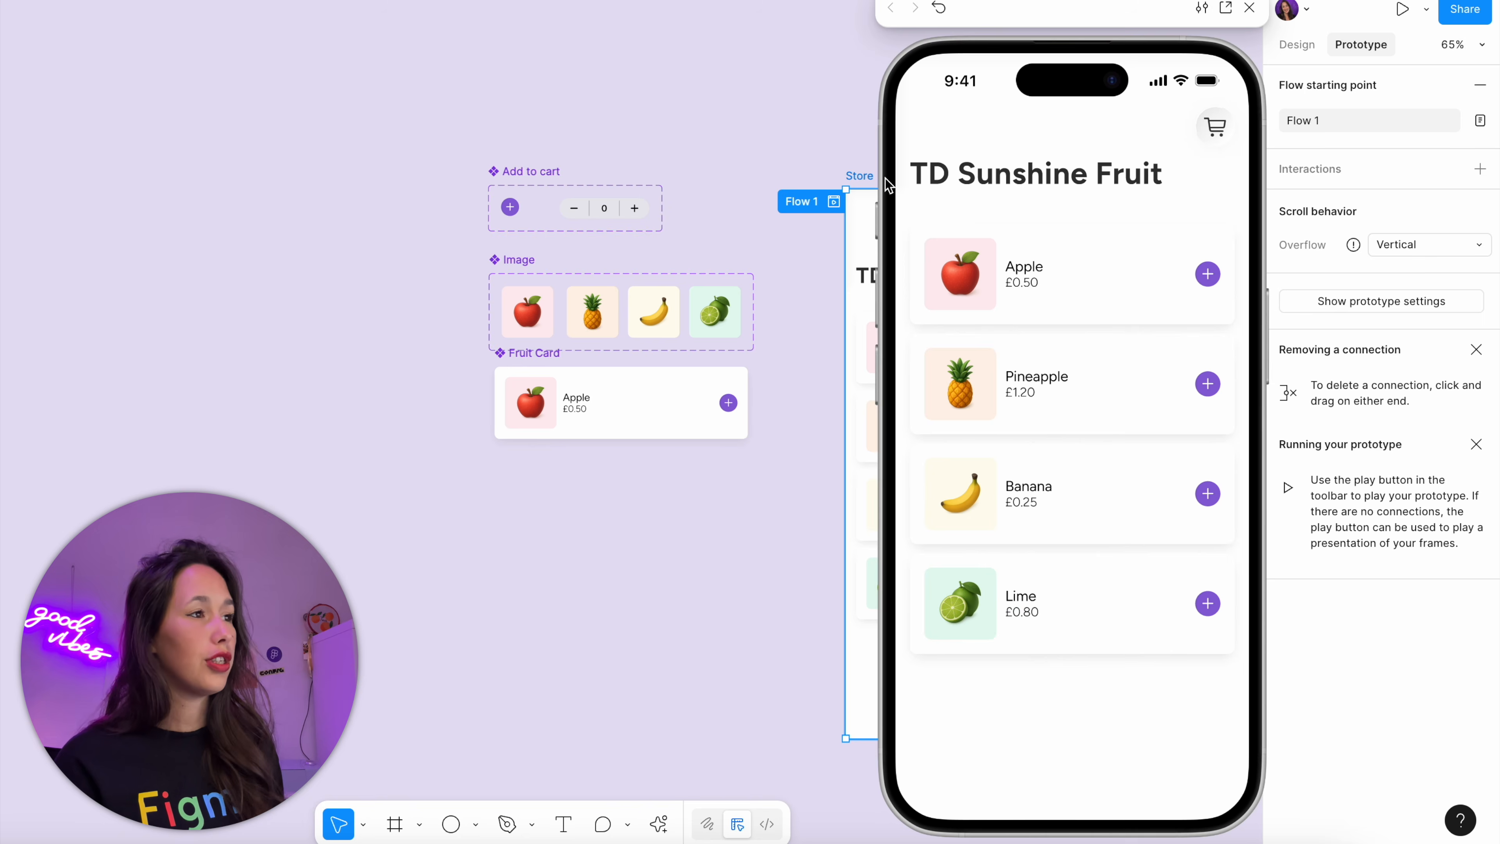
{"action": "left_click", "coordinate": [1215, 277]}
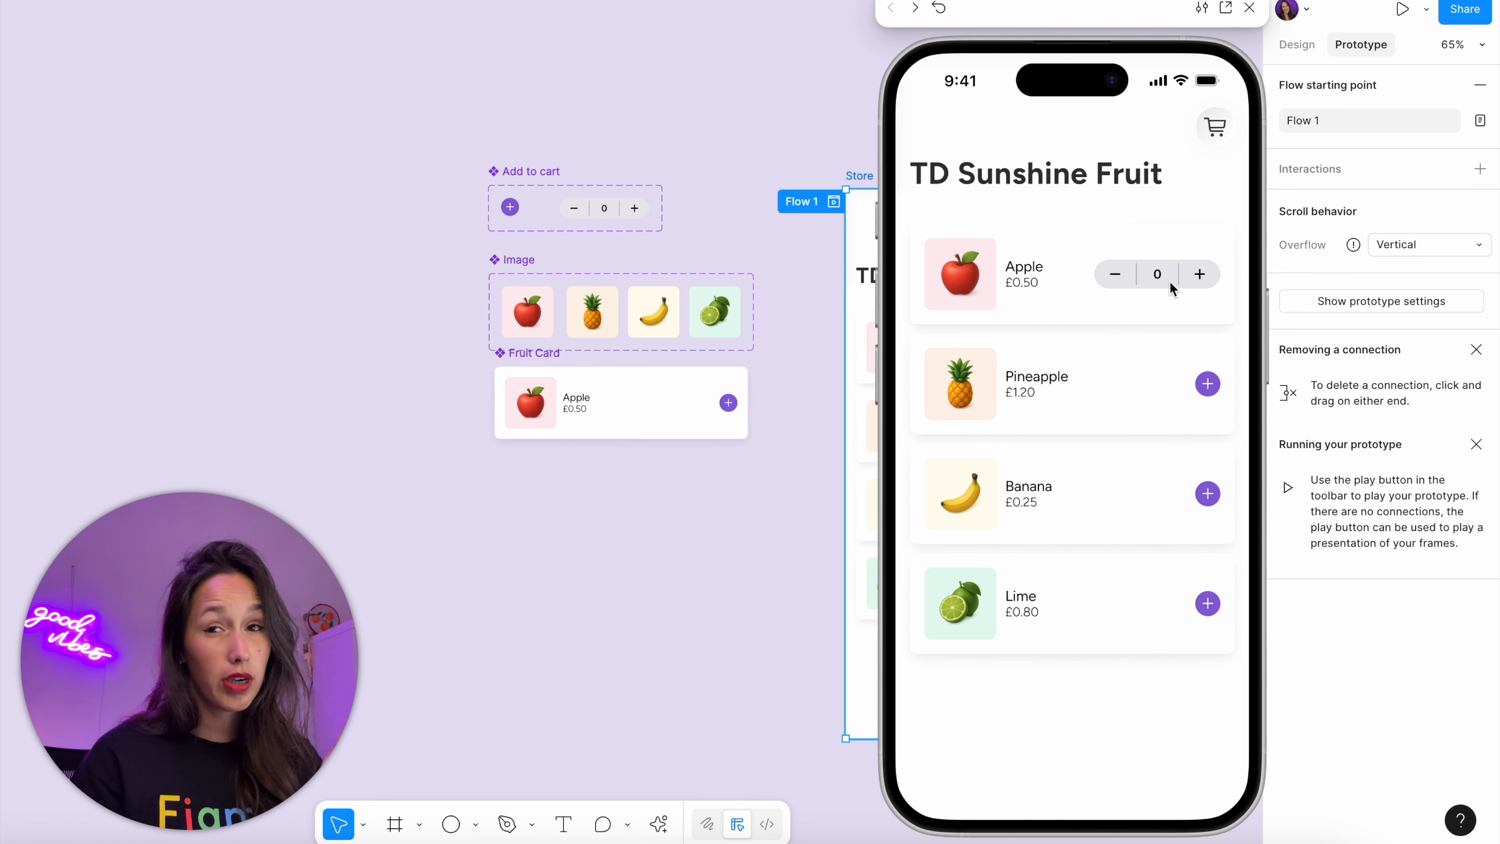
{"action": "left_click", "coordinate": [1208, 275]}
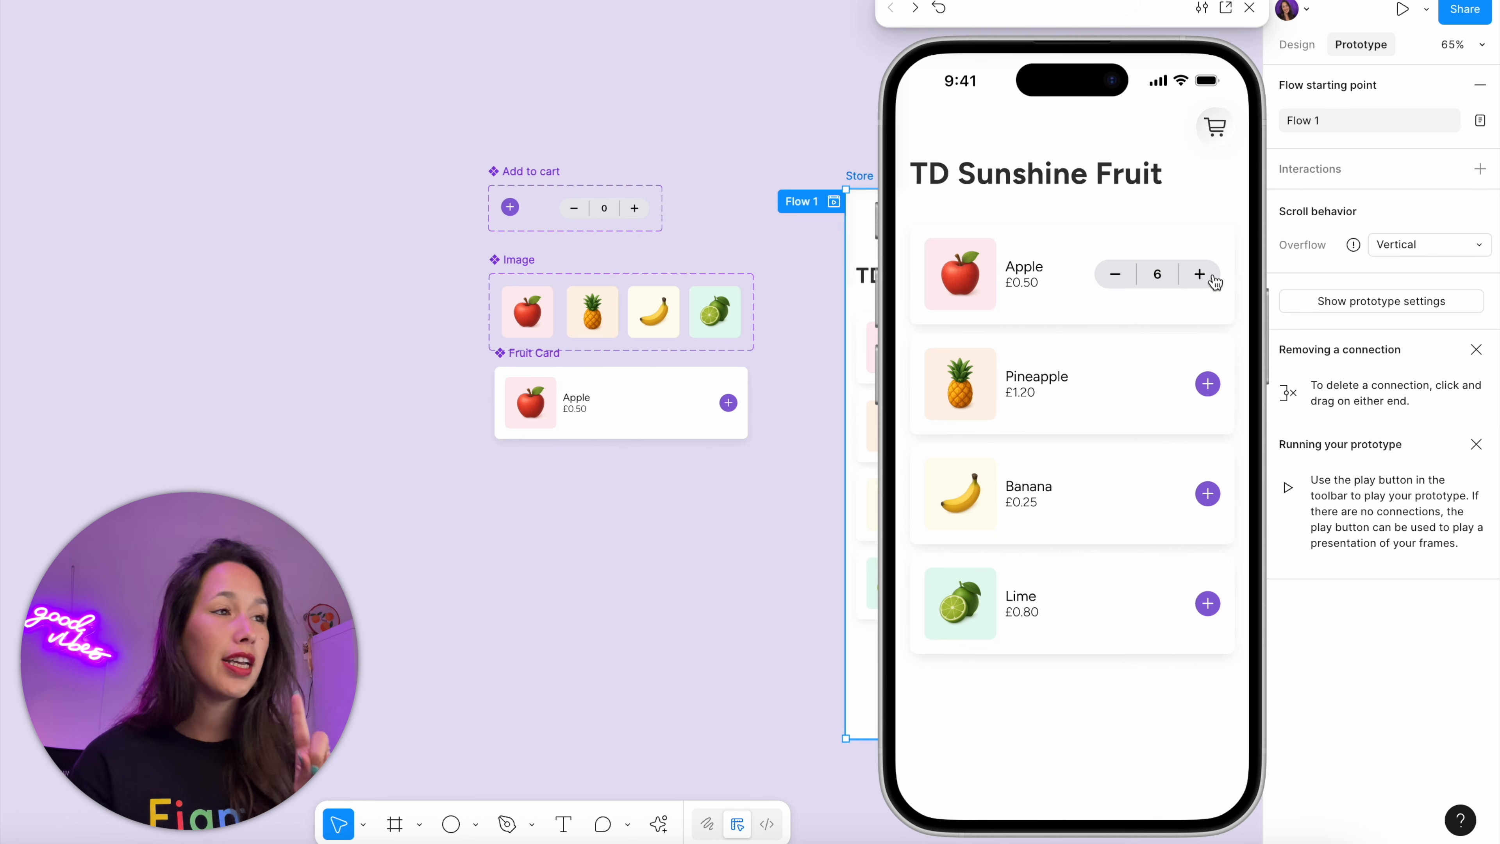
In the preview, add Banana, Pineapple and Lime with quantities 4, 3 and 2, and open the cart
{"action": "left_click", "coordinate": [1209, 494]}
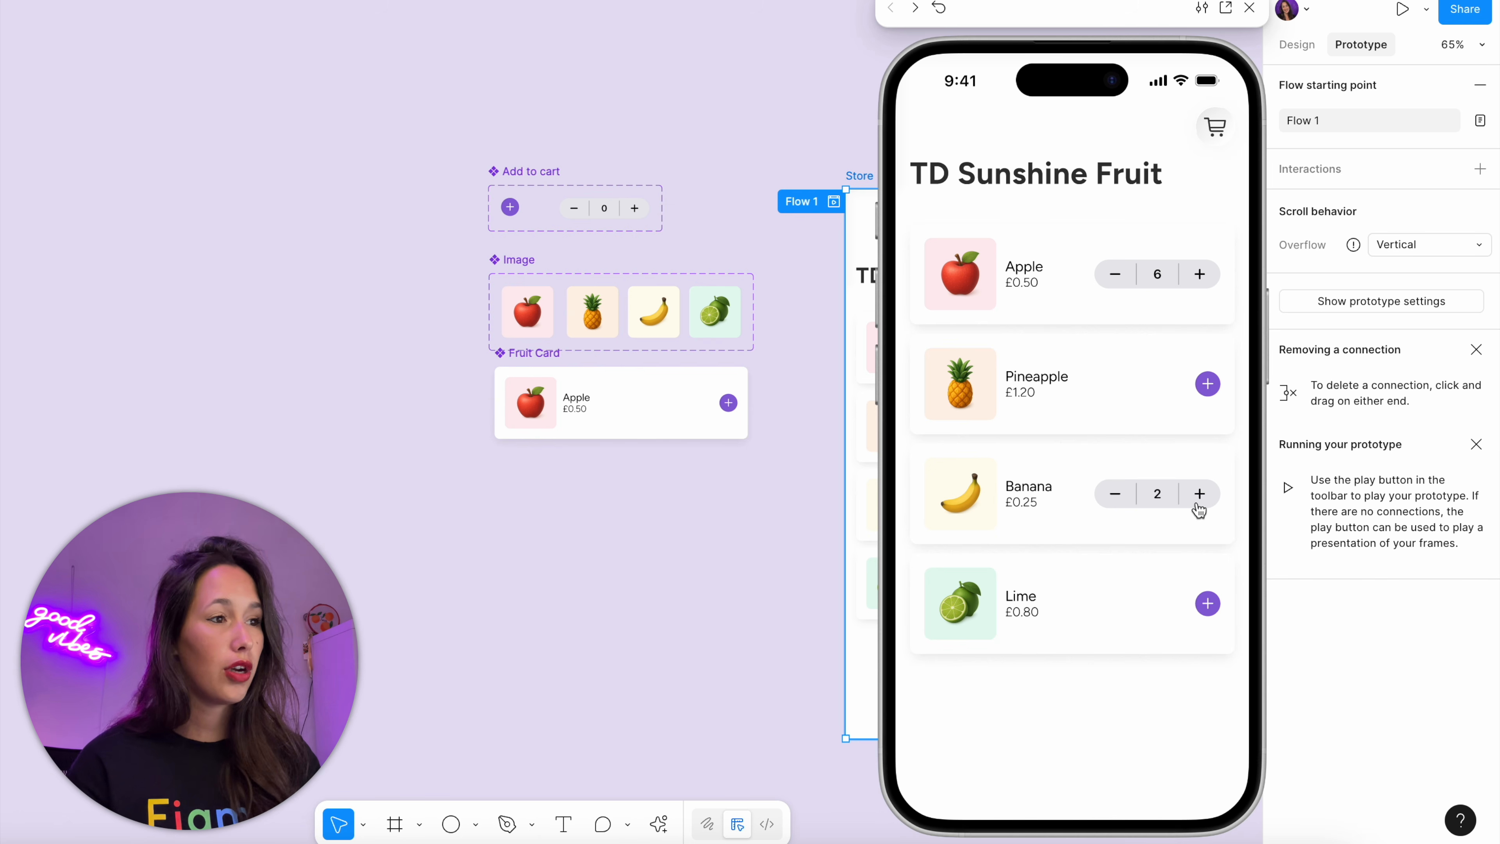
{"action": "left_click", "coordinate": [1209, 383]}
{"action": "left_click", "coordinate": [1204, 389]}
{"action": "left_click", "coordinate": [1205, 389]}
{"action": "left_click", "coordinate": [1205, 390]}
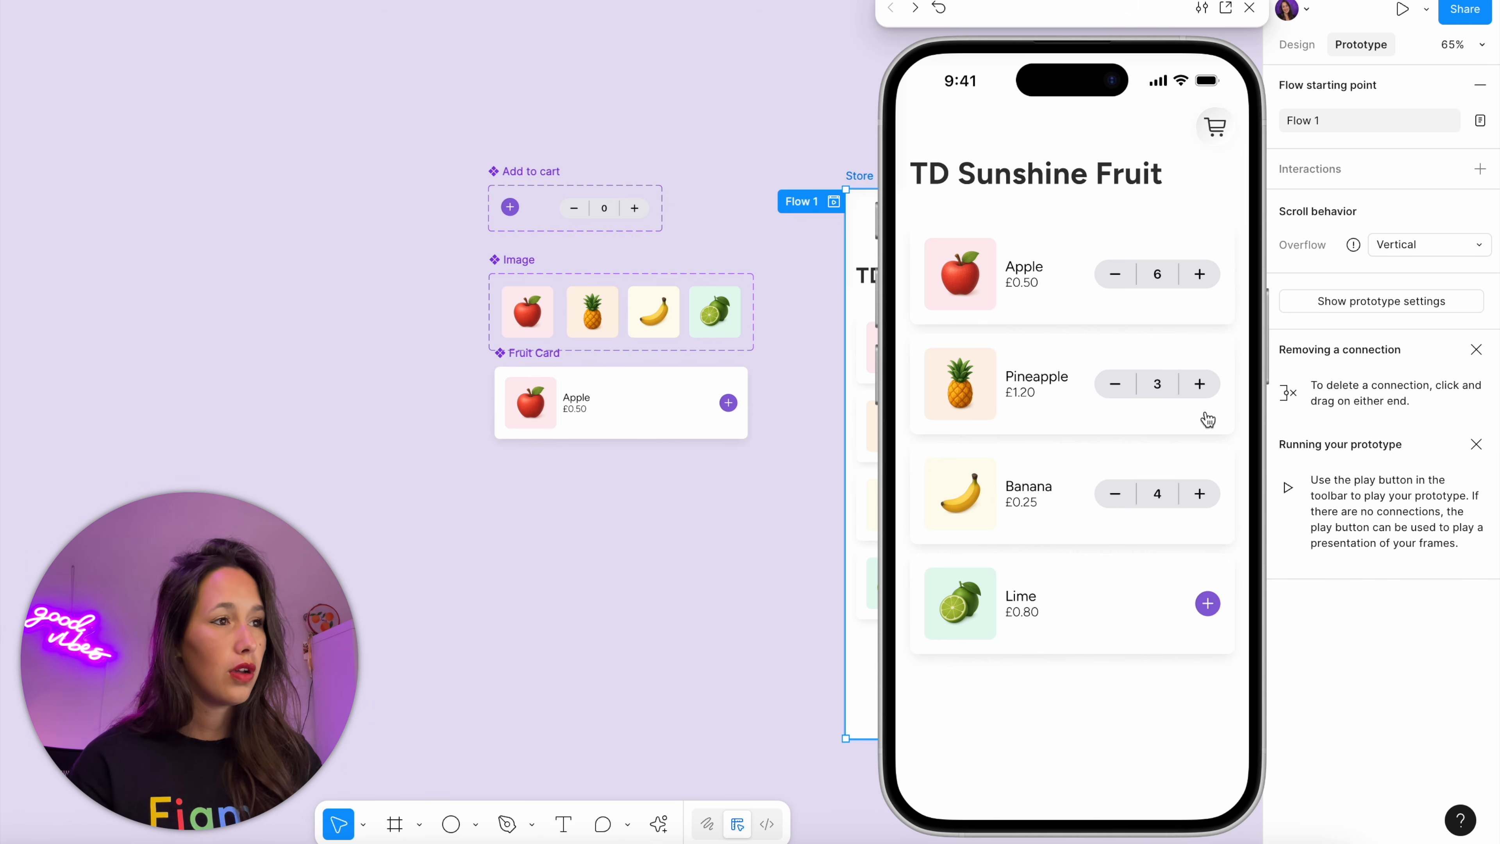
{"action": "left_click", "coordinate": [1209, 605]}
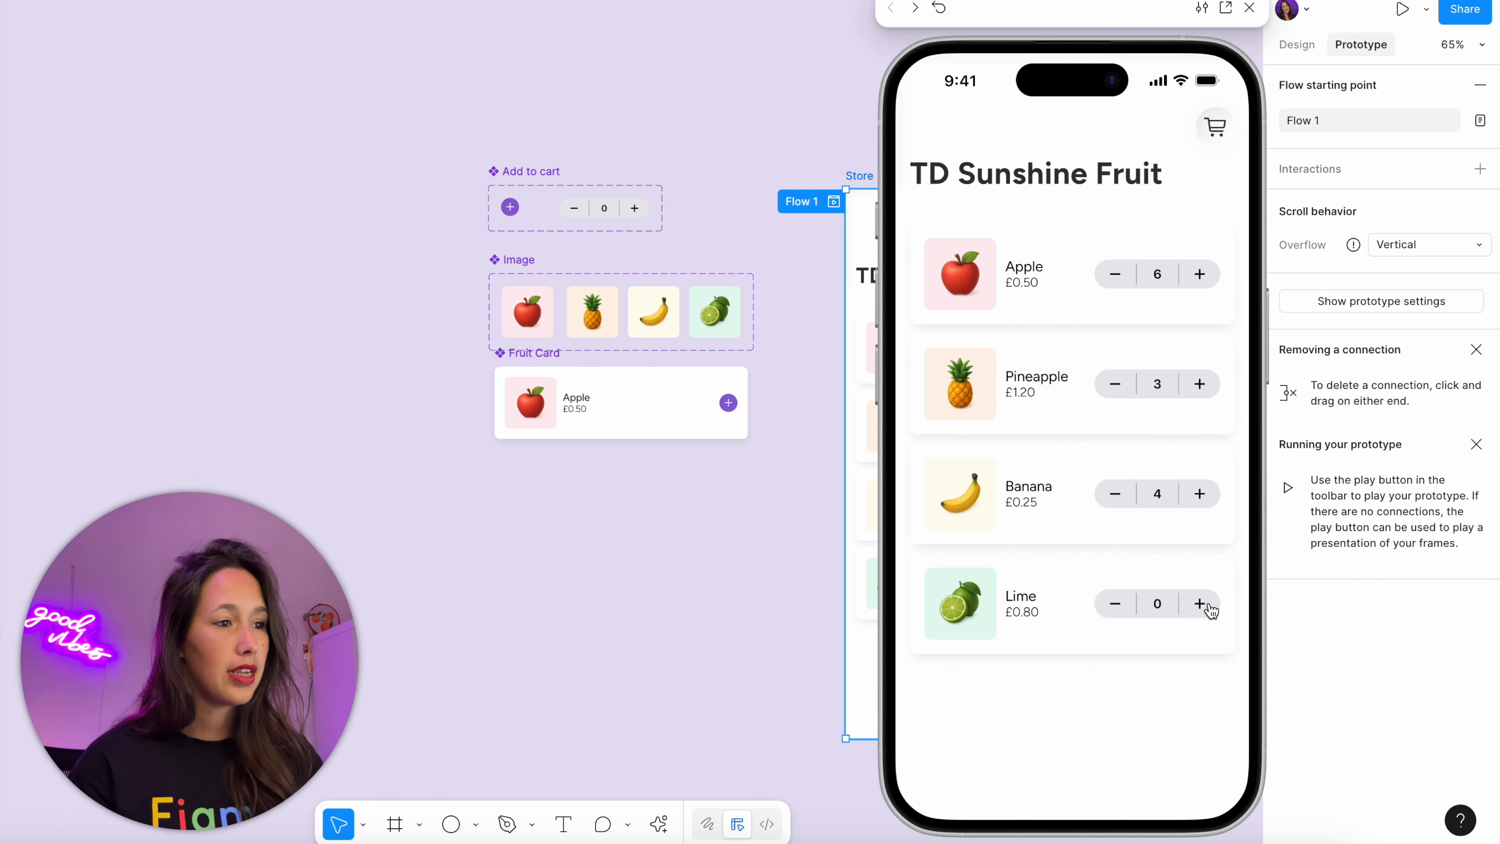
{"action": "left_click", "coordinate": [1216, 129]}
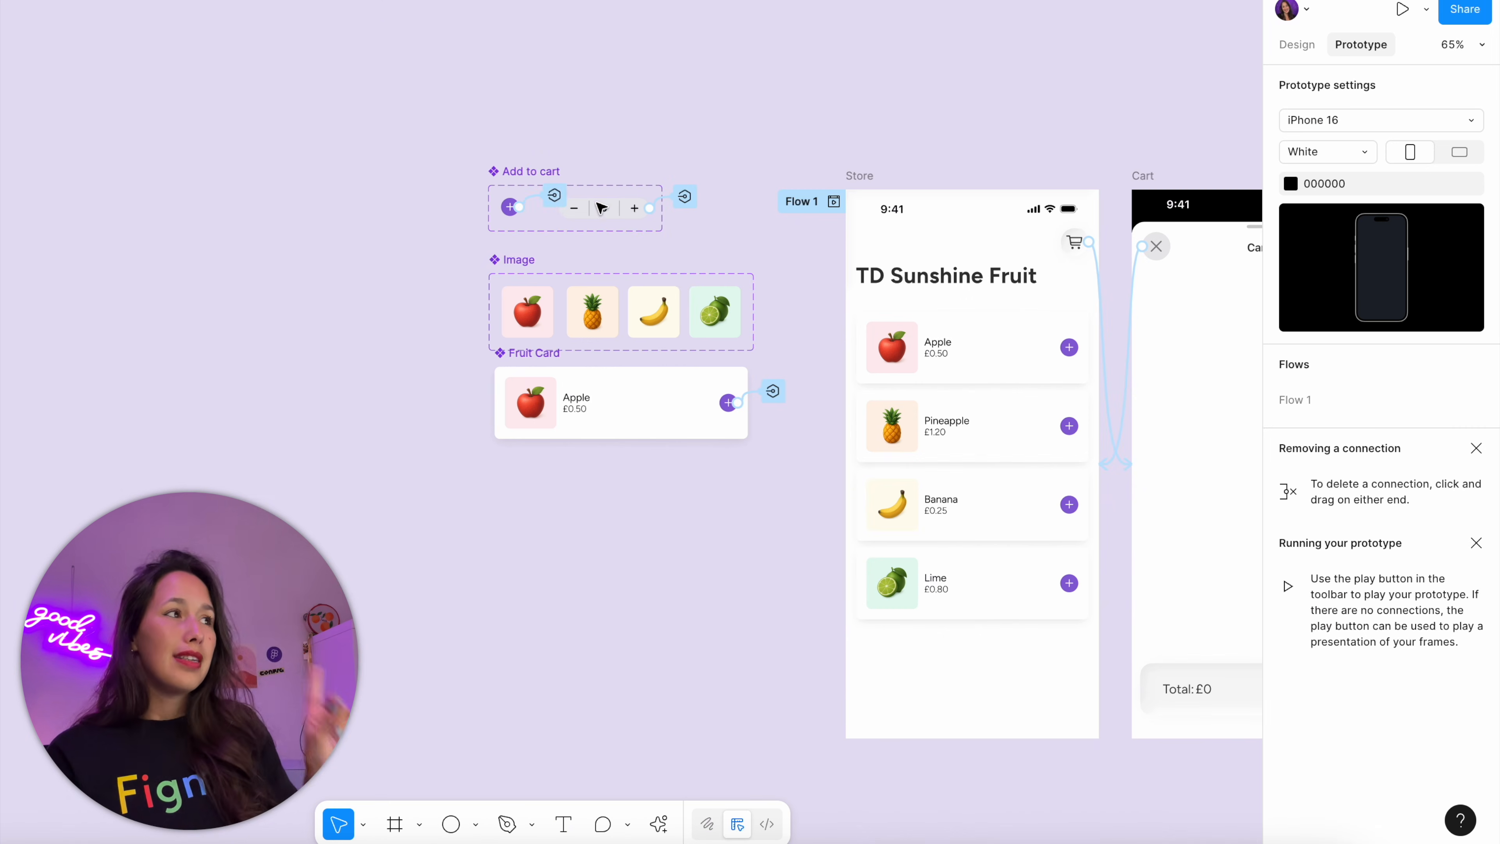
Add a second Set variable action to the on-tap interaction of the purple plus button in the Add to cart component
{"action": "left_click", "coordinate": [553, 195]}
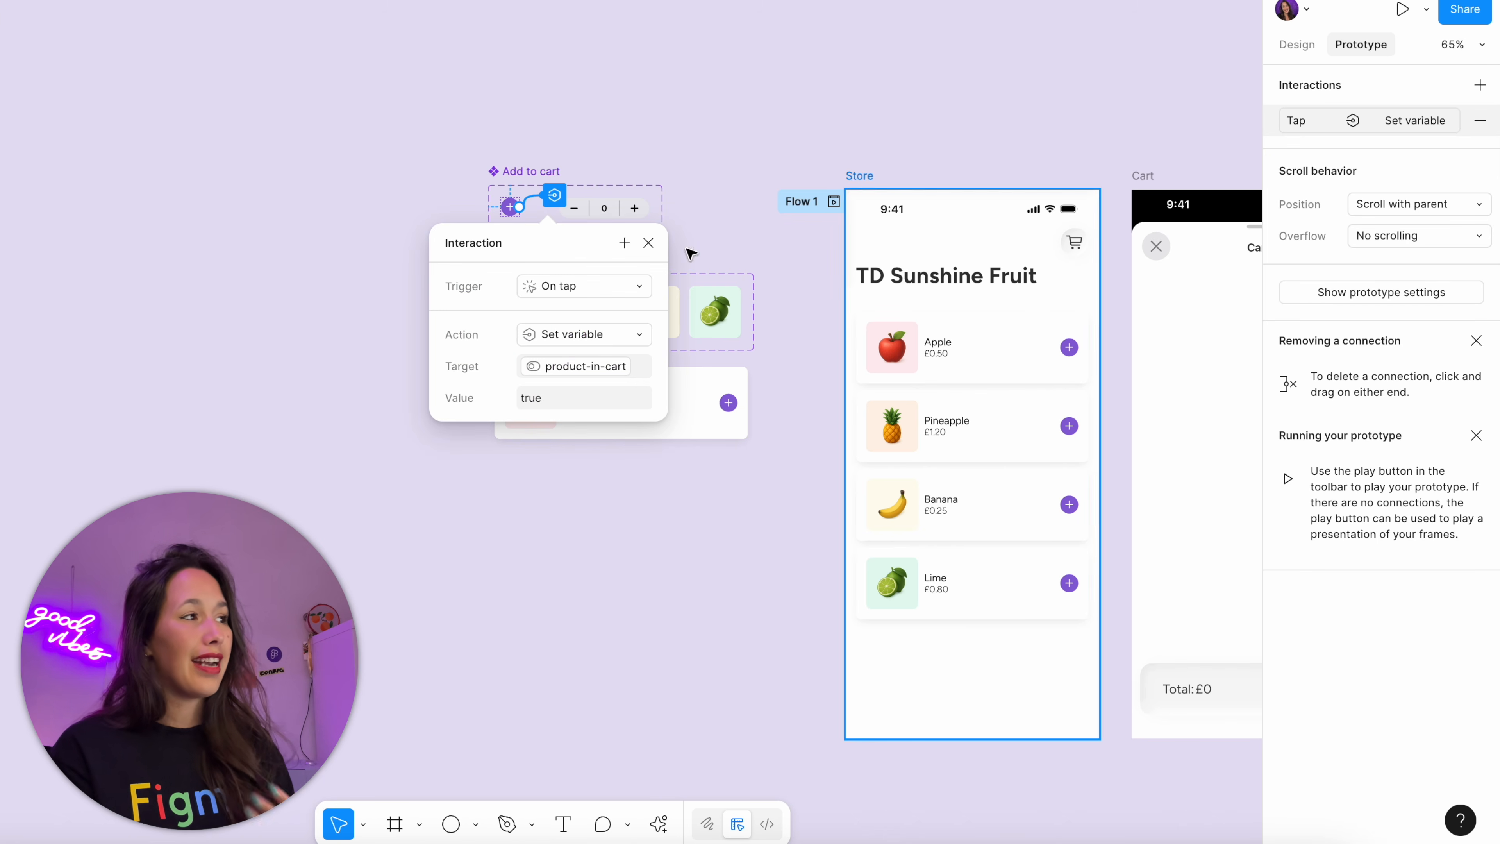
{"action": "left_click_drag", "start_coordinate": [554, 236], "coordinate": [1082, 149]}
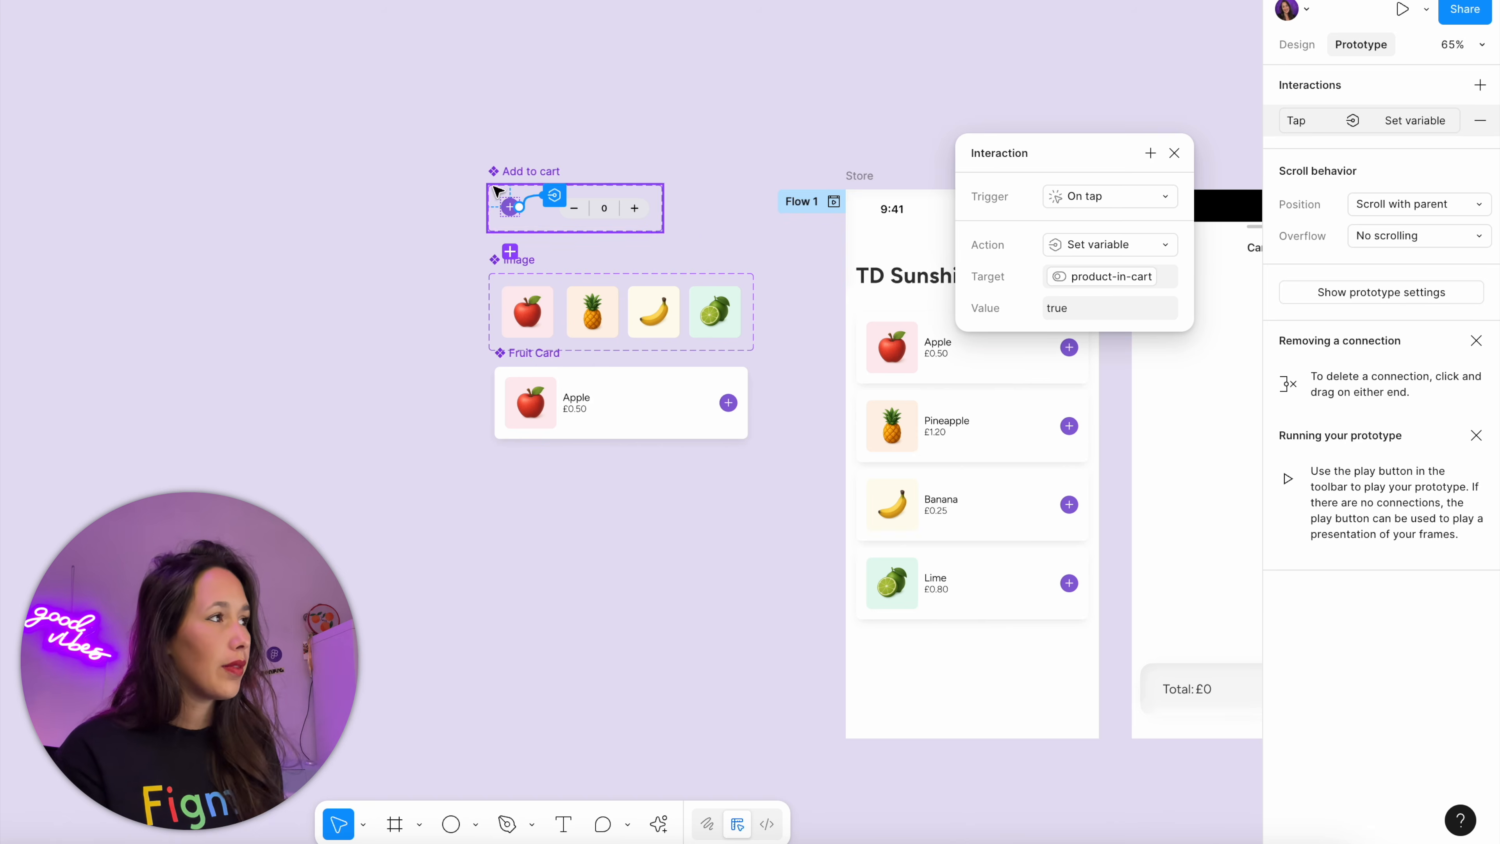
{"action": "scroll", "coordinate": [511, 207], "scroll_direction": "up", "scroll_amount": 10}
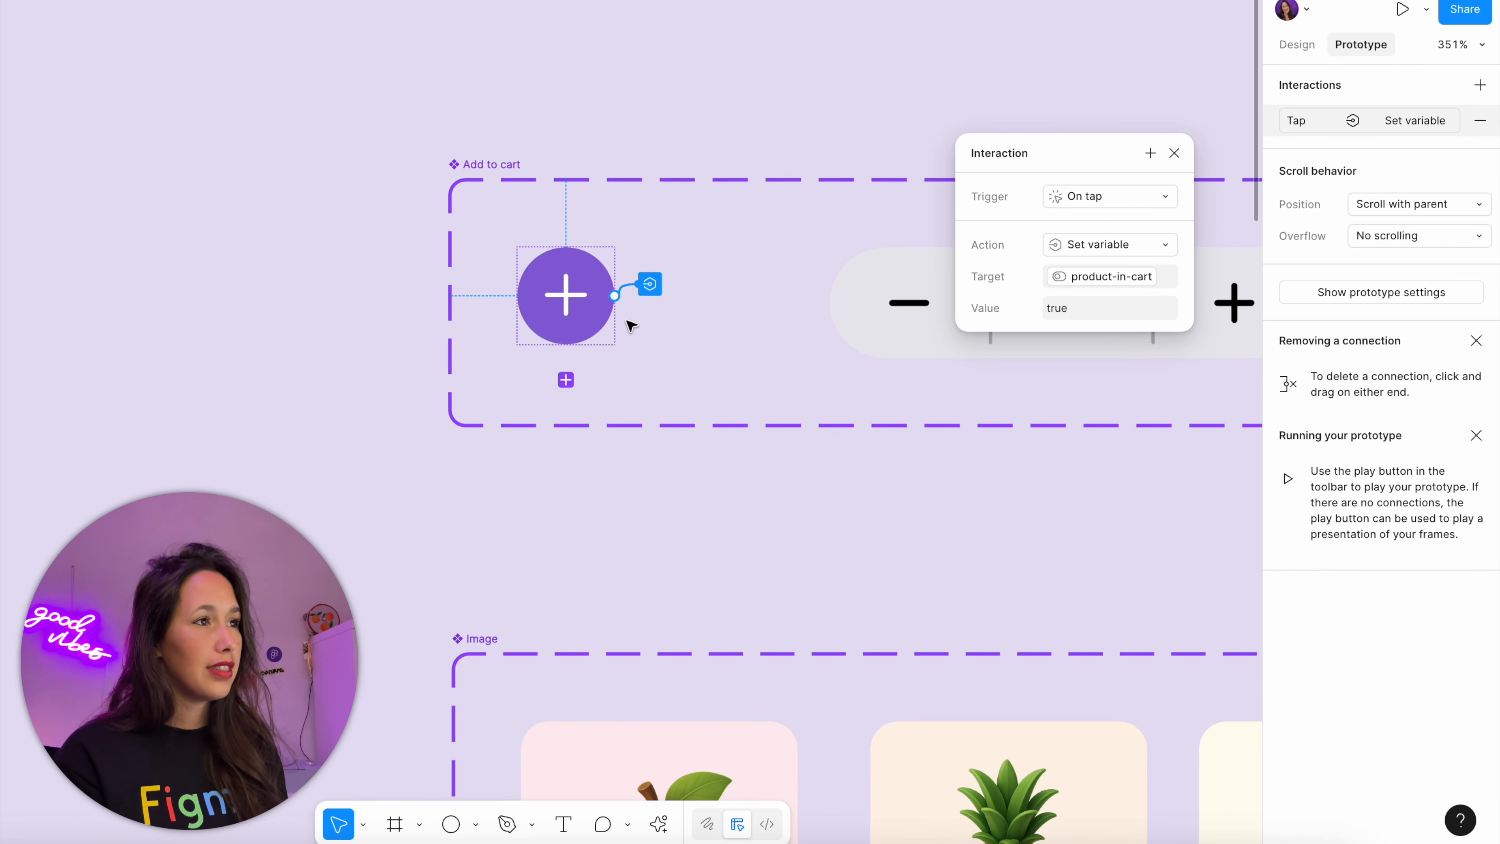
{"action": "left_click", "coordinate": [1150, 153]}
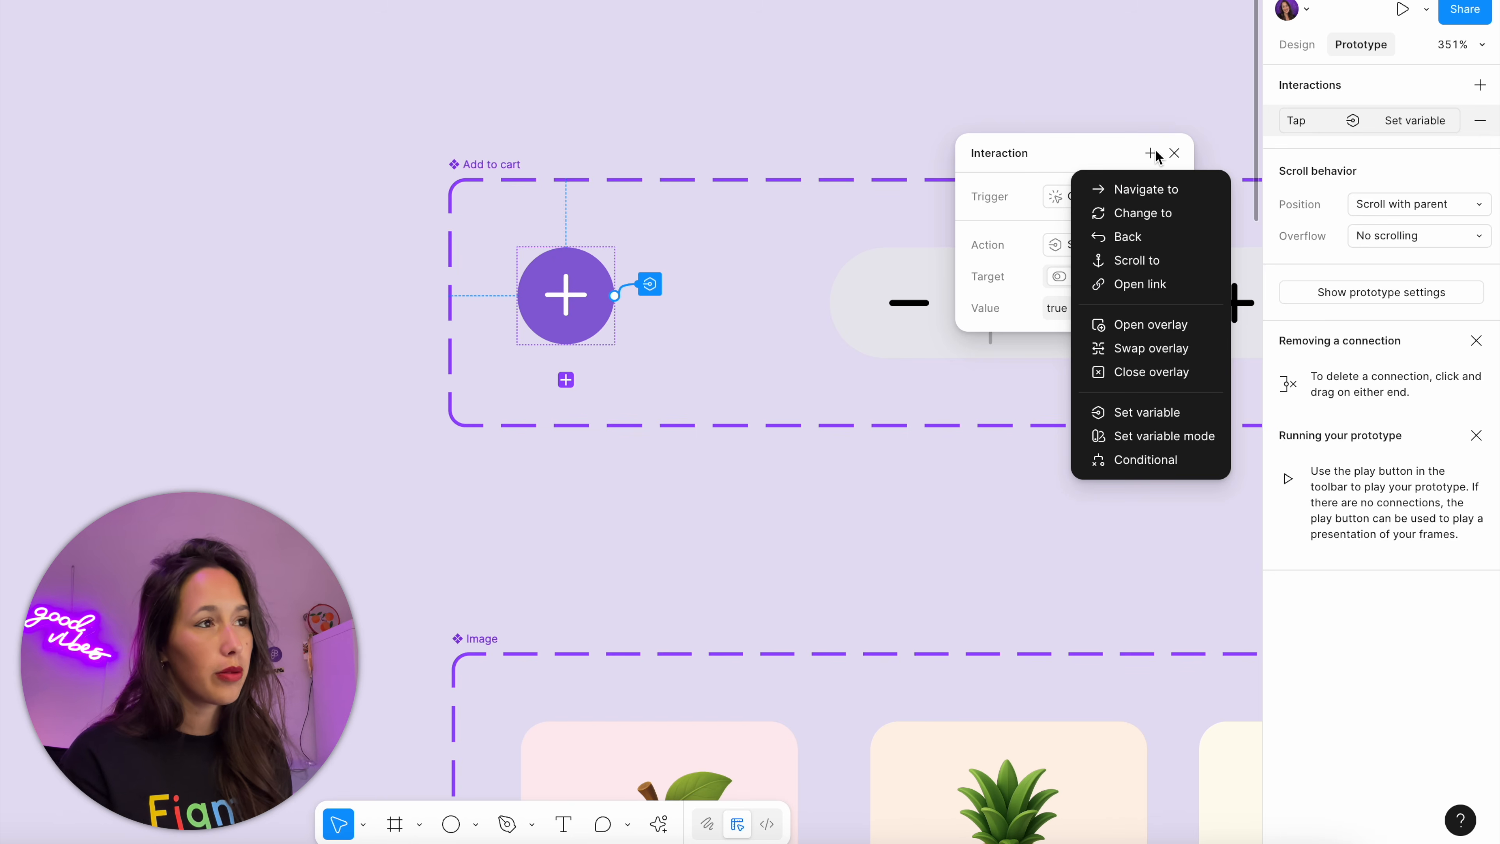
{"action": "left_click", "coordinate": [1171, 413]}
{"action": "left_click", "coordinate": [1127, 147]}
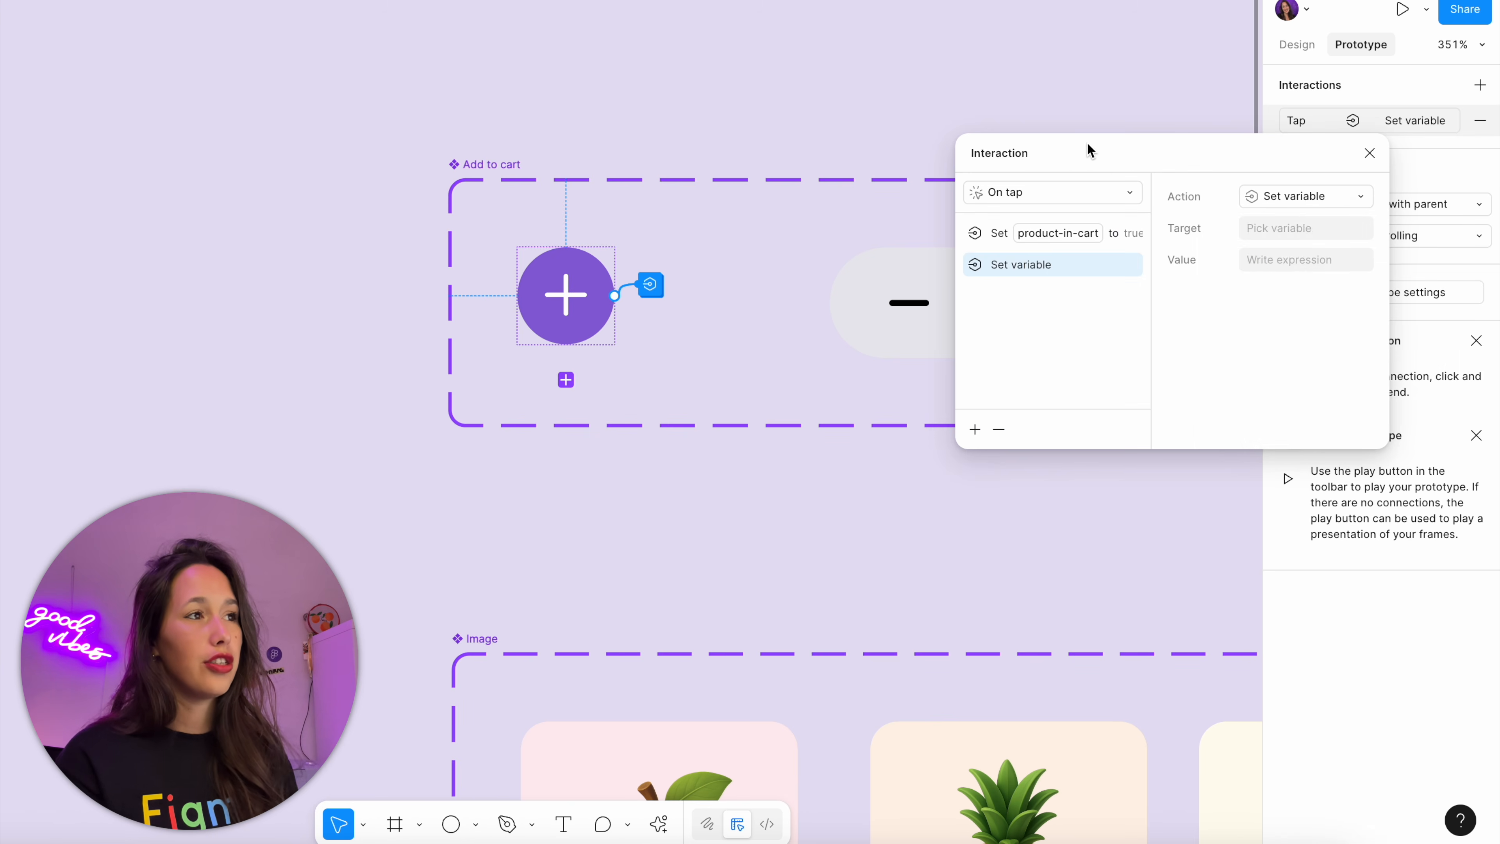
{"action": "left_click_drag", "start_coordinate": [1087, 142], "coordinate": [906, 165]}
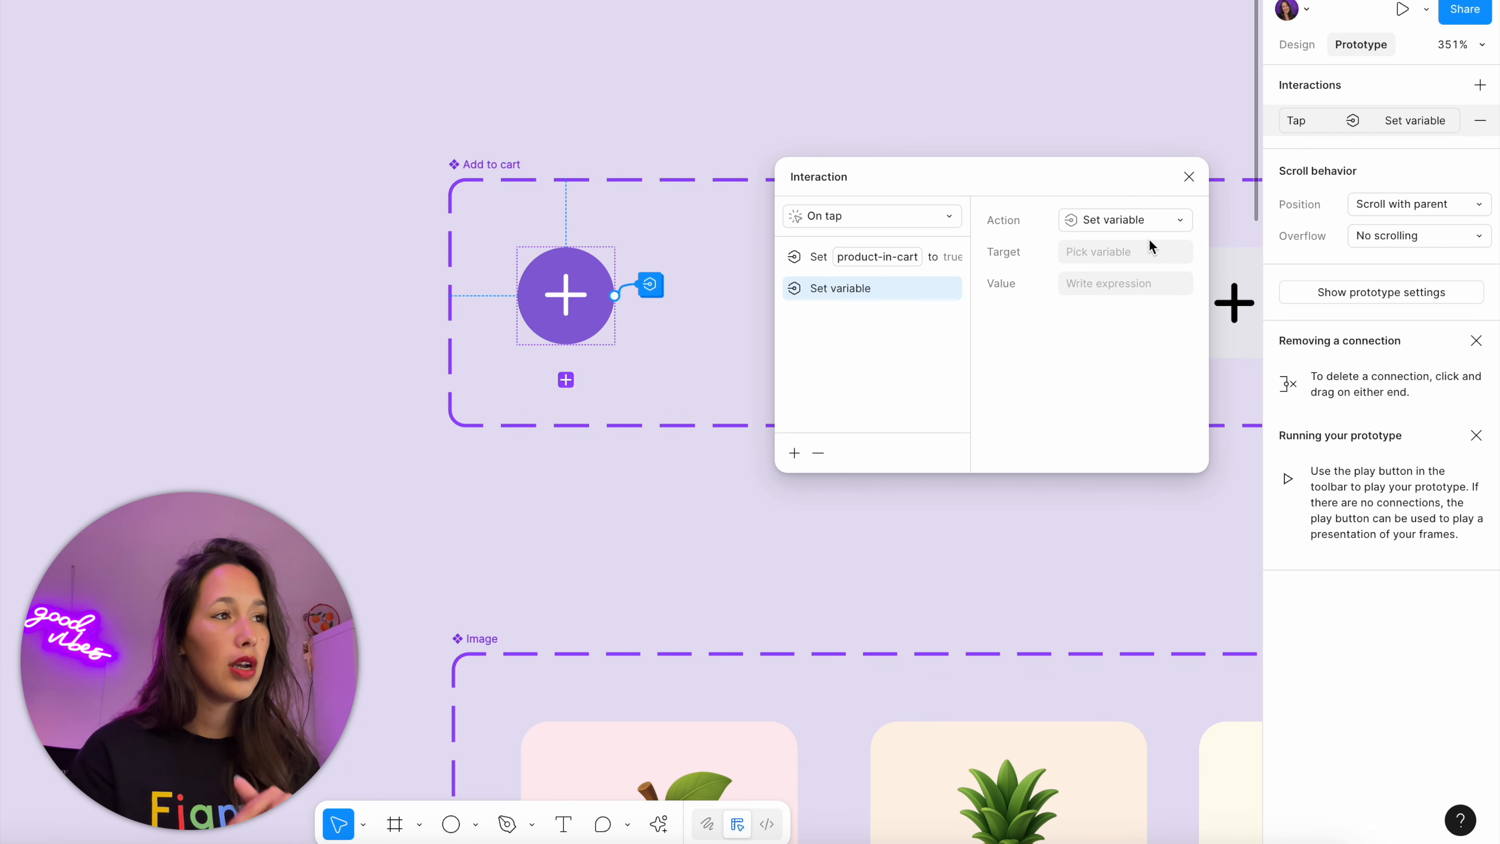
Make the new Set variable action set product-count to product-count + 1 and close the interaction settings
{"action": "left_click", "coordinate": [1150, 252]}
{"action": "left_click", "coordinate": [1147, 437]}
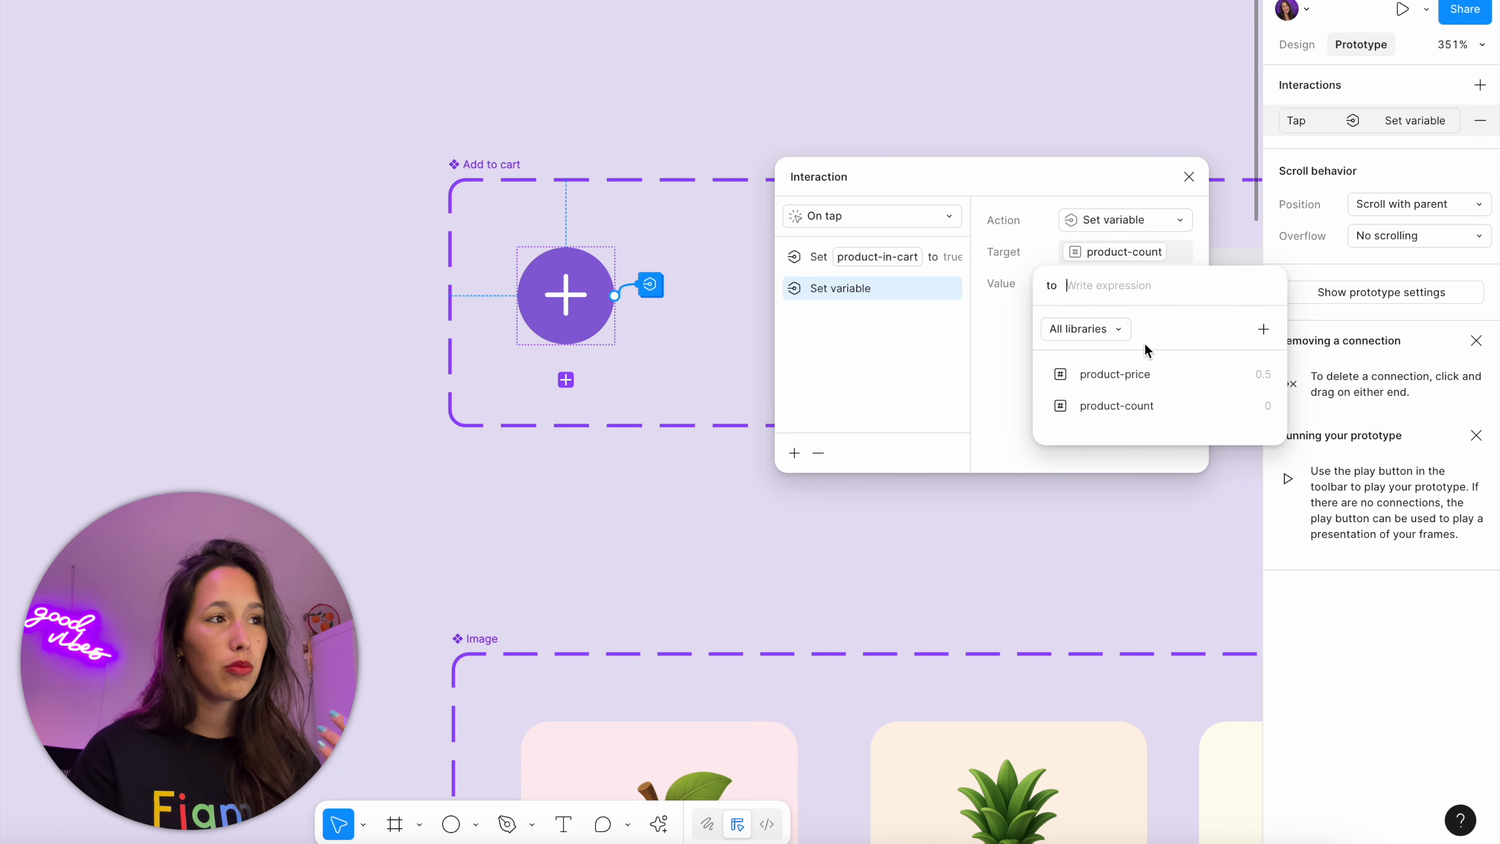
{"action": "left_click", "coordinate": [1141, 398]}
{"action": "type", "text": "+1"}
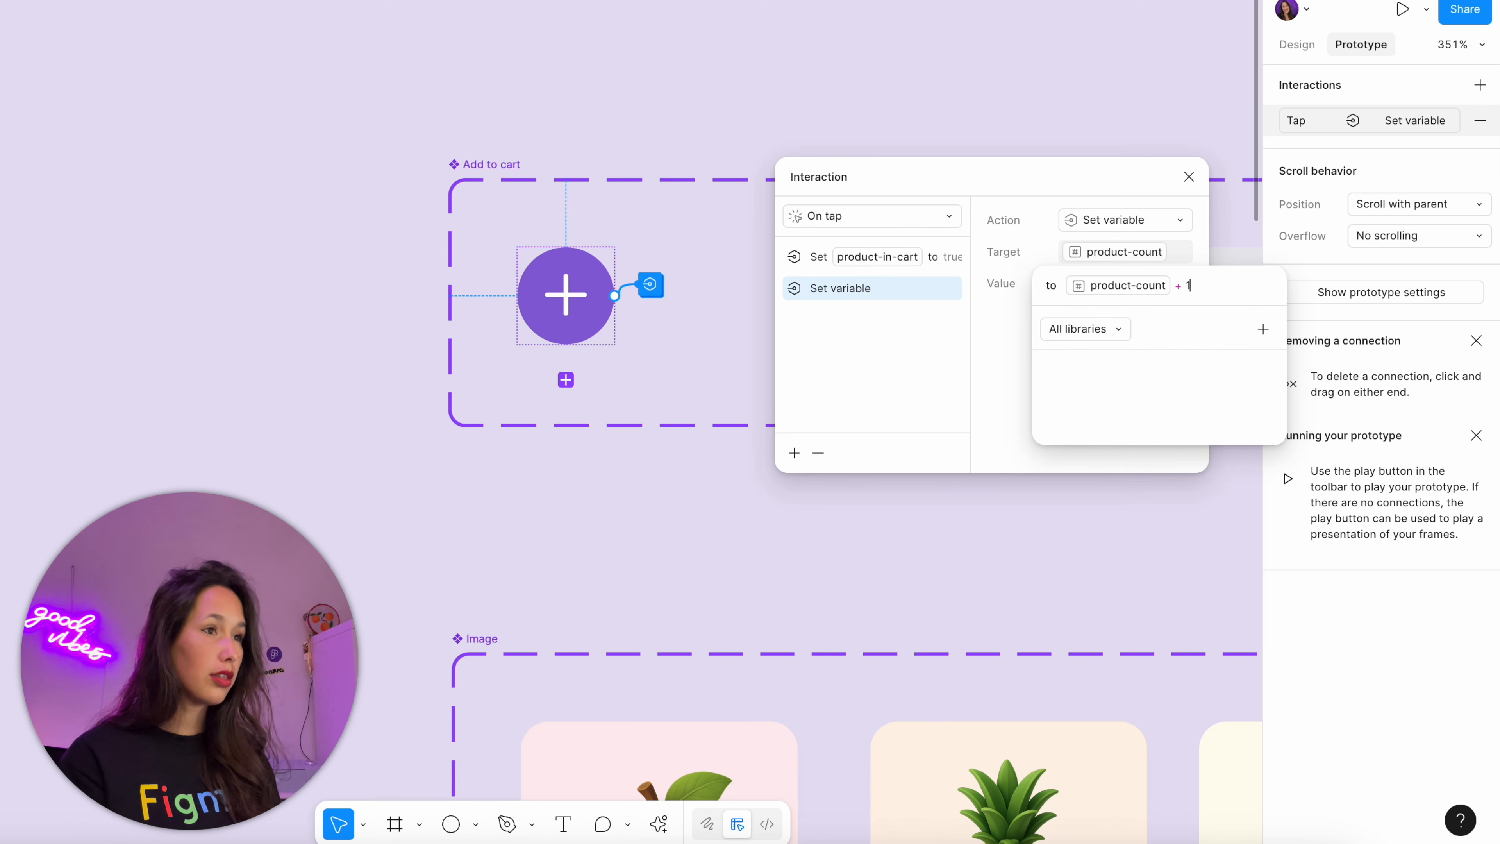
{"action": "key", "text": "Return"}
{"action": "left_click", "coordinate": [1189, 176]}
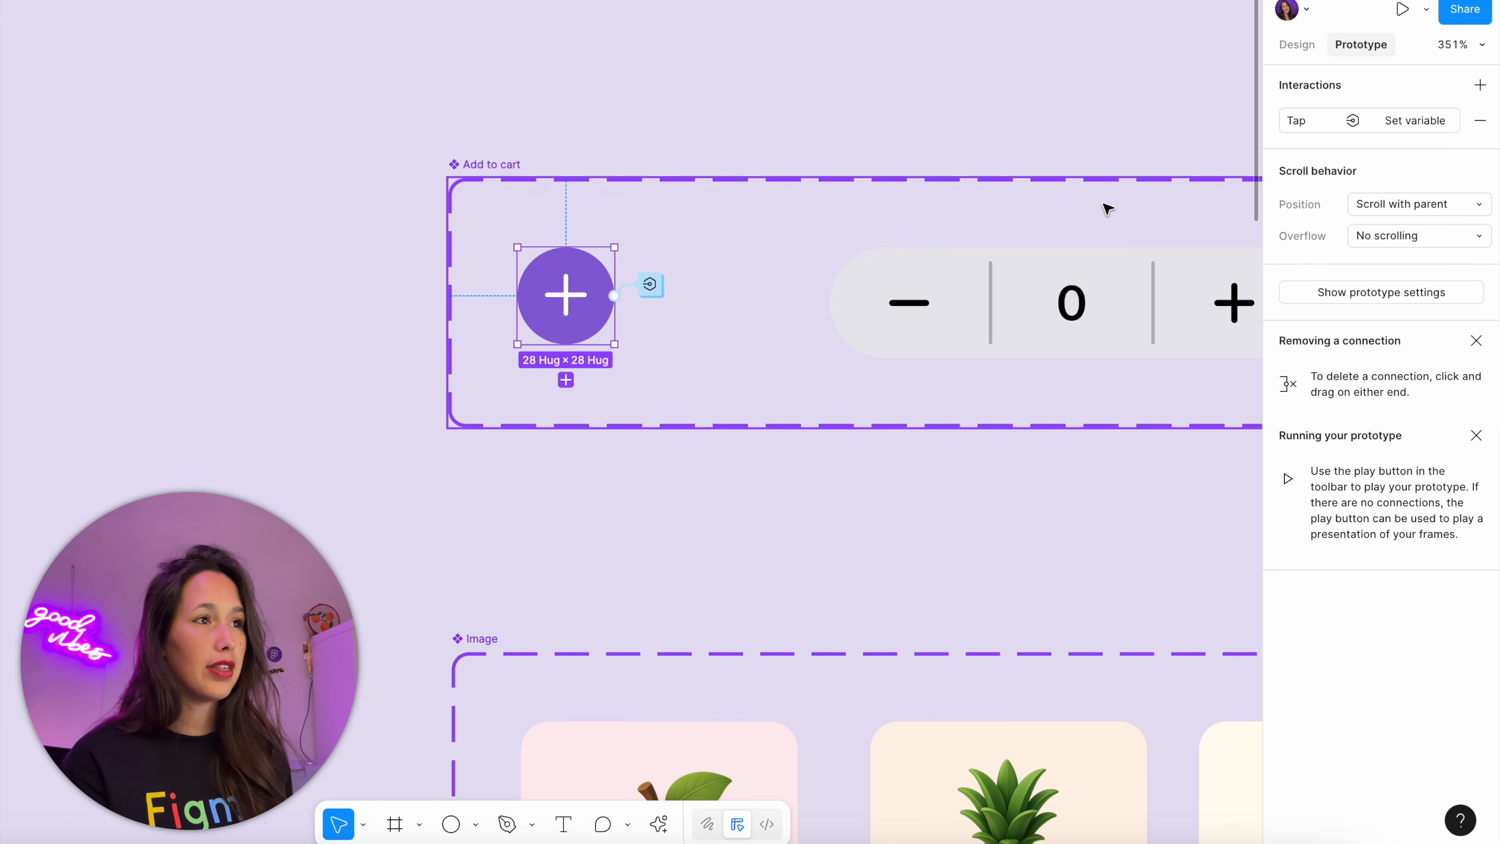
Preview the Store frame, add the Apple, raise its quantity, check it in the cart and close the preview
{"action": "scroll", "coordinate": [1104, 207], "scroll_direction": "down", "scroll_amount": 10}
{"action": "left_click", "coordinate": [1085, 201]}
{"action": "key", "text": "shift+space"}
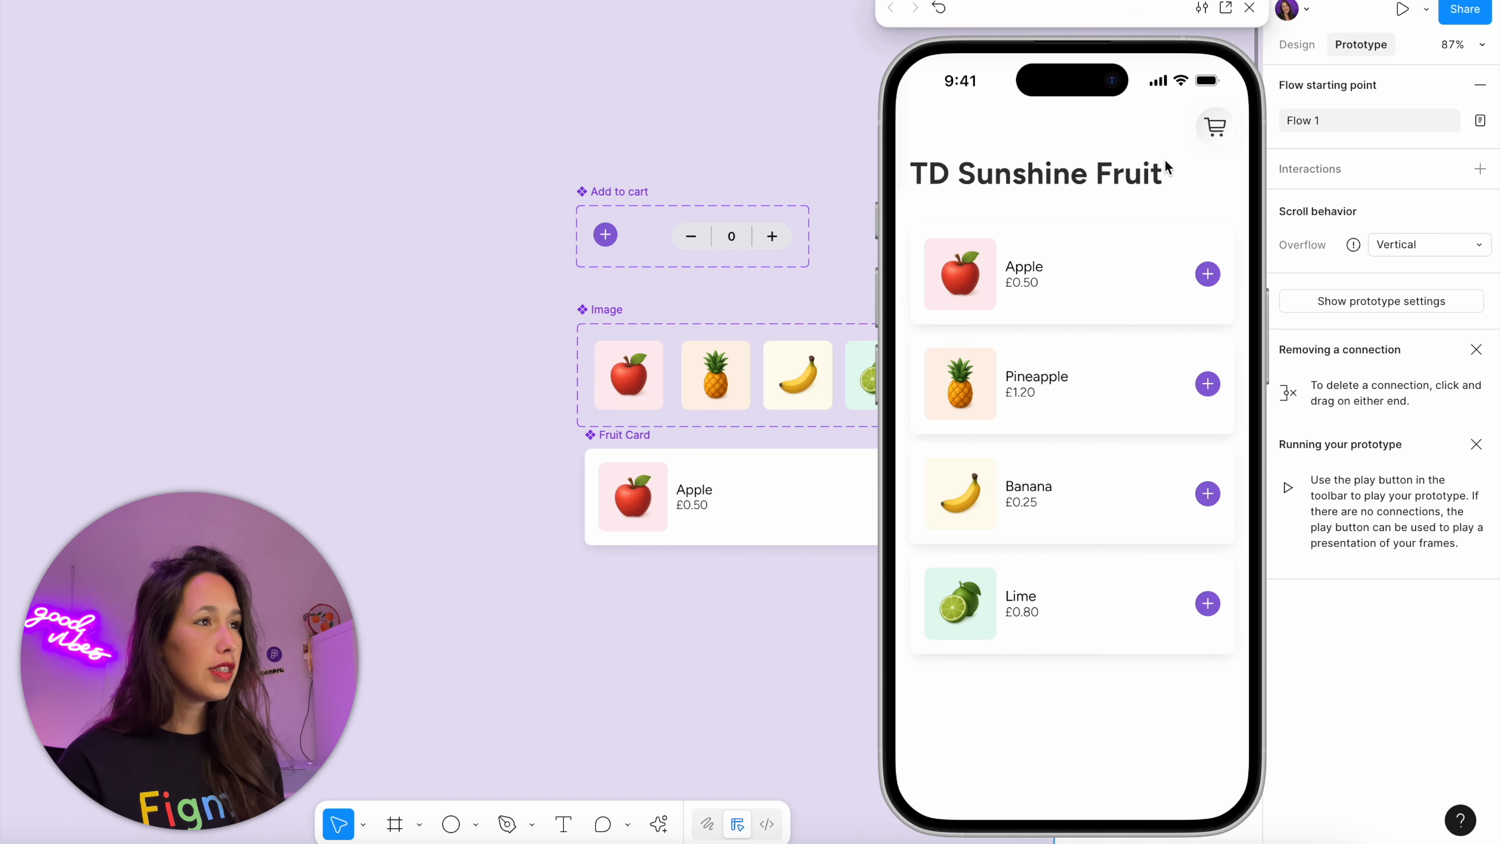
{"action": "left_click", "coordinate": [1220, 273]}
{"action": "left_click", "coordinate": [1220, 273]}
{"action": "left_click", "coordinate": [1220, 273]}
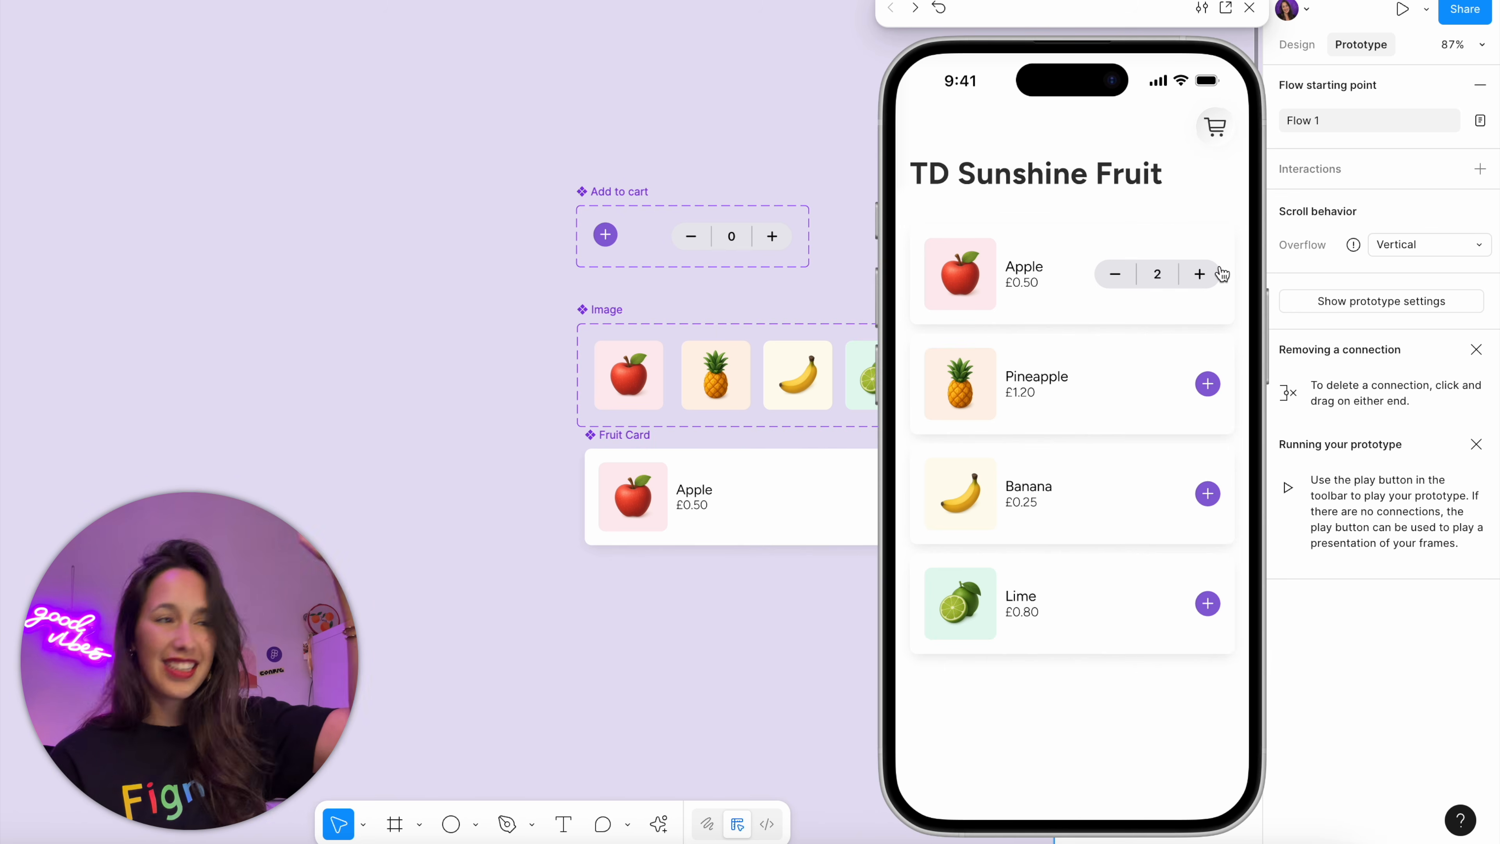
{"action": "left_click", "coordinate": [1215, 126]}
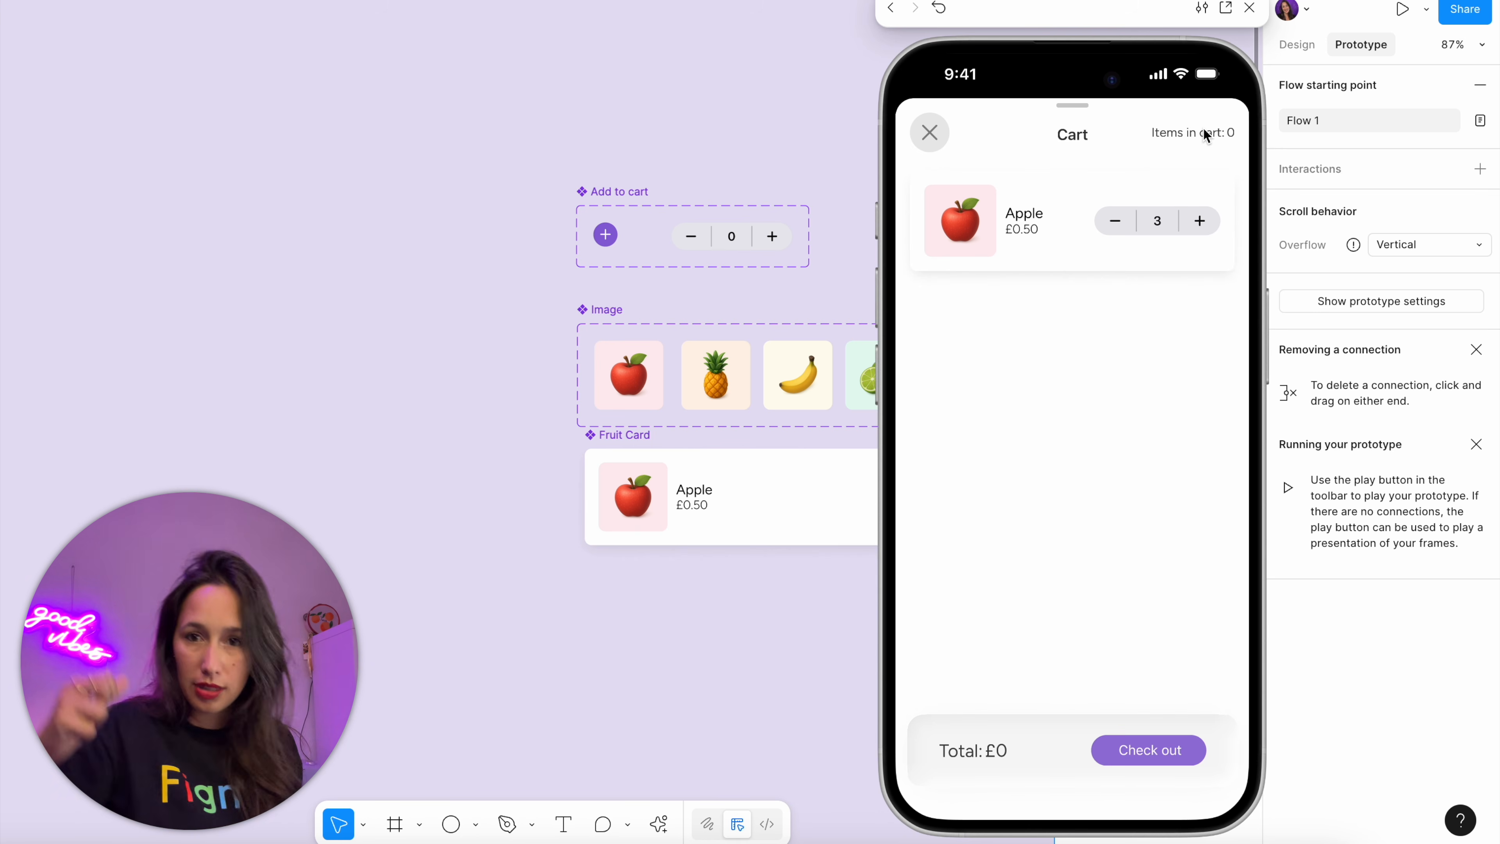
{"action": "left_click", "coordinate": [1248, 8]}
{"action": "left_click", "coordinate": [1184, 49]}
Open the local variables and create a new variable collection named Cart
{"action": "left_click", "coordinate": [1298, 44]}
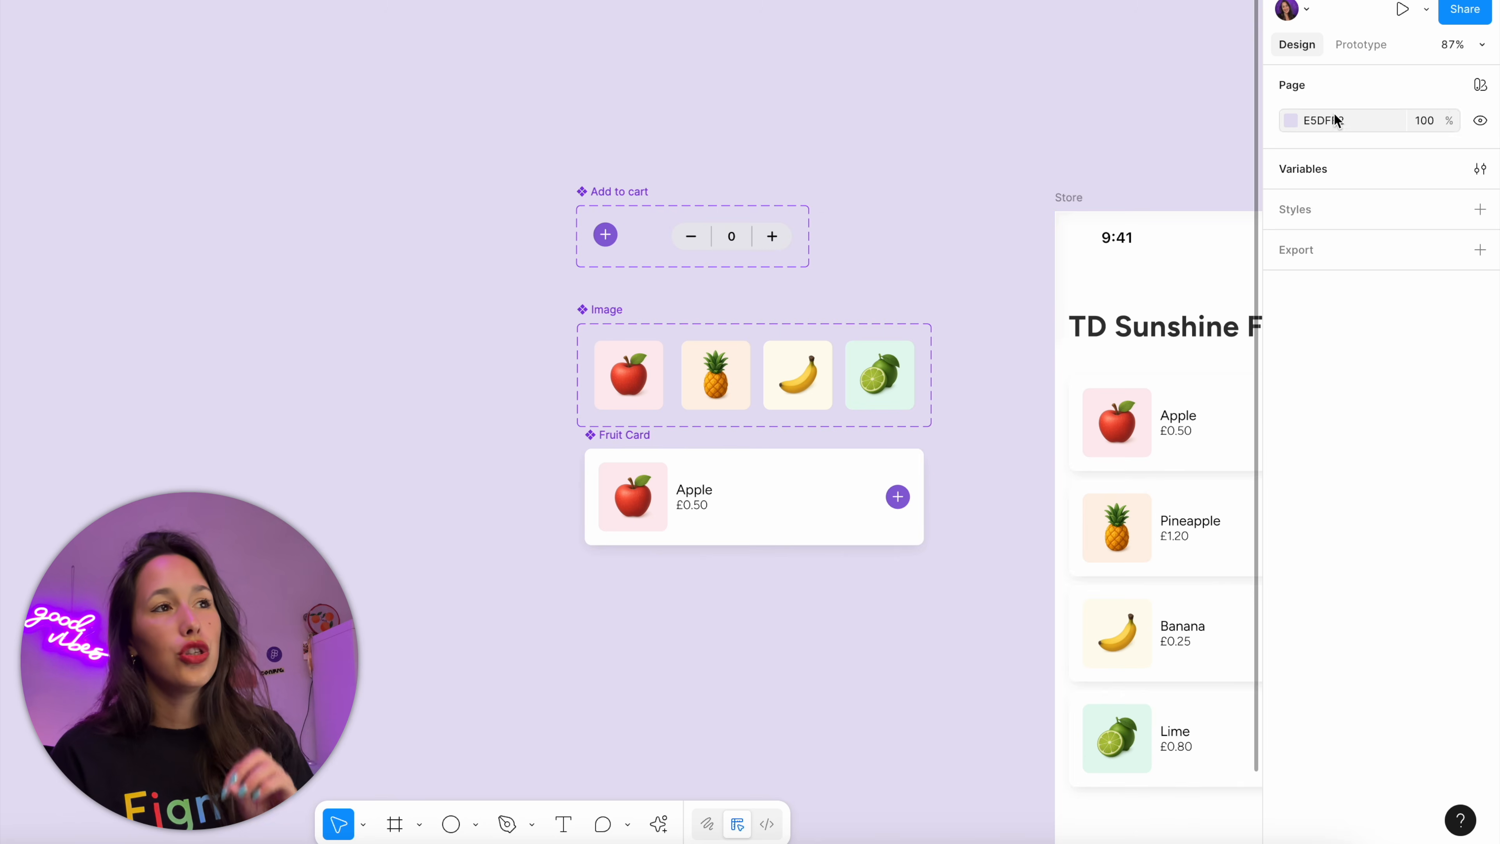
{"action": "left_click", "coordinate": [1481, 168]}
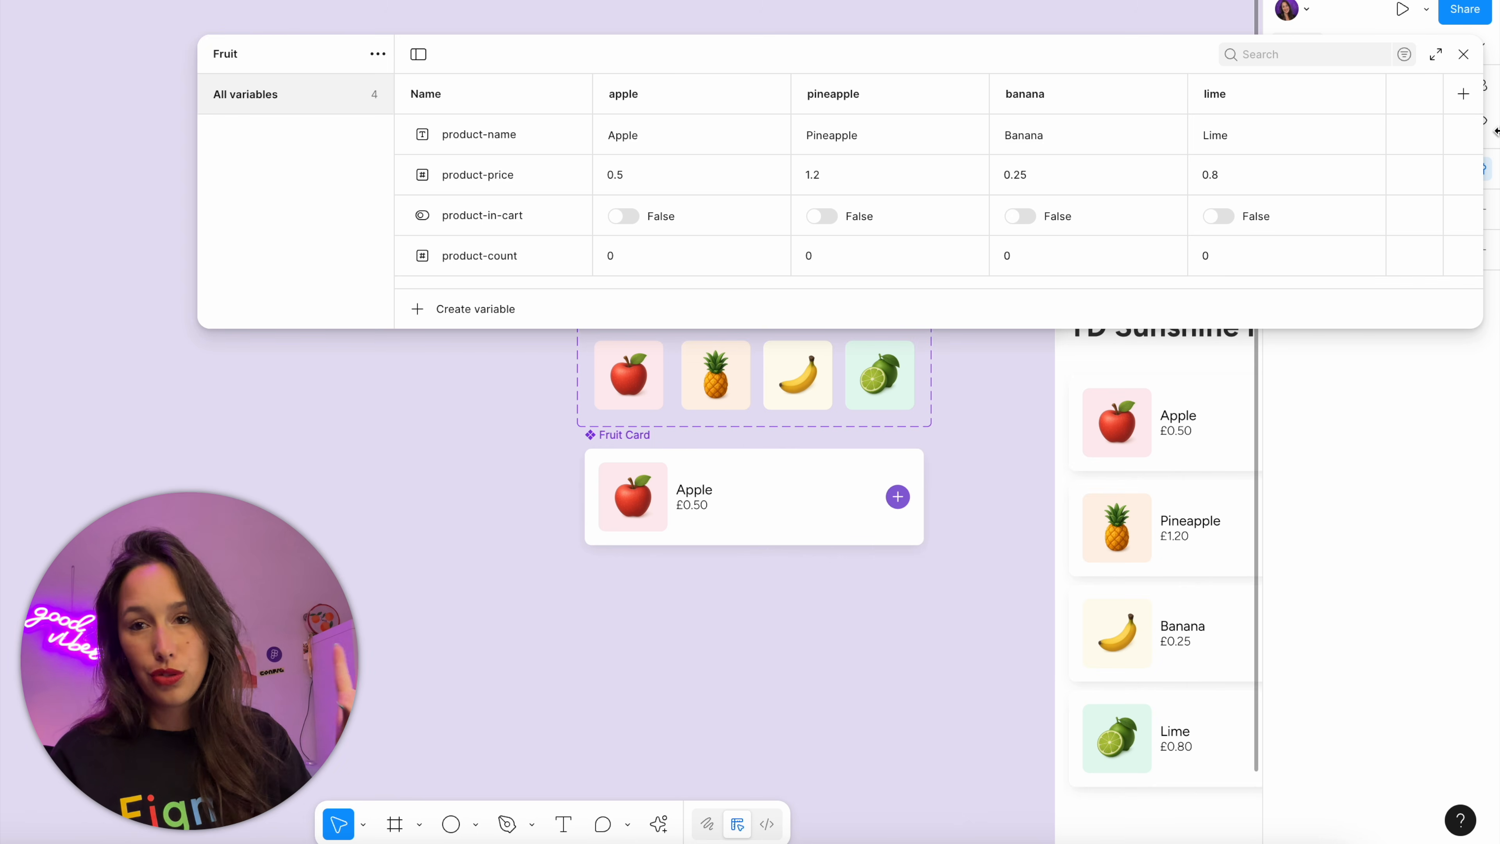
{"action": "left_click", "coordinate": [378, 54]}
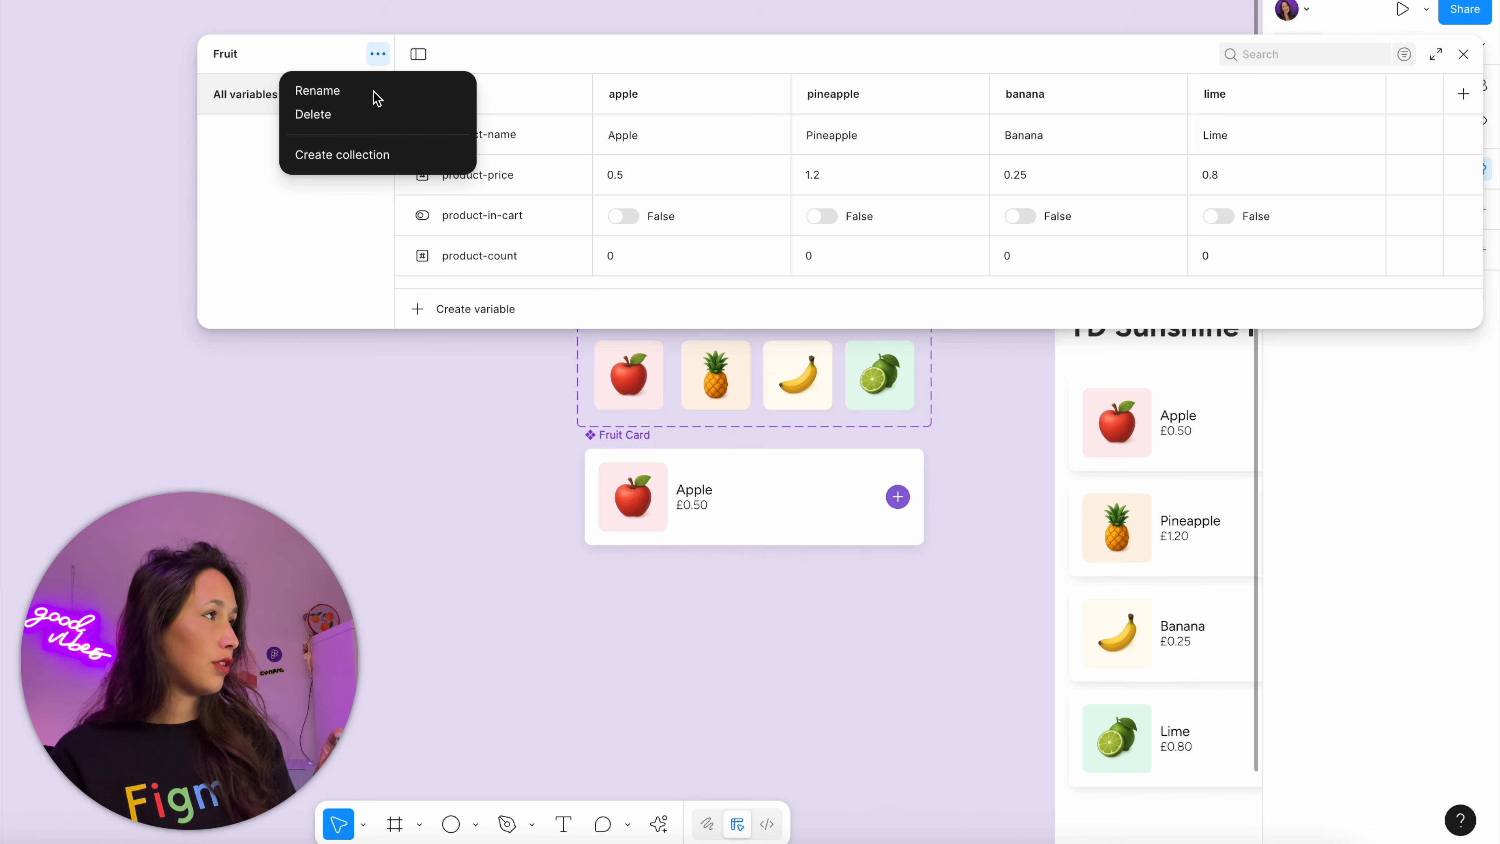
{"action": "left_click", "coordinate": [375, 154]}
{"action": "double_click", "coordinate": [314, 59]}
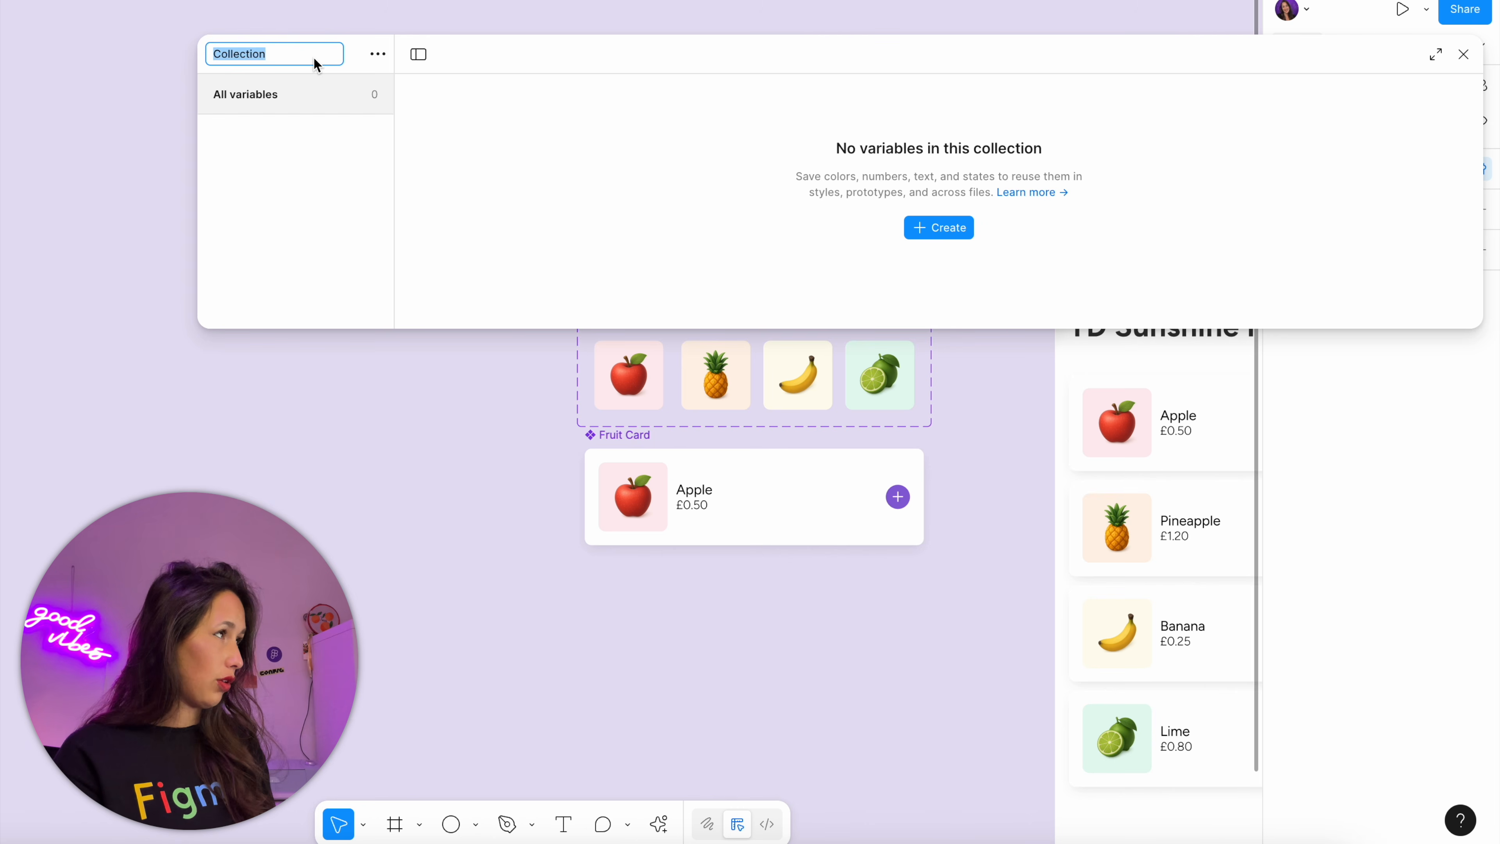
{"action": "type", "text": "Cart"}
{"action": "key", "text": "Return"}
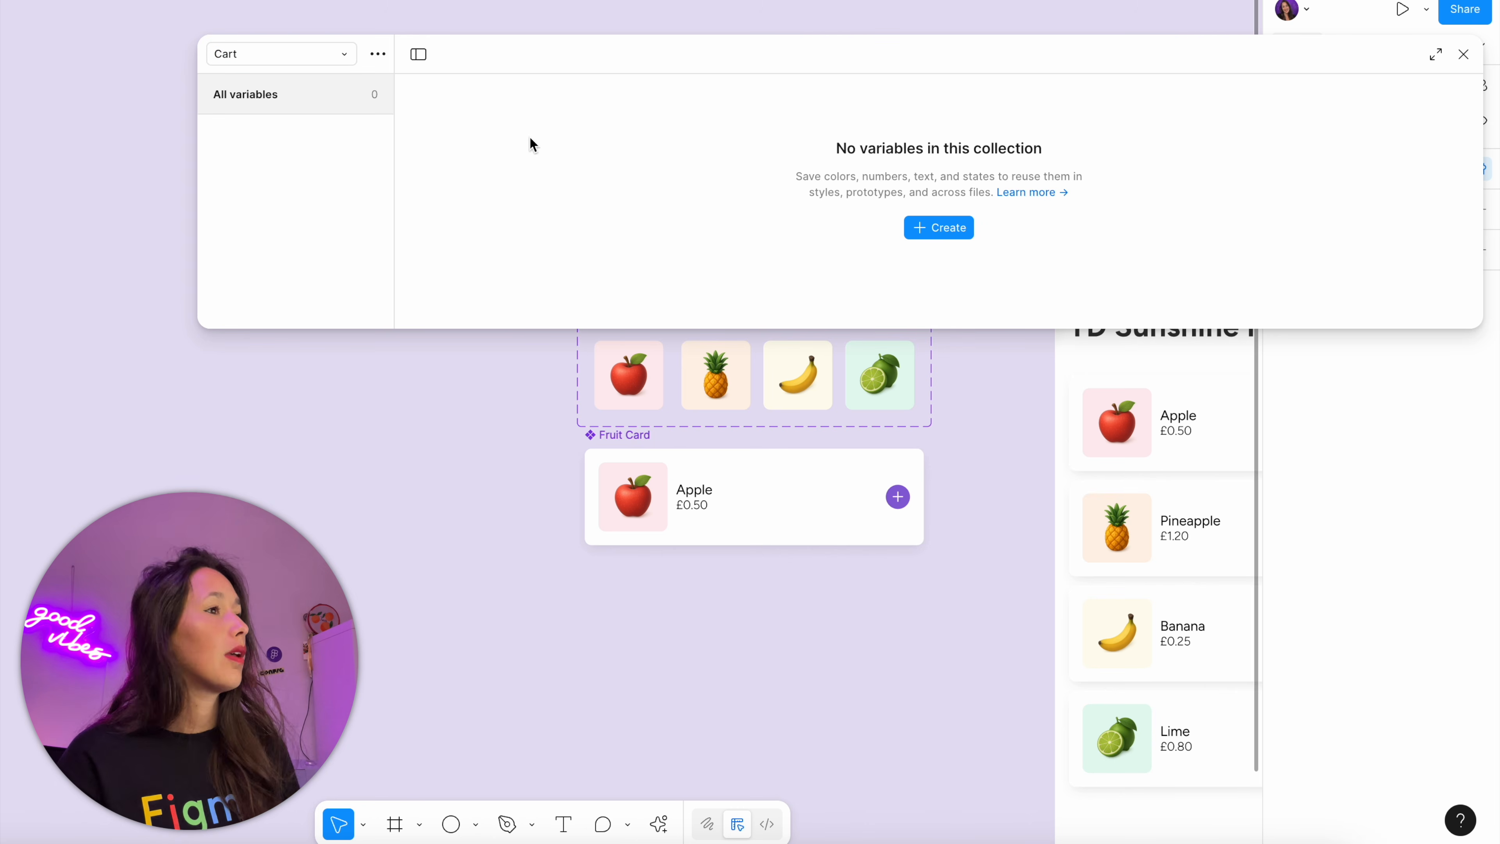
Create a number variable named cart-total in the Cart collection
{"action": "left_click", "coordinate": [933, 238]}
{"action": "left_click", "coordinate": [951, 296]}
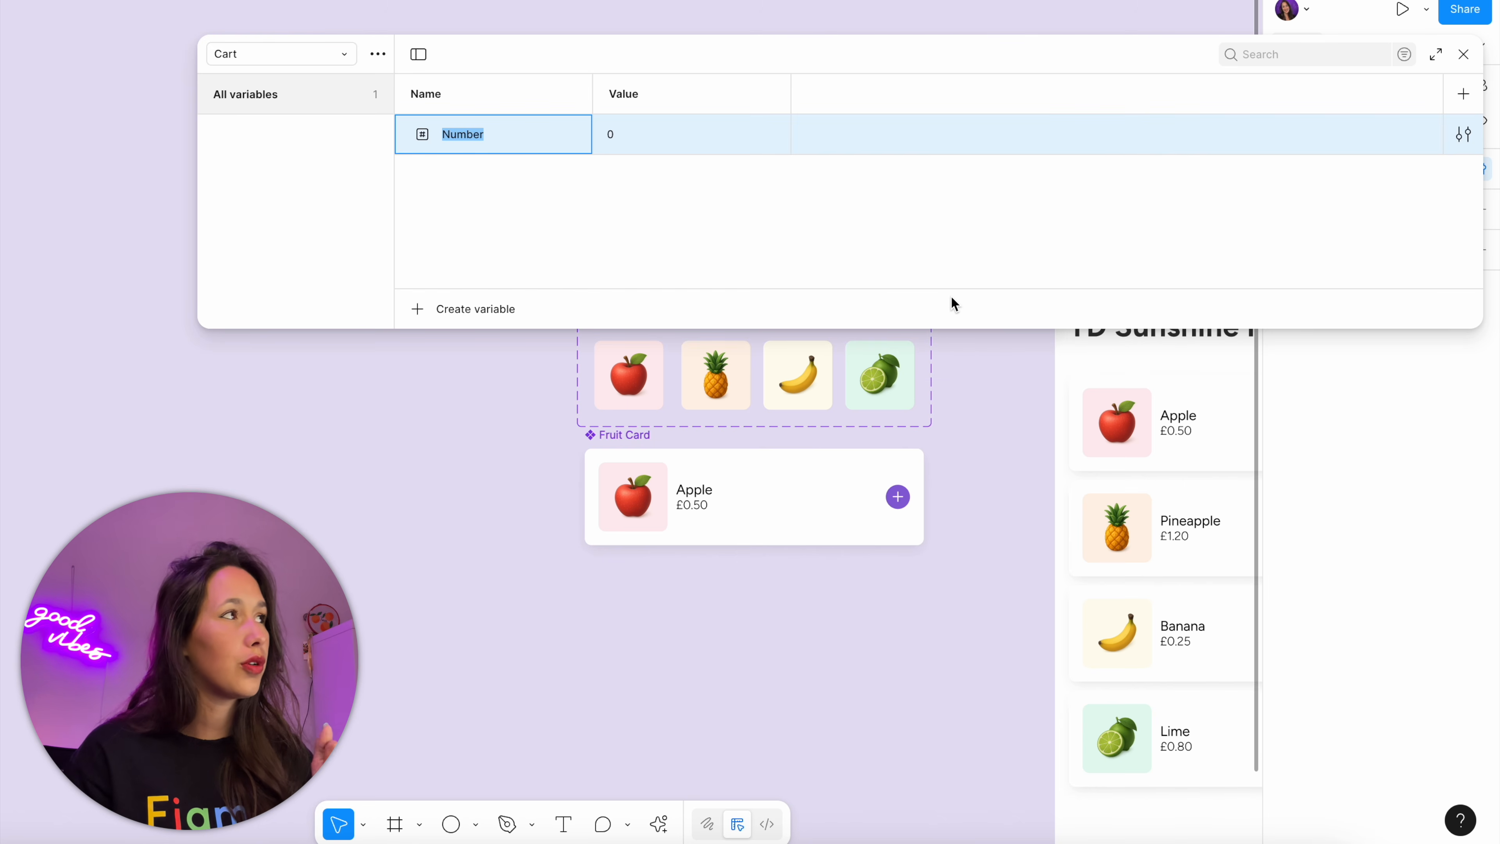
{"action": "type", "text": "cart-total"}
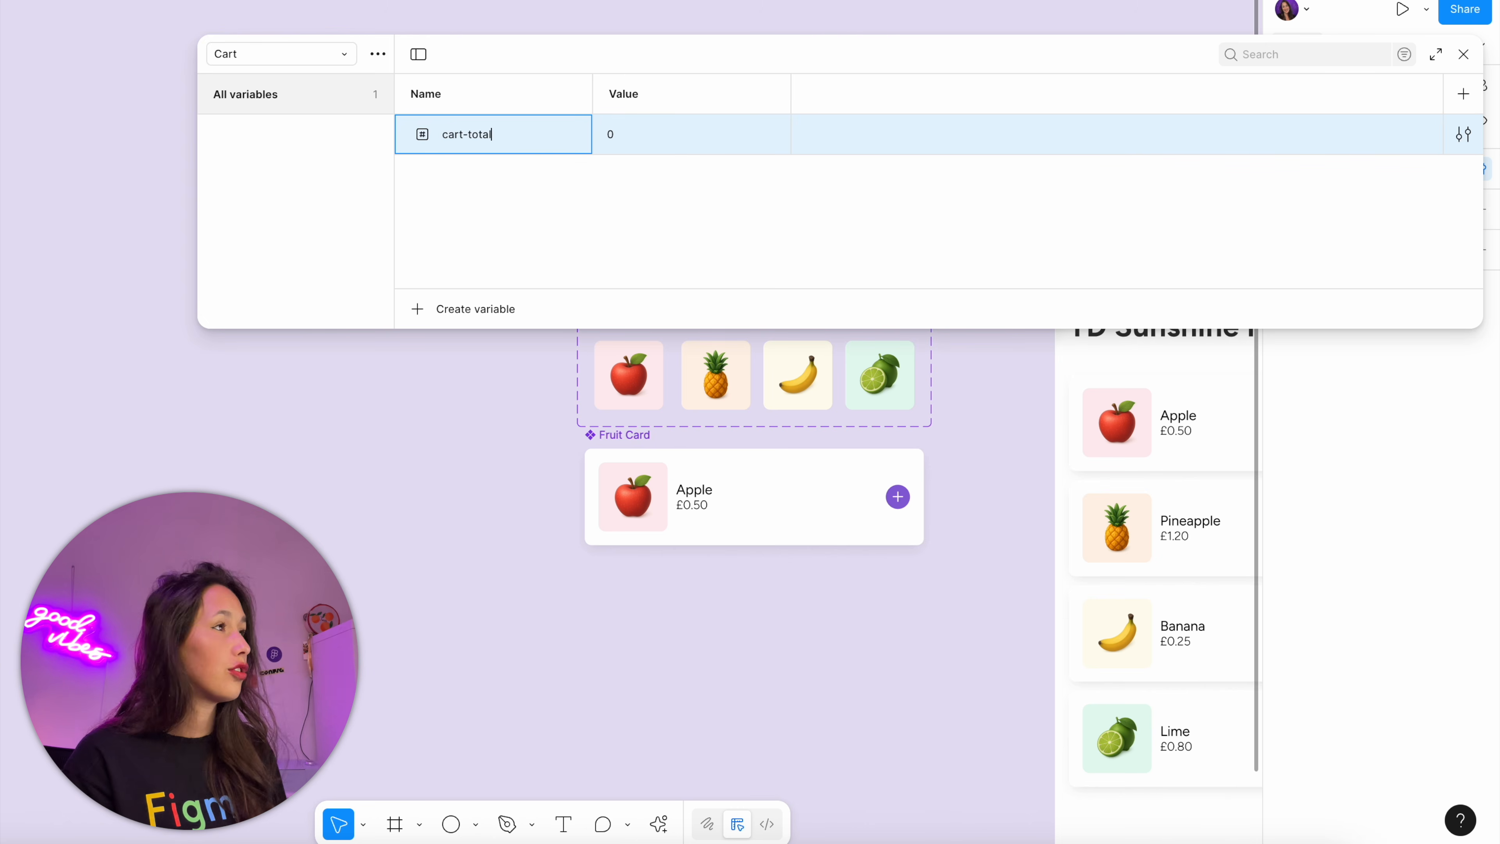
{"action": "key", "text": "Return"}
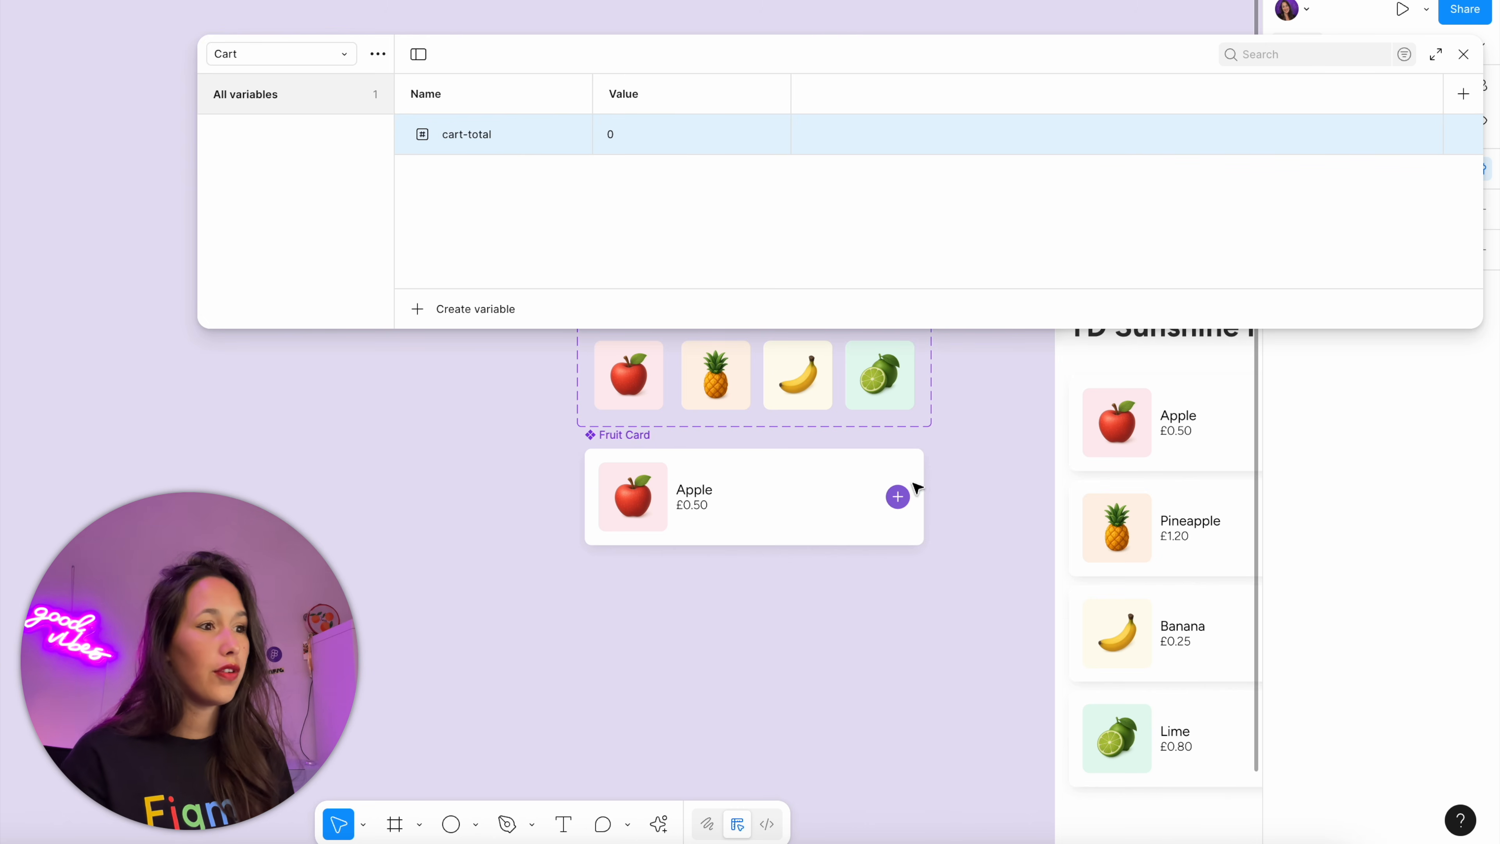
Resize the variables window beside the Store frame and duplicate the cart-total variable as cart-total-items
{"action": "left_click_drag", "start_coordinate": [913, 507], "coordinate": [371, 488]}
{"action": "left_click_drag", "start_coordinate": [1097, 590], "coordinate": [860, 286]}
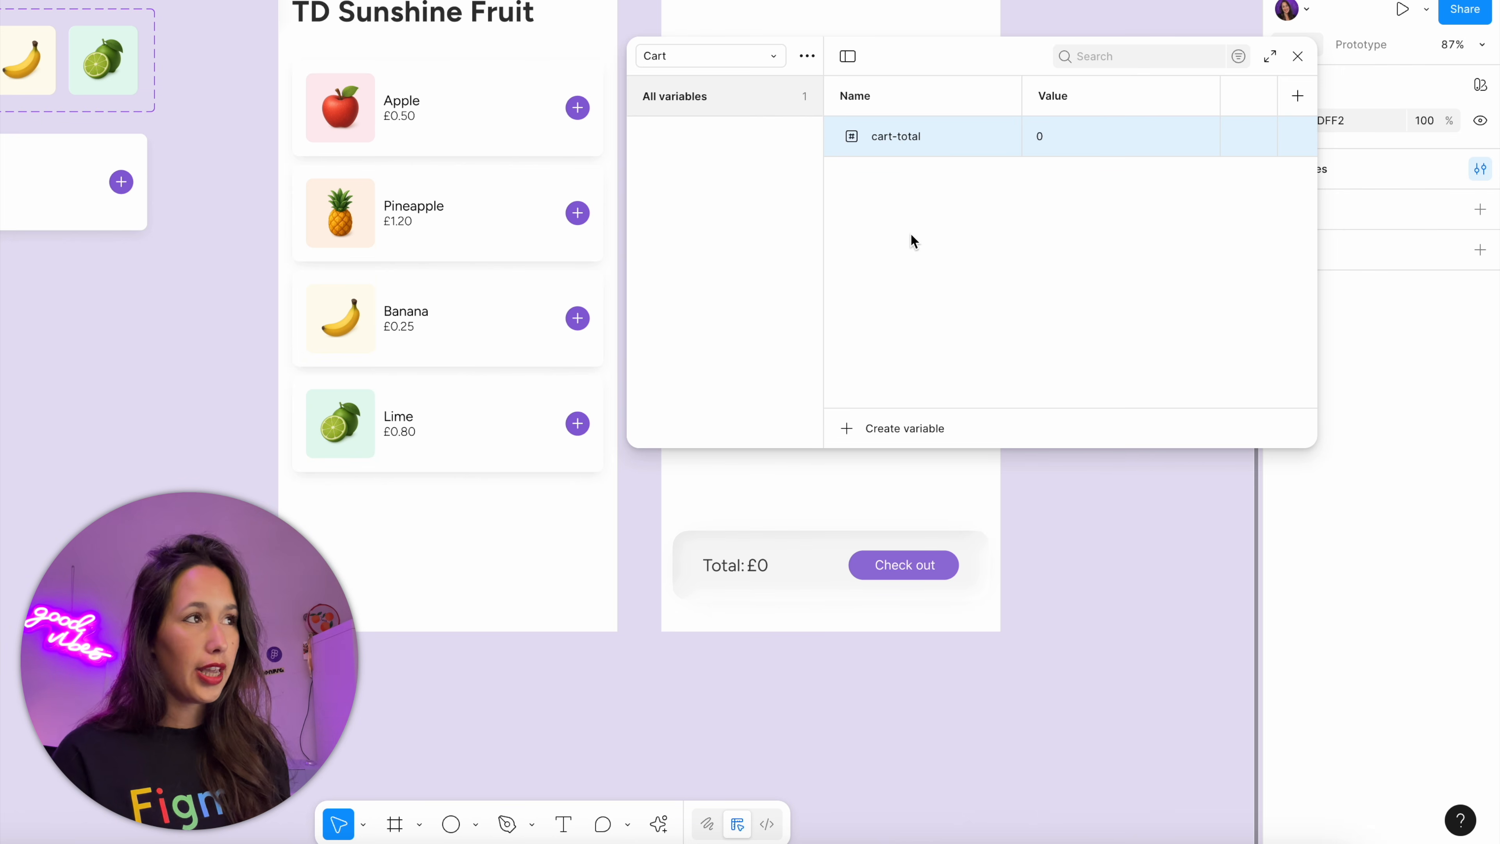
{"action": "key", "text": "shift+Return"}
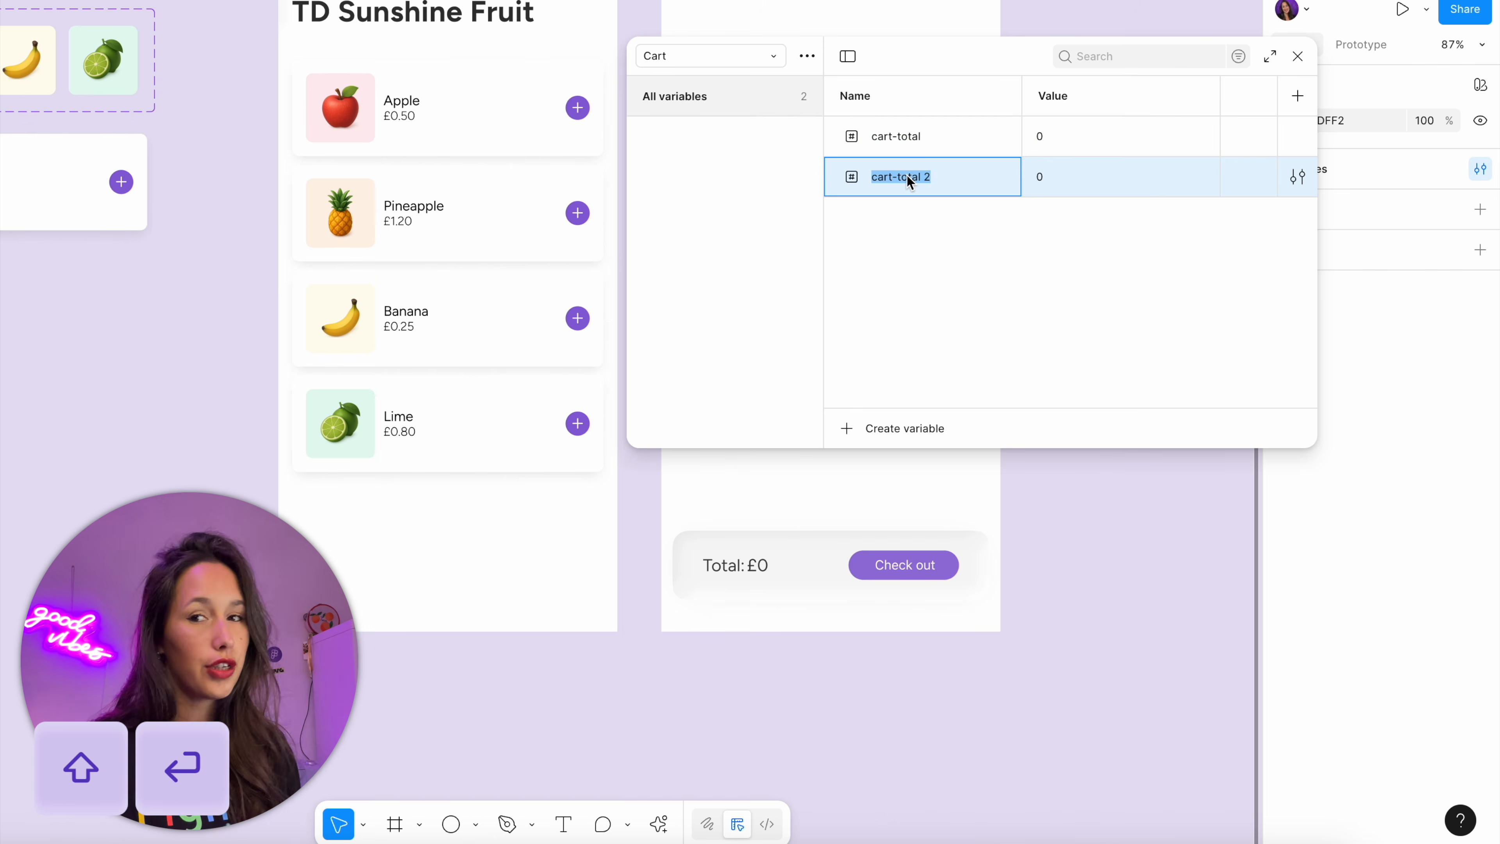
{"action": "key", "text": "Right"}
{"action": "key", "text": "BackSpace"}
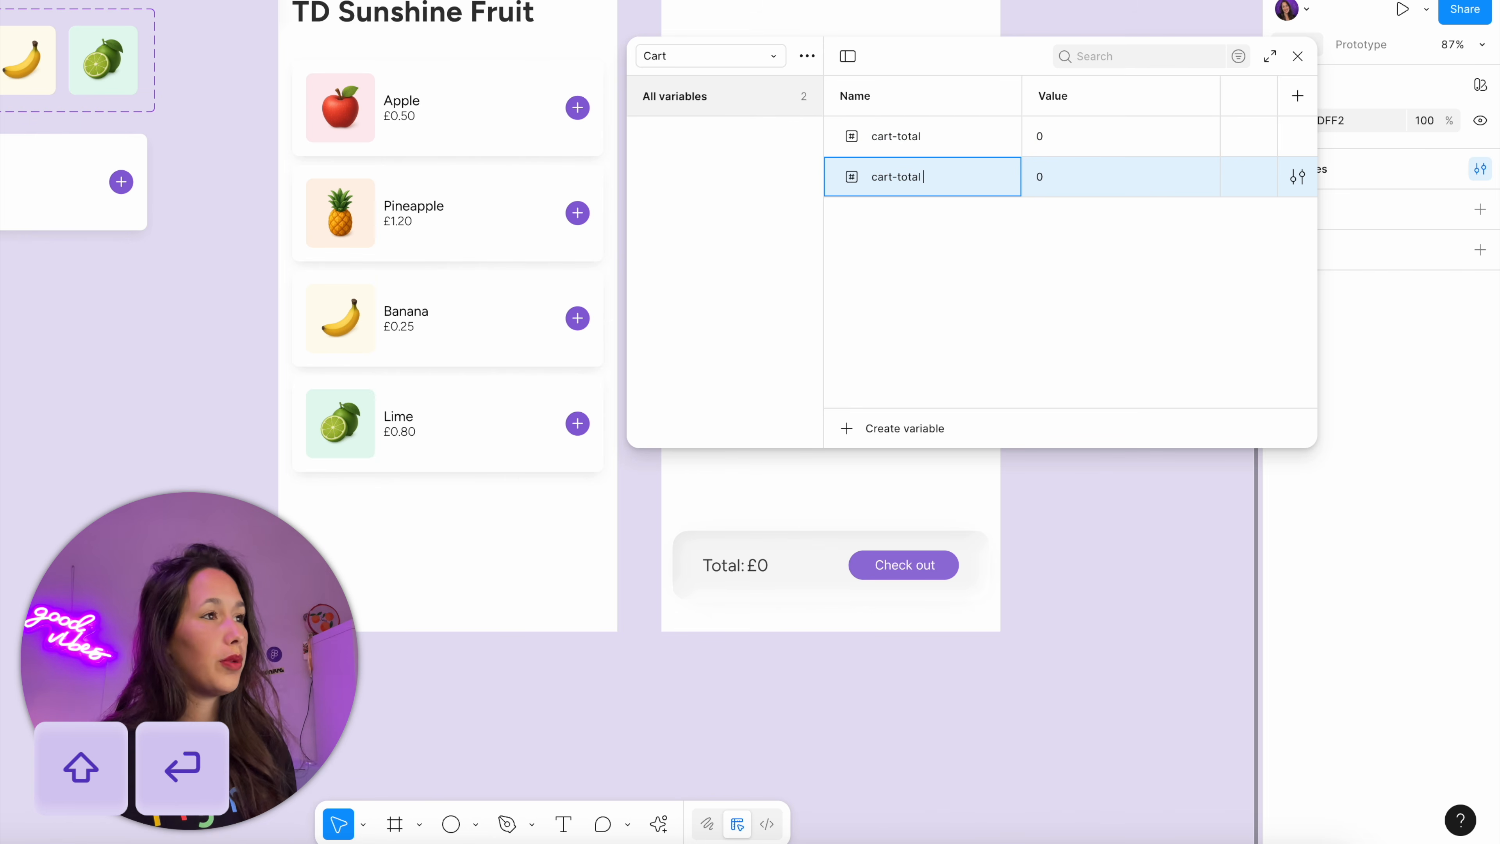
{"action": "type", "text": "ot"}
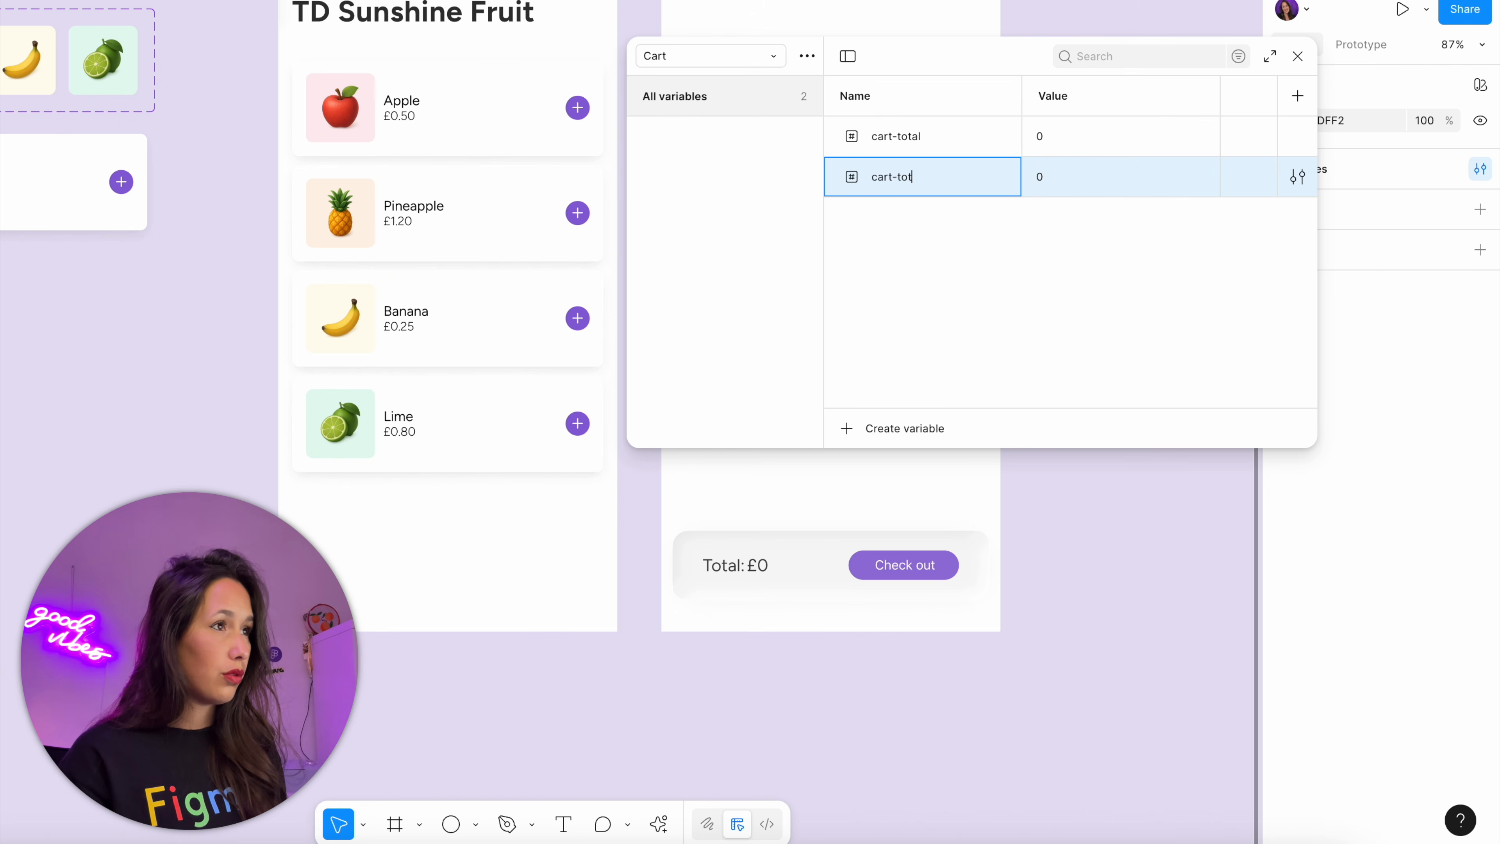
{"action": "type", "text": "al-items"}
{"action": "key", "text": "Return"}
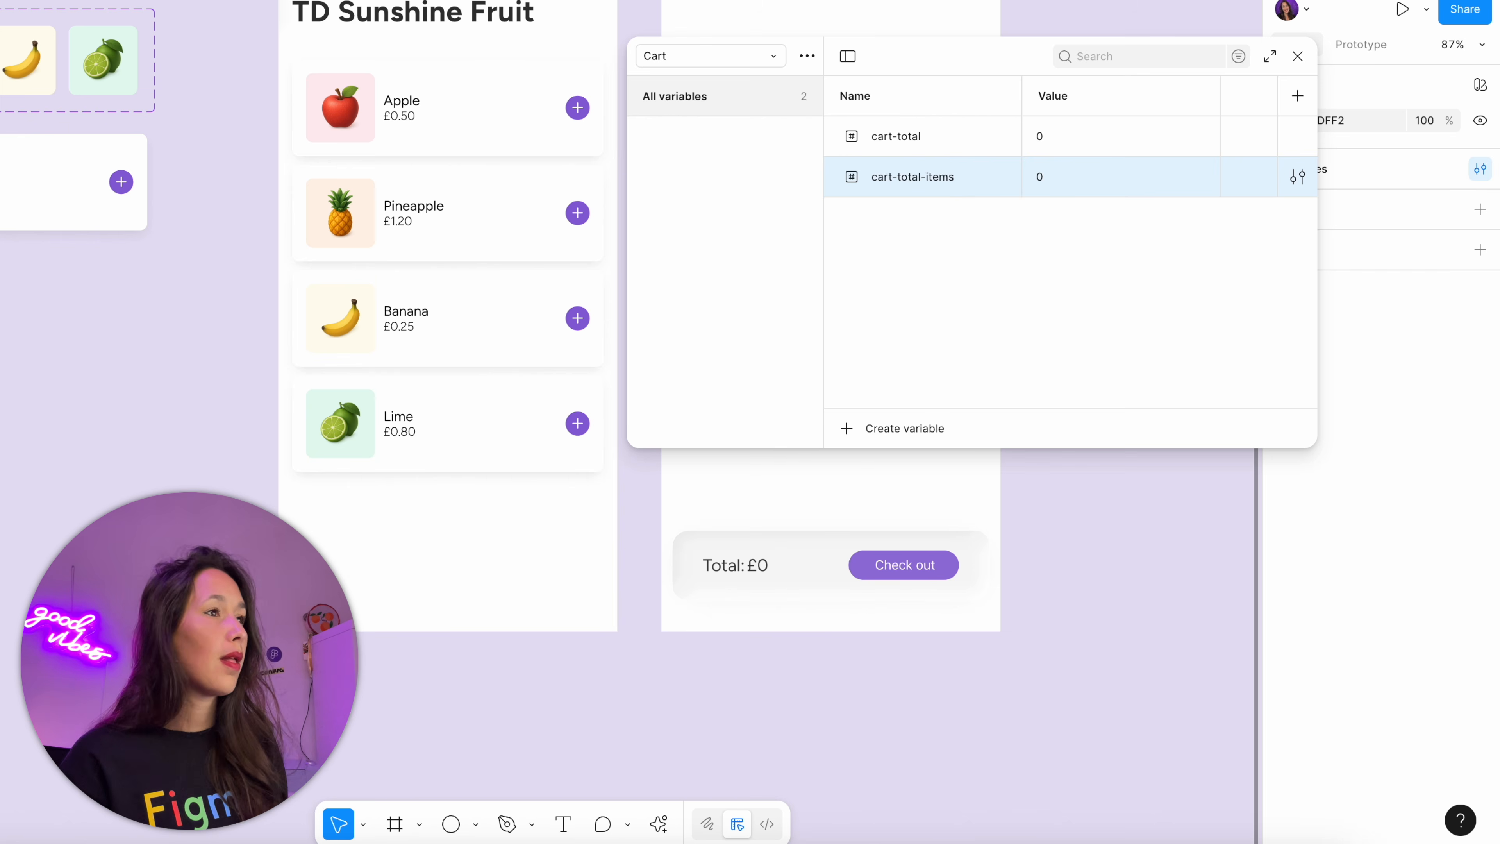
Rename the cart-total variable to cart-total-price and close the variables window
{"action": "double_click", "coordinate": [935, 140]}
{"action": "left_click", "coordinate": [943, 142]}
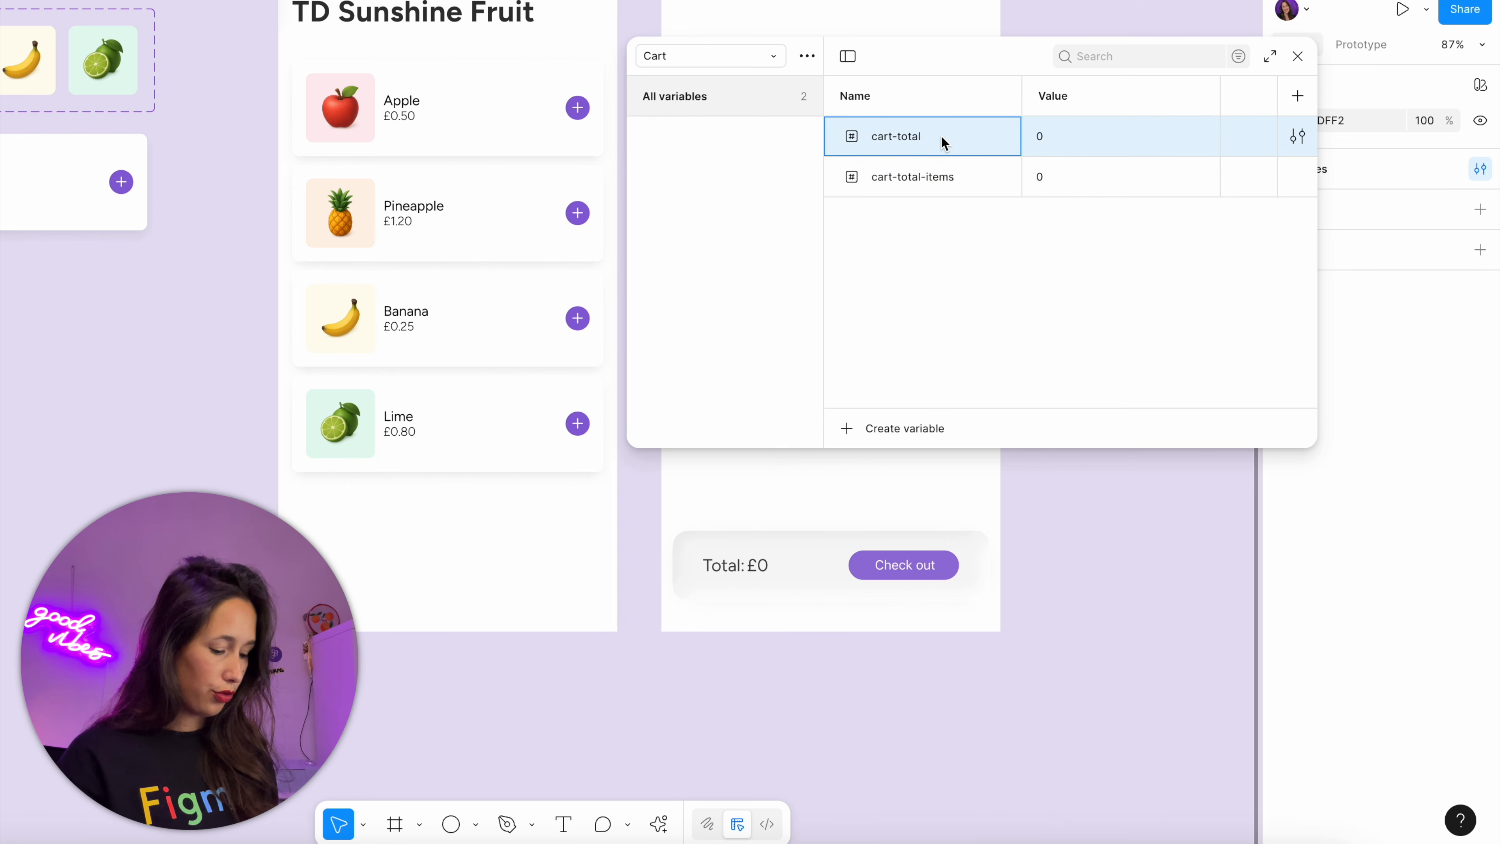
{"action": "type", "text": "-price"}
{"action": "key", "text": "Return"}
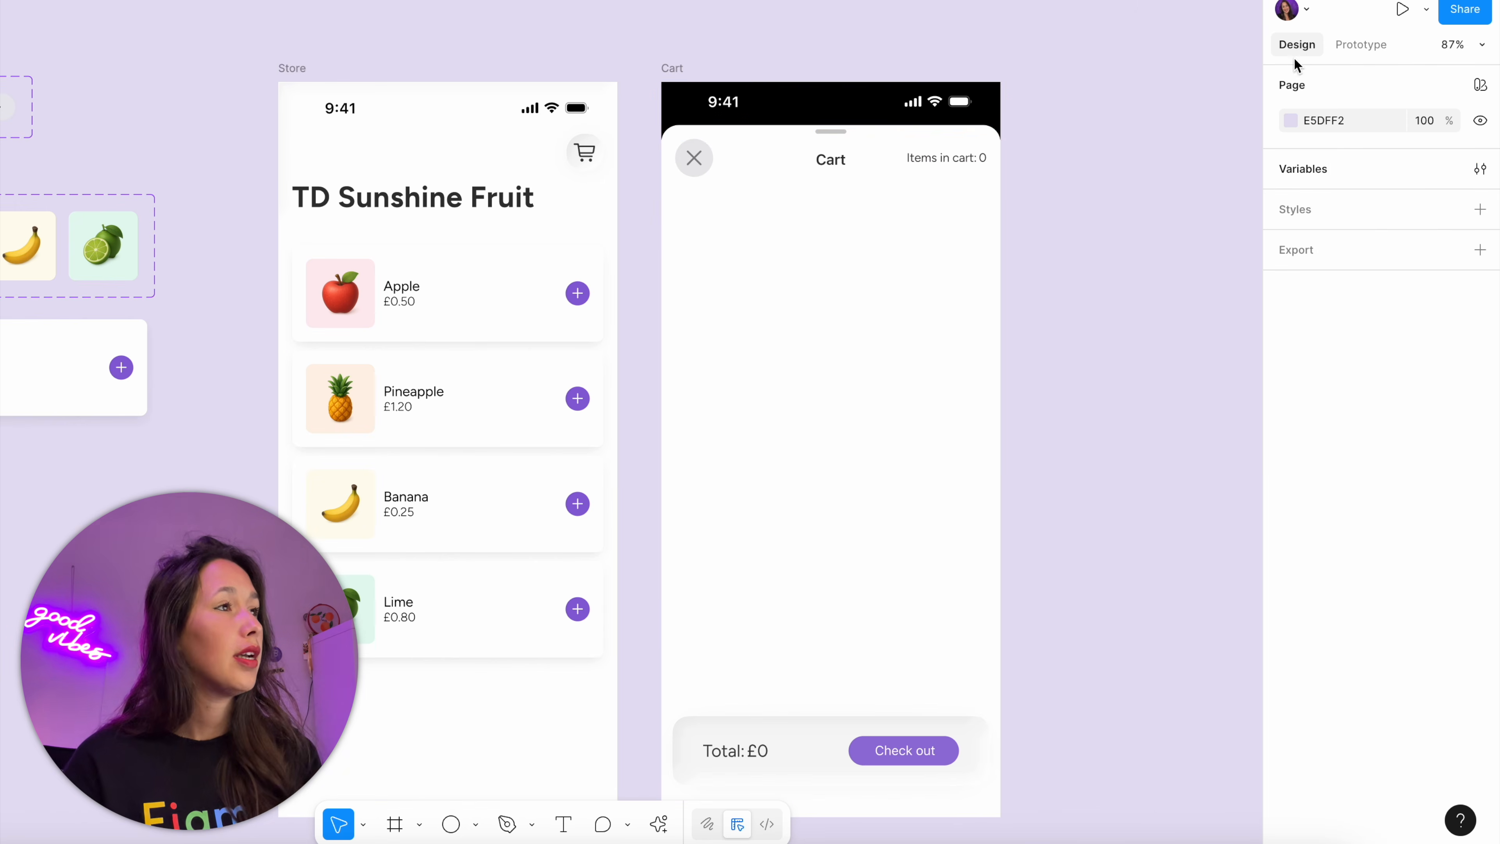
{"action": "left_click", "coordinate": [1297, 56]}
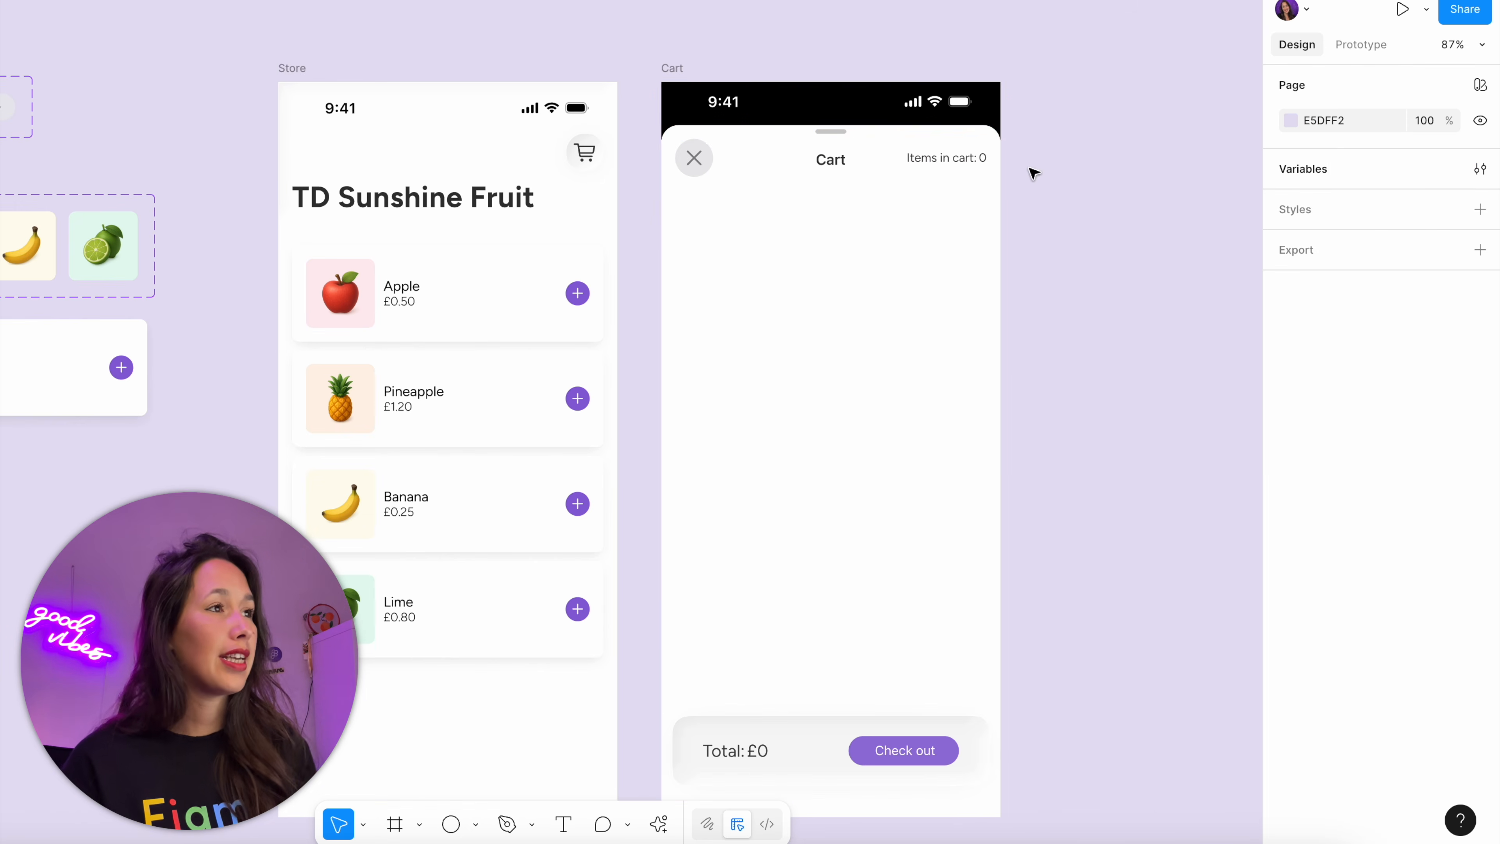
Bind the item count number after "Items in cart:" in the Cart header to the cart-total-items variable
{"action": "scroll", "coordinate": [986, 158], "scroll_direction": "up", "scroll_amount": 5}
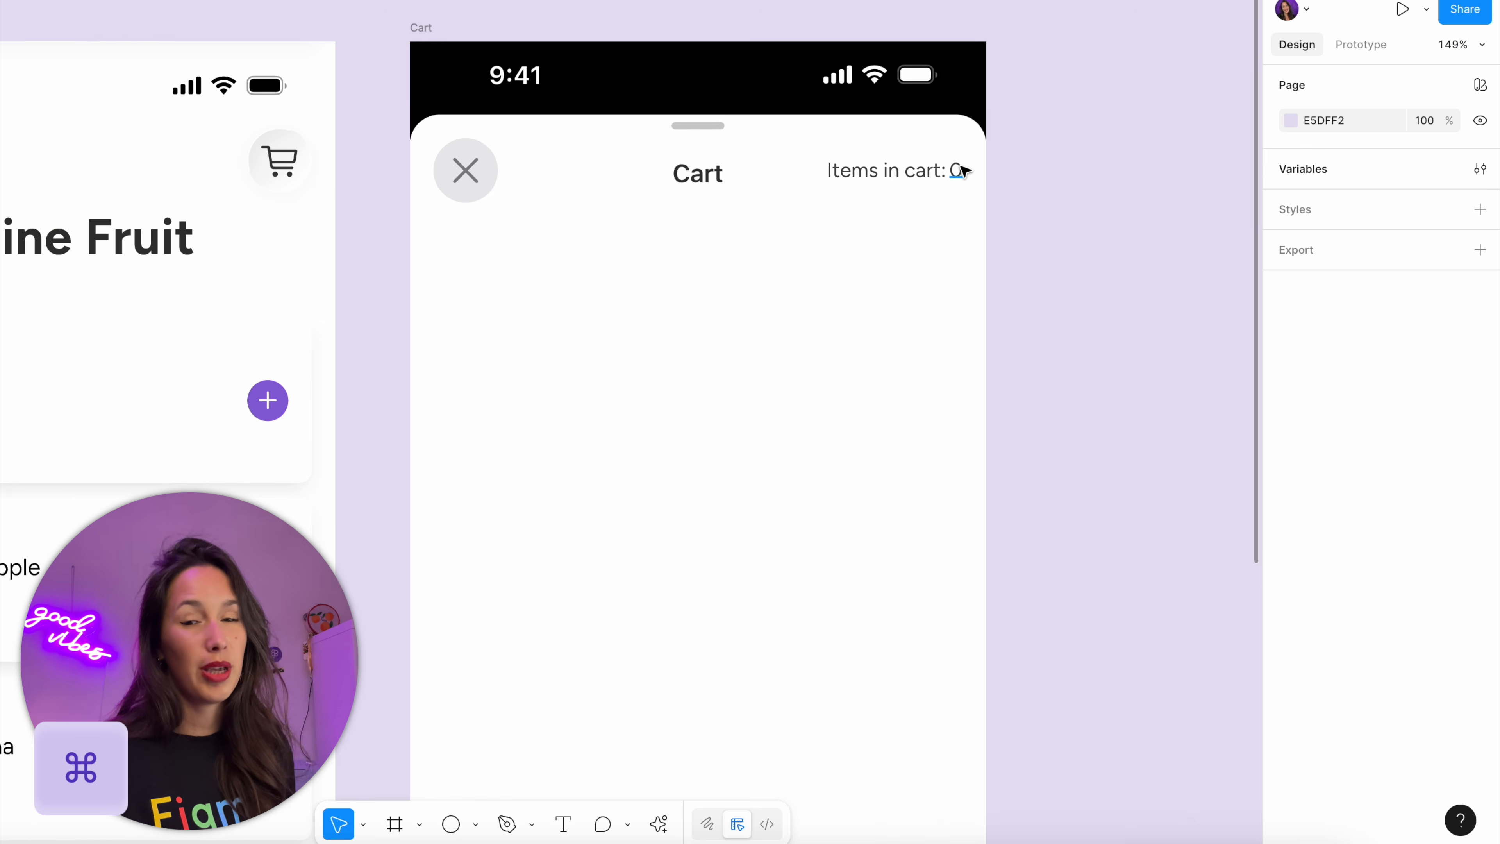
{"action": "left_click", "coordinate": [963, 170], "text": "super"}
{"action": "scroll", "coordinate": [963, 171], "scroll_direction": "left", "scroll_amount": 5}
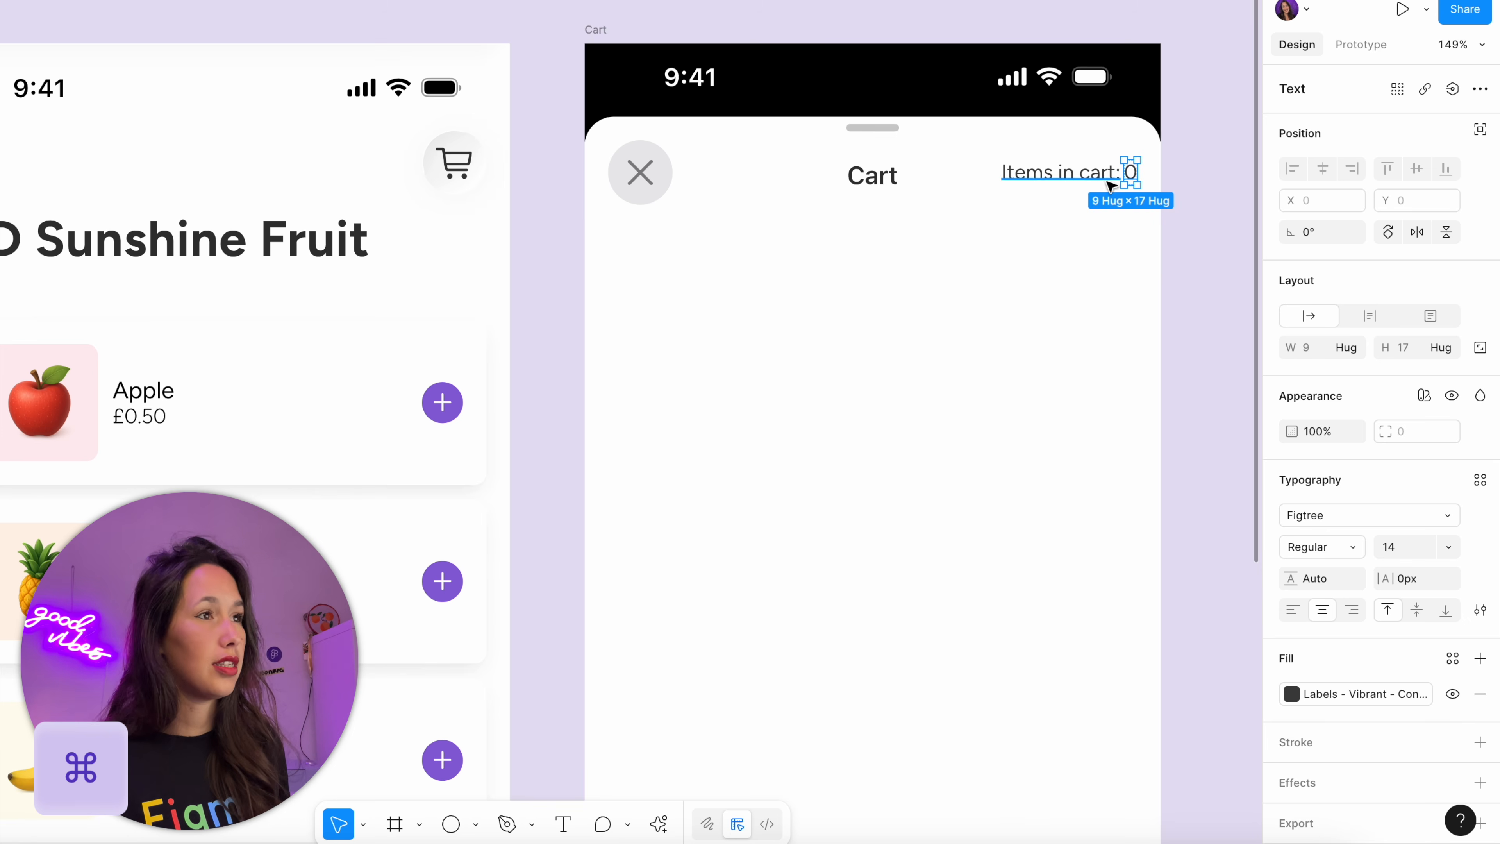
{"action": "scroll", "coordinate": [1144, 173], "scroll_direction": "up", "scroll_amount": 5}
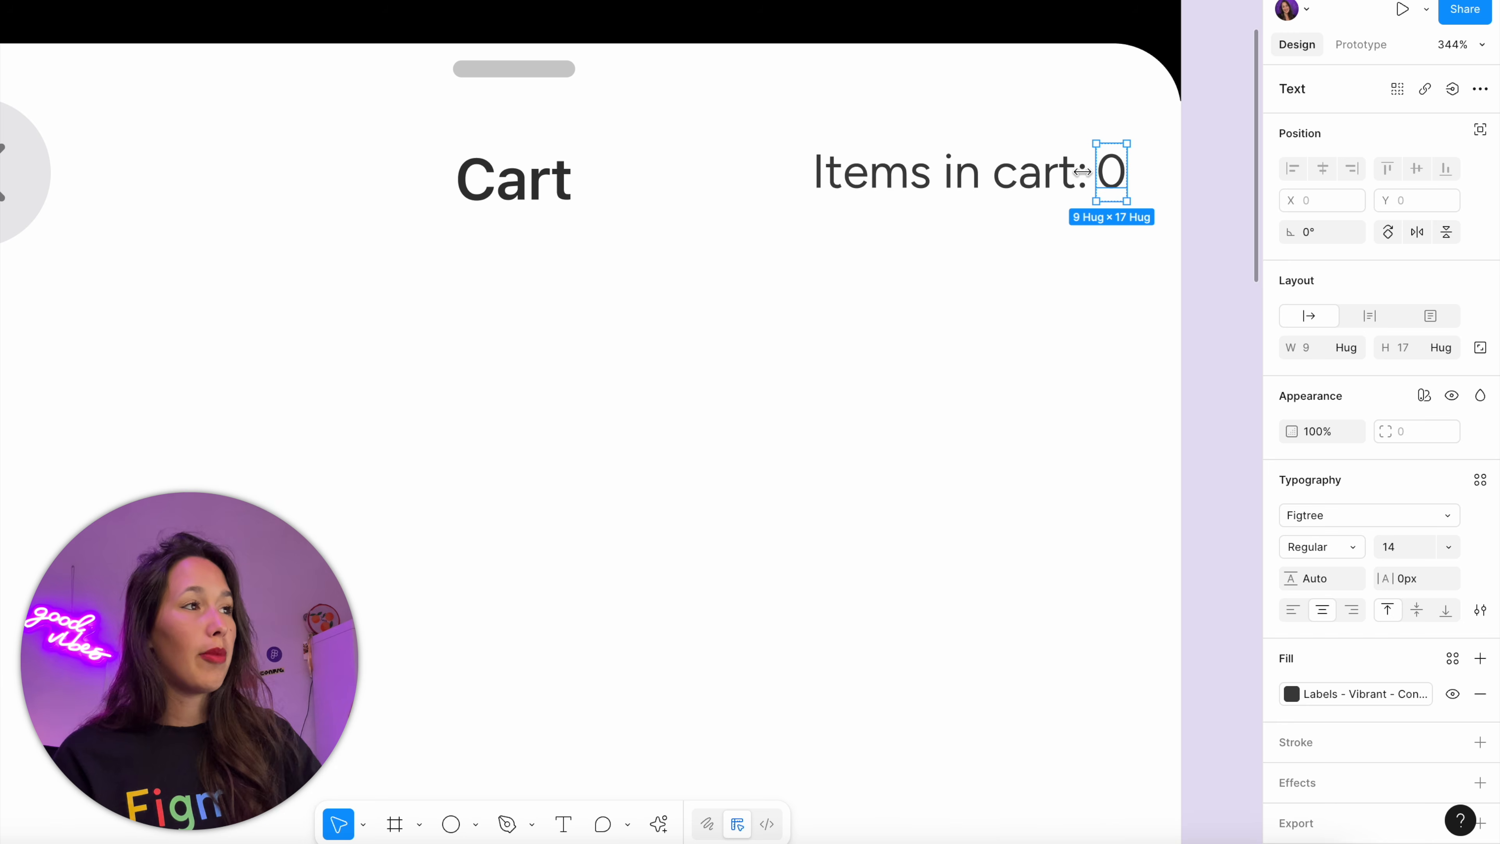
{"action": "left_click", "coordinate": [1103, 177]}
{"action": "left_click", "coordinate": [1102, 179]}
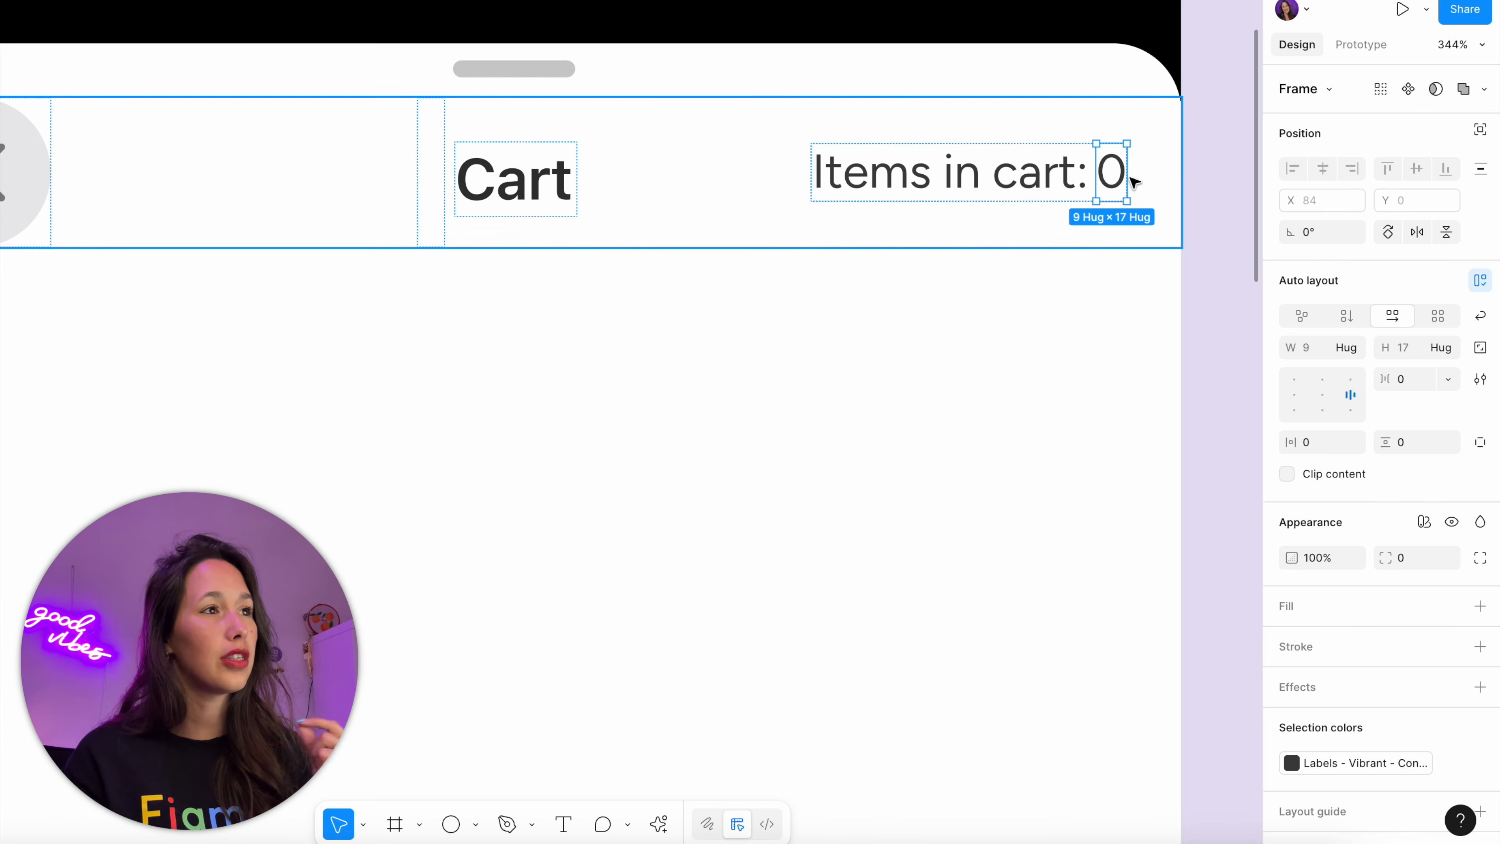
{"action": "left_click", "coordinate": [1119, 181]}
{"action": "left_click", "coordinate": [1452, 88]}
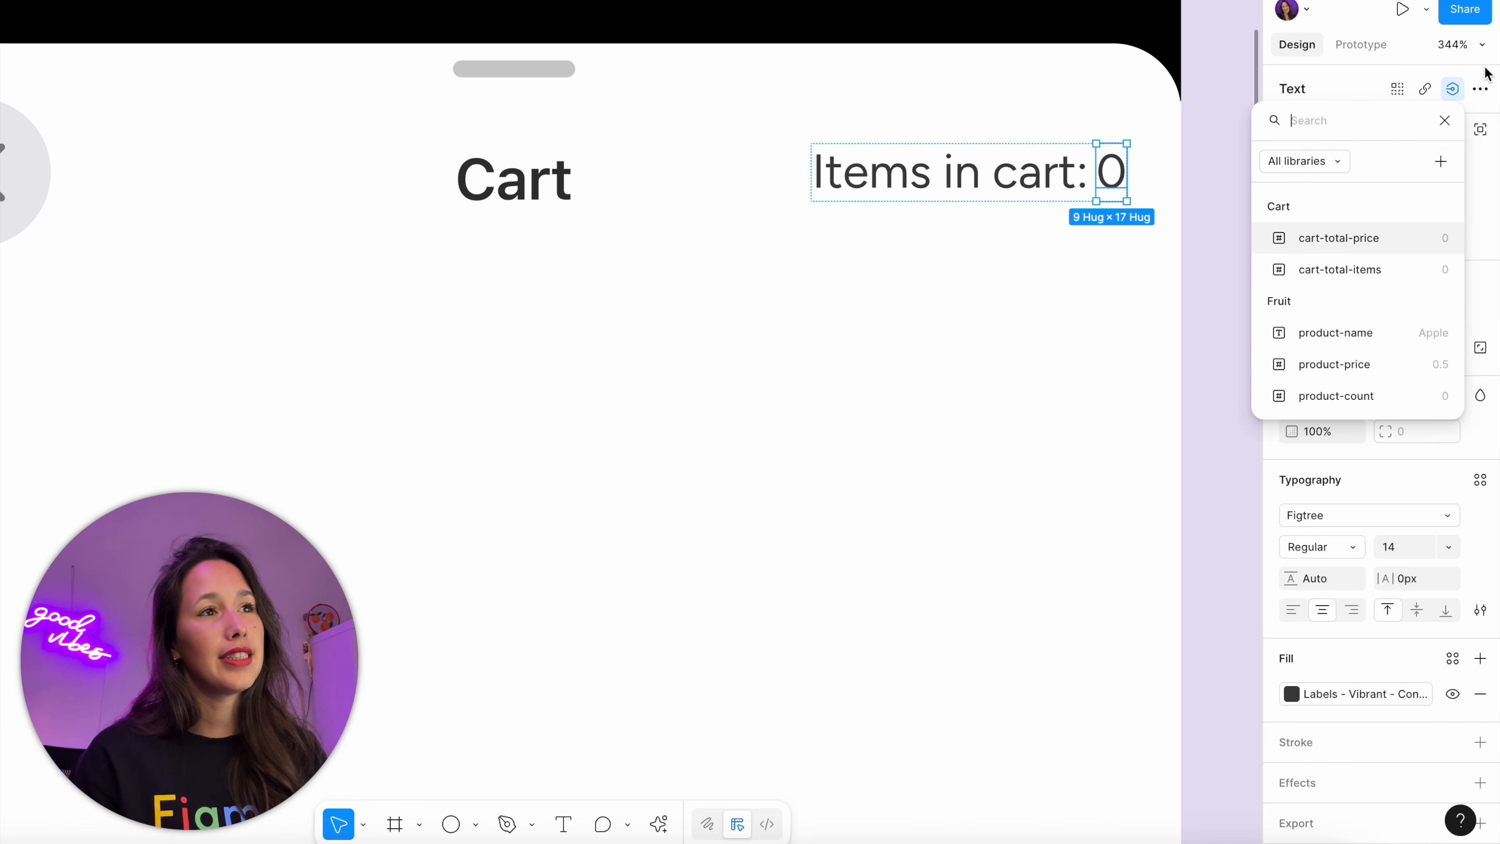
{"action": "left_click", "coordinate": [1365, 269]}
Bind the amount after the £ sign in the Cart's Total bar to the cart-total-price variable
{"action": "scroll", "coordinate": [810, 286], "scroll_direction": "down", "scroll_amount": 5}
{"action": "scroll", "coordinate": [810, 286], "scroll_direction": "down", "scroll_amount": 4}
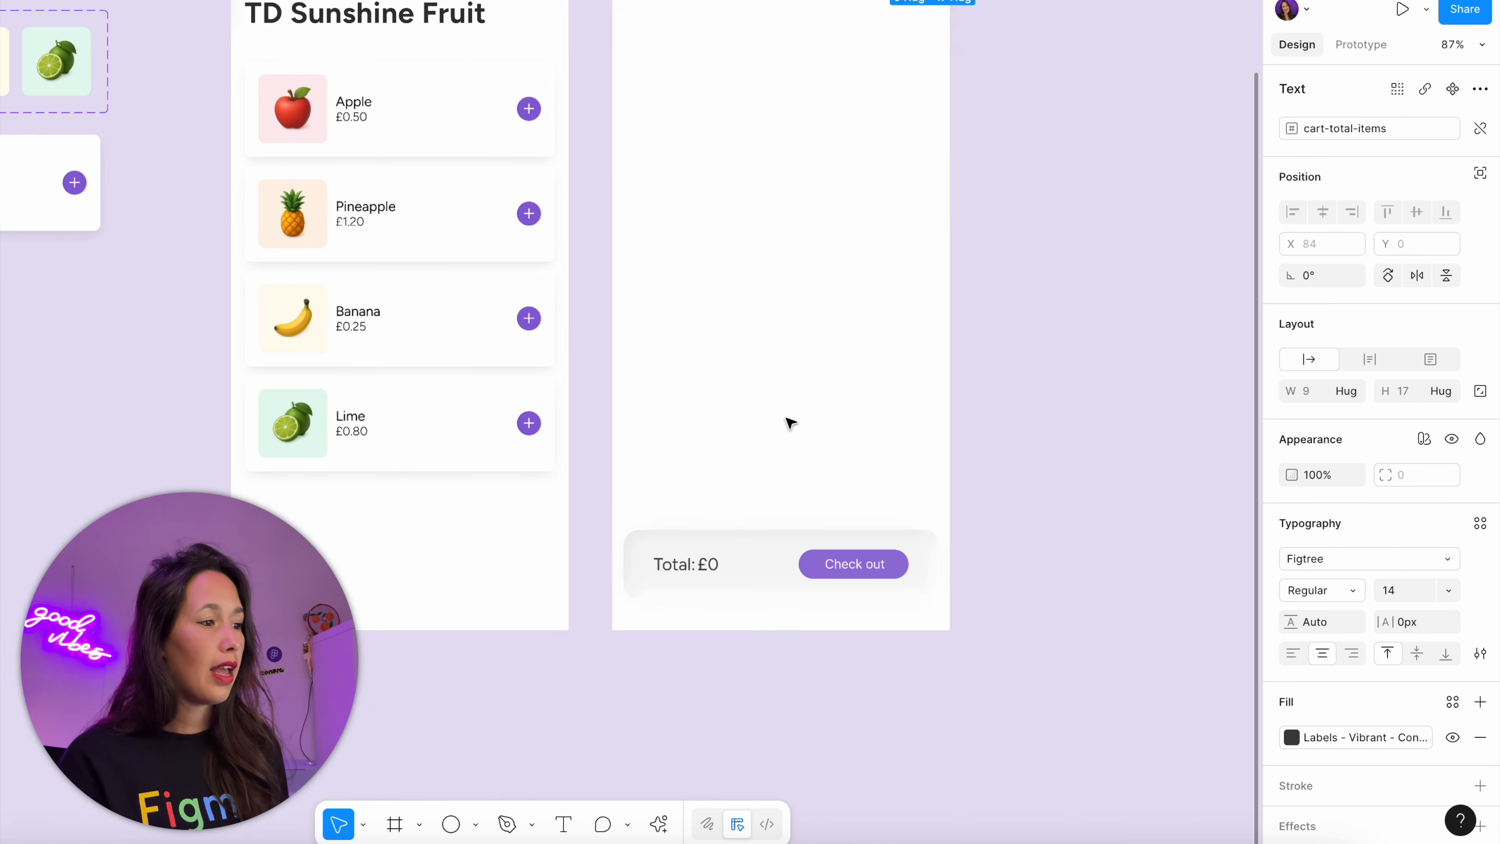
{"action": "scroll", "coordinate": [787, 422], "scroll_direction": "up", "scroll_amount": 6}
{"action": "left_click", "coordinate": [782, 470]}
{"action": "left_click", "coordinate": [1452, 88]}
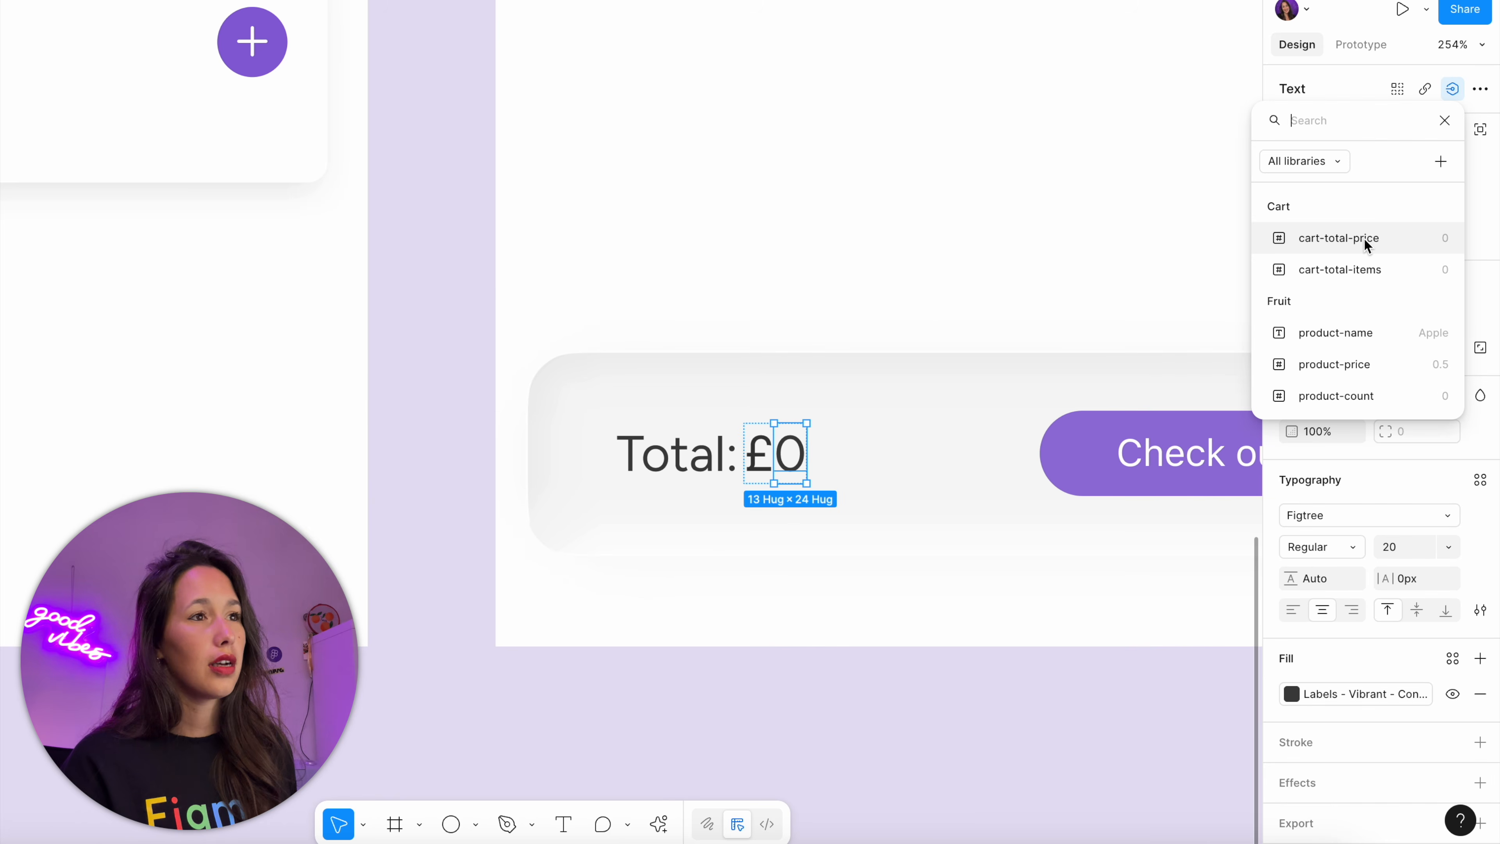
{"action": "left_click", "coordinate": [1363, 240]}
{"action": "scroll", "coordinate": [982, 242], "scroll_direction": "down", "scroll_amount": 5}
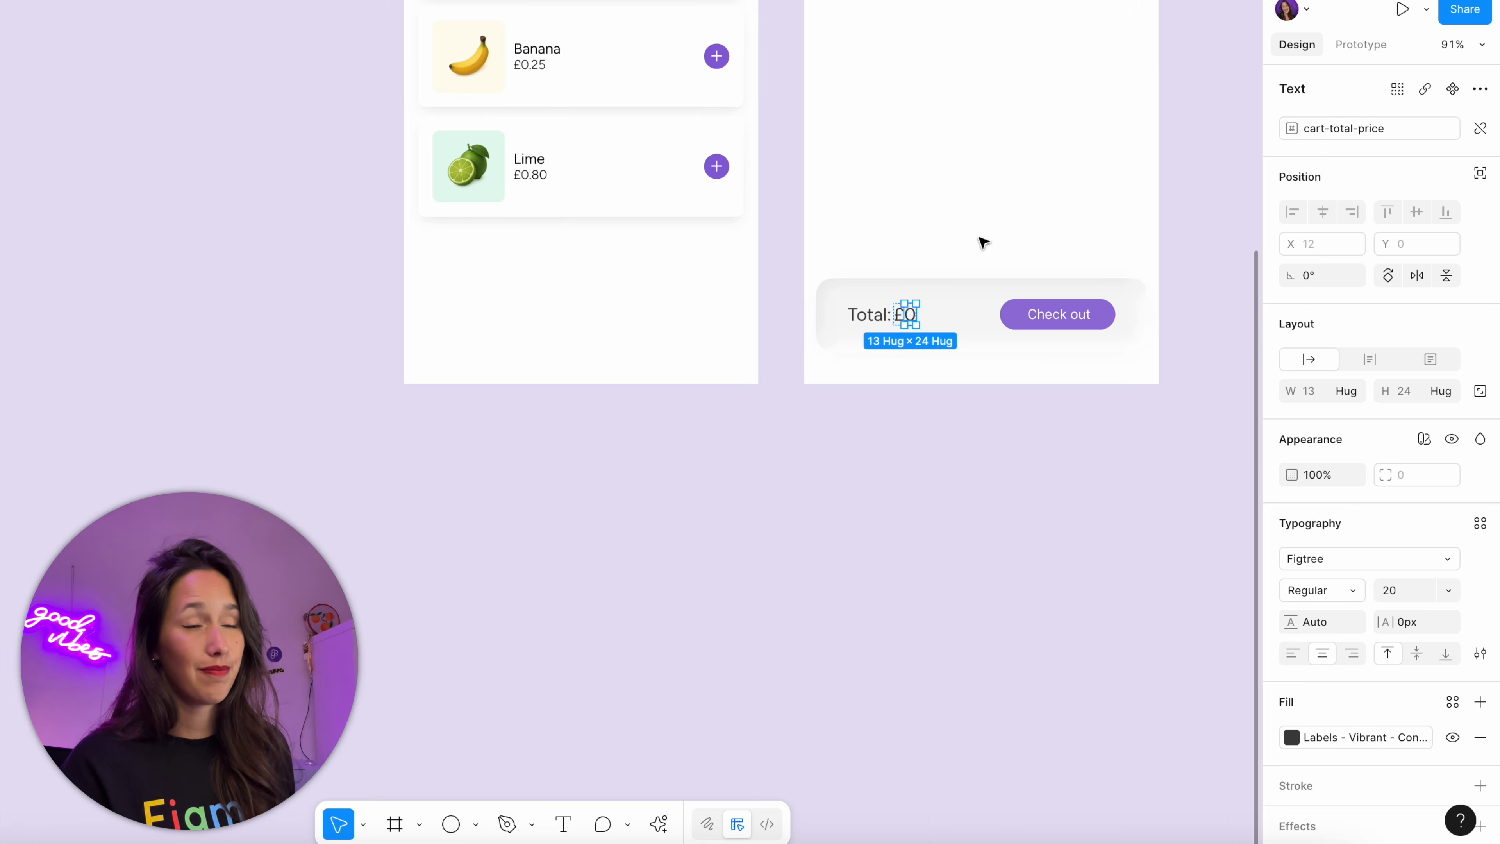
{"action": "left_click", "coordinate": [819, 261]}
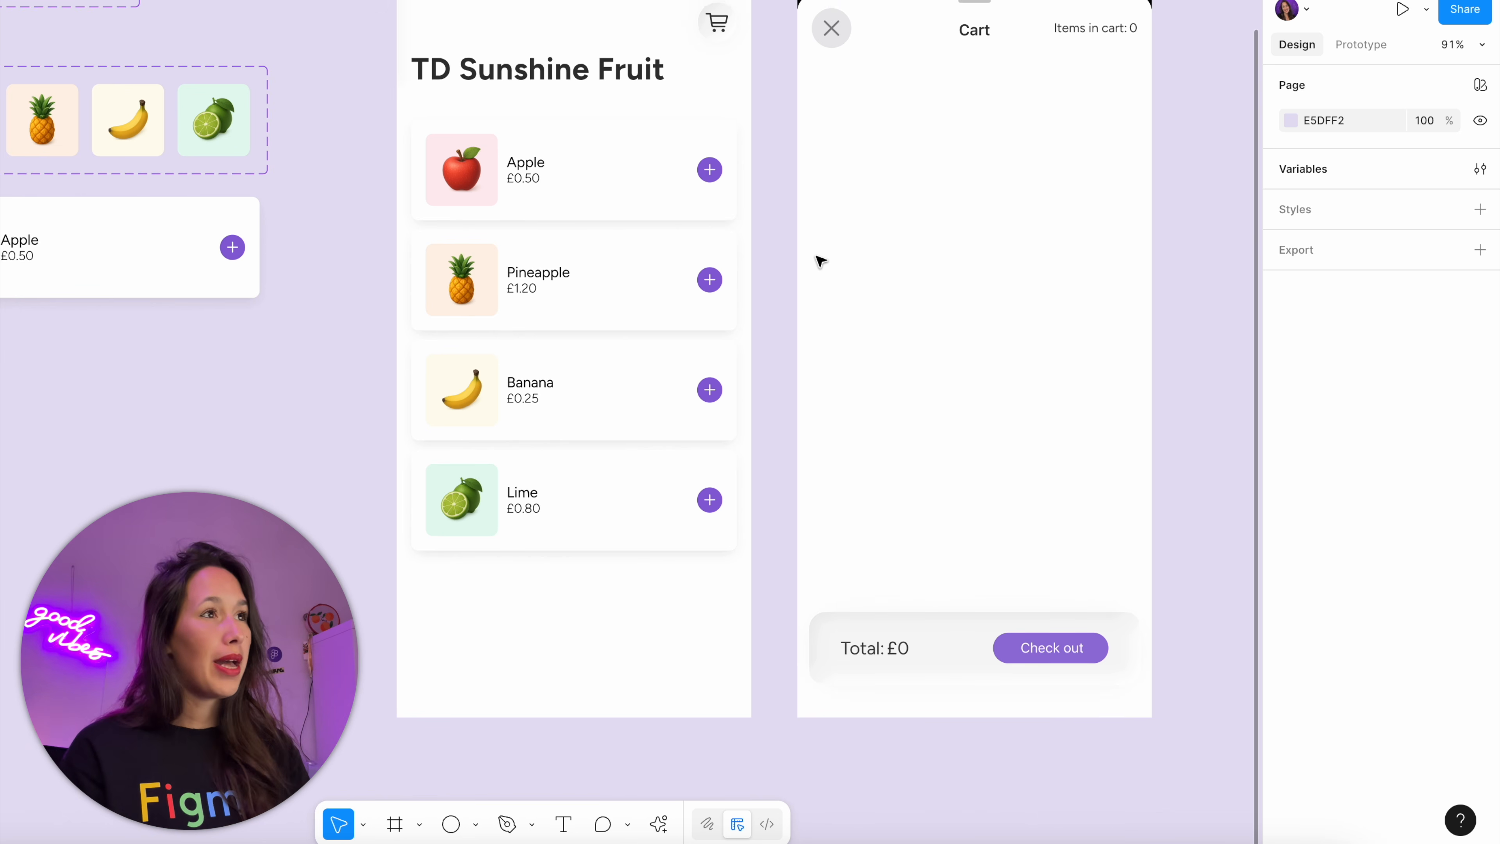
Open the tap interaction of the plus segment in the Add to cart component's quantity stepper
{"action": "scroll", "coordinate": [823, 242], "scroll_direction": "up", "scroll_amount": 4}
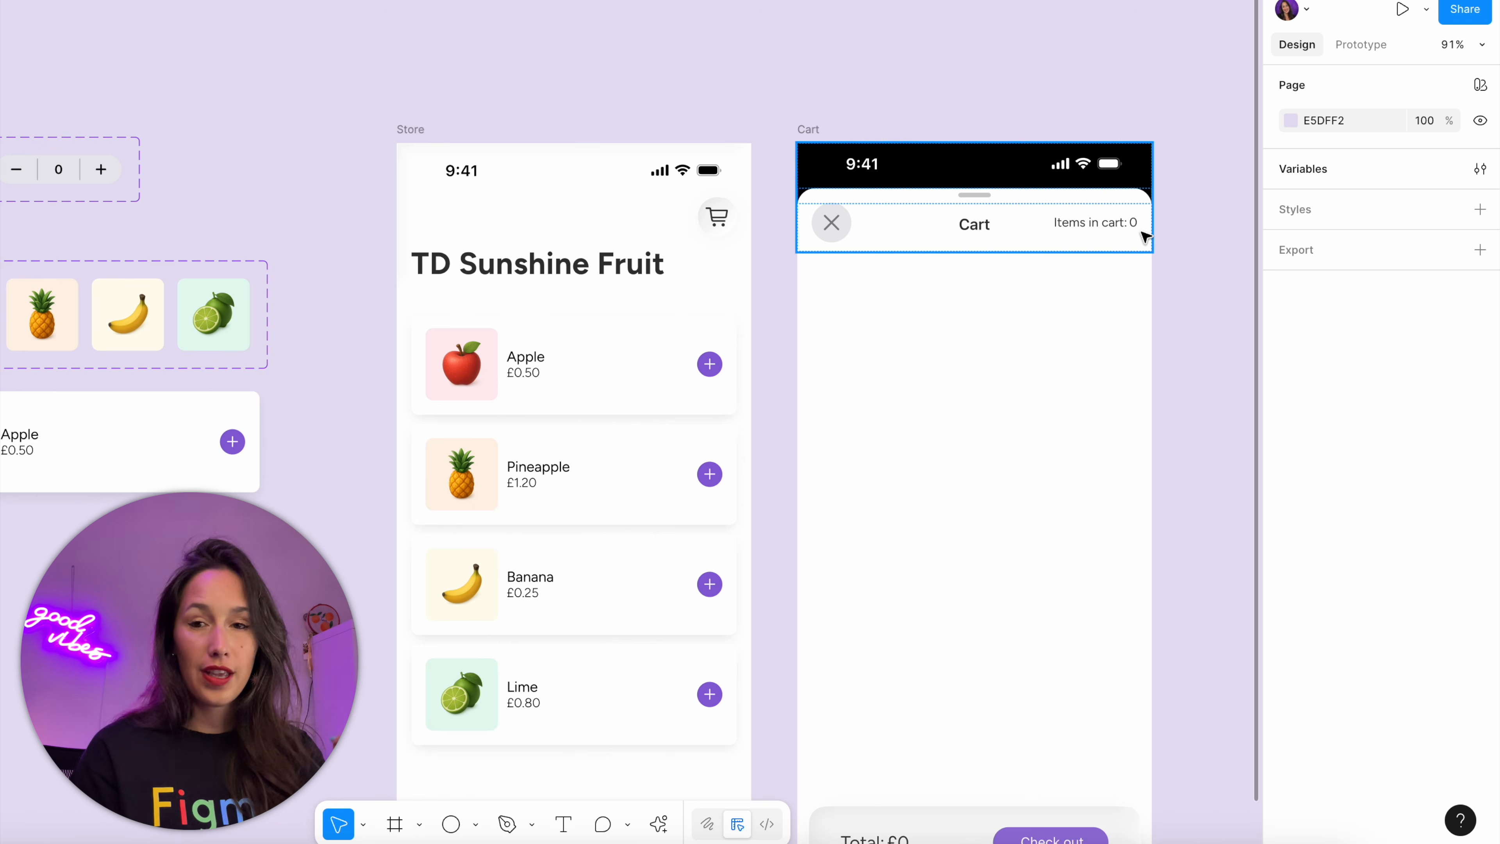
{"action": "scroll", "coordinate": [1145, 237], "scroll_direction": "left", "scroll_amount": 15}
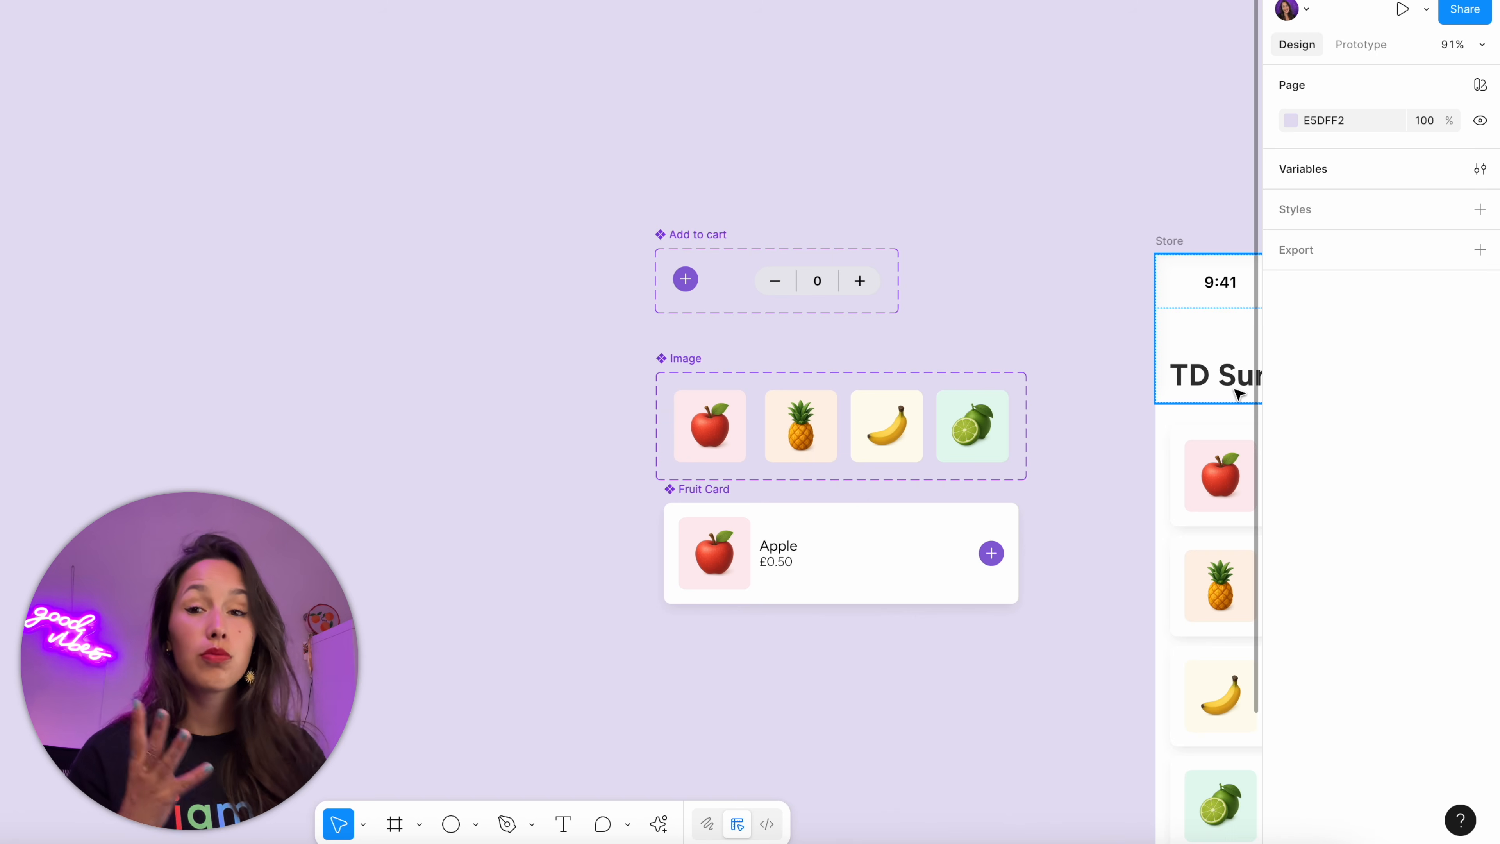
{"action": "double_click", "coordinate": [862, 275]}
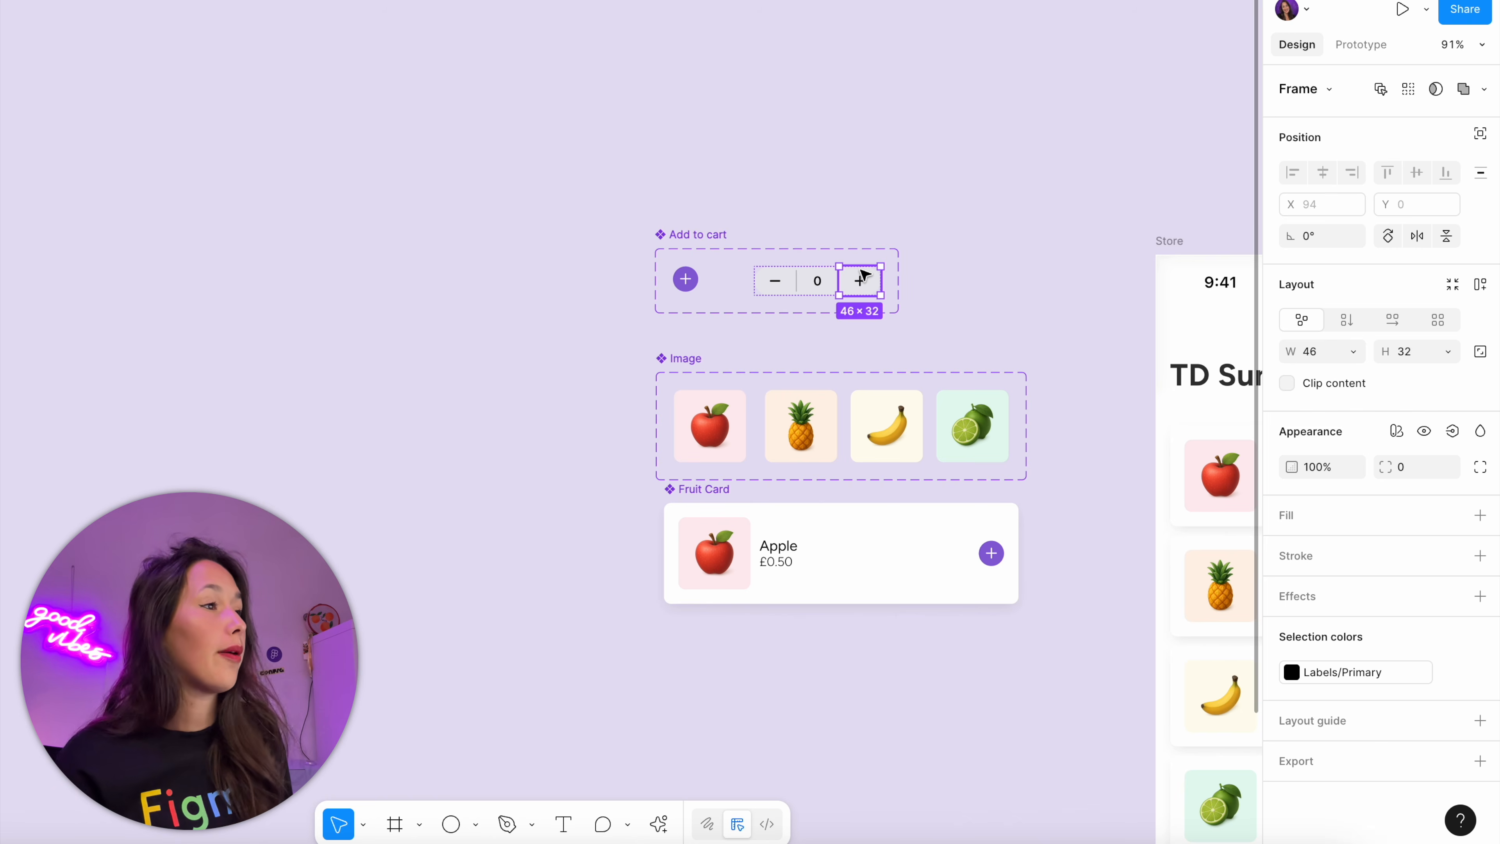
{"action": "scroll", "coordinate": [862, 275], "scroll_direction": "up", "scroll_amount": 5}
{"action": "left_click", "coordinate": [1361, 44]}
{"action": "scroll", "coordinate": [1028, 259], "scroll_direction": "left", "scroll_amount": 1}
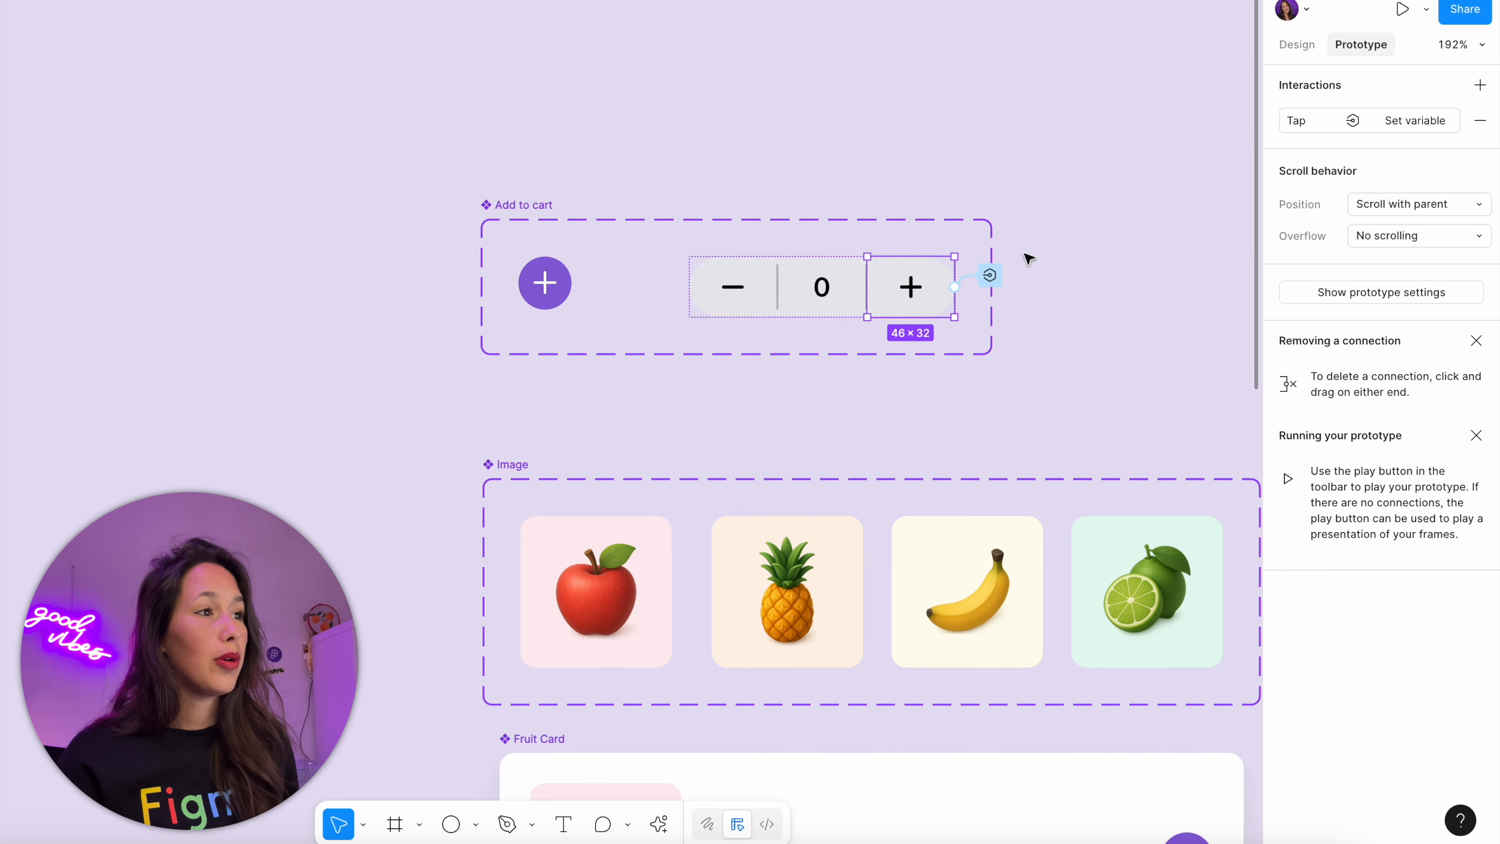
{"action": "left_click", "coordinate": [990, 275]}
{"action": "left_click_drag", "start_coordinate": [998, 341], "coordinate": [1090, 209]}
Add a Set variable action to the stepper's plus interaction that sets cart-total-items to cart-total-items + 1
{"action": "left_click", "coordinate": [1160, 199]}
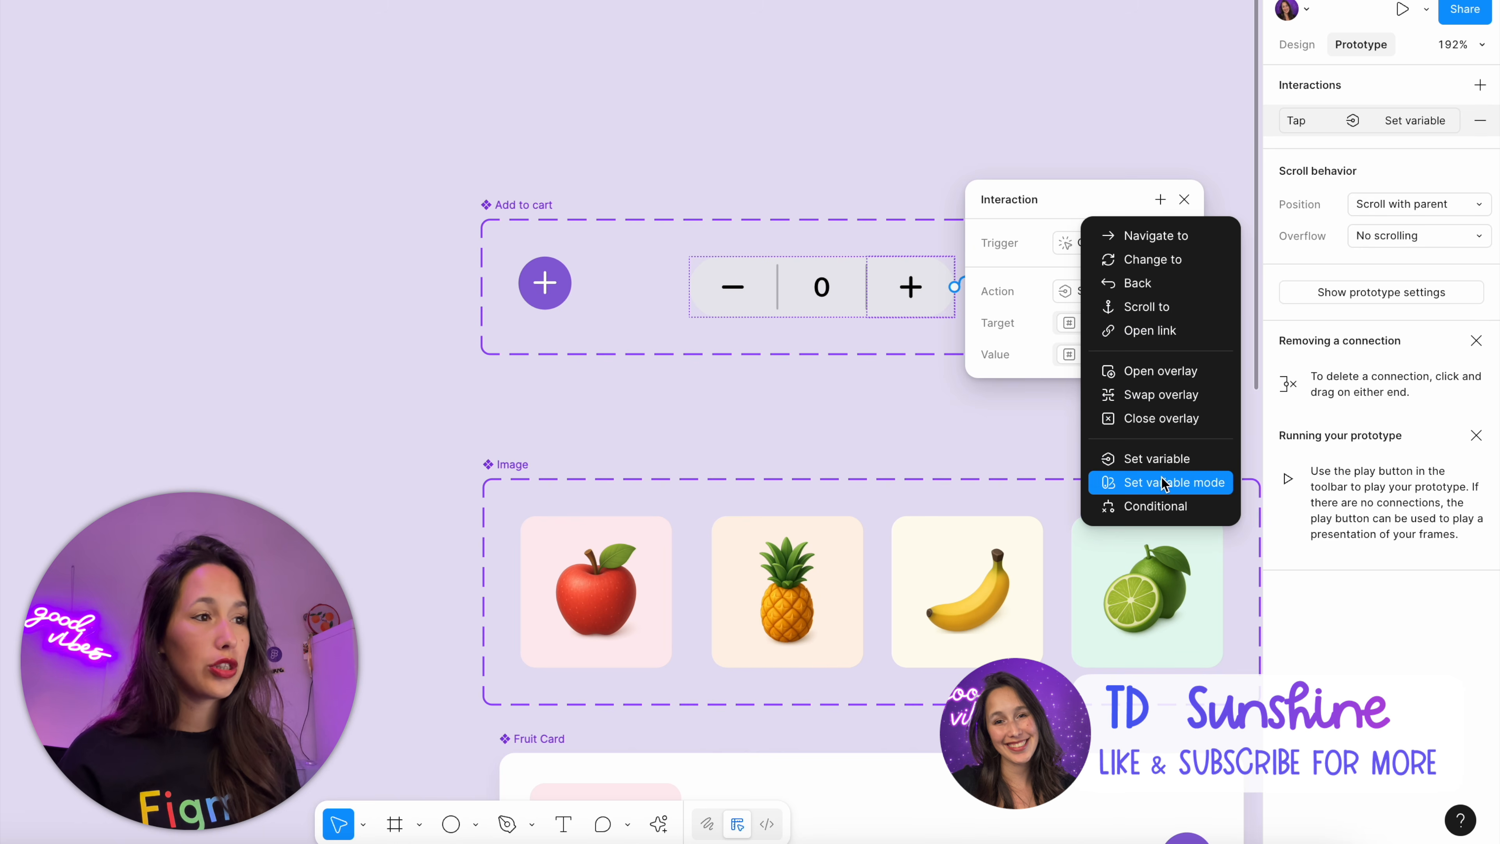
{"action": "left_click", "coordinate": [1179, 458]}
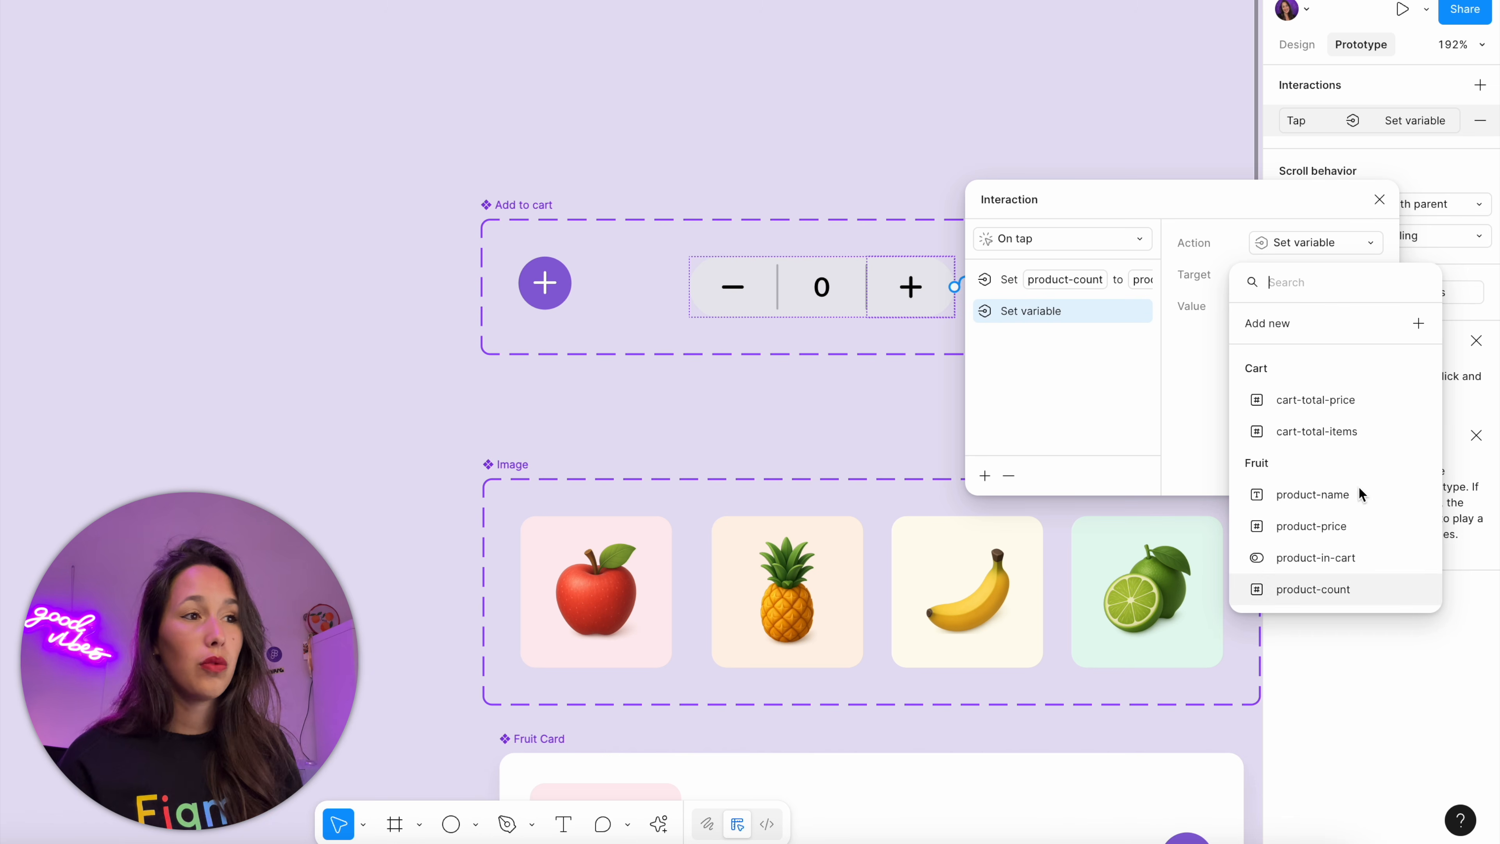
{"action": "left_click", "coordinate": [1351, 434]}
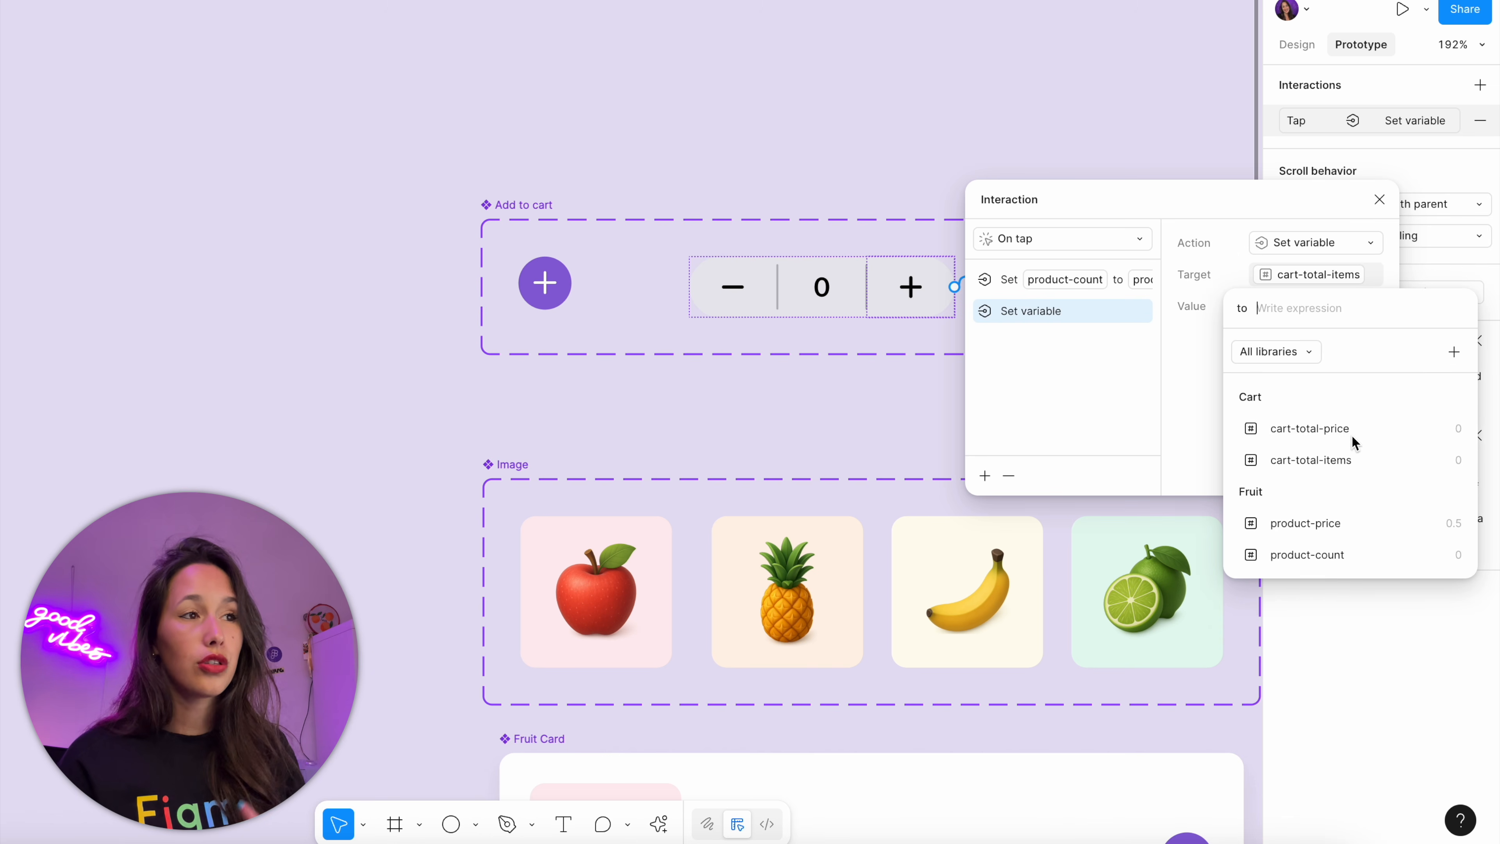
{"action": "left_click", "coordinate": [1346, 459]}
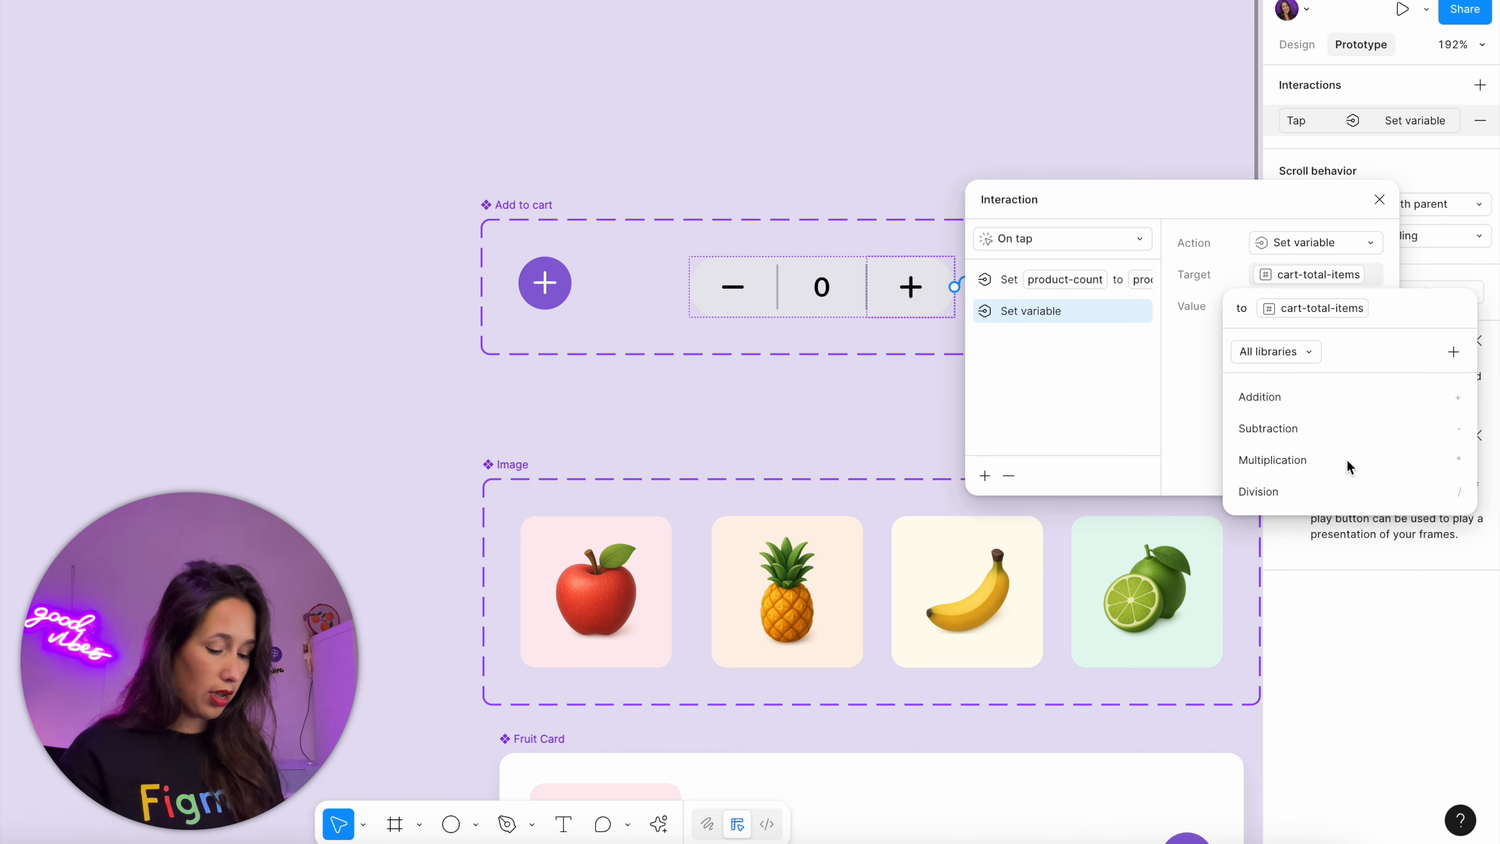
{"action": "type", "text": "+1"}
{"action": "key", "text": "Return"}
{"action": "left_click", "coordinate": [916, 166]}
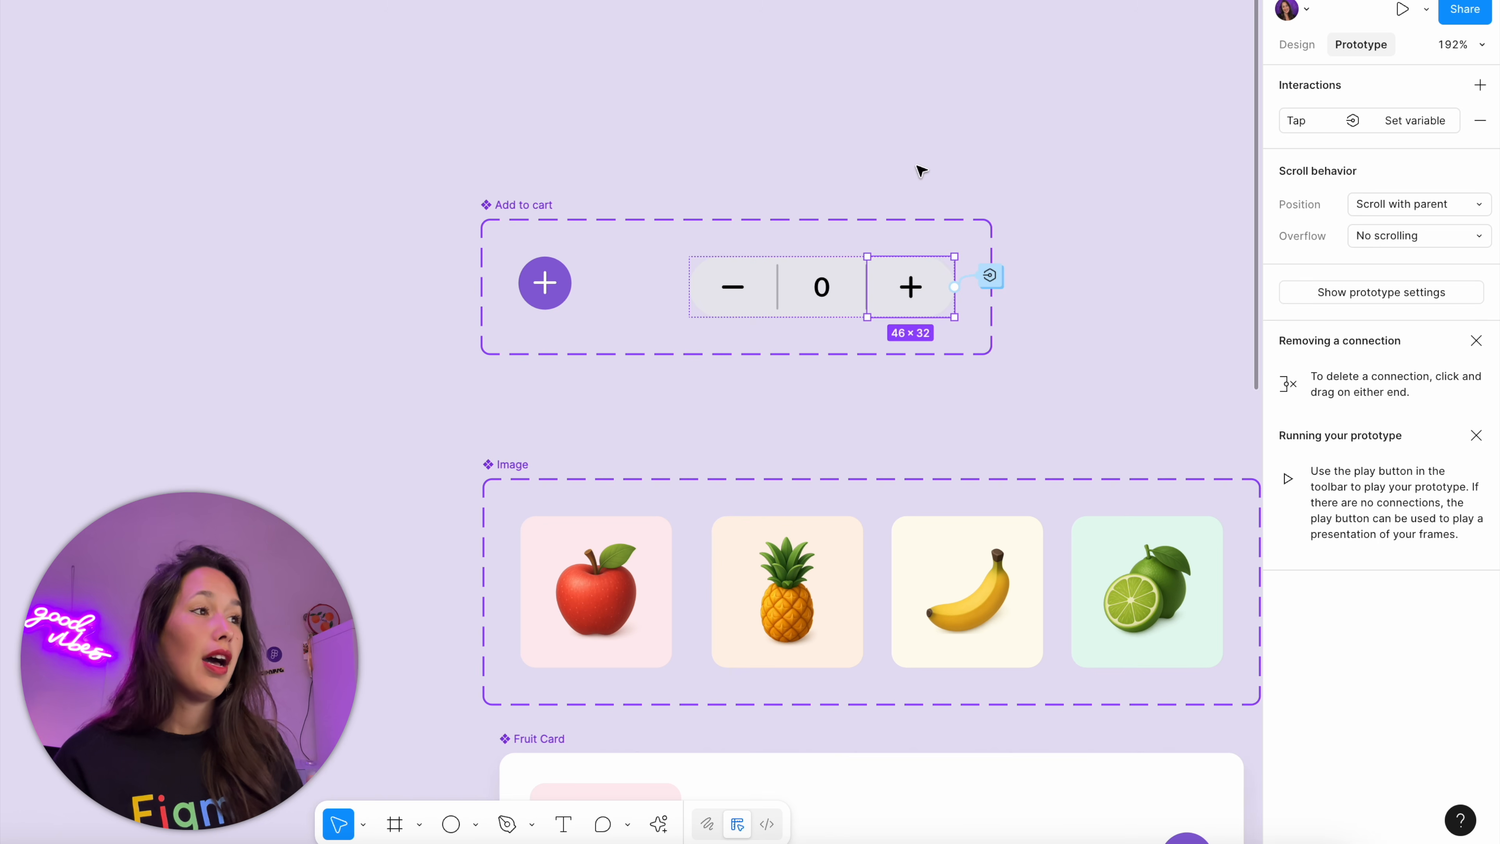
Add a Set variable action to the round plus button's tap interaction, setting cart-total-items to cart-total-items + 1
{"action": "left_click", "coordinate": [545, 282]}
{"action": "left_click", "coordinate": [608, 273]}
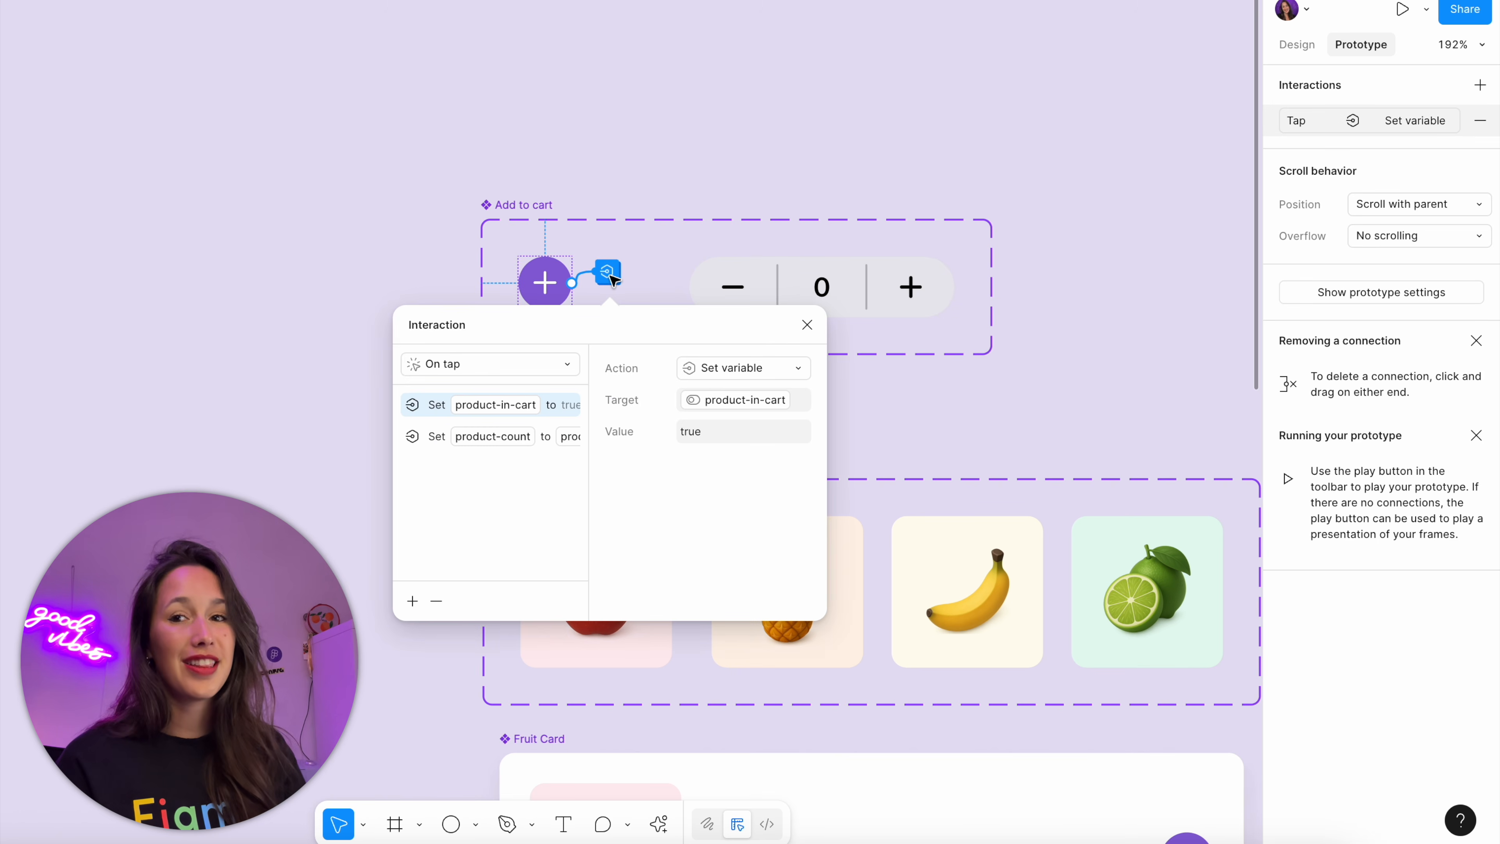
{"action": "left_click_drag", "start_coordinate": [635, 318], "coordinate": [1238, 118]}
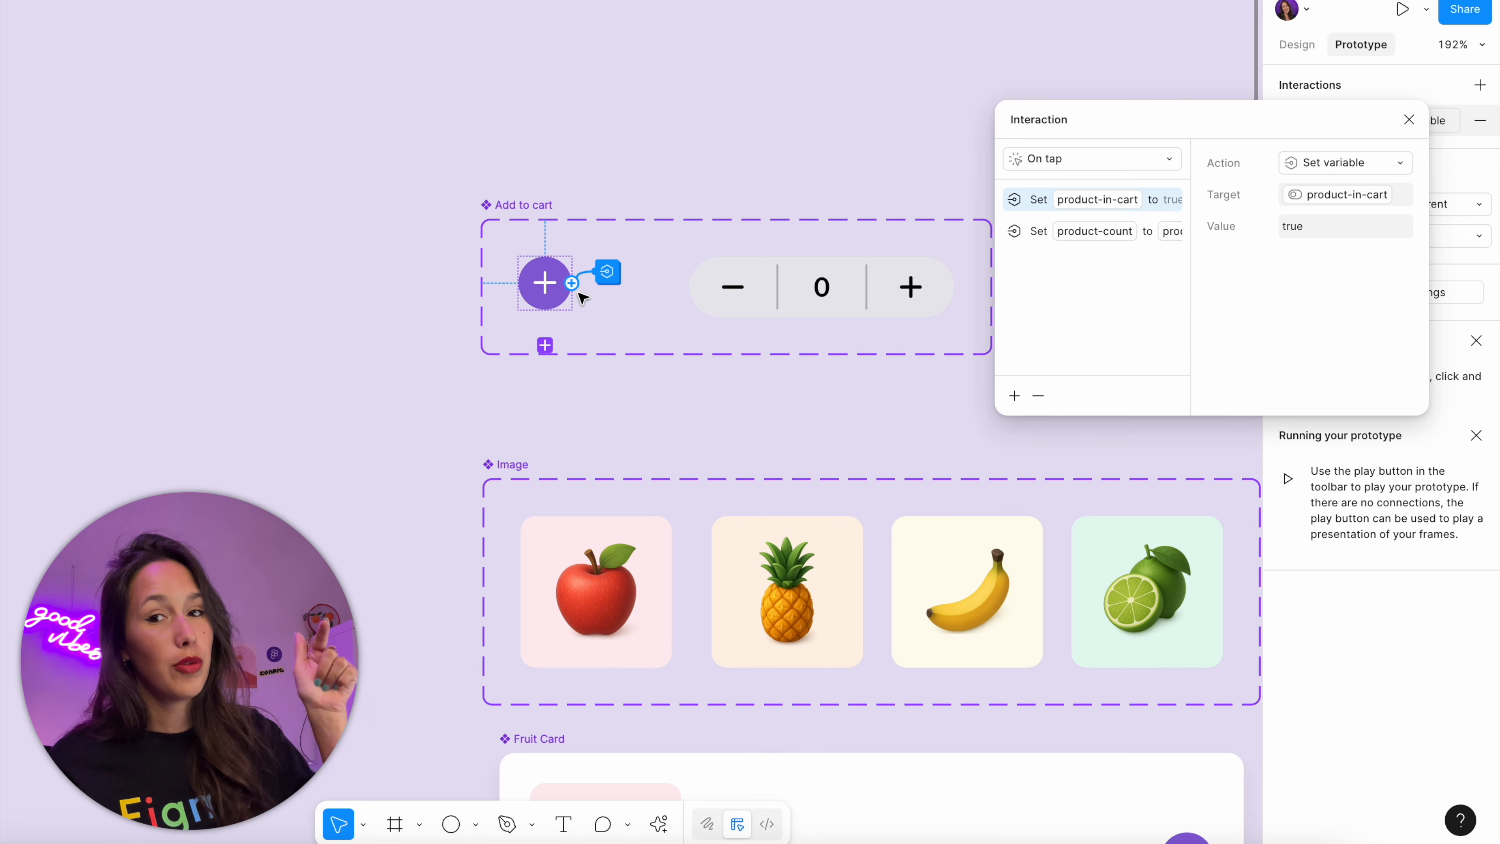
{"action": "left_click", "coordinate": [1015, 395]}
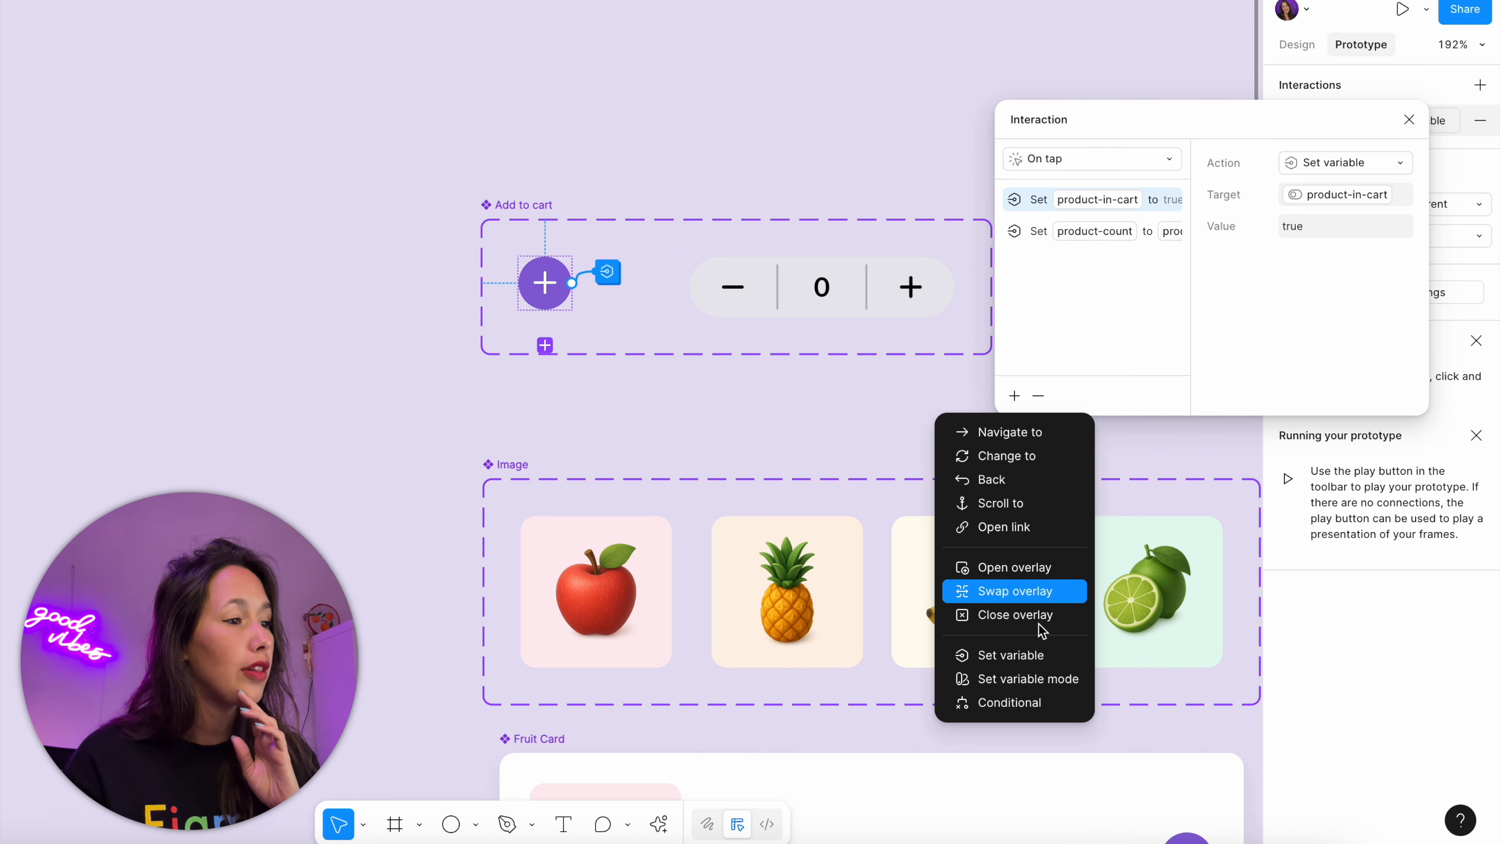
{"action": "left_click", "coordinate": [1045, 657]}
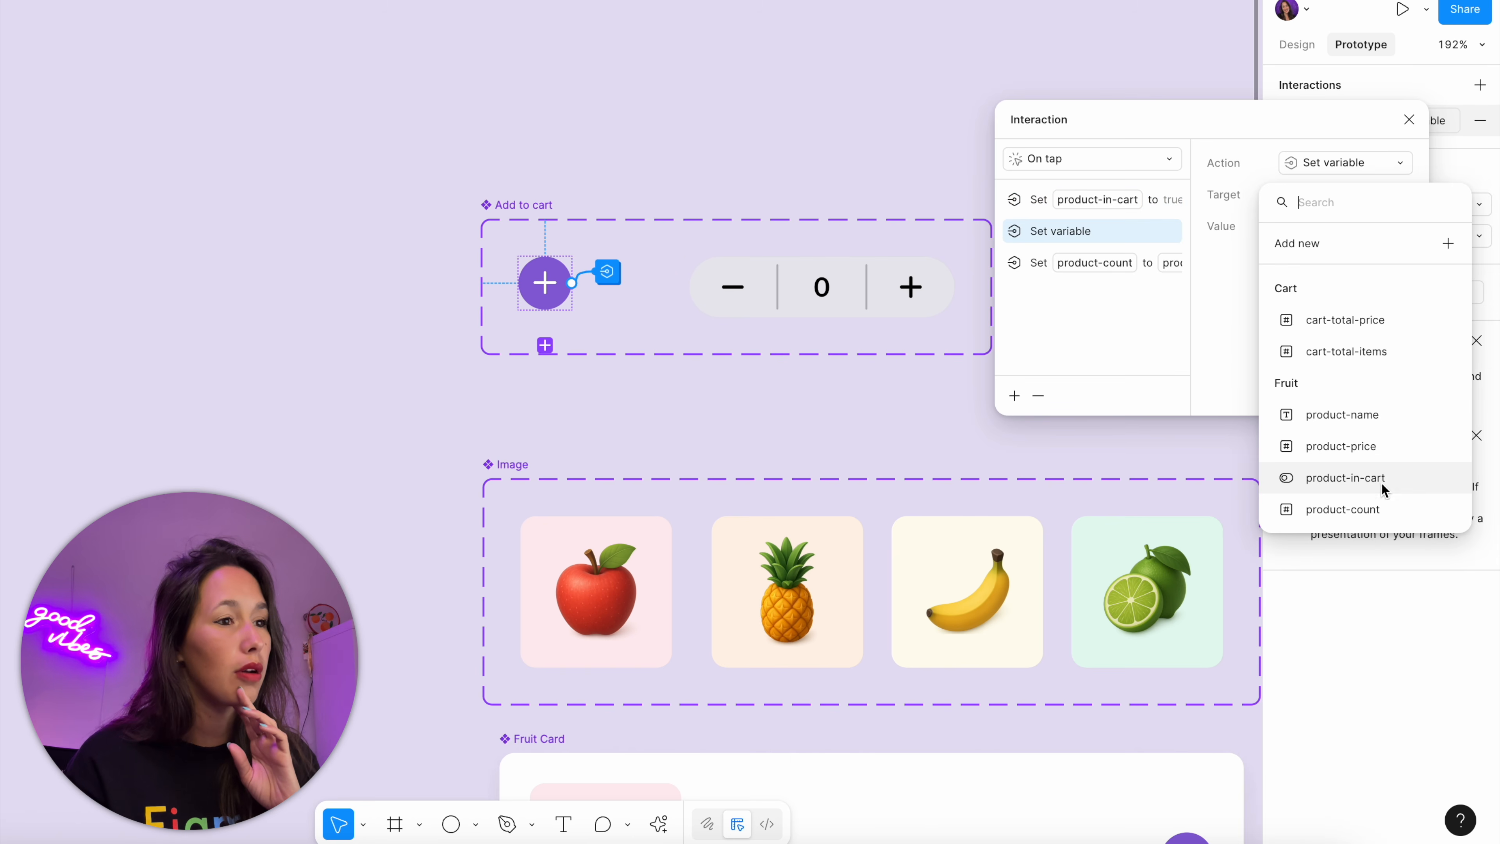
{"action": "left_click", "coordinate": [1365, 351]}
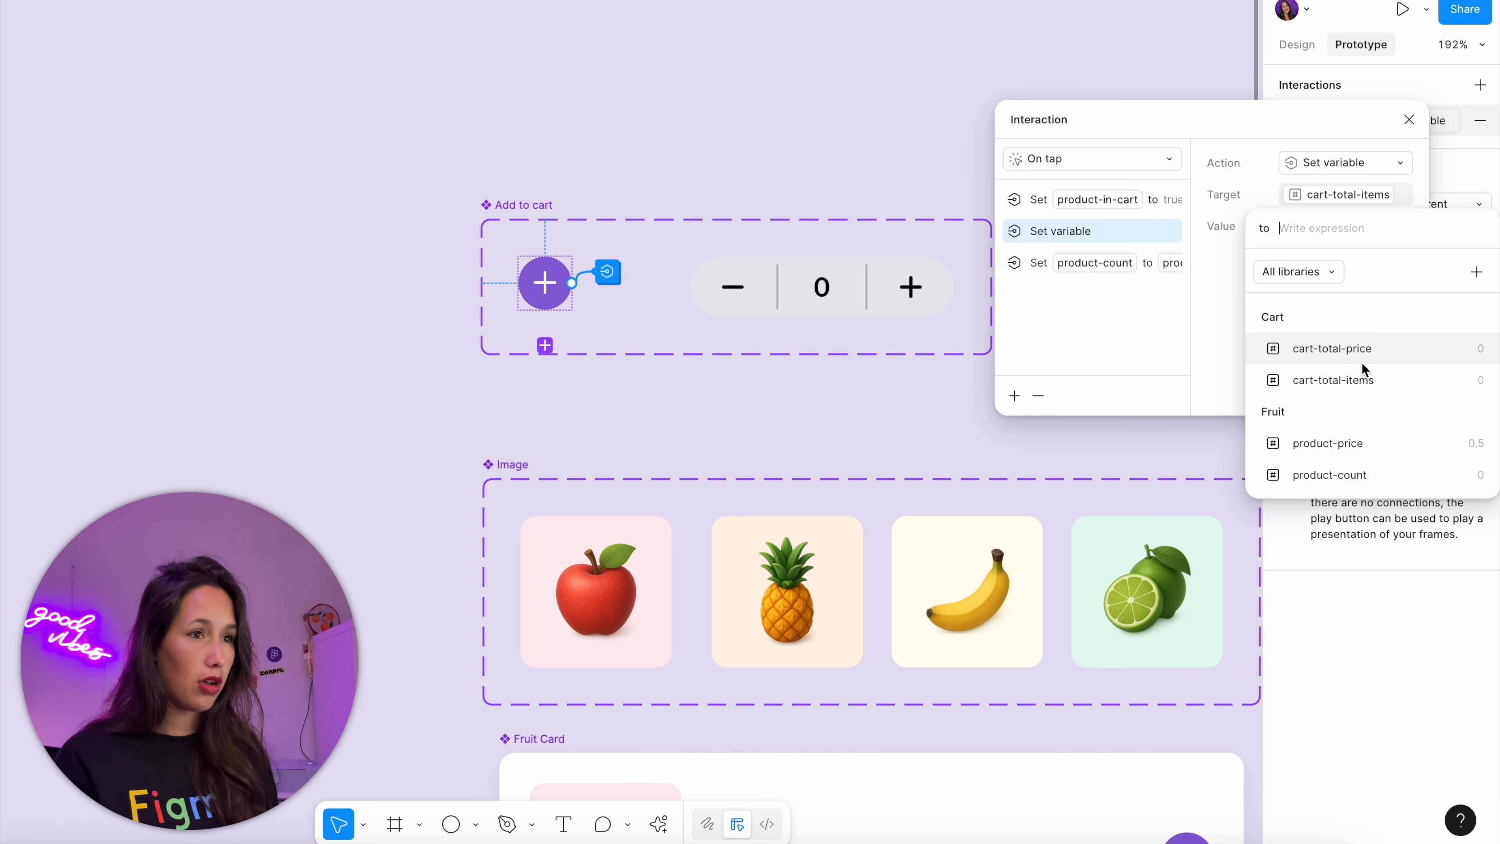
{"action": "left_click", "coordinate": [1360, 369]}
{"action": "type", "text": "+"}
{"action": "key", "text": "Escape"}
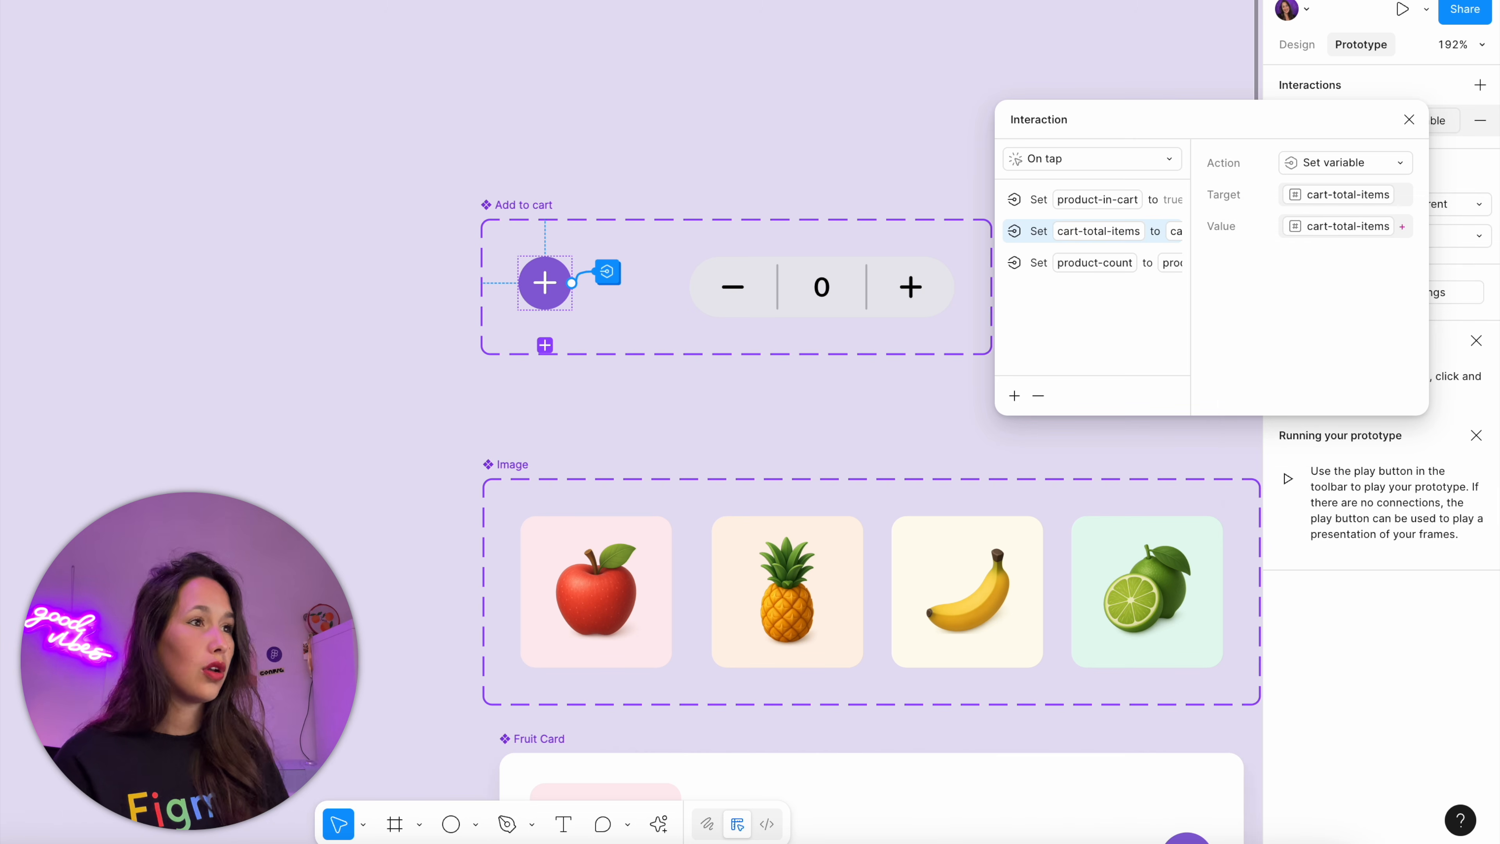
Widen the interaction window and move the product-count action above the cart-total-items action
{"action": "left_click_drag", "start_coordinate": [994, 288], "coordinate": [717, 308]}
{"action": "left_click_drag", "start_coordinate": [836, 275], "coordinate": [859, 240]}
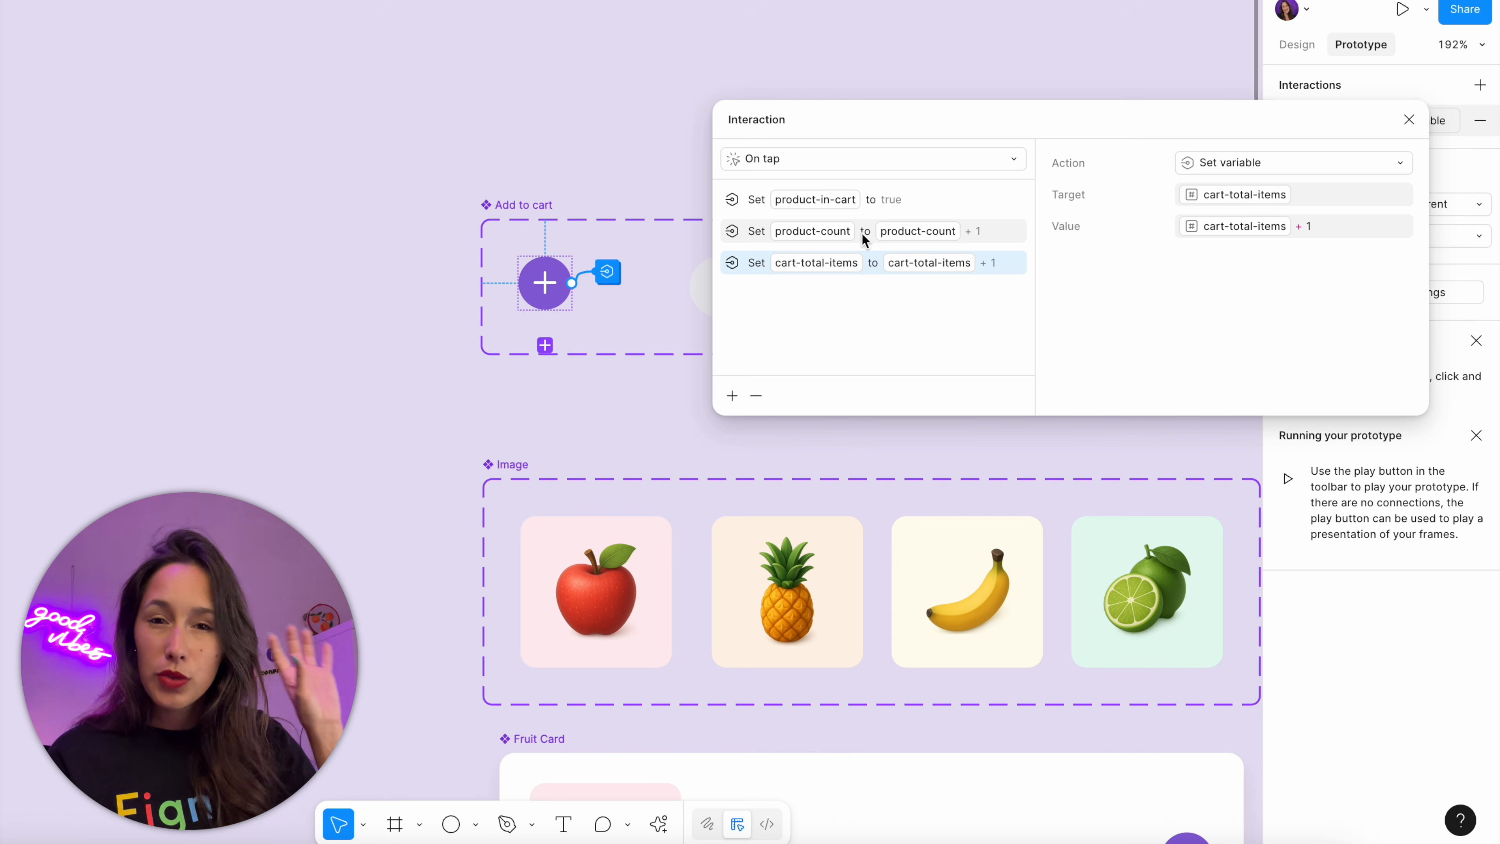
{"action": "left_click", "coordinate": [1410, 121]}
{"action": "left_click", "coordinate": [737, 150]}
Preview the Store flow, add three apples and two bananas, and check the item count in the cart
{"action": "scroll", "coordinate": [737, 151], "scroll_direction": "down", "scroll_amount": 5}
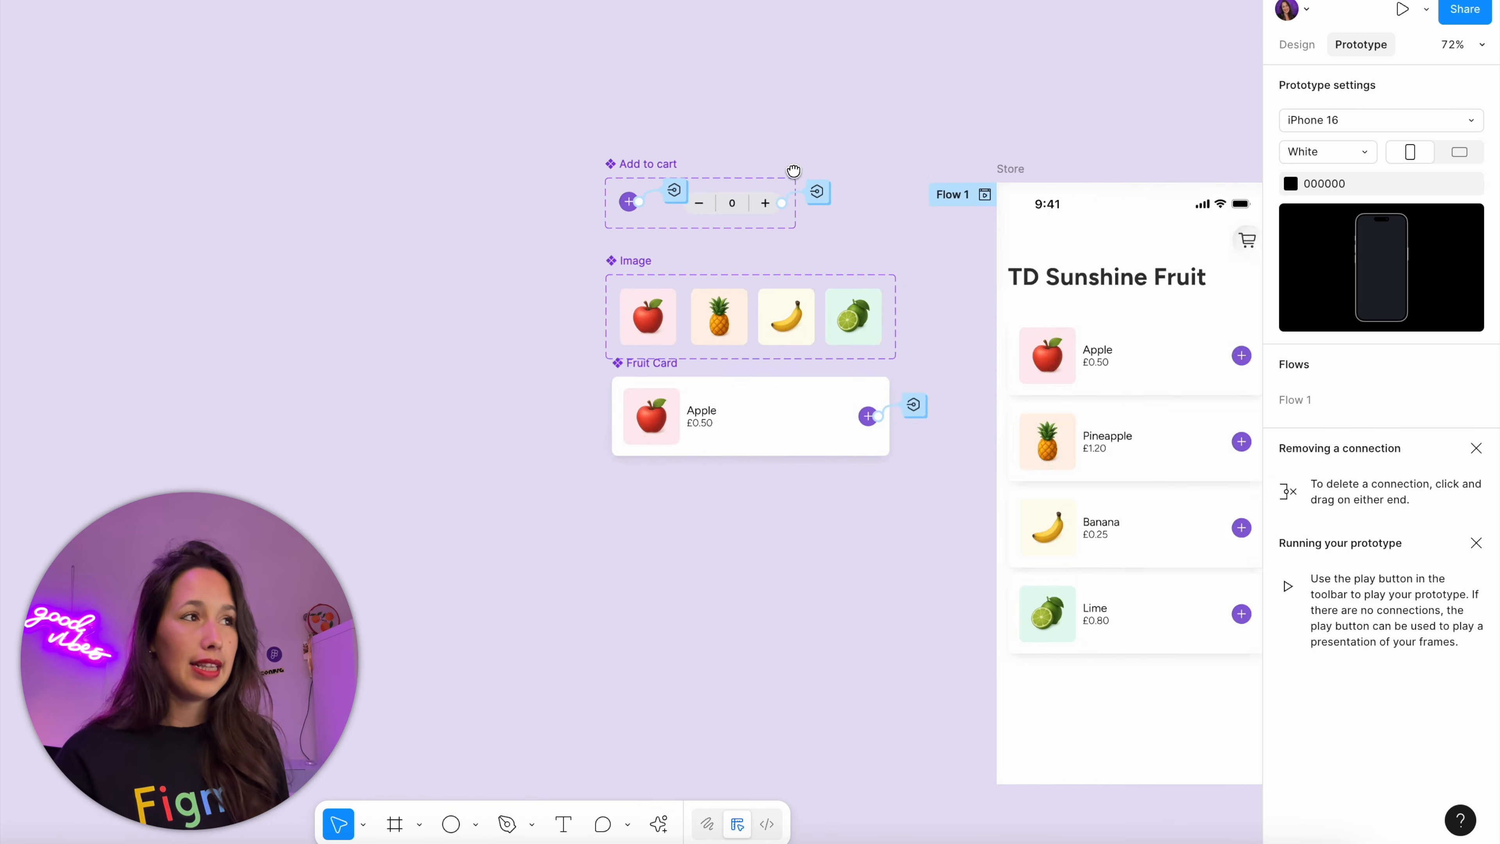
{"action": "left_click", "coordinate": [798, 170]}
{"action": "key", "text": "shift+space"}
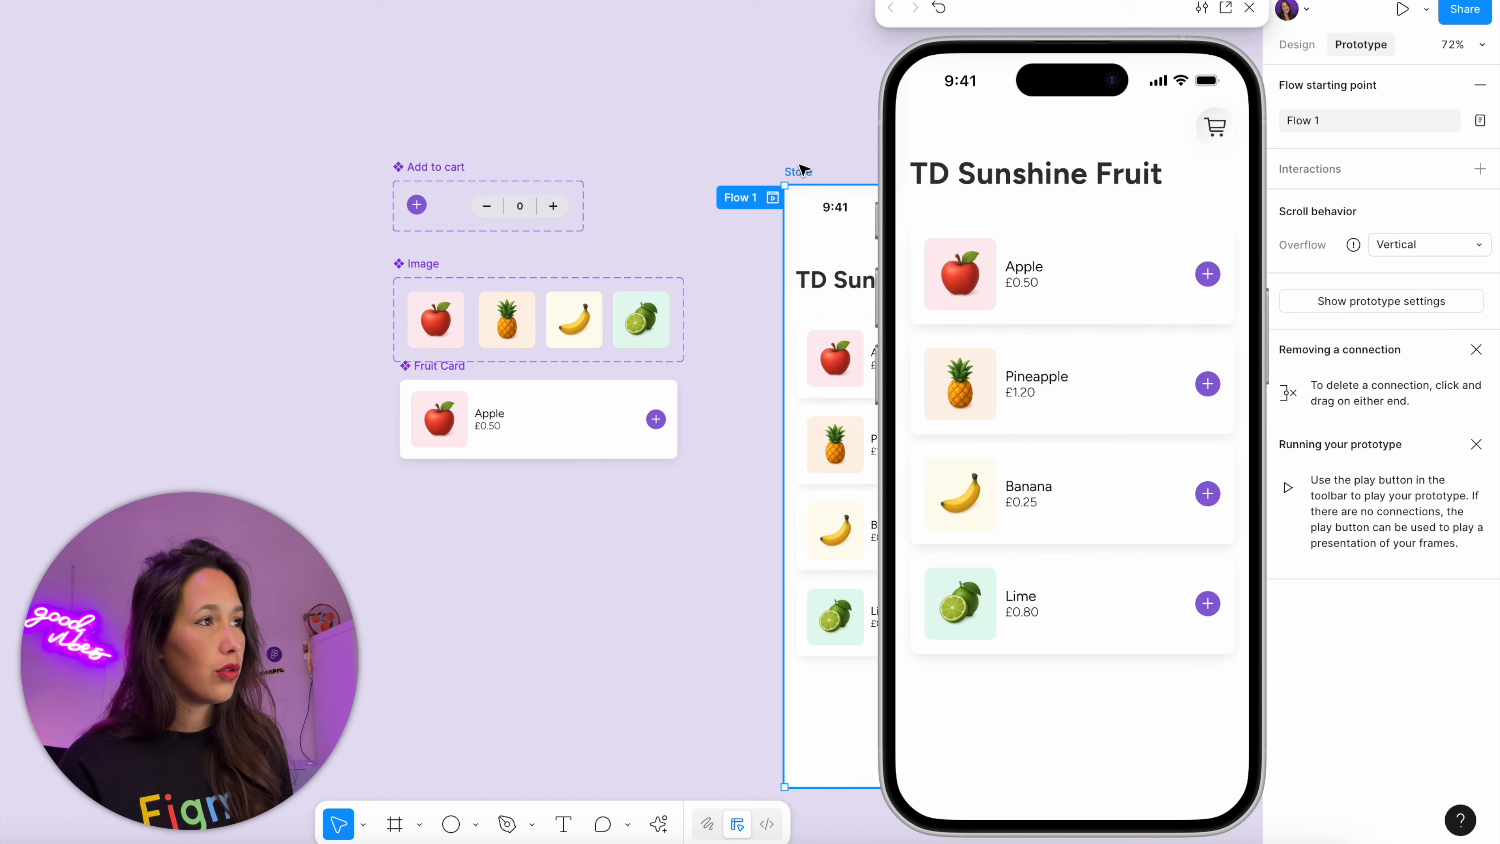
{"action": "left_click", "coordinate": [1213, 282]}
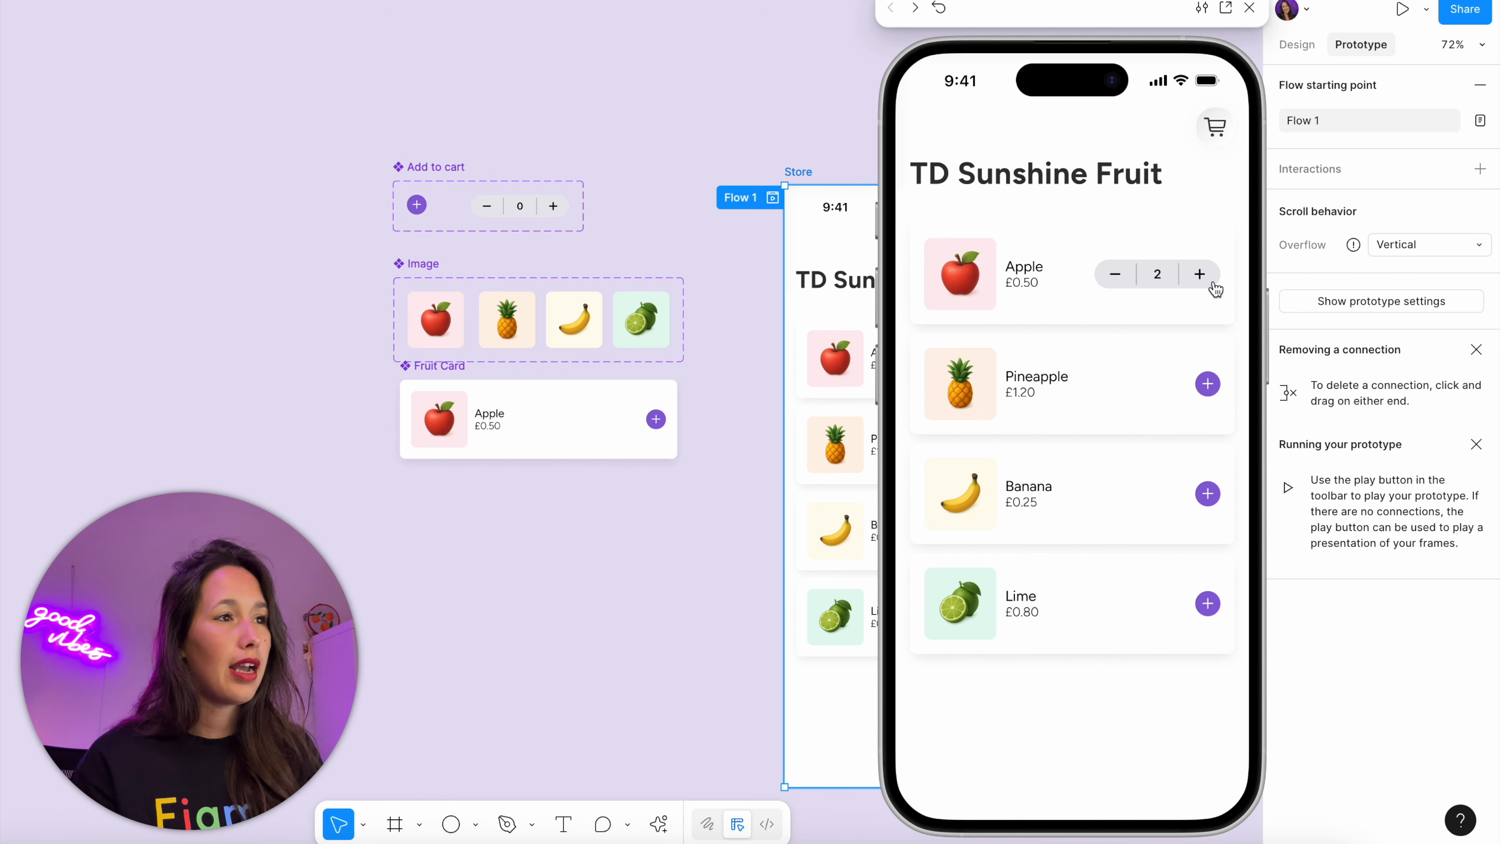
{"action": "left_click", "coordinate": [1214, 287]}
{"action": "left_click", "coordinate": [1233, 496]}
{"action": "left_click", "coordinate": [1199, 502]}
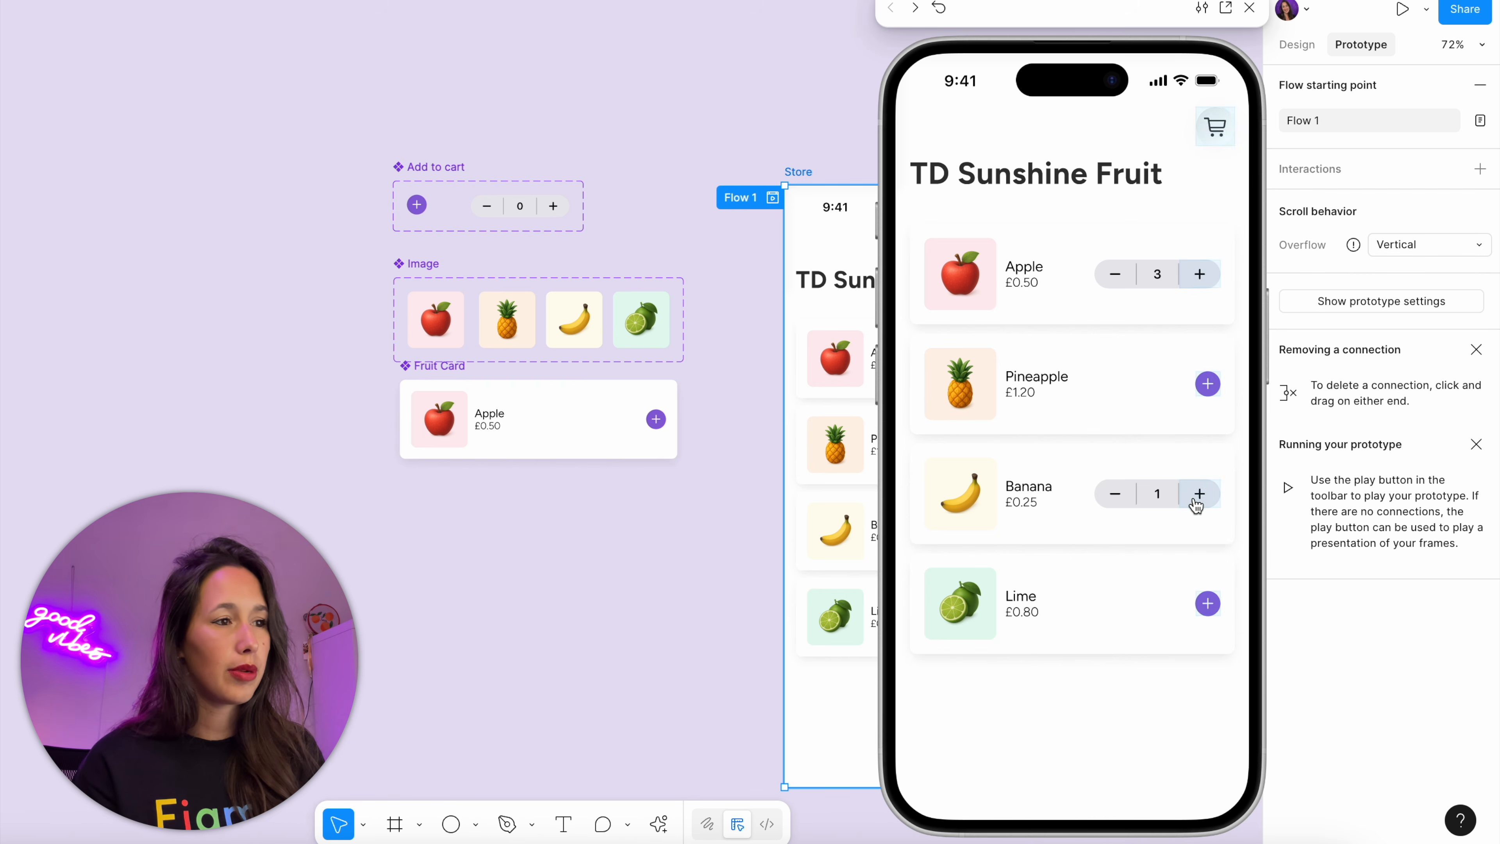
{"action": "left_click", "coordinate": [1197, 502]}
{"action": "left_click", "coordinate": [1216, 137]}
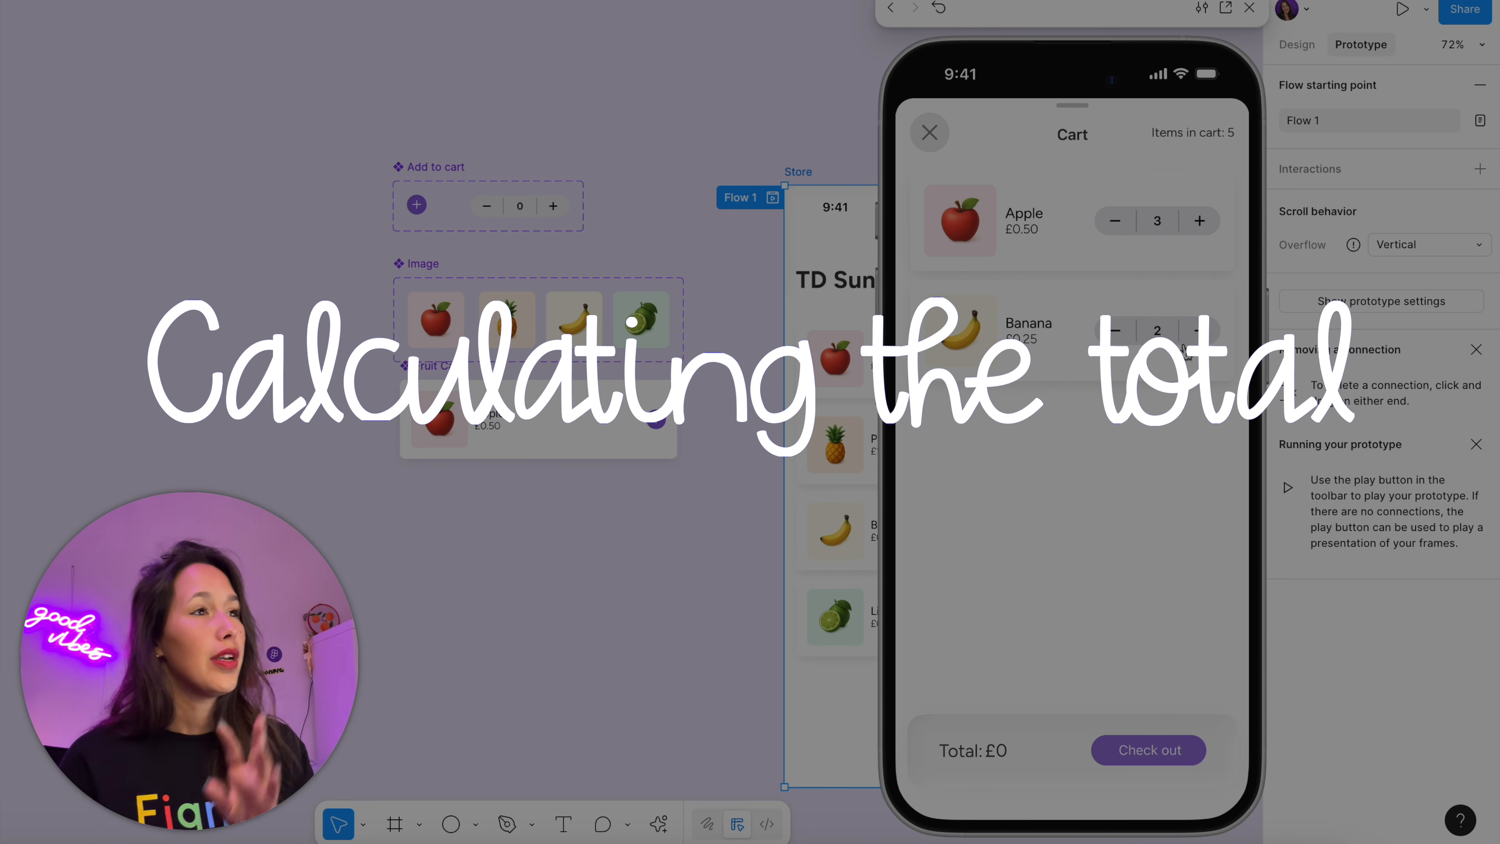
{"action": "left_click", "coordinate": [1247, 8]}
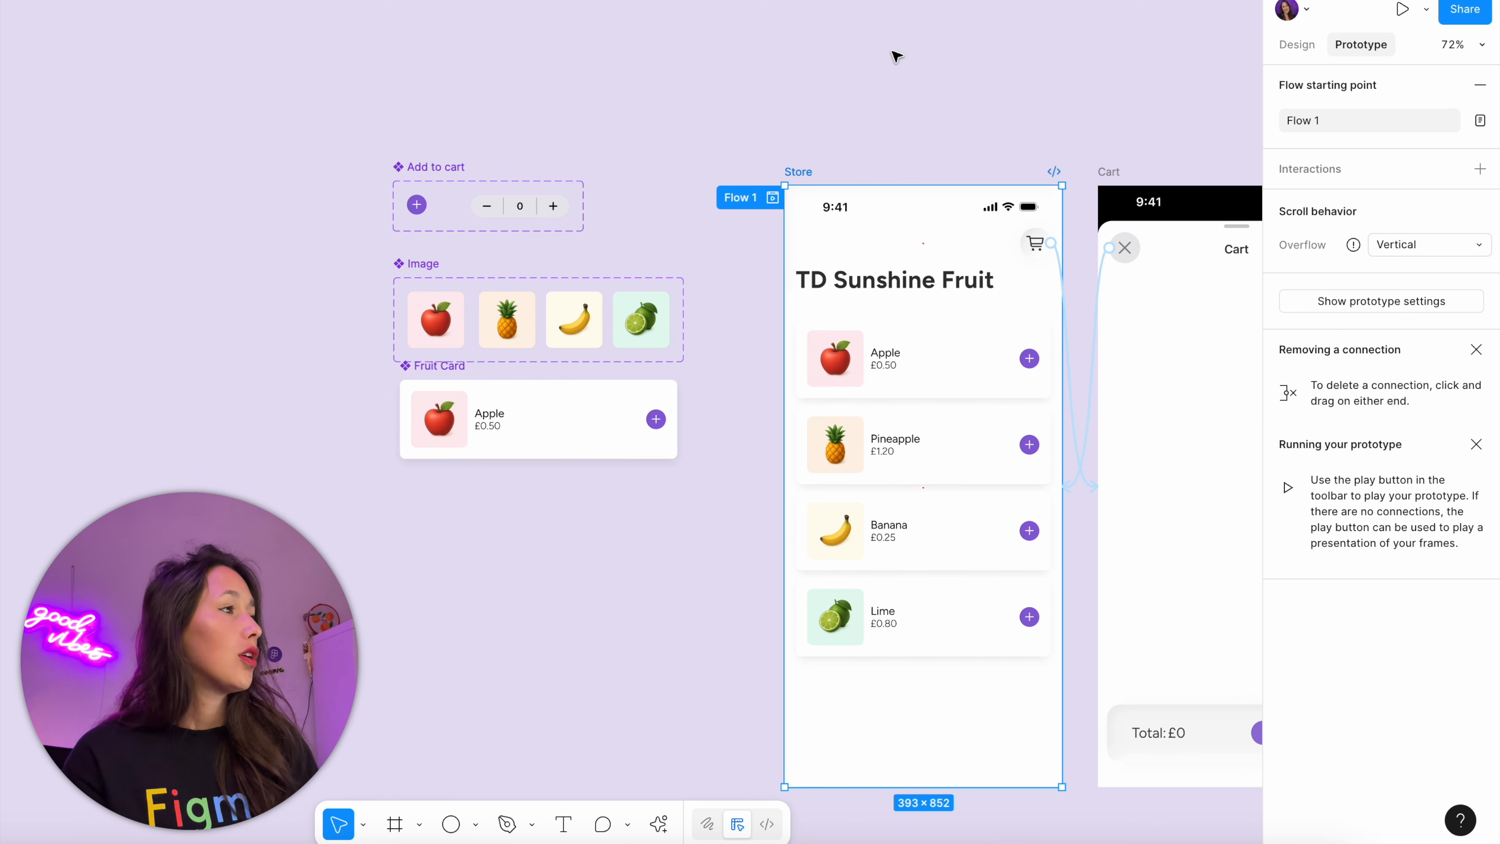
Add a Set variable action targeting cart-total-price to the tap interaction of the stepper's plus in the Add to cart component
{"action": "left_click", "coordinate": [564, 129]}
{"action": "scroll", "coordinate": [682, 240], "scroll_direction": "up", "scroll_amount": 2}
{"action": "left_click", "coordinate": [689, 221]}
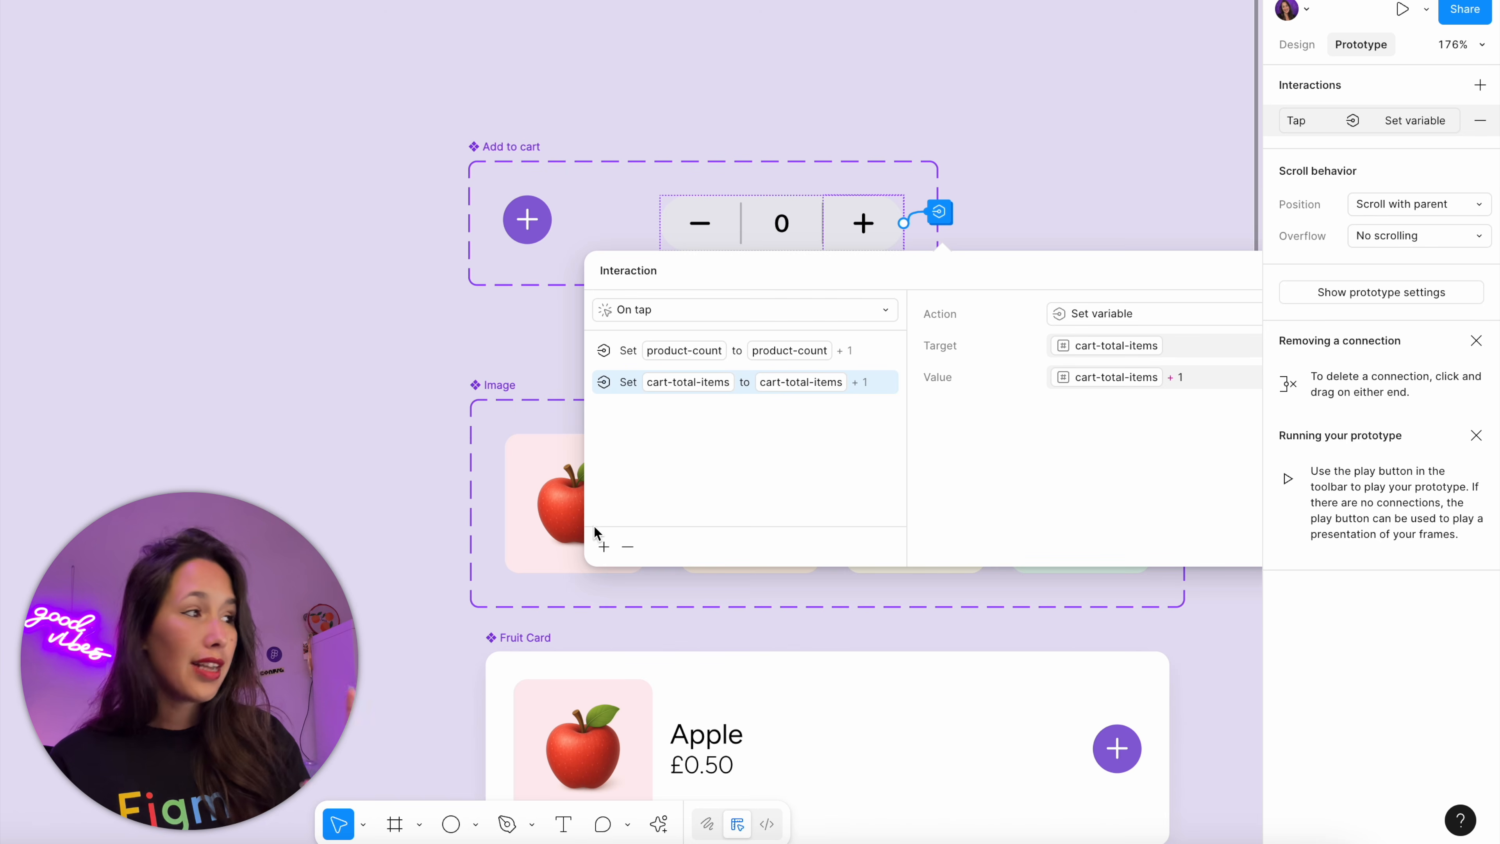
{"action": "left_click", "coordinate": [603, 542]}
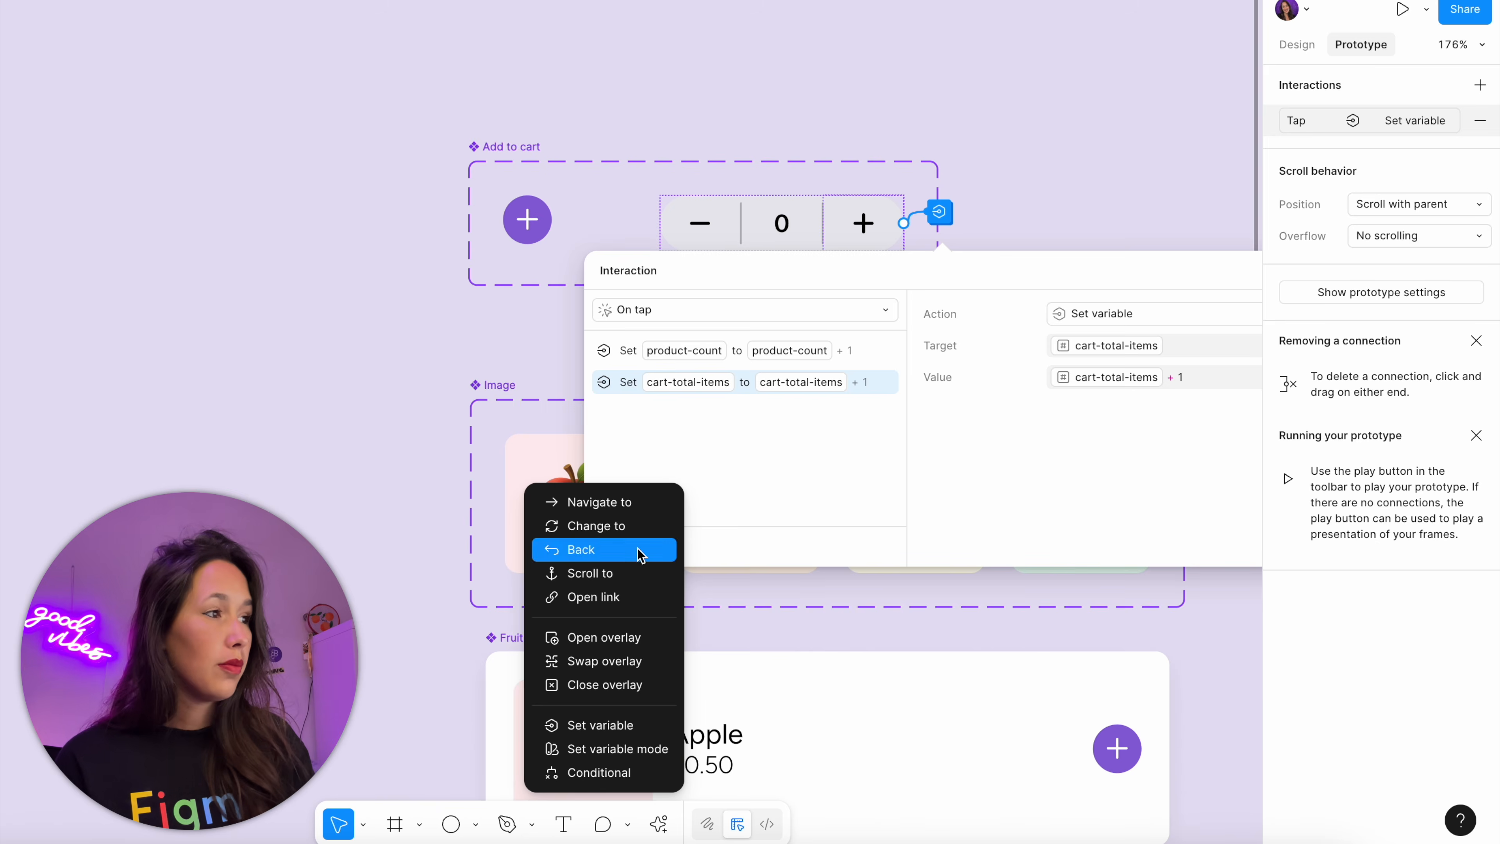
{"action": "left_click", "coordinate": [642, 728]}
{"action": "left_click", "coordinate": [1175, 472]}
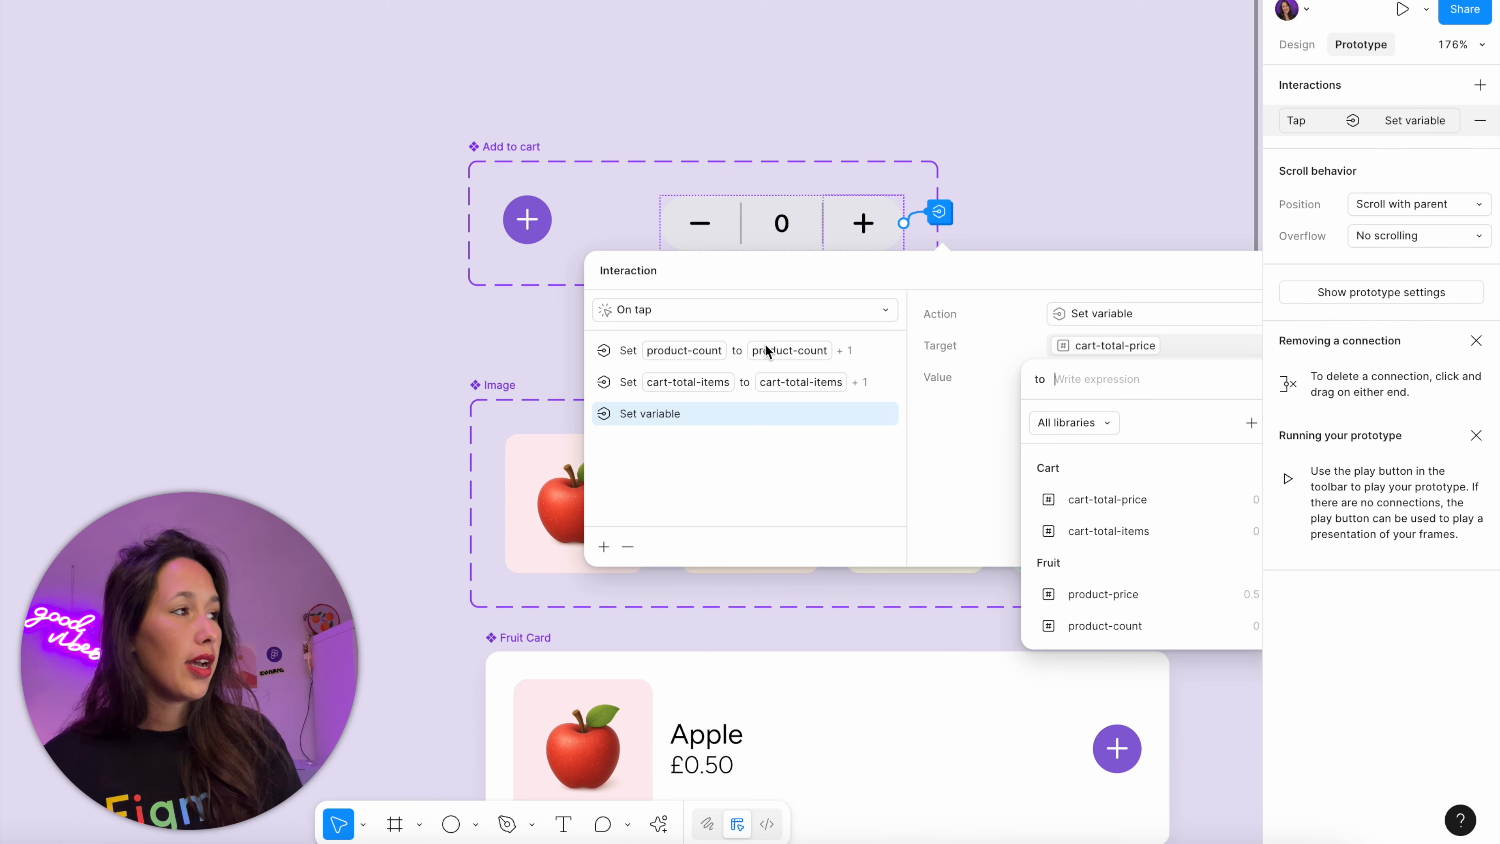
Set the new action's value to cart-total-price + product-price and close the interaction
{"action": "left_click", "coordinate": [1179, 271]}
{"action": "left_click_drag", "start_coordinate": [1075, 278], "coordinate": [948, 256]}
{"action": "left_click", "coordinate": [1023, 354]}
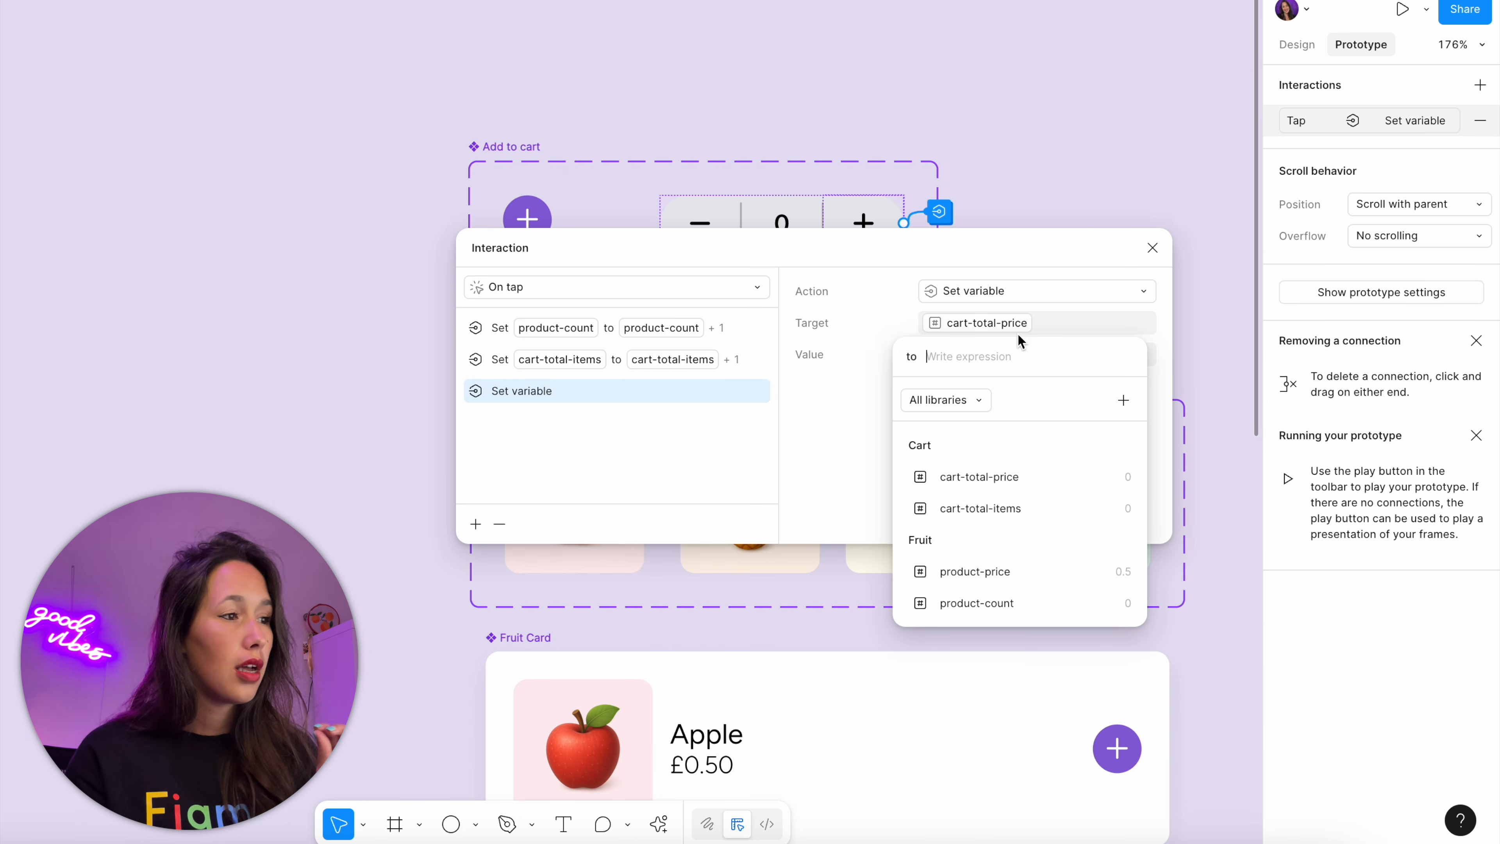
{"action": "left_click", "coordinate": [1013, 476]}
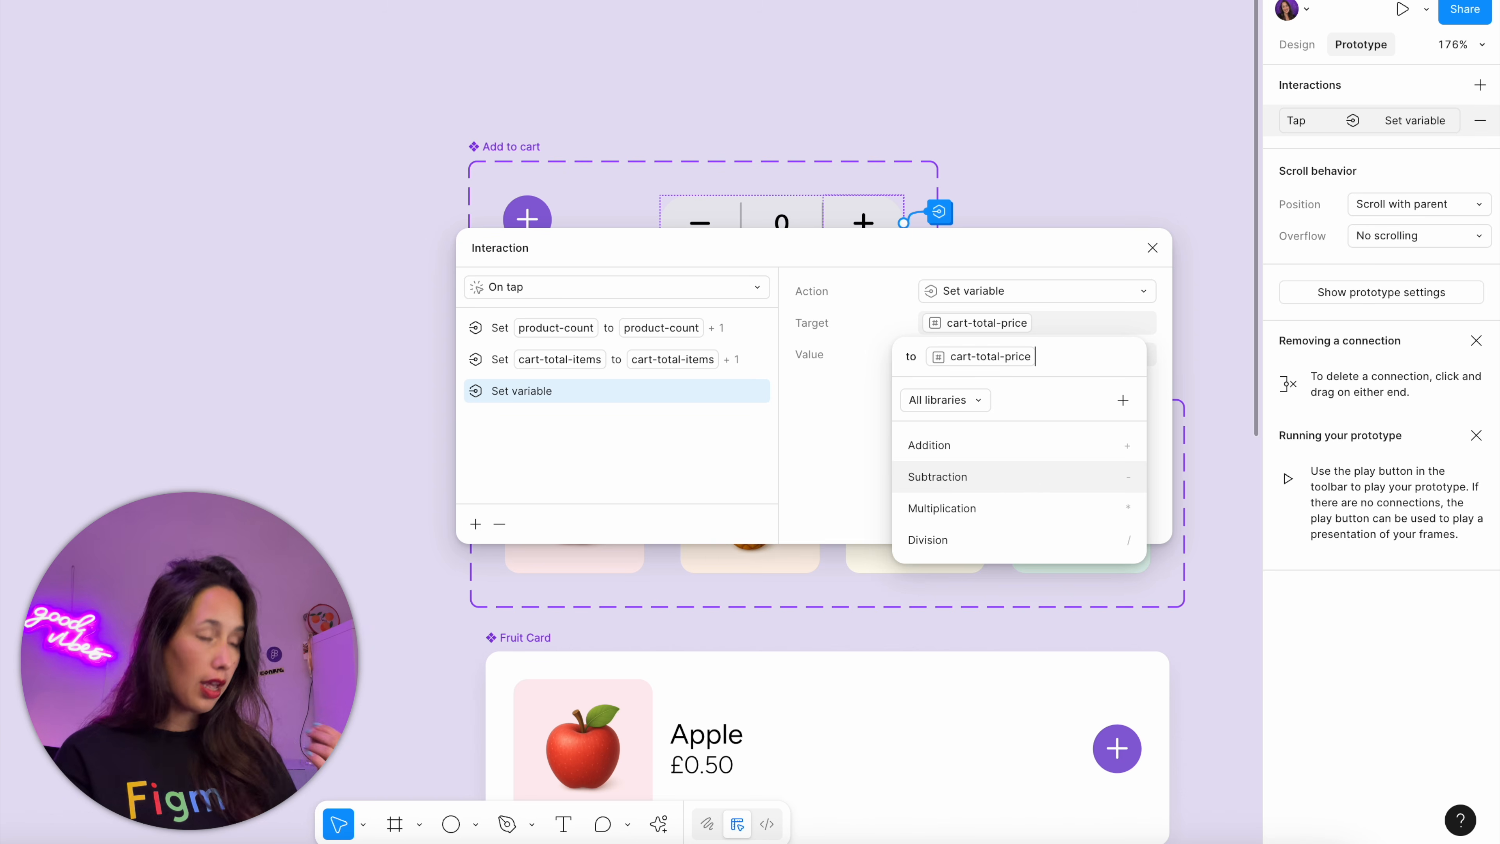
{"action": "left_click", "coordinate": [1030, 447]}
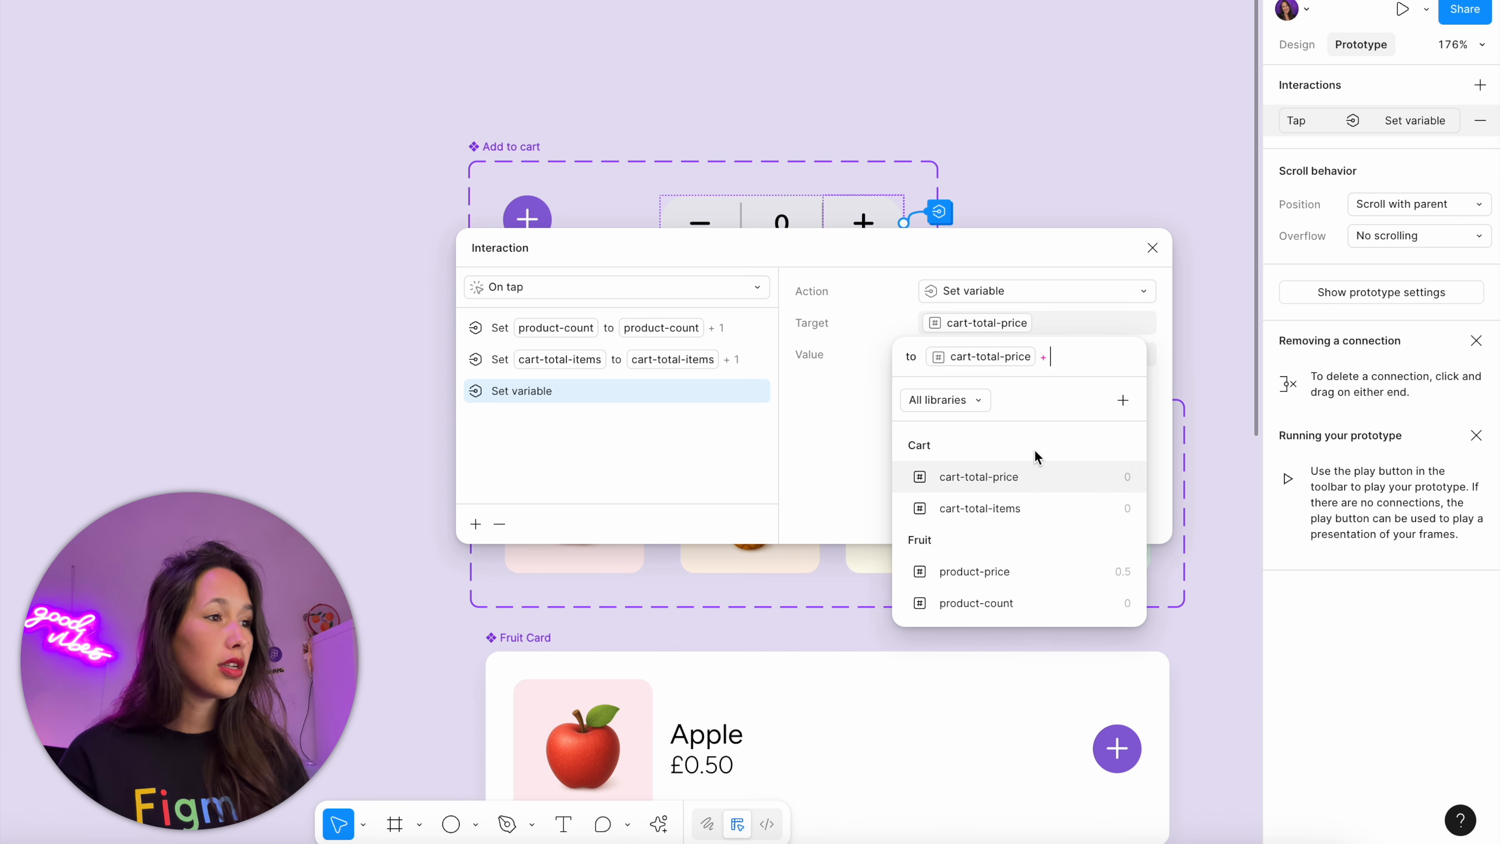
{"action": "left_click", "coordinate": [1014, 569]}
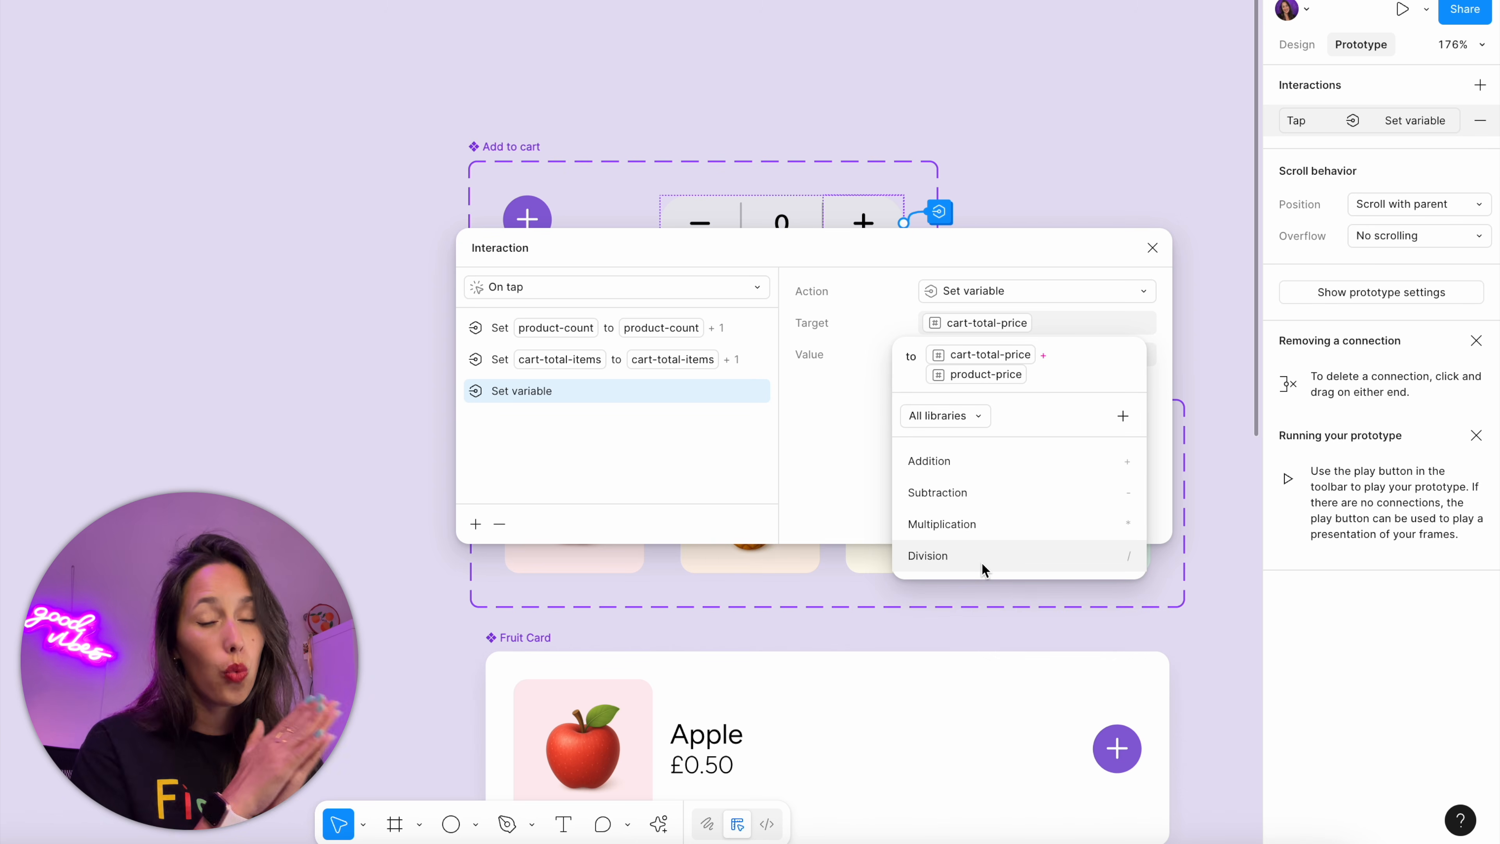
{"action": "left_click", "coordinate": [807, 472]}
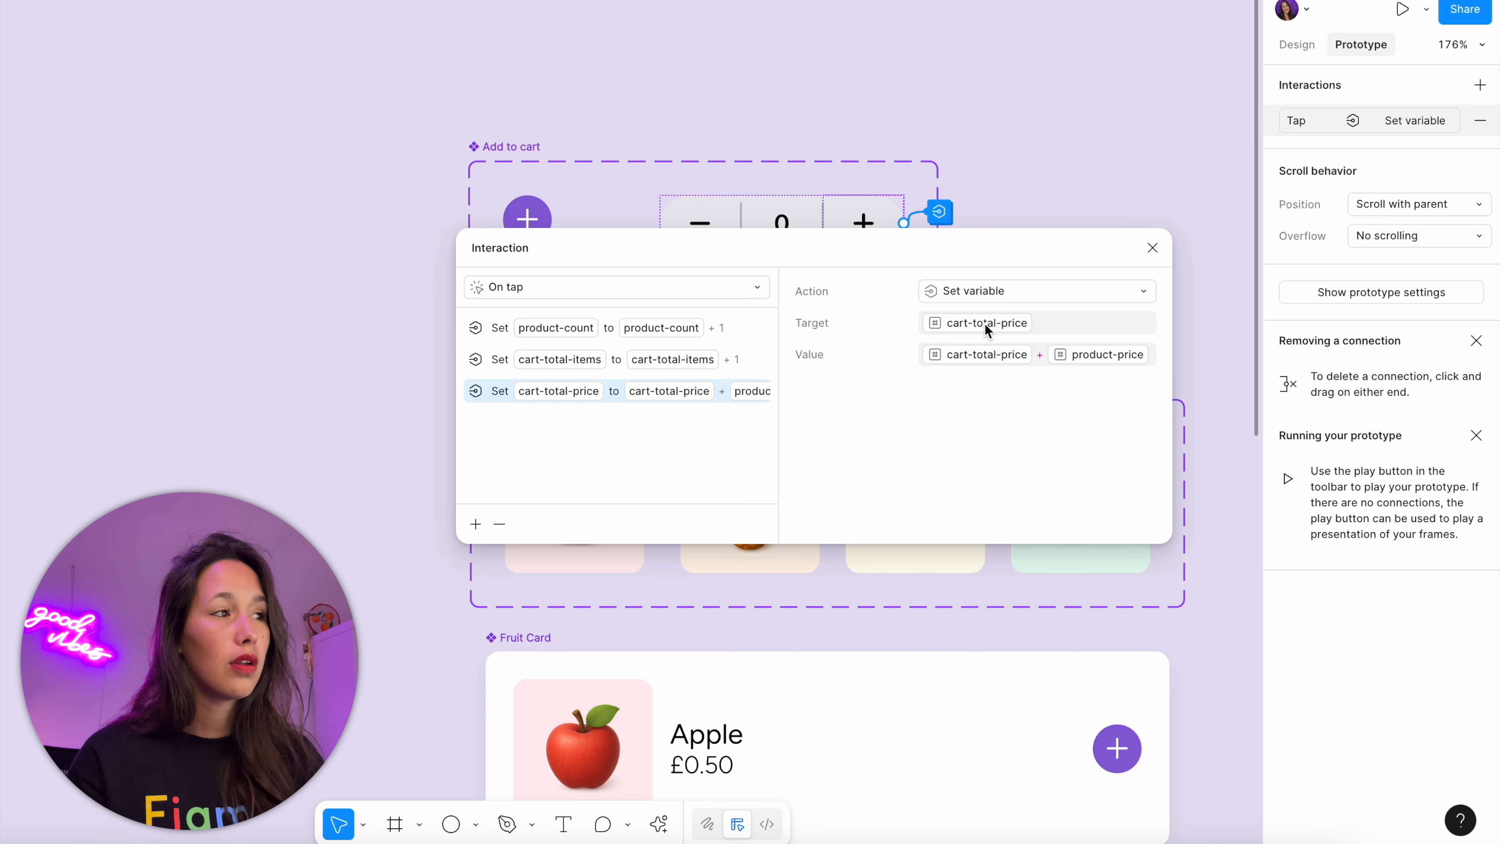
{"action": "left_click", "coordinate": [1160, 255]}
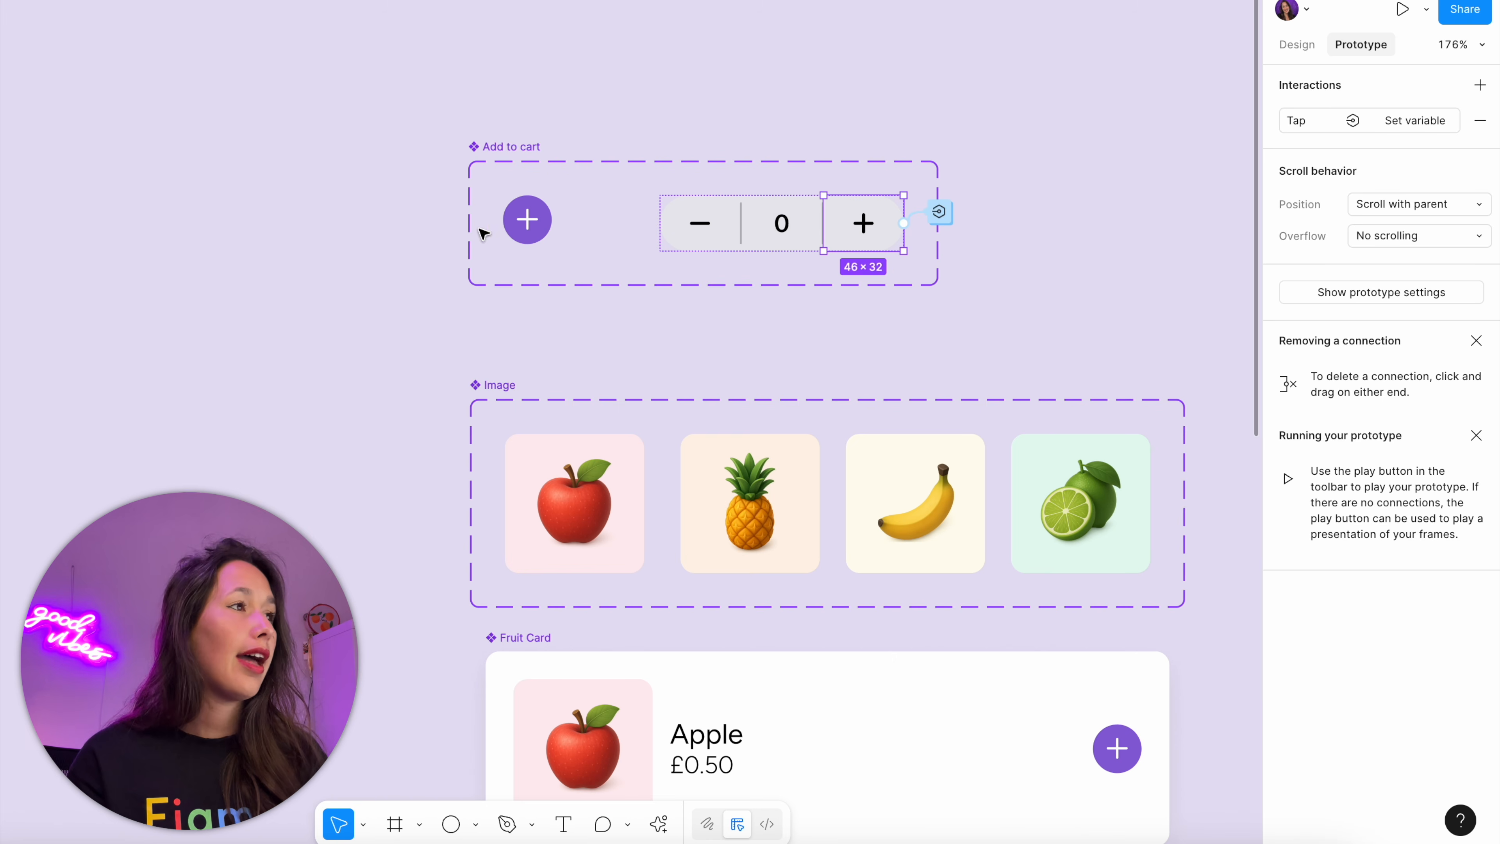
Add a Set variable action to the round plus button's tap interaction, setting cart-total-price to cart-total-price + product-price
{"action": "left_click", "coordinate": [527, 219]}
{"action": "left_click", "coordinate": [589, 209]}
{"action": "left_click", "coordinate": [331, 406]}
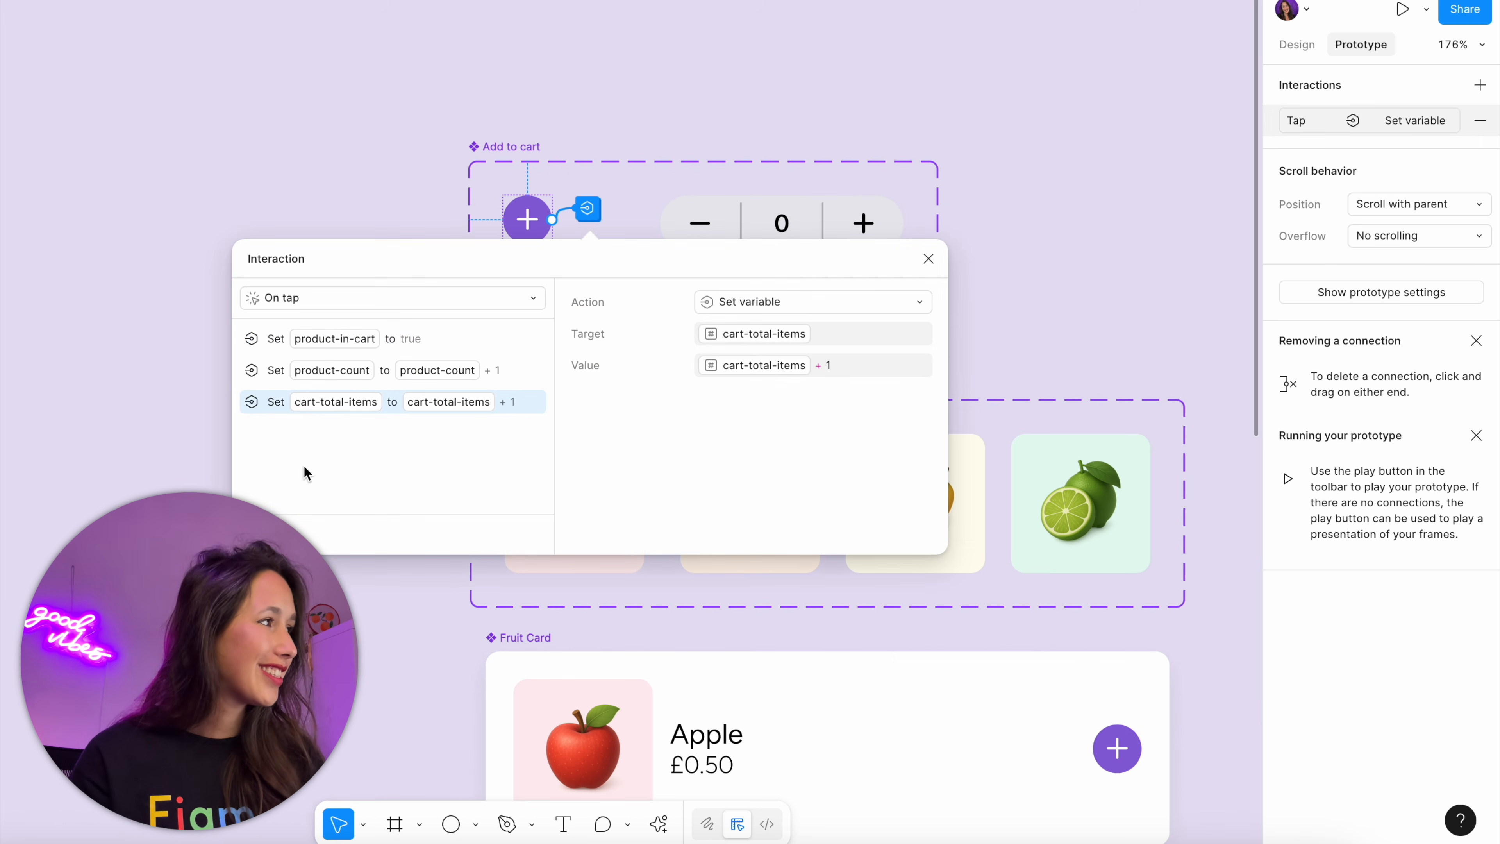
{"action": "left_click", "coordinate": [326, 535]}
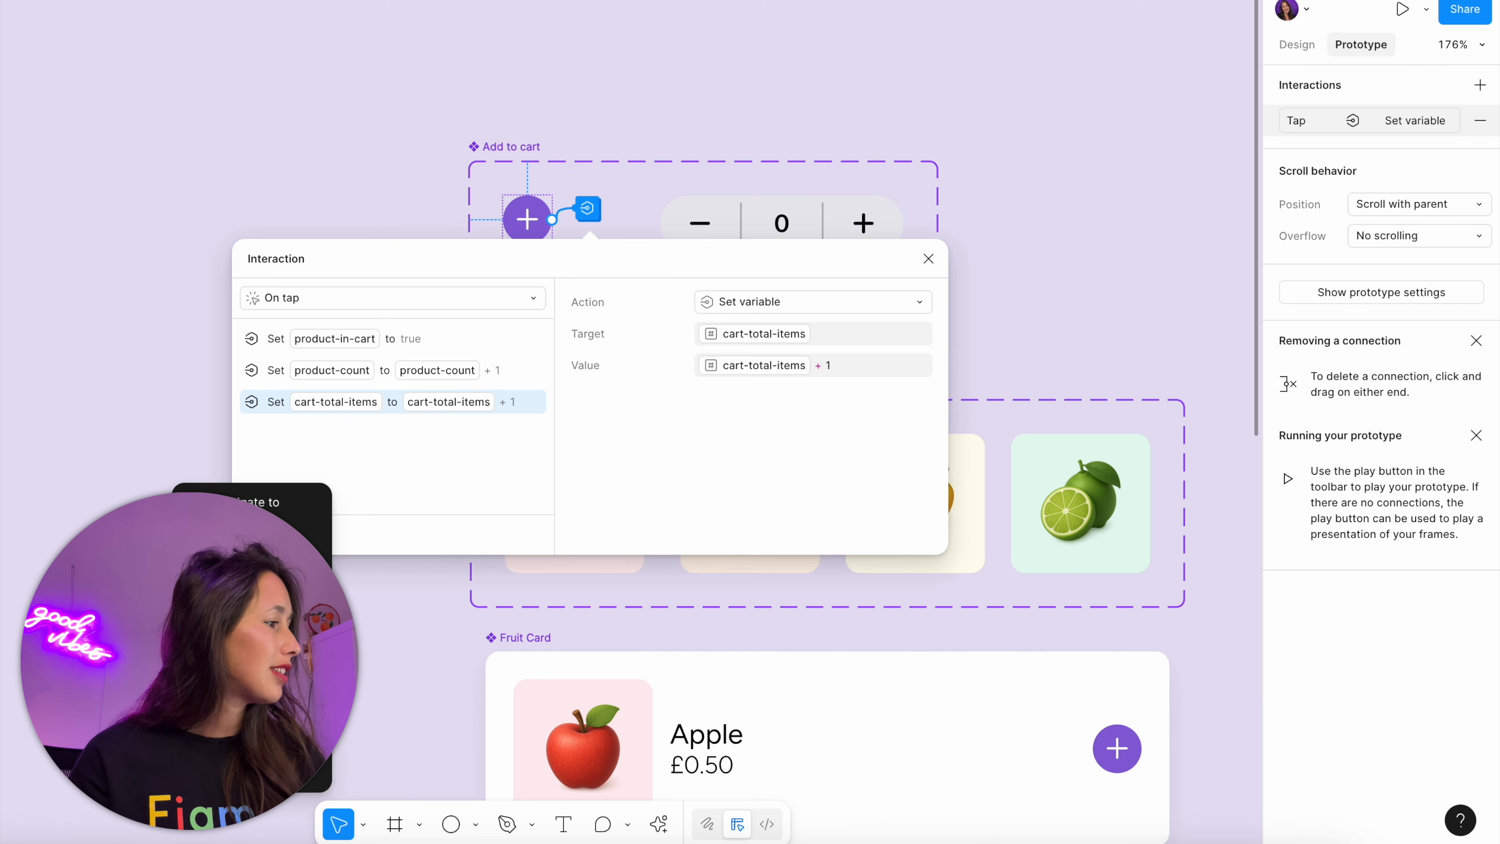
{"action": "left_click", "coordinate": [283, 723]}
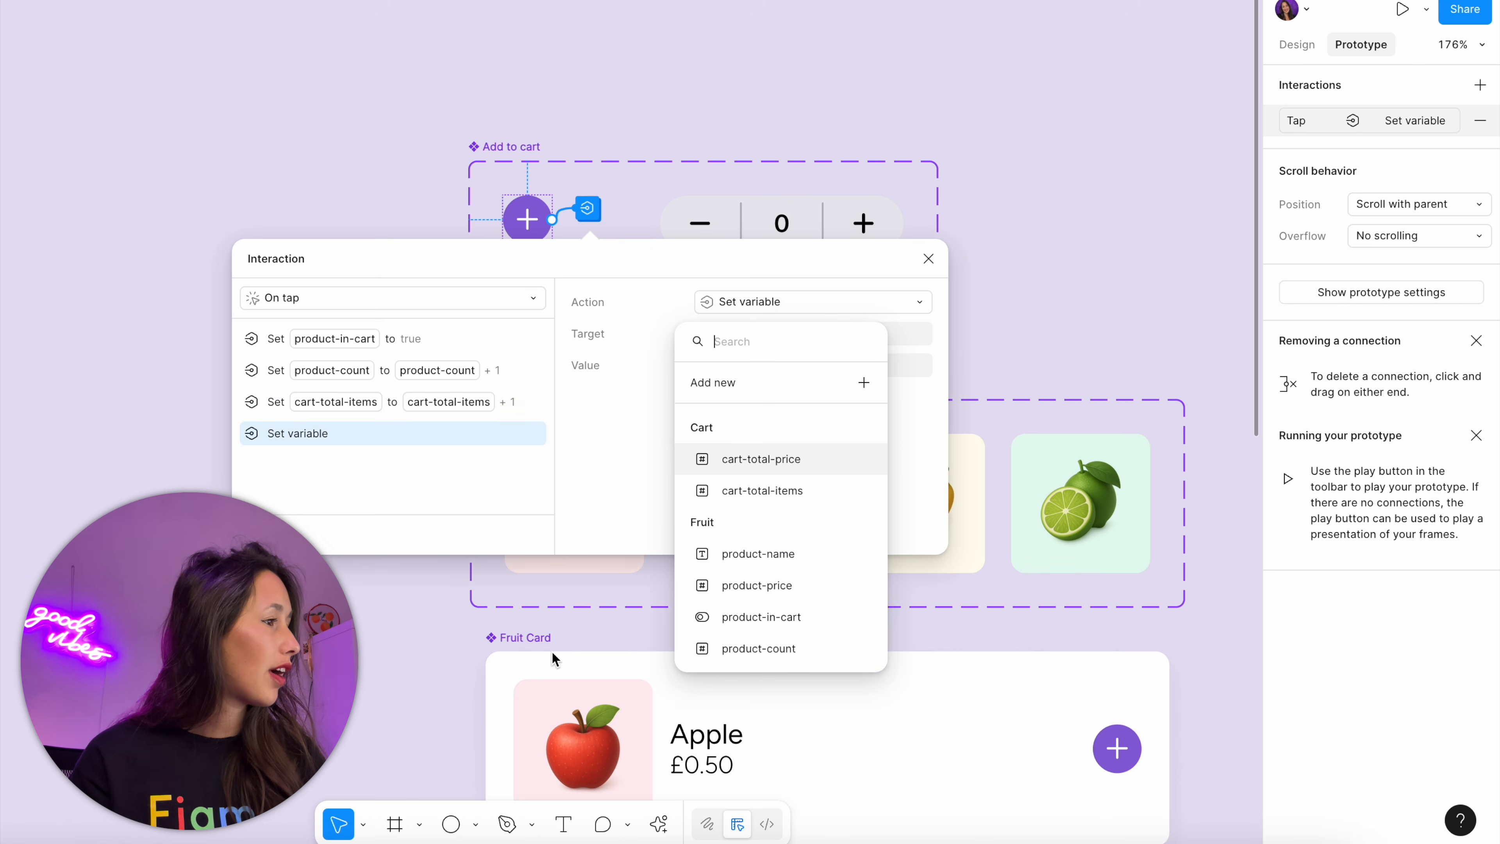
{"action": "left_click", "coordinate": [804, 466]}
{"action": "left_click", "coordinate": [789, 494]}
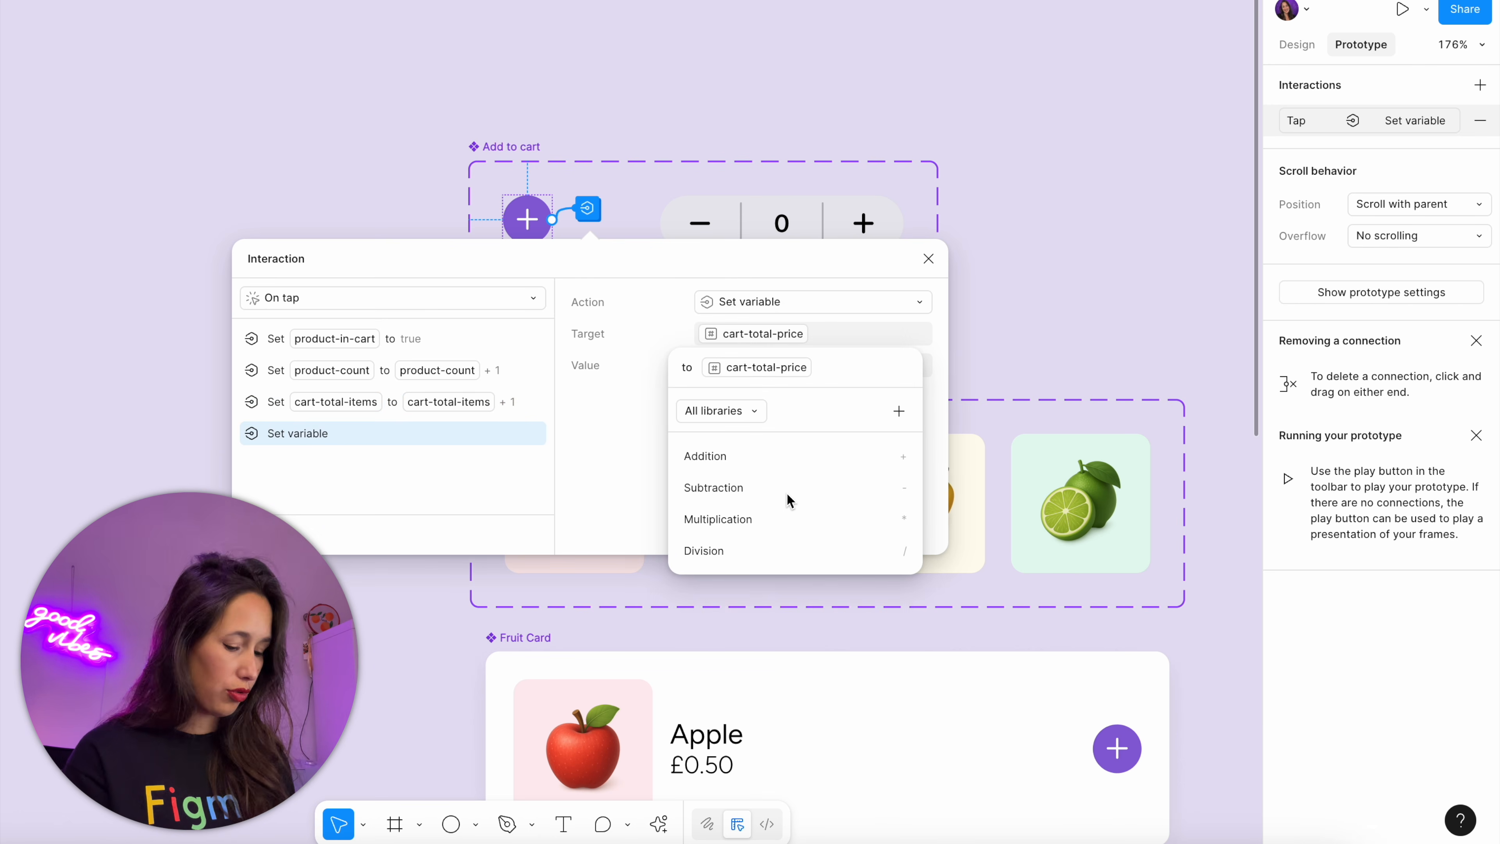
{"action": "left_click", "coordinate": [789, 456]}
{"action": "left_click", "coordinate": [767, 582]}
{"action": "left_click", "coordinate": [1025, 248]}
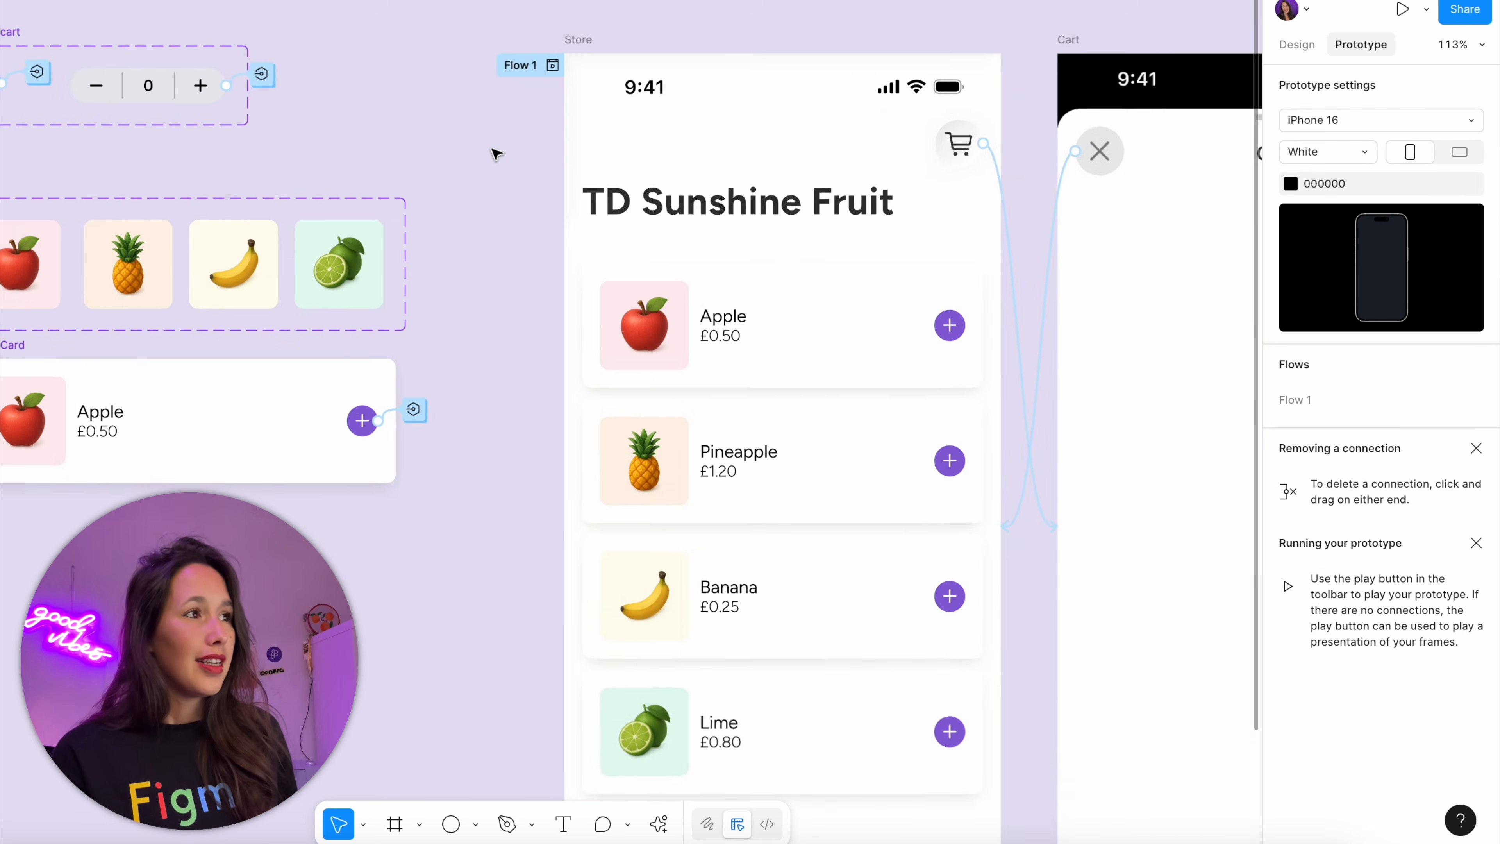
Preview the Store flow, add one apple, pineapple, banana and lime, and open the cart to check its totals
{"action": "scroll", "coordinate": [496, 155], "scroll_direction": "down", "scroll_amount": 2}
{"action": "left_click", "coordinate": [565, 47]}
{"action": "left_click_drag", "start_coordinate": [569, 45], "coordinate": [797, 32]}
{"action": "scroll", "coordinate": [792, 17], "scroll_direction": "down", "scroll_amount": 2}
{"action": "key", "text": "shift+space"}
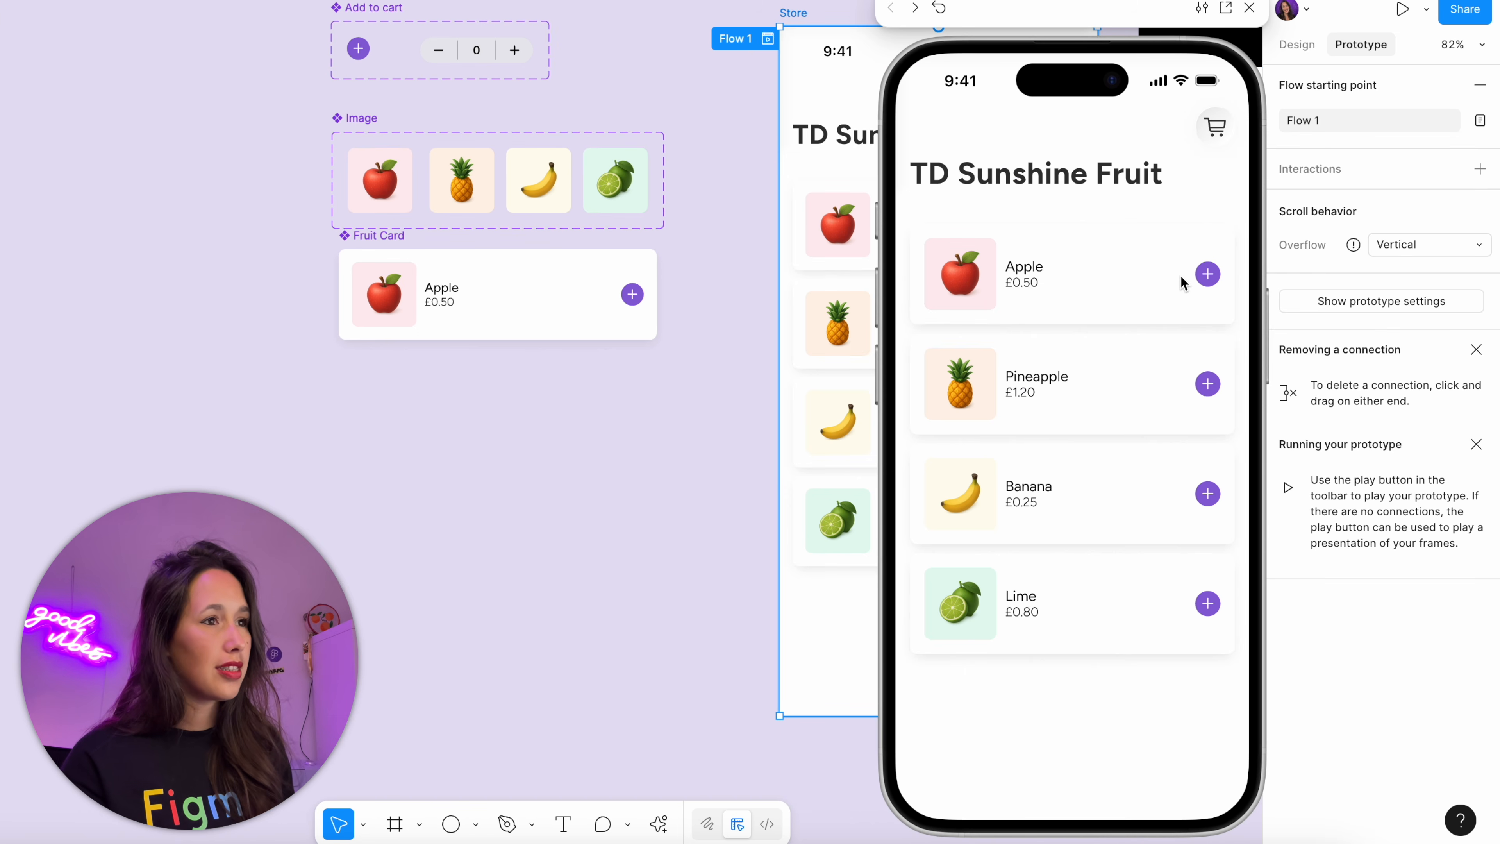
{"action": "left_click", "coordinate": [1209, 273]}
{"action": "left_click", "coordinate": [1210, 383]}
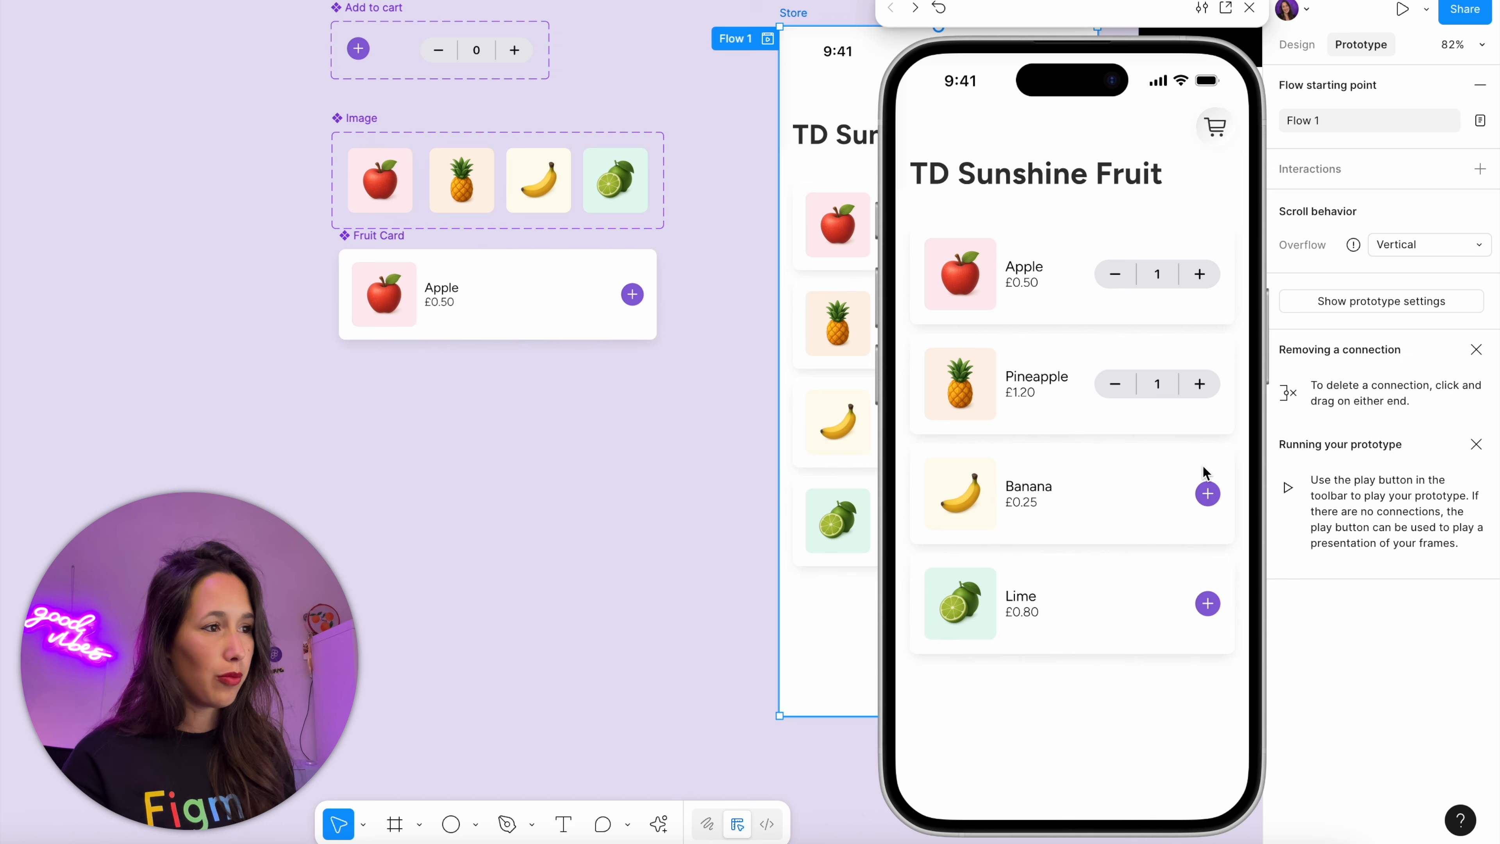
{"action": "left_click", "coordinate": [1204, 502]}
{"action": "left_click", "coordinate": [1208, 609]}
{"action": "left_click", "coordinate": [1219, 136]}
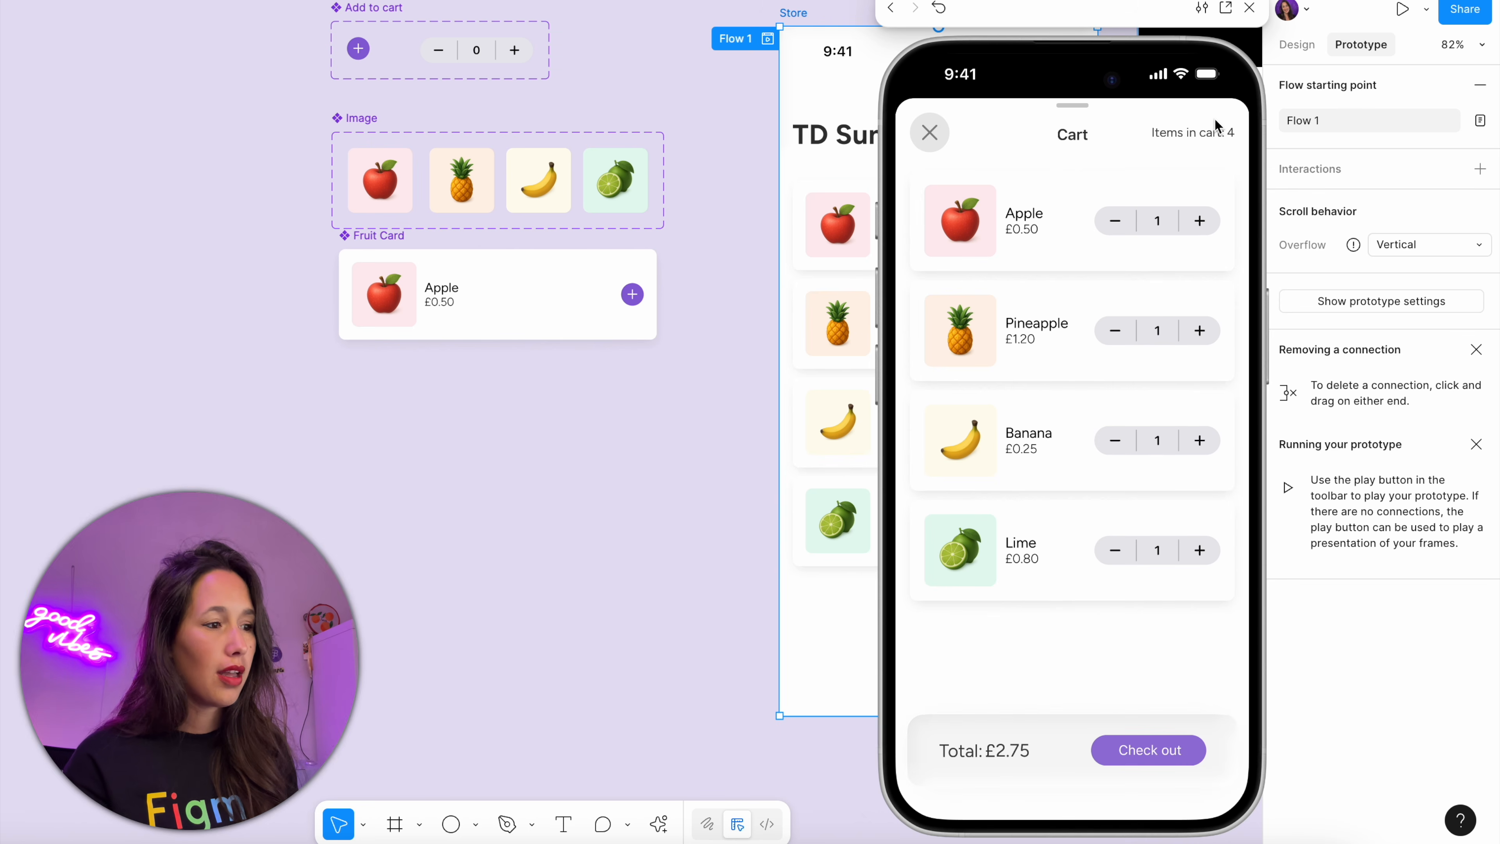
Raise the previewed cart quantities to 5 apples, 3 limes, 2 bananas and 3 pineapples to test the item count and total price
{"action": "left_click", "coordinate": [1199, 222]}
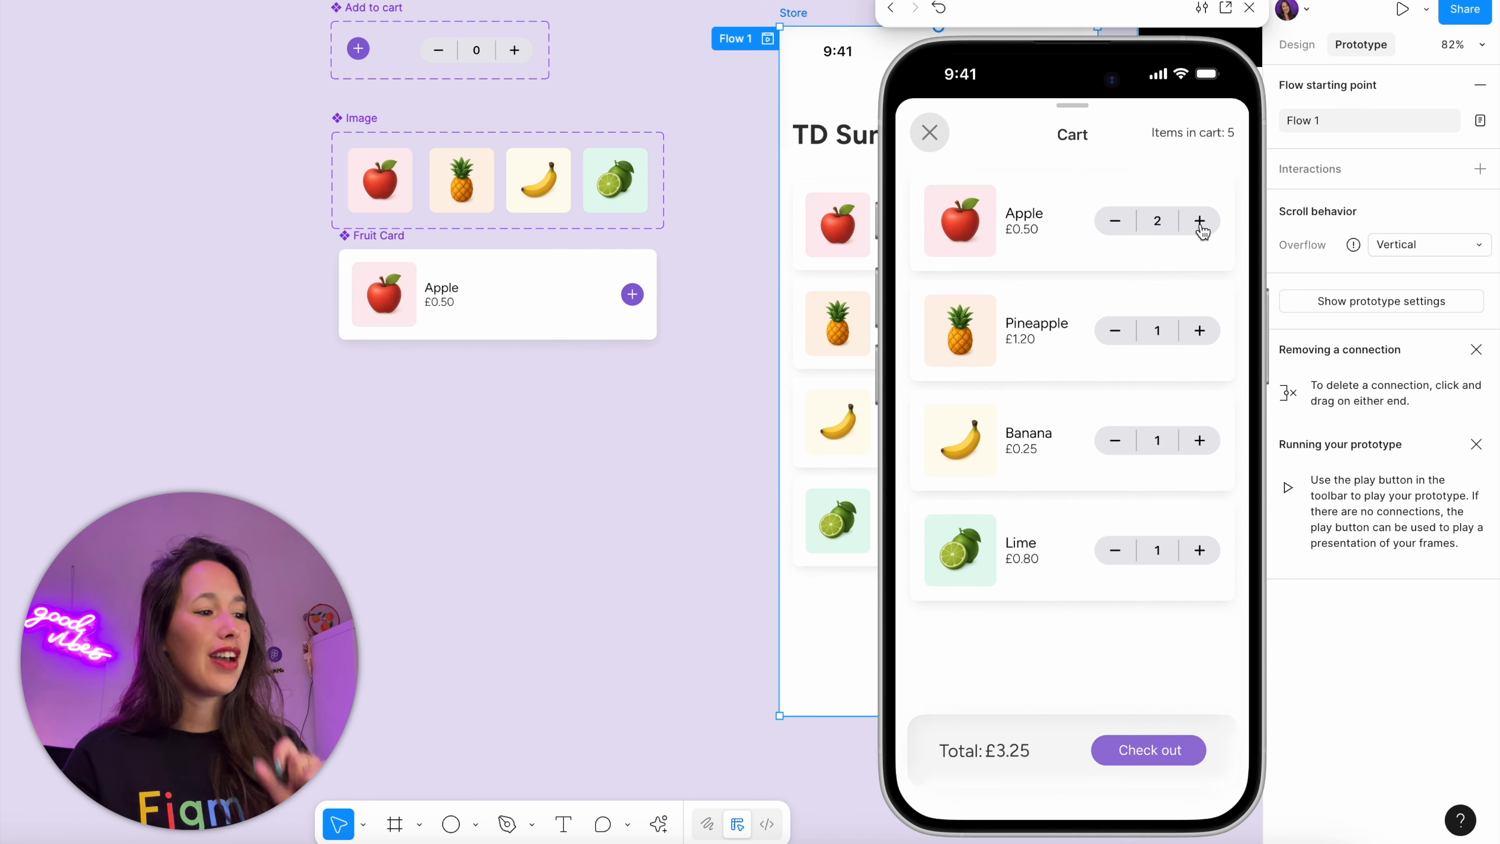
{"action": "left_click", "coordinate": [1199, 222]}
{"action": "left_click", "coordinate": [1199, 222]}
{"action": "left_click", "coordinate": [1199, 222]}
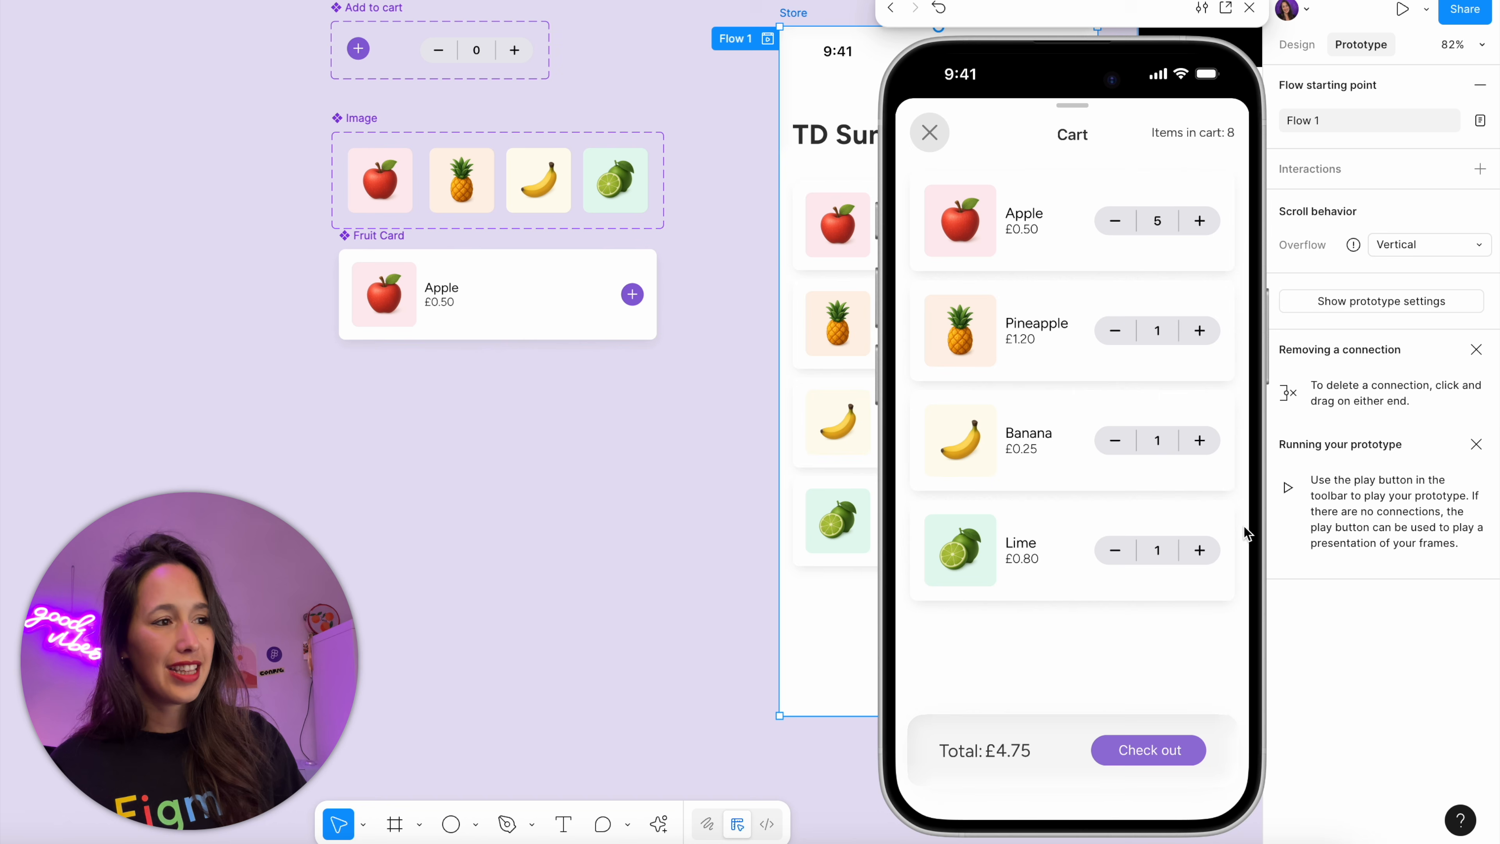
{"action": "left_click", "coordinate": [1199, 550]}
{"action": "left_click", "coordinate": [1199, 549]}
{"action": "left_click", "coordinate": [1199, 440]}
{"action": "left_click", "coordinate": [1199, 330]}
{"action": "left_click", "coordinate": [1199, 330]}
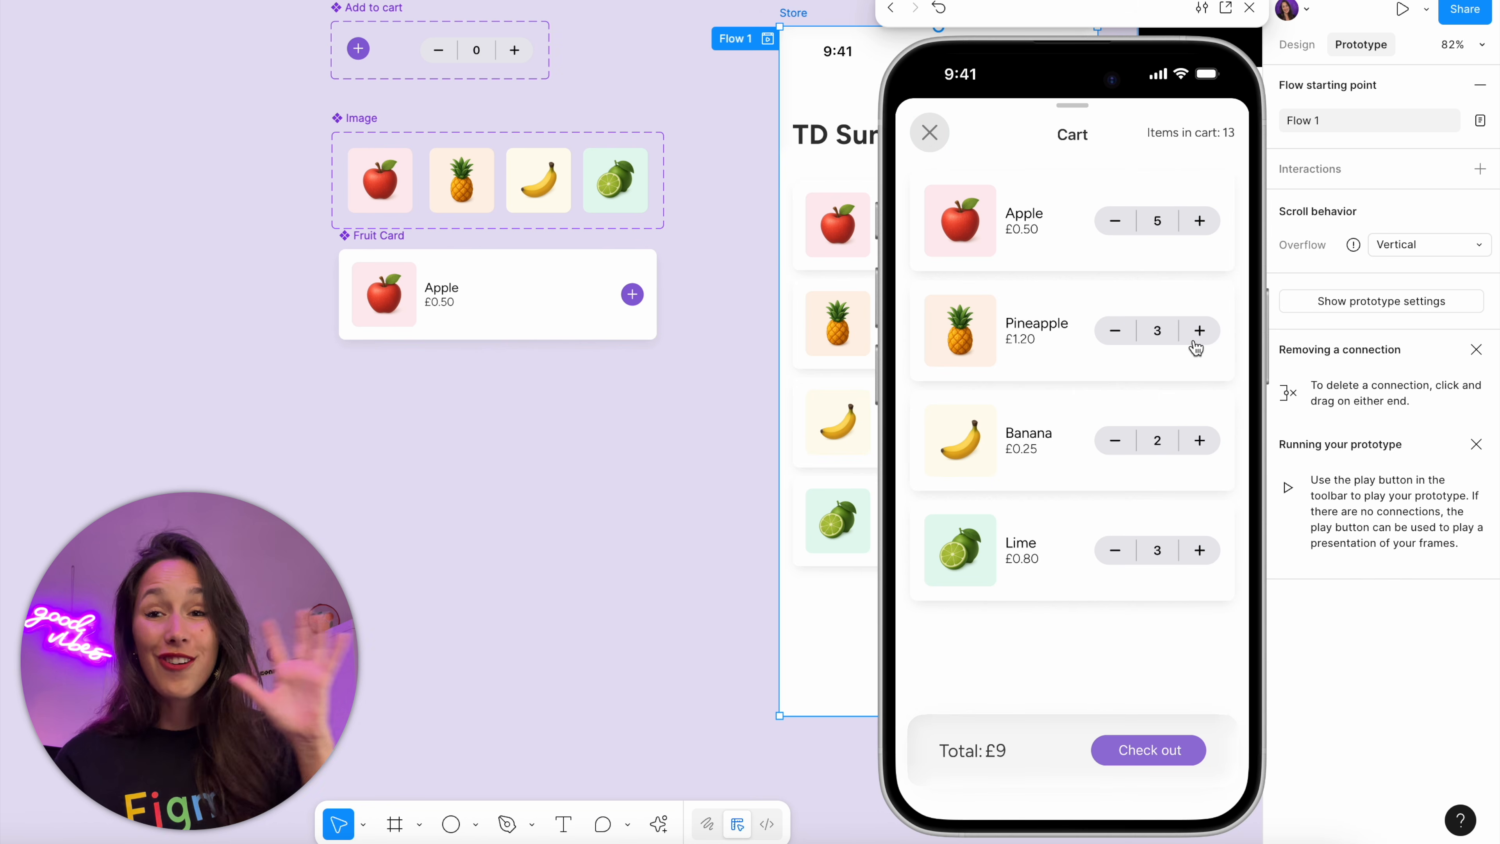
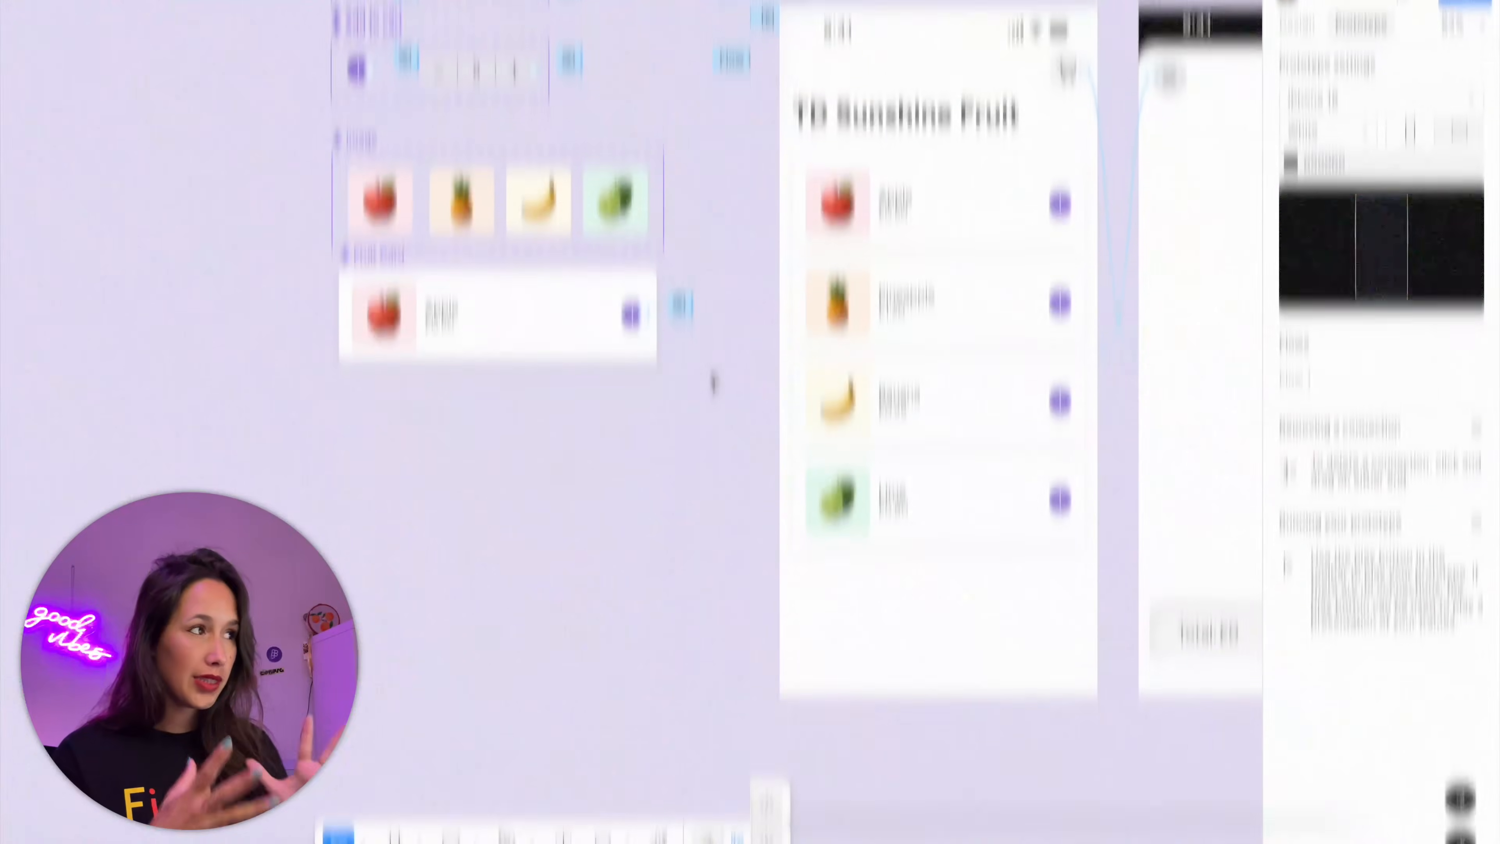
Copy the tap interaction from the stepper's plus segment in the Add to cart component onto its minus segment
{"action": "scroll", "coordinate": [500, 231], "scroll_direction": "left", "scroll_amount": 4}
{"action": "scroll", "coordinate": [500, 230], "scroll_direction": "up", "scroll_amount": 2}
{"action": "scroll", "coordinate": [674, 189], "scroll_direction": "up", "scroll_amount": 10}
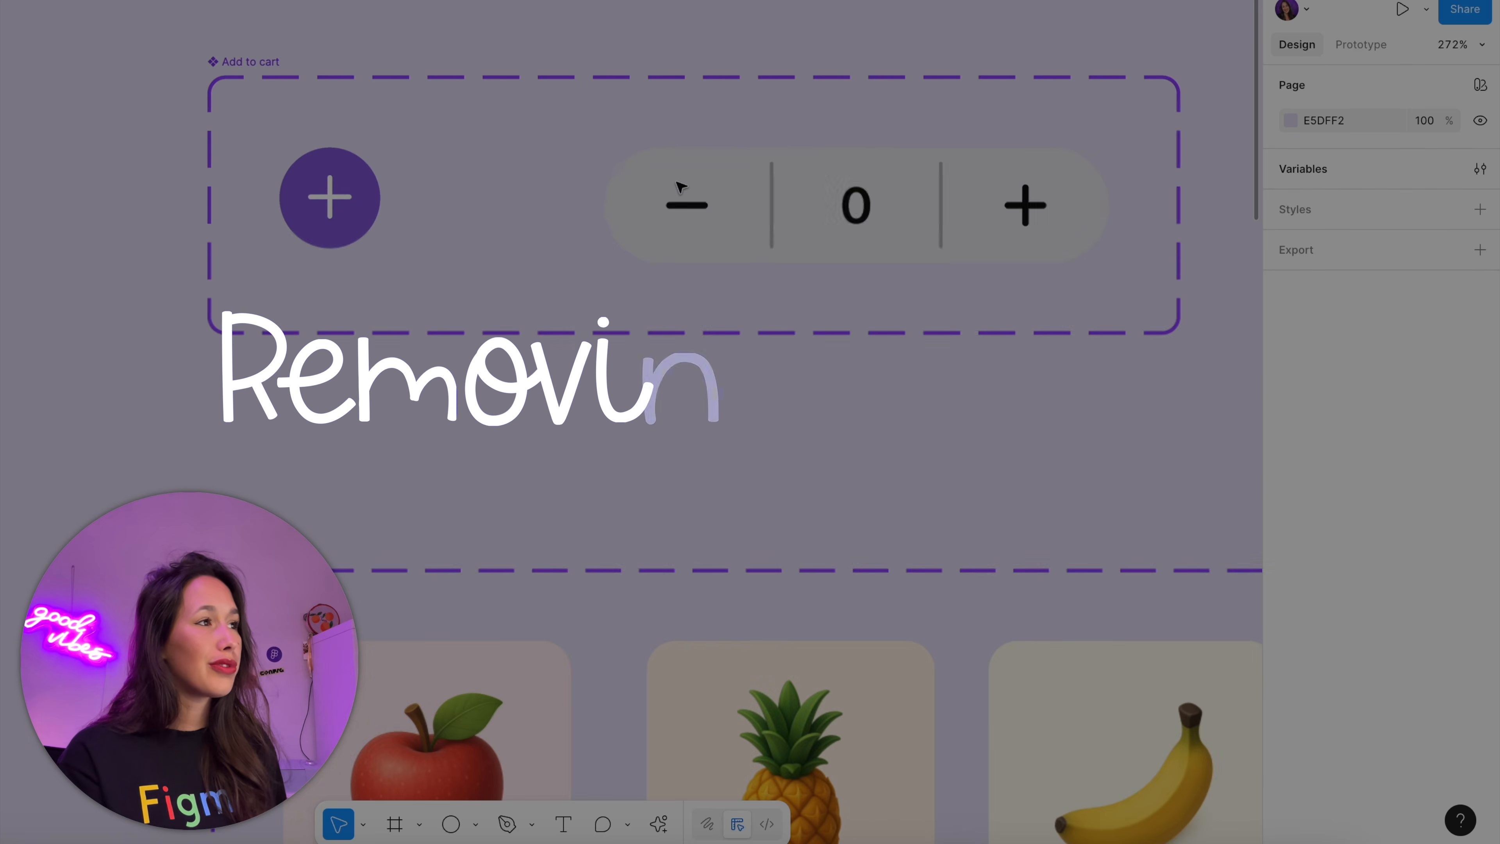
{"action": "double_click", "coordinate": [684, 186]}
{"action": "left_click", "coordinate": [1051, 201]}
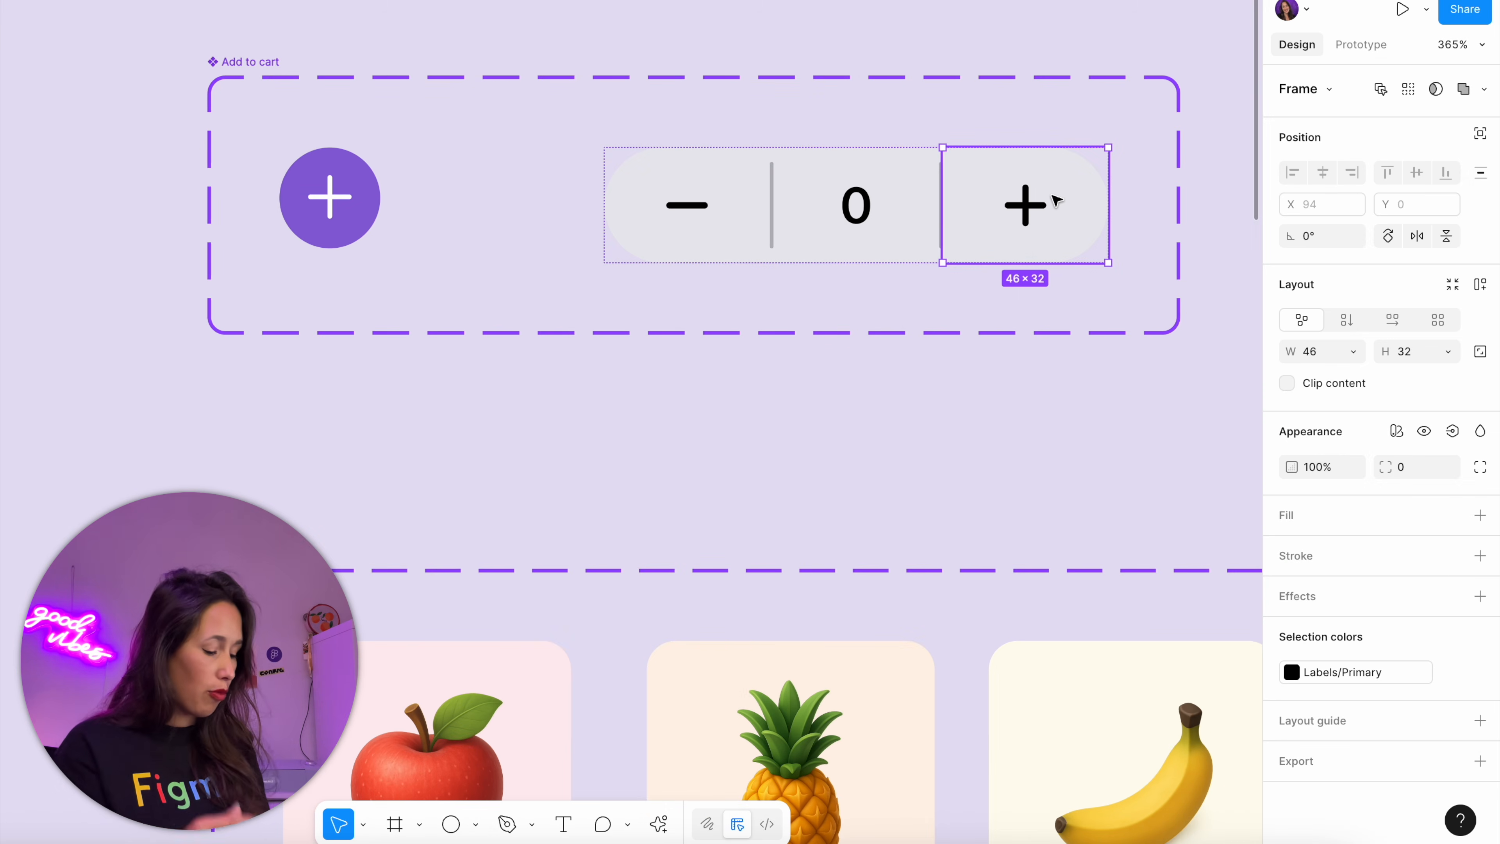
{"action": "key", "text": "shift+e"}
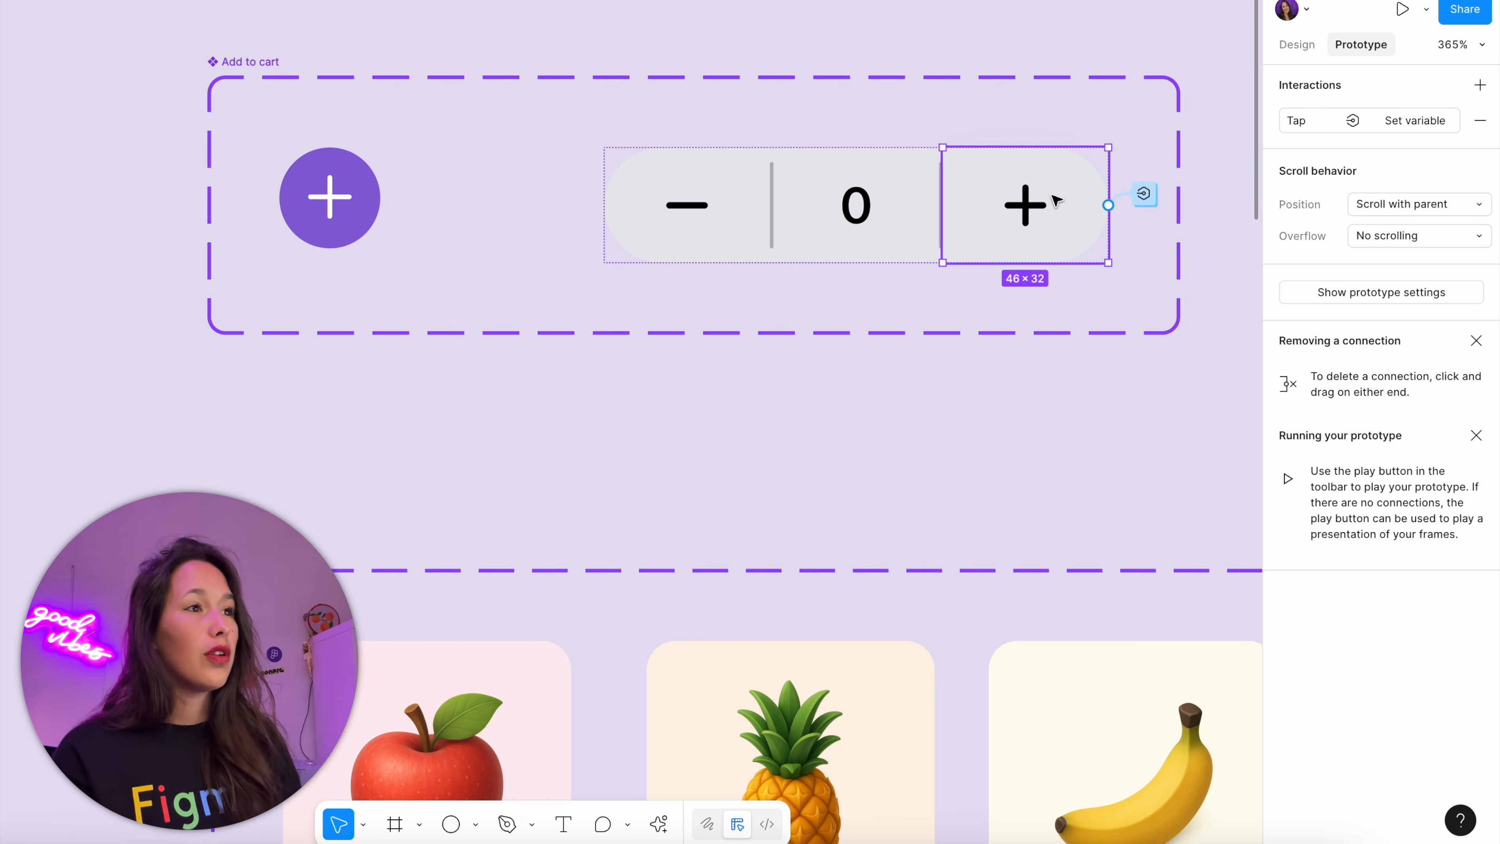
{"action": "left_click", "coordinate": [1143, 195]}
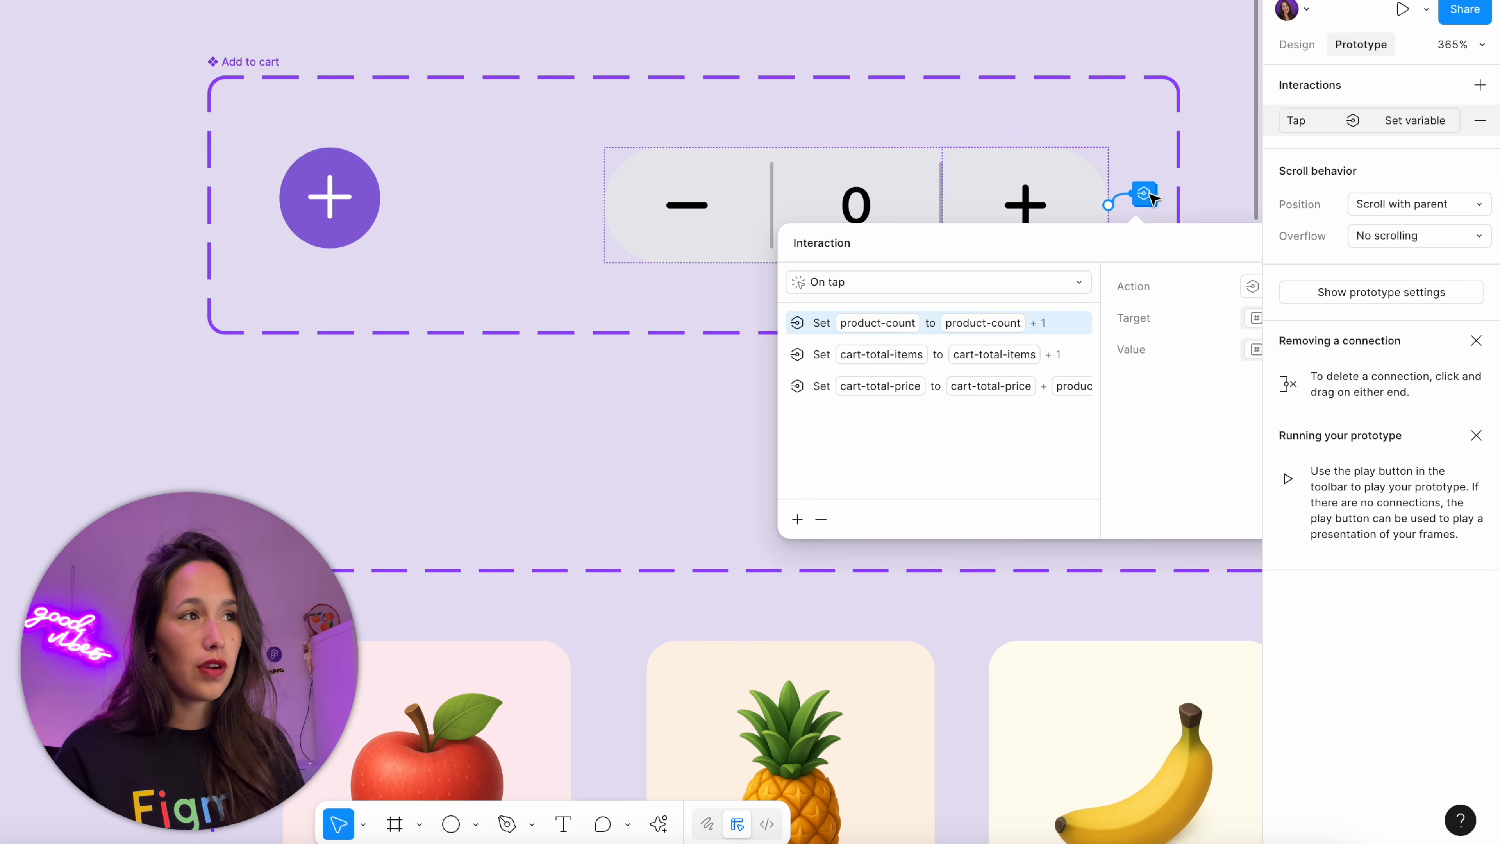
{"action": "key", "text": "super+c"}
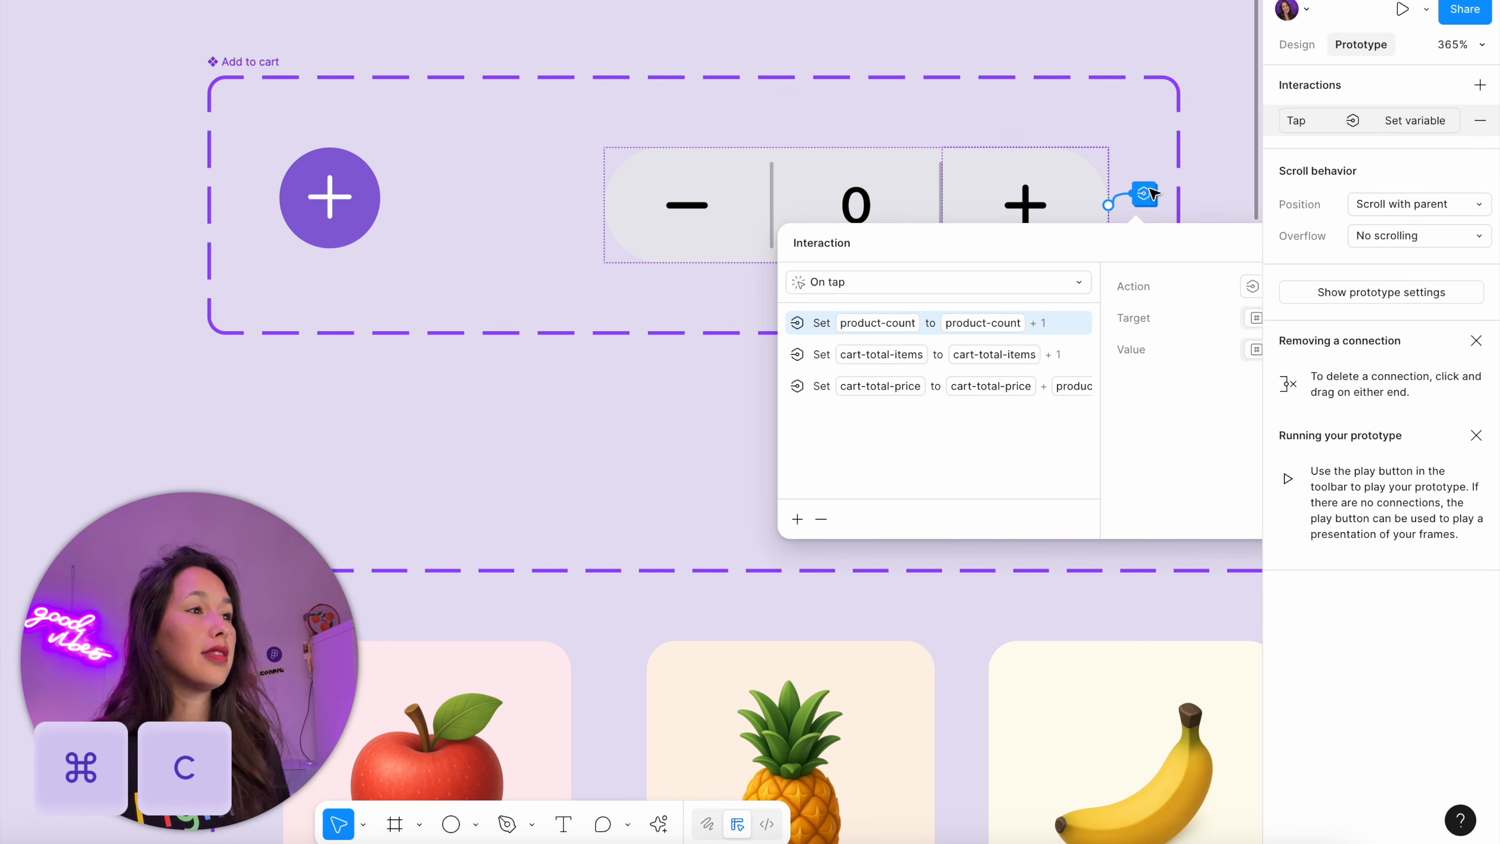
{"action": "left_click", "coordinate": [733, 205]}
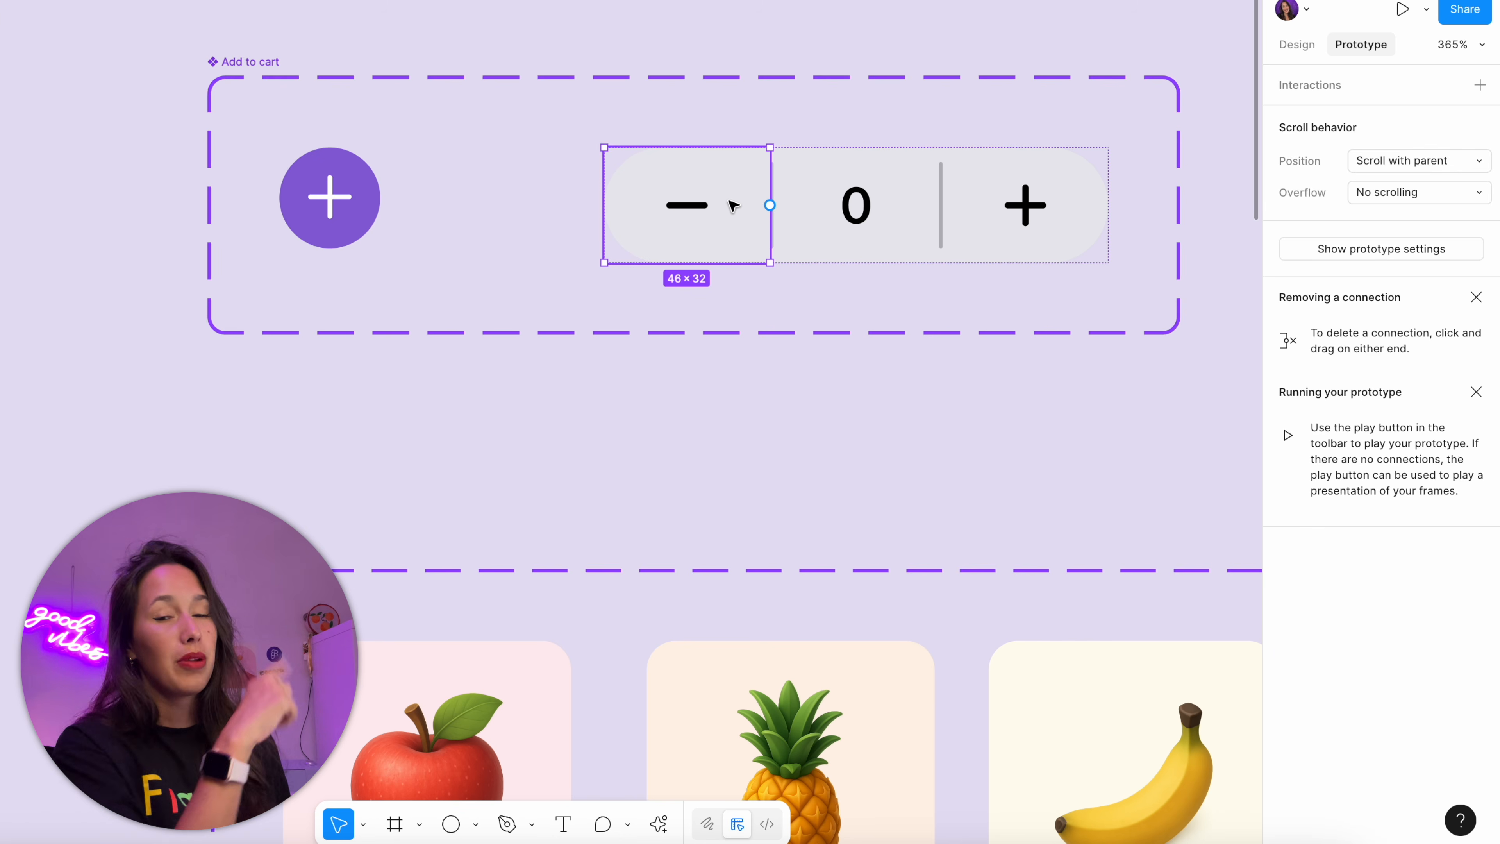
{"action": "key", "text": "super+v"}
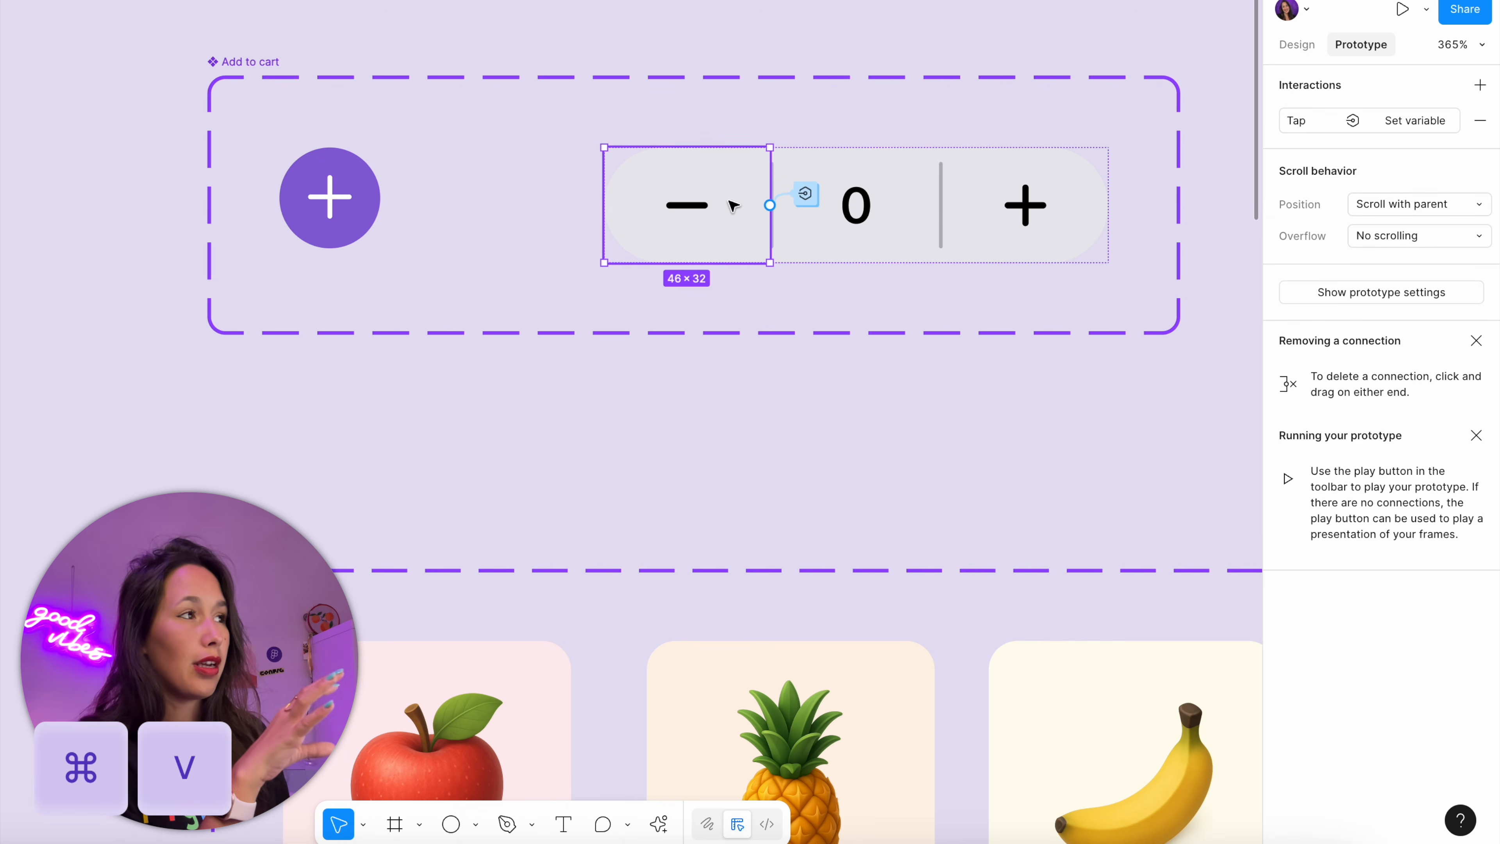
In the minus segment's tap interaction, set the product-count action's value to product-count - 1
{"action": "left_click", "coordinate": [805, 194]}
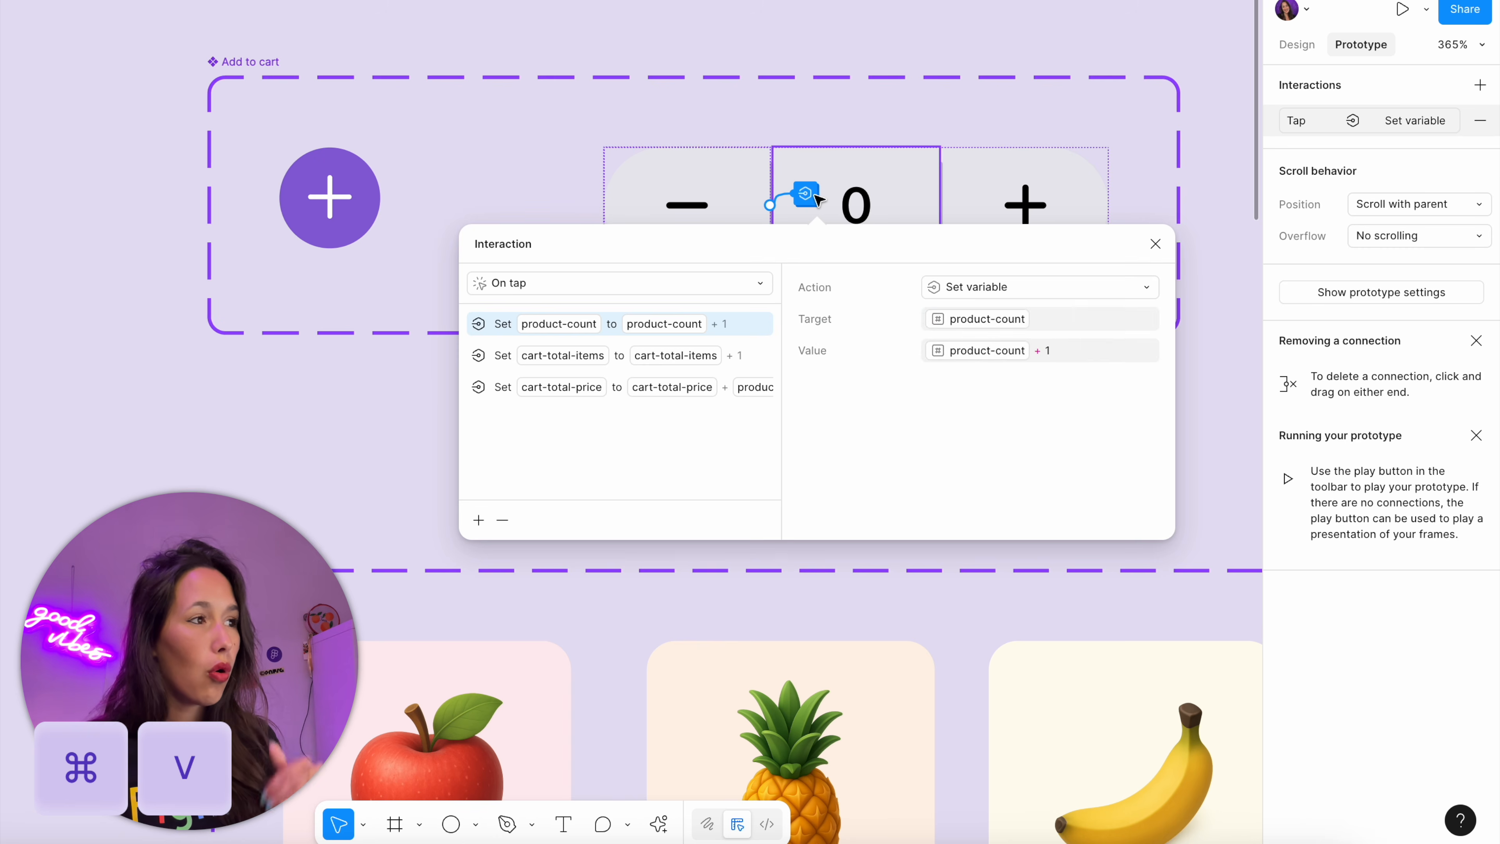
{"action": "left_click_drag", "start_coordinate": [813, 245], "coordinate": [1134, 214]}
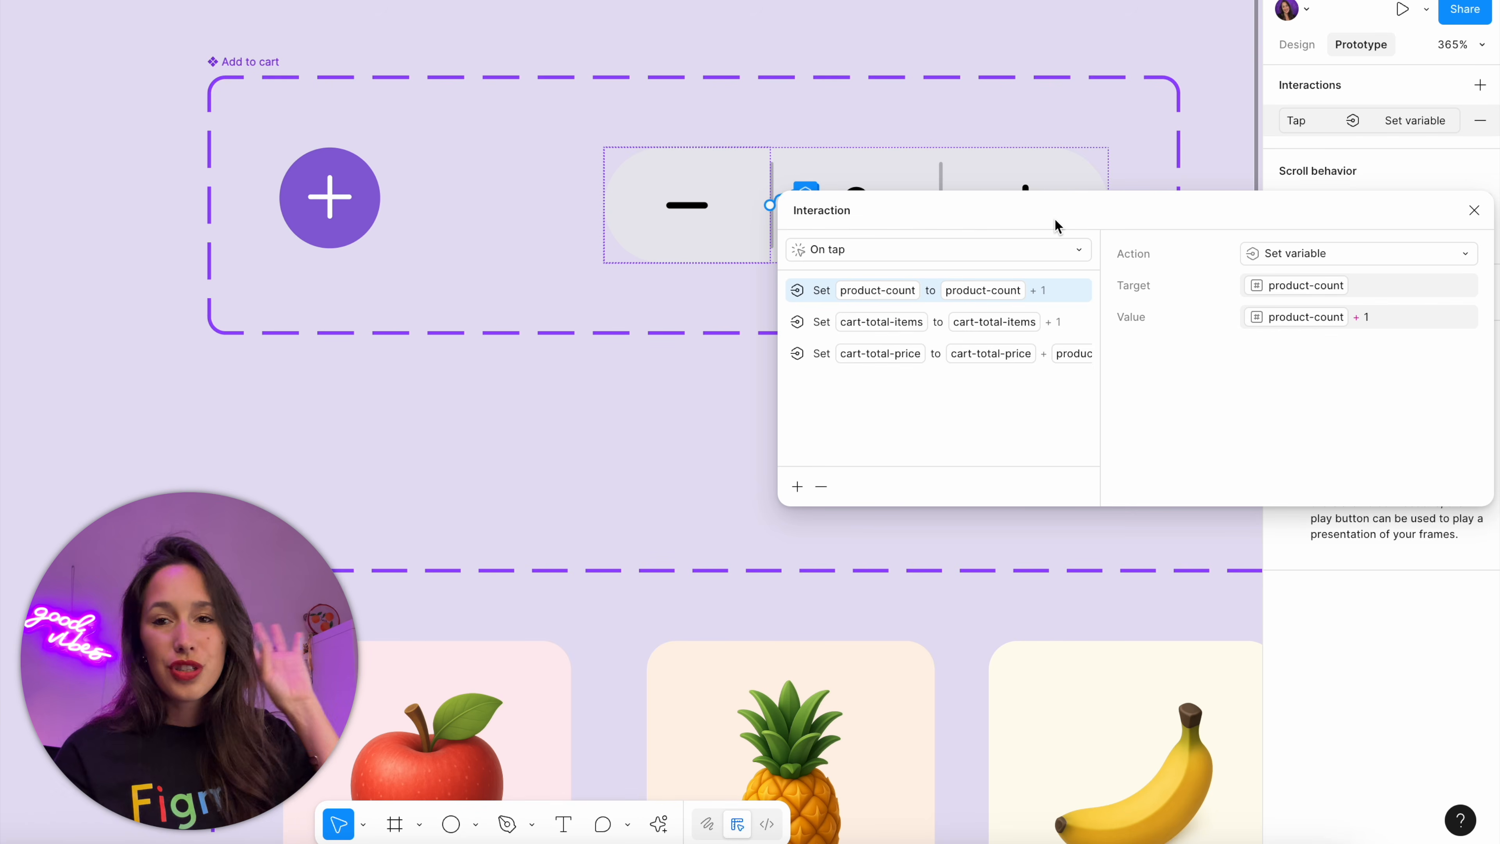
{"action": "left_click", "coordinate": [1376, 322]}
{"action": "key", "text": "BackSpace"}
{"action": "key", "text": "BackSpace"}
{"action": "key", "text": "BackSpace"}
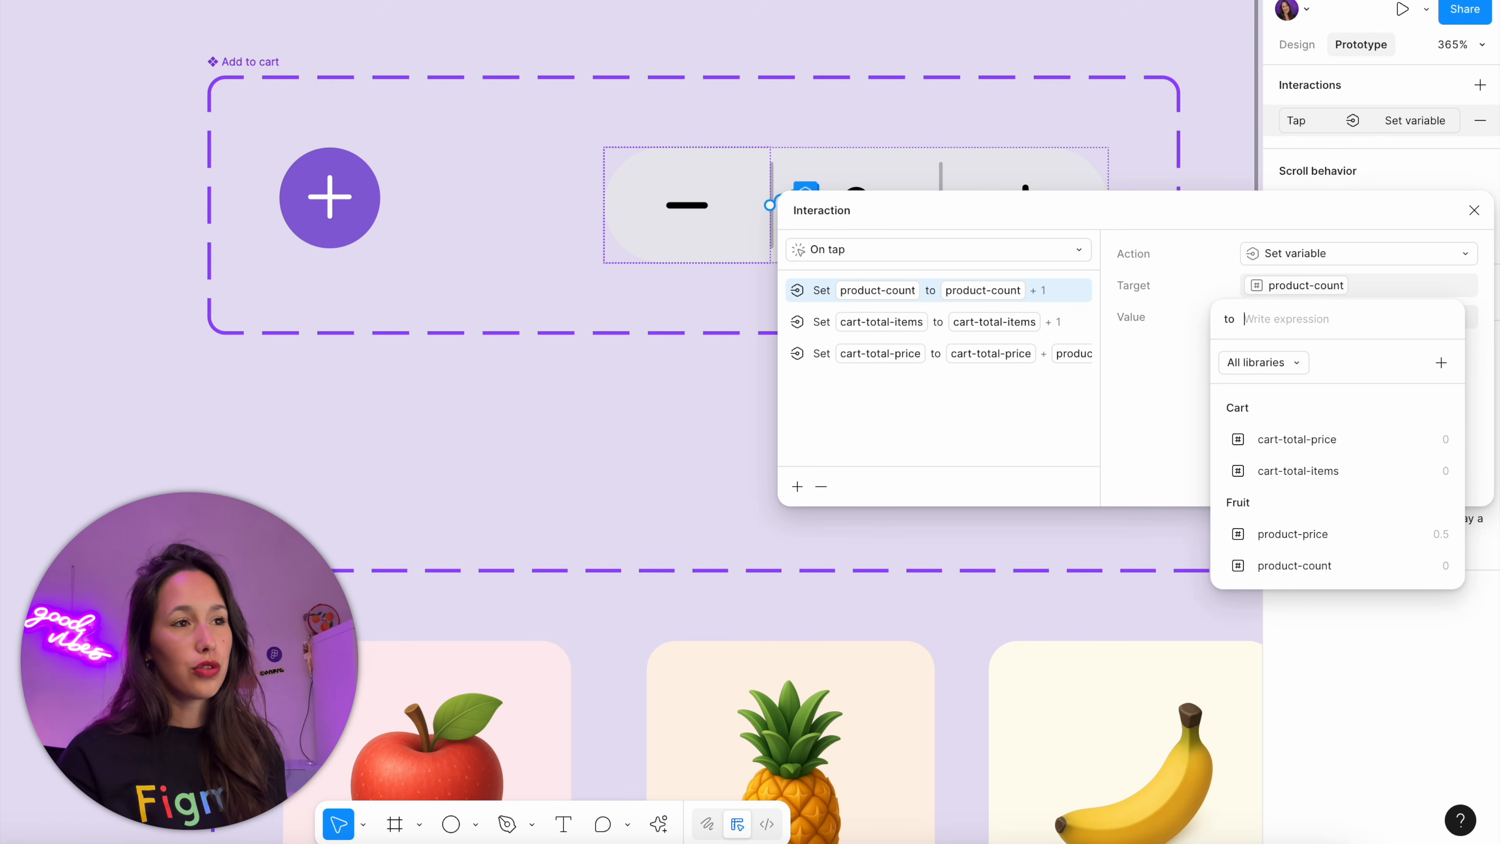
{"action": "left_click", "coordinate": [1334, 536]}
{"action": "key", "text": "BackSpace"}
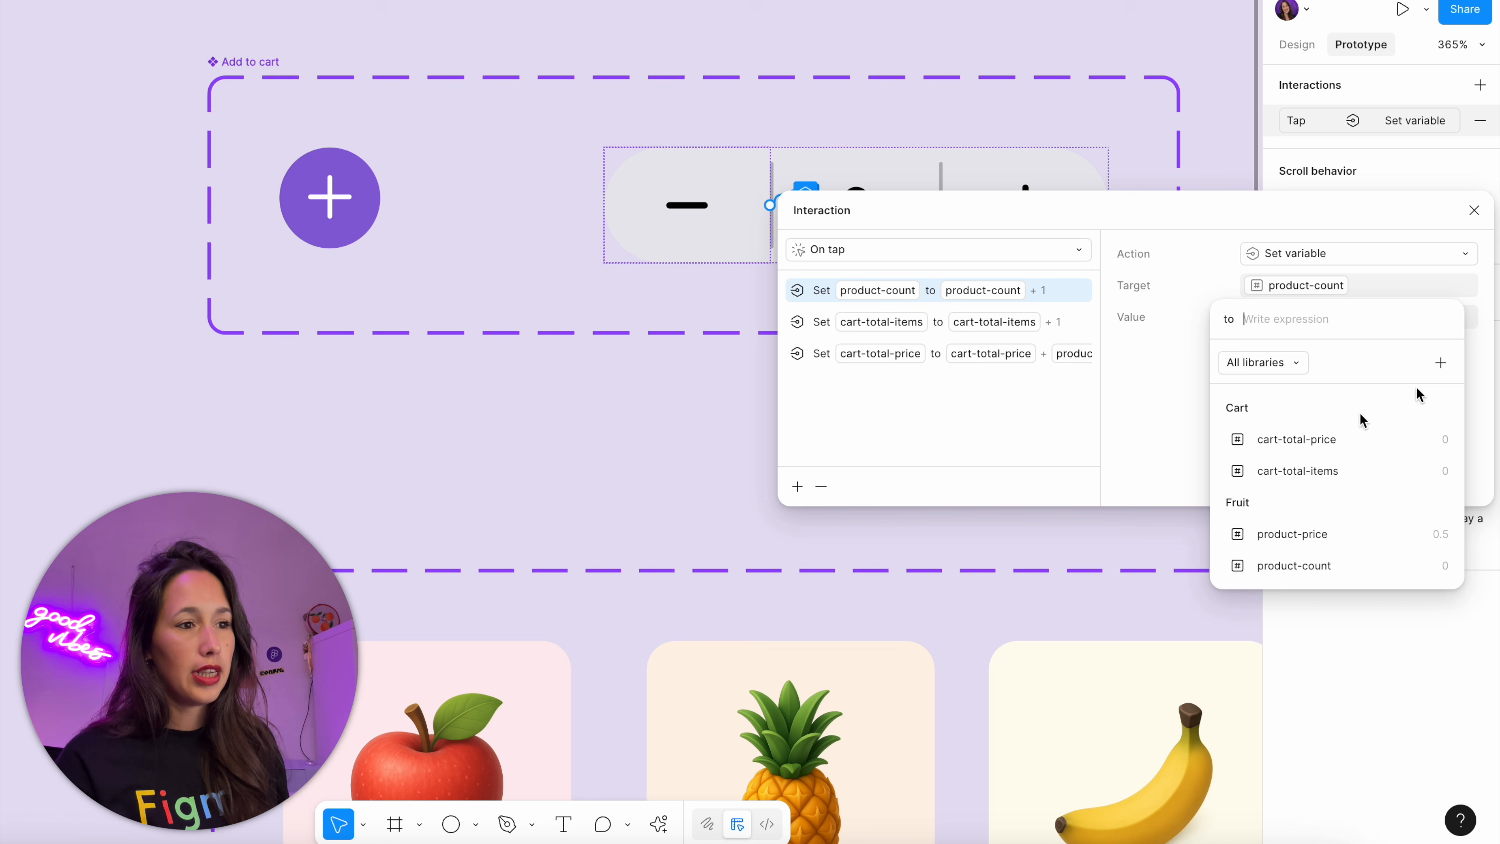
{"action": "left_click", "coordinate": [1357, 567]}
{"action": "type", "text": "-1"}
{"action": "key", "text": "Return"}
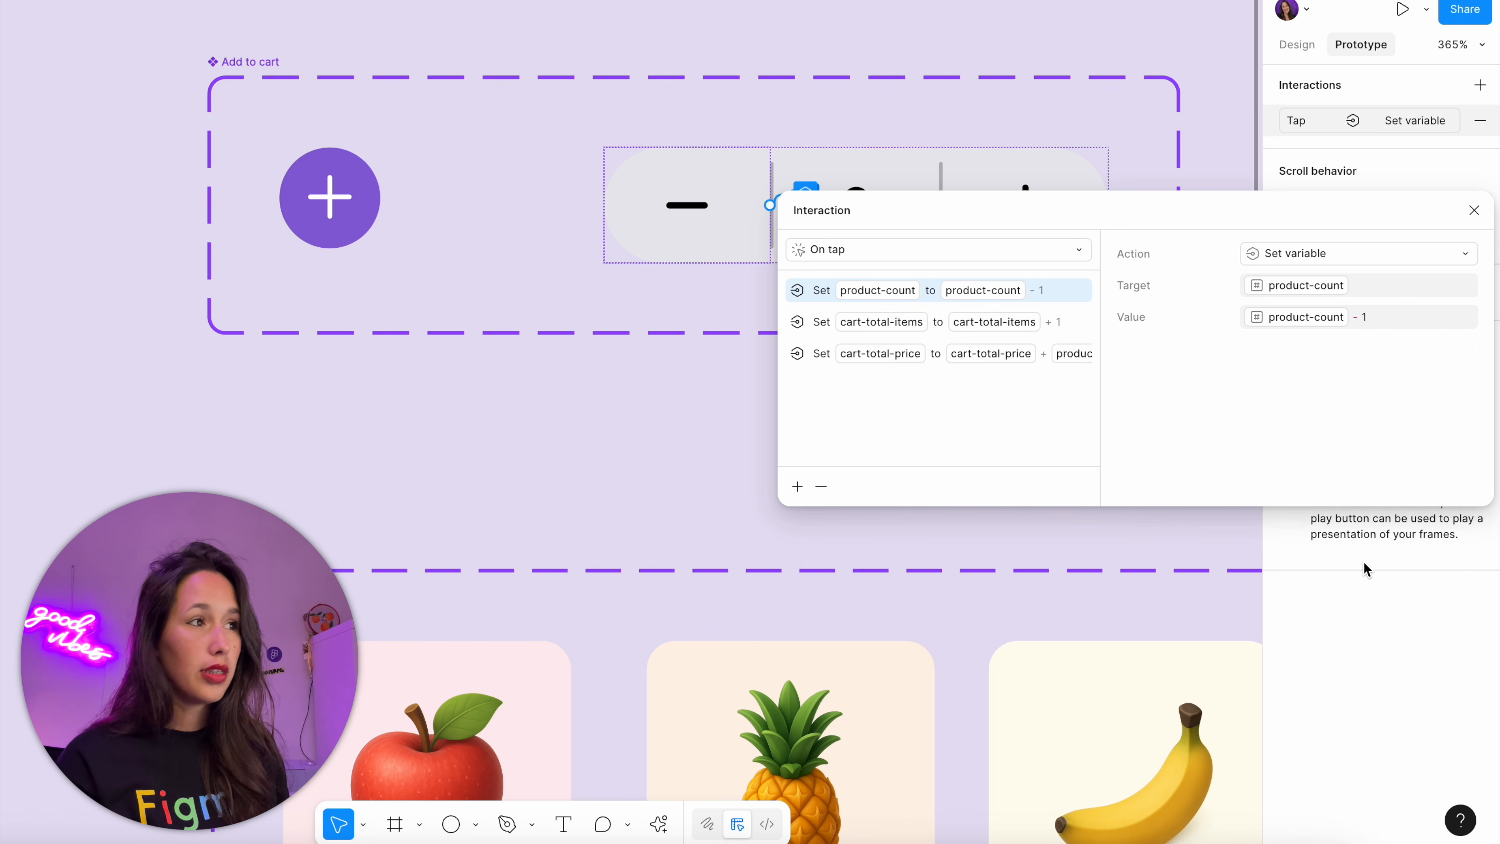
Set the cart-total-items action's value to cart-total-items - 1
{"action": "left_click", "coordinate": [874, 322]}
{"action": "left_click", "coordinate": [1392, 317]}
{"action": "key", "text": "BackSpace"}
{"action": "key", "text": "BackSpace"}
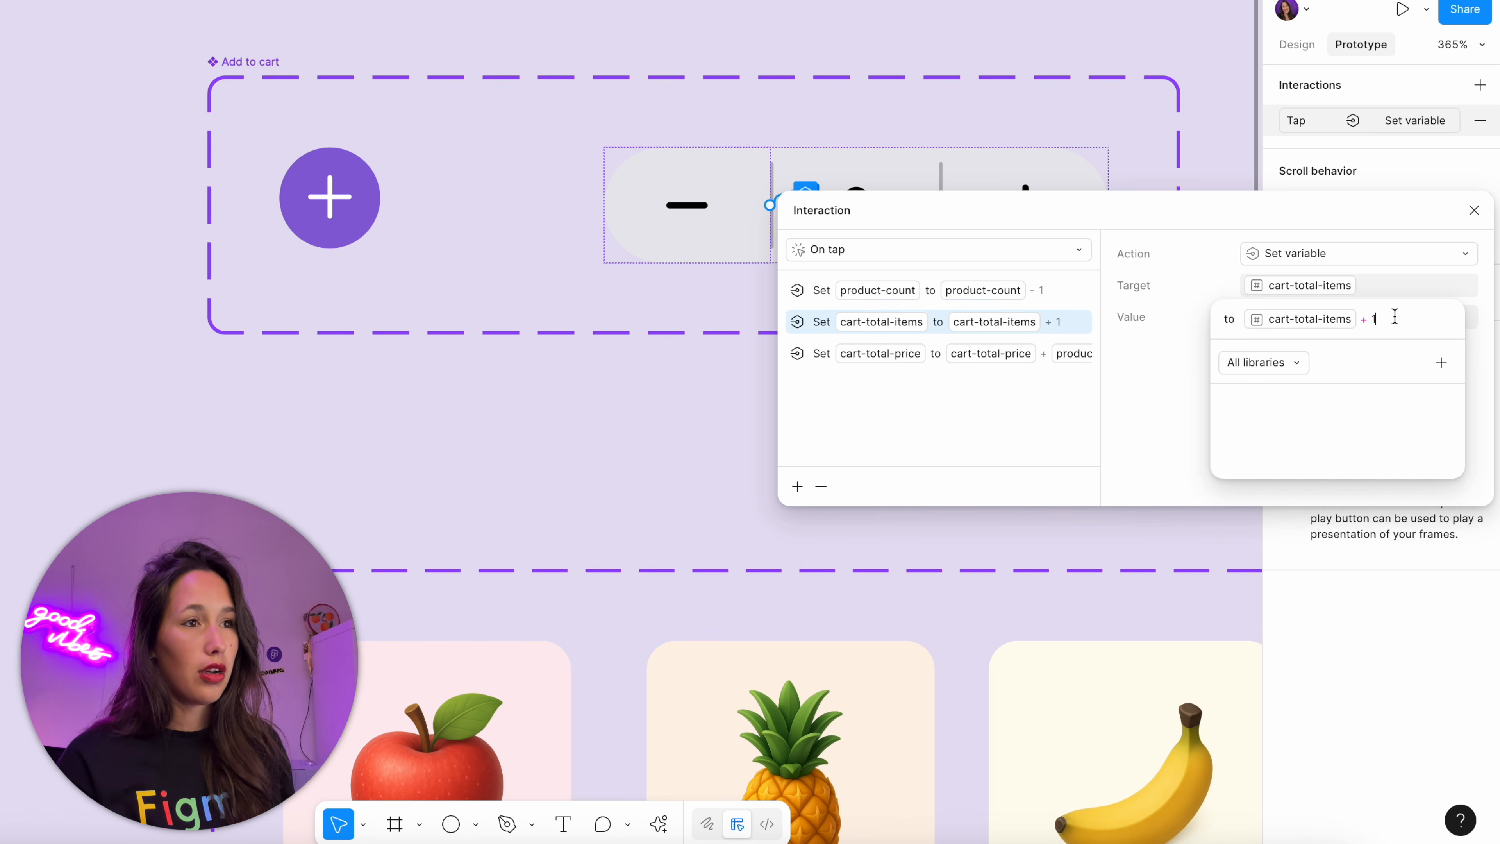
{"action": "type", "text": "-1"}
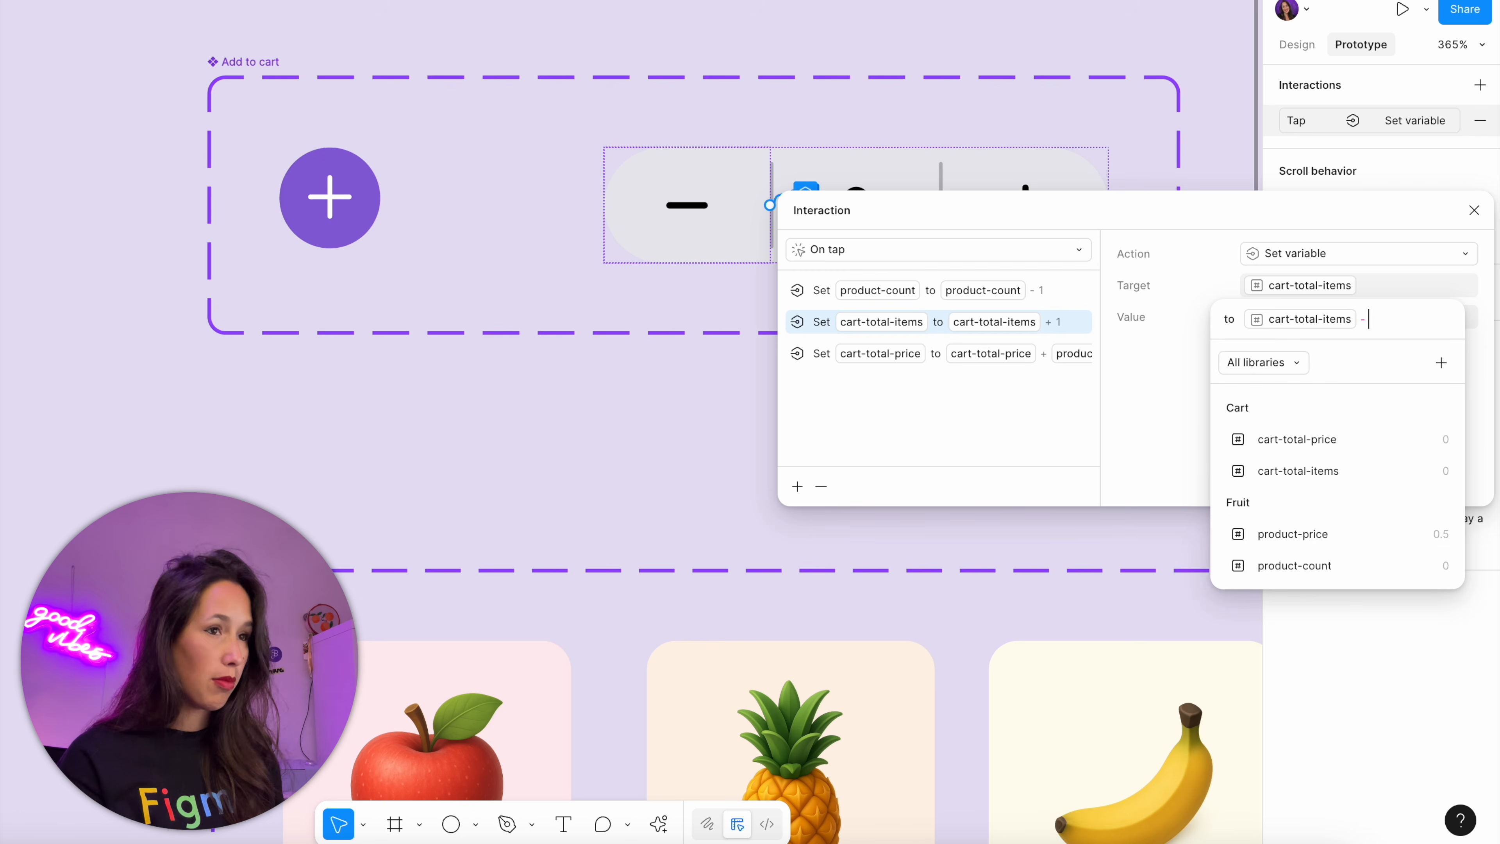
{"action": "key", "text": "Return"}
Set the cart-total-price action's value to cart-total-price - product-price and close the interaction
{"action": "left_click", "coordinate": [1056, 362]}
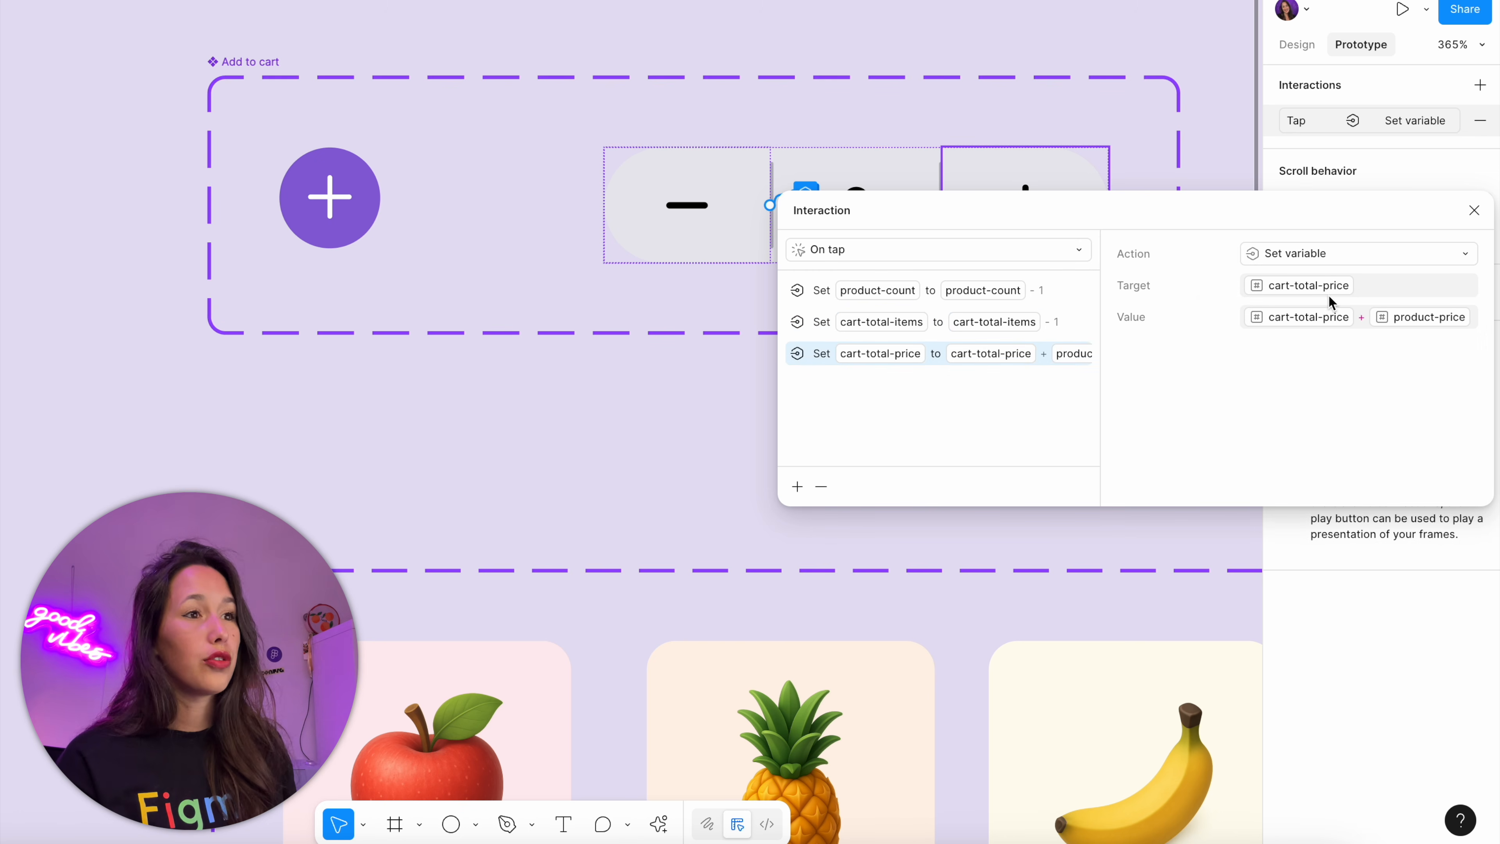
{"action": "left_click", "coordinate": [1243, 331]}
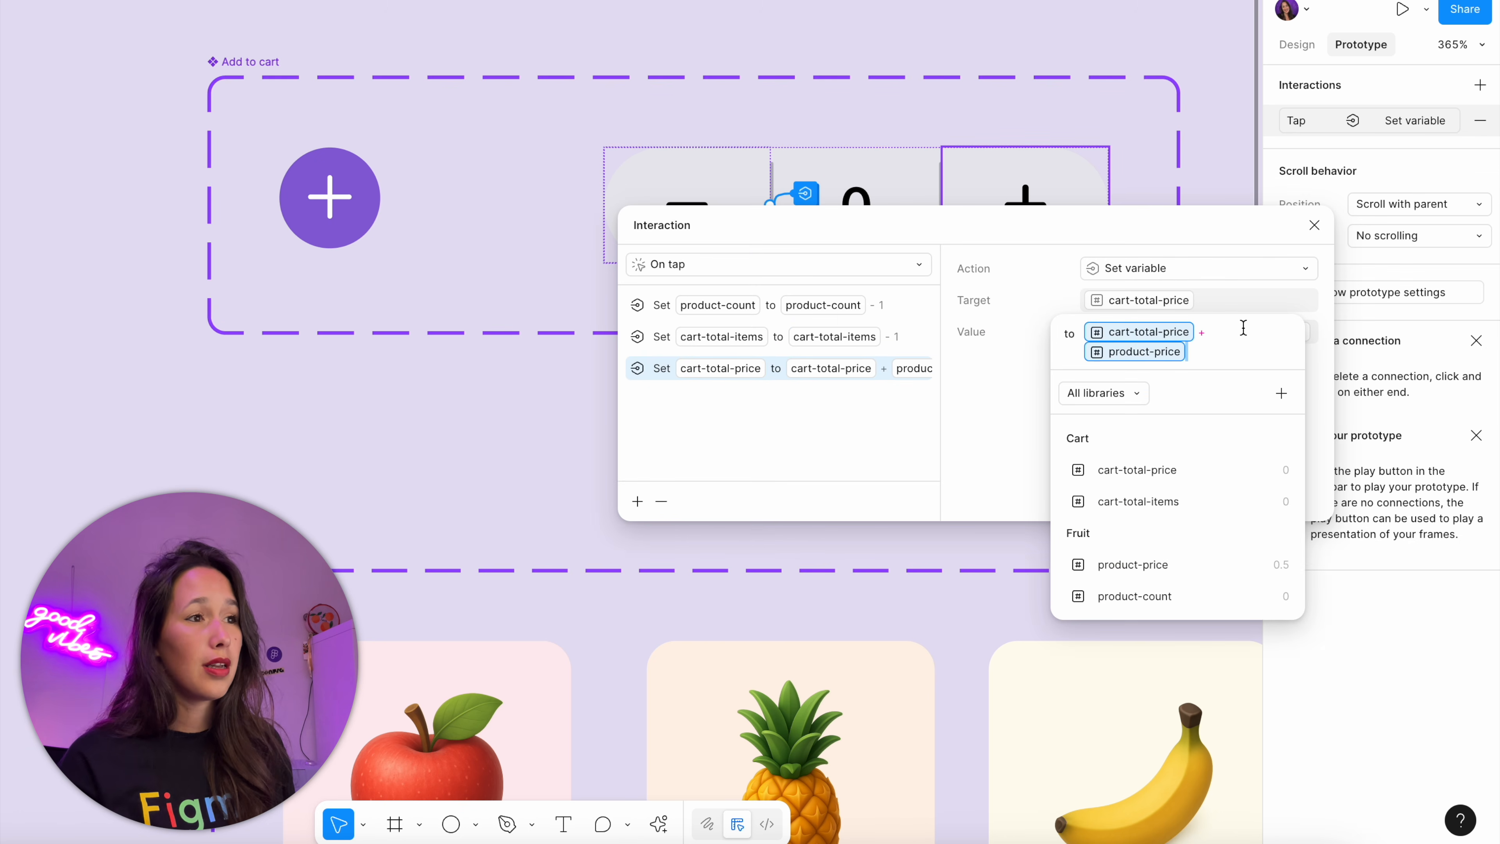
{"action": "left_click", "coordinate": [1243, 328]}
{"action": "key", "text": "BackSpace"}
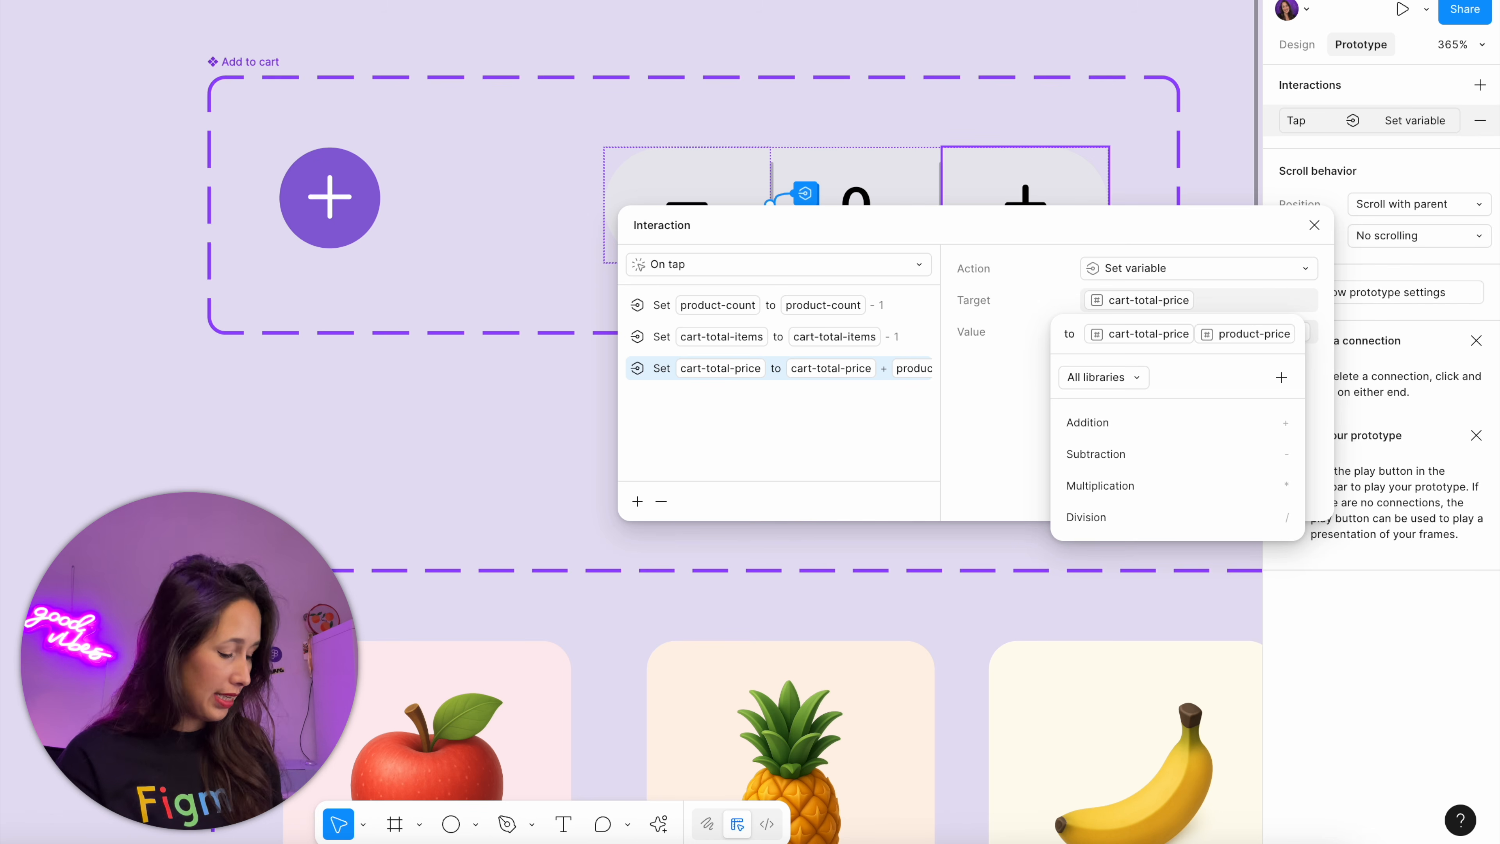
{"action": "type", "text": "-"}
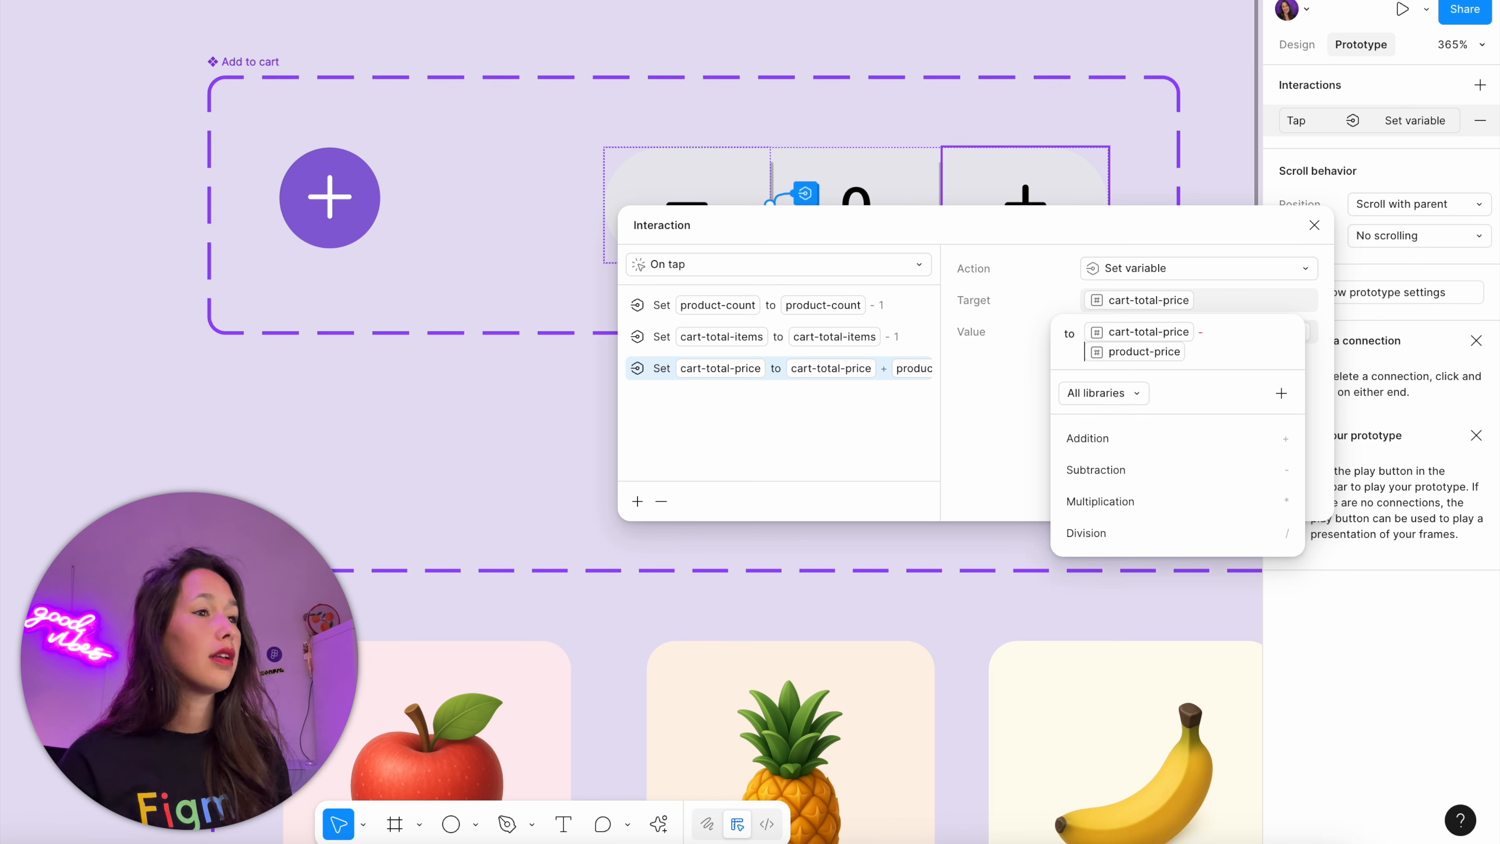
{"action": "left_click", "coordinate": [1312, 225]}
{"action": "left_click", "coordinate": [1312, 225]}
Preview the Store flow, add one apple and one banana, and open the cart
{"action": "scroll", "coordinate": [1199, 189], "scroll_direction": "down", "scroll_amount": 5}
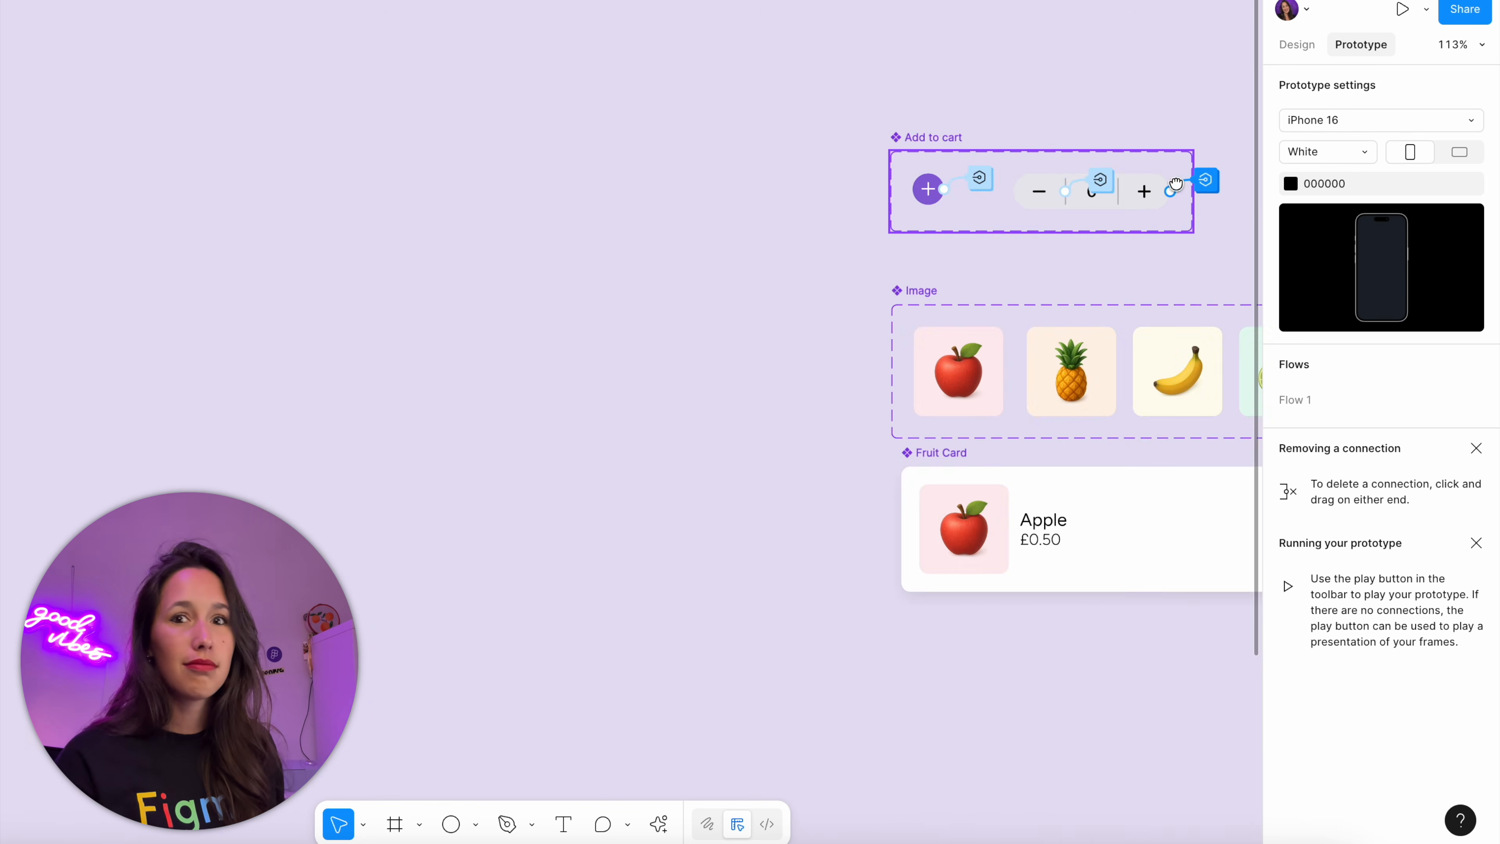
{"action": "left_click_drag", "start_coordinate": [1175, 183], "coordinate": [604, 136]}
{"action": "left_click_drag", "start_coordinate": [731, 121], "coordinate": [515, 50]}
{"action": "scroll", "coordinate": [529, 62], "scroll_direction": "down", "scroll_amount": 3}
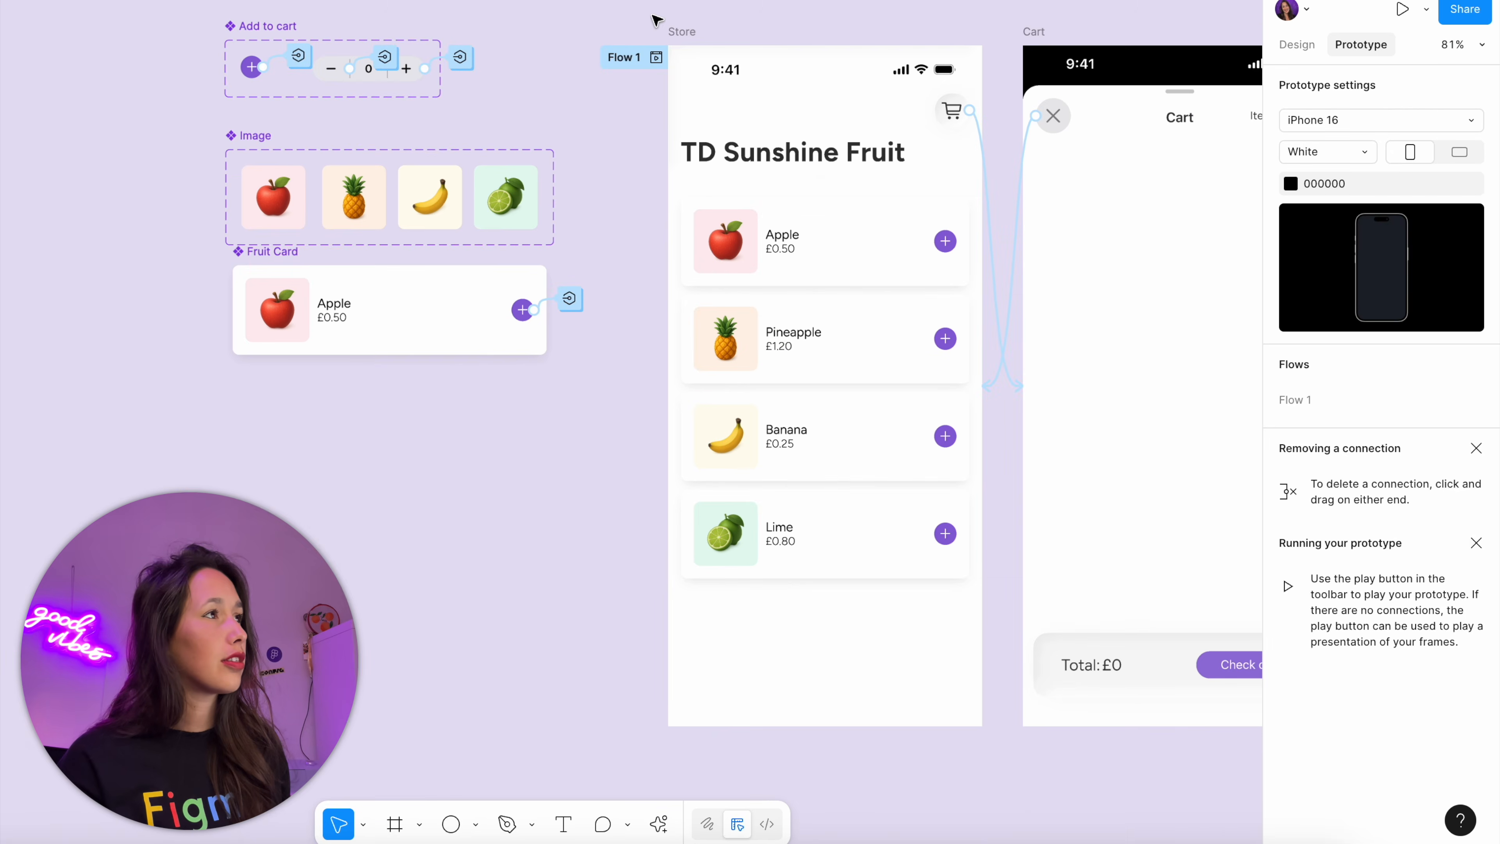
{"action": "left_click", "coordinate": [679, 31]}
{"action": "key", "text": "shift+space"}
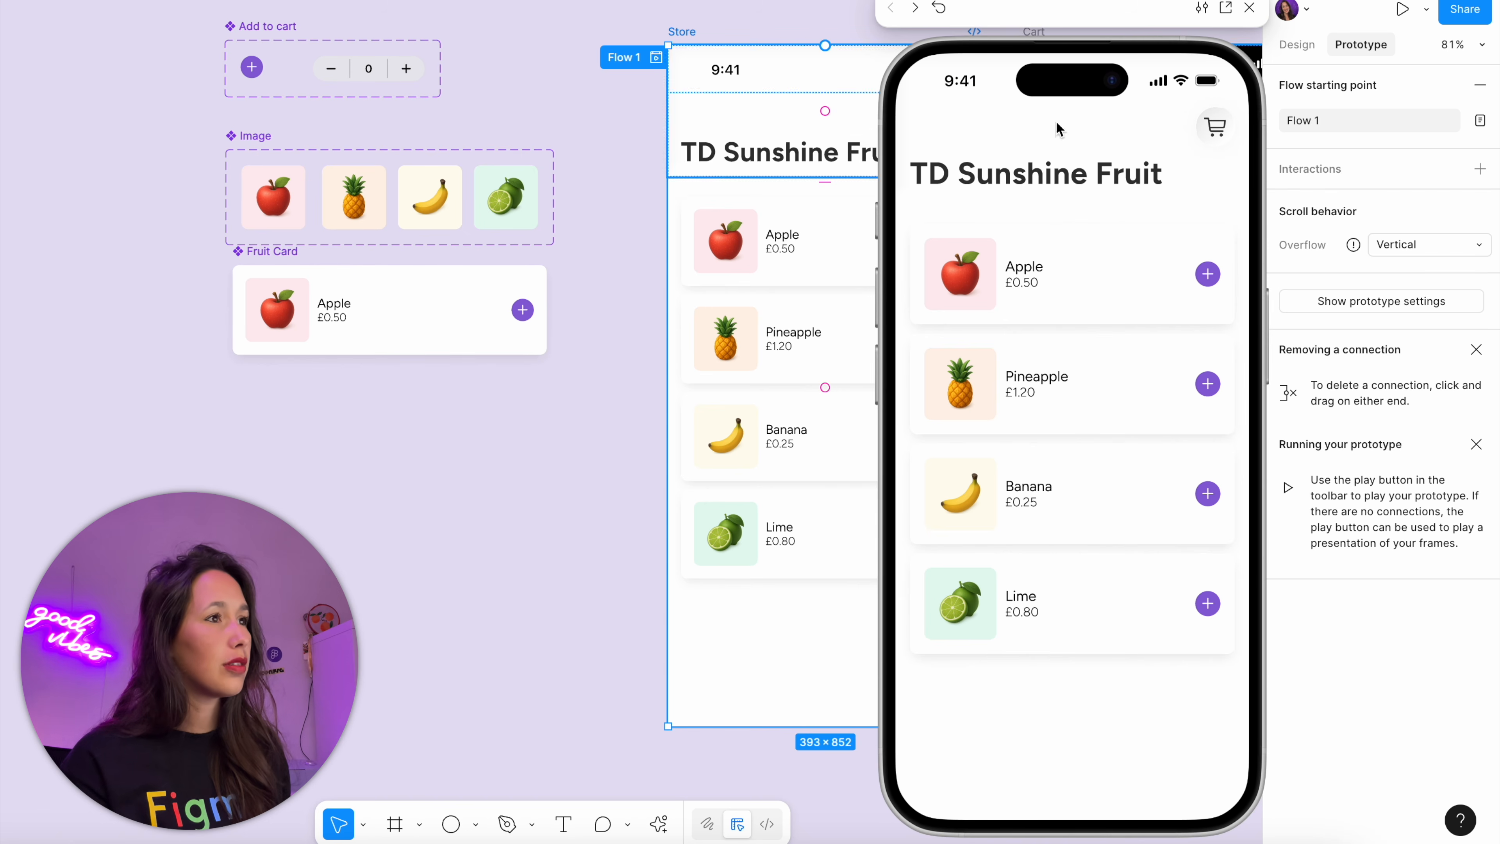
{"action": "left_click", "coordinate": [1205, 276]}
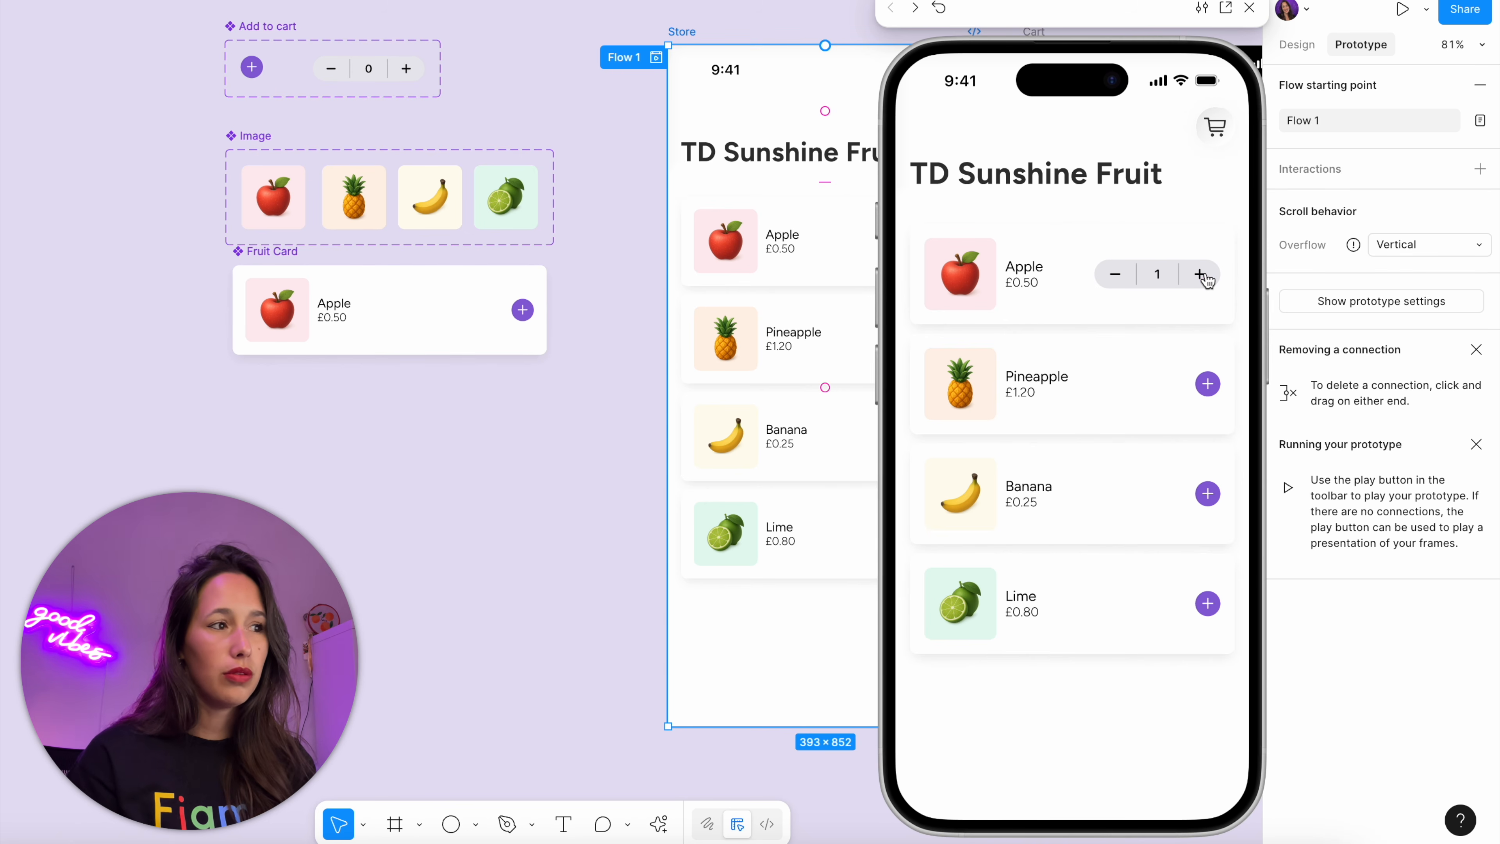
{"action": "left_click", "coordinate": [1208, 499]}
{"action": "left_click", "coordinate": [1216, 138]}
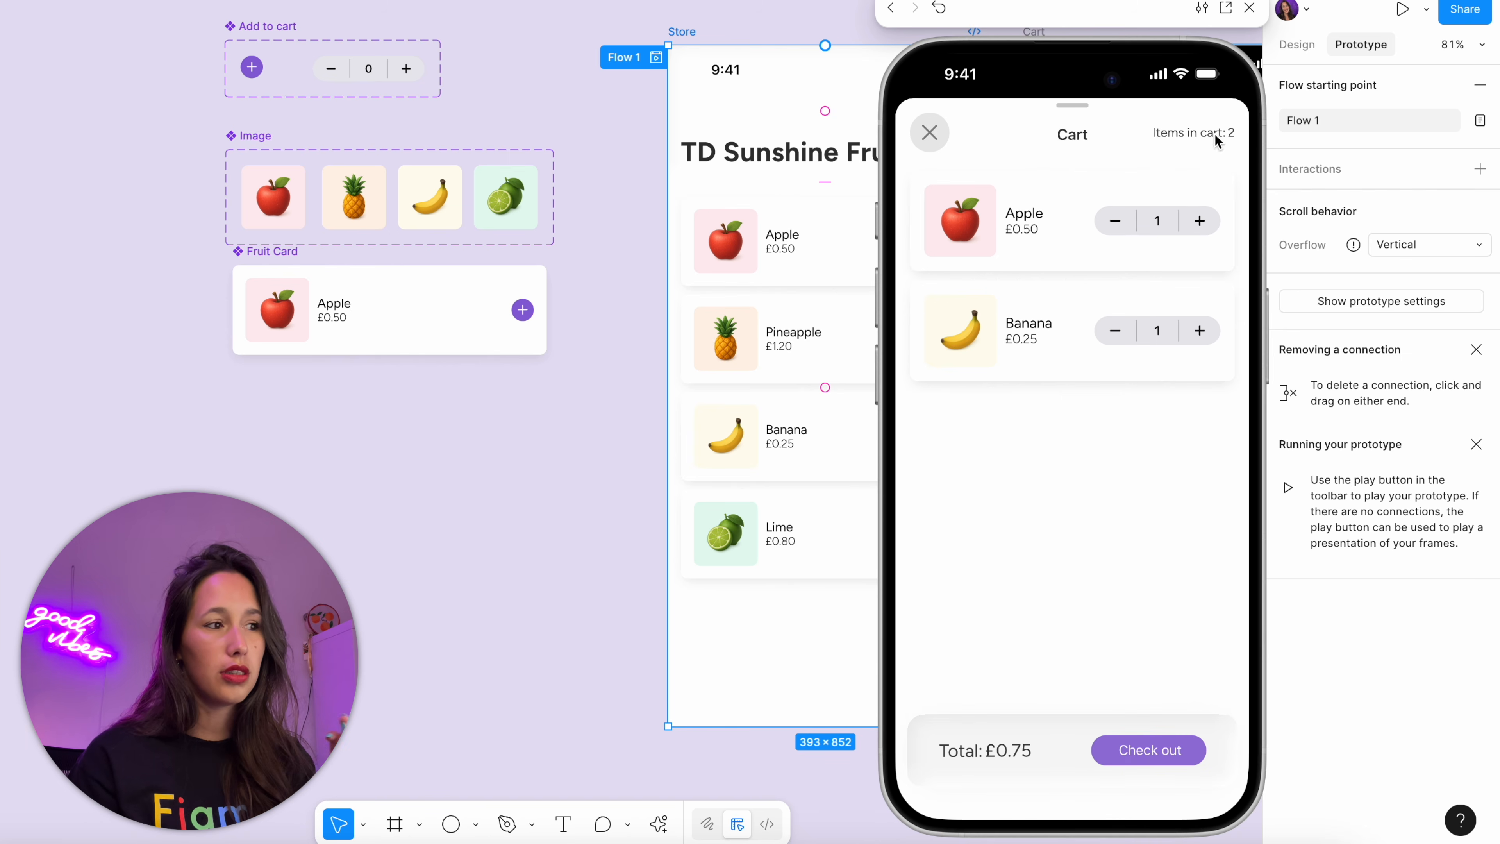
Raise the previewed apple and banana quantities to 2 each, and reduce both to 1 to test the minus button
{"action": "left_click", "coordinate": [1199, 221]}
{"action": "left_click", "coordinate": [1199, 333]}
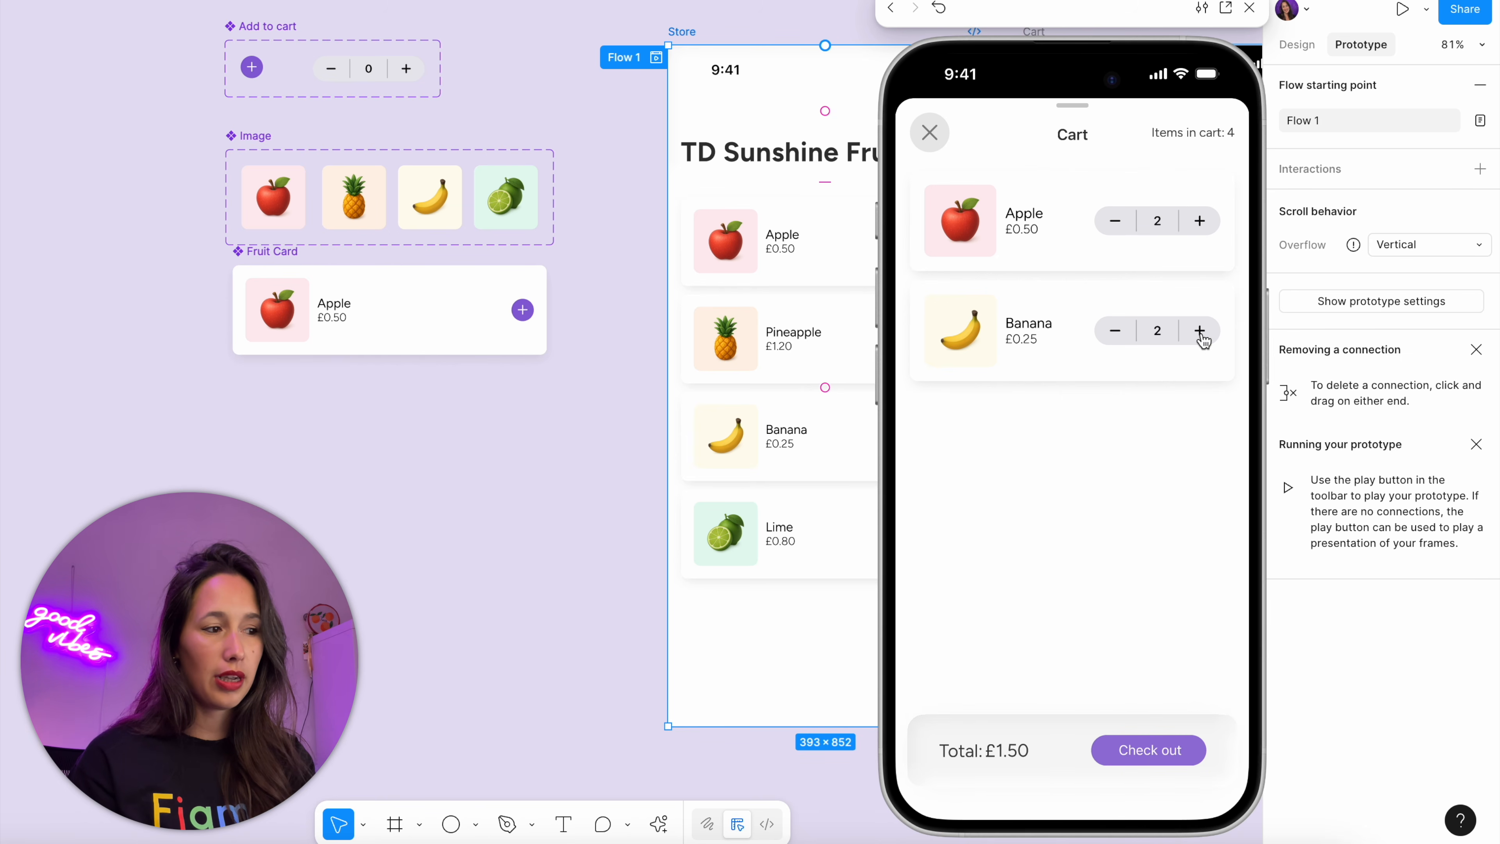
{"action": "left_click", "coordinate": [1116, 334]}
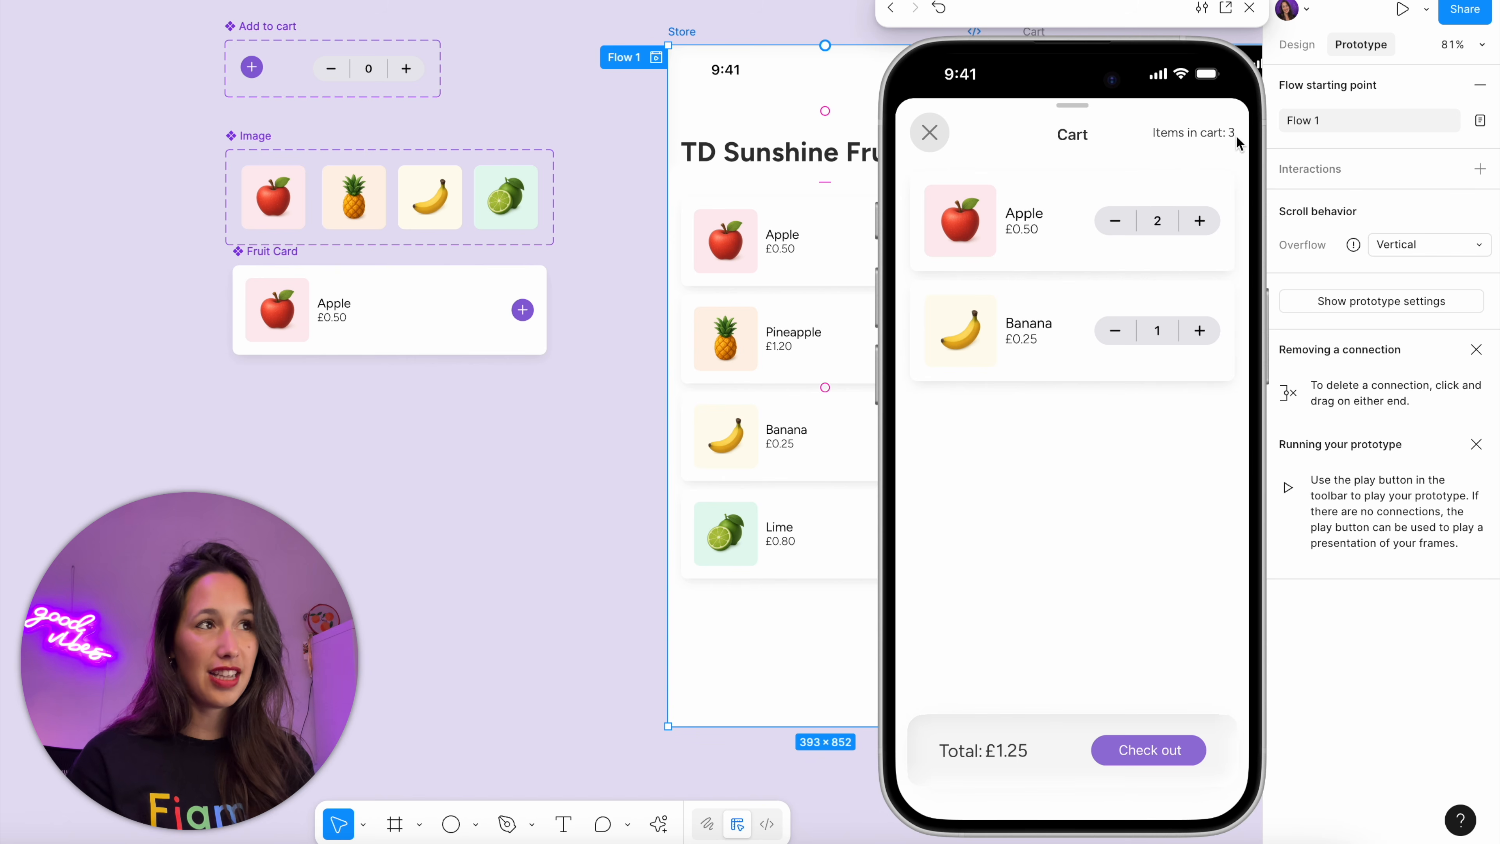
{"action": "left_click", "coordinate": [1115, 220]}
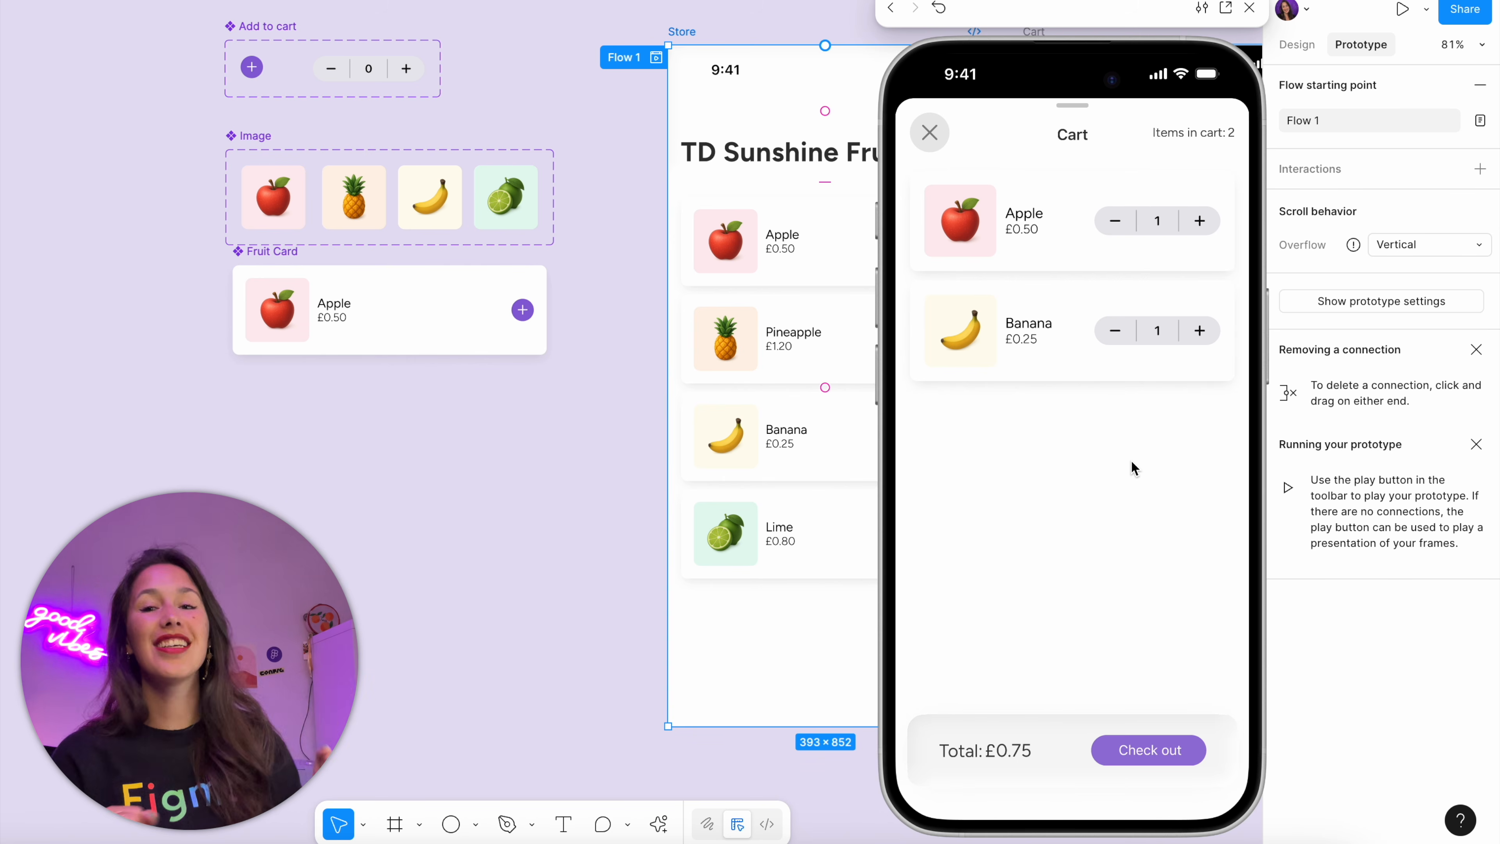
Test the minus button below zero by reducing the previewed bananas to -8 and apples to -4
{"action": "left_click", "coordinate": [1115, 331]}
{"action": "left_click", "coordinate": [1116, 331]}
{"action": "left_click", "coordinate": [1116, 331]}
{"action": "left_click", "coordinate": [1115, 331]}
{"action": "left_click", "coordinate": [1116, 331]}
{"action": "left_click", "coordinate": [1116, 331]}
{"action": "left_click", "coordinate": [1115, 331]}
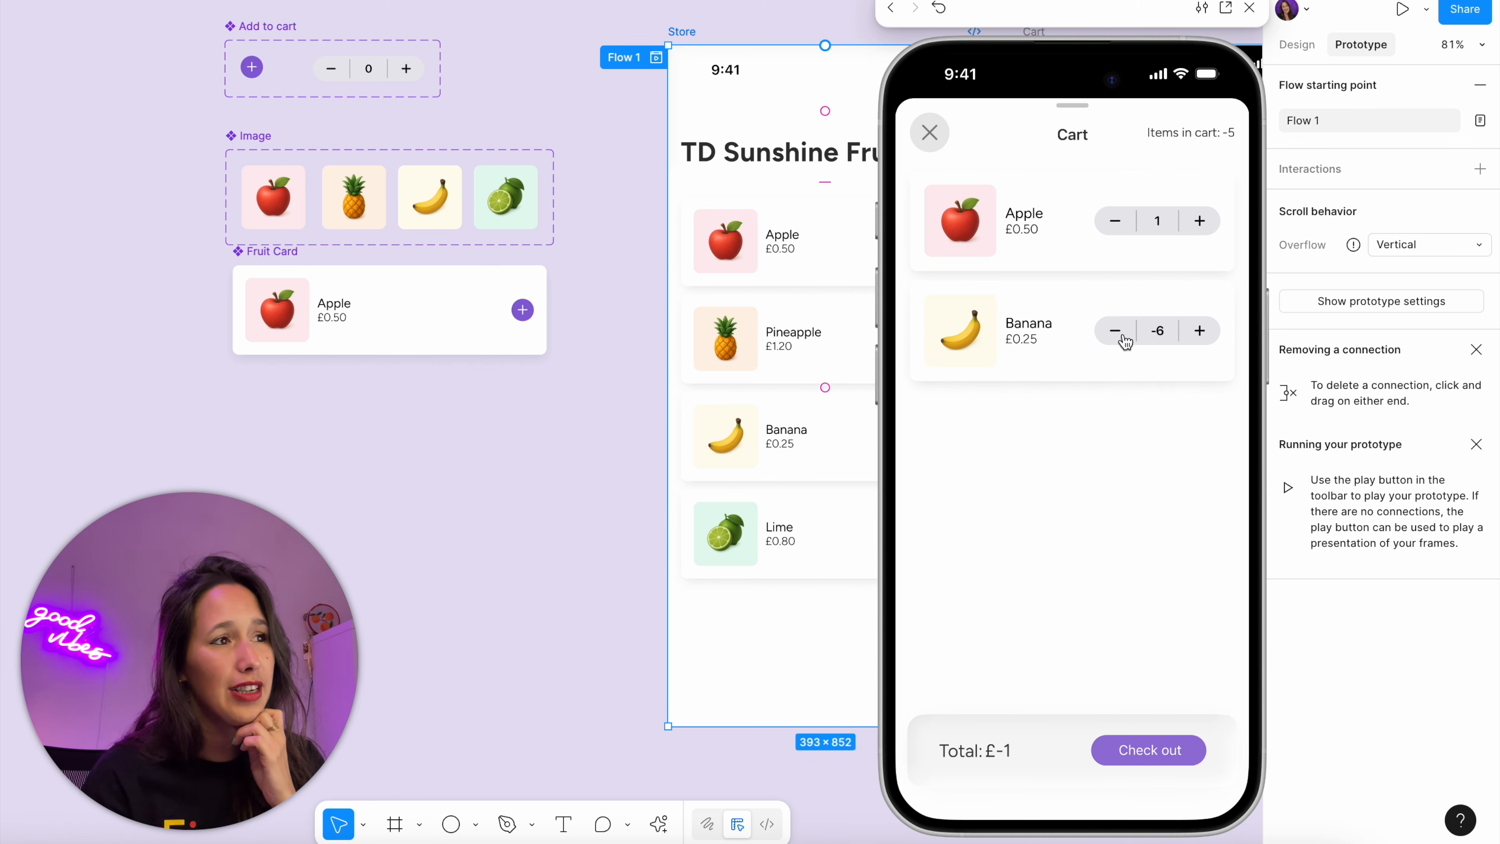
{"action": "left_click", "coordinate": [1124, 340]}
{"action": "left_click", "coordinate": [1124, 340]}
{"action": "left_click", "coordinate": [1116, 230]}
{"action": "left_click", "coordinate": [1115, 230]}
{"action": "left_click", "coordinate": [1116, 230]}
{"action": "left_click", "coordinate": [1115, 230]}
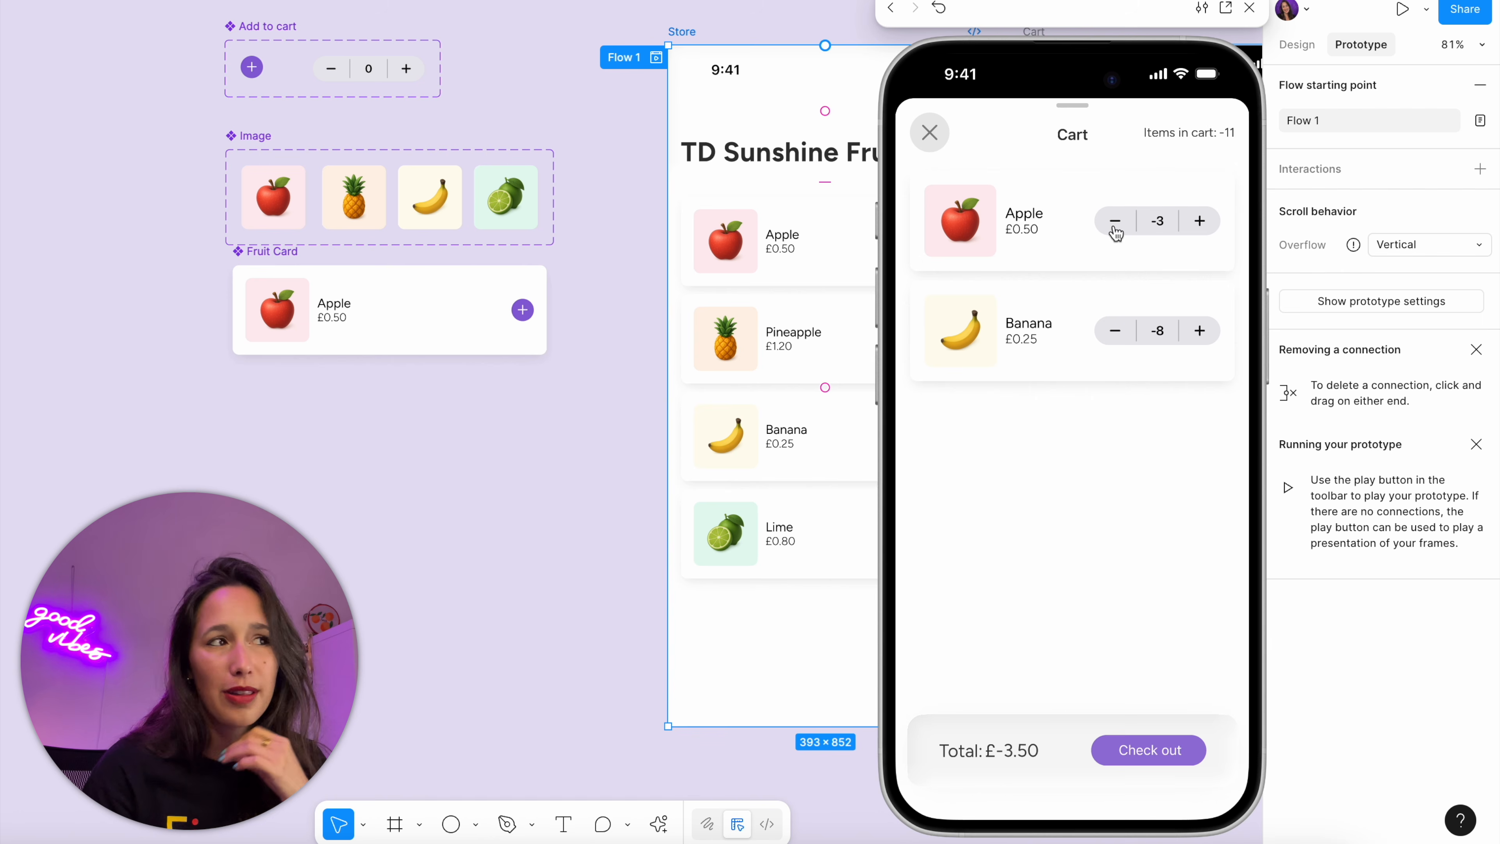
{"action": "left_click", "coordinate": [1115, 231]}
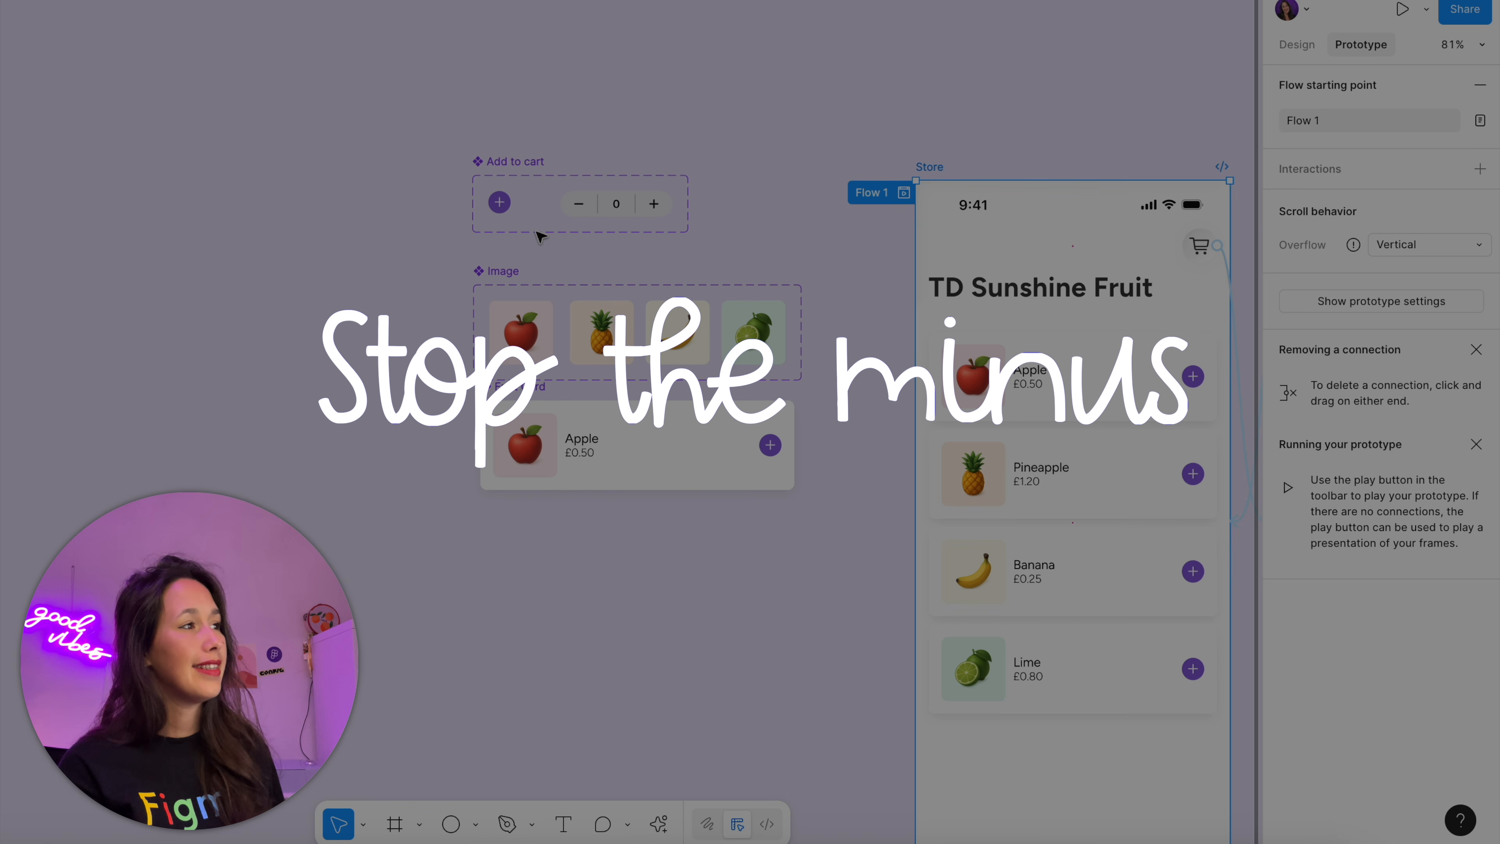
Add a Conditional action to the On tap interaction of the Add to cart component's minus button
{"action": "left_click", "coordinate": [576, 214]}
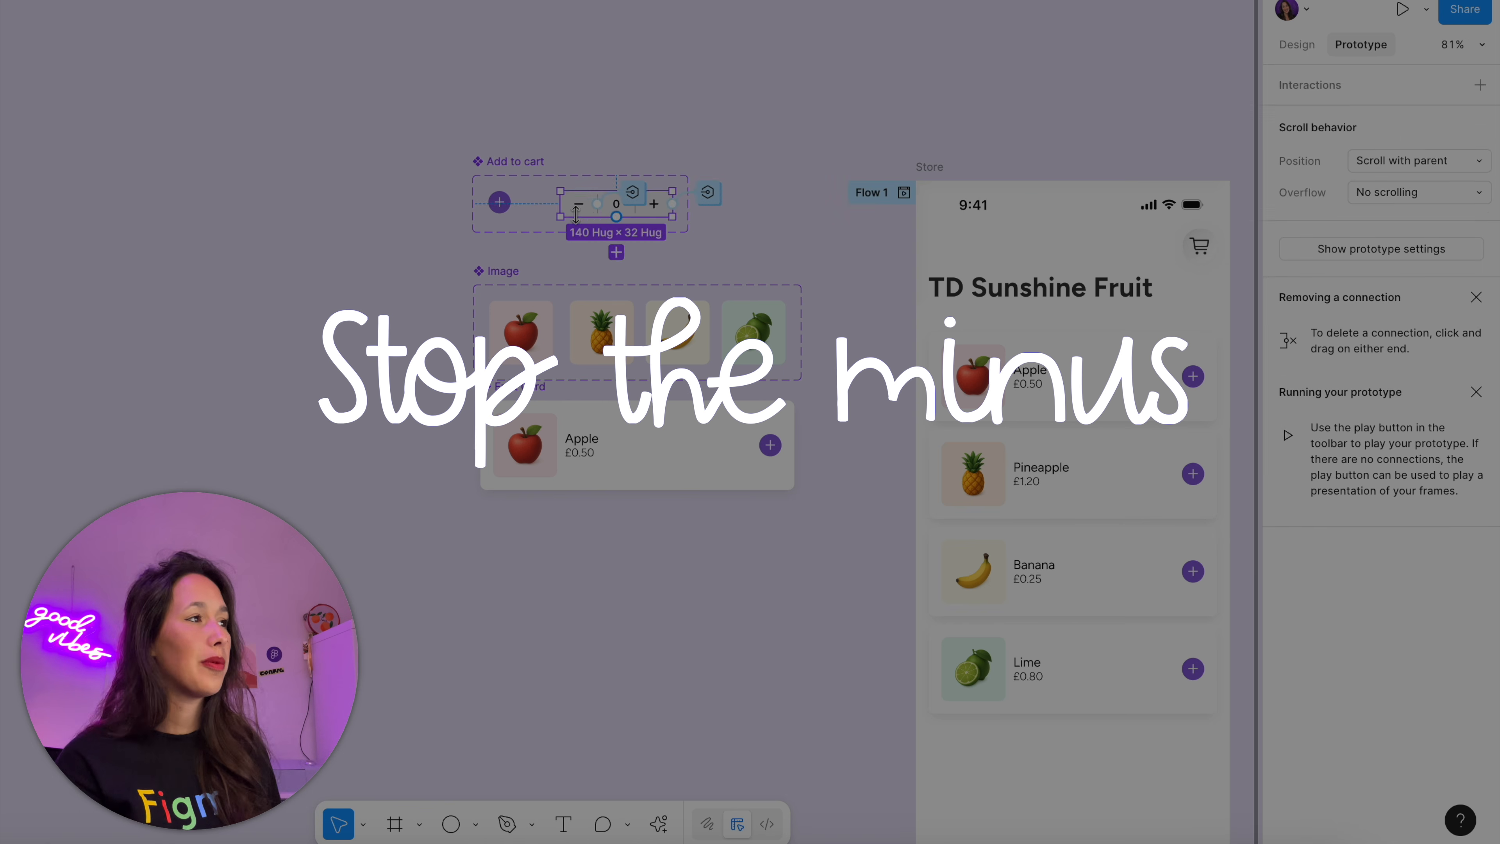
{"action": "left_click", "coordinate": [578, 217]}
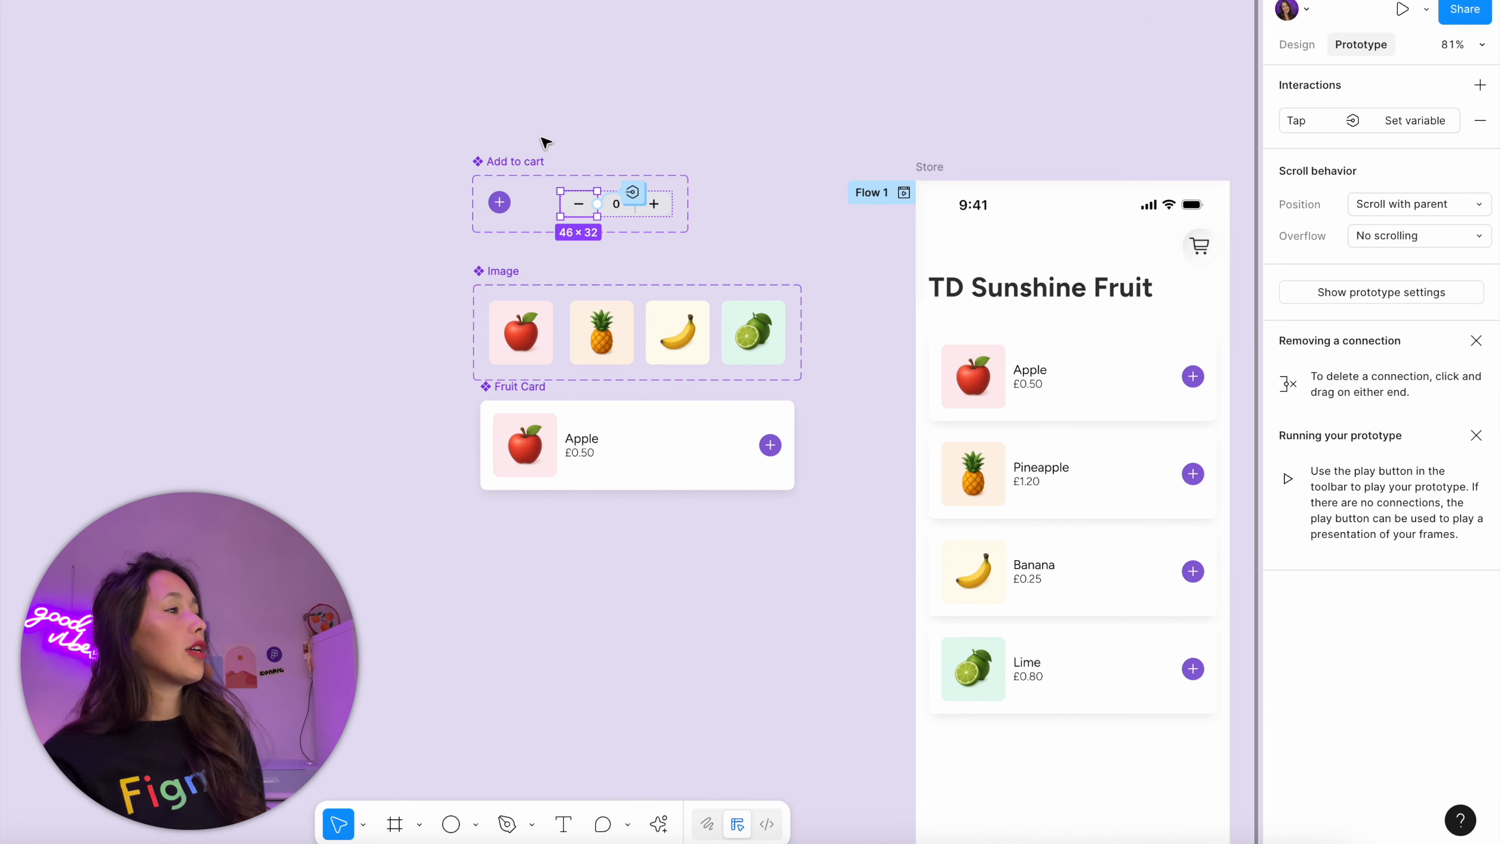
{"action": "scroll", "coordinate": [546, 141], "scroll_direction": "up", "scroll_amount": 5}
{"action": "left_click_drag", "start_coordinate": [607, 226], "coordinate": [850, 188]}
{"action": "left_click", "coordinate": [967, 252]}
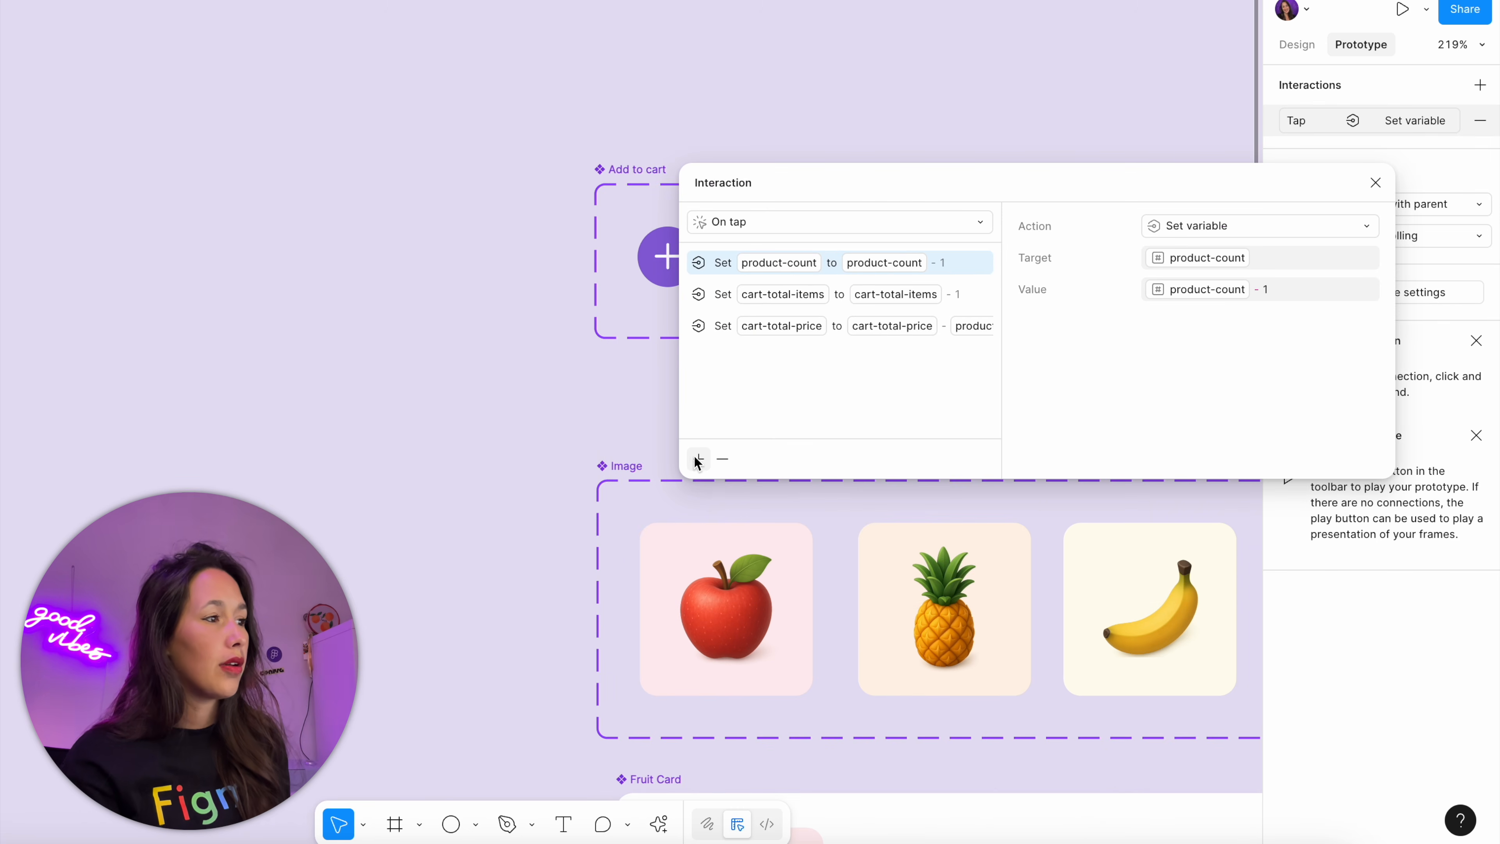
{"action": "left_click", "coordinate": [697, 462]}
{"action": "left_click", "coordinate": [696, 765]}
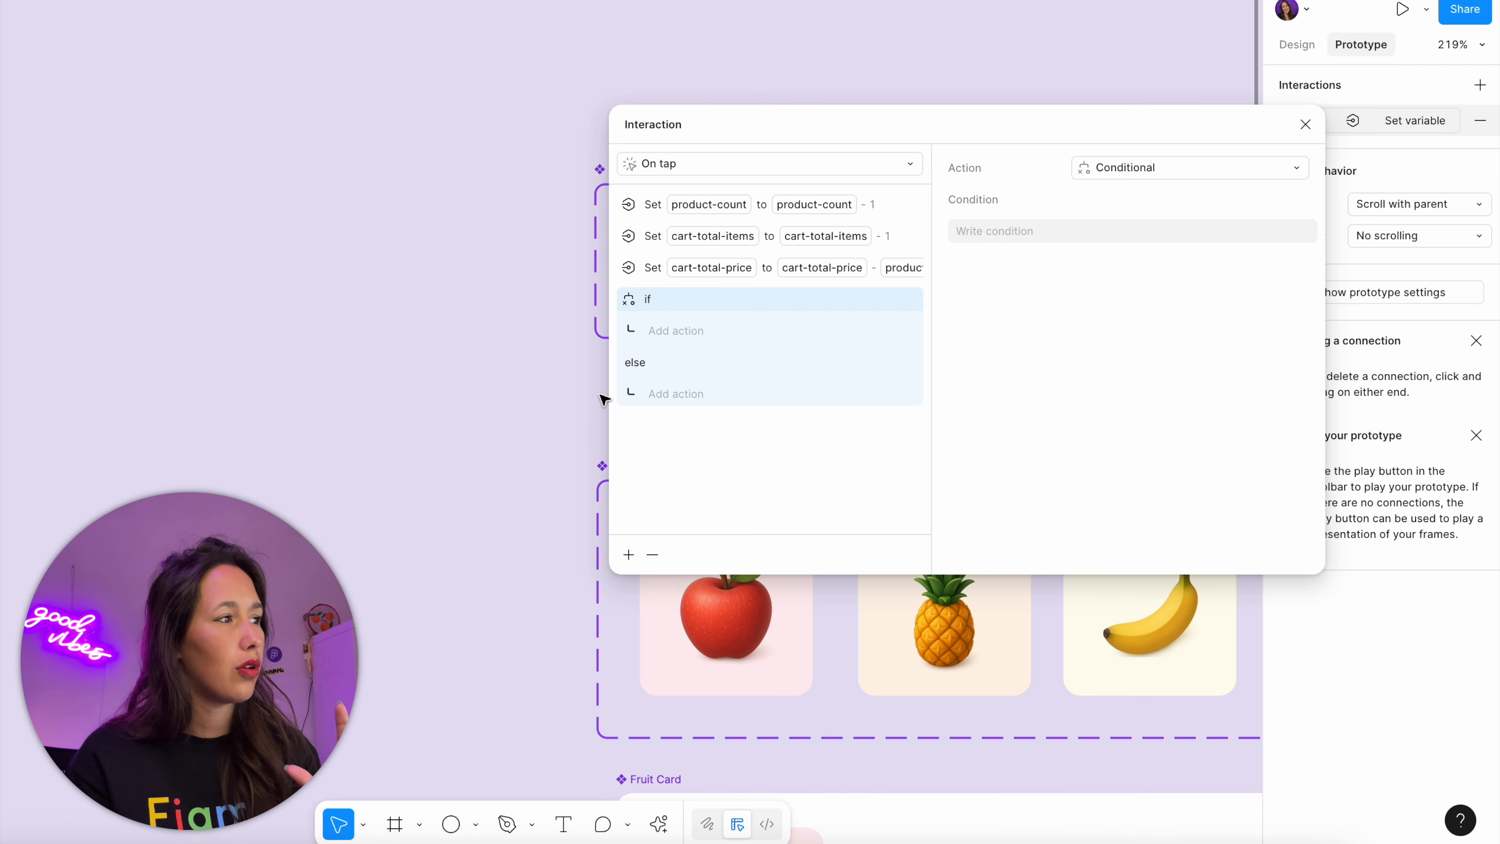
Set the conditional's condition to product-count == 0
{"action": "left_click_drag", "start_coordinate": [831, 131], "coordinate": [897, 354]}
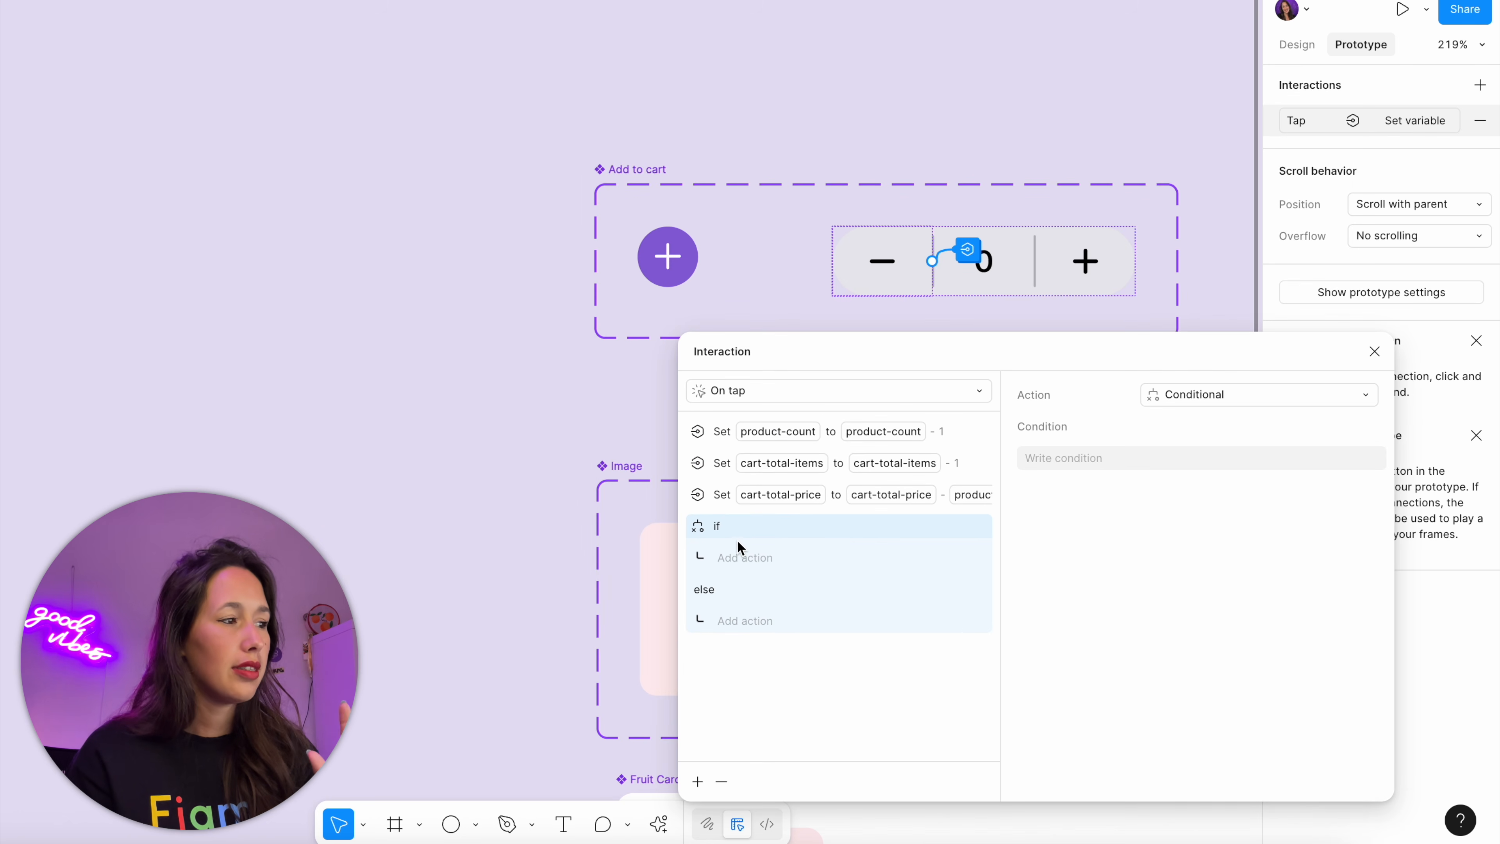
{"action": "left_click", "coordinate": [1107, 458]}
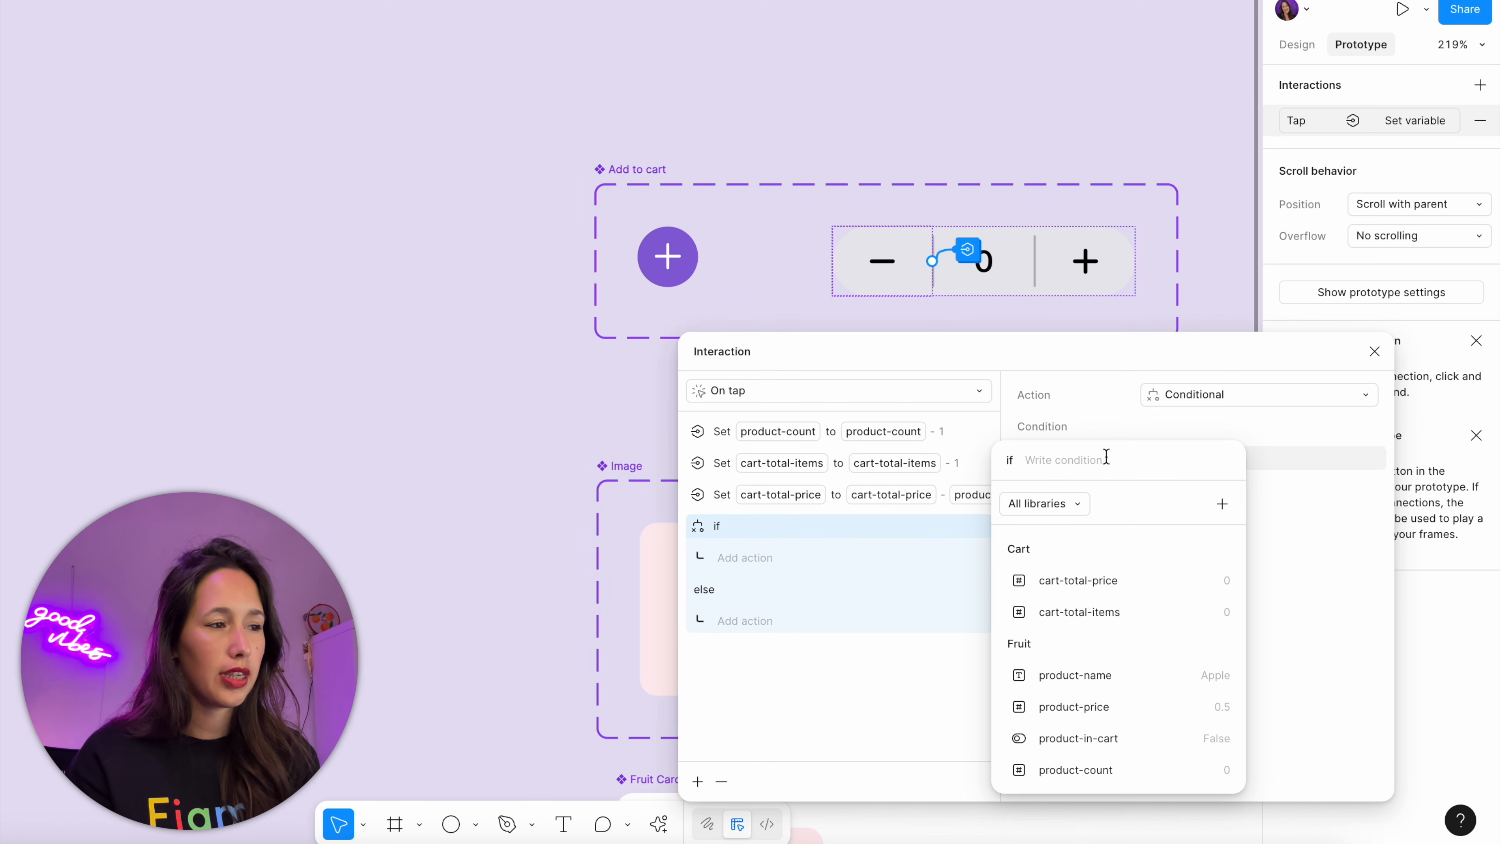
{"action": "left_click", "coordinate": [1119, 771]}
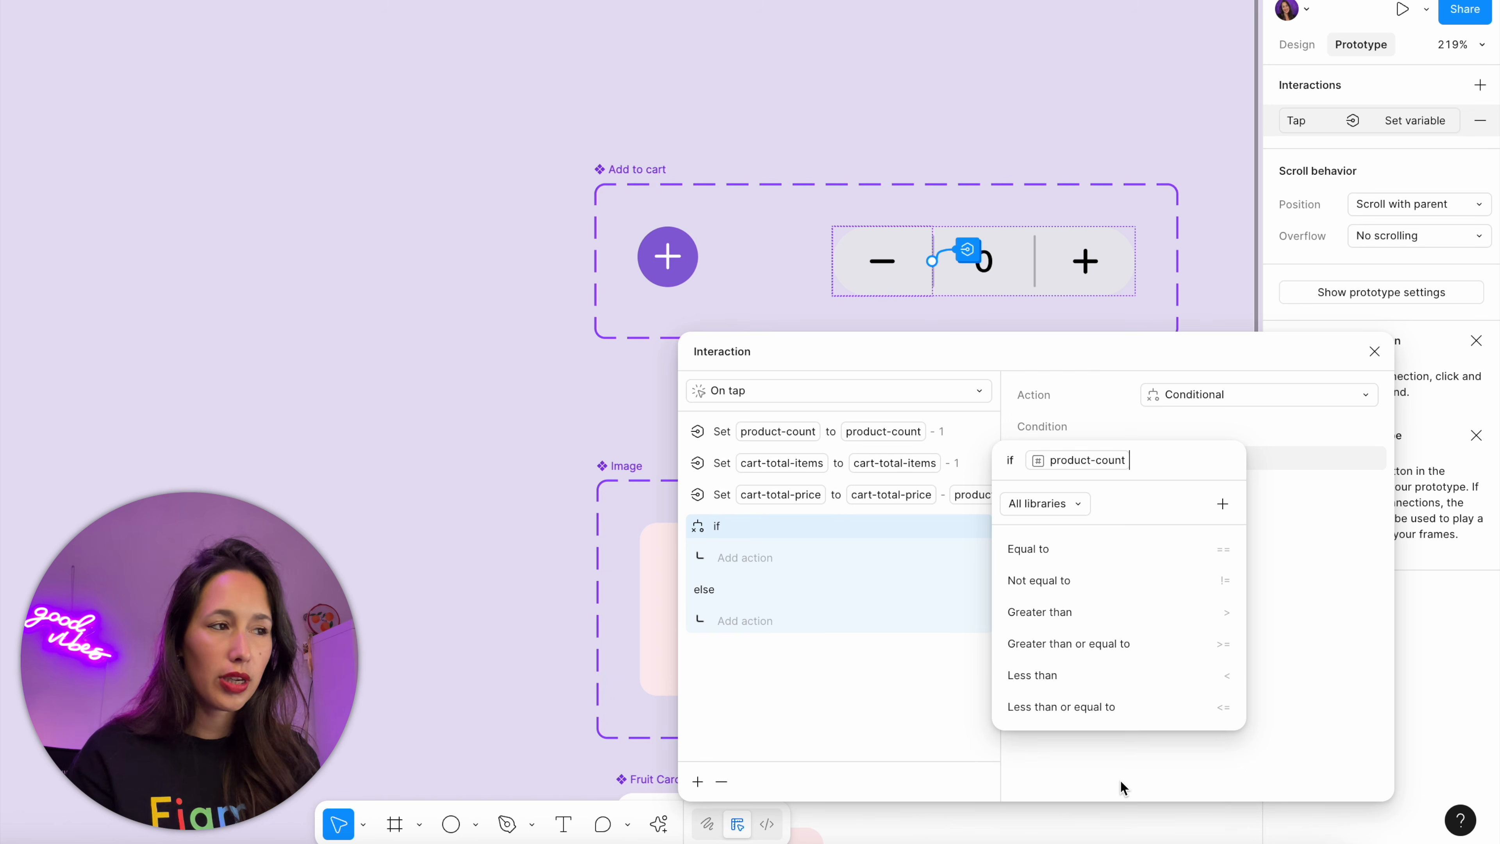
{"action": "left_click", "coordinate": [1115, 561]}
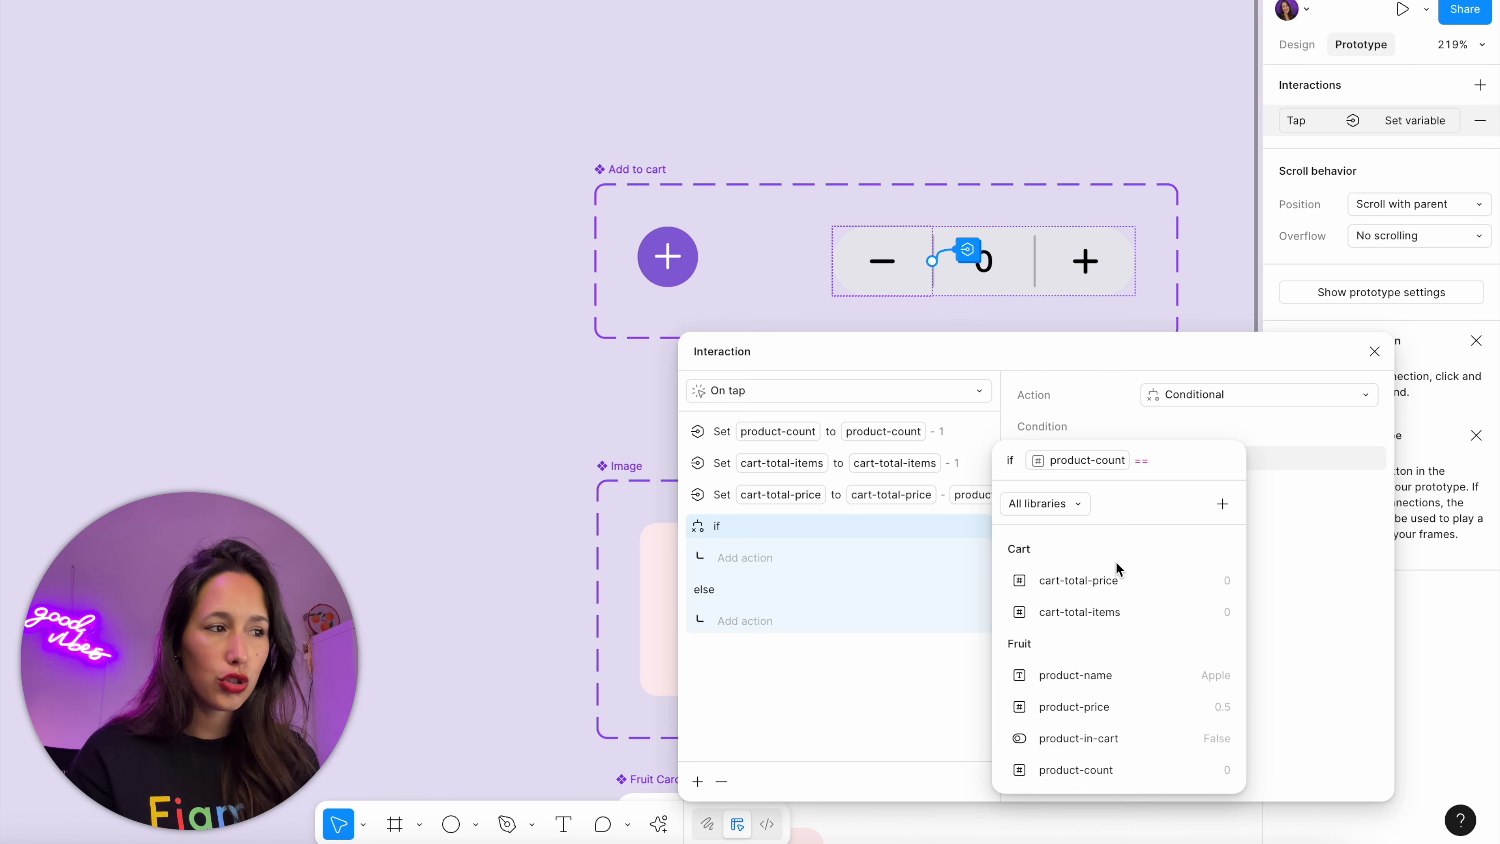
{"action": "type", "text": "0"}
{"action": "key", "text": "Return"}
Add an if-branch action that sets product-in-cart to false, and close the interaction
{"action": "left_click", "coordinate": [743, 557]}
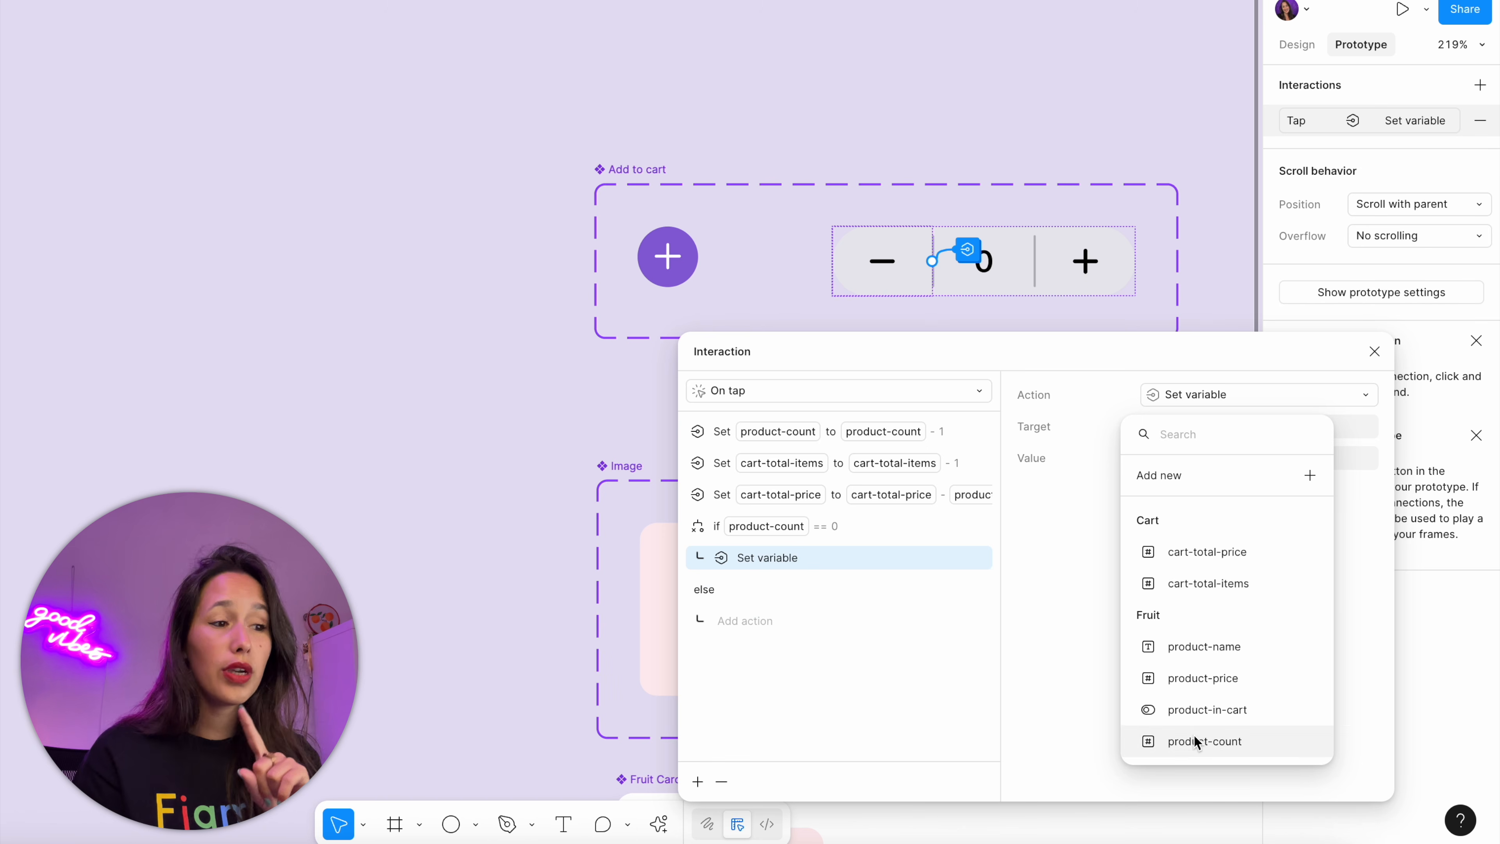
{"action": "left_click", "coordinate": [1233, 706]}
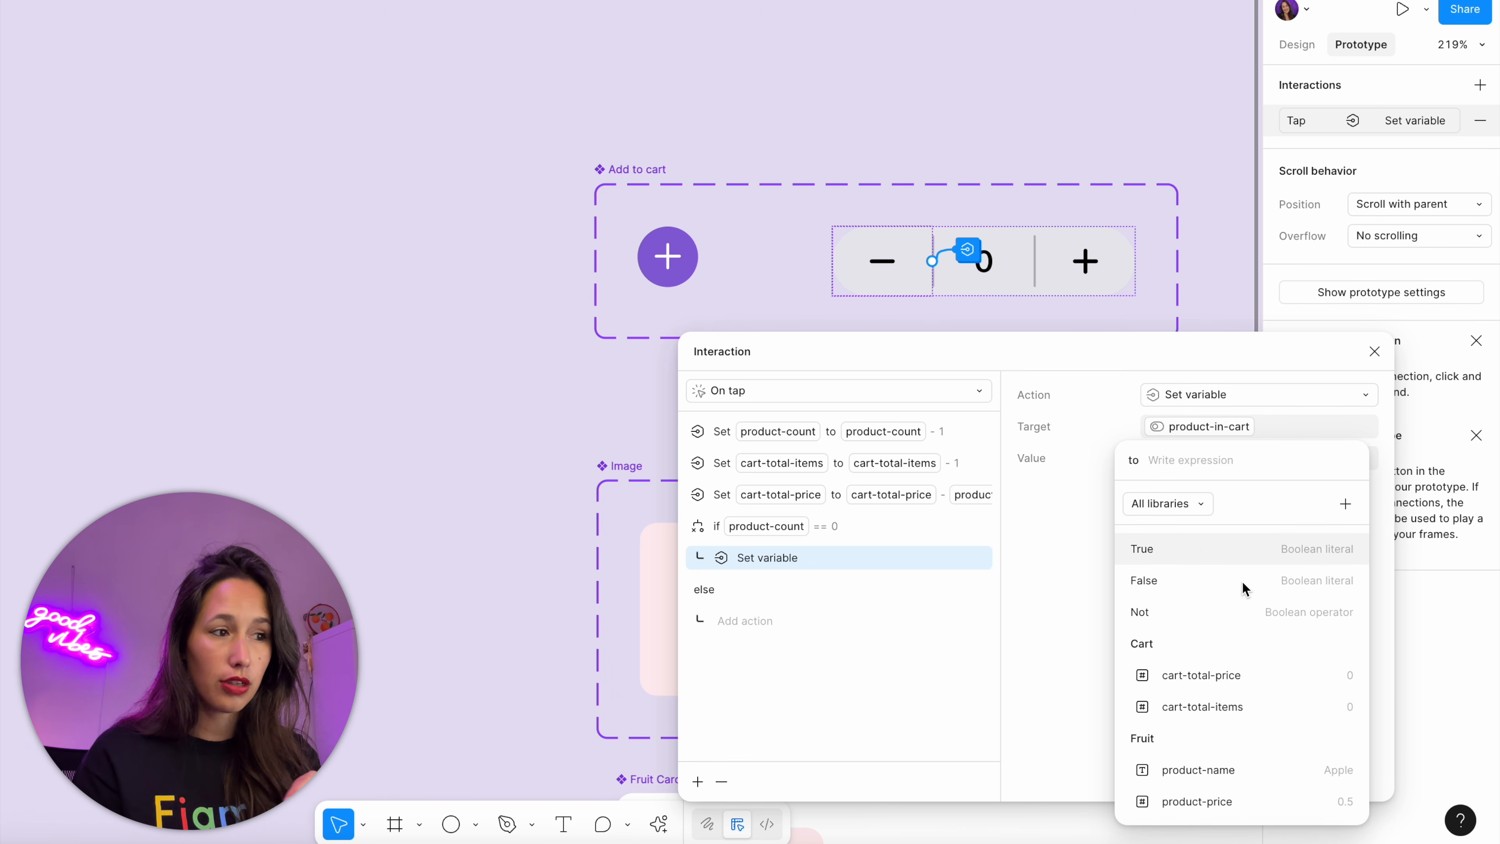
{"action": "left_click", "coordinate": [1196, 570]}
{"action": "left_click", "coordinate": [1043, 638]}
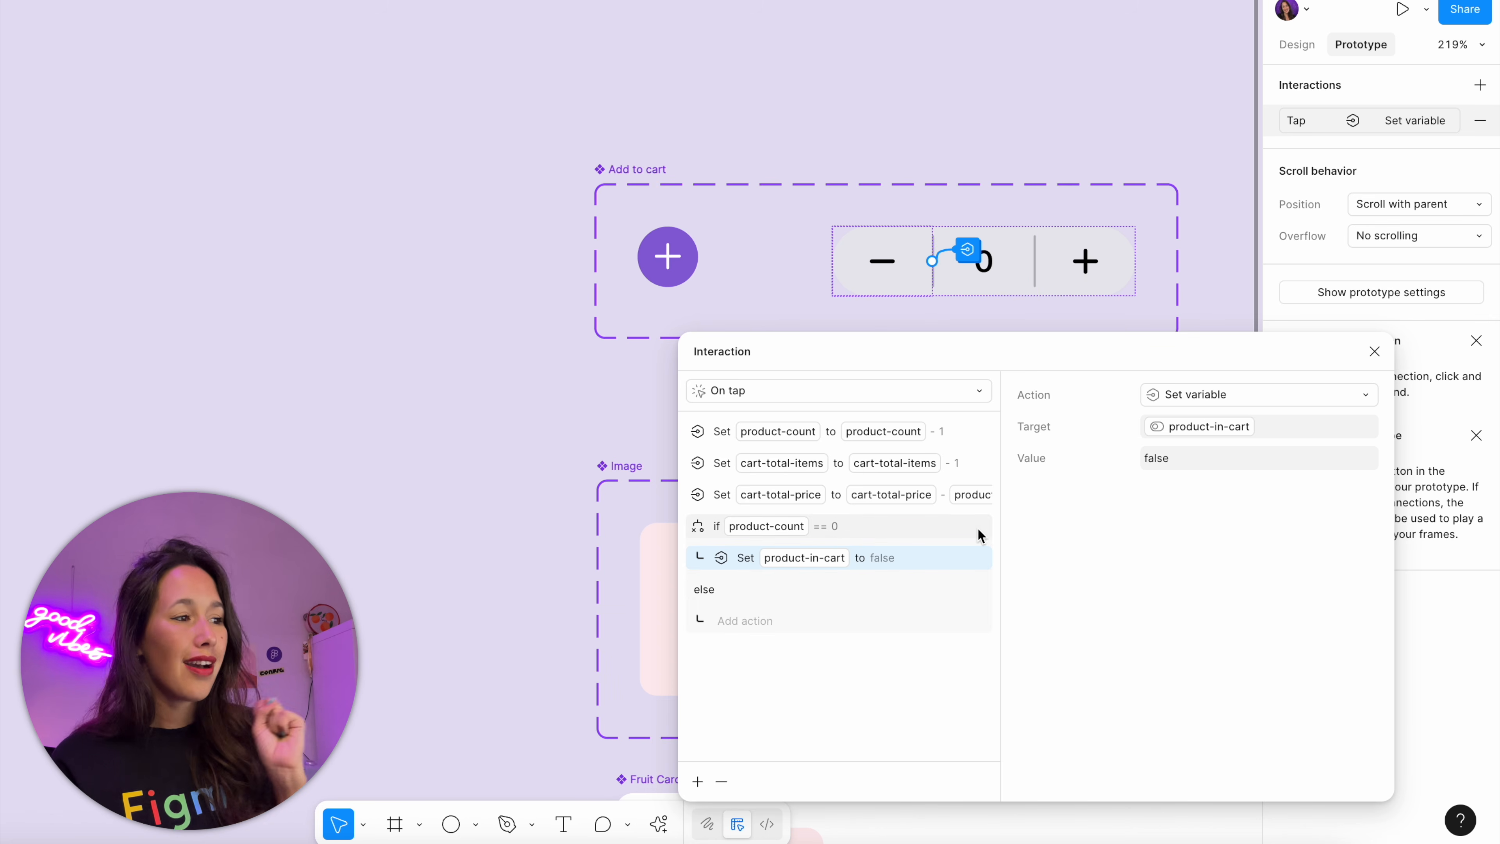
{"action": "left_click_drag", "start_coordinate": [1000, 536], "coordinate": [1133, 537]}
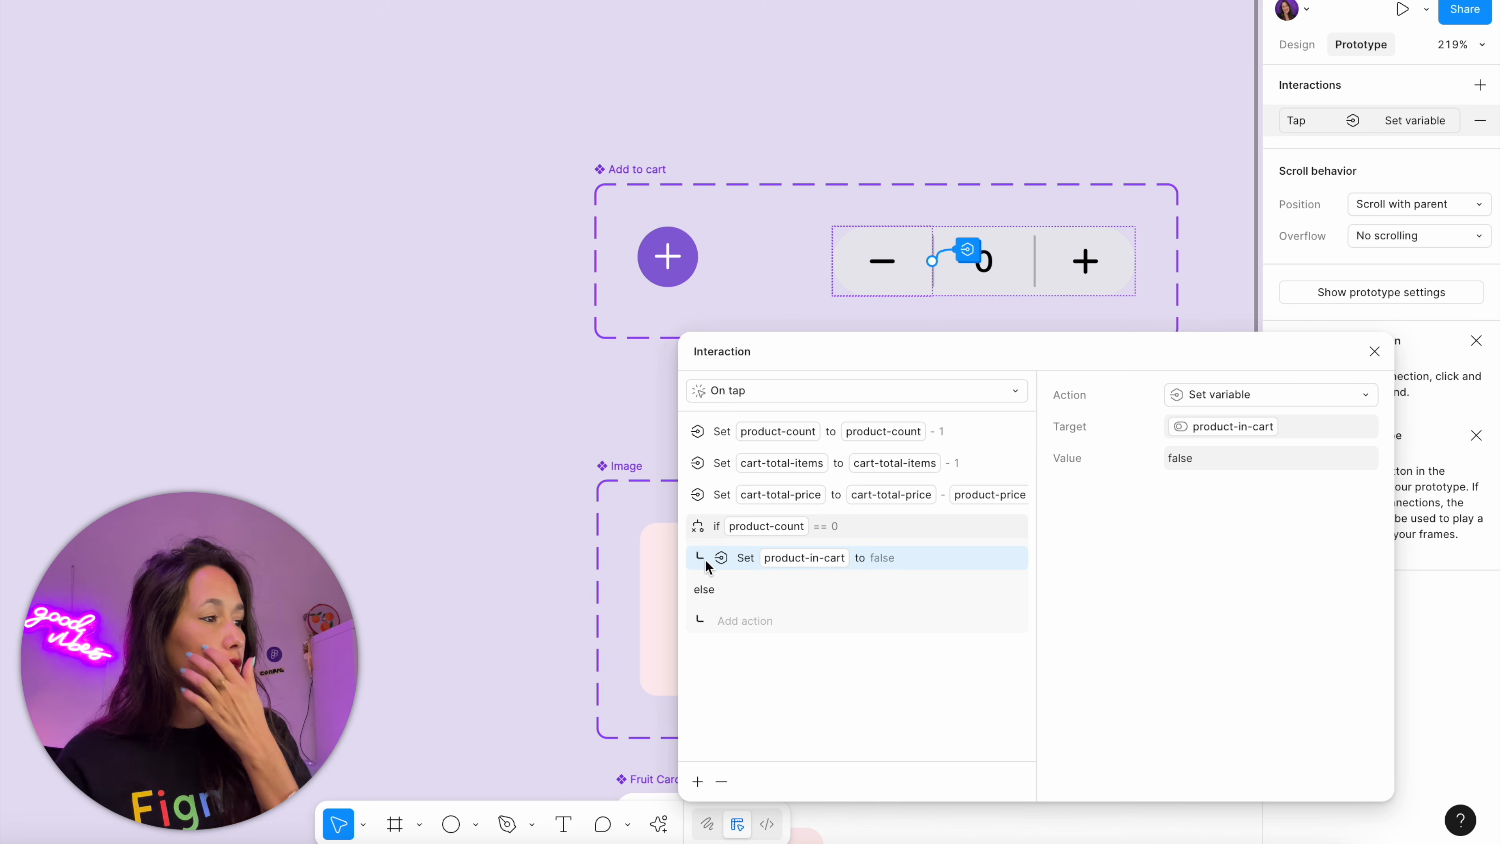
{"action": "left_click_drag", "start_coordinate": [672, 567], "coordinate": [598, 568]}
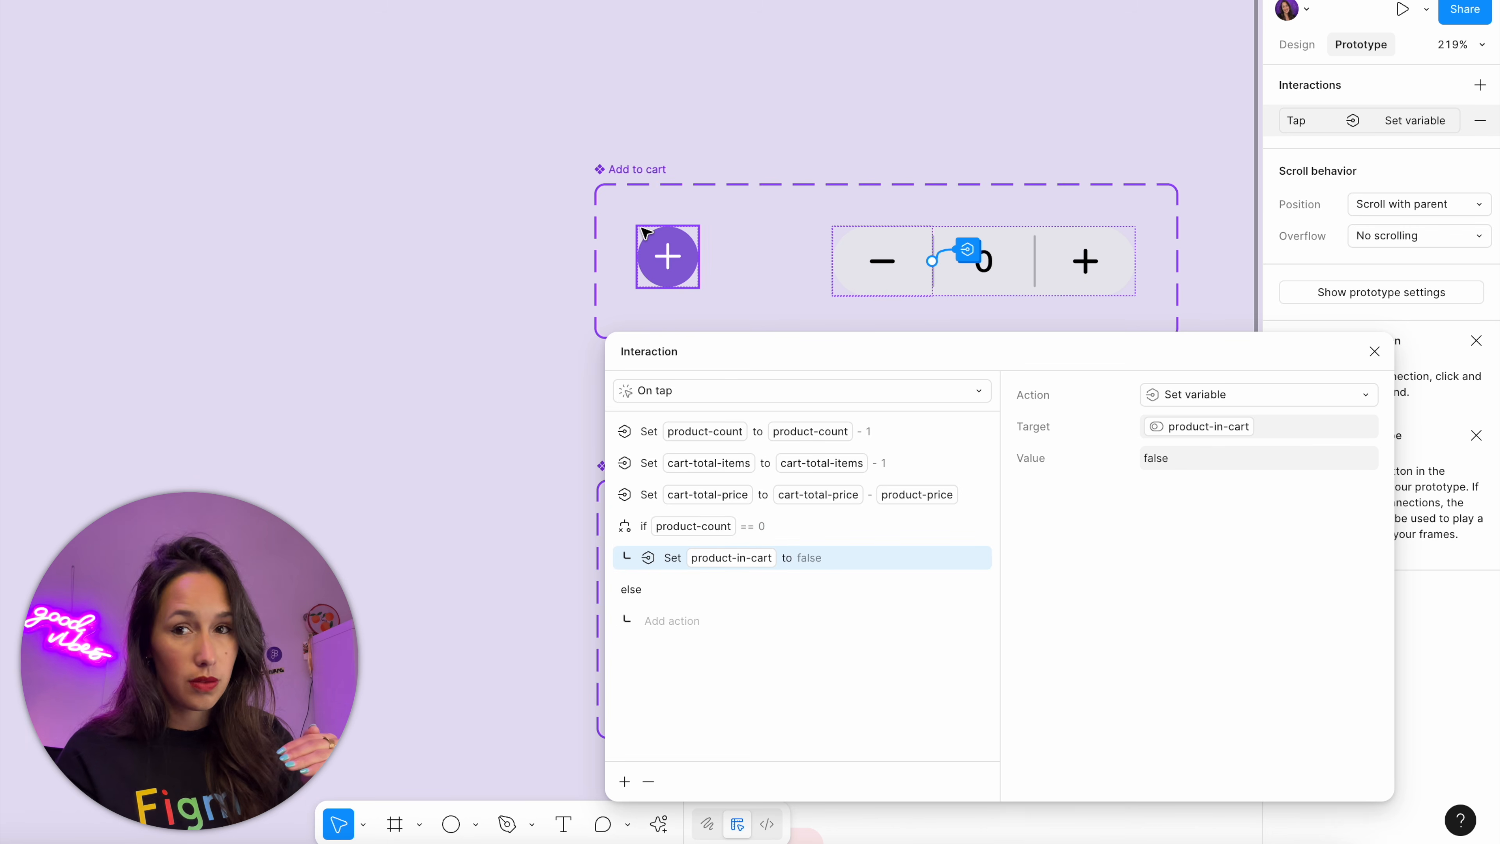
{"action": "left_click", "coordinate": [1374, 351]}
Preview the Store flow and raise the apple quantity to 2
{"action": "scroll", "coordinate": [735, 283], "scroll_direction": "down", "scroll_amount": 5}
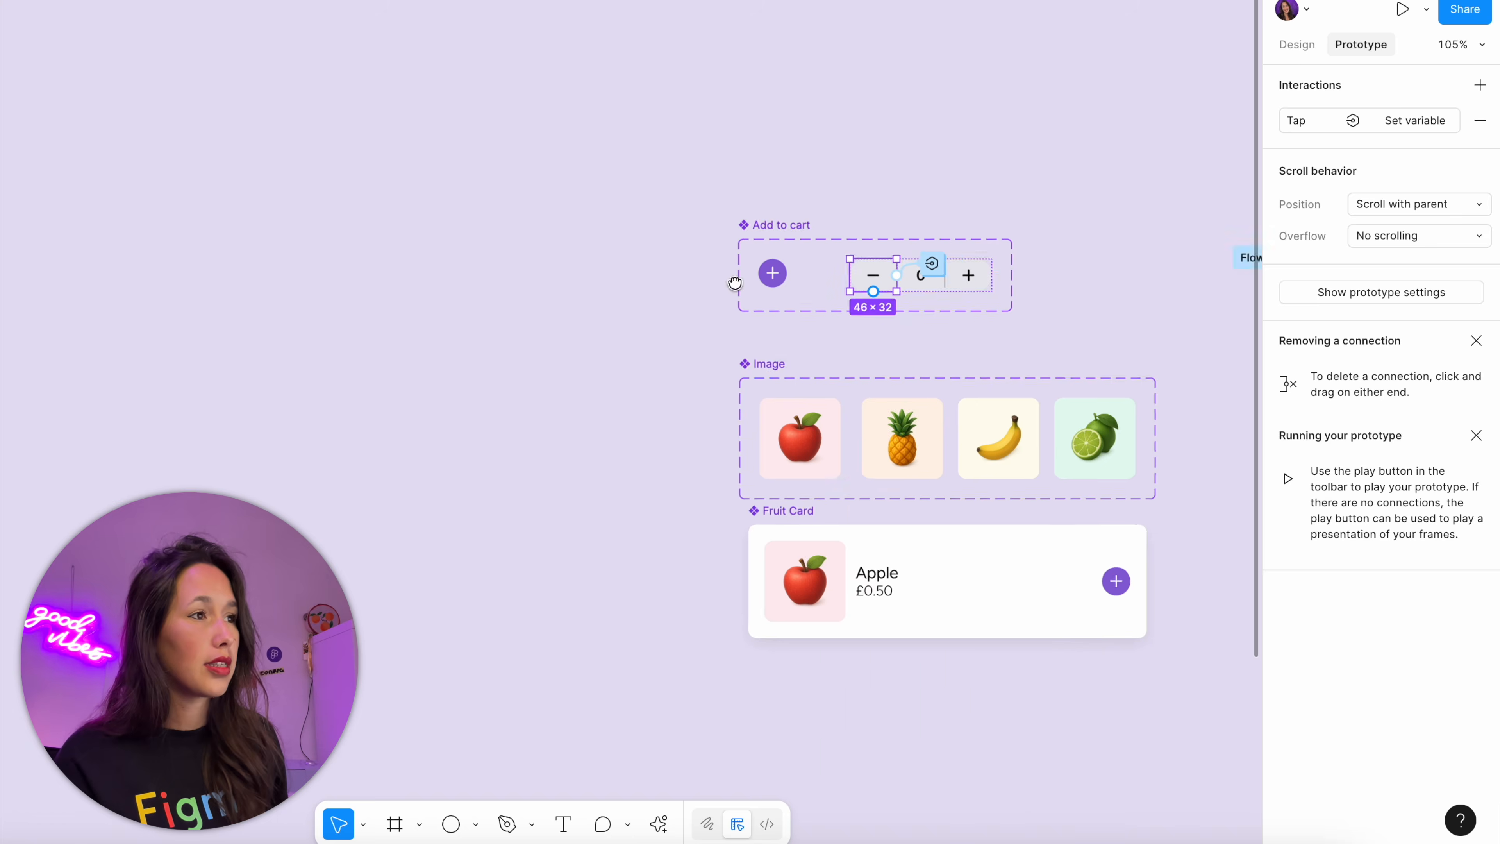
{"action": "scroll", "coordinate": [735, 283], "scroll_direction": "right", "scroll_amount": 12}
{"action": "left_click", "coordinate": [597, 149]}
{"action": "key", "text": "shift+space"}
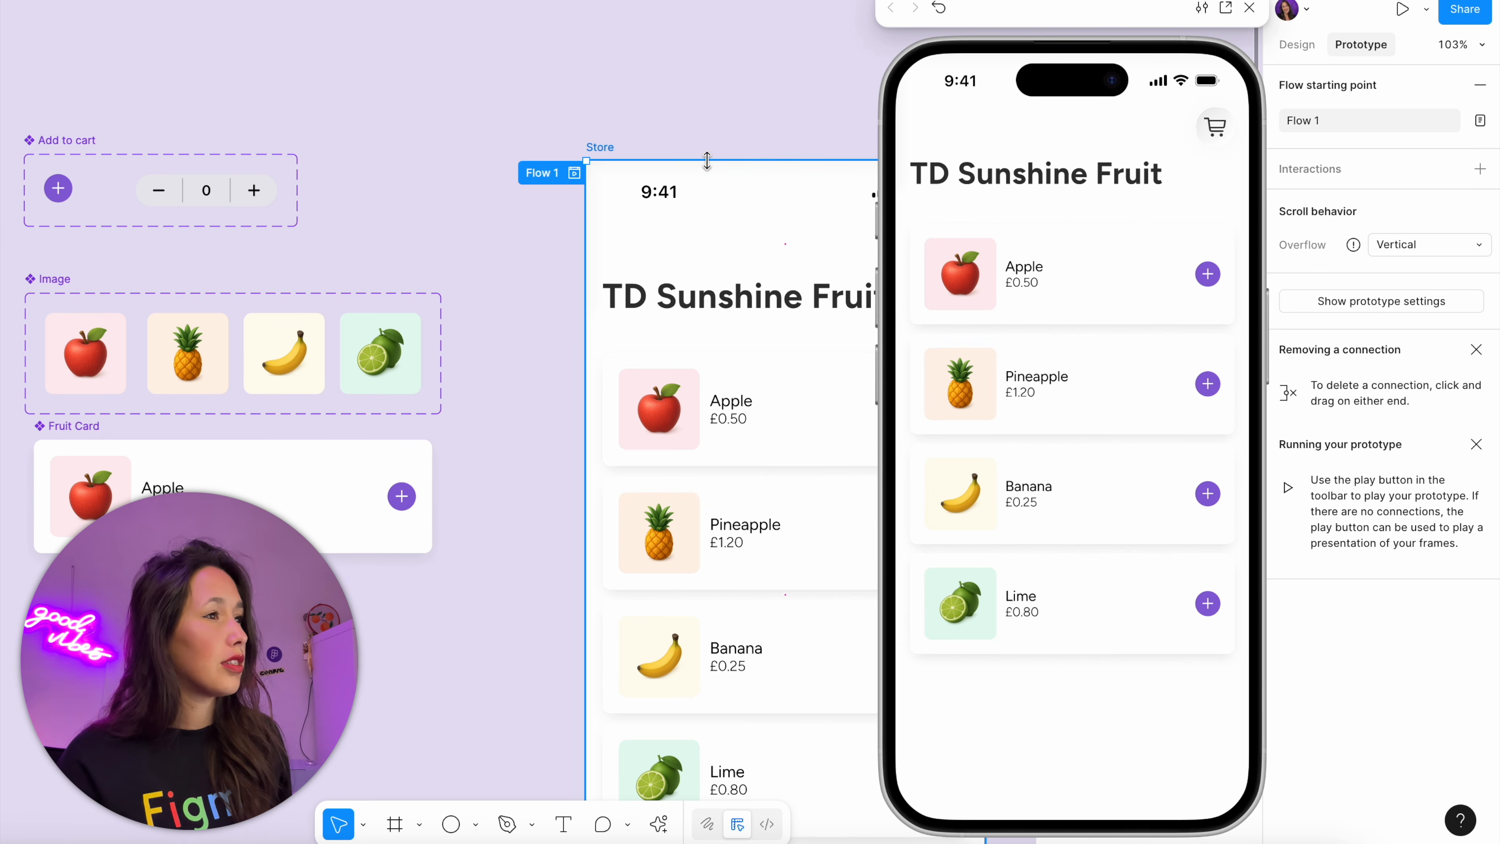
{"action": "left_click", "coordinate": [1207, 274]}
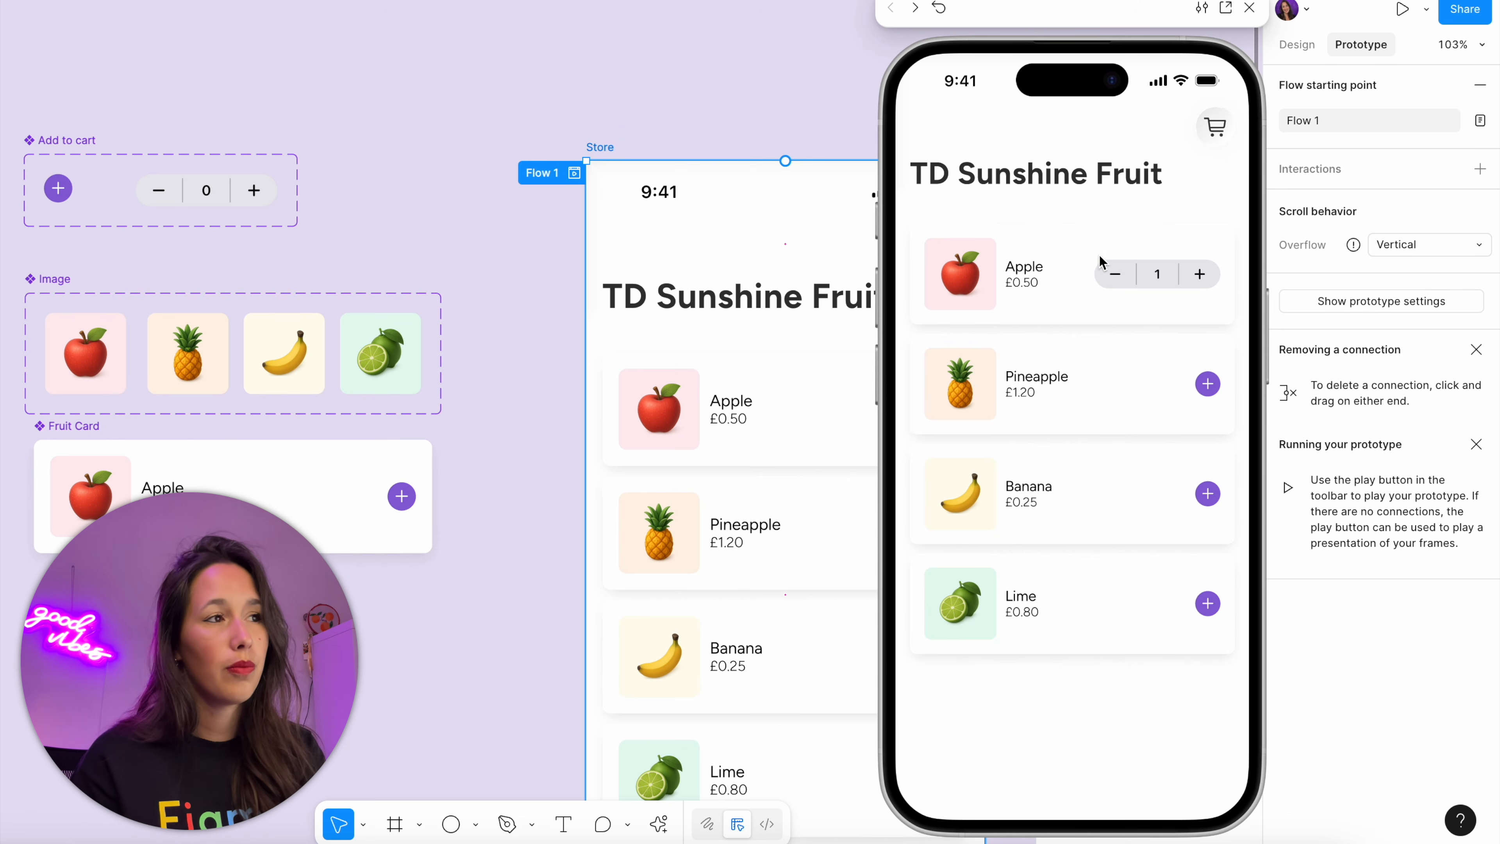
{"action": "left_click", "coordinate": [1198, 275]}
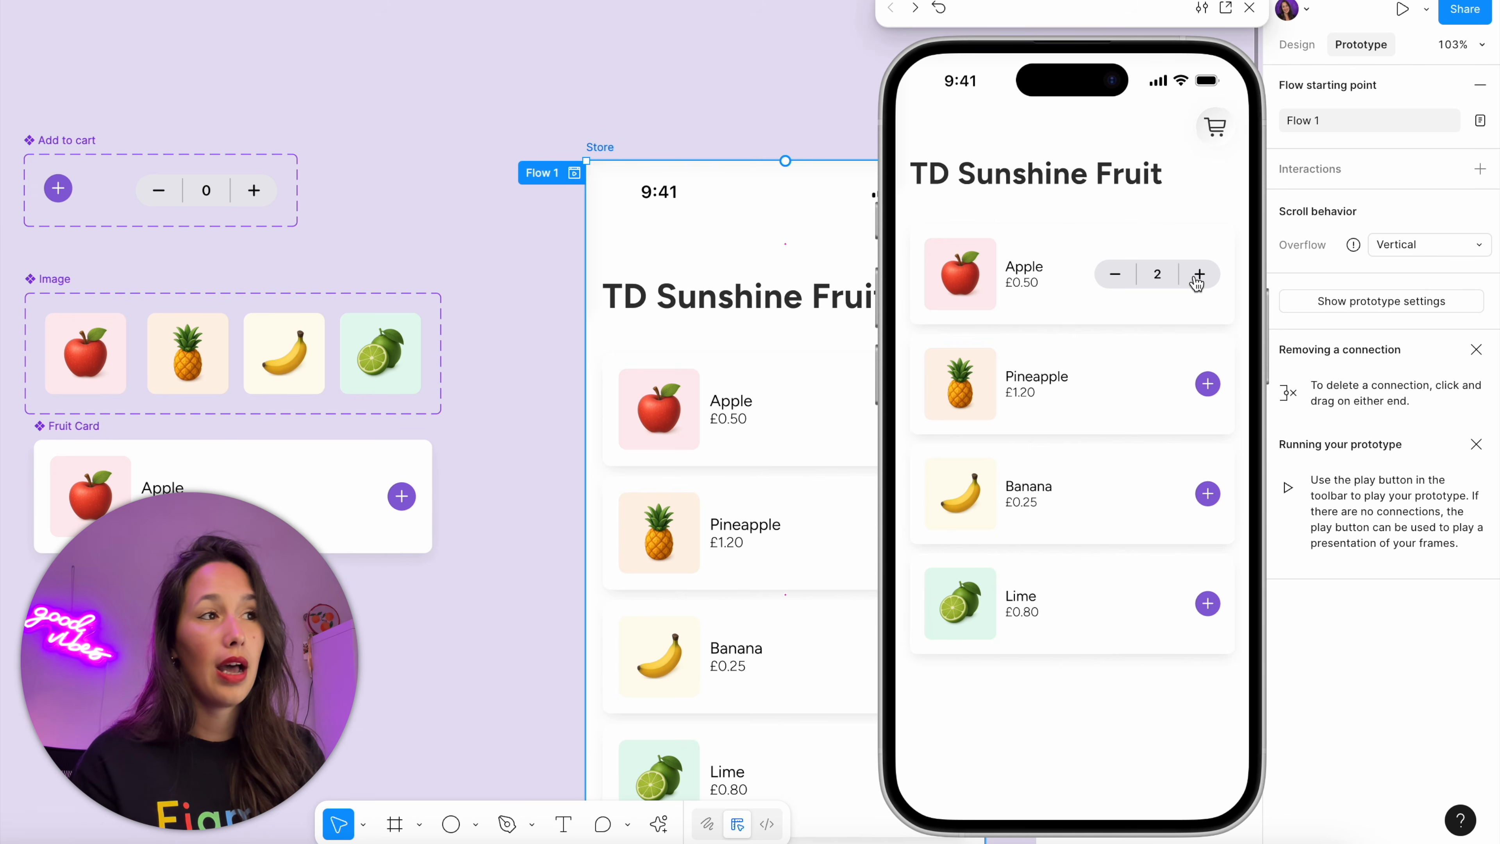
Reduce the previewed apples to zero and check the cart's contents and totals
{"action": "left_click", "coordinate": [1123, 287]}
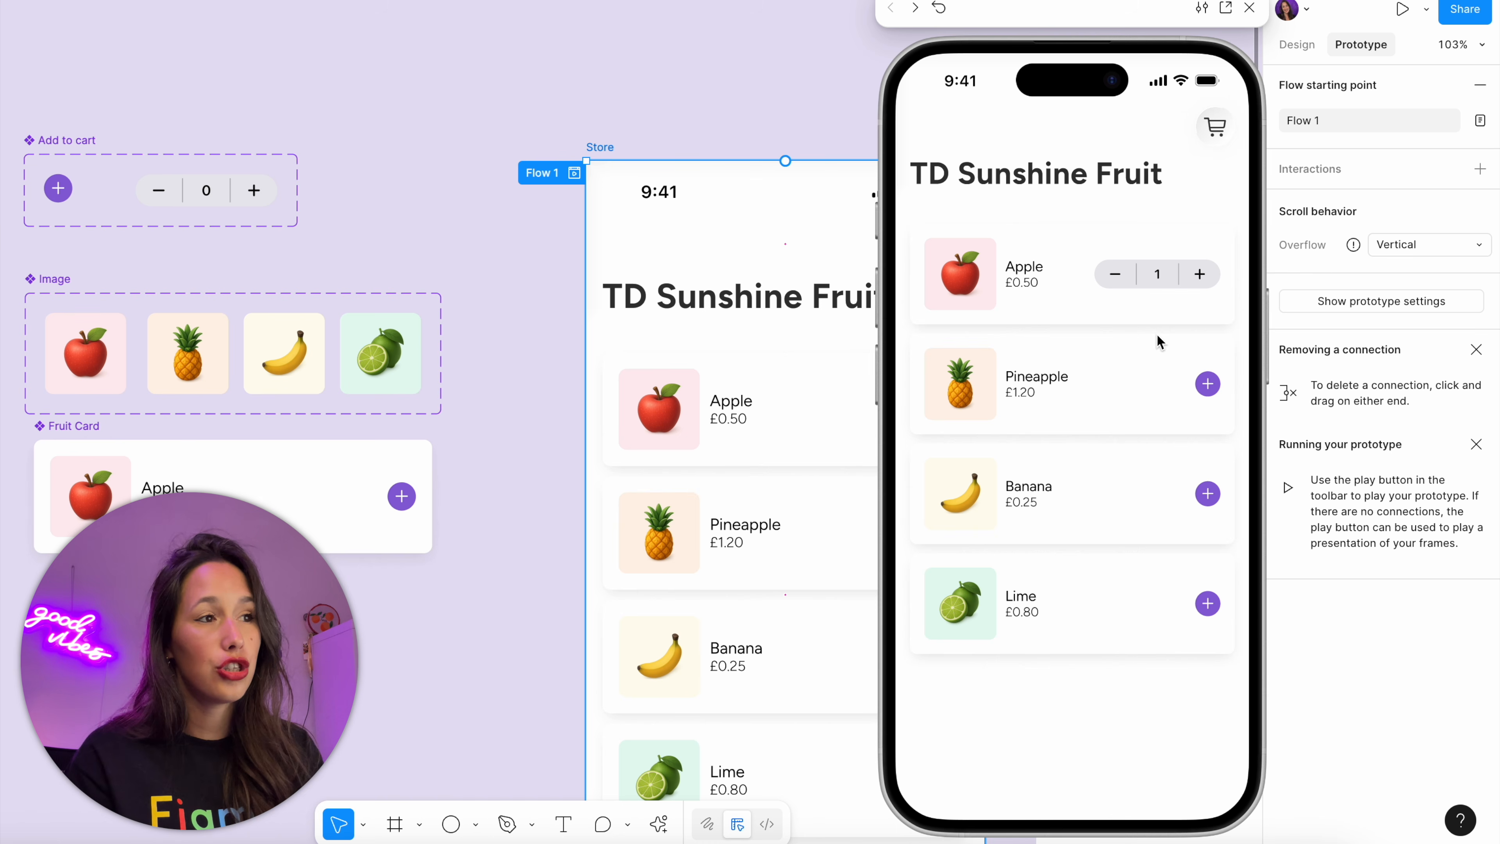
{"action": "left_click", "coordinate": [1122, 285]}
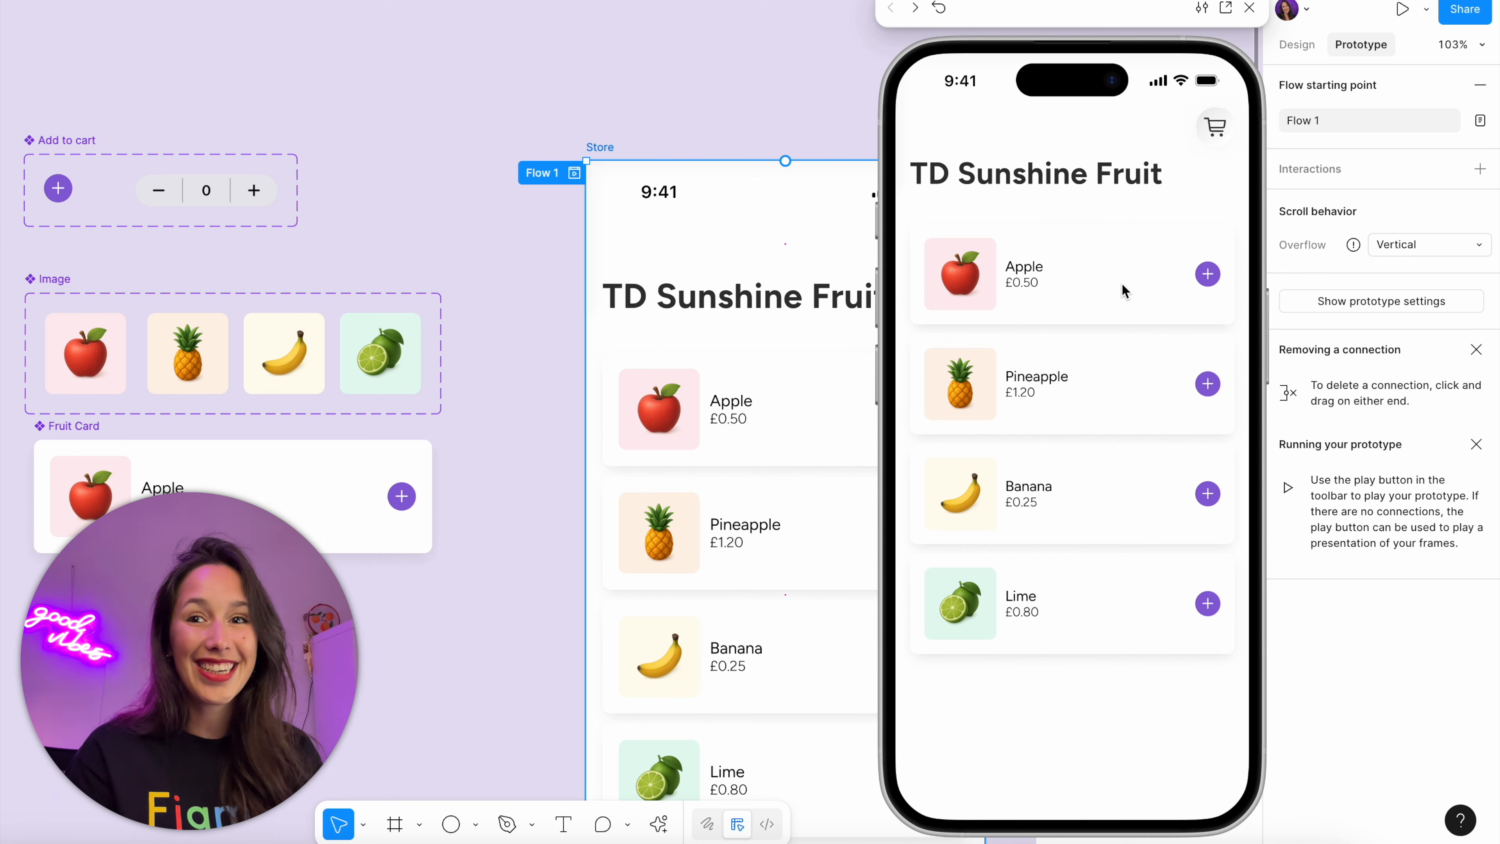
{"action": "left_click", "coordinate": [1230, 127]}
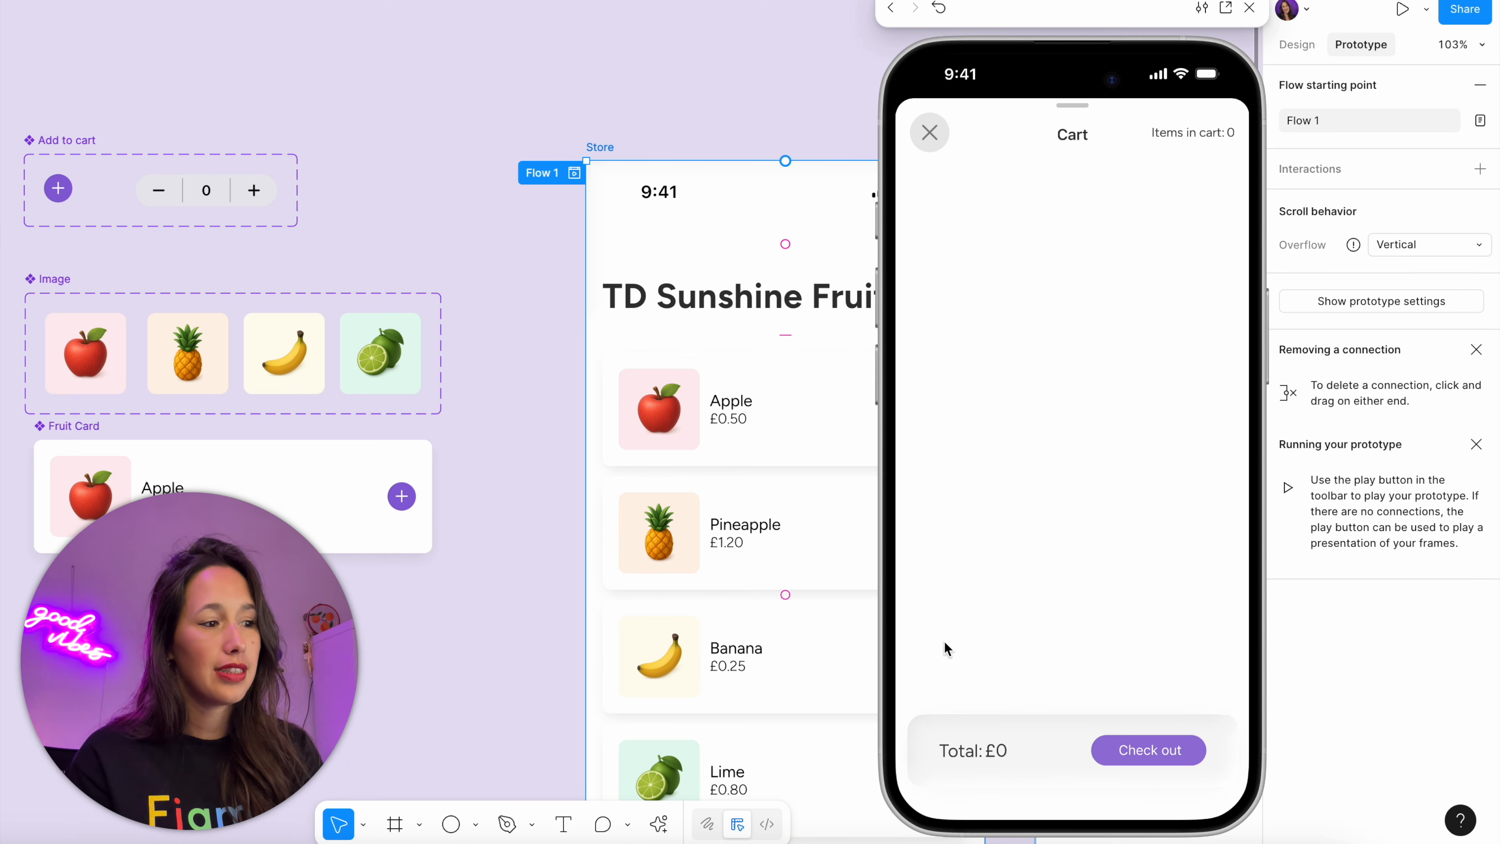
{"action": "left_click", "coordinate": [939, 149]}
Move the product-count == 0 conditional above the three set variable actions in the minus button's interaction
{"action": "left_click", "coordinate": [445, 110]}
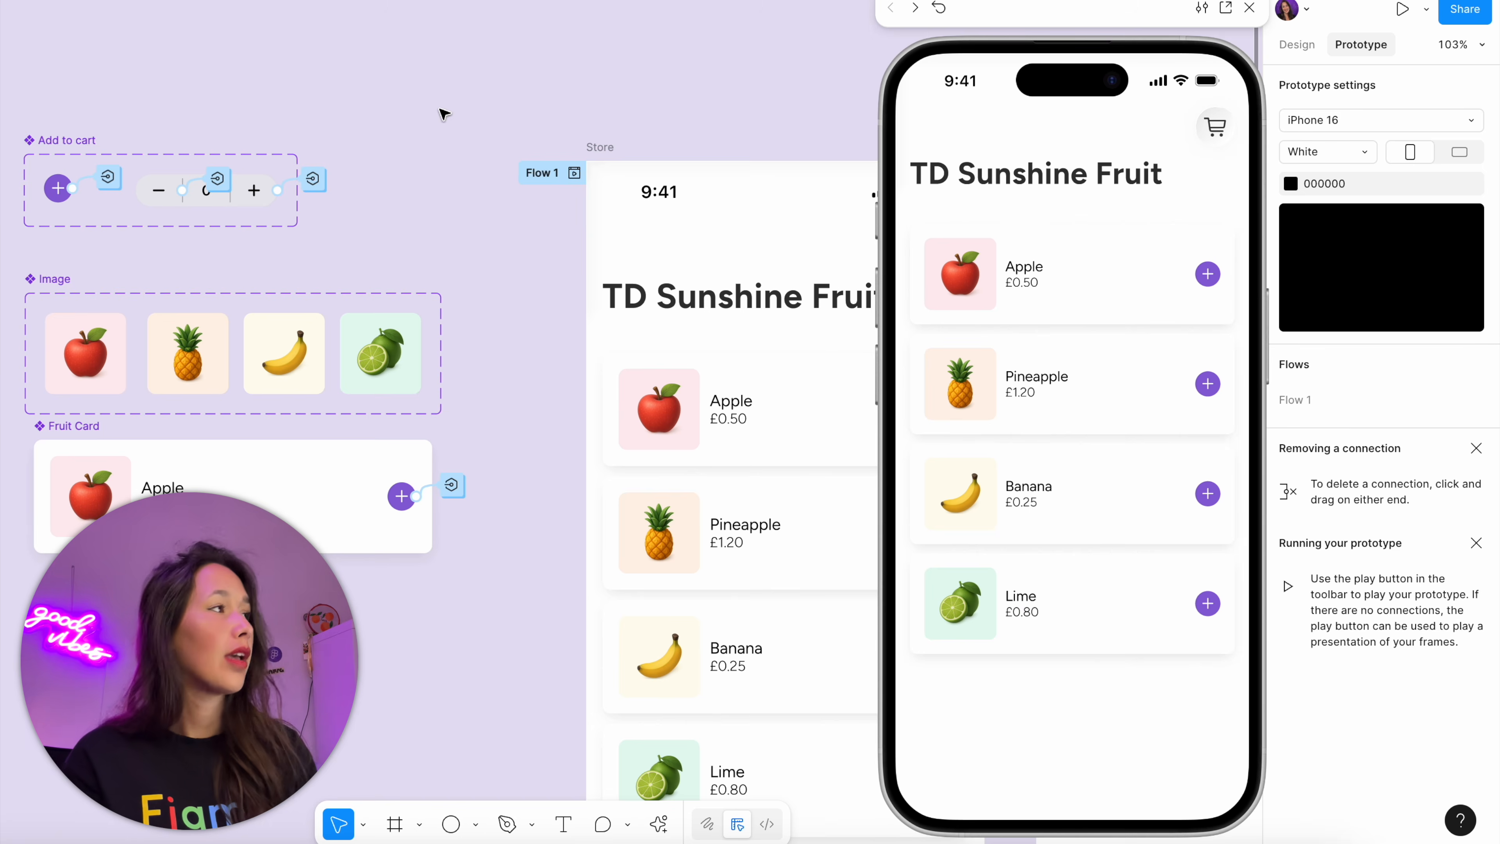
{"action": "scroll", "coordinate": [587, 222], "scroll_direction": "left", "scroll_amount": 5}
{"action": "left_click", "coordinate": [481, 243]}
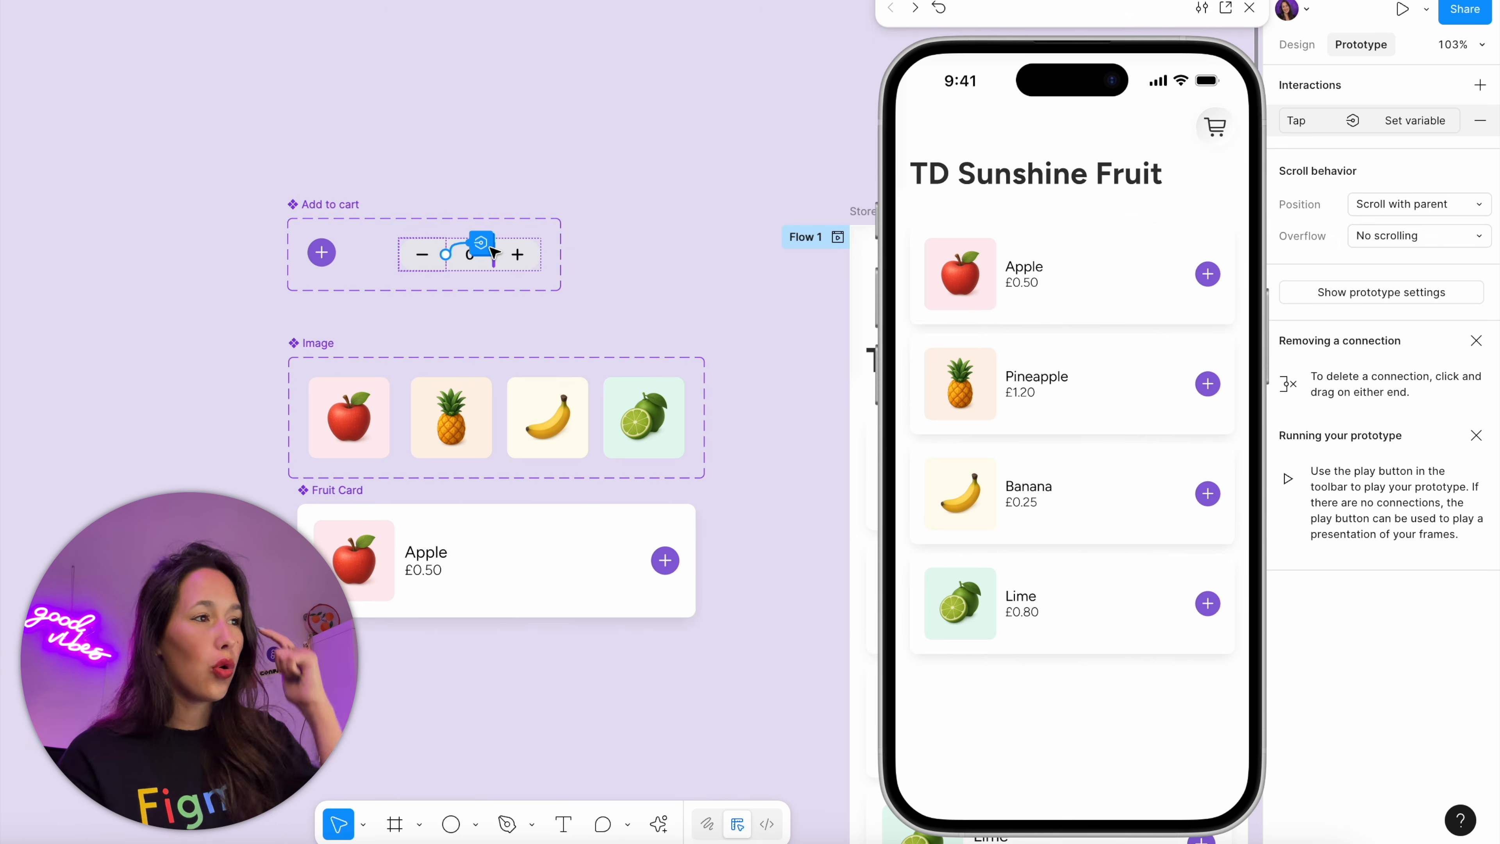
{"action": "left_click", "coordinate": [480, 243]}
{"action": "left_click", "coordinate": [1249, 7]}
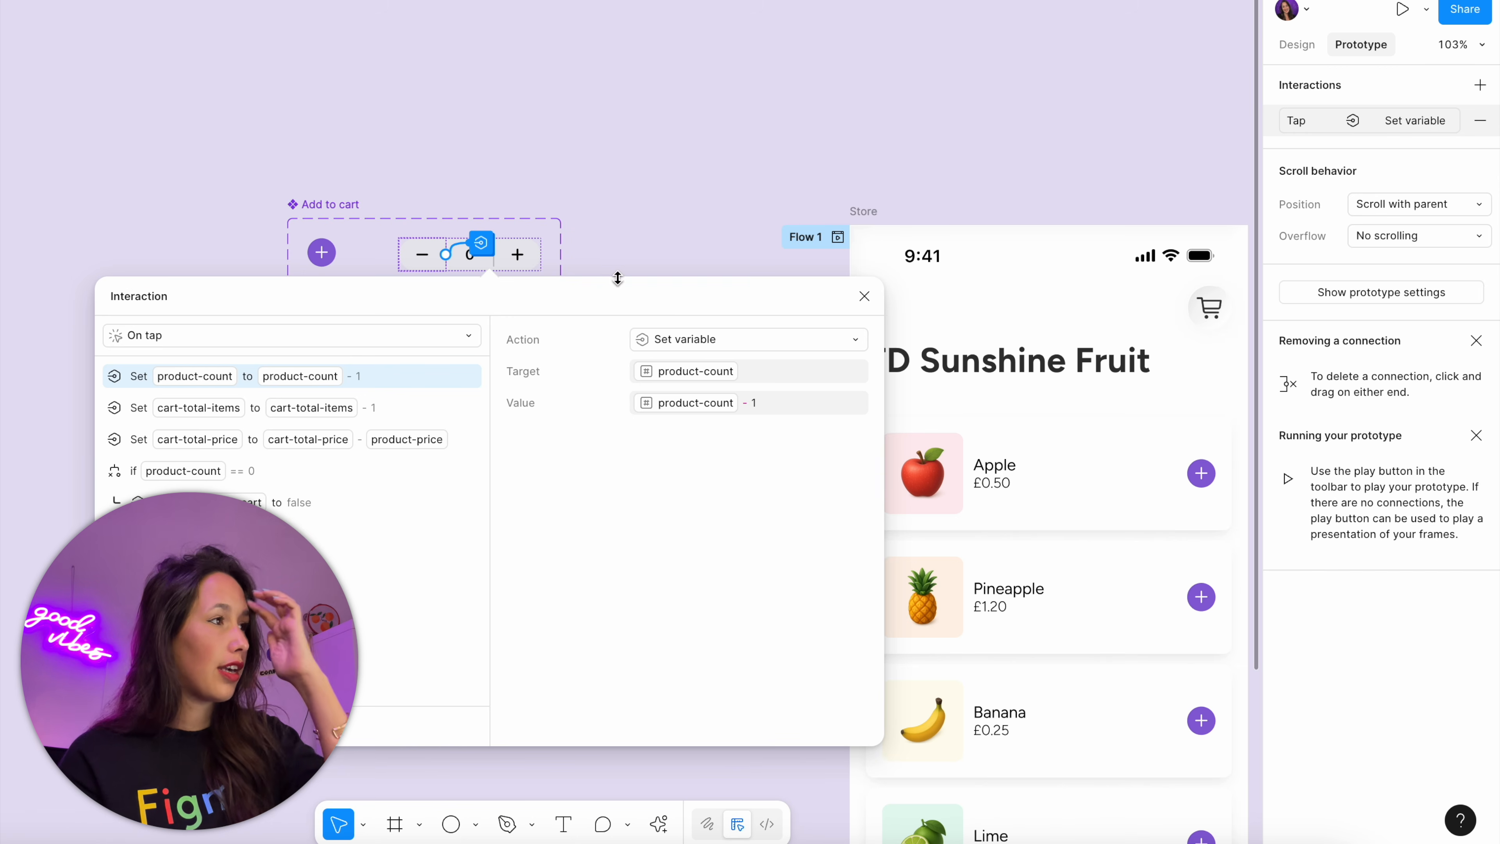
{"action": "left_click_drag", "start_coordinate": [617, 278], "coordinate": [1058, 258]}
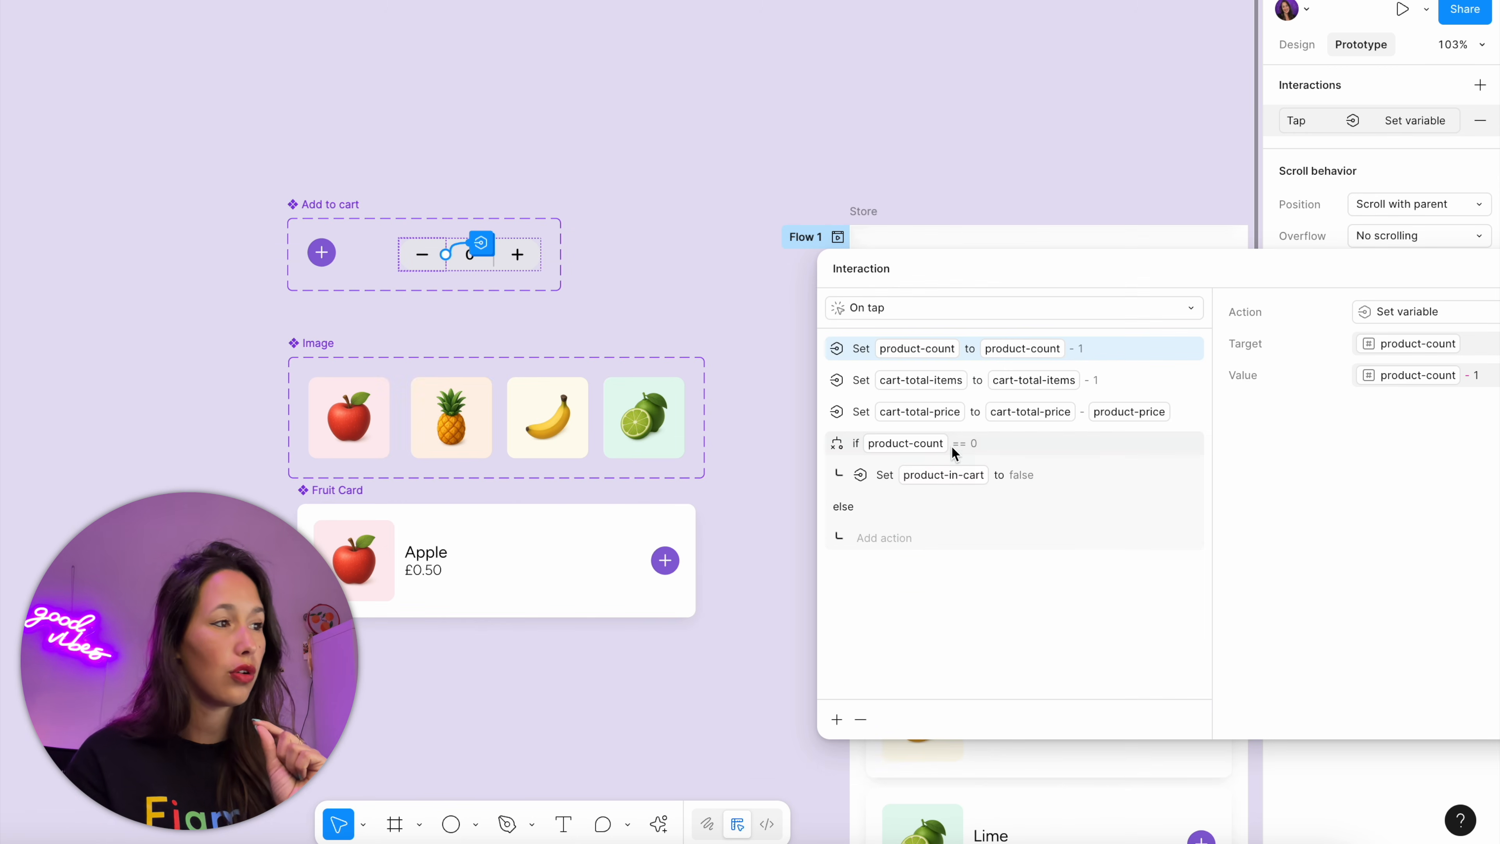
{"action": "left_click", "coordinate": [939, 447]}
{"action": "left_click_drag", "start_coordinate": [898, 447], "coordinate": [950, 339]}
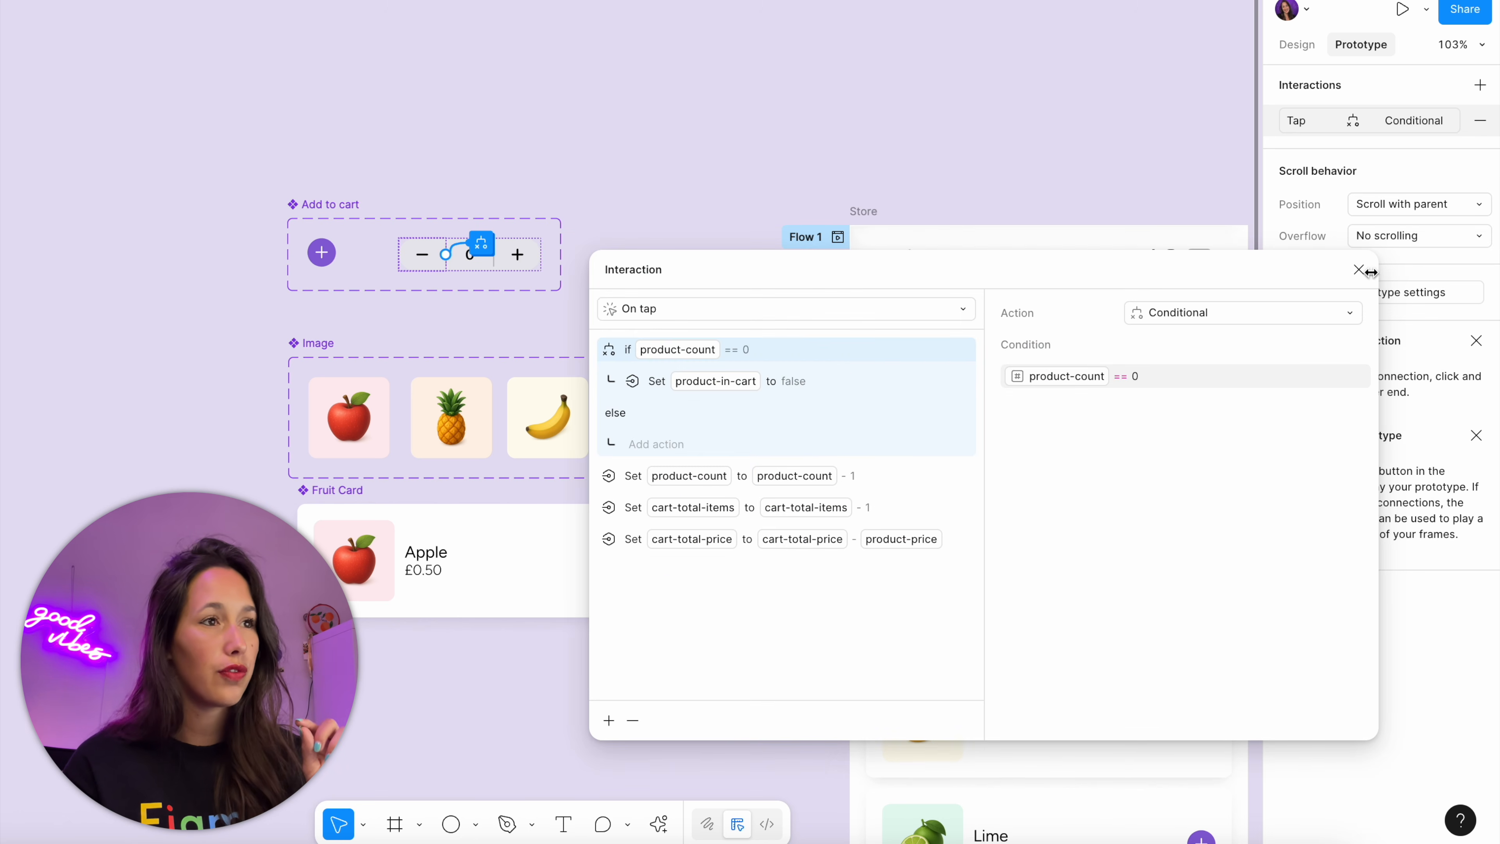
{"action": "left_click", "coordinate": [1358, 269]}
Preview the Store flow, add apples and reduce them past zero, and check the cart's item count and total
{"action": "left_click", "coordinate": [863, 211]}
{"action": "key", "text": "shift+space"}
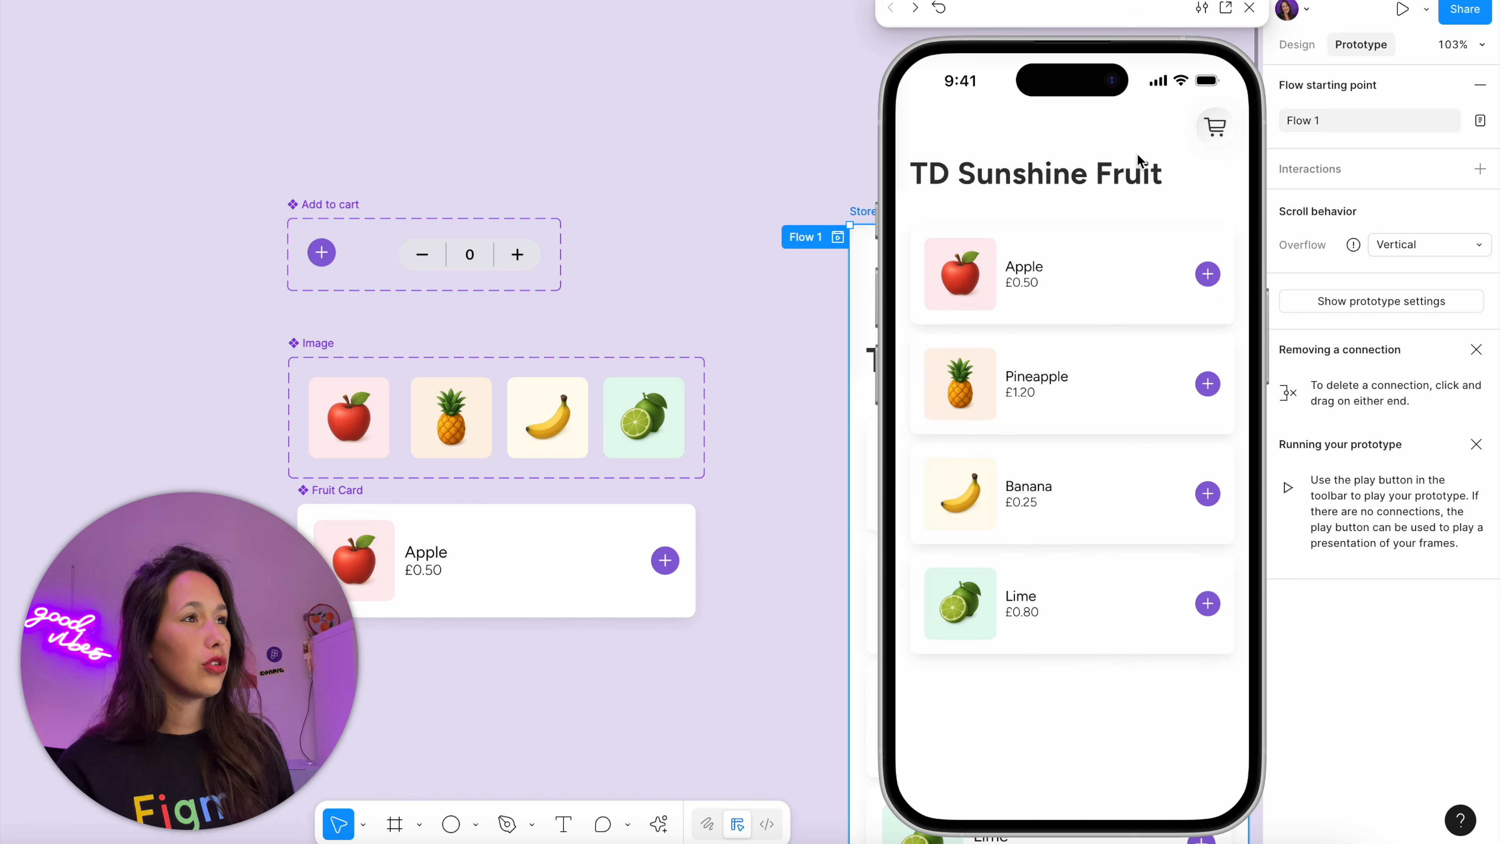
{"action": "left_click", "coordinate": [1207, 275]}
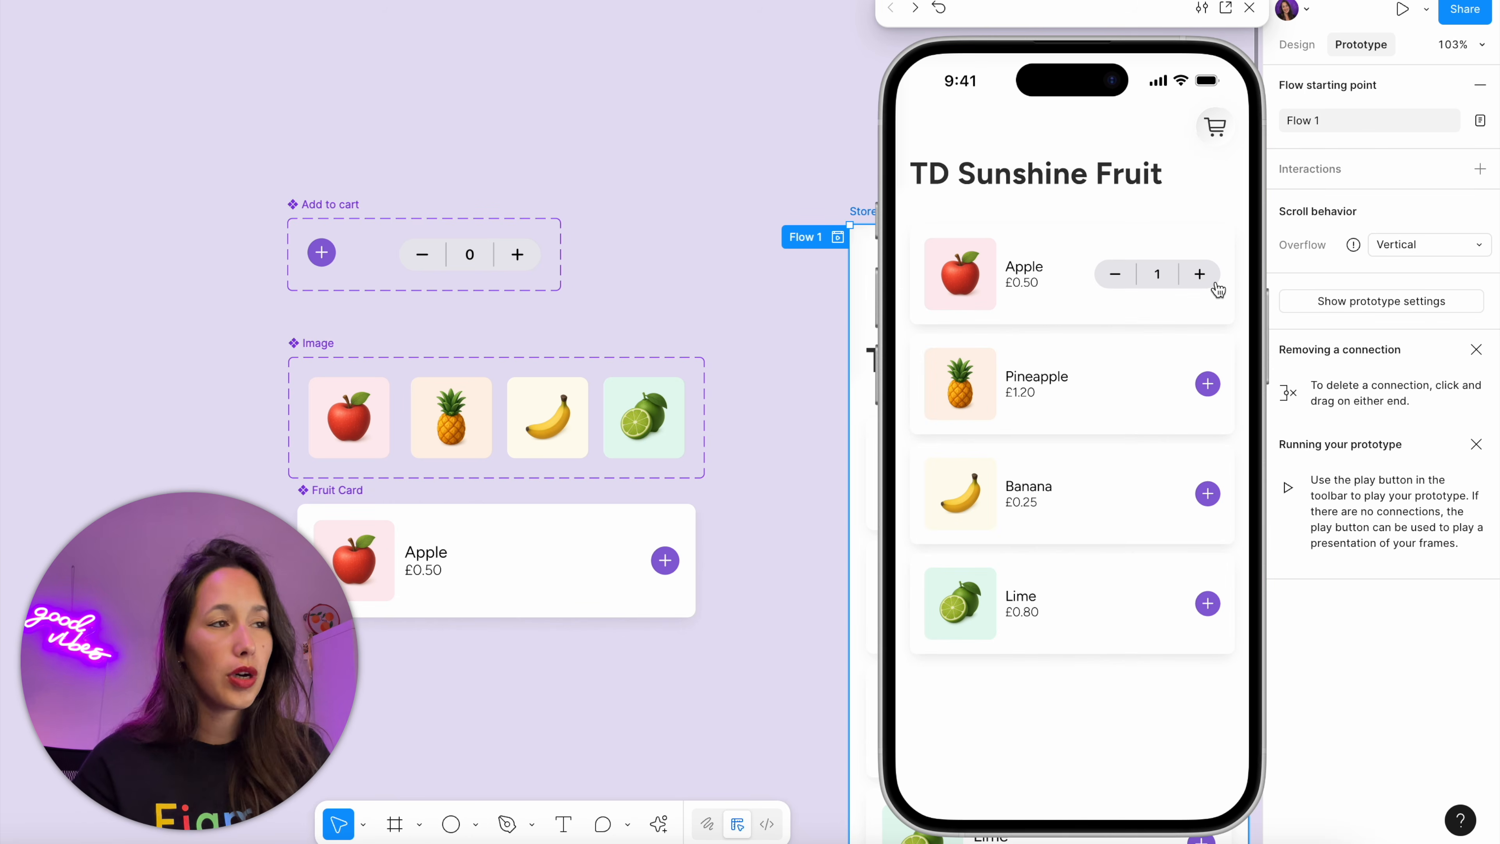
{"action": "left_click", "coordinate": [1199, 274]}
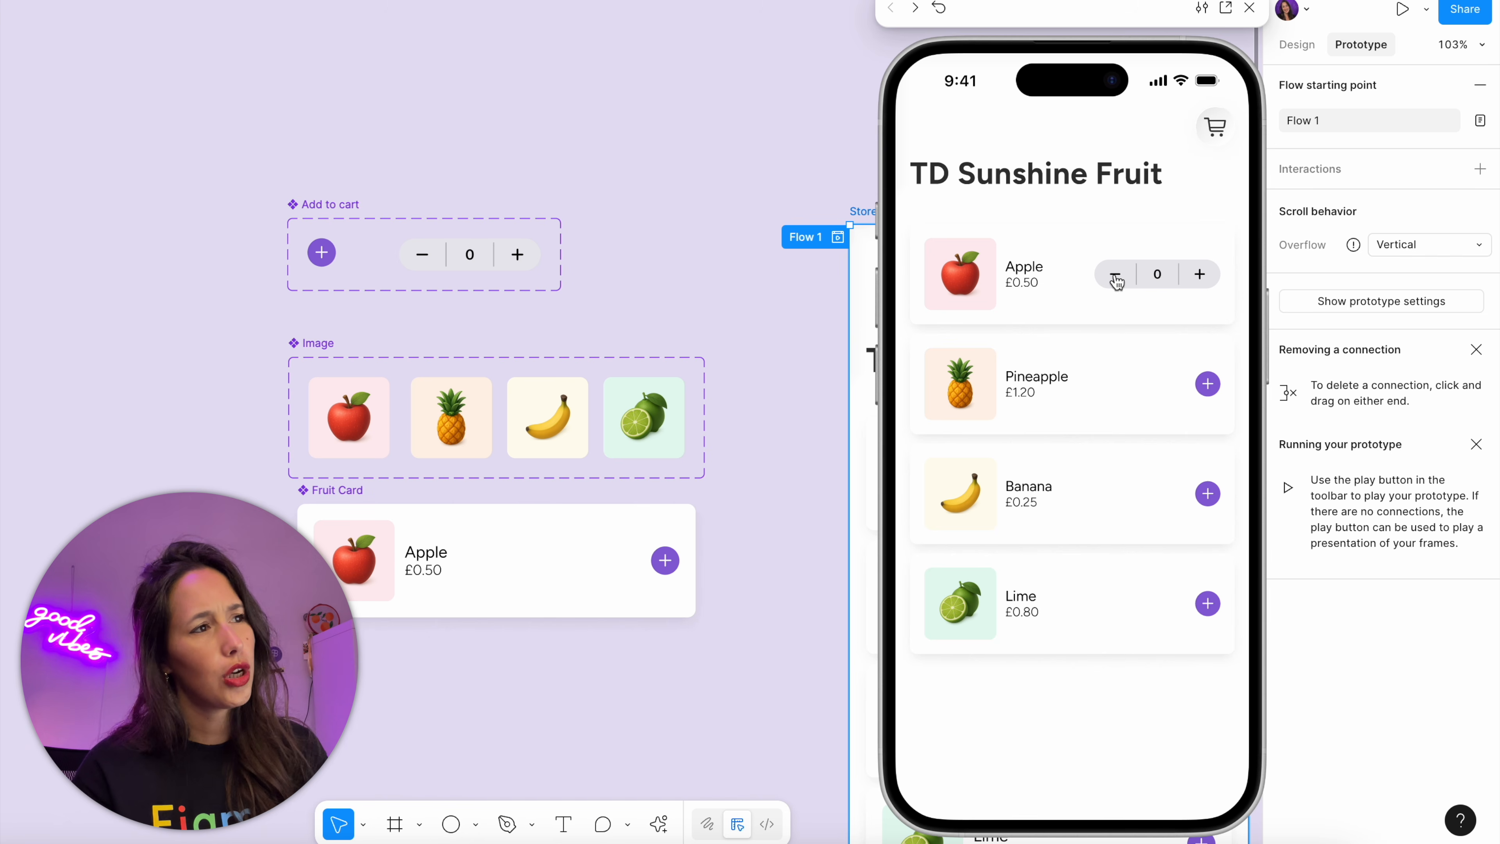
{"action": "left_click", "coordinate": [1115, 277]}
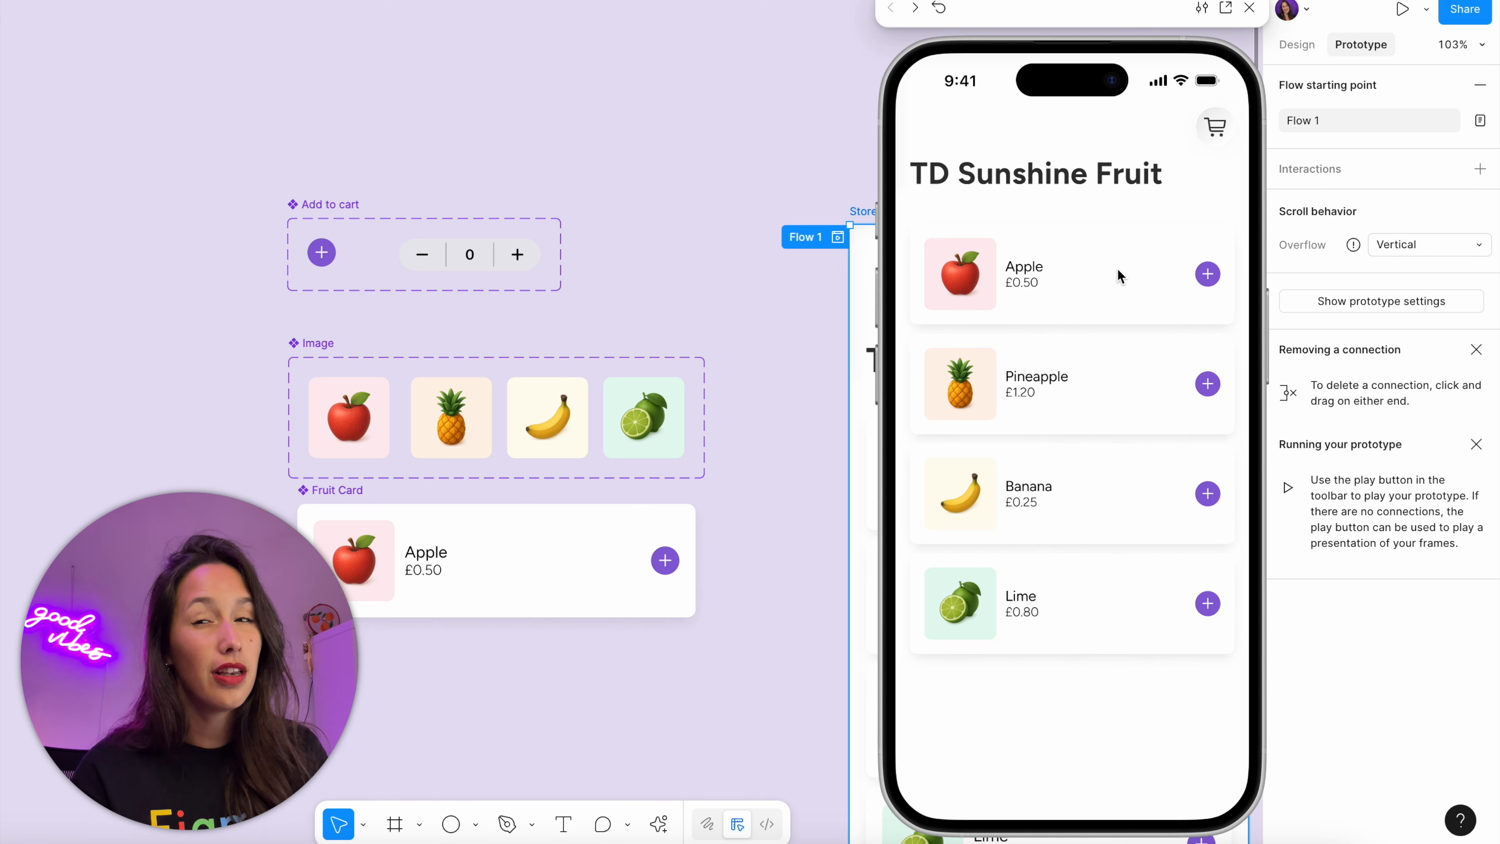
{"action": "left_click", "coordinate": [1213, 137]}
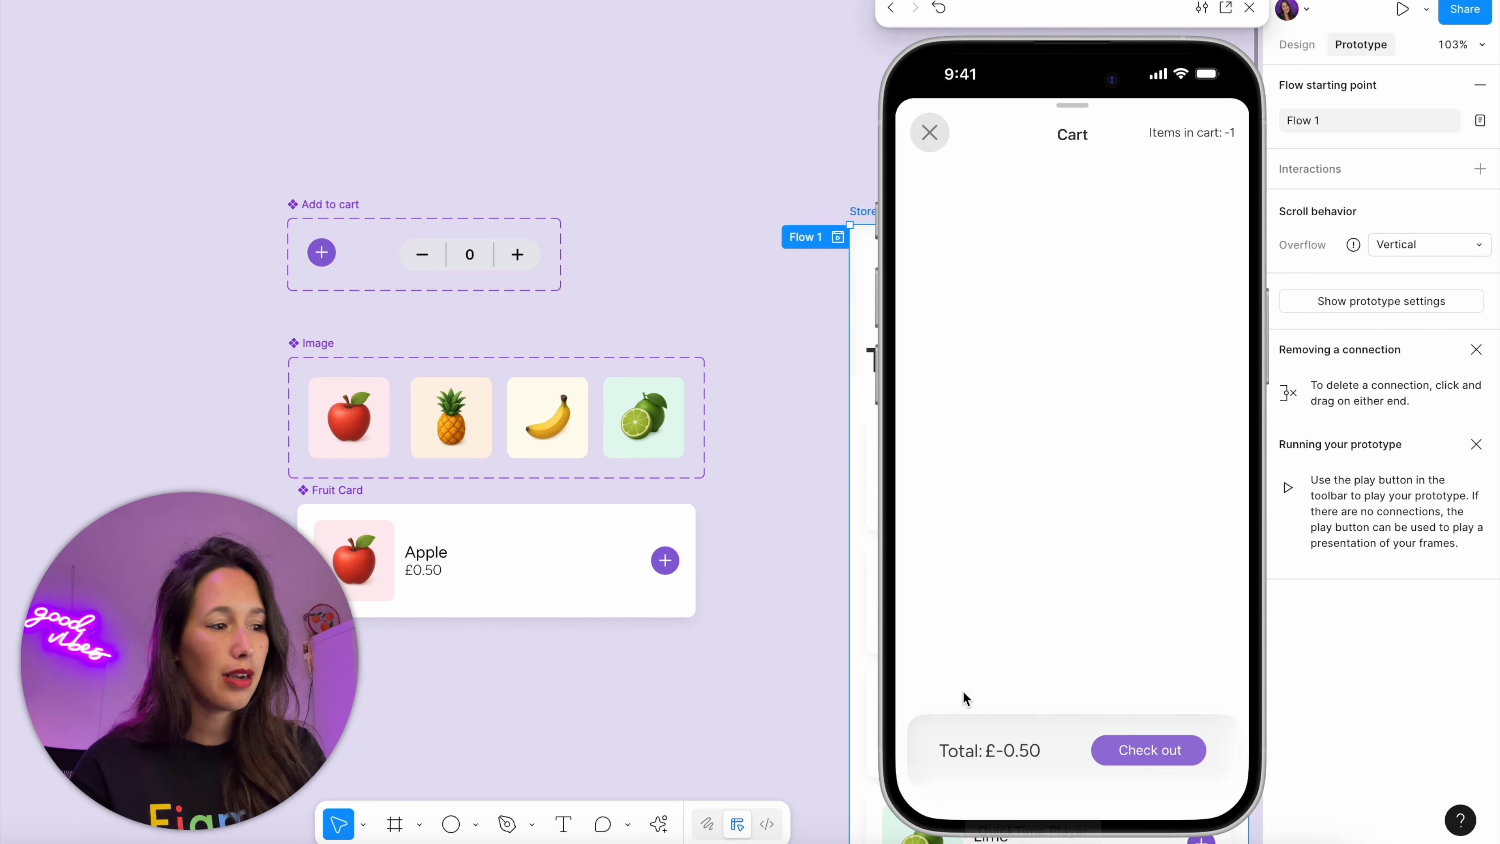
{"action": "left_click", "coordinate": [1248, 8]}
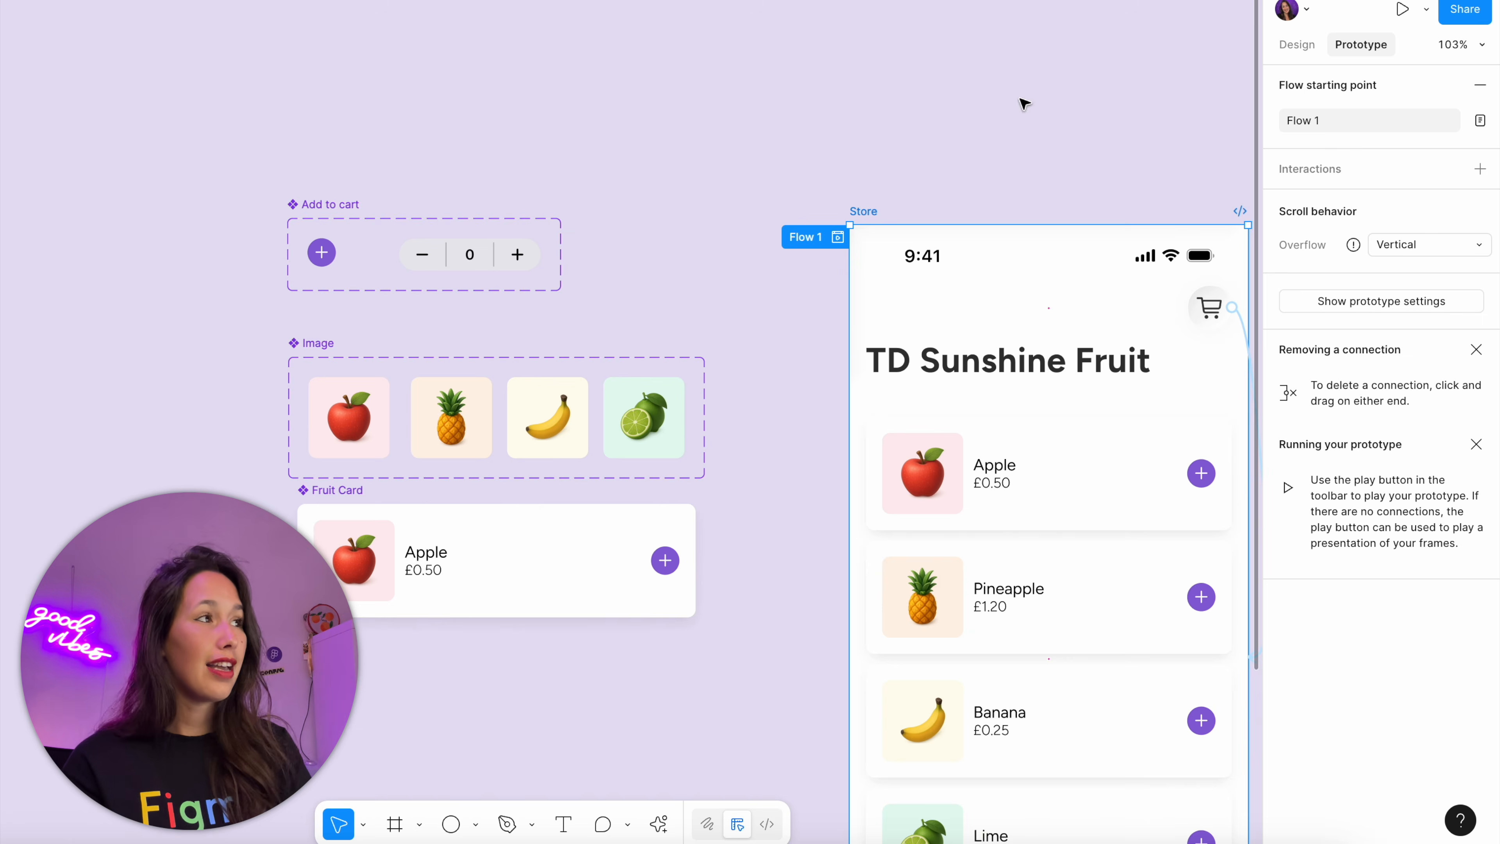
Move the product-count == 0 conditional back below the cart-total-price action in the minus button's interaction, and close it
{"action": "scroll", "coordinate": [544, 223], "scroll_direction": "left", "scroll_amount": 5}
{"action": "scroll", "coordinate": [744, 309], "scroll_direction": "up", "scroll_amount": 4}
{"action": "left_click", "coordinate": [745, 323]}
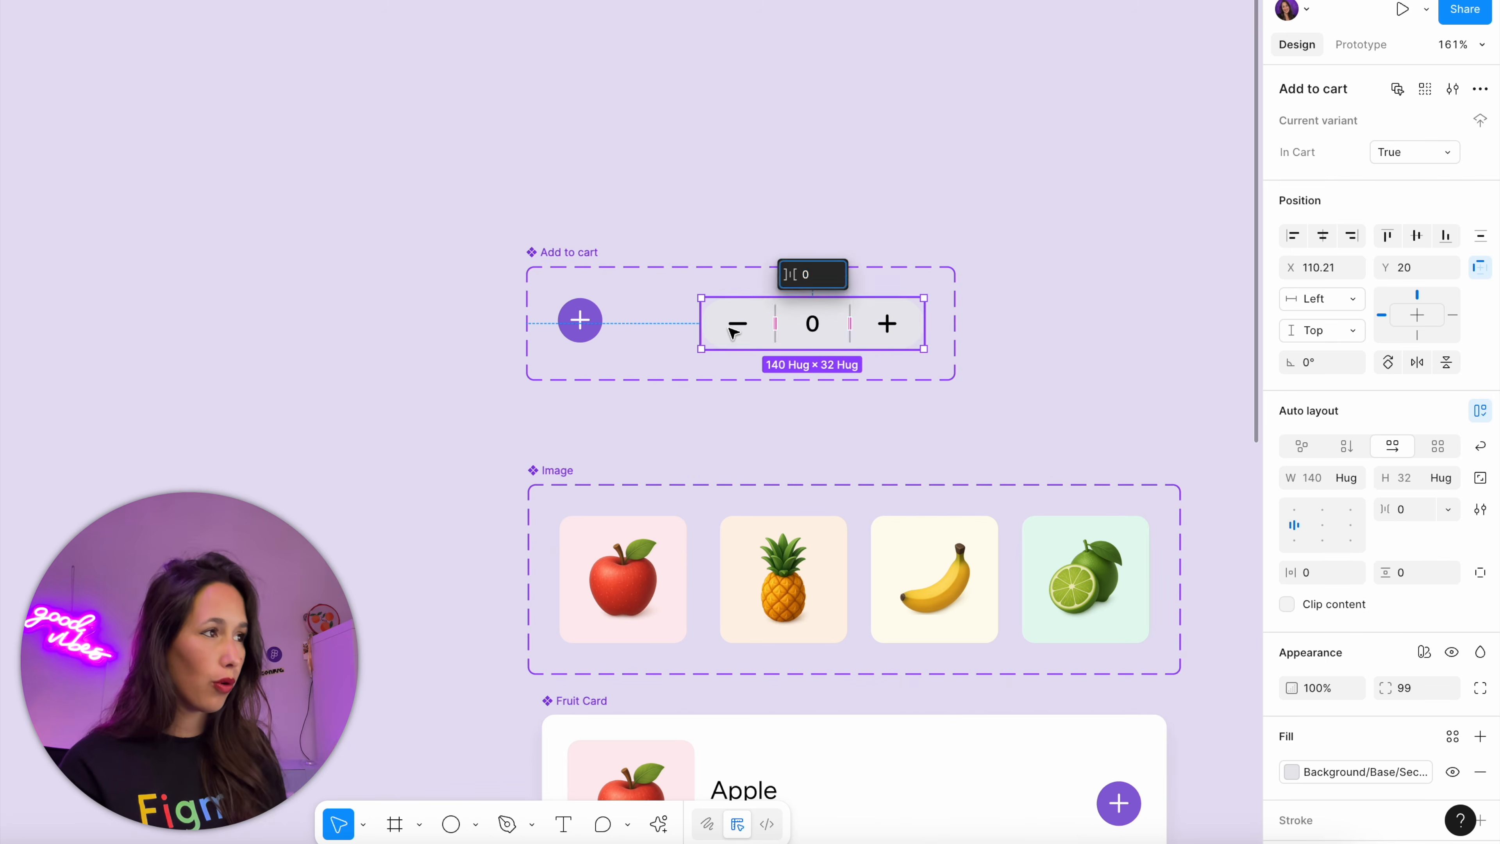
{"action": "left_click", "coordinate": [809, 323]}
{"action": "key", "text": "shift+e"}
{"action": "left_click", "coordinate": [811, 315]}
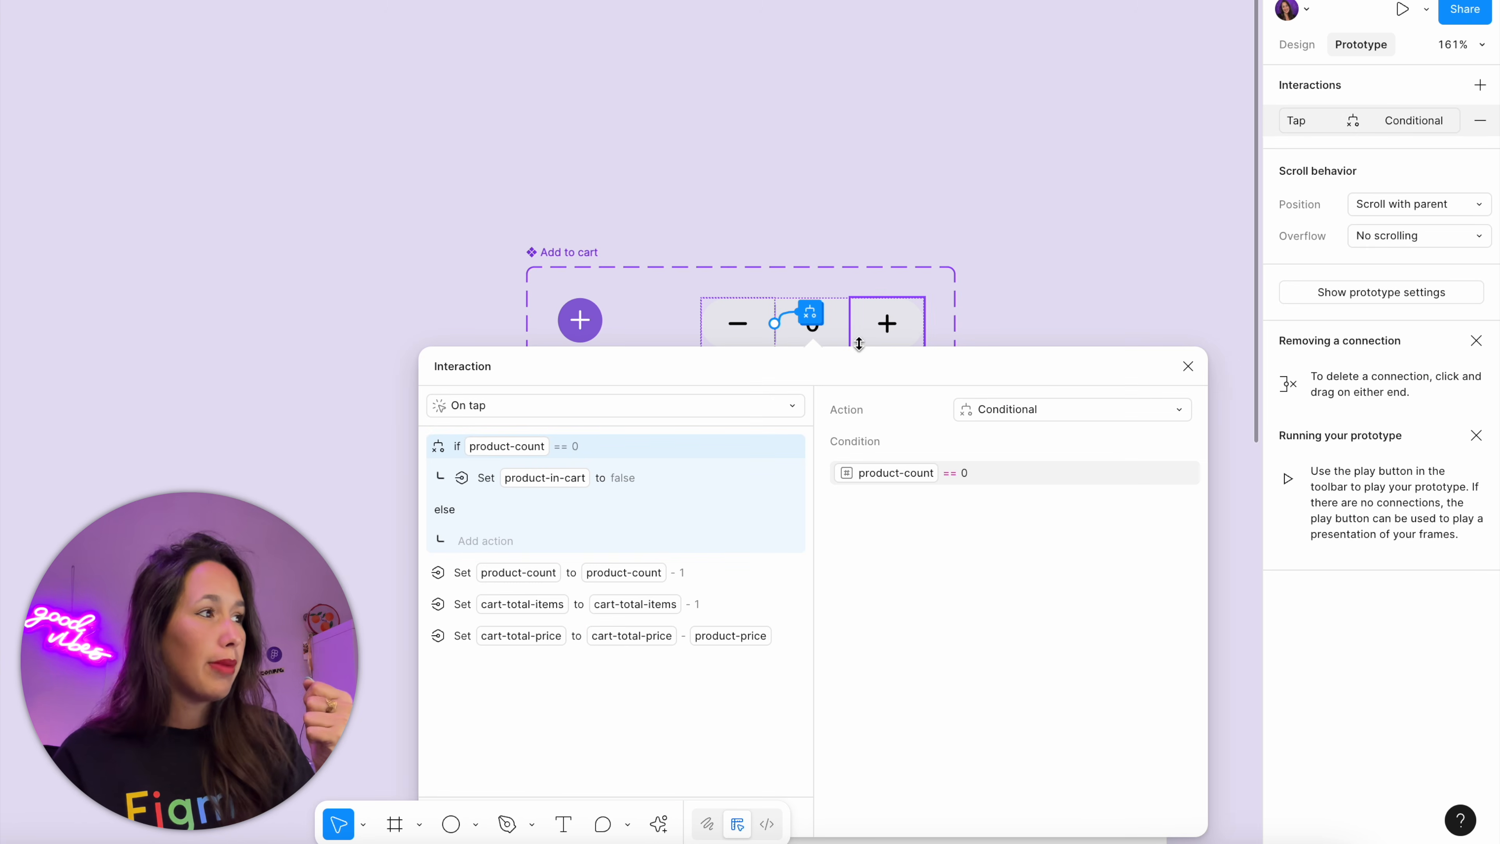
{"action": "left_click_drag", "start_coordinate": [854, 361], "coordinate": [1090, 199]}
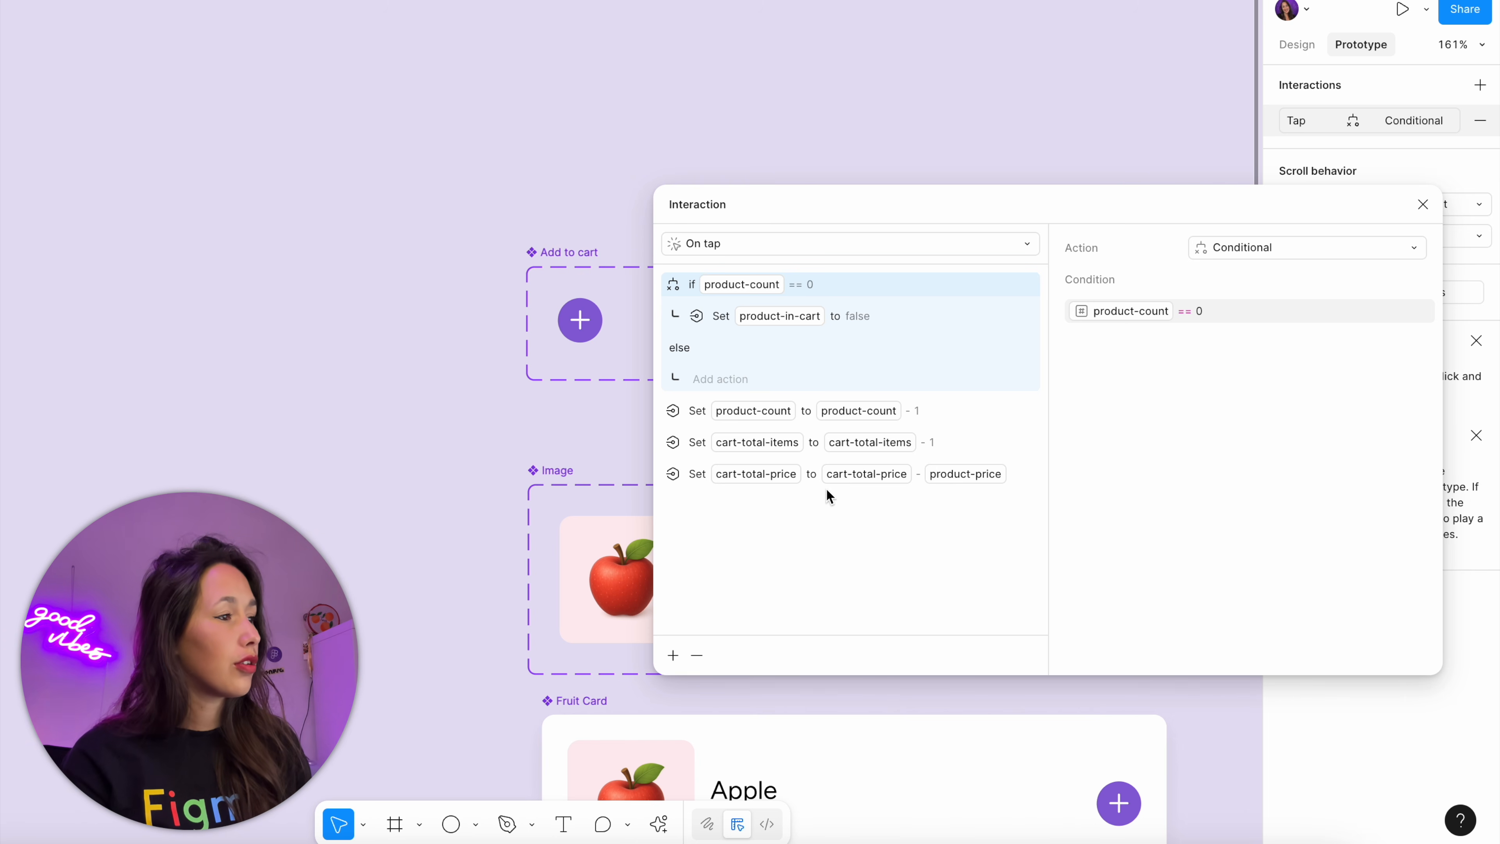
{"action": "left_click_drag", "start_coordinate": [825, 495], "coordinate": [827, 483]}
{"action": "left_click", "coordinate": [1422, 205]}
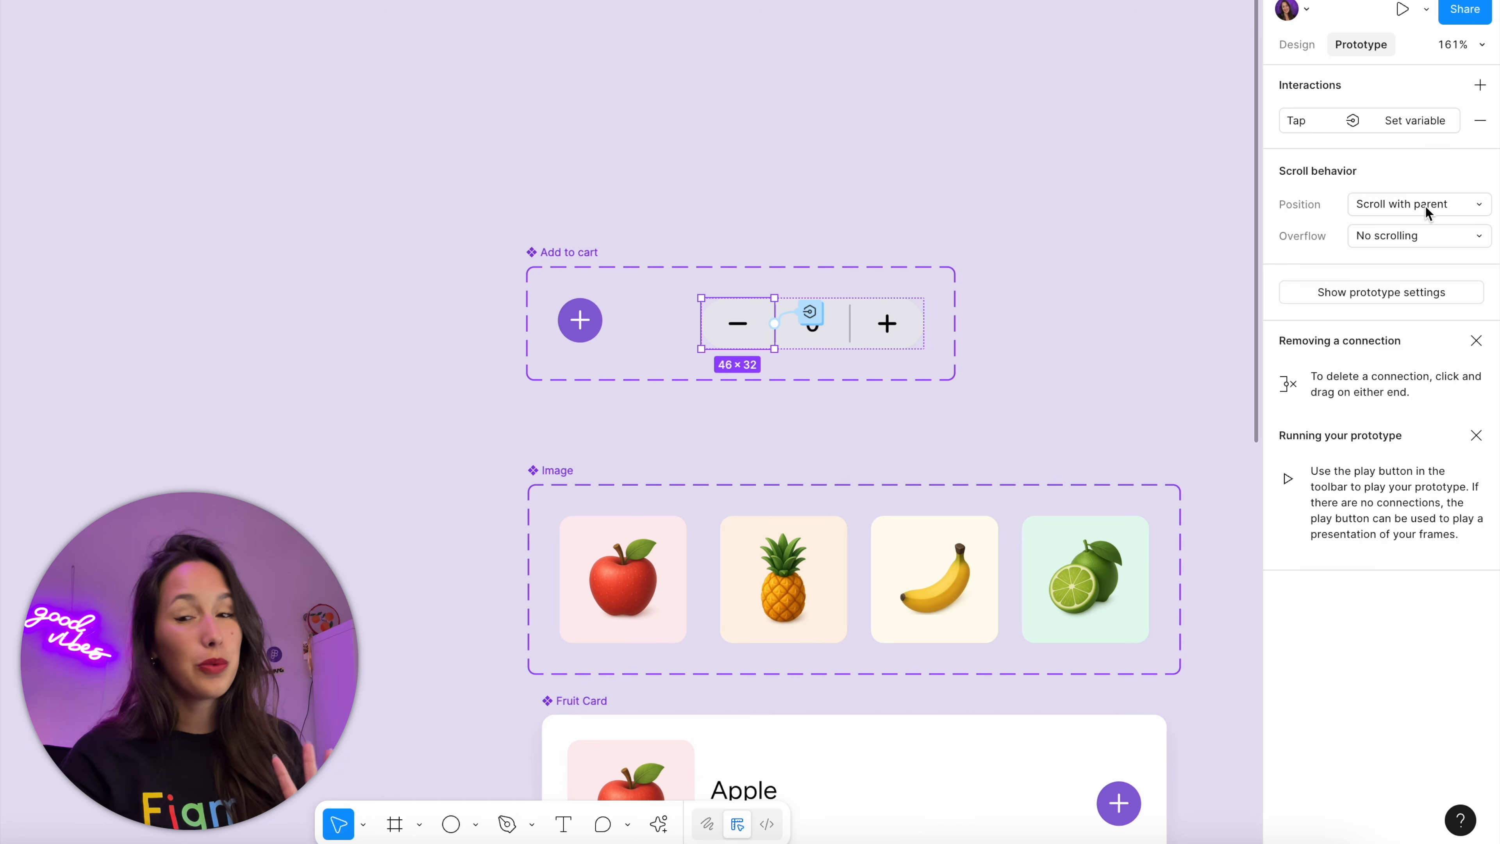
Create a boolean variable named cart-full with the value False in the Cart collection, and close the variables window
{"action": "left_click", "coordinate": [1006, 187]}
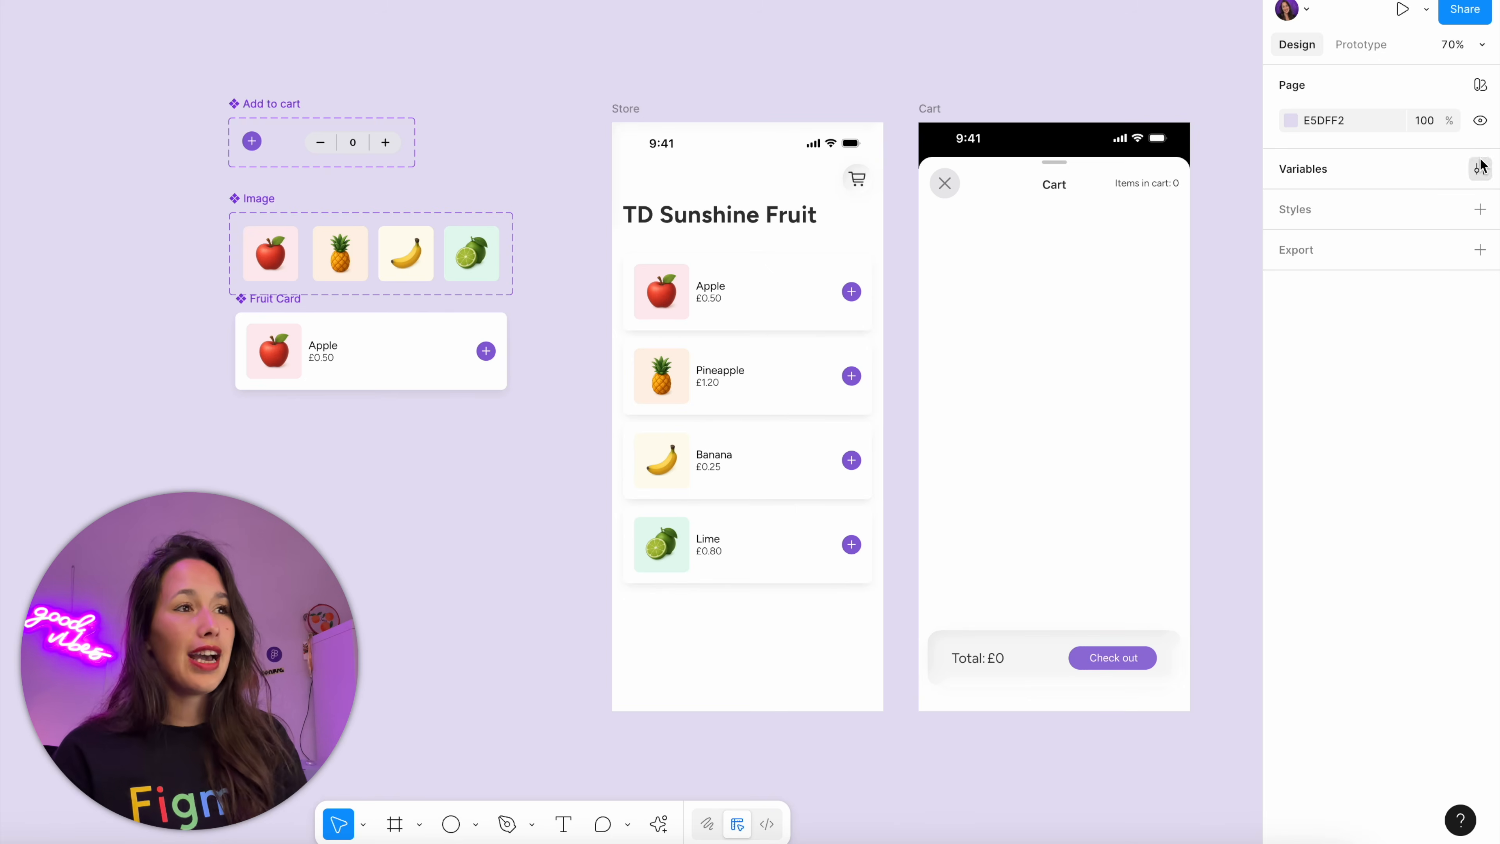
{"action": "left_click", "coordinate": [1479, 168]}
{"action": "left_click", "coordinate": [878, 384]}
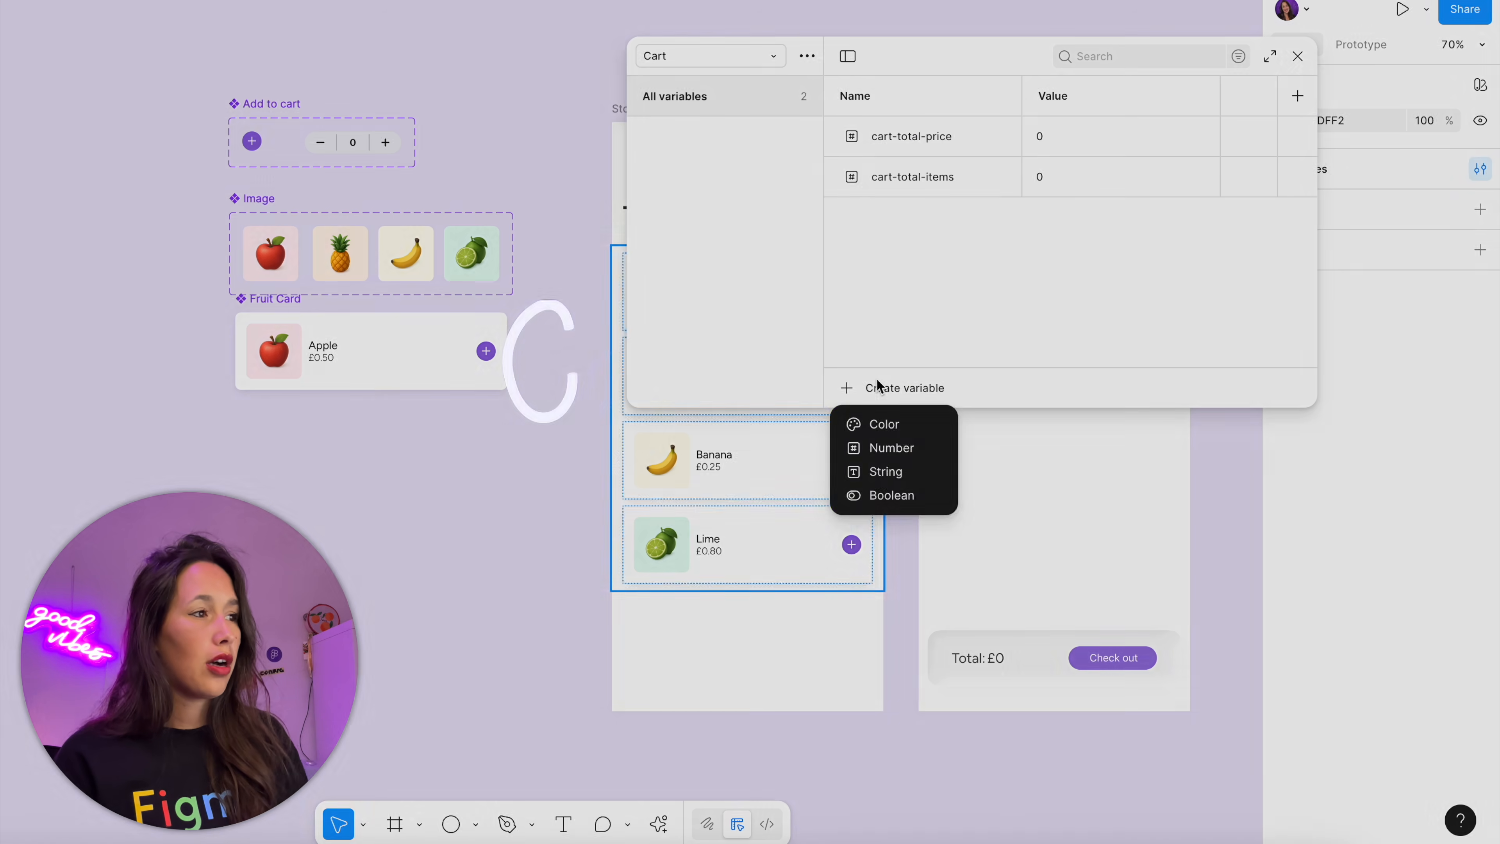
{"action": "left_click", "coordinate": [888, 498]}
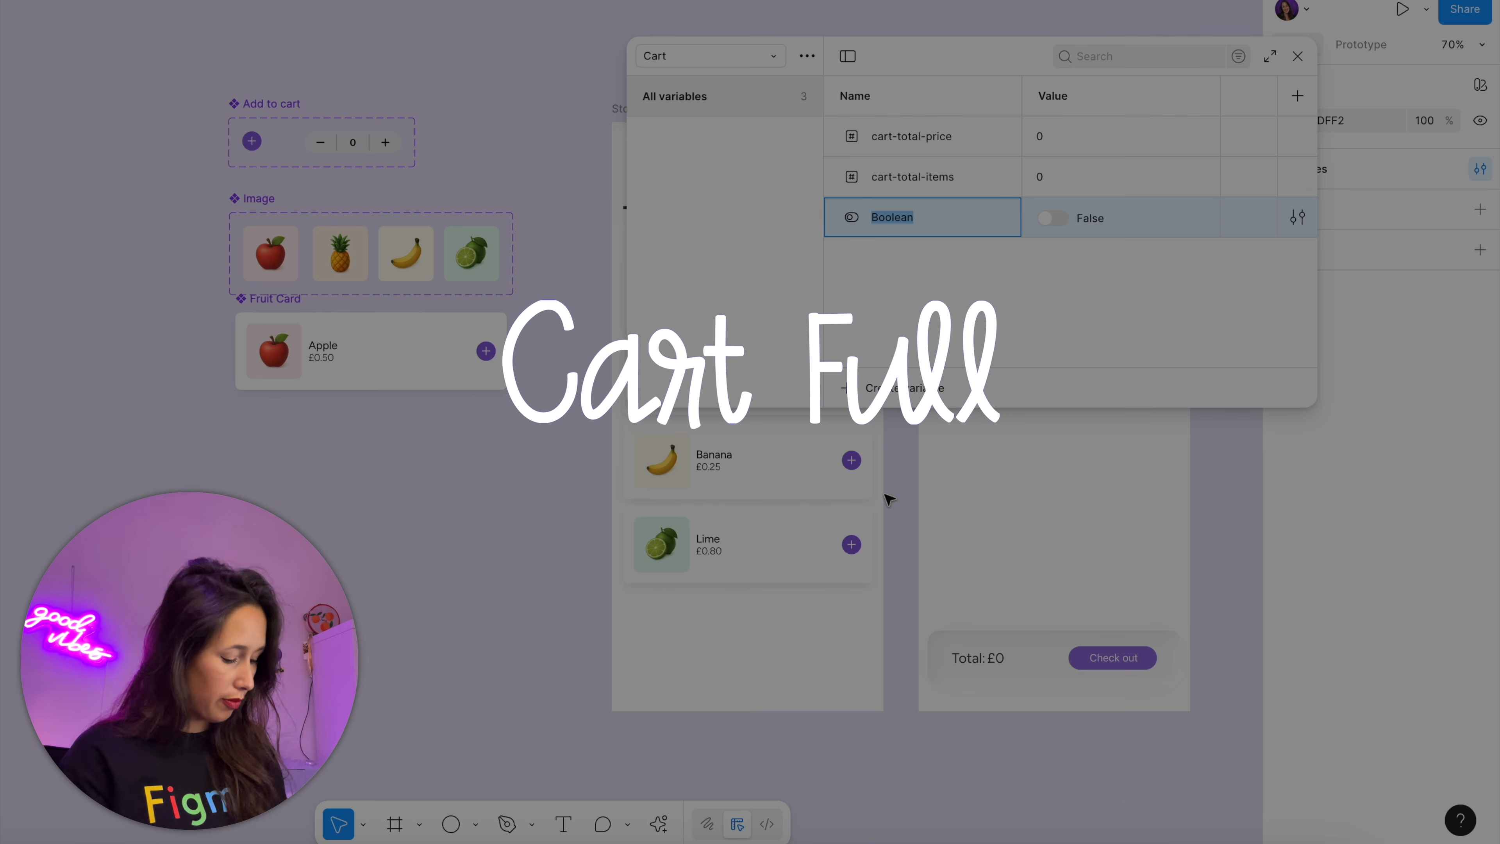
{"action": "type", "text": "cart-full"}
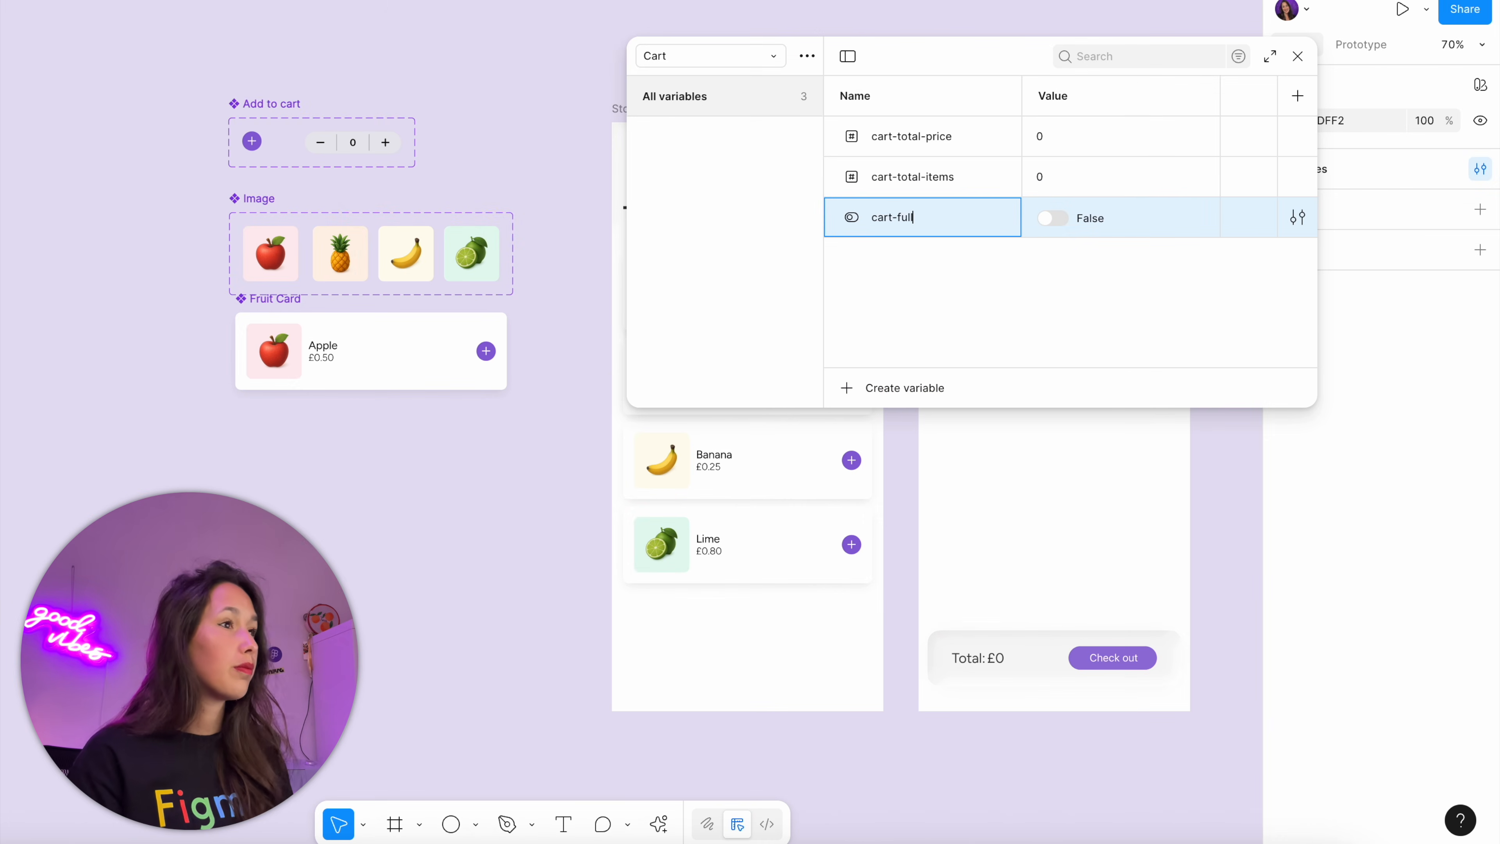
{"action": "key", "text": "Return"}
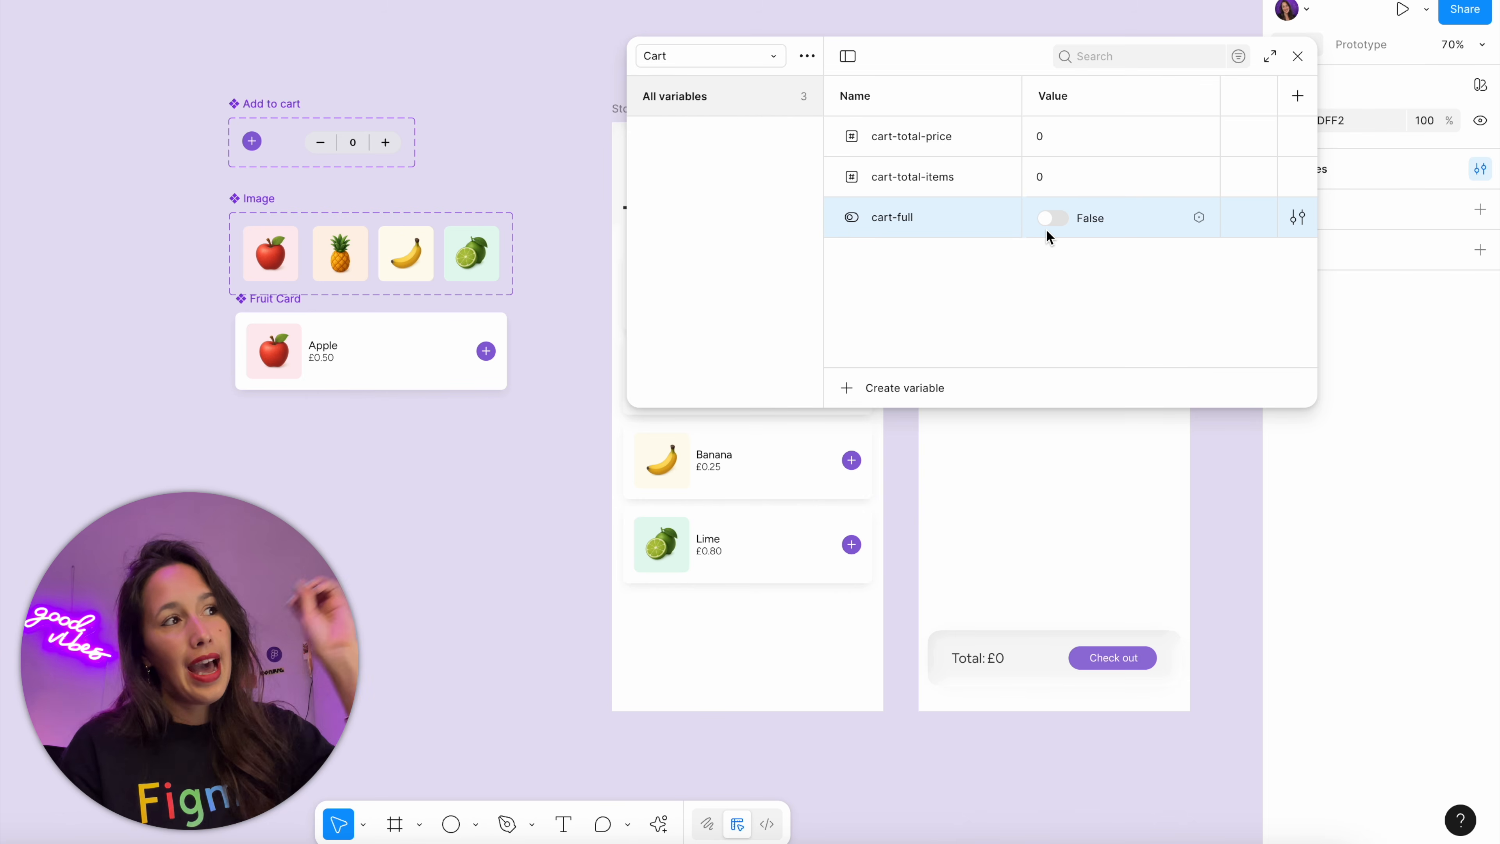
{"action": "left_click", "coordinate": [1297, 56]}
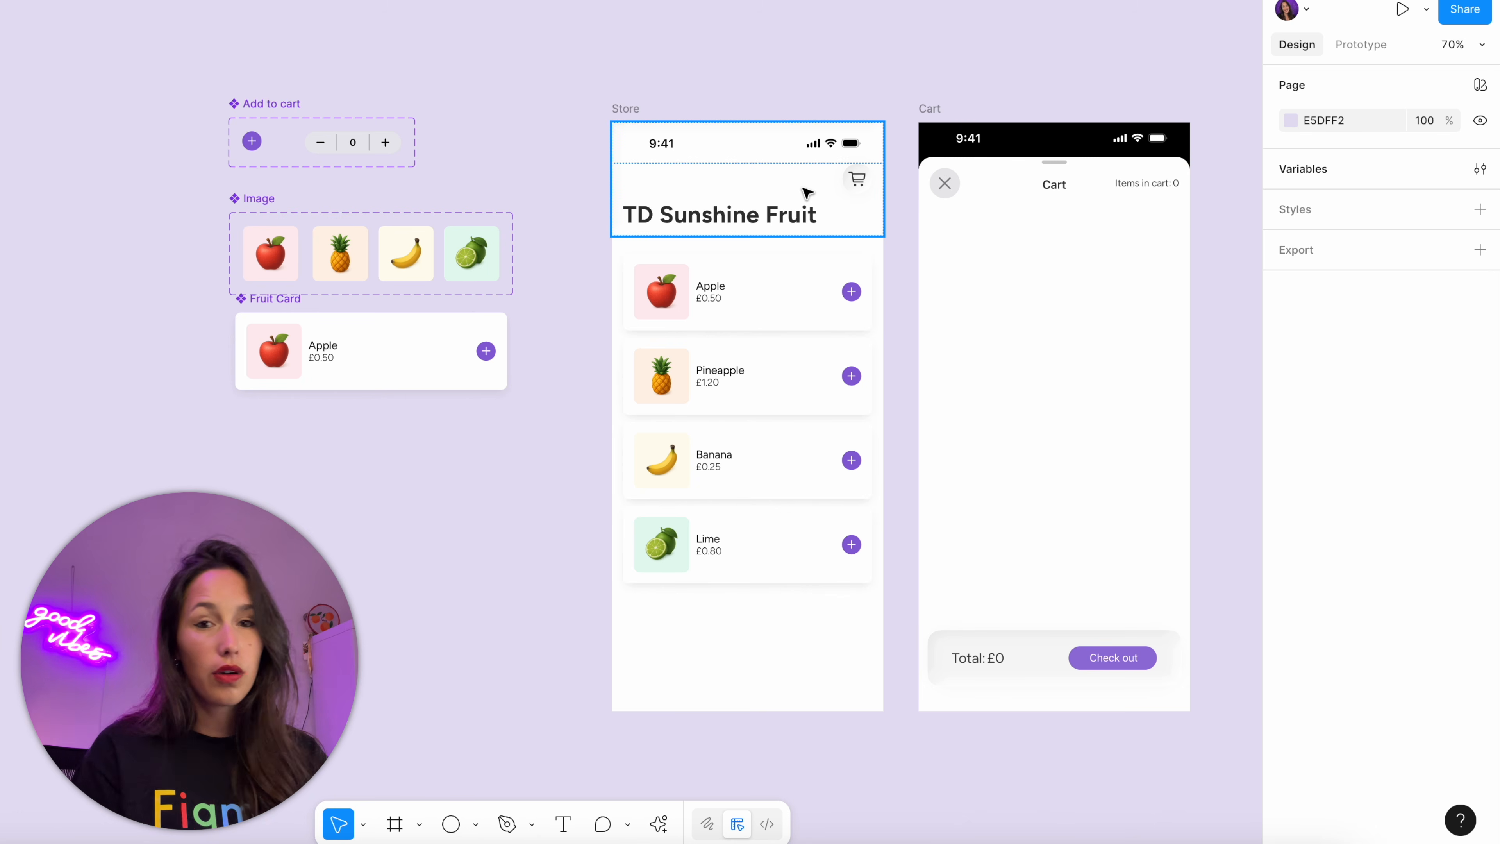
Place a copy of the Cart frame's Check out button above the Add to cart component, and duplicate it alongside
{"action": "left_click", "coordinate": [1148, 654]}
{"action": "left_click", "coordinate": [1148, 655]}
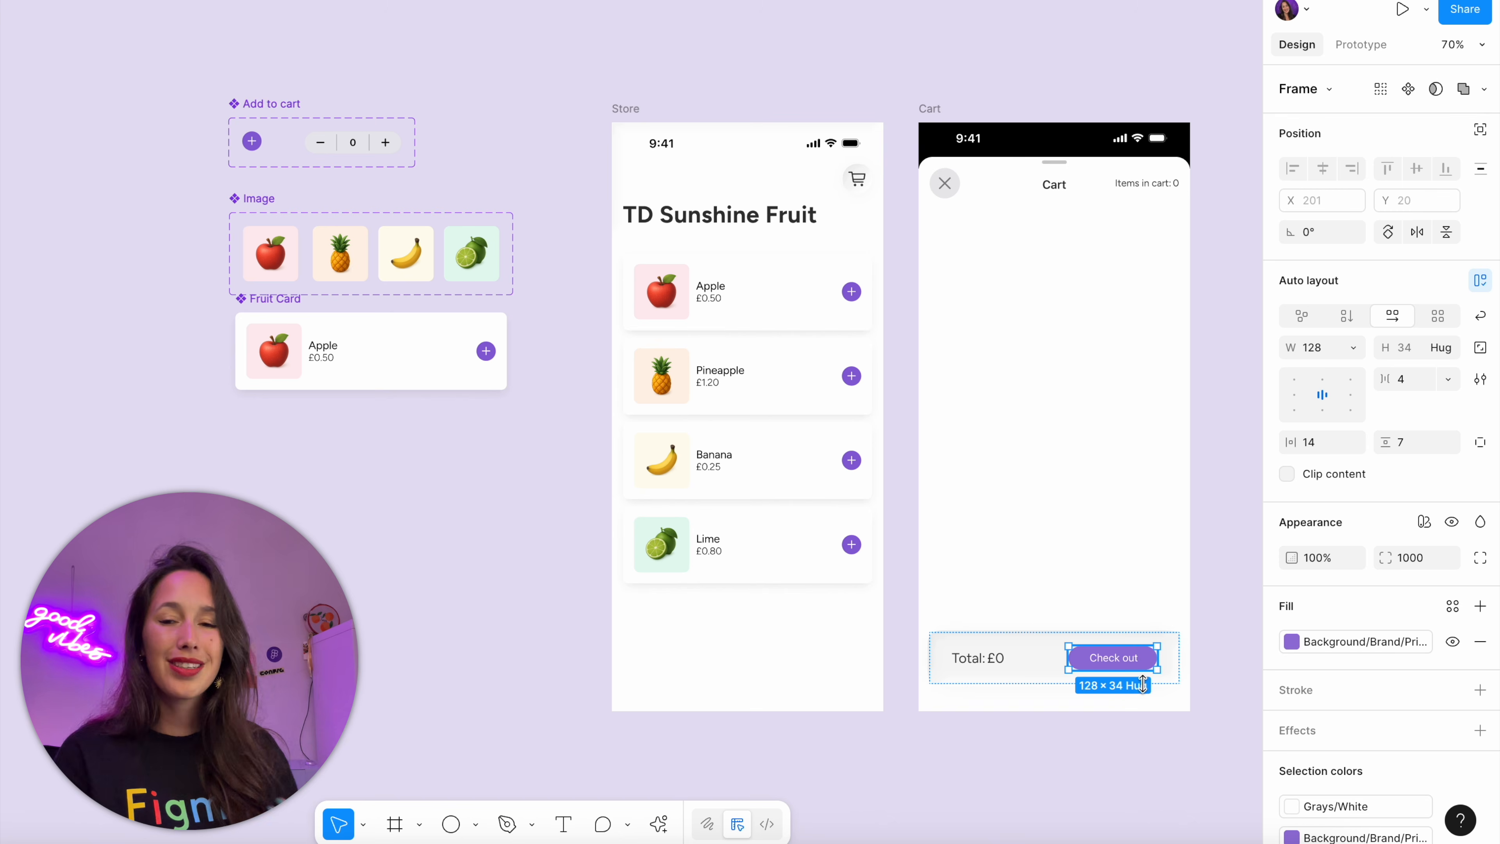
{"action": "left_click_drag", "start_coordinate": [1140, 663], "coordinate": [237, 61], "text": "alt+shift"}
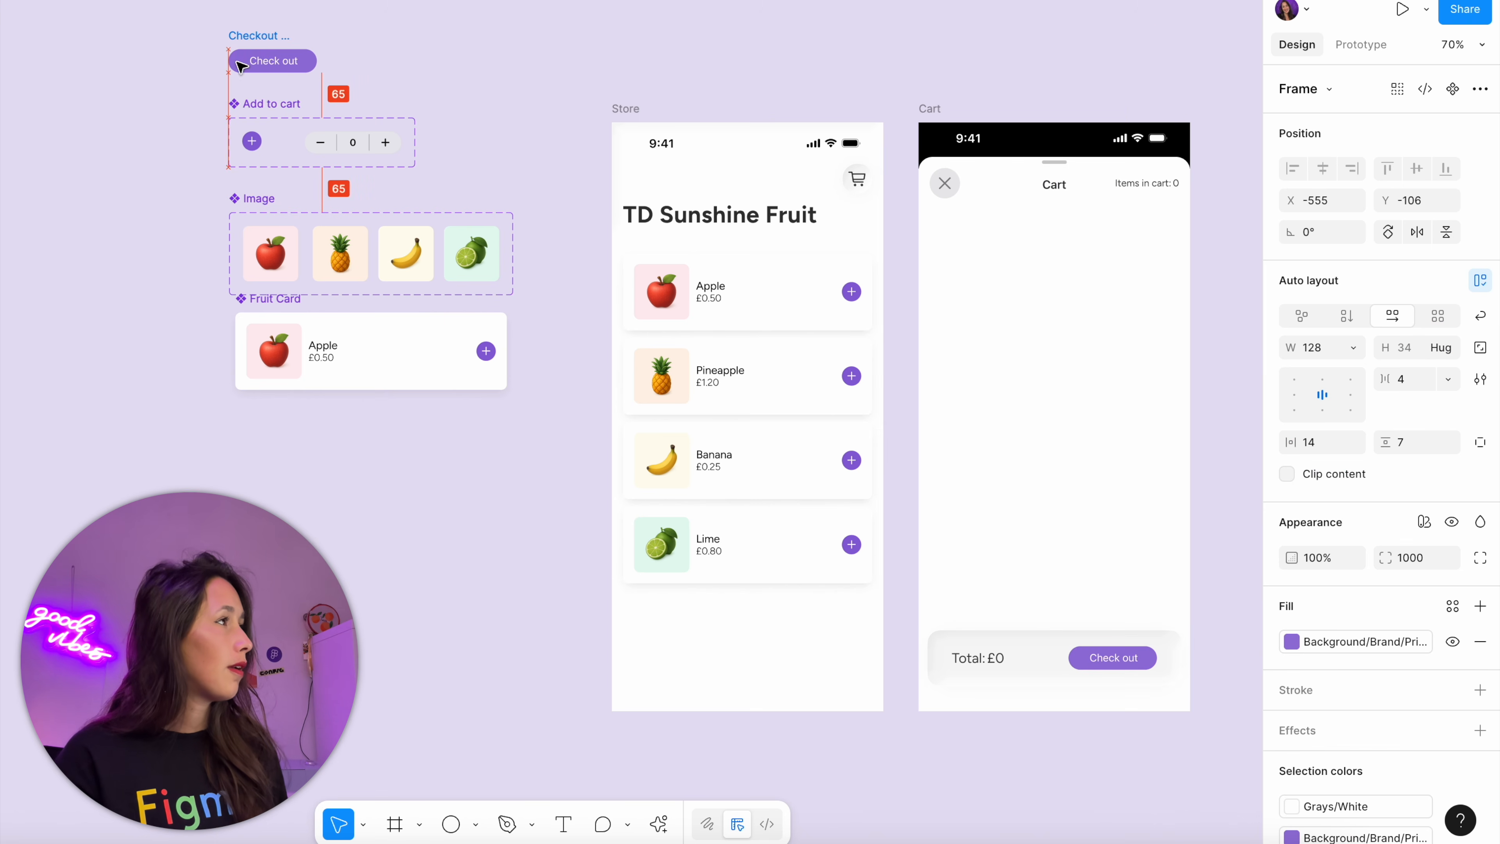
{"action": "scroll", "coordinate": [238, 61], "scroll_direction": "up", "scroll_amount": 5}
{"action": "left_click_drag", "start_coordinate": [261, 123], "coordinate": [699, 399]}
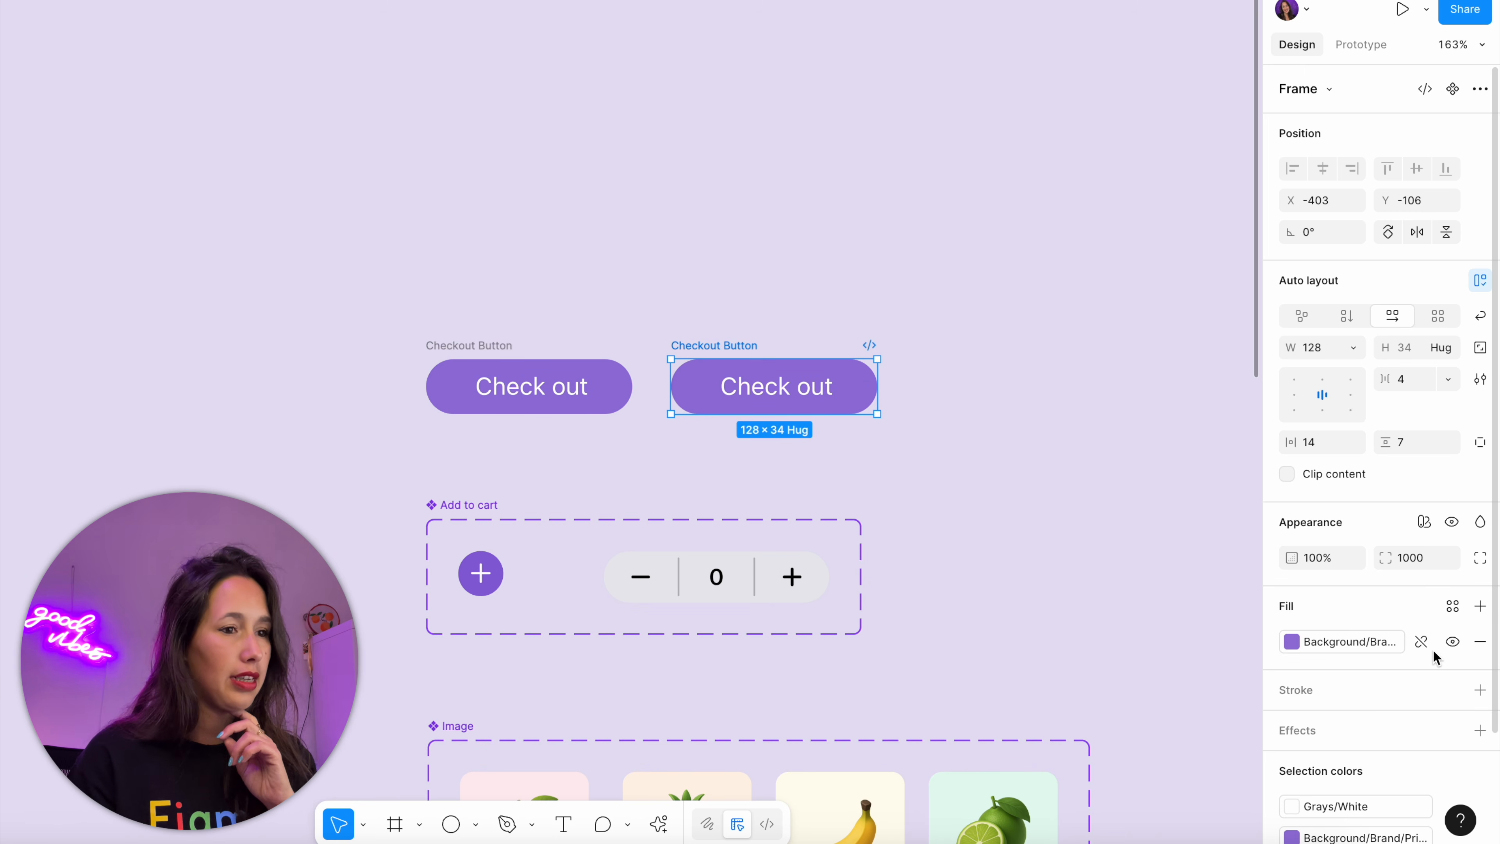
Detach the fill colour style from the second Check out button and set its fill to CAC2DB
{"action": "left_click", "coordinate": [1333, 649]}
{"action": "left_click", "coordinate": [1420, 642]}
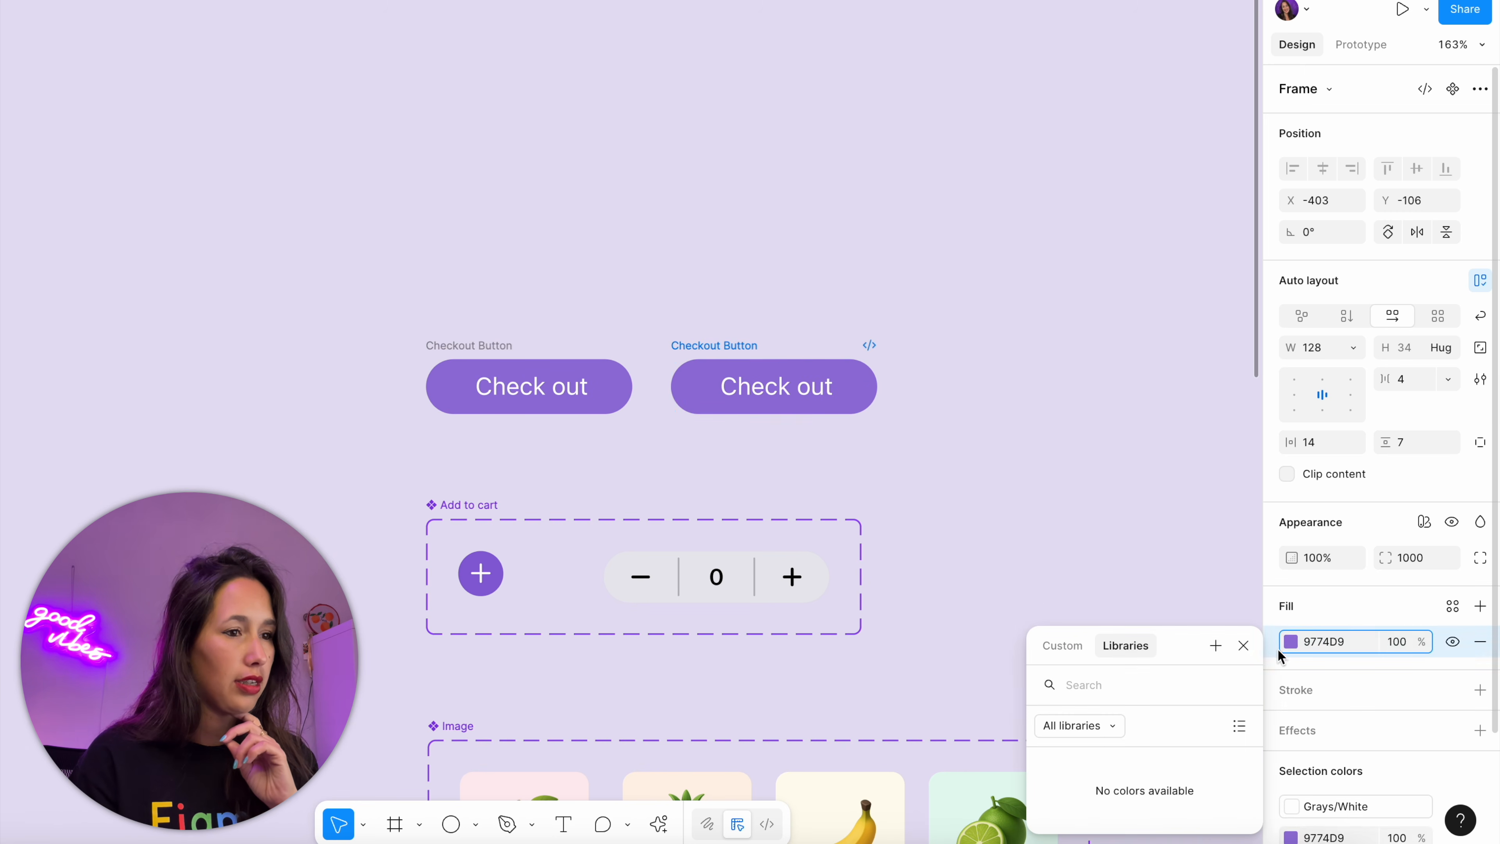
{"action": "left_click", "coordinate": [1289, 644]}
{"action": "left_click", "coordinate": [1065, 447]}
{"action": "left_click", "coordinate": [472, 210]}
Combine the two Checkout Button frames into a component set
{"action": "left_click_drag", "start_coordinate": [373, 266], "coordinate": [930, 456]}
{"action": "left_click", "coordinate": [1428, 89]}
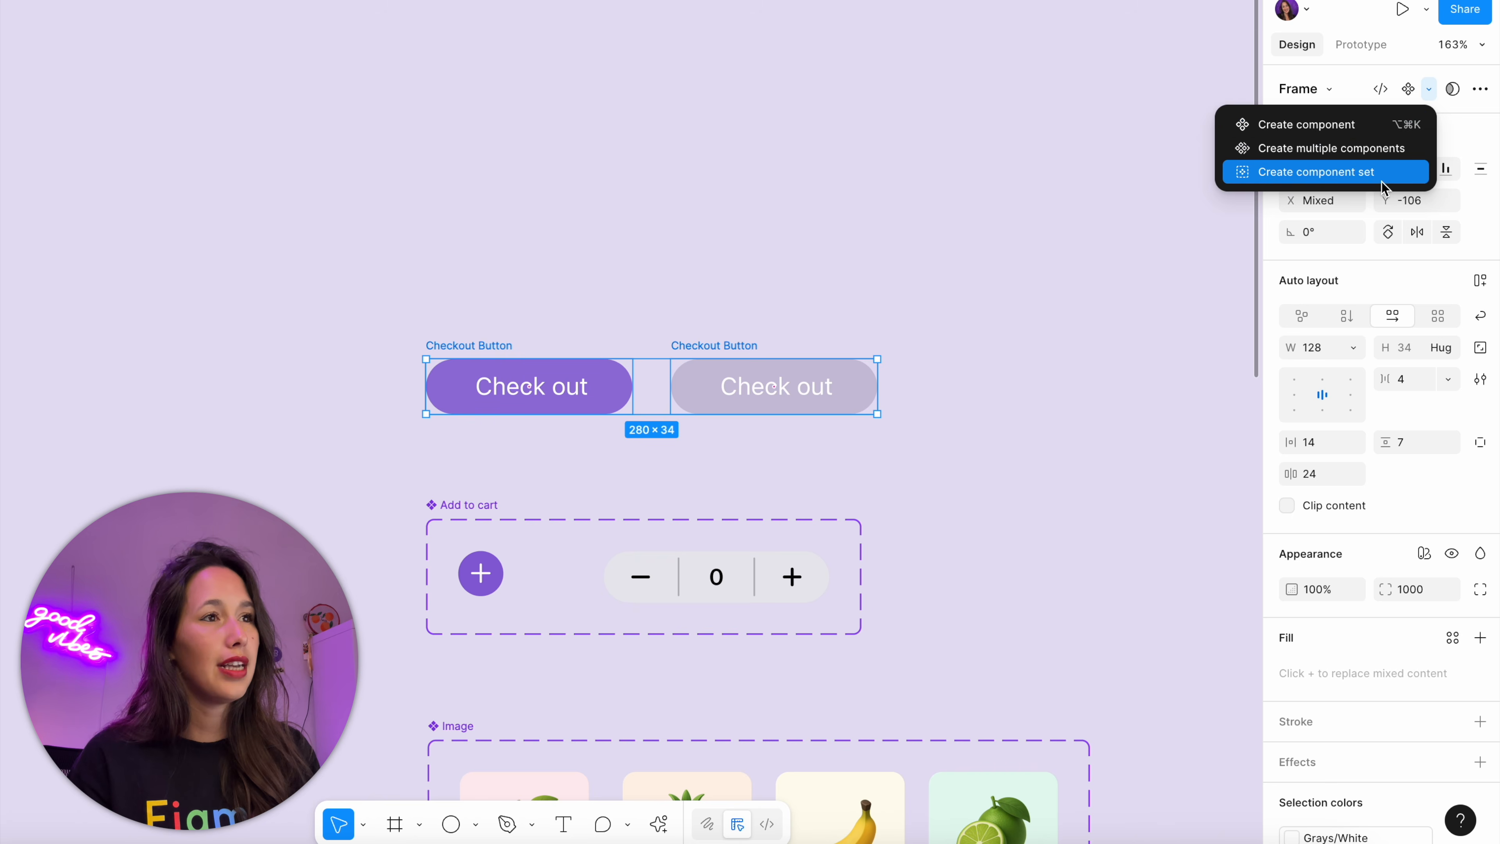
{"action": "left_click", "coordinate": [1358, 172]}
Set the purple checkout variant's property value to True and the greyed variant's to False, and rename the property Enabled
{"action": "left_click", "coordinate": [507, 392]}
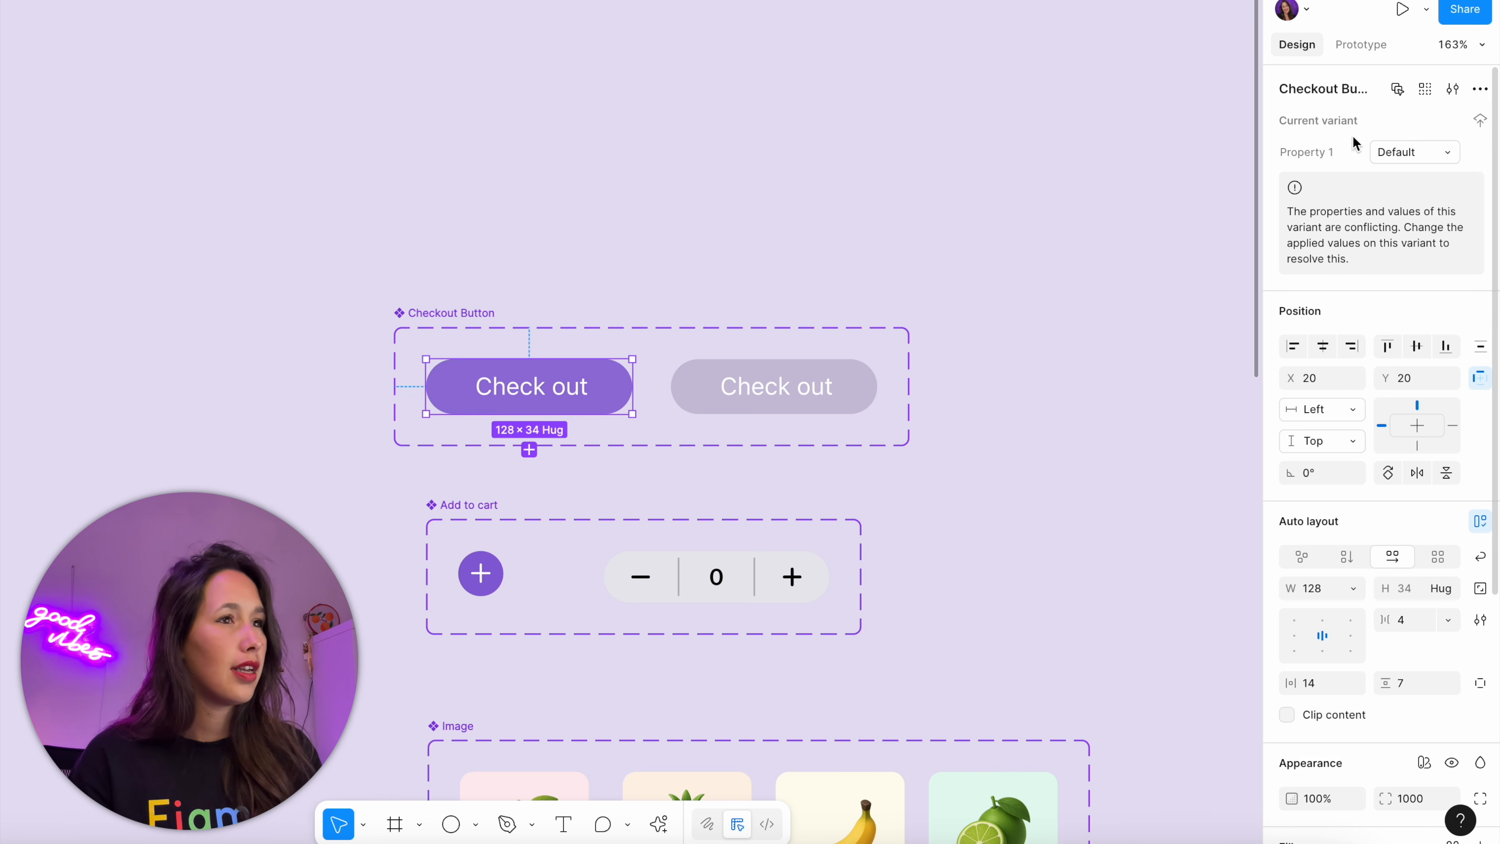
{"action": "left_click", "coordinate": [1393, 158]}
{"action": "type", "text": "True"}
{"action": "key", "text": "Return"}
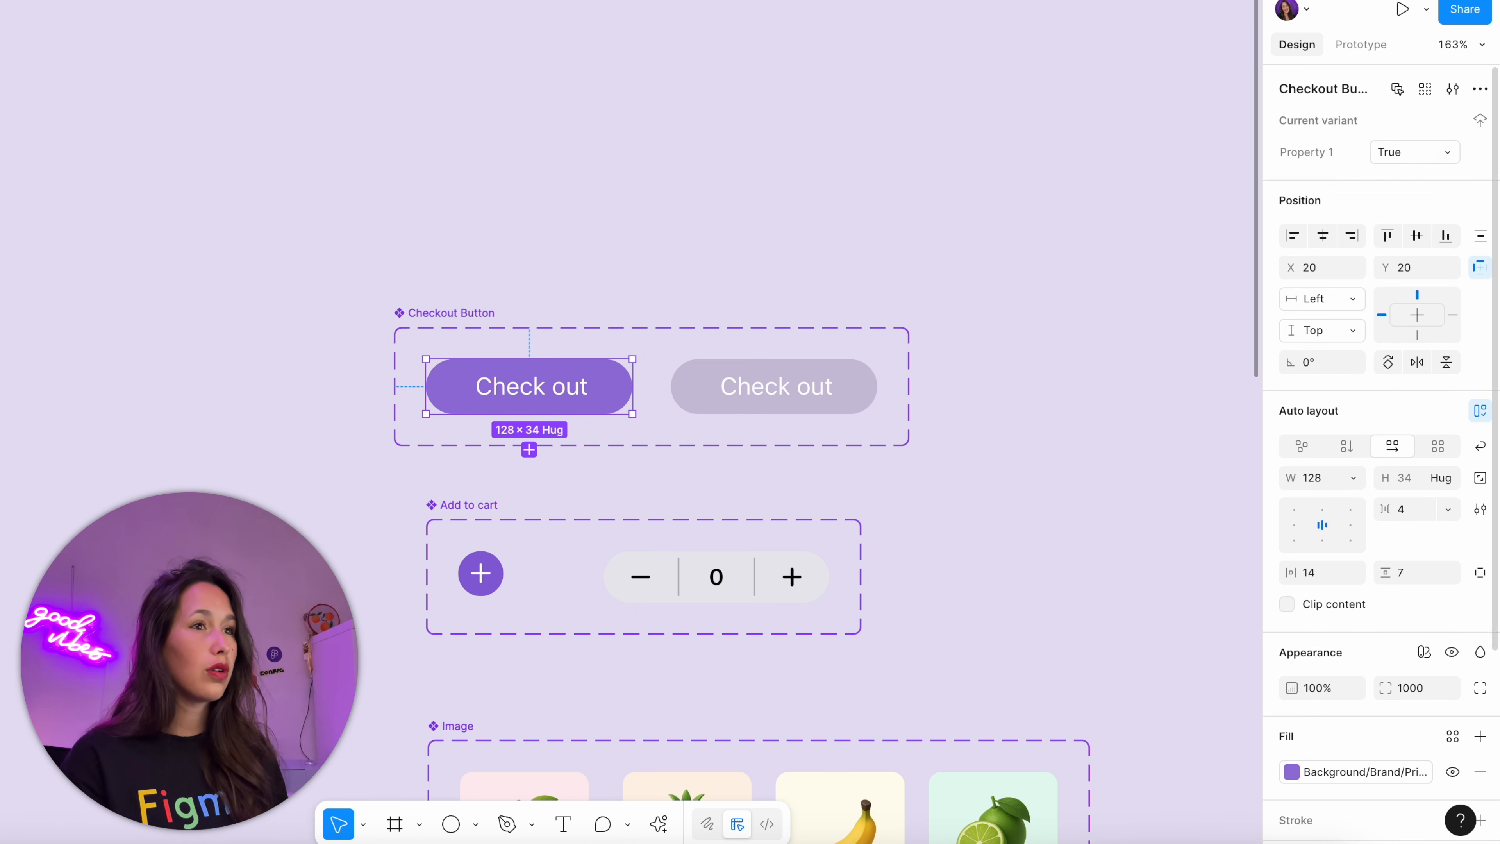
{"action": "left_click", "coordinate": [712, 373]}
{"action": "left_click", "coordinate": [1417, 158]}
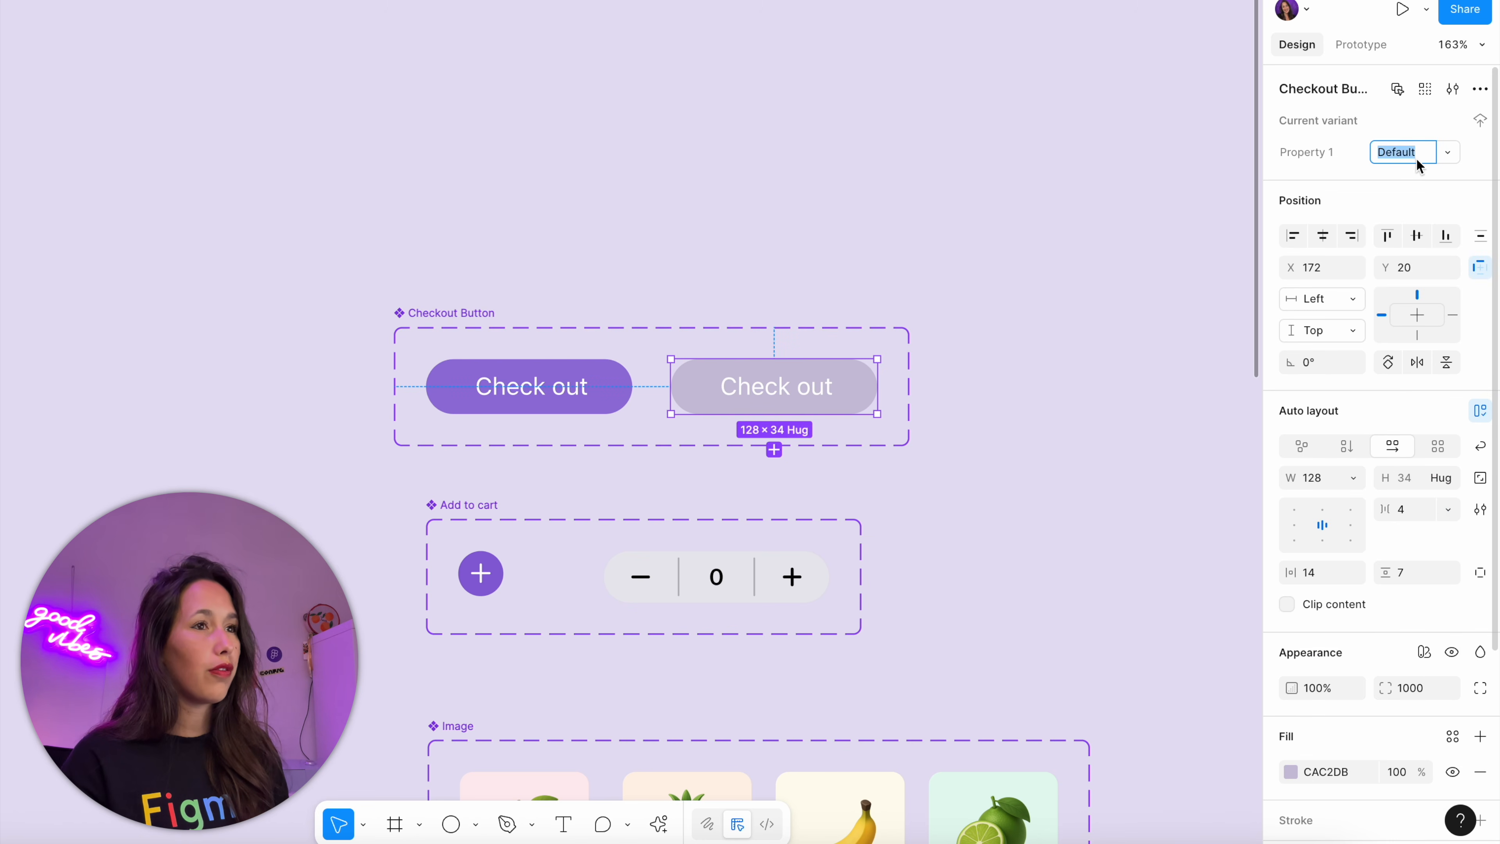
{"action": "type", "text": "False"}
{"action": "key", "text": "Return"}
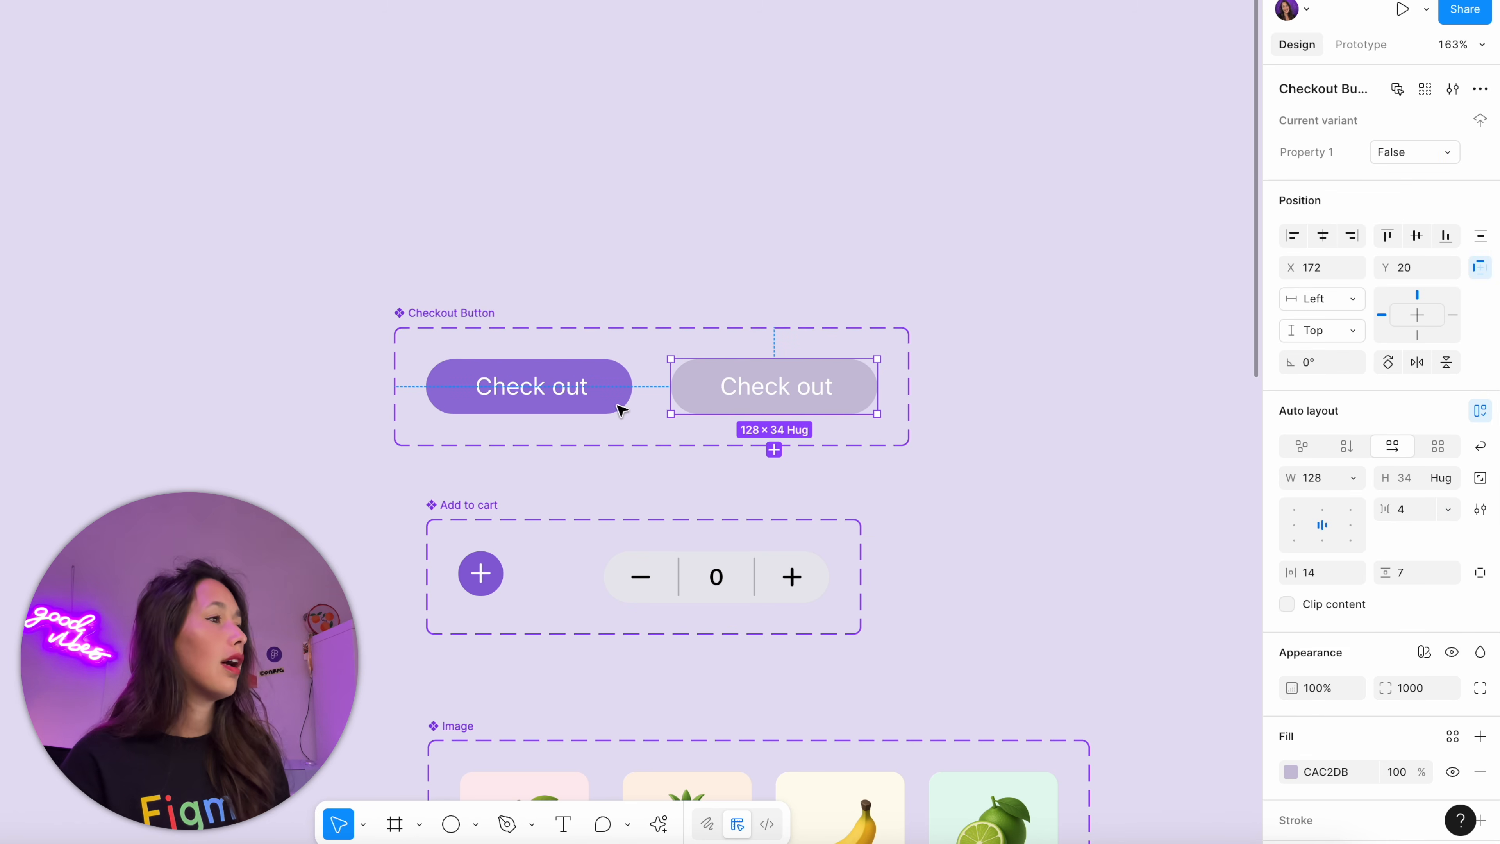
{"action": "double_click", "coordinate": [1308, 153]}
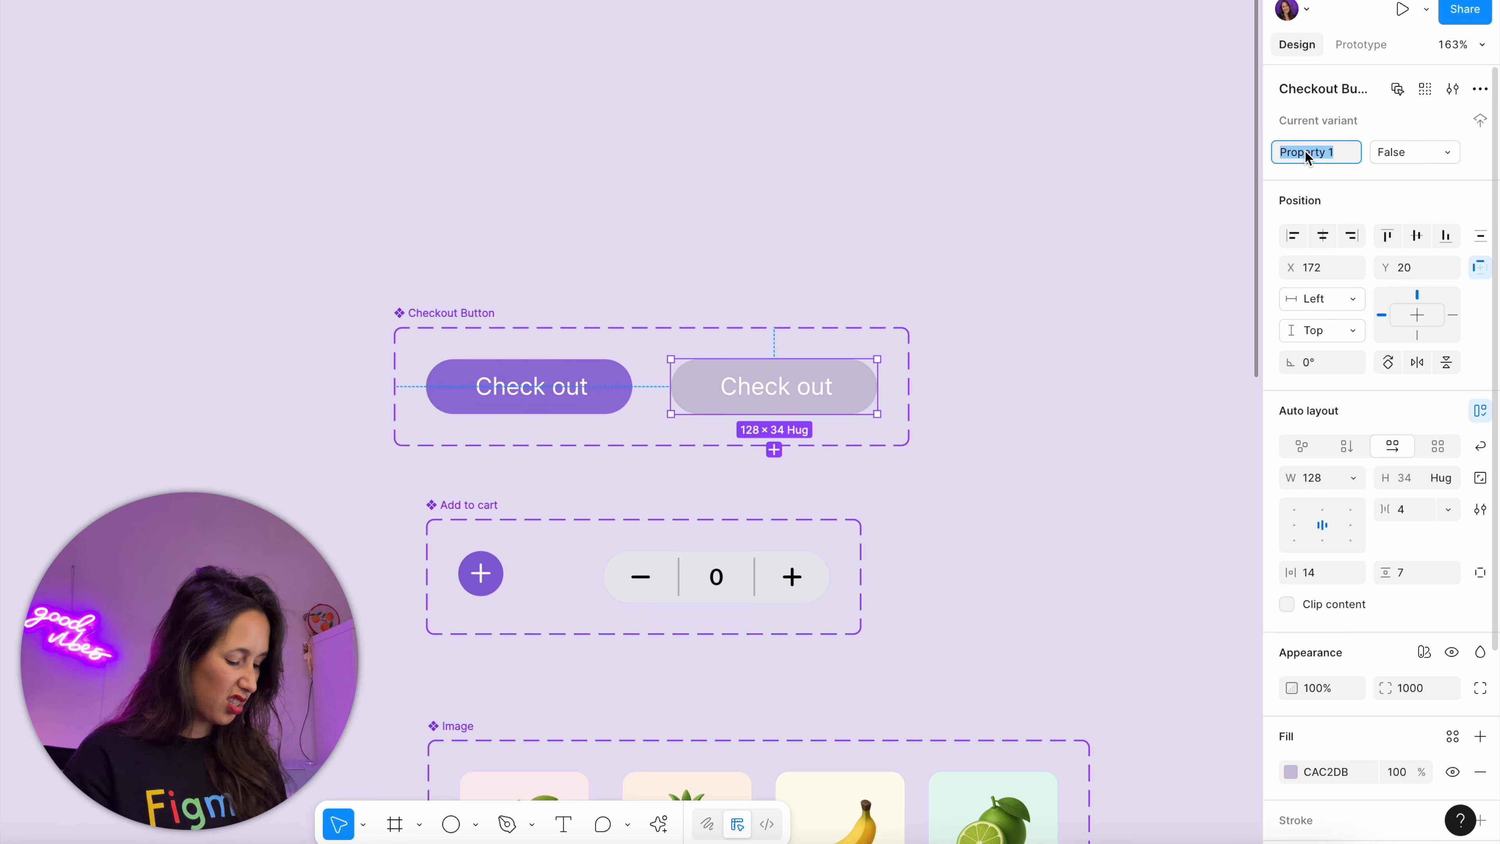
{"action": "type", "text": "Enabled"}
Replace the Check out button in the Cart frame with the Checkout Button component's Enabled True variant
{"action": "left_click", "coordinate": [556, 325]}
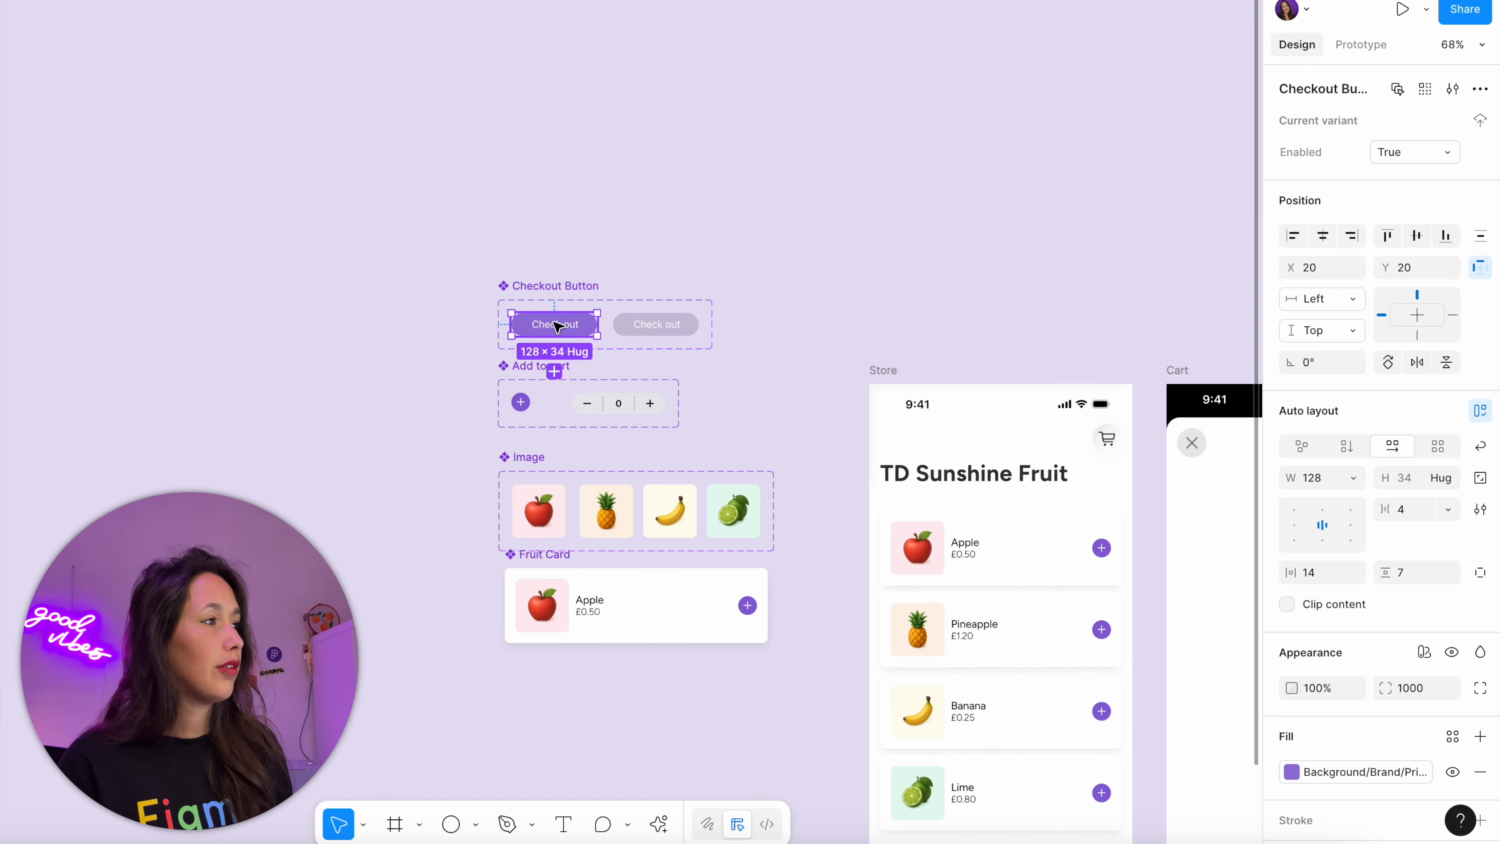
{"action": "key", "text": "super+c"}
{"action": "scroll", "coordinate": [556, 325], "scroll_direction": "right", "scroll_amount": 8}
{"action": "scroll", "coordinate": [556, 325], "scroll_direction": "down", "scroll_amount": 4}
{"action": "scroll", "coordinate": [852, 618], "scroll_direction": "up", "scroll_amount": 5}
{"action": "left_click", "coordinate": [865, 608]}
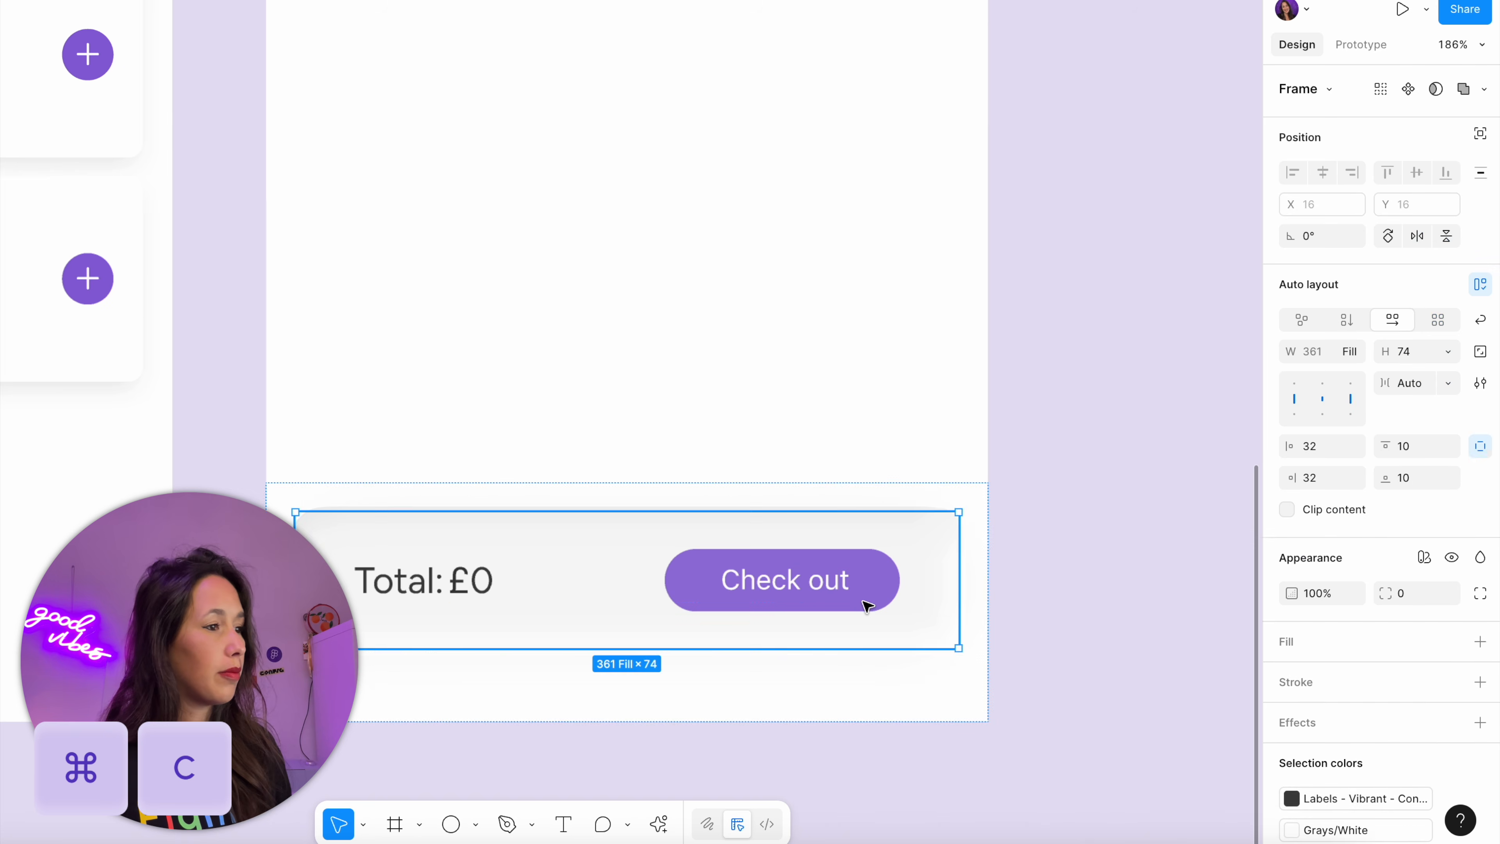
{"action": "left_click", "coordinate": [866, 606]}
{"action": "key", "text": "super+shift+r"}
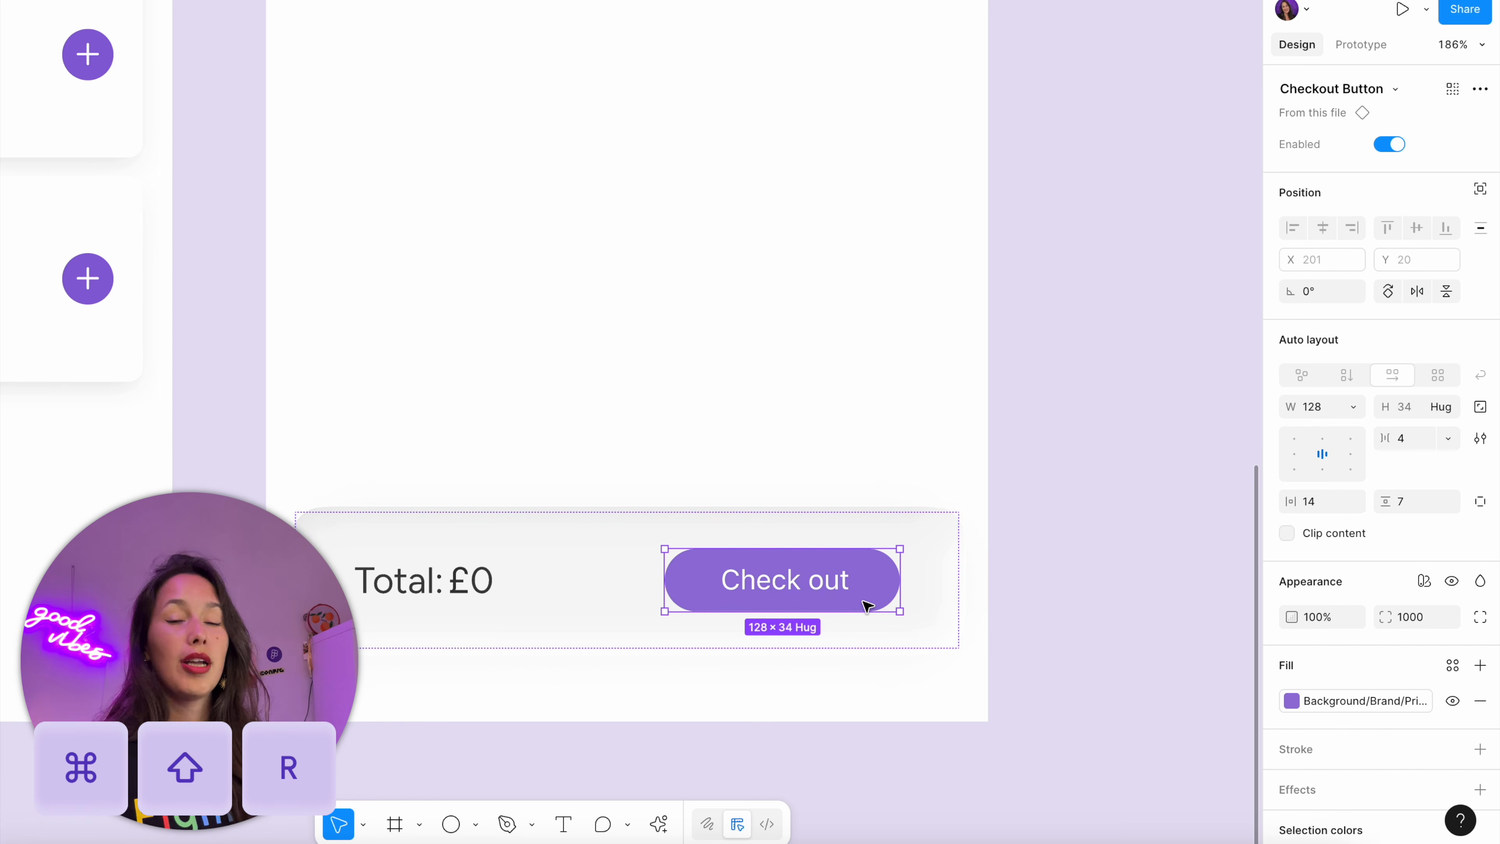
Apply the cart-full variable to the Enabled property of the Cart frame's Checkout Button
{"action": "scroll", "coordinate": [866, 607], "scroll_direction": "left", "scroll_amount": 6}
{"action": "scroll", "coordinate": [866, 606], "scroll_direction": "down", "scroll_amount": 2}
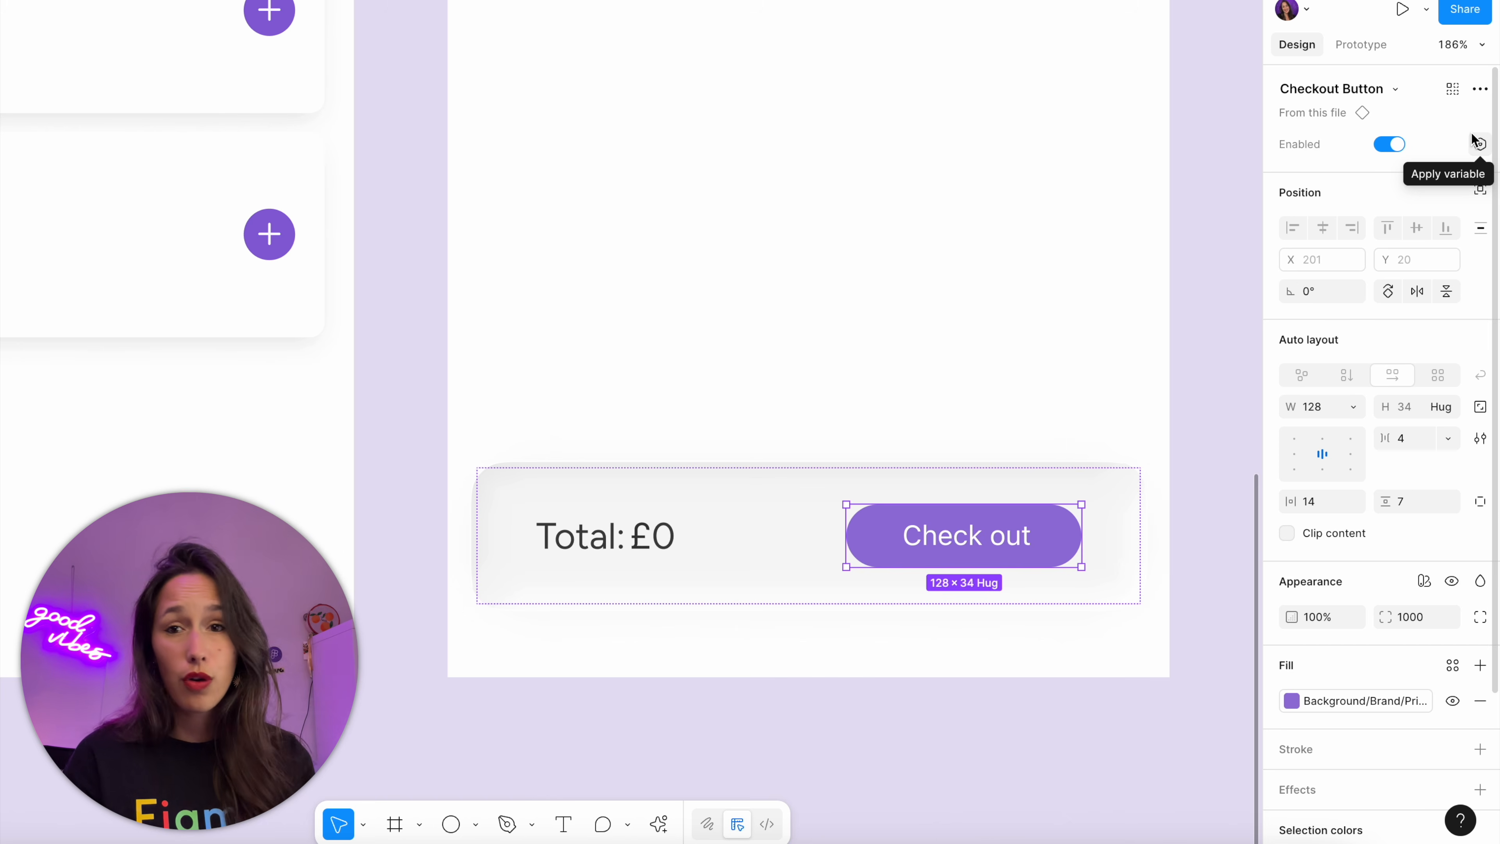
{"action": "left_click", "coordinate": [1480, 146]}
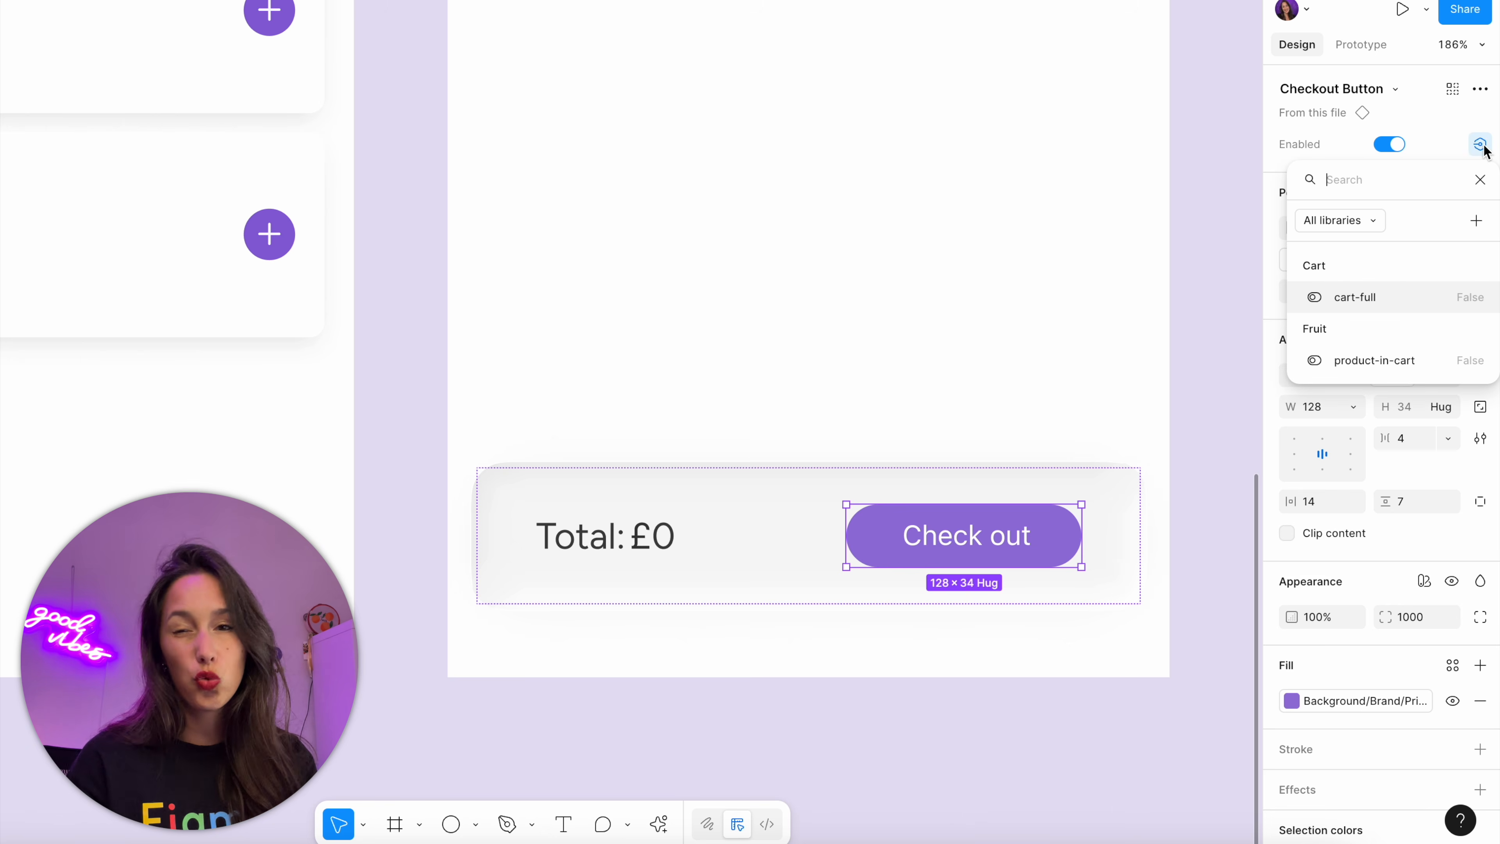
{"action": "left_click", "coordinate": [1395, 291]}
{"action": "left_click", "coordinate": [1163, 319]}
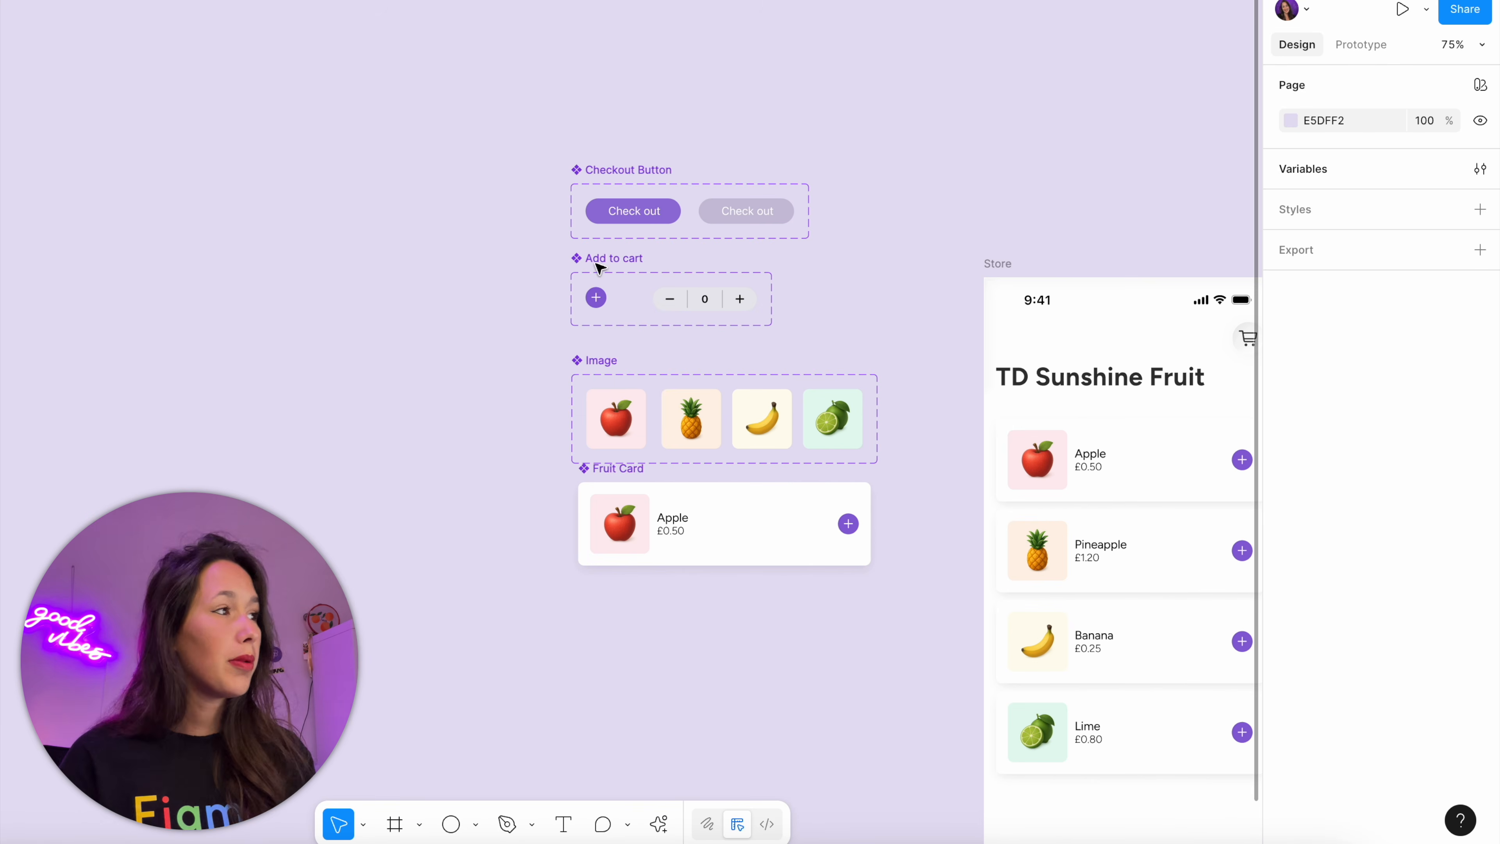
Add an action setting cart-full to True to the tap interaction of the Add to cart component's round plus variant
{"action": "left_click", "coordinate": [600, 297]}
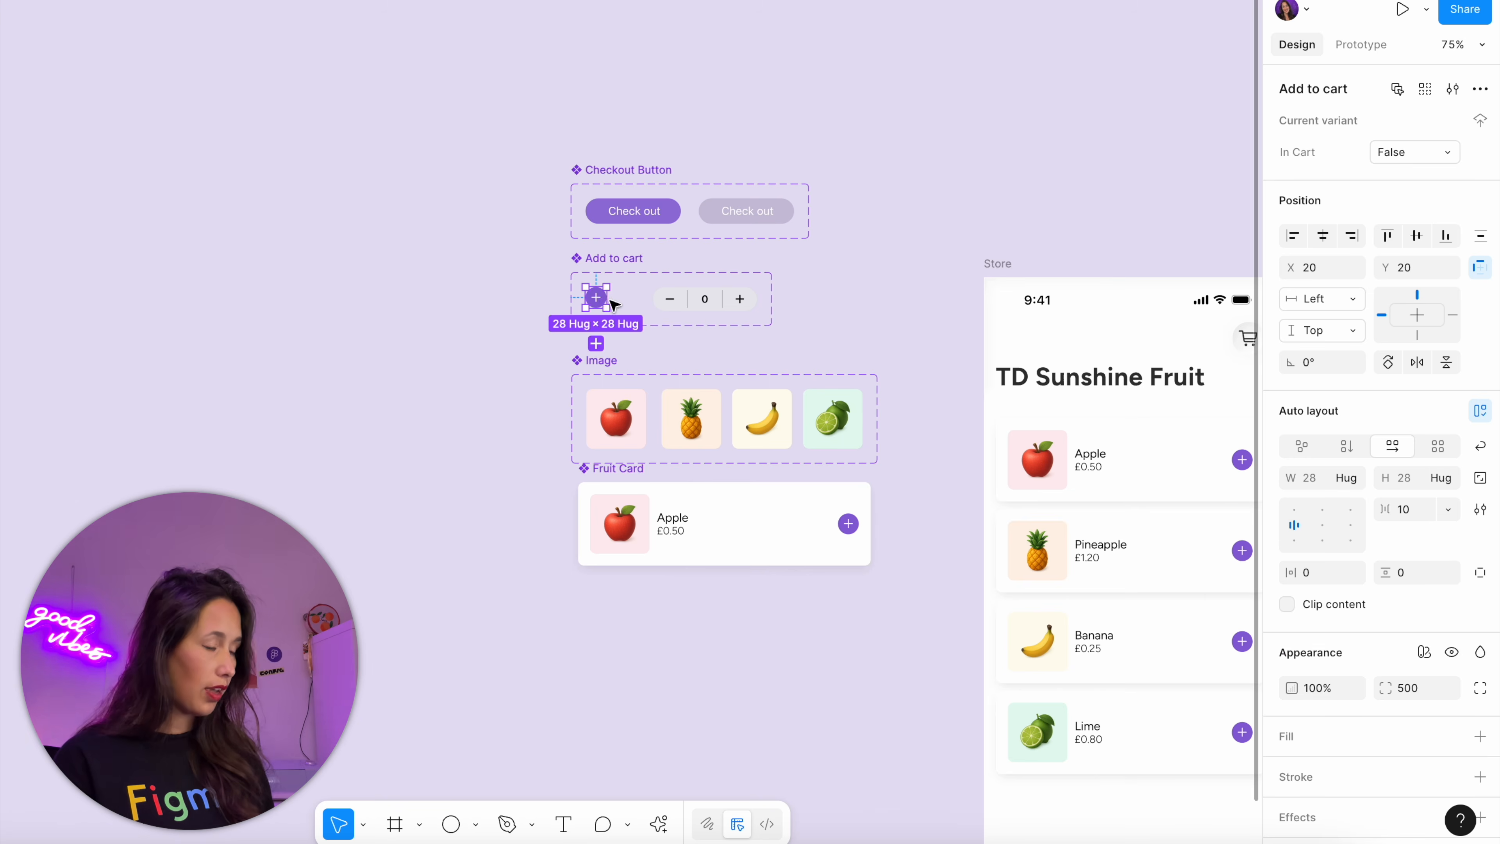
{"action": "key", "text": "shift+e"}
{"action": "scroll", "coordinate": [614, 304], "scroll_direction": "up", "scroll_amount": 5}
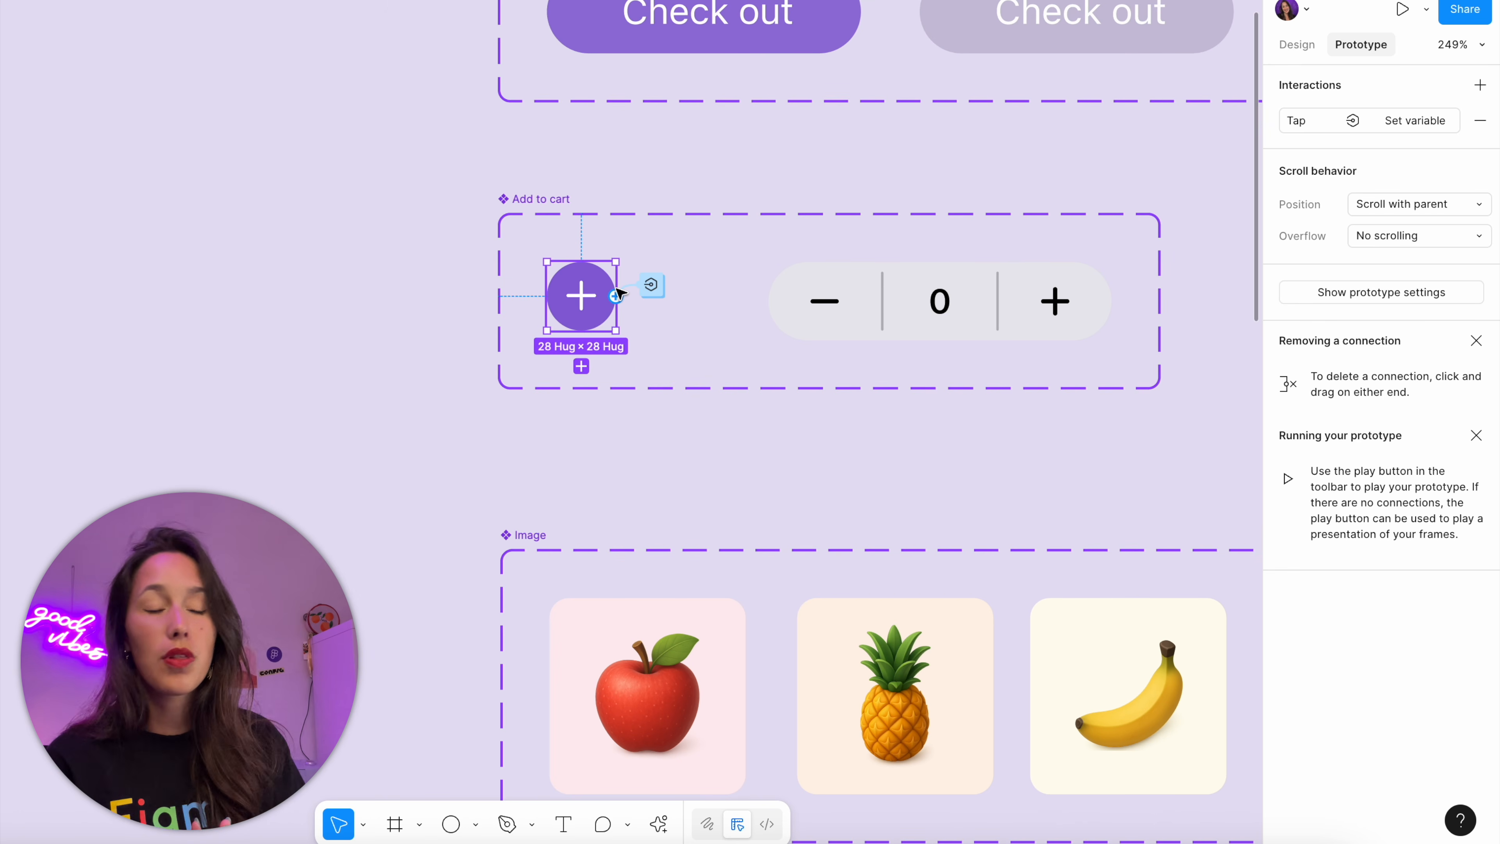
{"action": "left_click", "coordinate": [652, 285]}
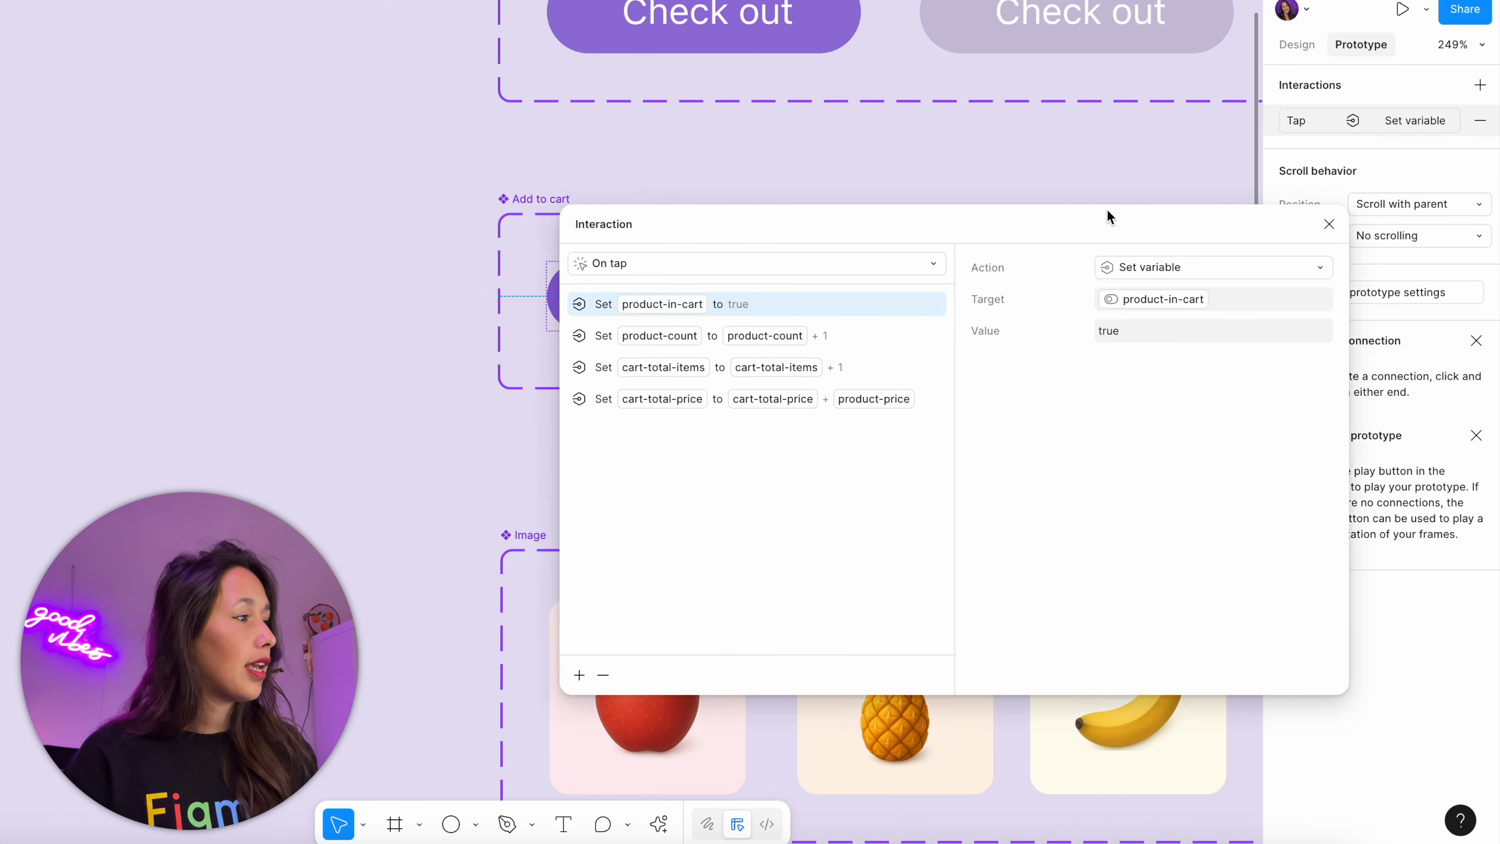
{"action": "left_click", "coordinate": [805, 371]}
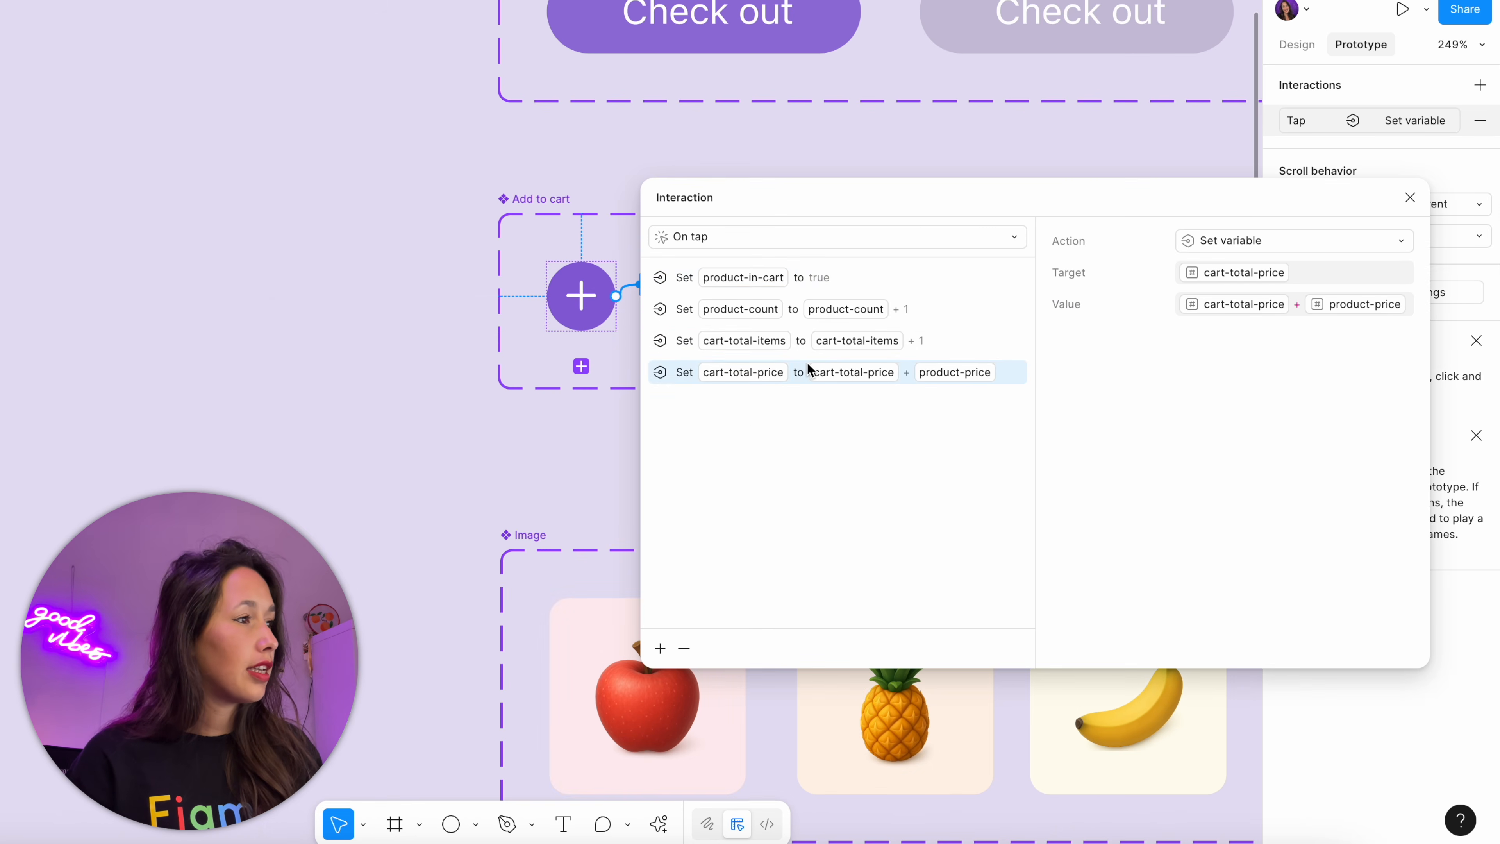
{"action": "left_click", "coordinate": [657, 655]}
{"action": "left_click", "coordinate": [656, 725]}
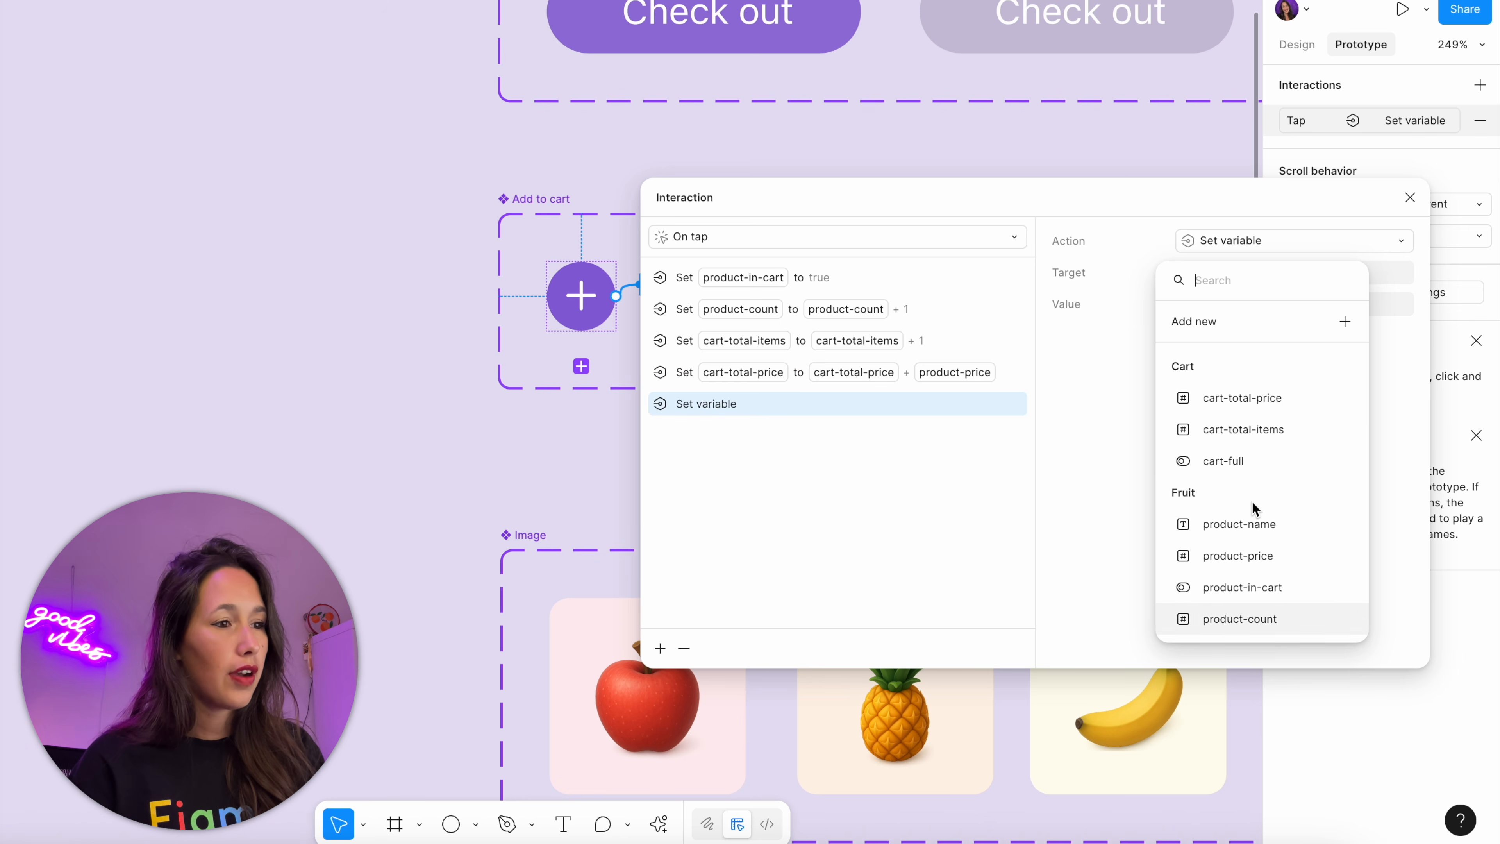
{"action": "left_click", "coordinate": [1253, 472]}
{"action": "left_click", "coordinate": [1266, 397]}
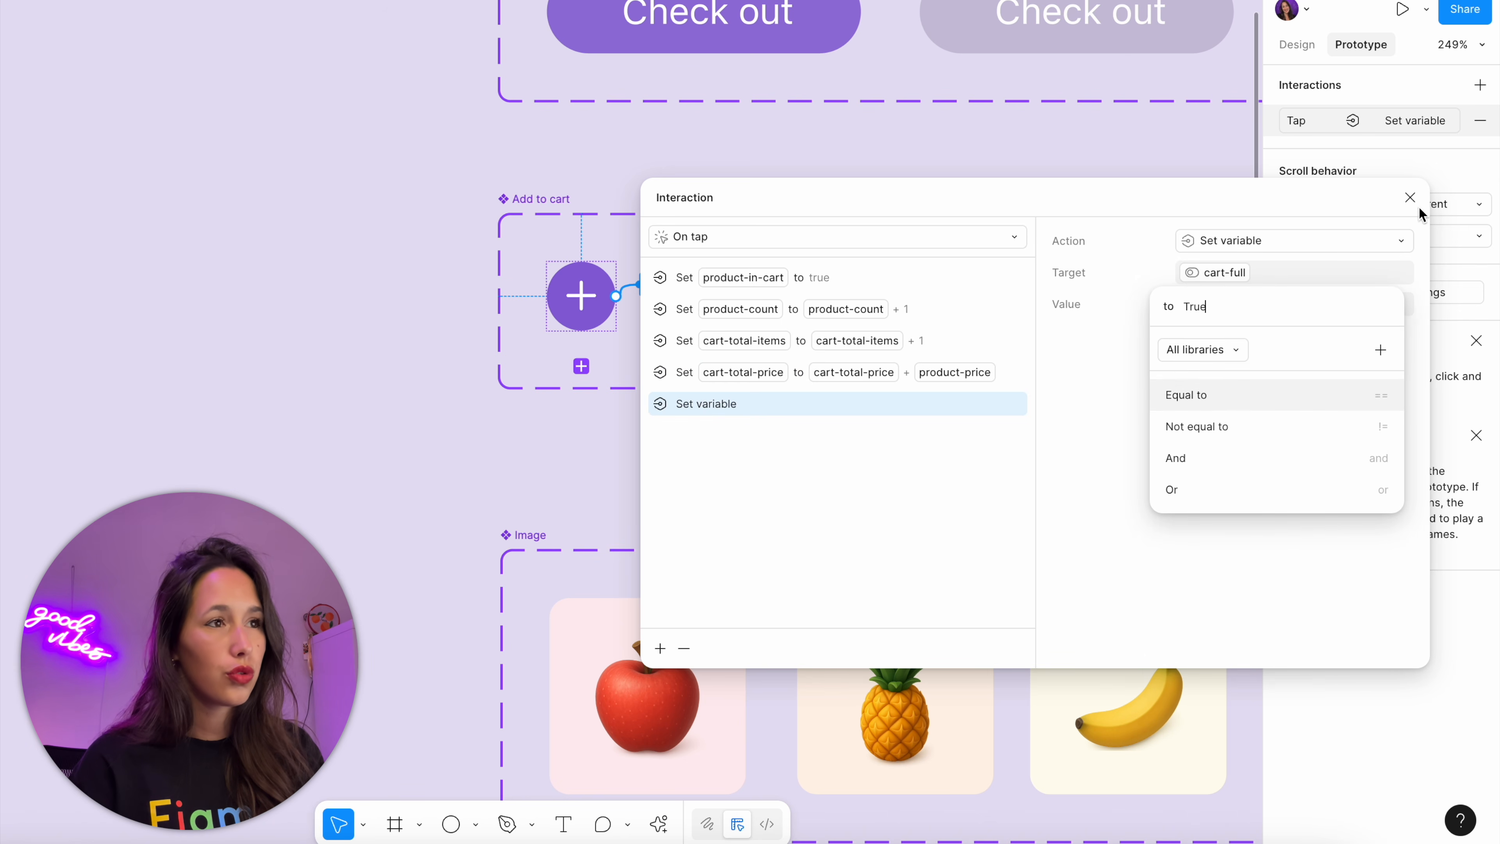
{"action": "left_click", "coordinate": [1414, 201]}
{"action": "left_click", "coordinate": [1111, 145]}
Preview the Store flow and check the cart's Check out button with an empty cart and with one pineapple added
{"action": "scroll", "coordinate": [985, 185], "scroll_direction": "down", "scroll_amount": 10}
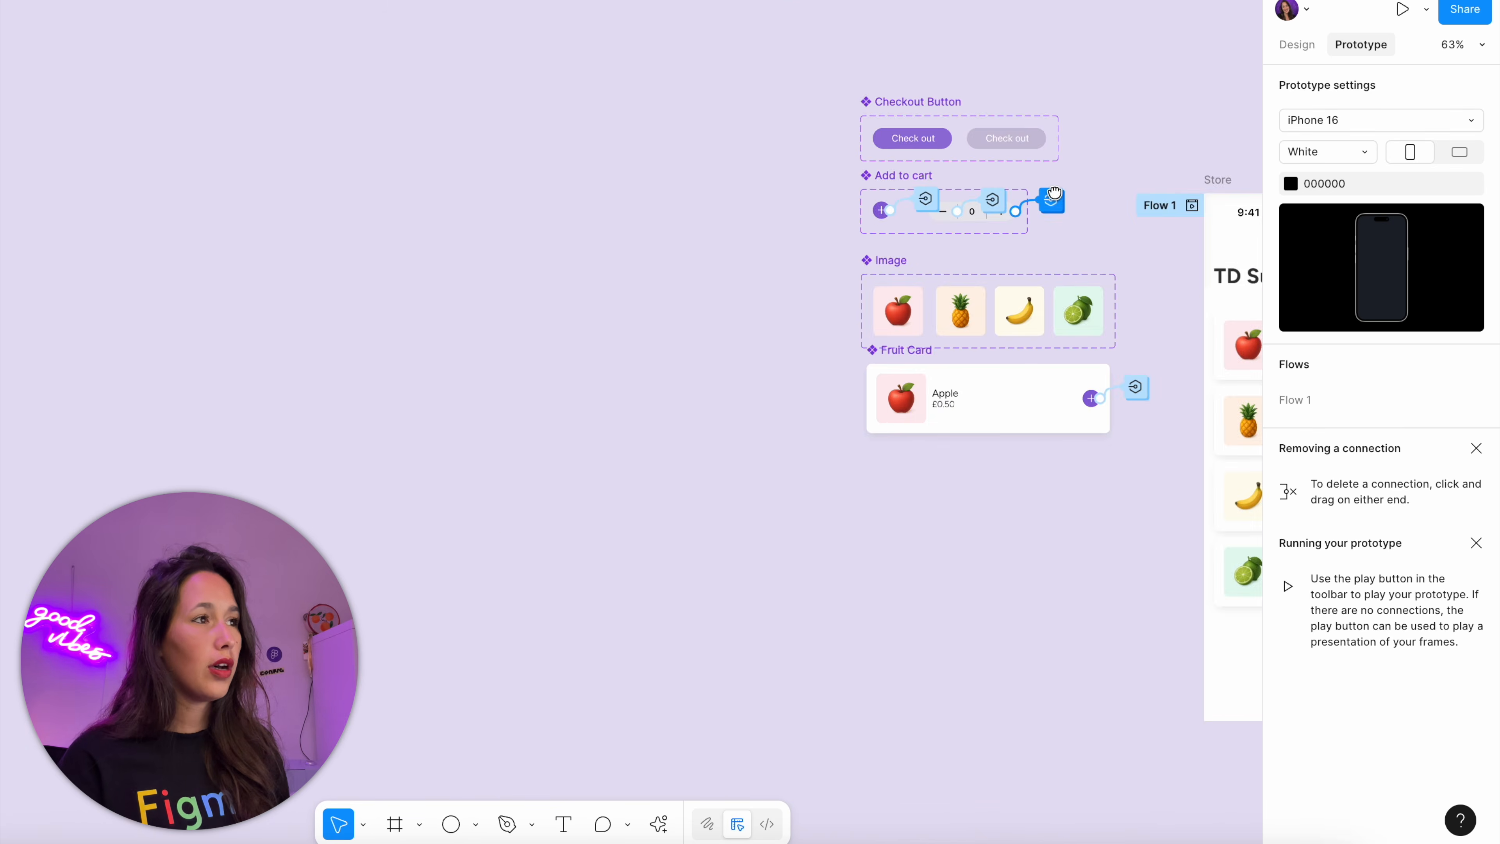
{"action": "scroll", "coordinate": [992, 209], "scroll_direction": "right", "scroll_amount": 8}
{"action": "key", "text": "shift+space"}
{"action": "left_click", "coordinate": [1215, 125]}
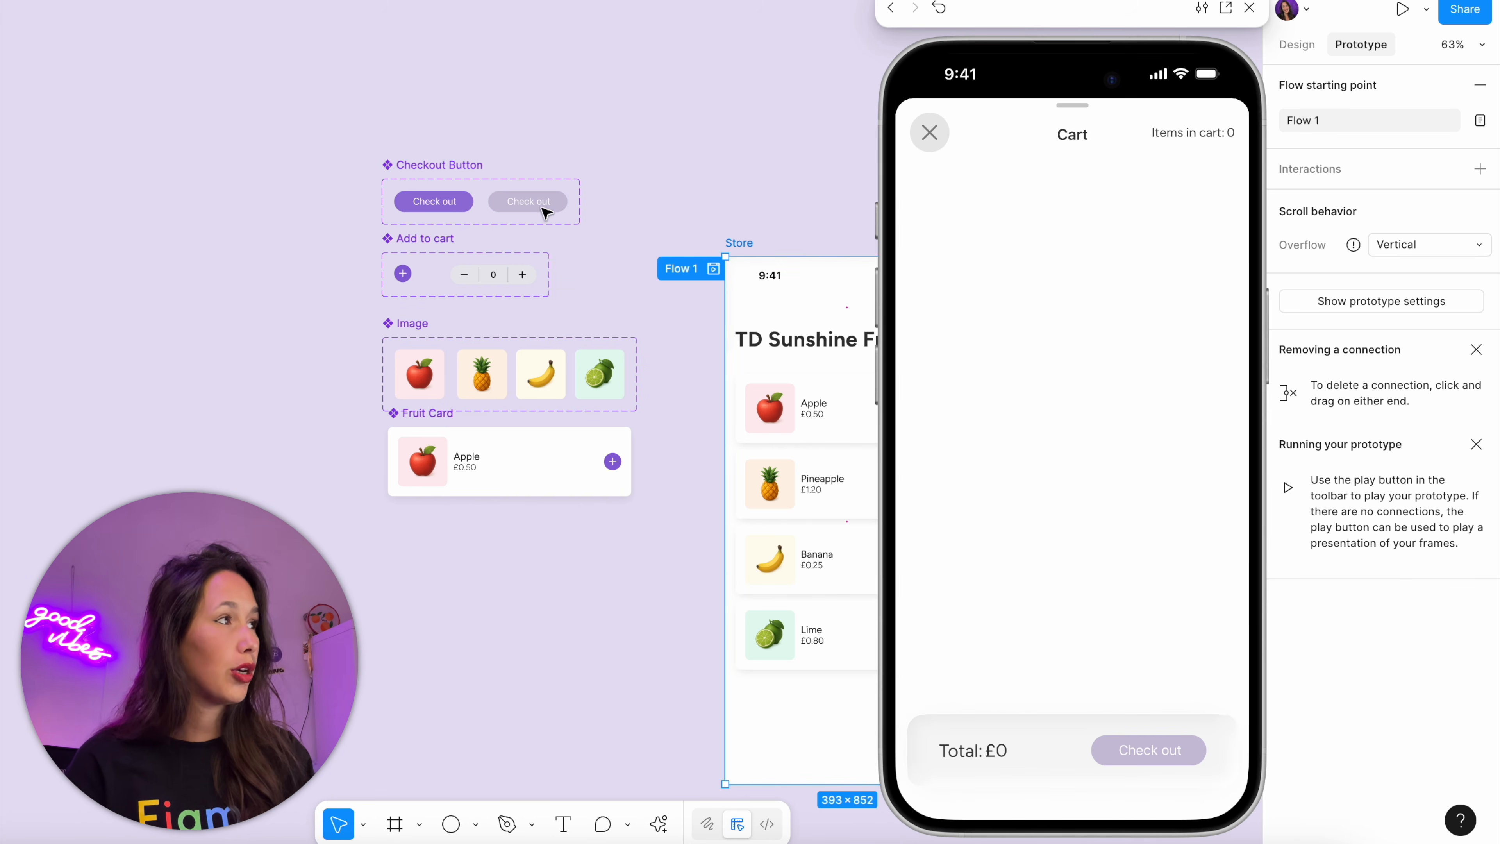
{"action": "left_click", "coordinate": [919, 138]}
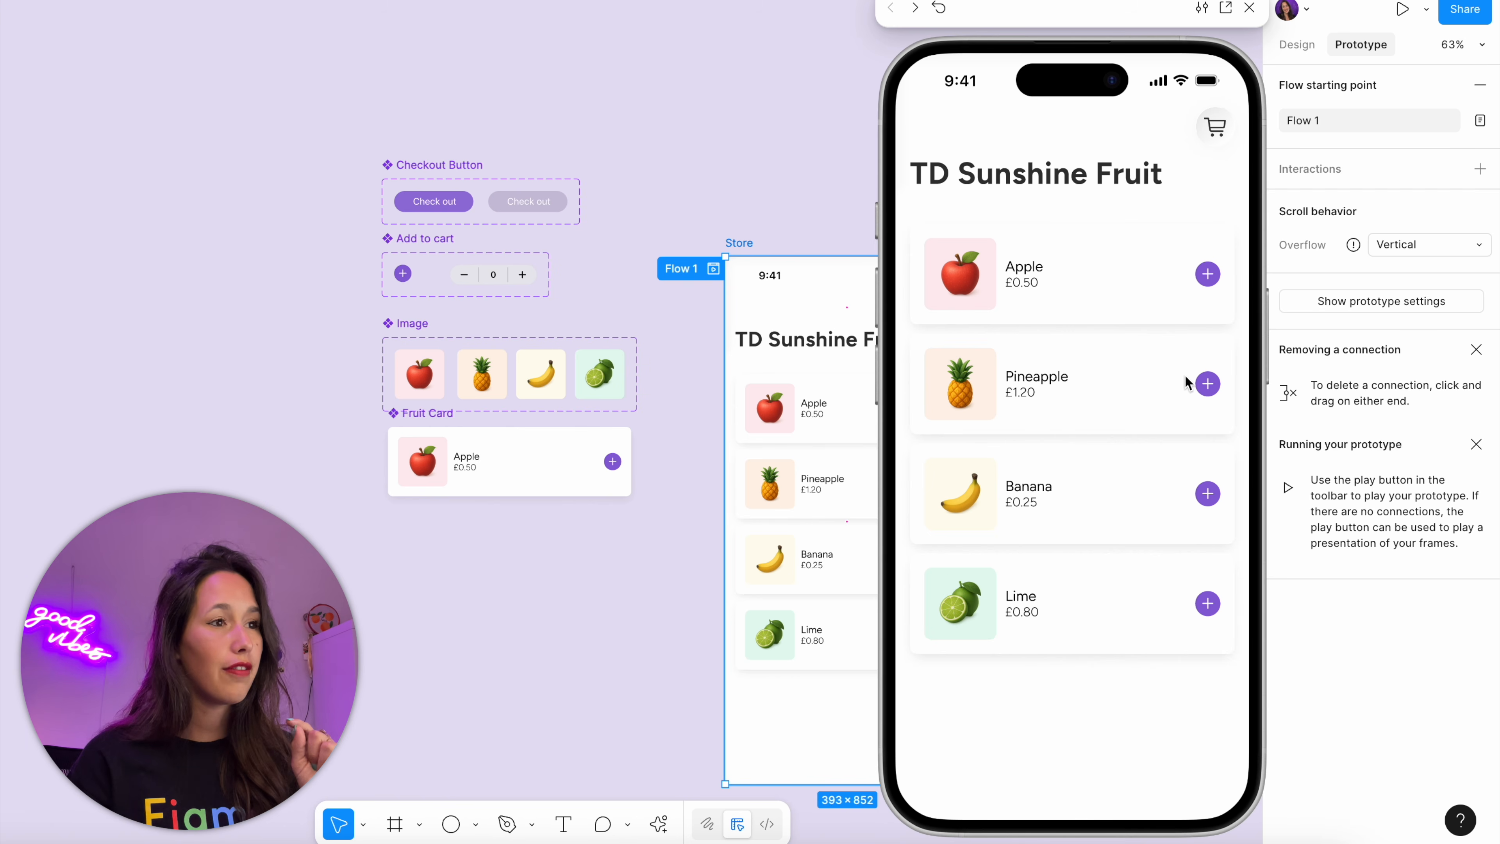
{"action": "left_click", "coordinate": [1208, 383]}
{"action": "left_click", "coordinate": [1214, 126]}
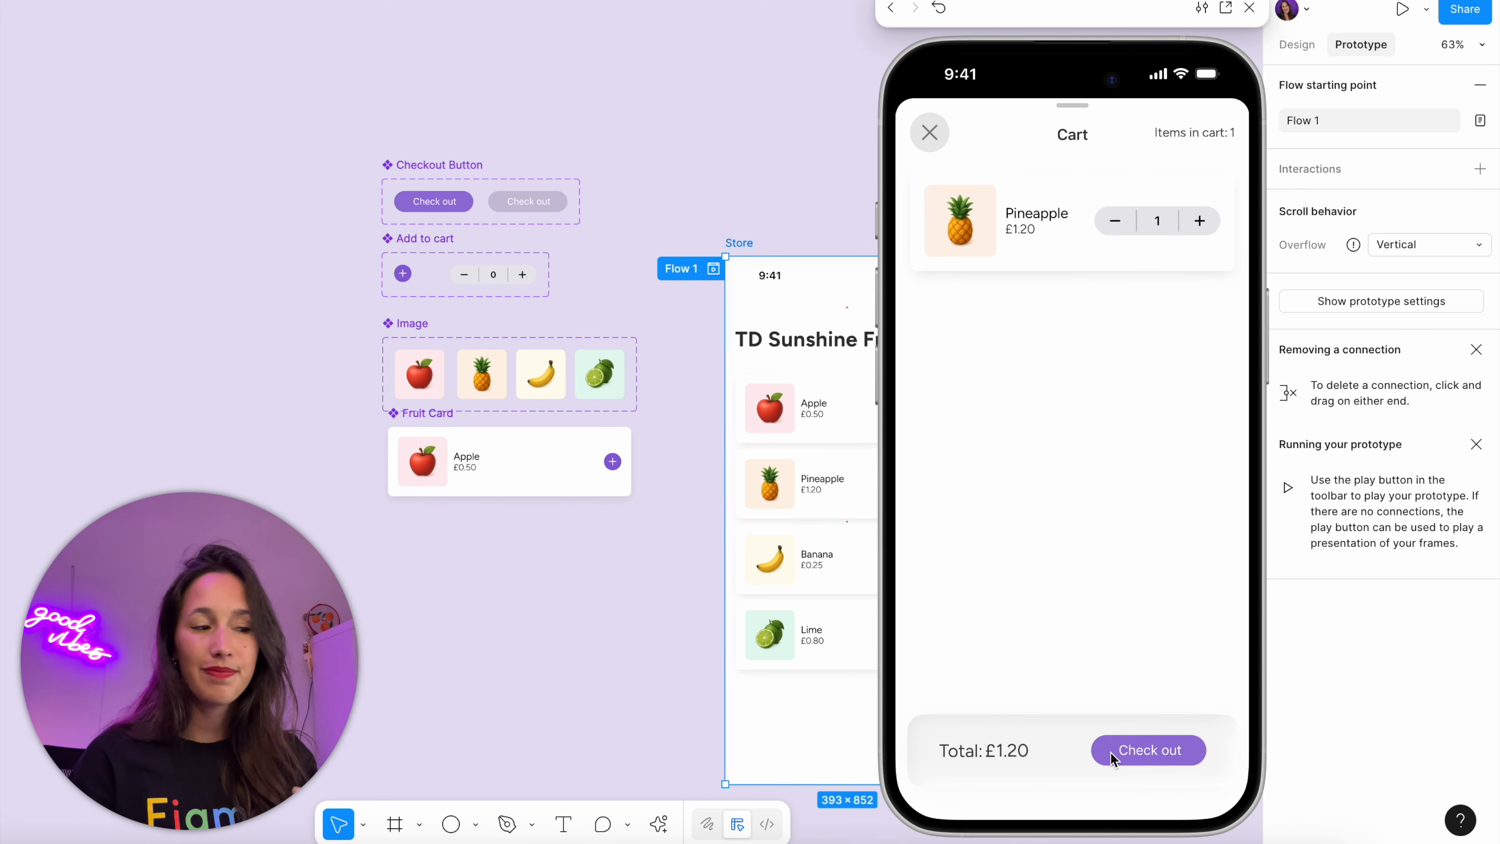
{"action": "left_click", "coordinate": [927, 134]}
{"action": "left_click", "coordinate": [1250, 7]}
{"action": "left_click", "coordinate": [860, 220]}
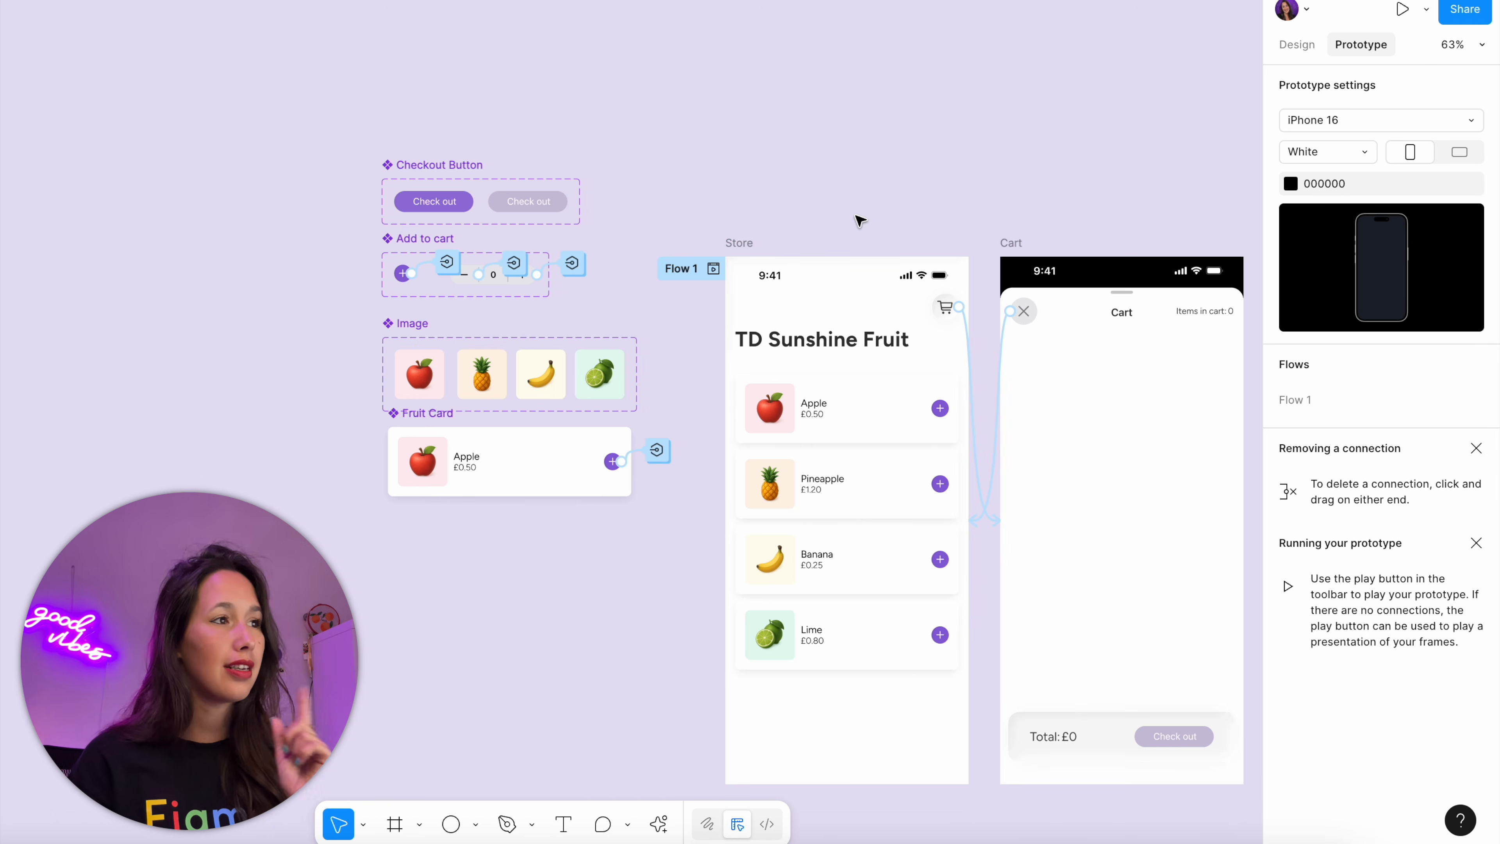
Copy the Store header's cart button onto the canvas above the Checkout Button component and duplicate it beside the copy
{"action": "key", "text": "shift+e"}
{"action": "left_click", "coordinate": [947, 299]}
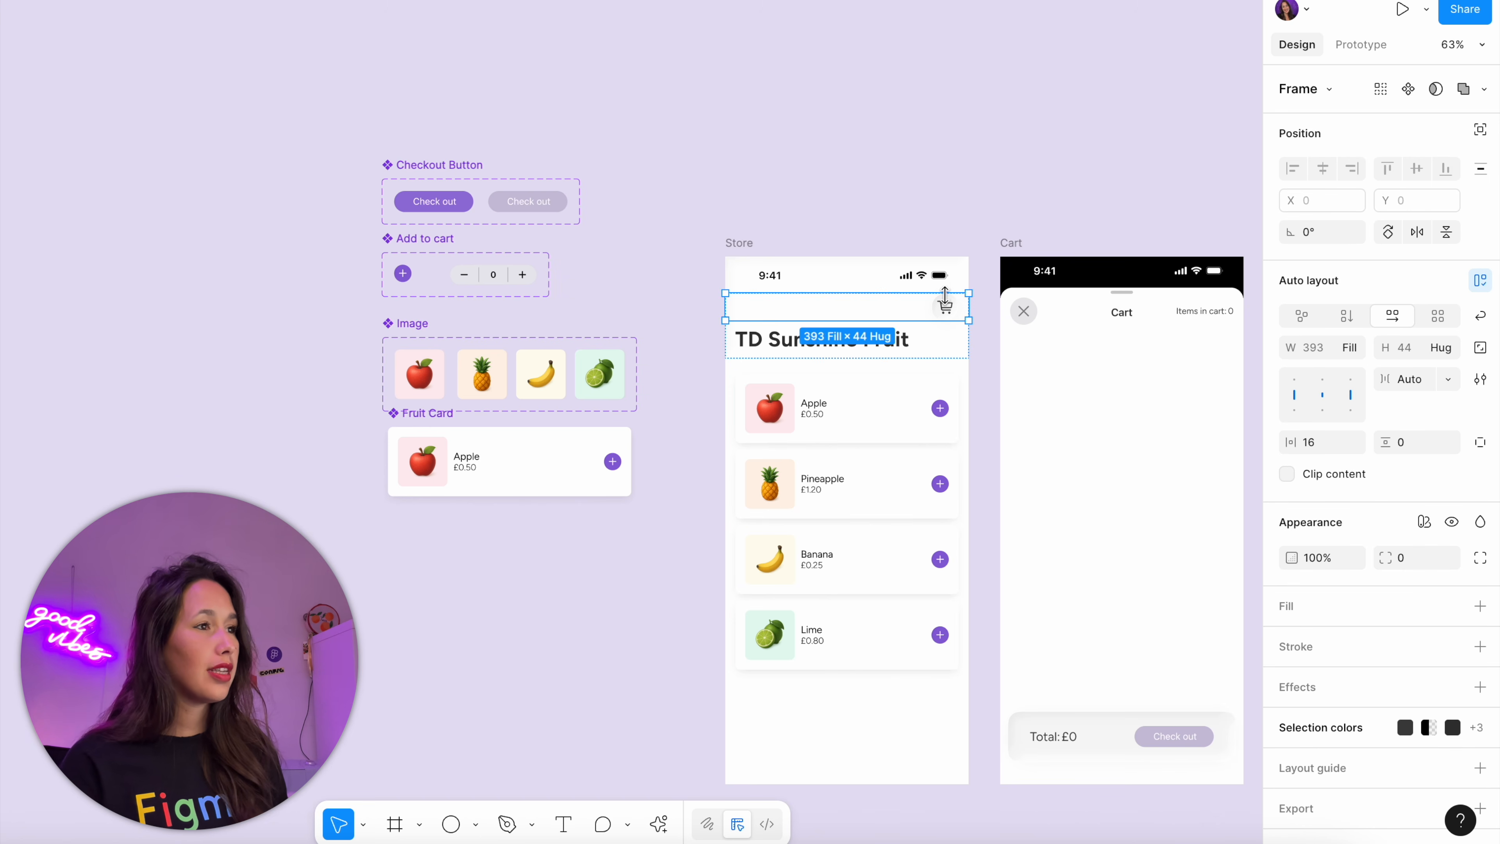
{"action": "left_click", "coordinate": [946, 300]}
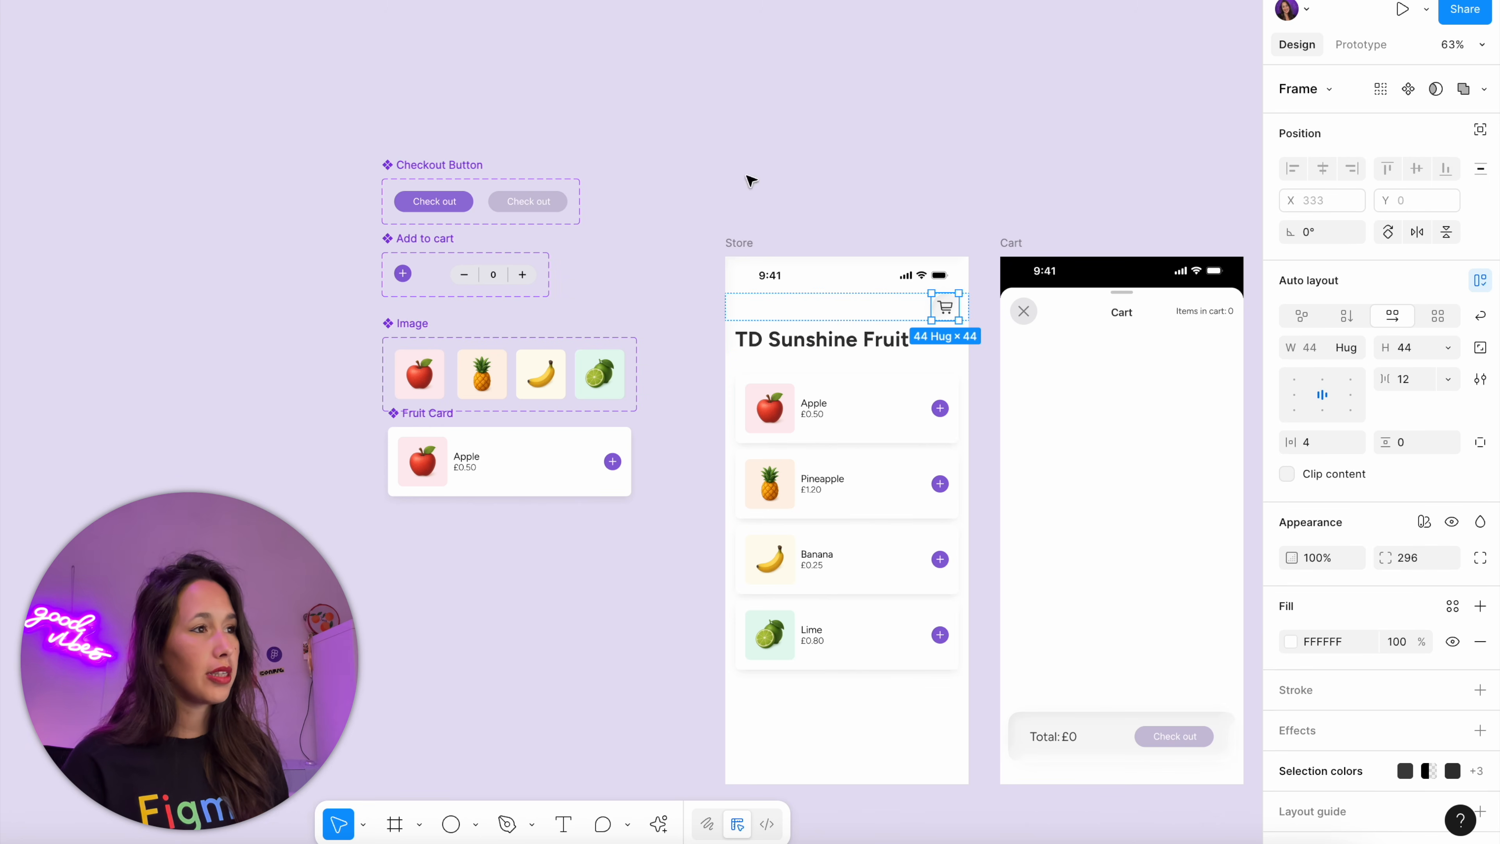
{"action": "right_click", "coordinate": [417, 124]}
{"action": "left_click", "coordinate": [437, 131]}
{"action": "scroll", "coordinate": [381, 148], "scroll_direction": "up", "scroll_amount": 8}
{"action": "left_click_drag", "start_coordinate": [689, 306], "coordinate": [835, 305]}
{"action": "left_click", "coordinate": [998, 201]}
Create a 10 × 10 circle with locked proportions near the Cart Button copies and fill it with the Check out button's purple 9774D9
{"action": "key", "text": "o"}
{"action": "left_click", "coordinate": [1041, 173]}
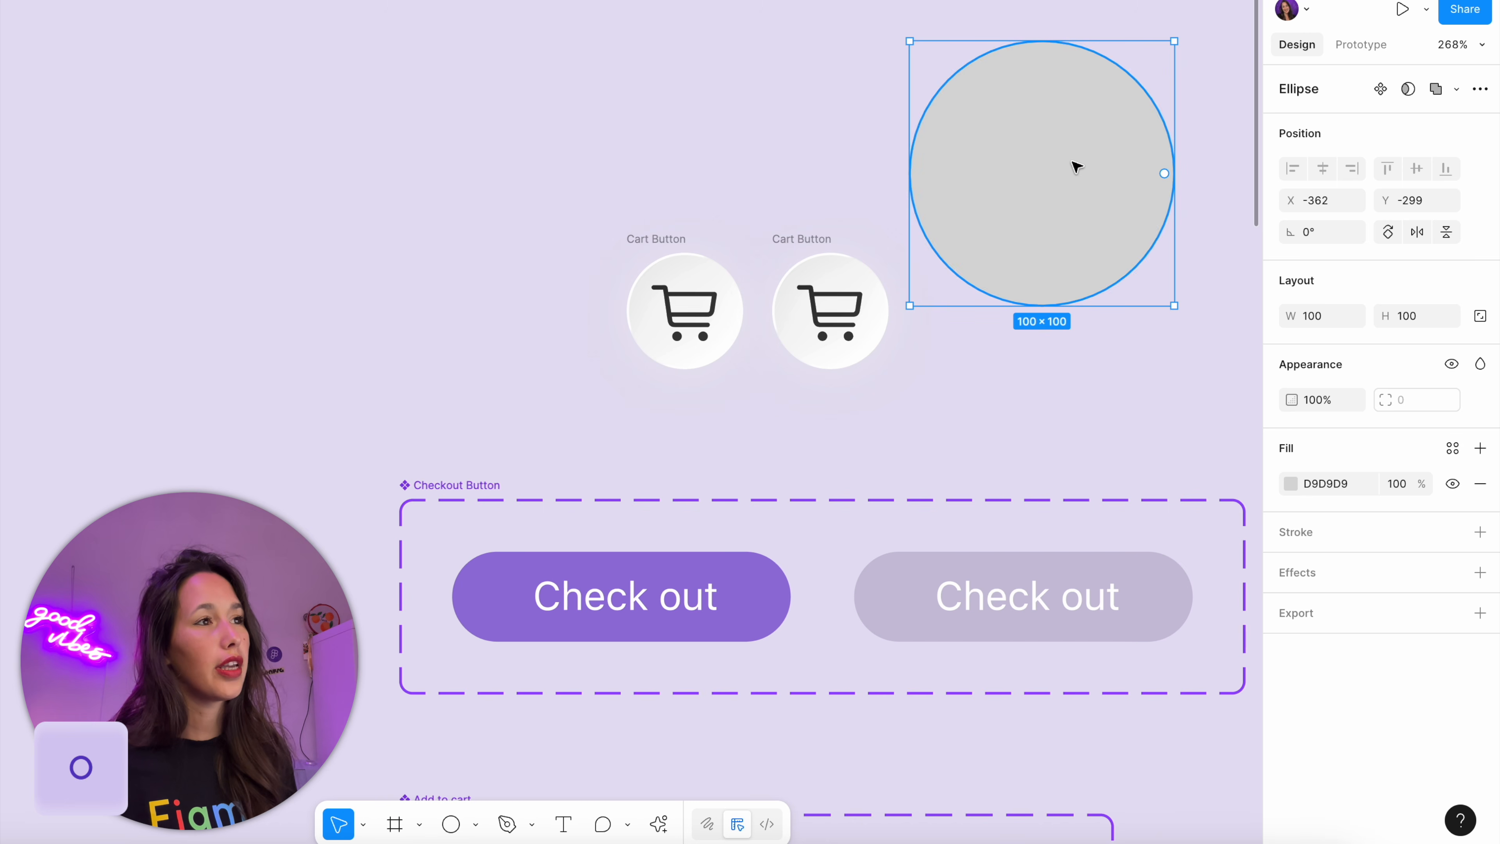
{"action": "left_click", "coordinate": [1480, 316]}
{"action": "left_click", "coordinate": [1425, 319]}
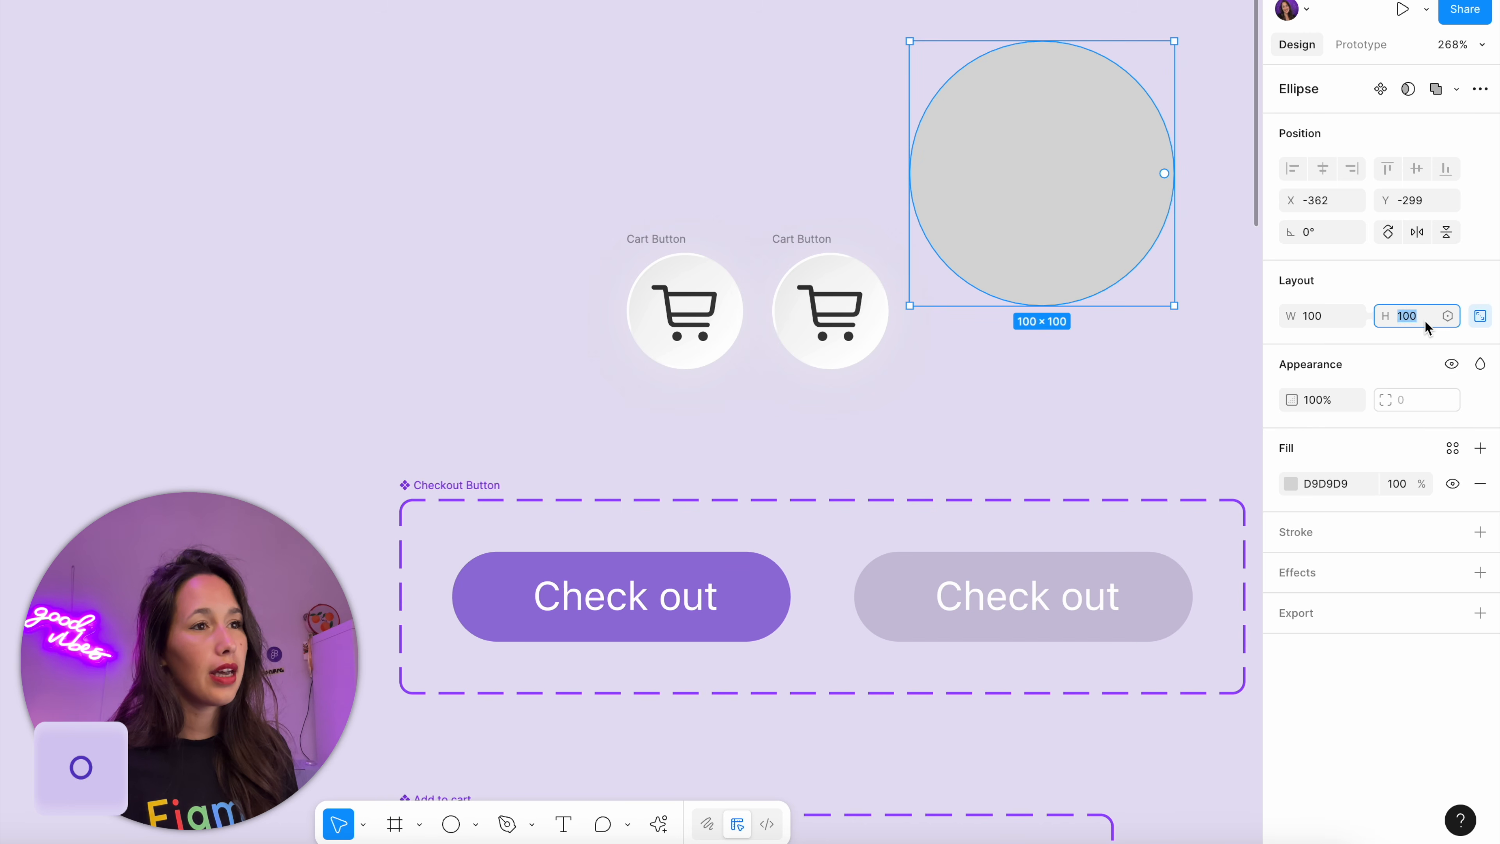
{"action": "type", "text": "10"}
{"action": "key", "text": "Return"}
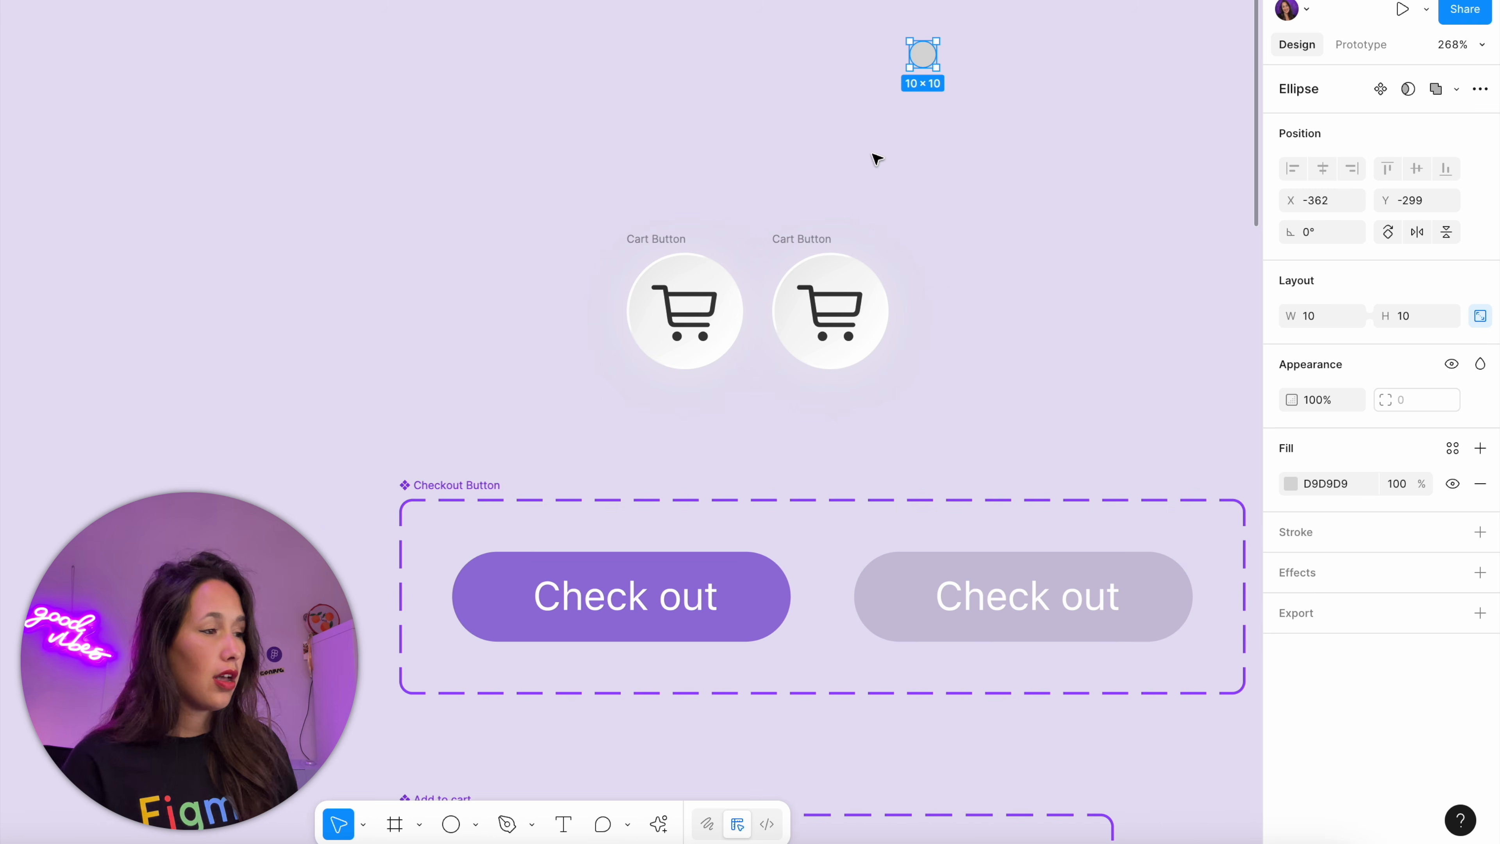
{"action": "key", "text": "i"}
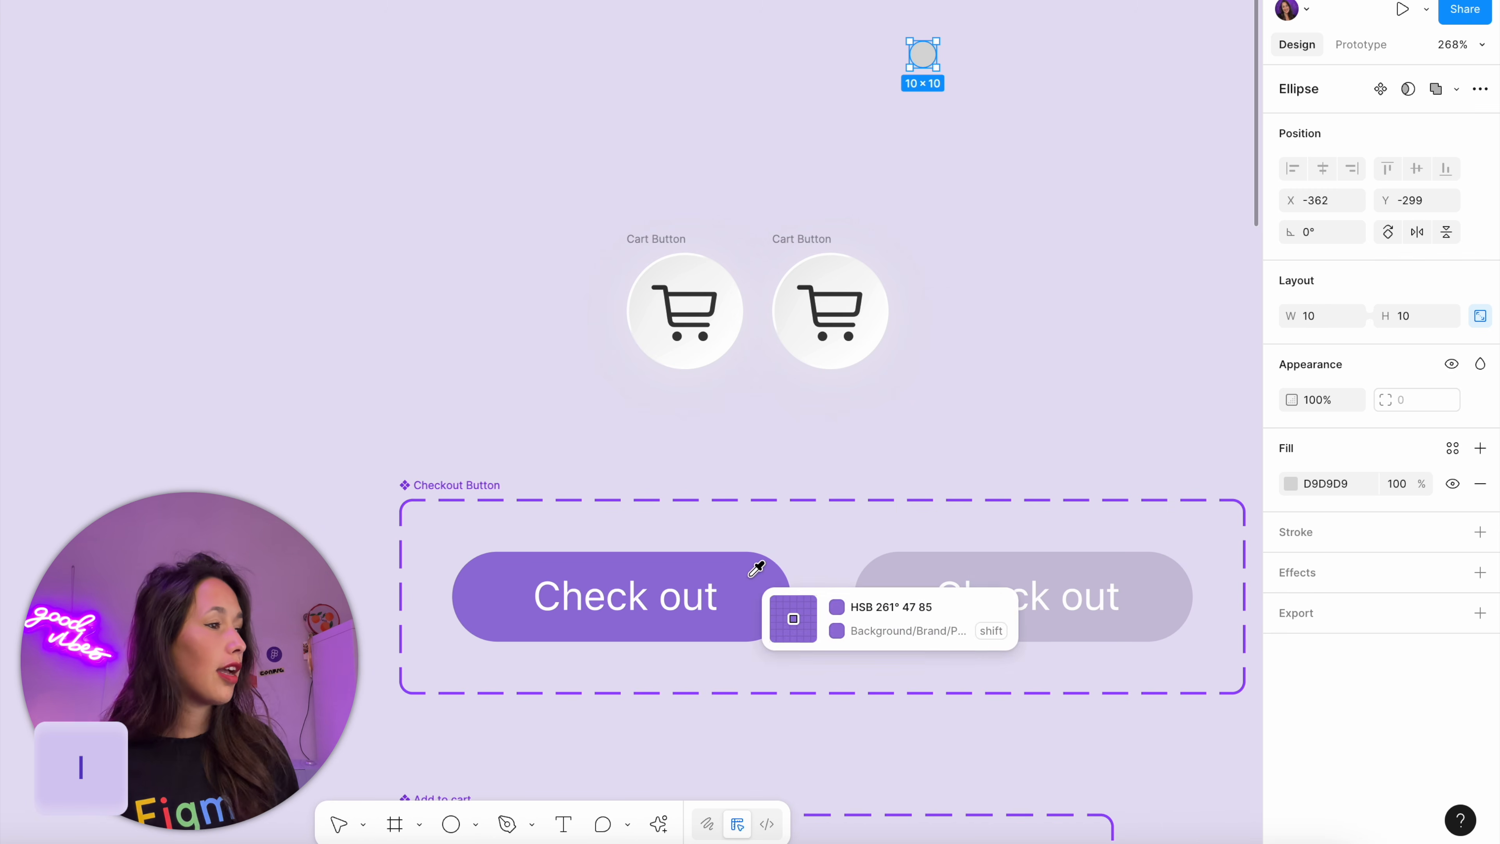
{"action": "left_click", "coordinate": [759, 576]}
Place the purple circle inside the second Cart Button and align it to the button's upper-right corner
{"action": "left_click_drag", "start_coordinate": [926, 58], "coordinate": [883, 277]}
{"action": "key", "text": "ctrl+z"}
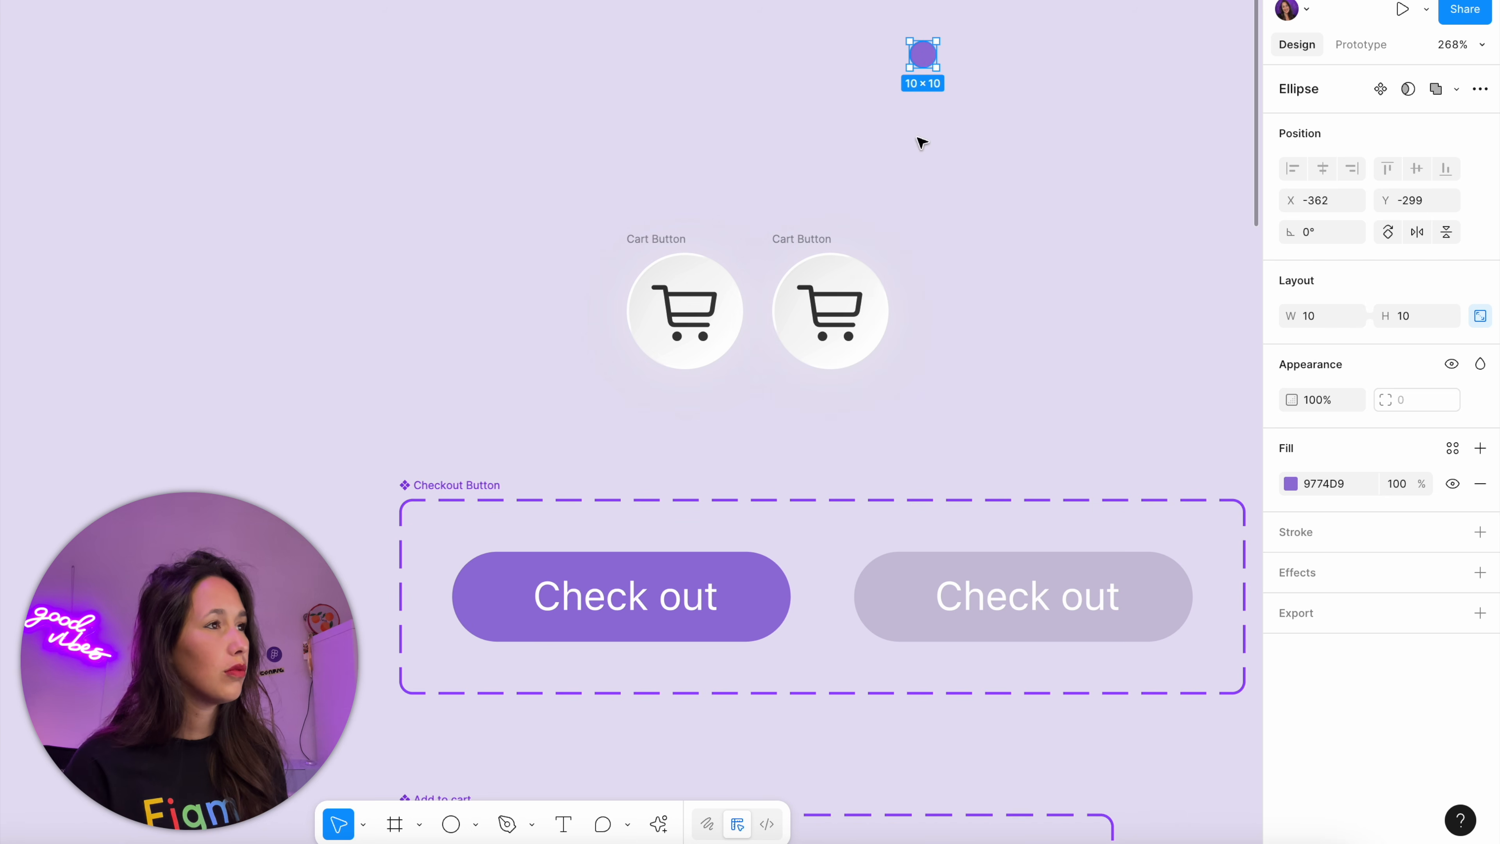
{"action": "left_click_drag", "start_coordinate": [930, 66], "coordinate": [858, 284]}
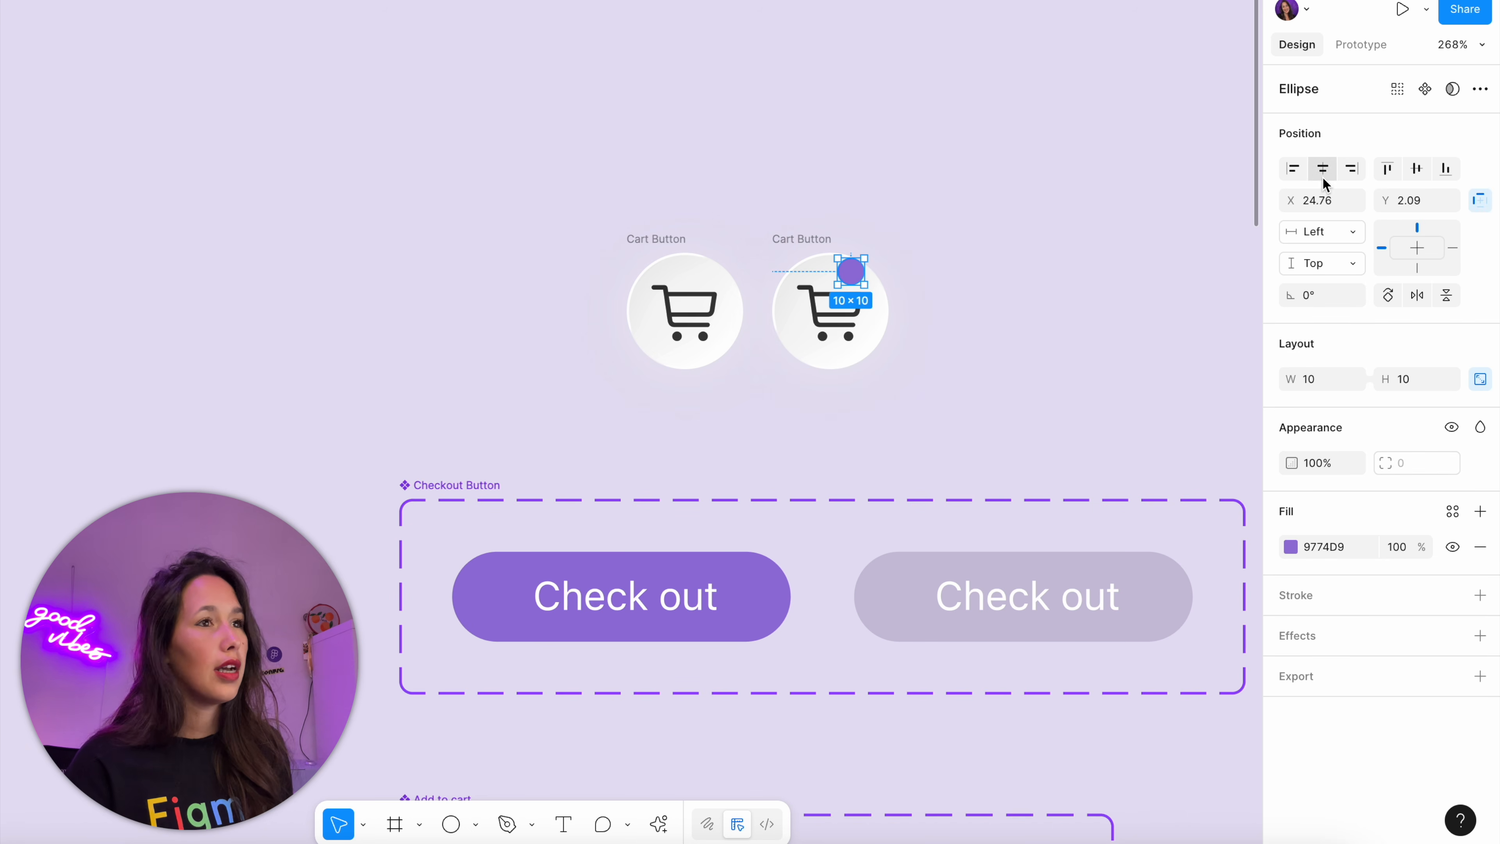
{"action": "left_click", "coordinate": [1343, 169]}
{"action": "left_click", "coordinate": [1387, 169]}
Combine both Cart Buttons into a component set and rename its variant property to Full
{"action": "left_click_drag", "start_coordinate": [1016, 165], "coordinate": [566, 382]}
{"action": "left_click", "coordinate": [1428, 89]}
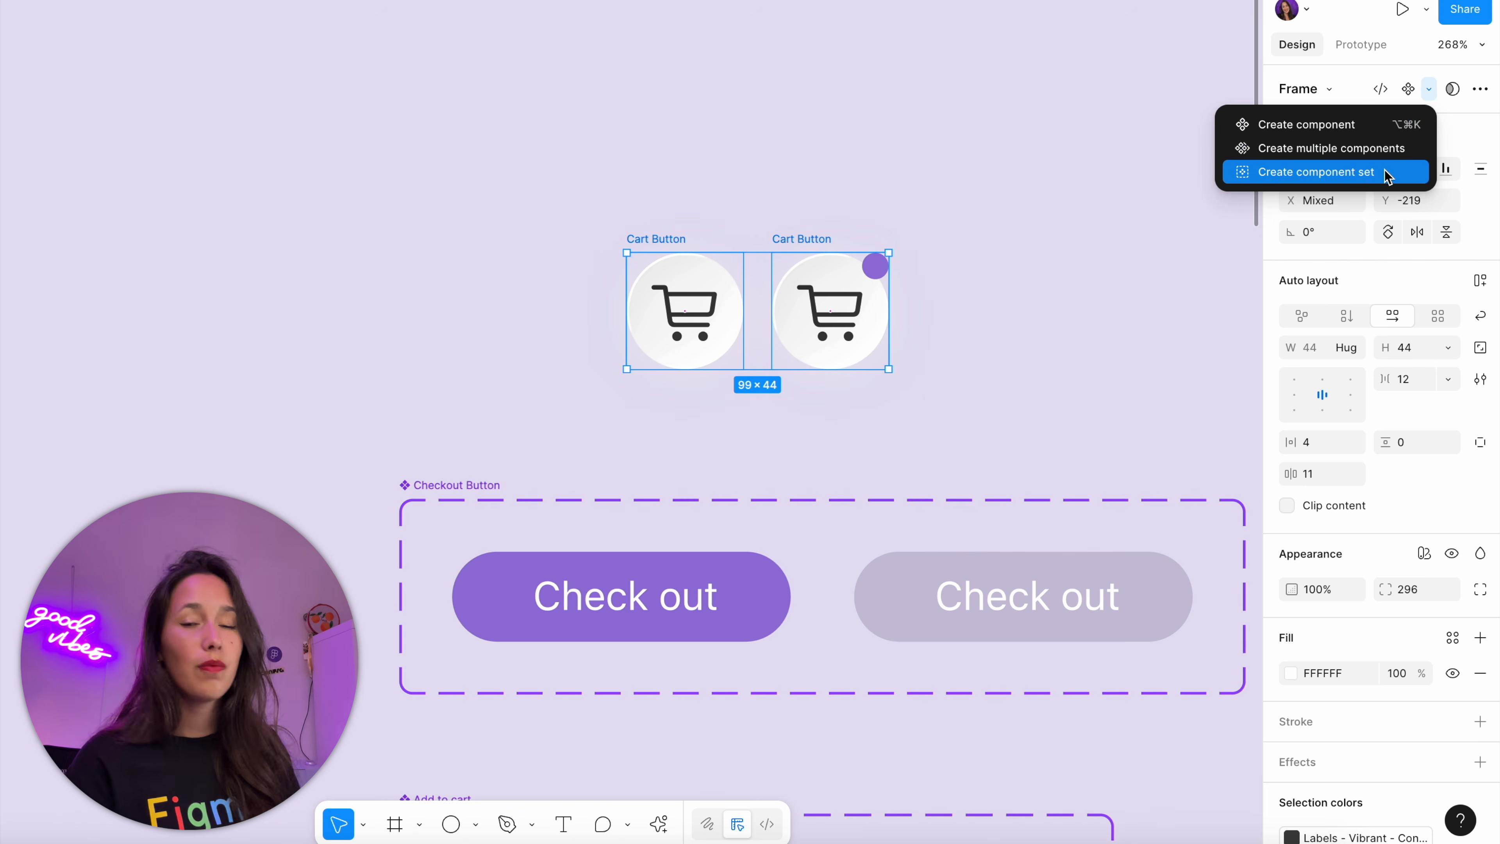
{"action": "left_click", "coordinate": [1385, 173]}
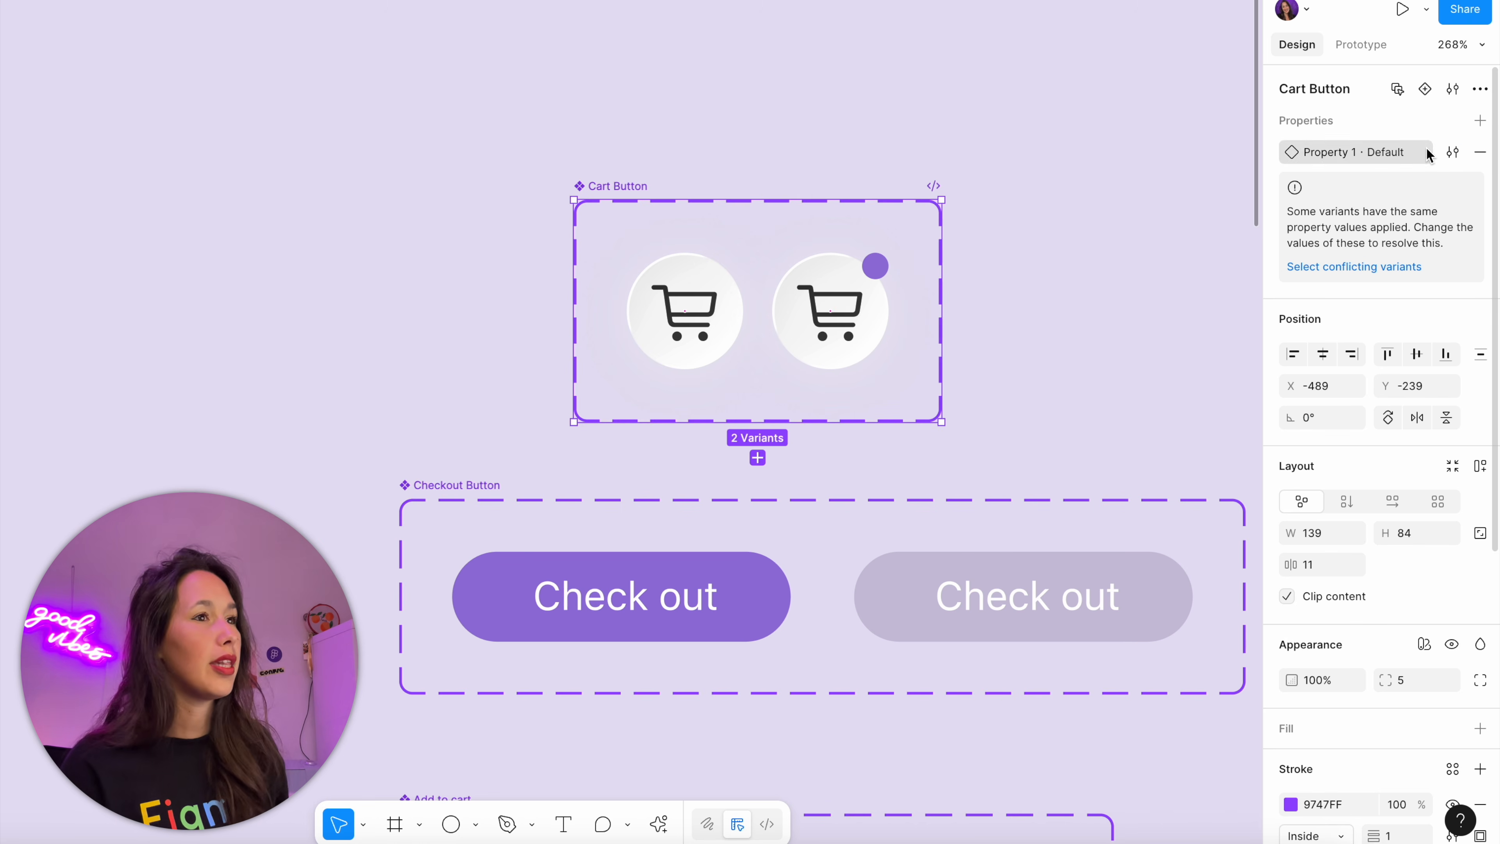
{"action": "double_click", "coordinate": [1337, 159]}
{"action": "type", "text": "Full"}
{"action": "key", "text": "Return"}
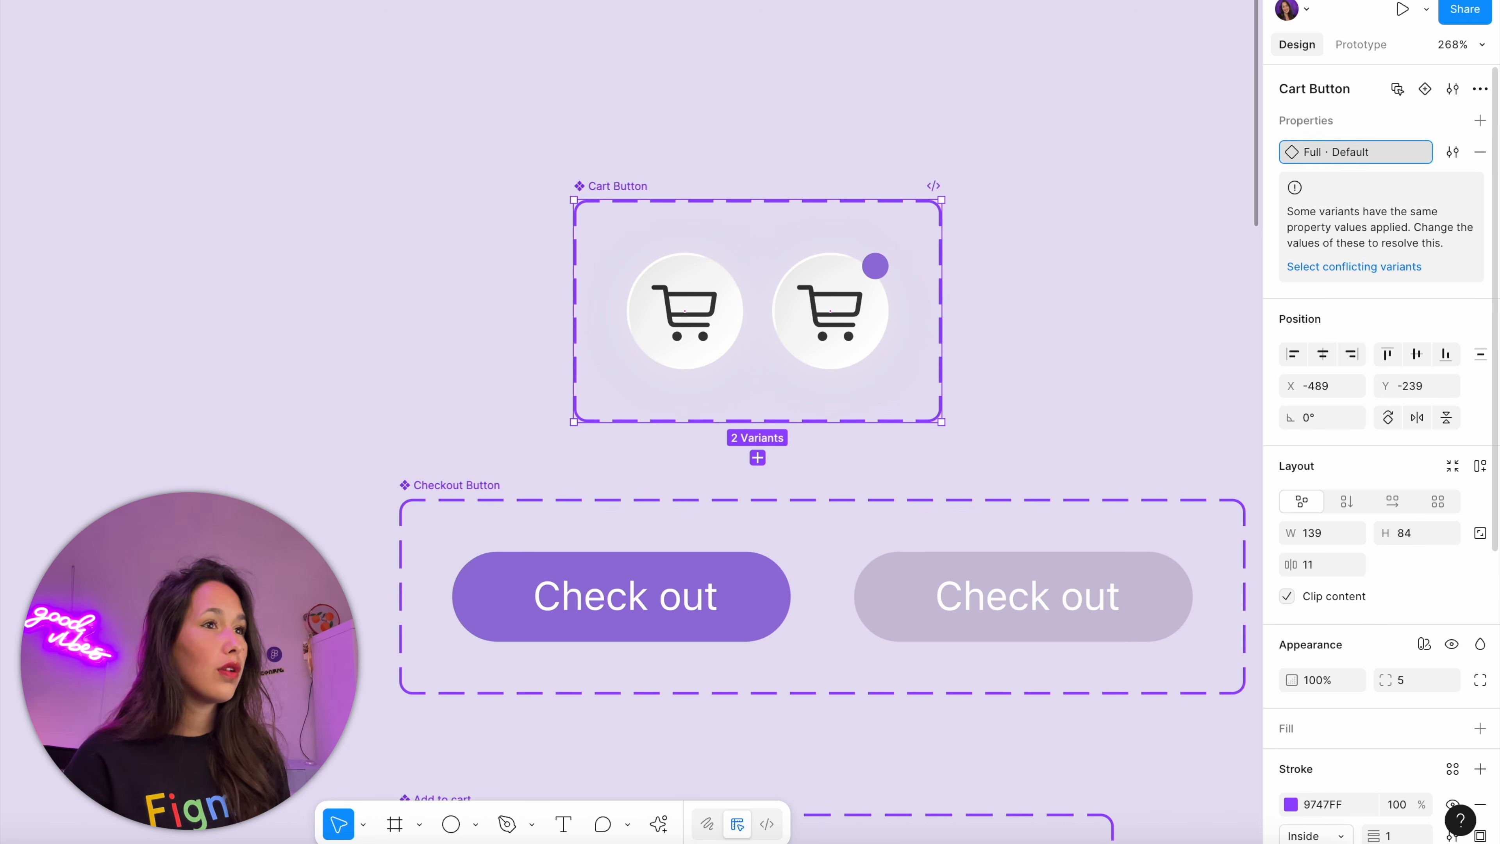
Set the Full property to False for the plain Cart Button variant and True for the variant with the purple dot
{"action": "left_click", "coordinate": [708, 355]}
{"action": "left_click", "coordinate": [1405, 152]}
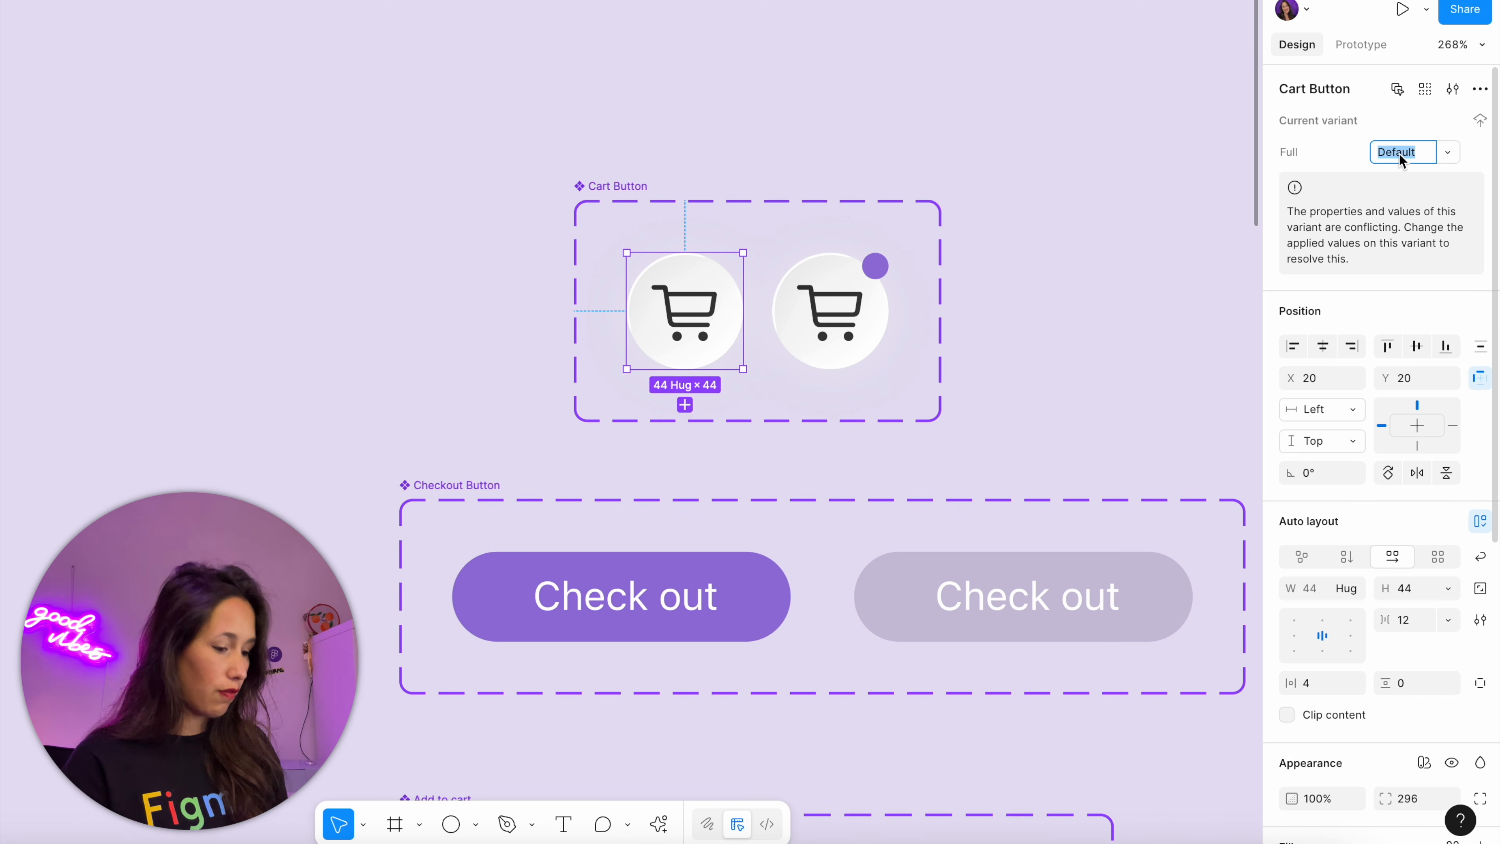
{"action": "type", "text": "False"}
{"action": "key", "text": "Return"}
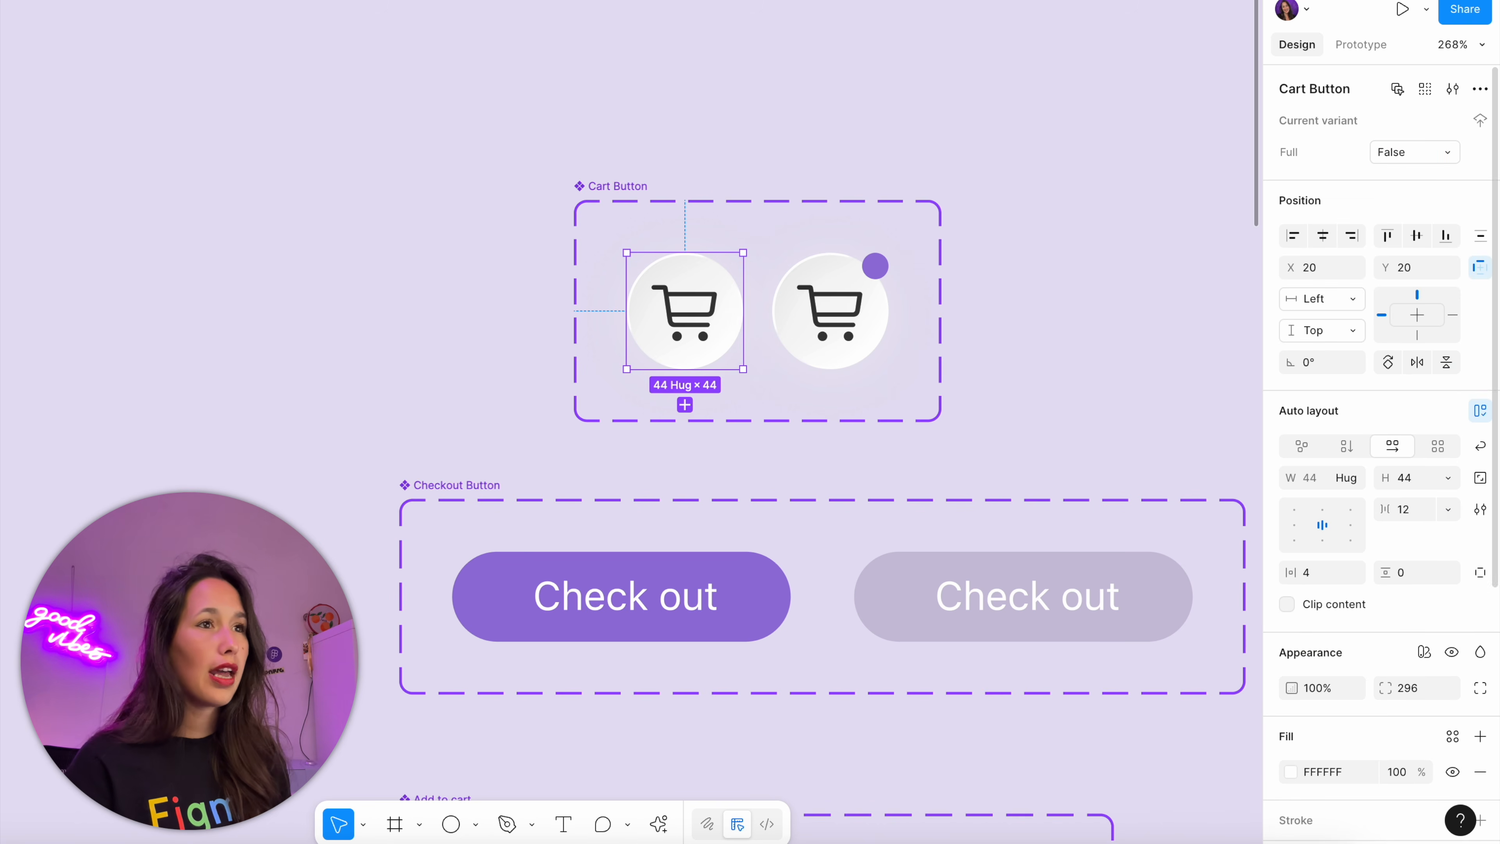
{"action": "left_click", "coordinate": [791, 328]}
{"action": "left_click", "coordinate": [1424, 155]}
{"action": "type", "text": "True"}
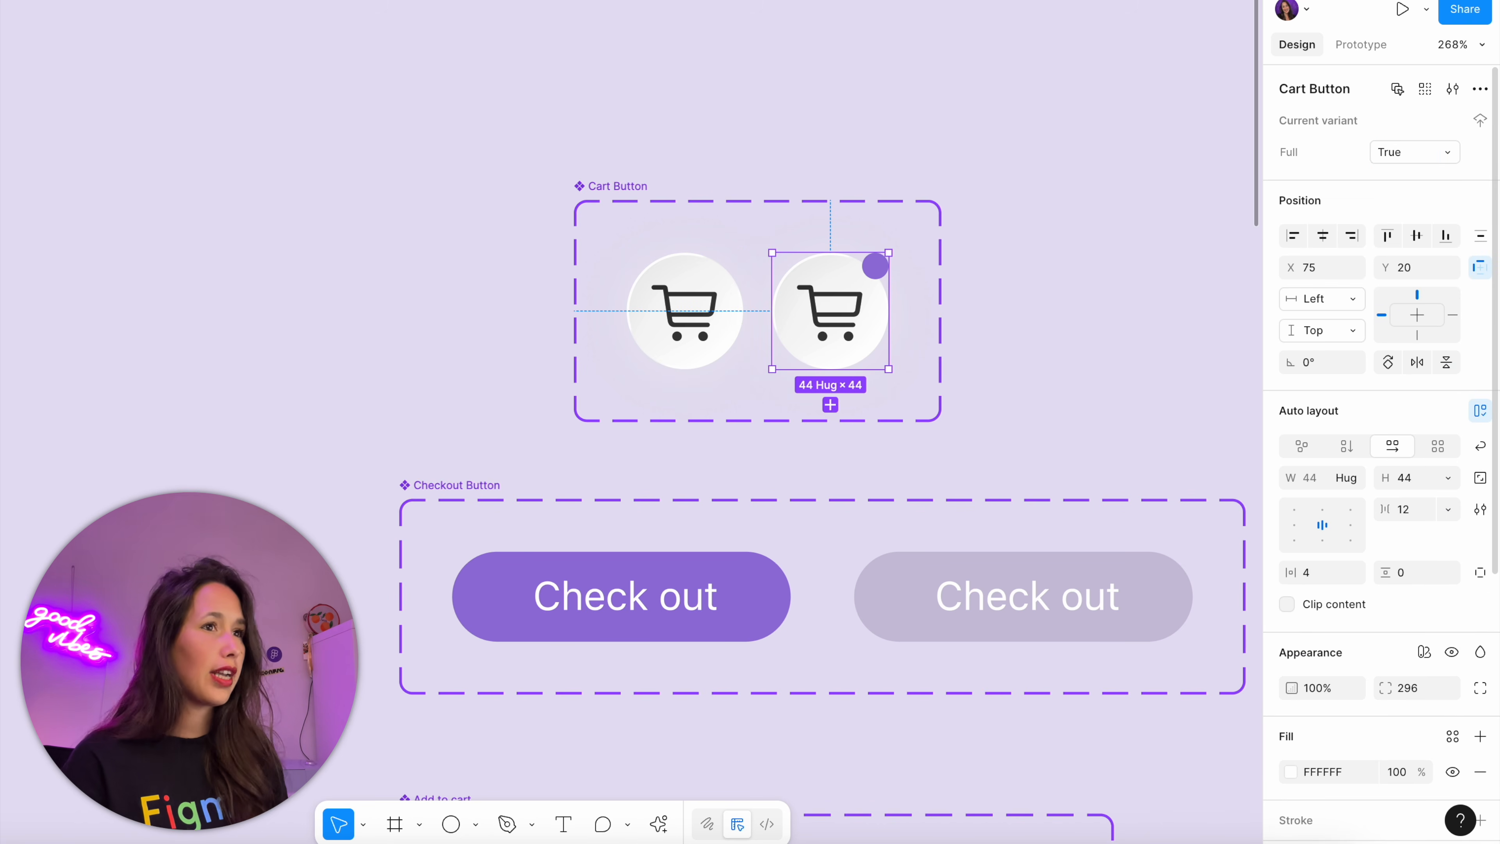
{"action": "key", "text": "Return"}
{"action": "left_click", "coordinate": [1054, 106]}
Replace the cart button in the Store frame's header with the Cart Button component's Full False variant
{"action": "left_click", "coordinate": [685, 311]}
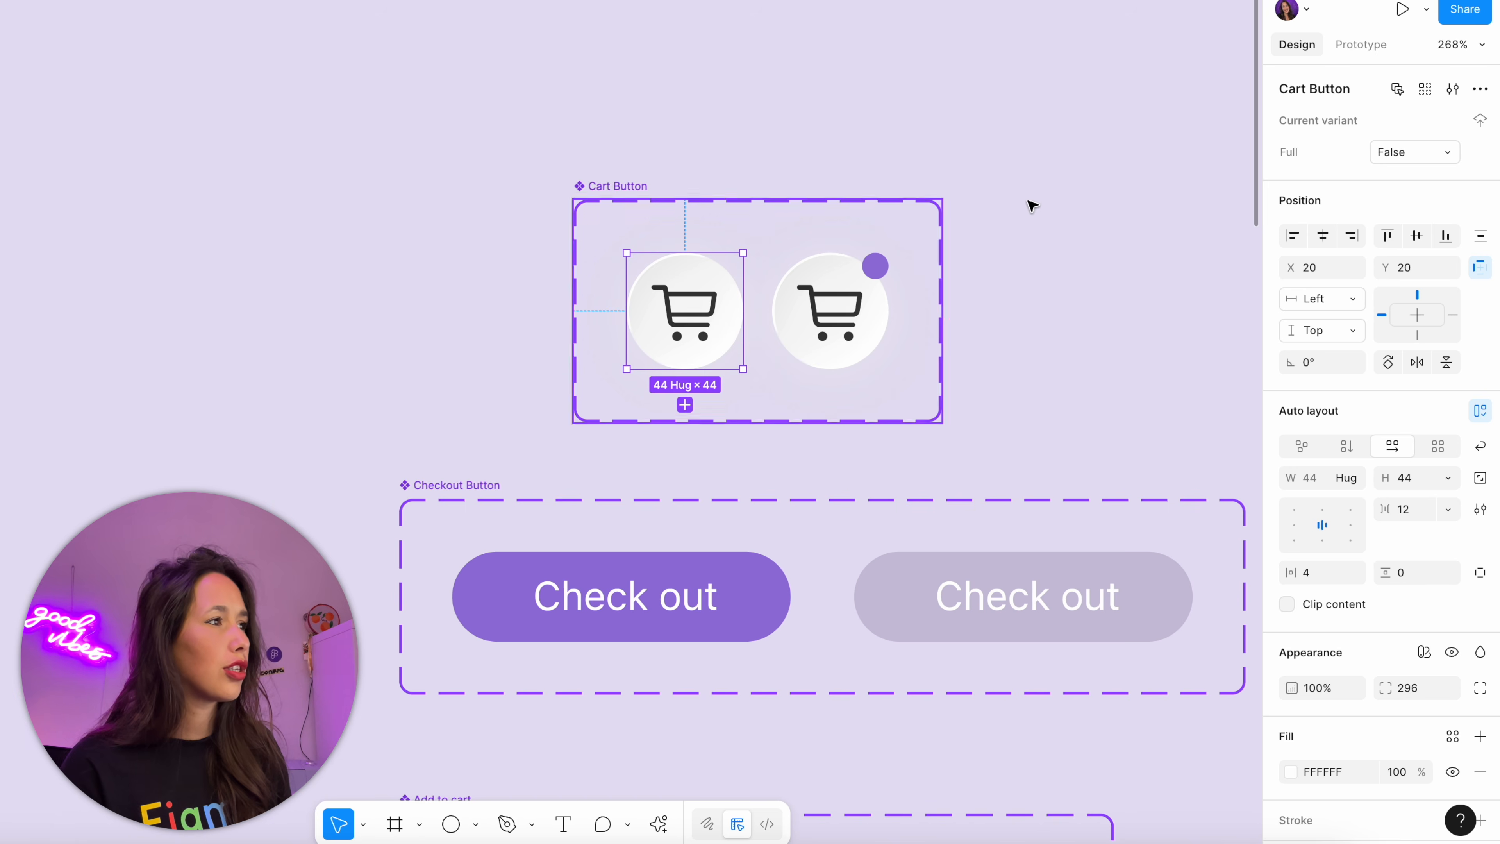
{"action": "key", "text": "super+c"}
{"action": "scroll", "coordinate": [1045, 199], "scroll_direction": "down", "scroll_amount": 5}
{"action": "scroll", "coordinate": [1066, 198], "scroll_direction": "right", "scroll_amount": 10}
{"action": "scroll", "coordinate": [1065, 198], "scroll_direction": "down", "scroll_amount": 3}
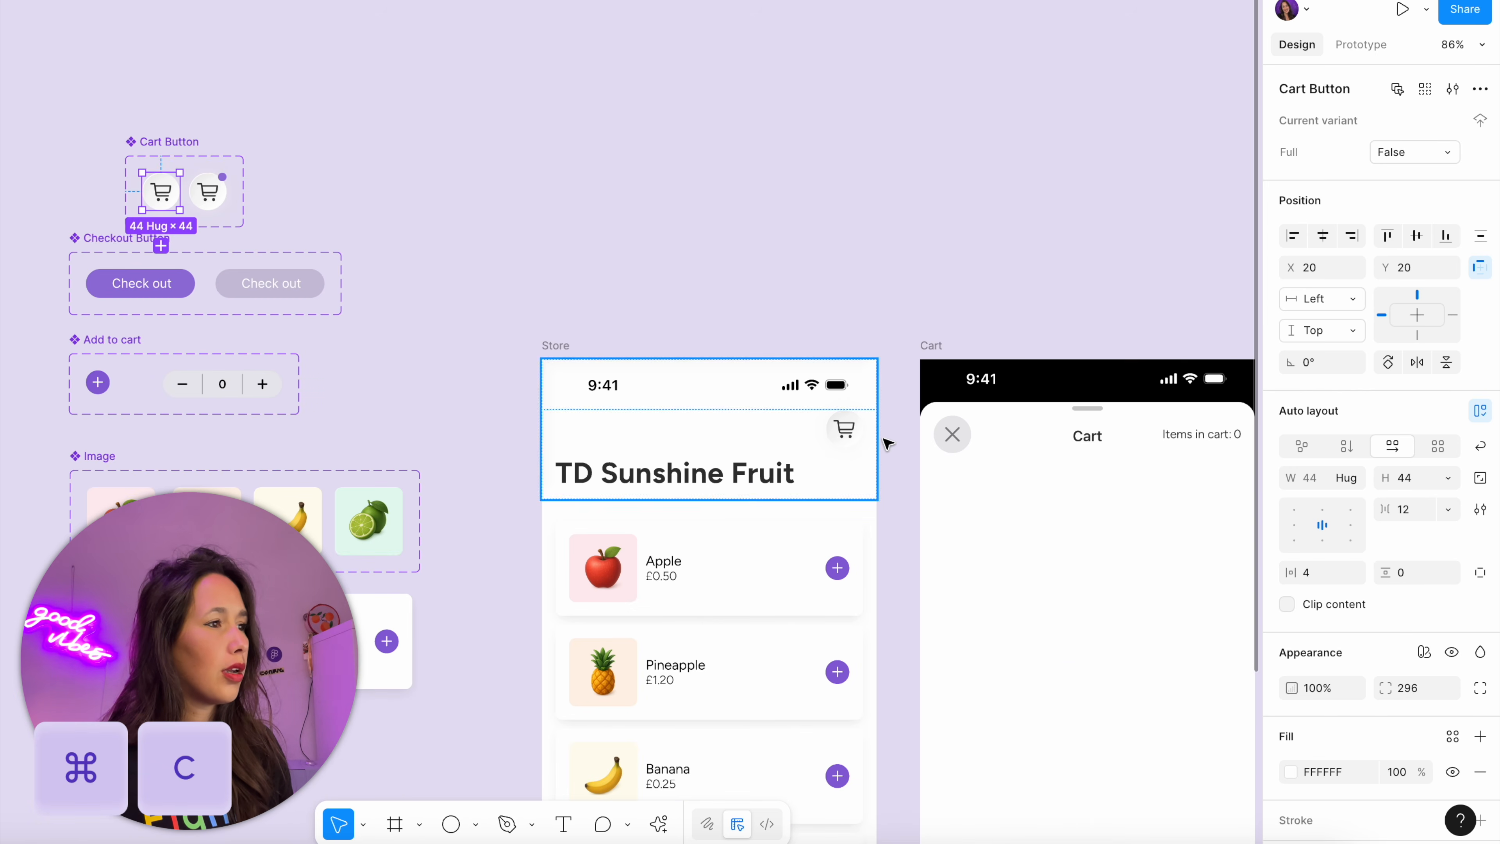
{"action": "left_click", "coordinate": [827, 432]}
{"action": "left_click", "coordinate": [832, 430]}
{"action": "key", "text": "super+shift+r"}
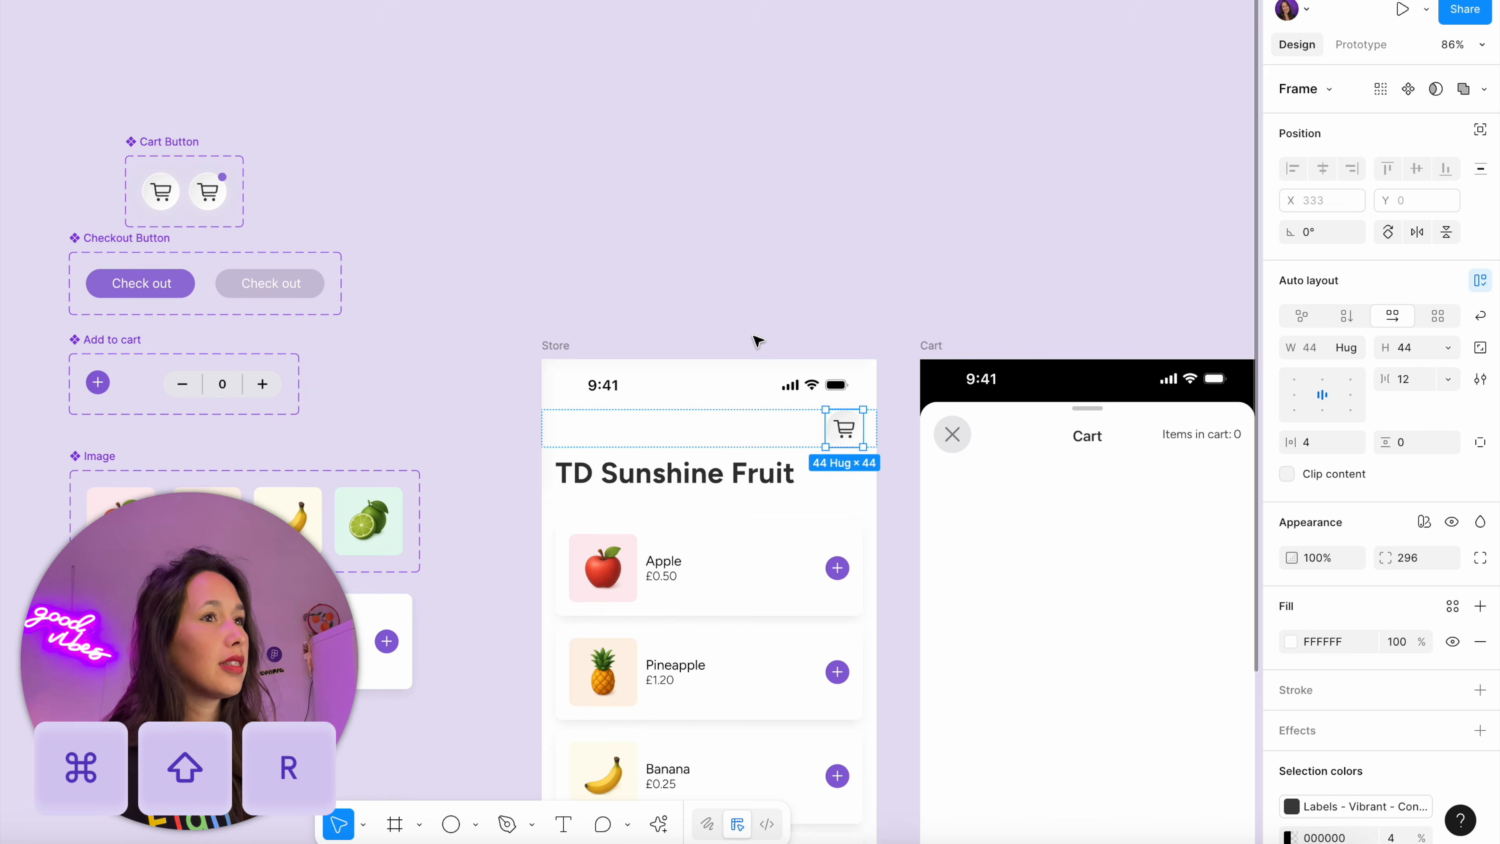
Apply the cart-full variable to the Full property of the Store header's Cart Button
{"action": "left_click", "coordinate": [846, 432]}
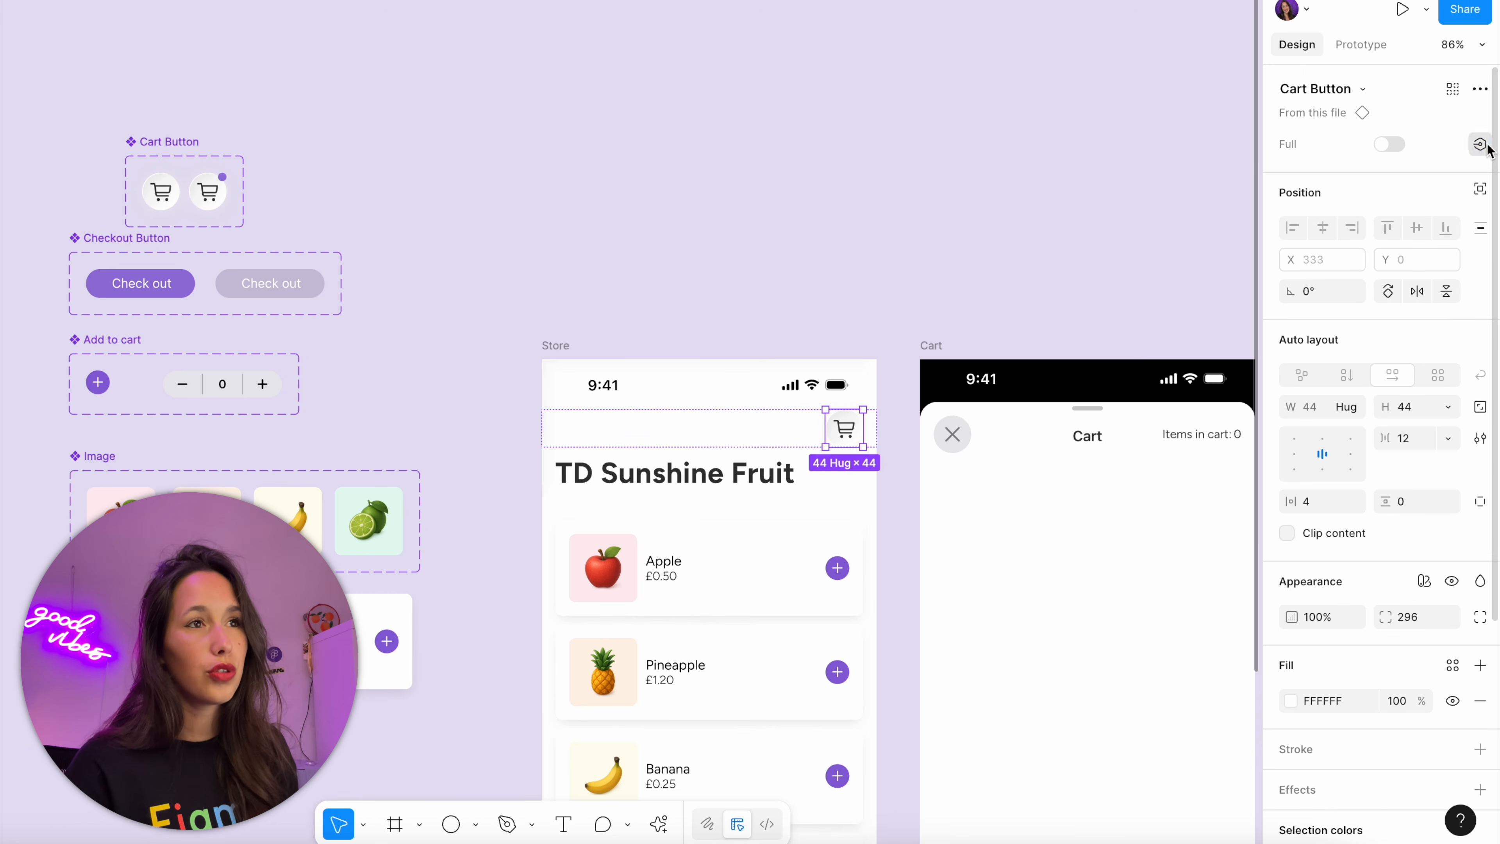
{"action": "left_click", "coordinate": [1479, 145]}
{"action": "left_click", "coordinate": [1352, 297]}
{"action": "left_click", "coordinate": [857, 140]}
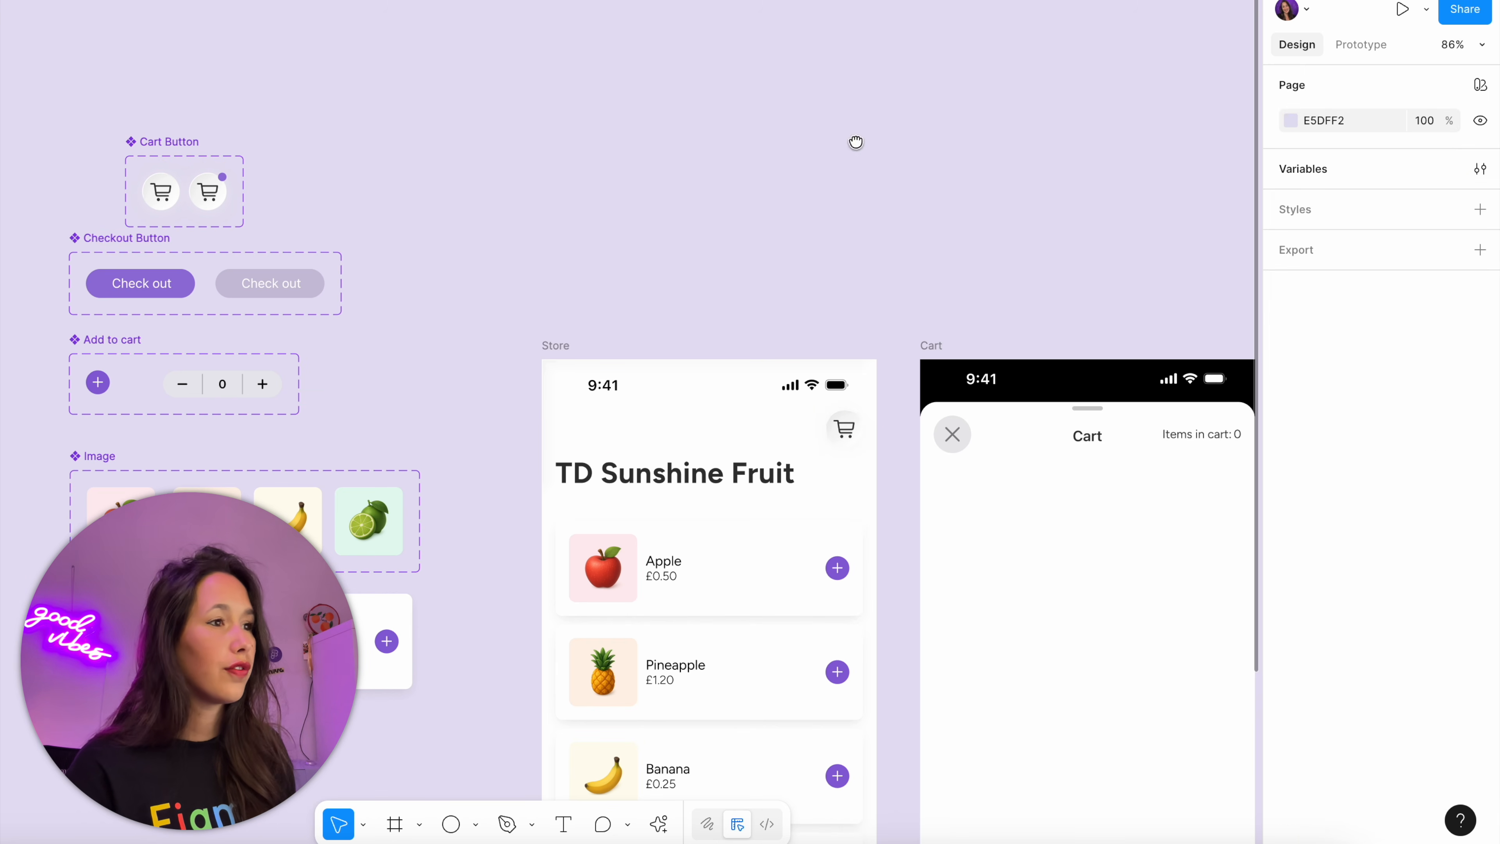
Preview the Store frame, add one banana to check the cart button's dot, and close the preview
{"action": "scroll", "coordinate": [635, 147], "scroll_direction": "down", "scroll_amount": 5}
{"action": "left_click", "coordinate": [591, 149]}
{"action": "key", "text": "shift+space"}
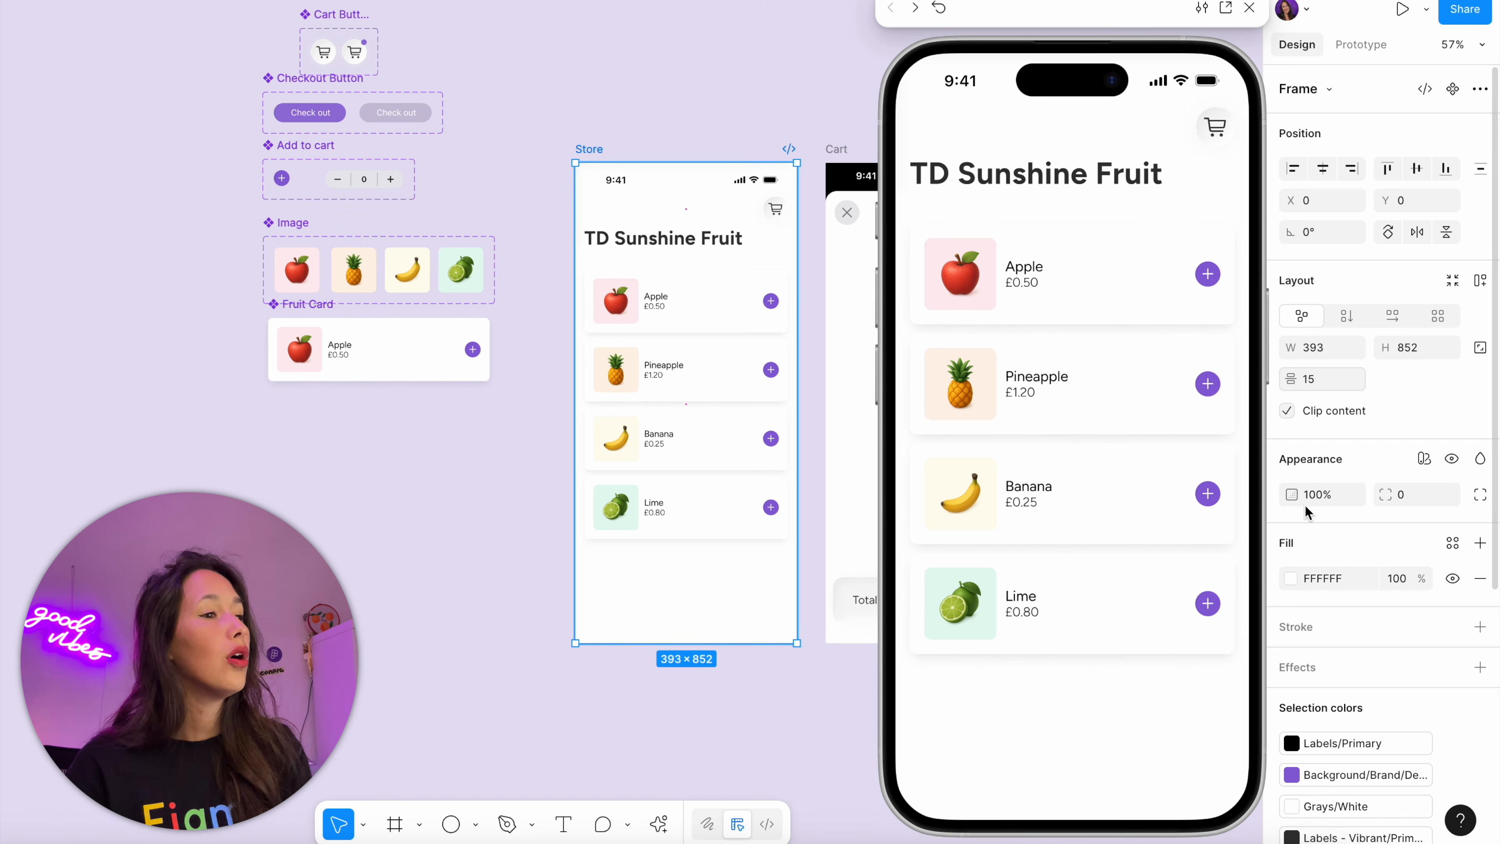
{"action": "left_click", "coordinate": [1207, 494]}
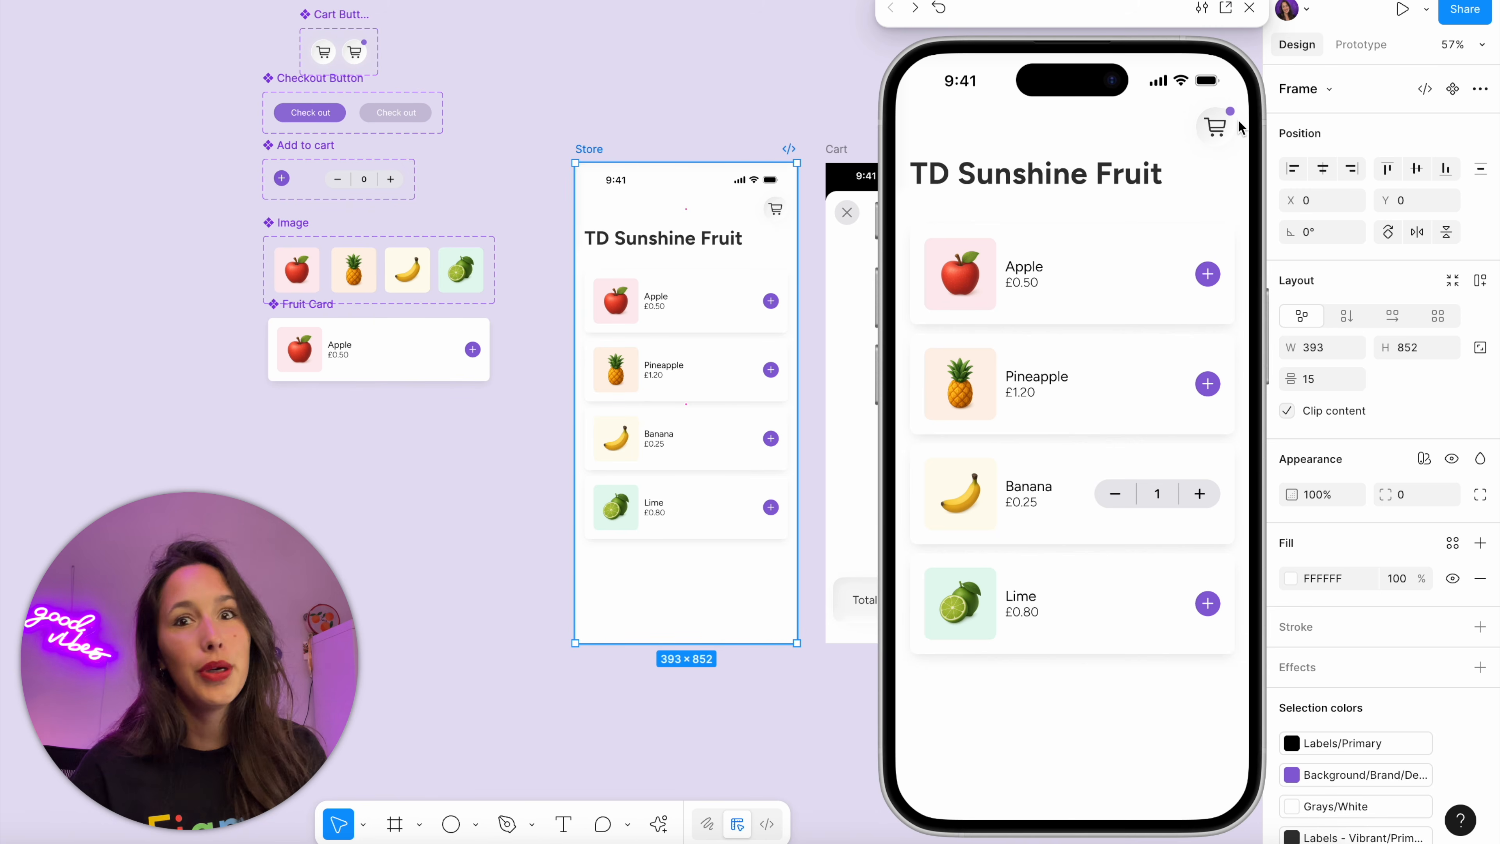
{"action": "left_click", "coordinate": [1247, 7]}
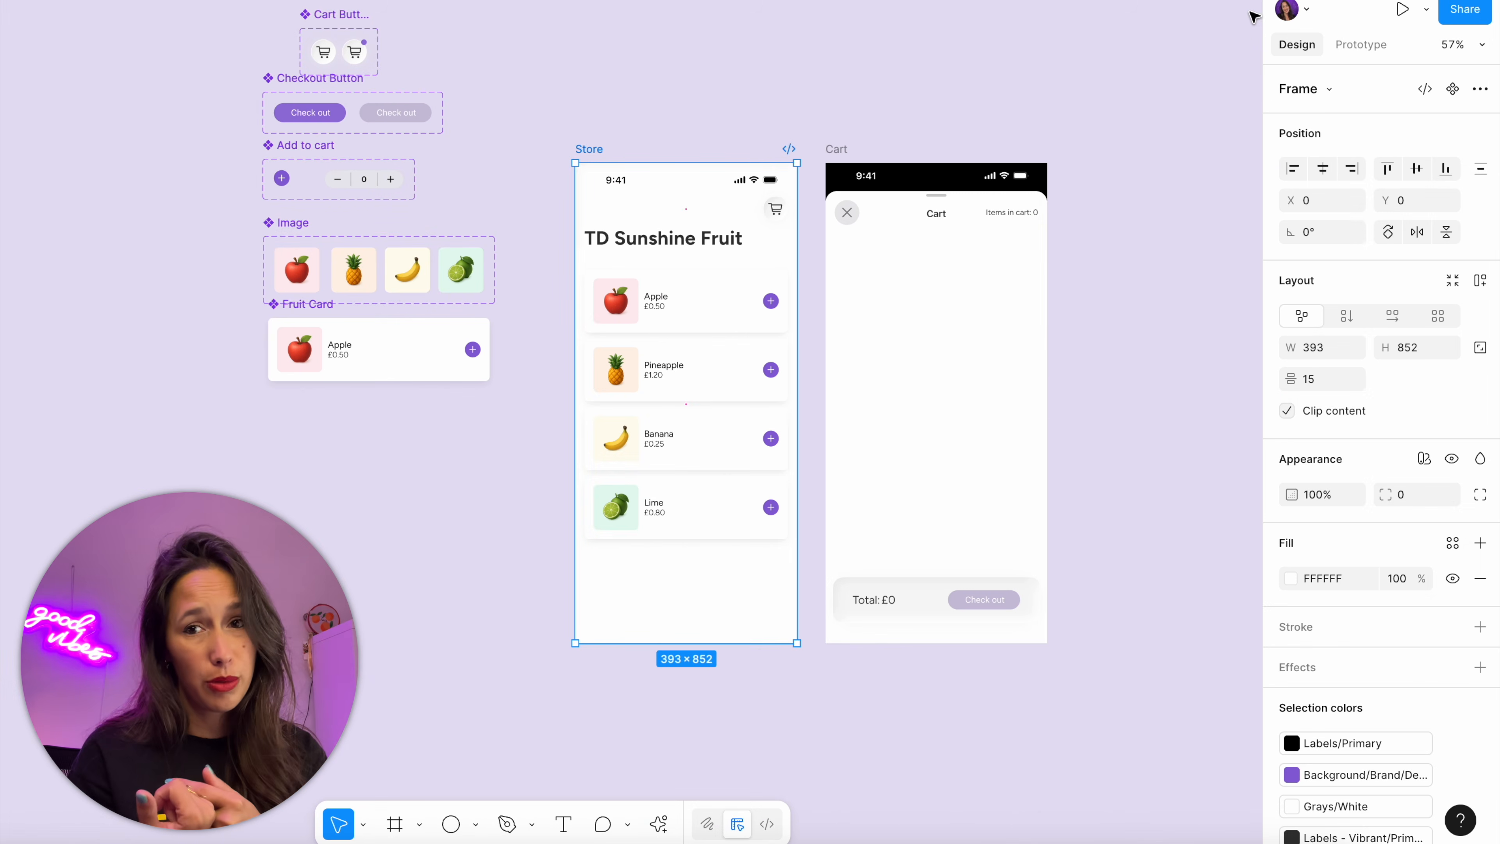
Add an action setting cart-full to False to the tap interaction of the minus button in the Add to cart component
{"action": "scroll", "coordinate": [1222, 251], "scroll_direction": "up", "scroll_amount": 5}
{"action": "double_click", "coordinate": [711, 381]}
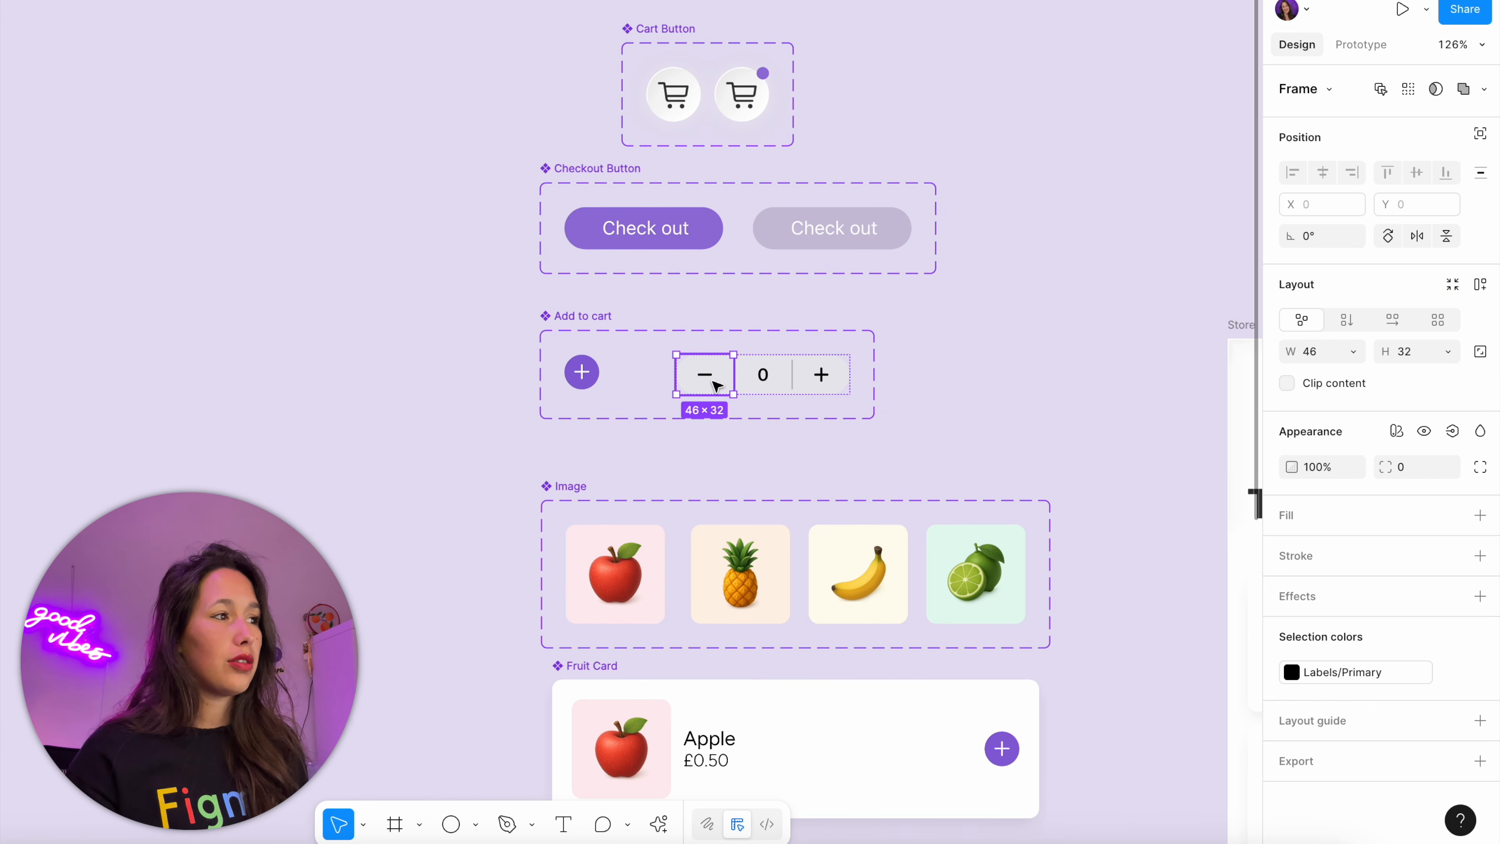
{"action": "scroll", "coordinate": [910, 295], "scroll_direction": "up", "scroll_amount": 5}
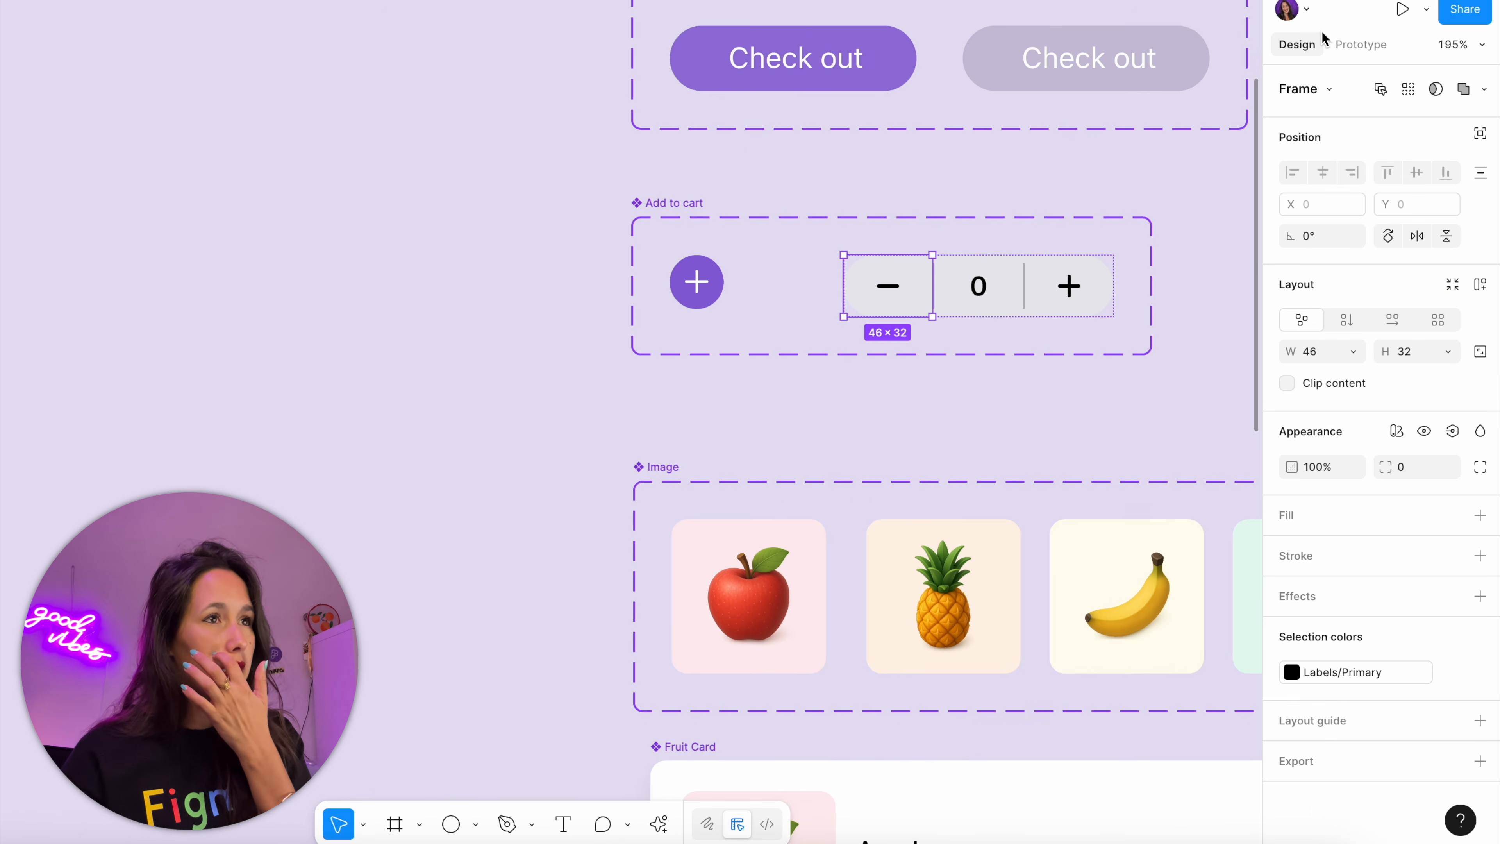
{"action": "left_click", "coordinate": [1358, 44]}
{"action": "left_click", "coordinate": [1421, 118]}
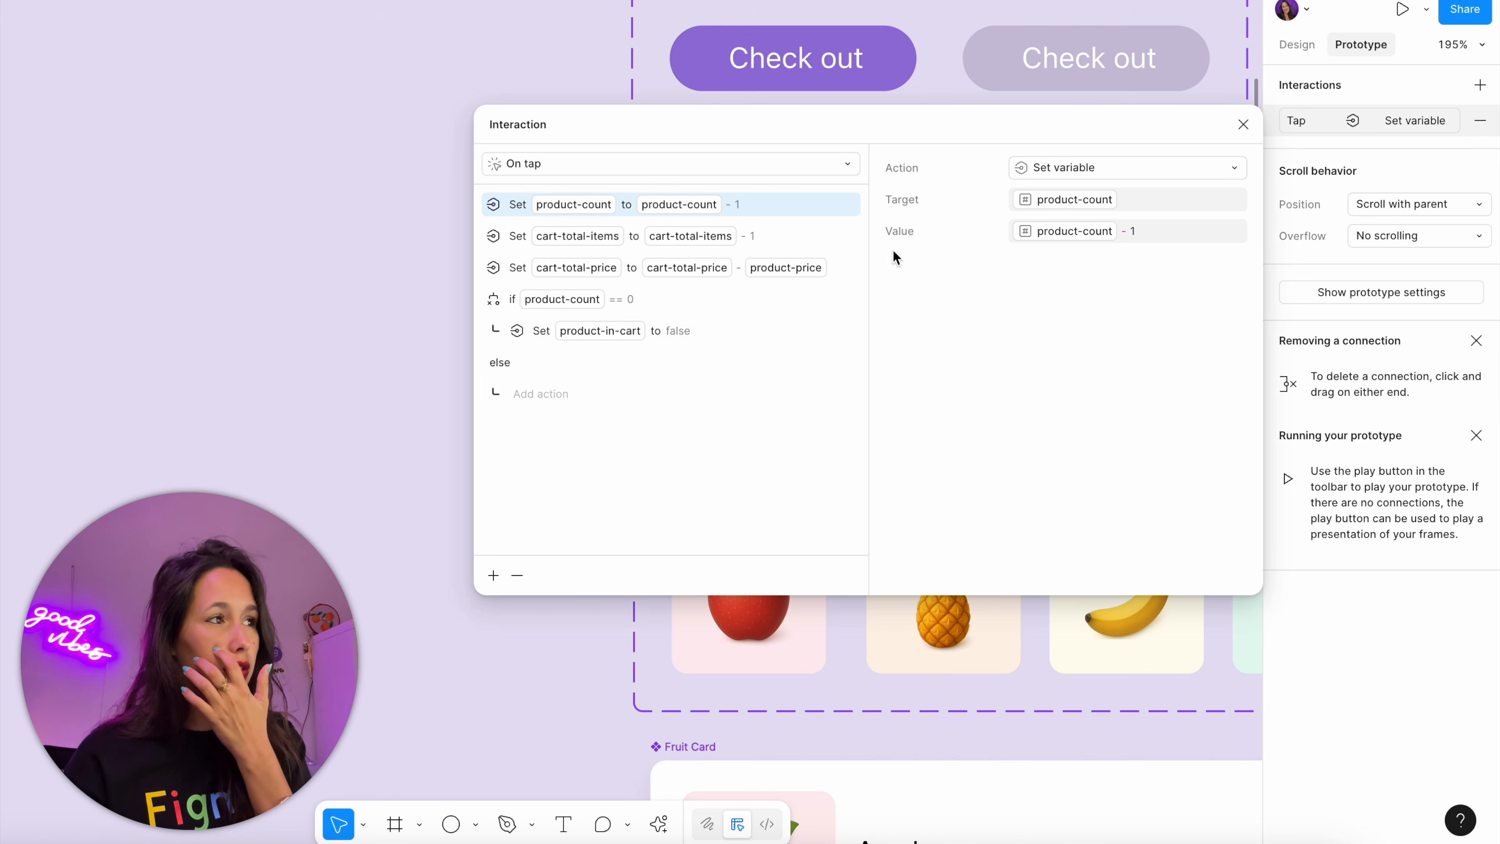
{"action": "left_click", "coordinate": [596, 297]}
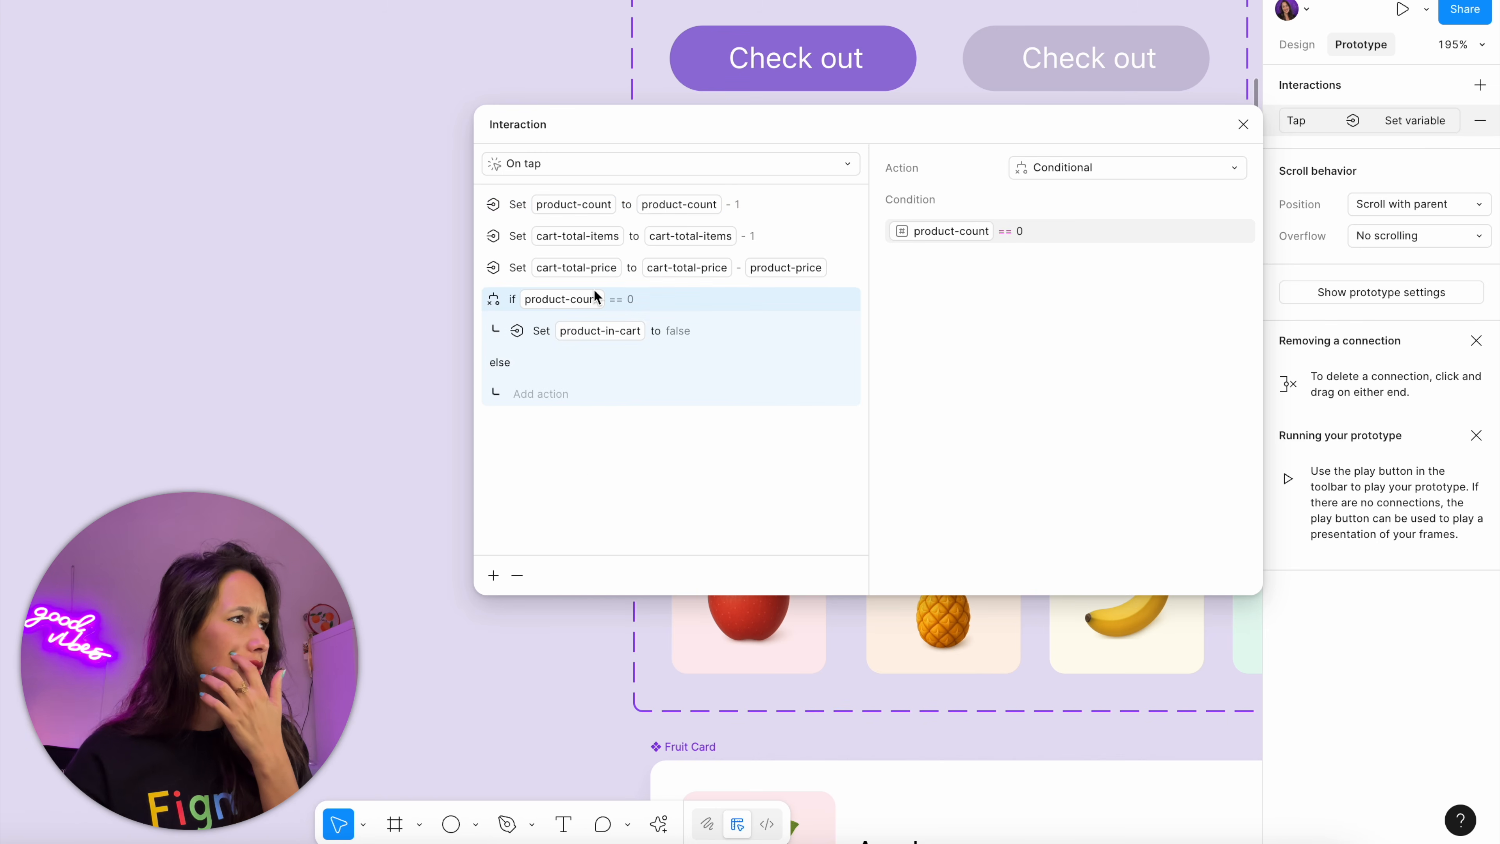
{"action": "left_click", "coordinate": [493, 574]}
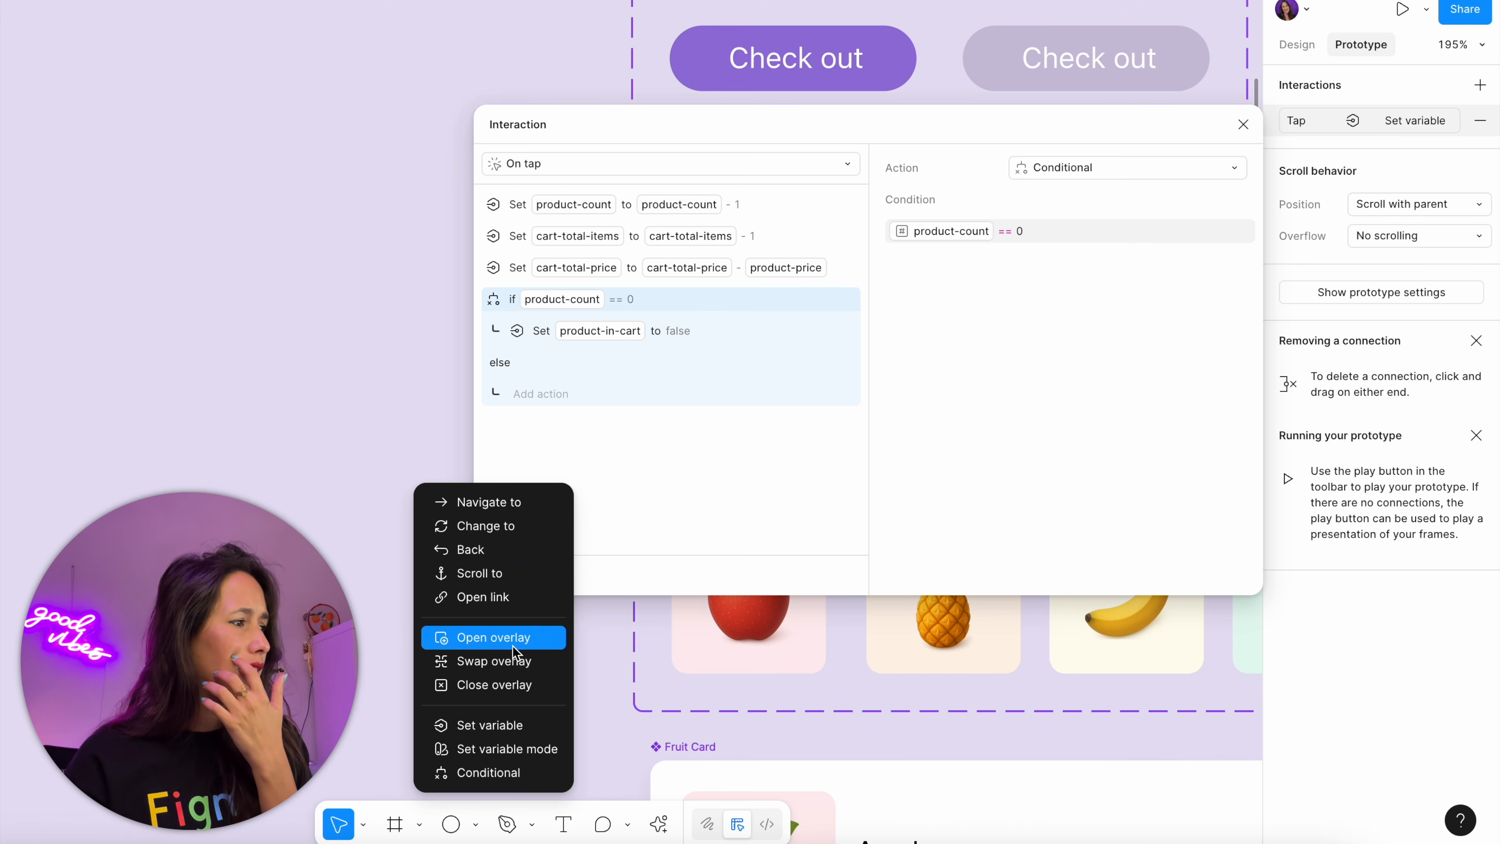
{"action": "left_click", "coordinate": [496, 725]}
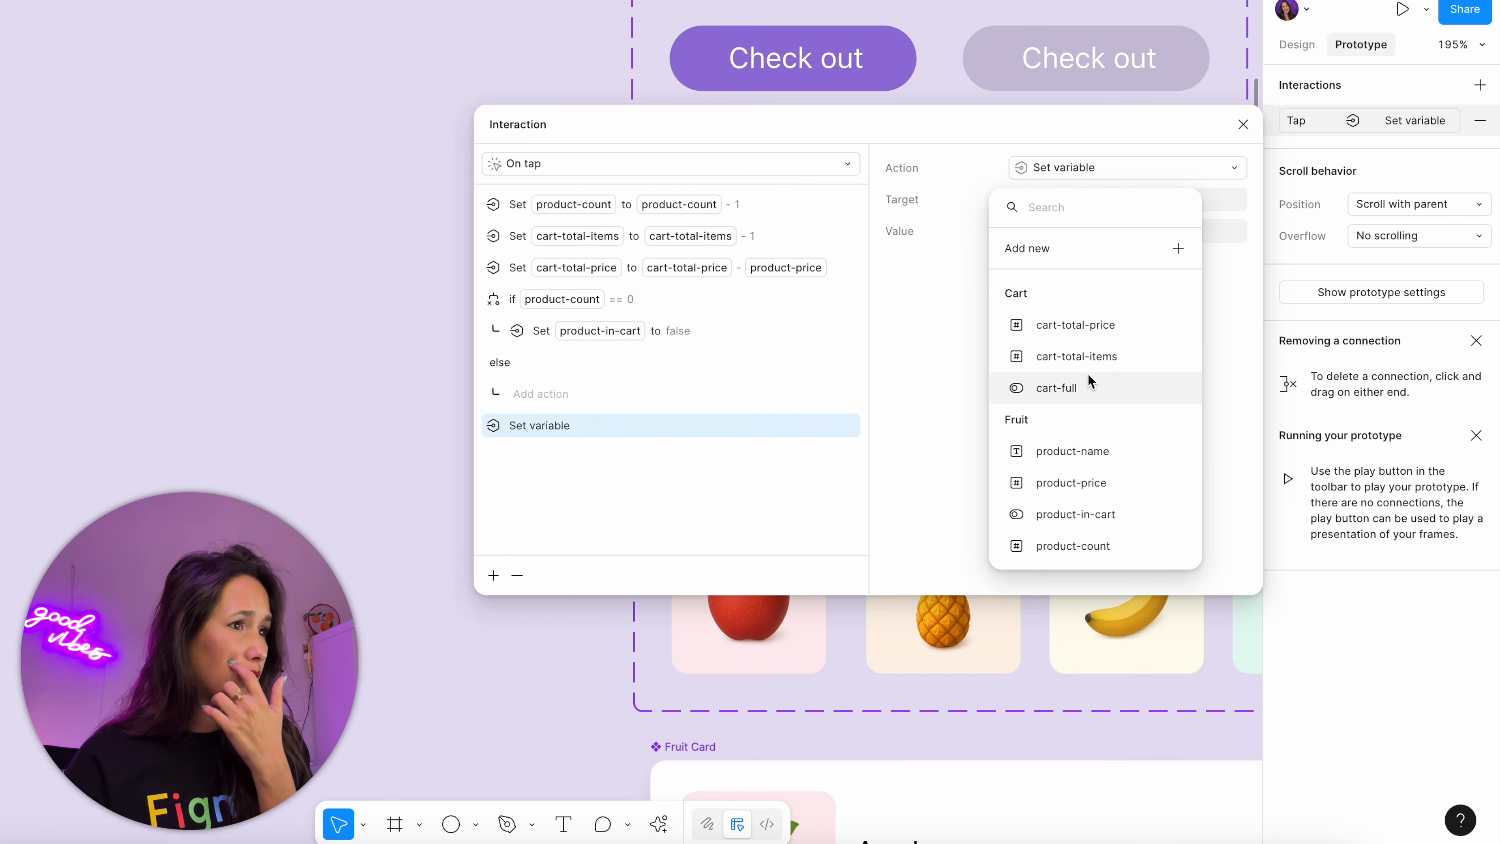
{"action": "left_click", "coordinate": [1109, 388]}
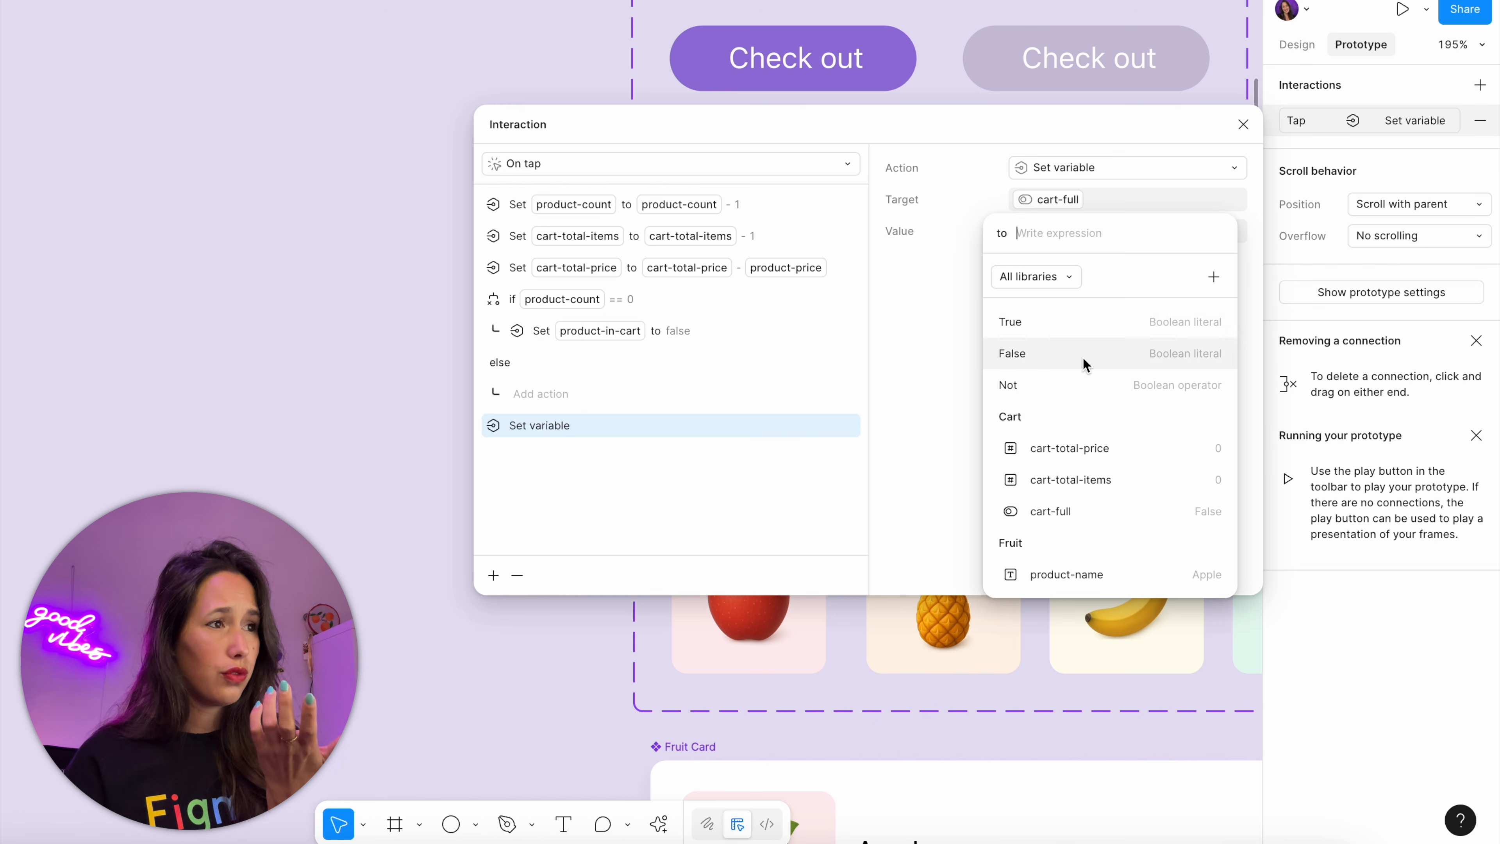
{"action": "left_click", "coordinate": [1082, 356]}
{"action": "left_click", "coordinate": [727, 495]}
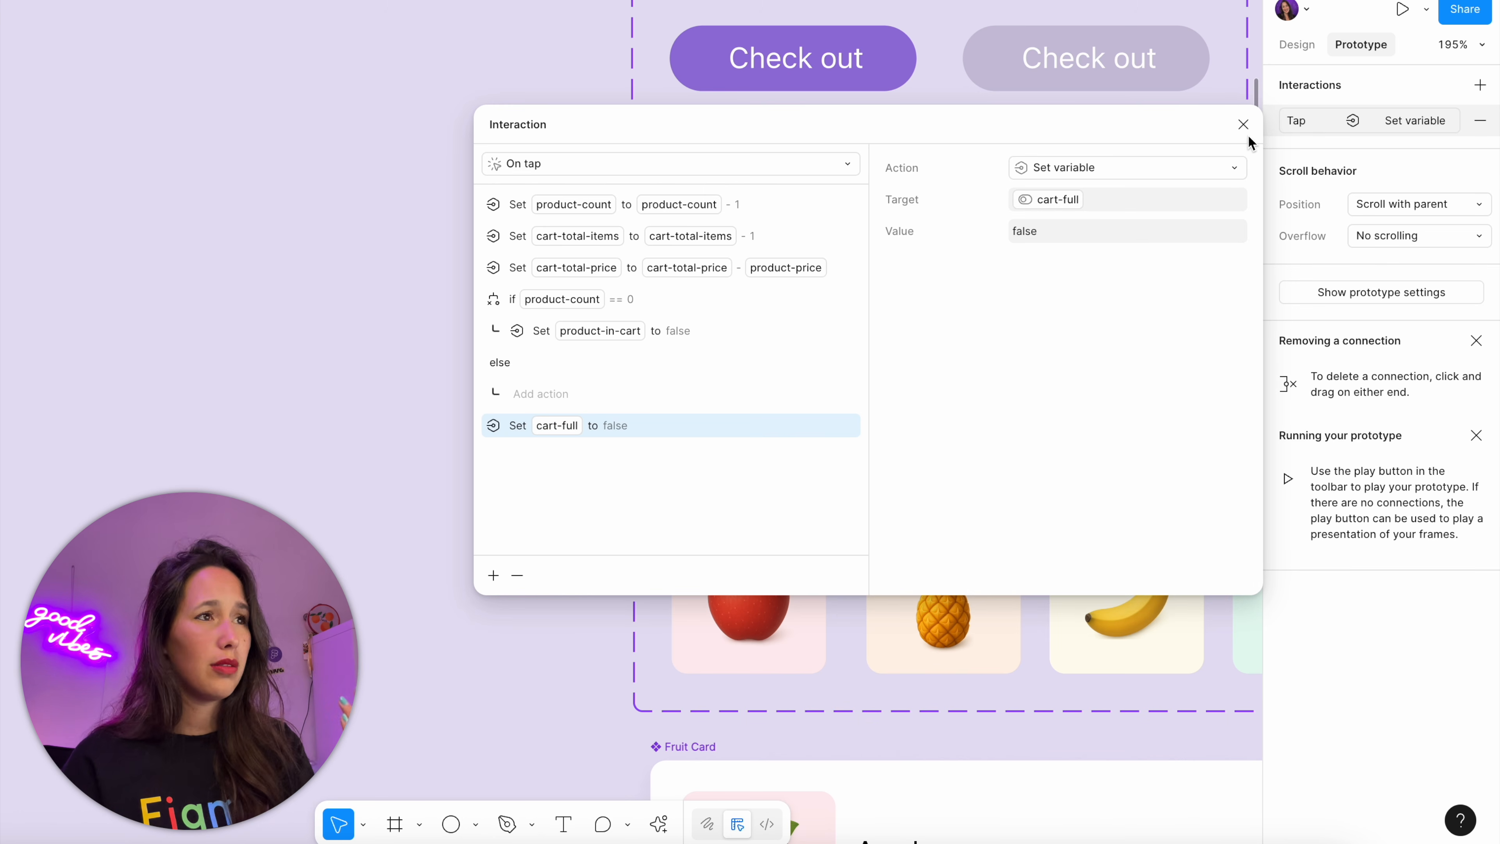
{"action": "left_click", "coordinate": [1242, 124]}
Preview the Store flow with one apple and one pineapple added, and remove the pineapple in the cart to check the Check out button
{"action": "scroll", "coordinate": [1078, 225], "scroll_direction": "down", "scroll_amount": 5}
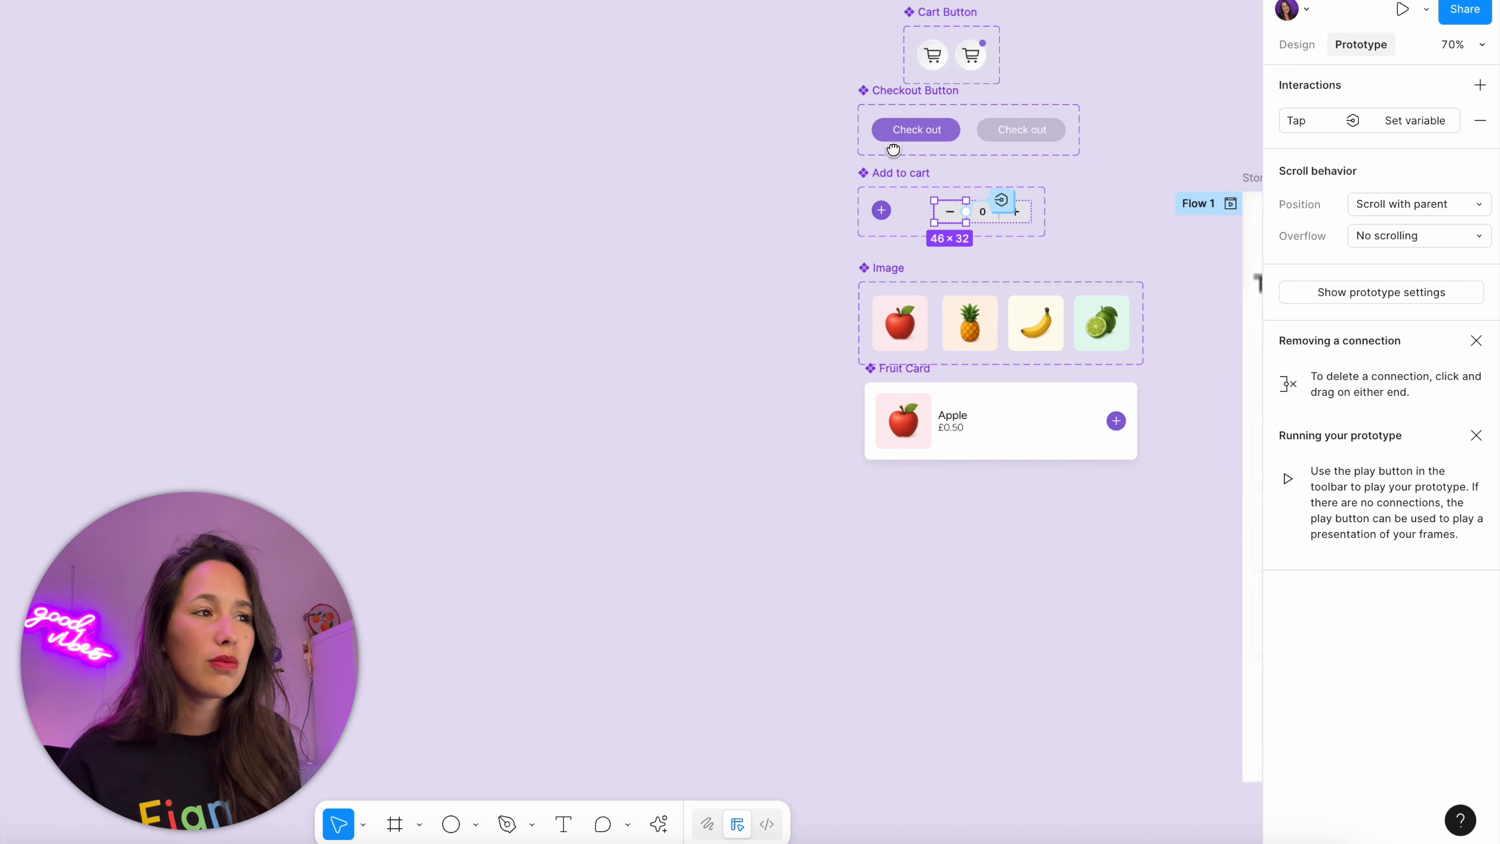
{"action": "left_click", "coordinate": [926, 159]}
{"action": "key", "text": "shift+space"}
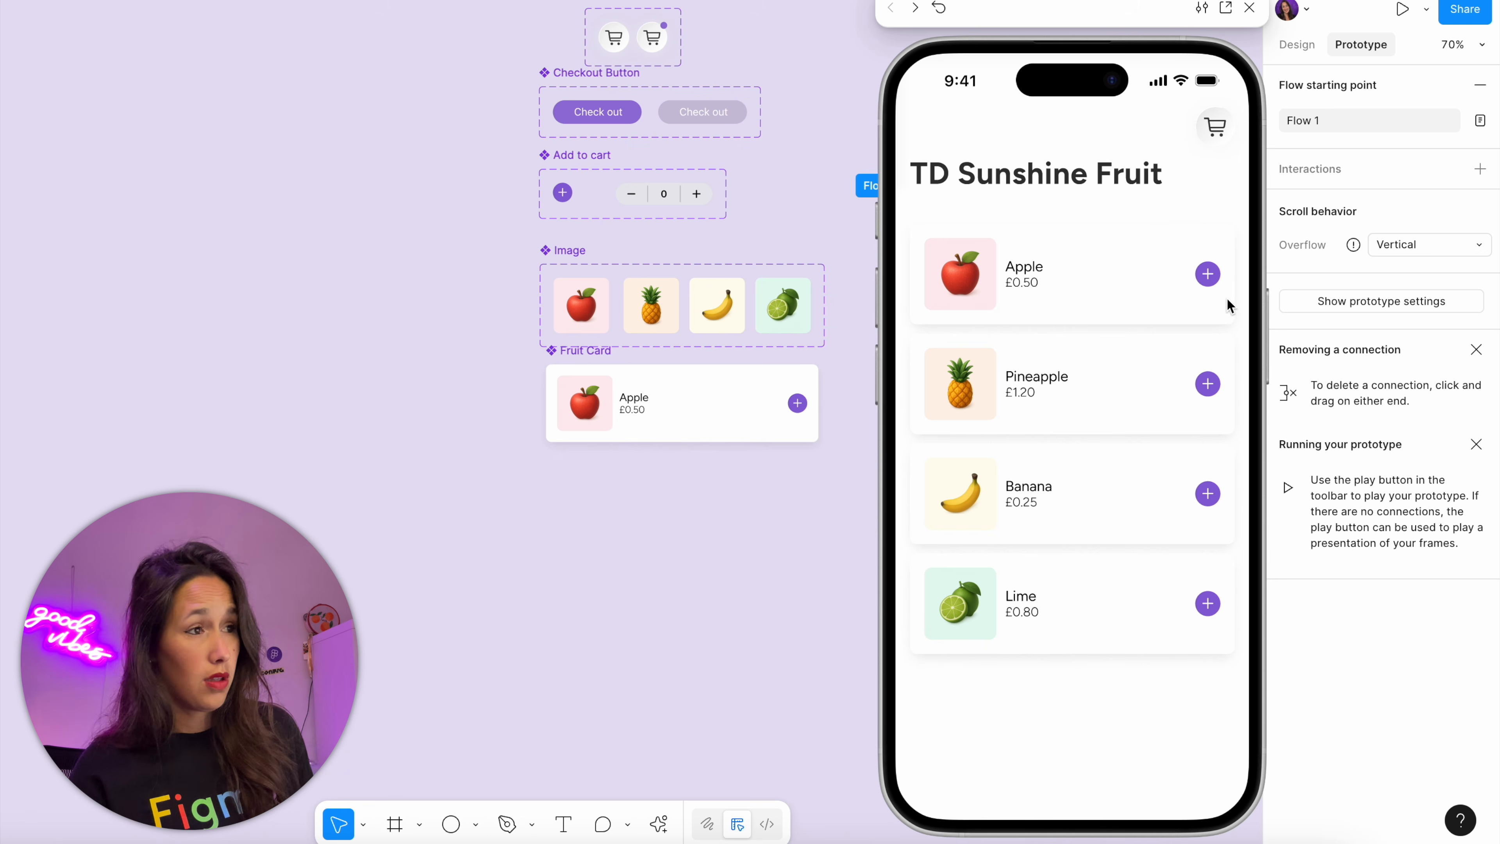
{"action": "left_click", "coordinate": [1210, 279]}
{"action": "left_click", "coordinate": [1212, 383]}
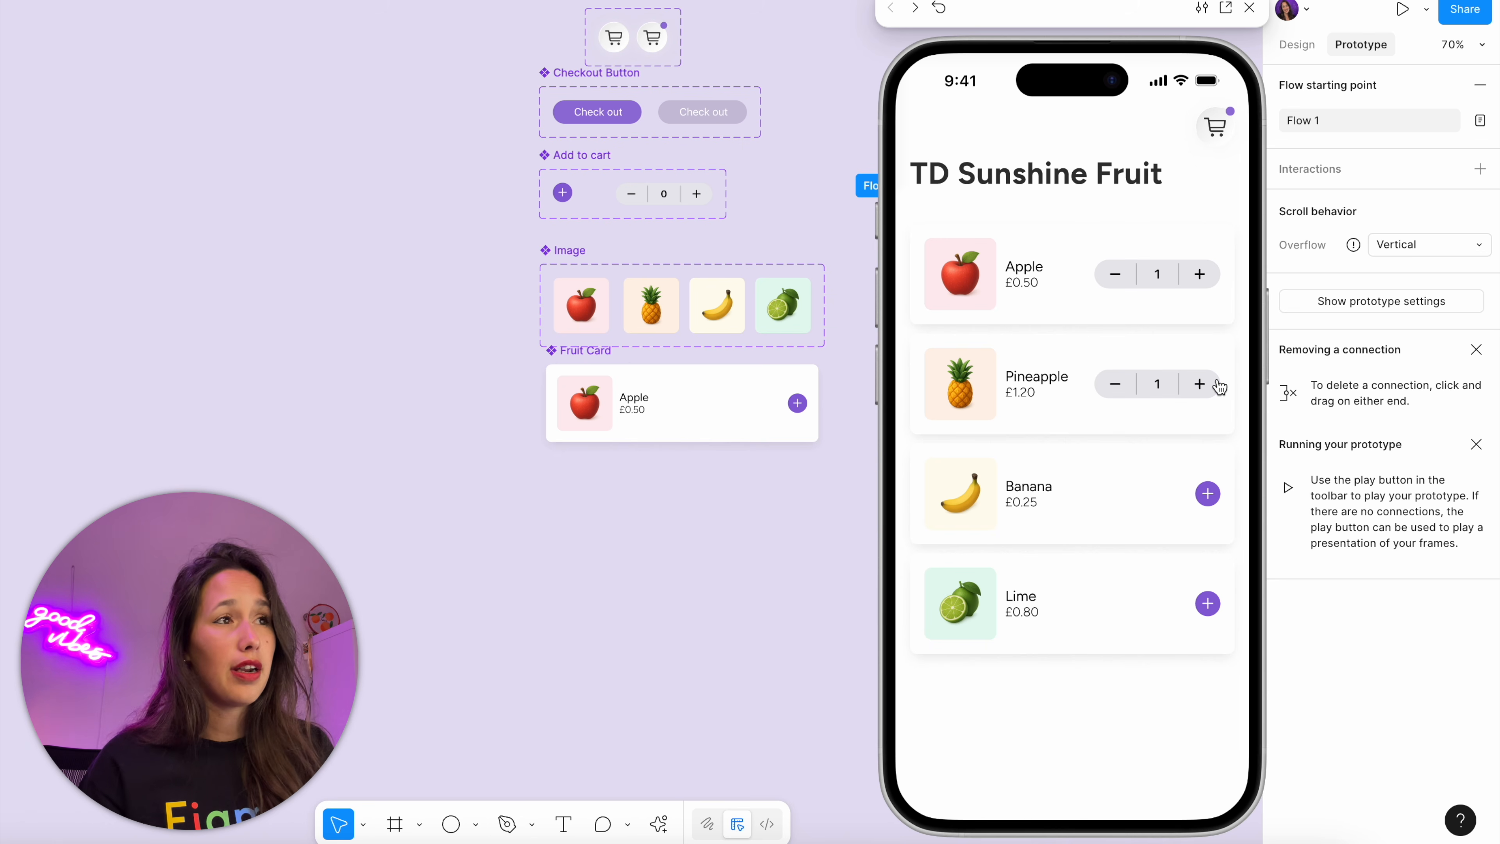
{"action": "left_click", "coordinate": [1215, 126]}
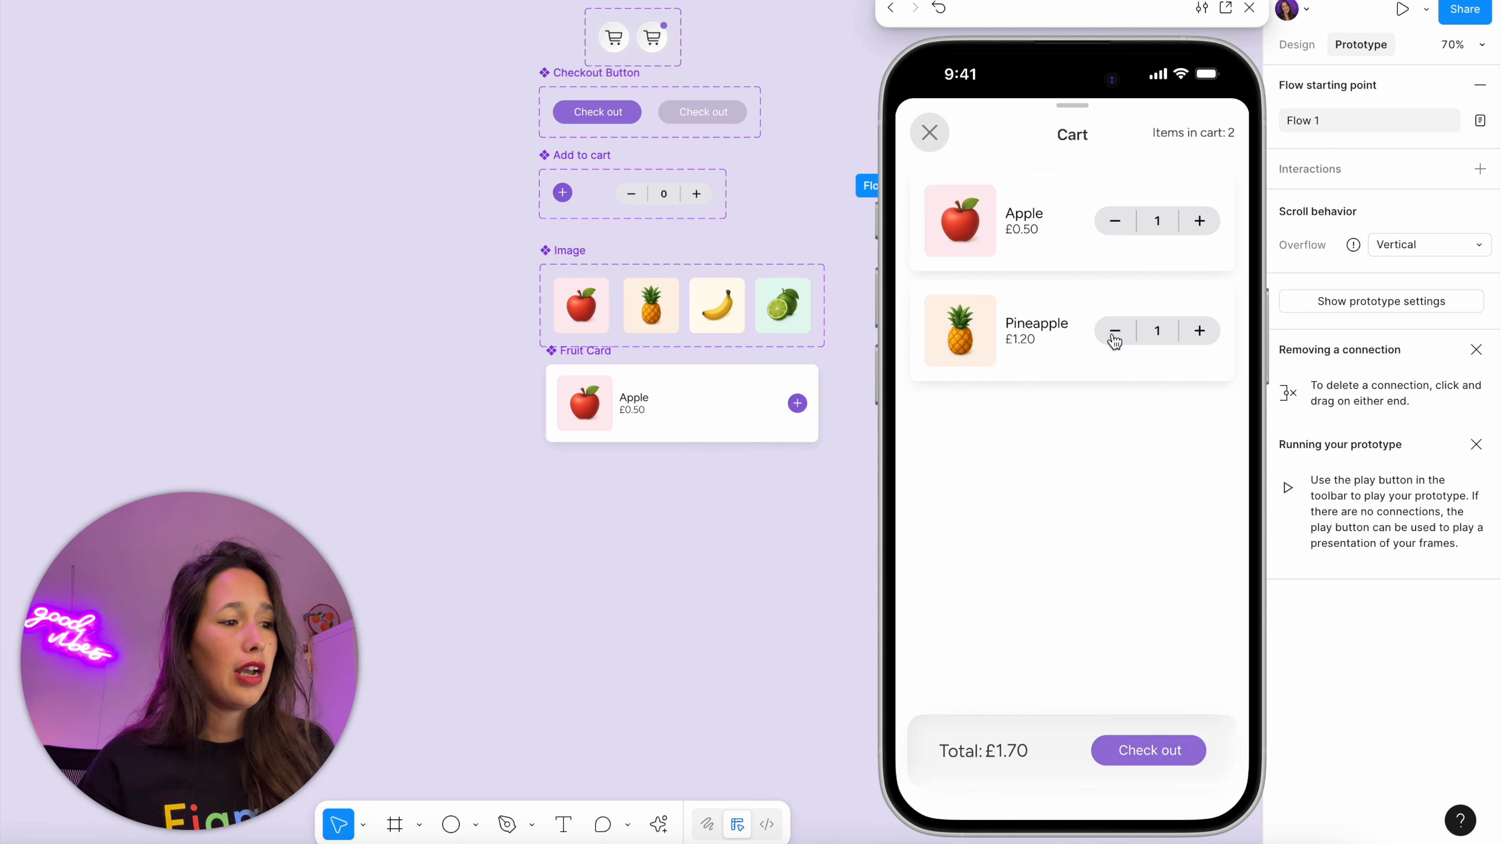
{"action": "left_click", "coordinate": [1113, 335]}
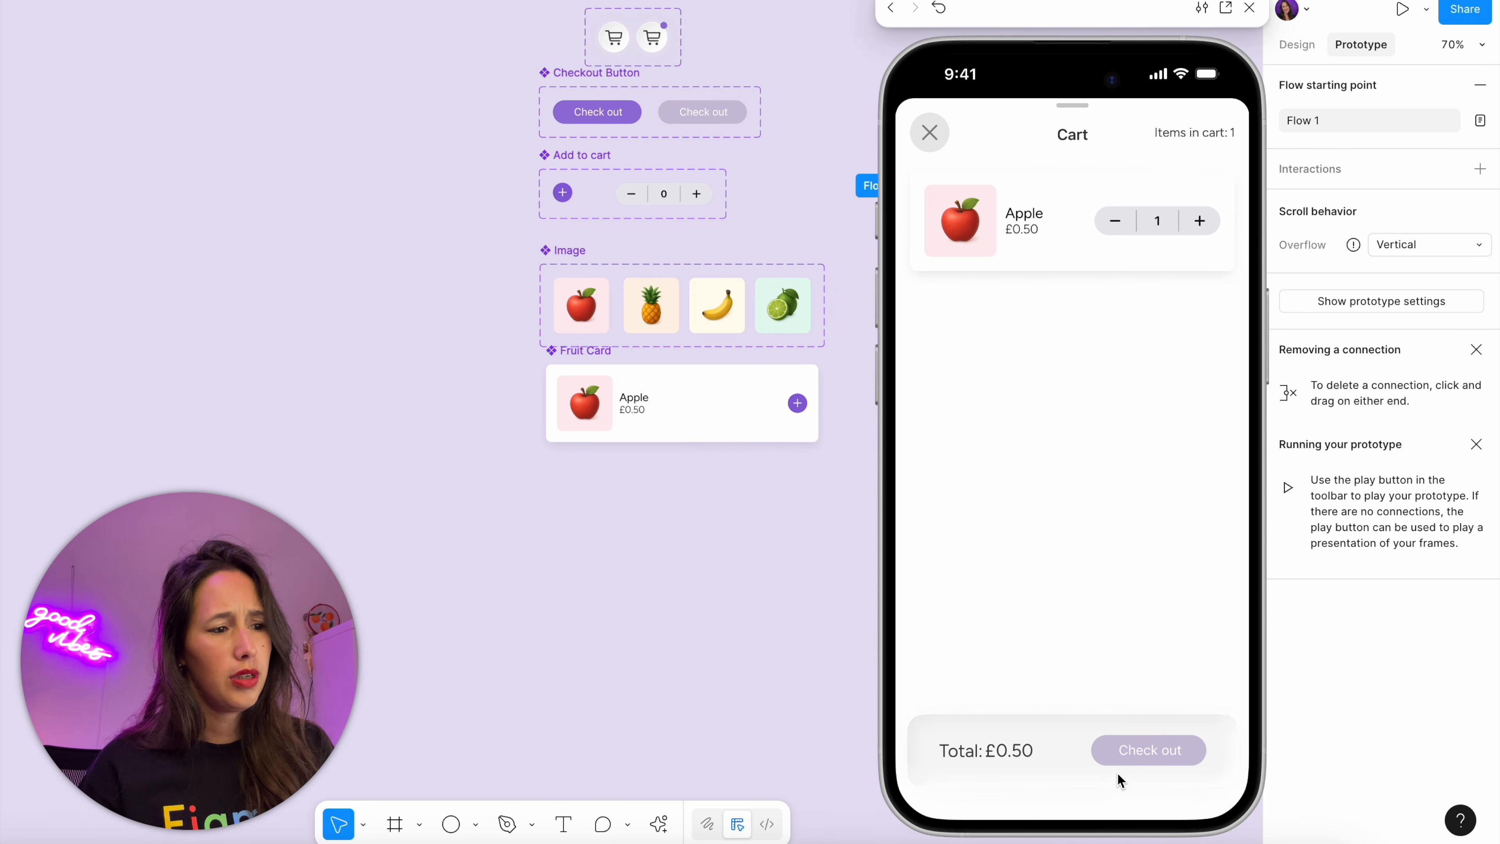
Check the cart button on the previewed Store screen with one apple left, reopen the cart, and close the preview
{"action": "left_click", "coordinate": [938, 142]}
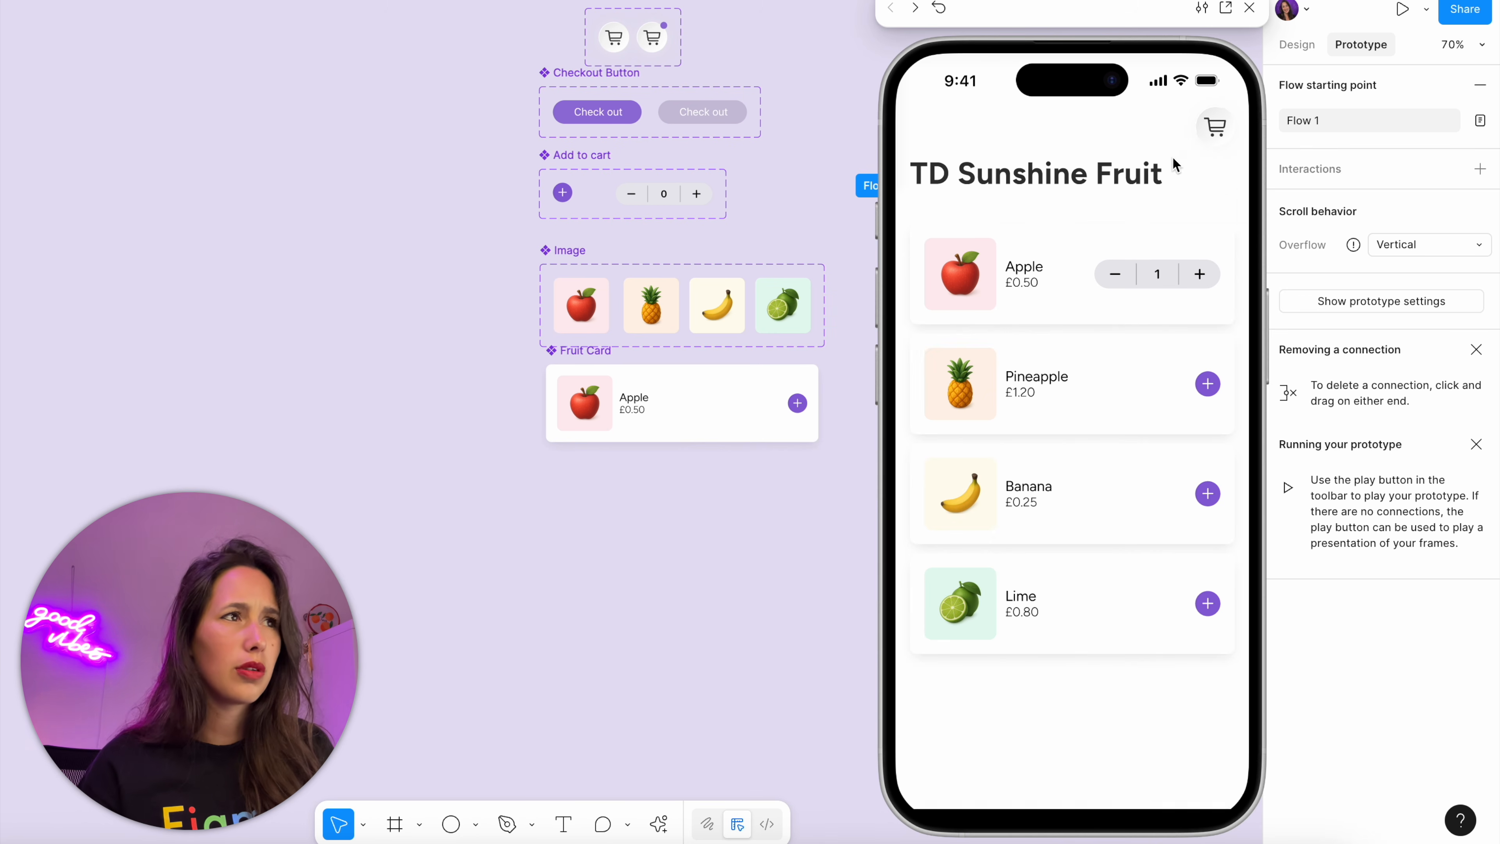
{"action": "left_click", "coordinate": [1213, 133]}
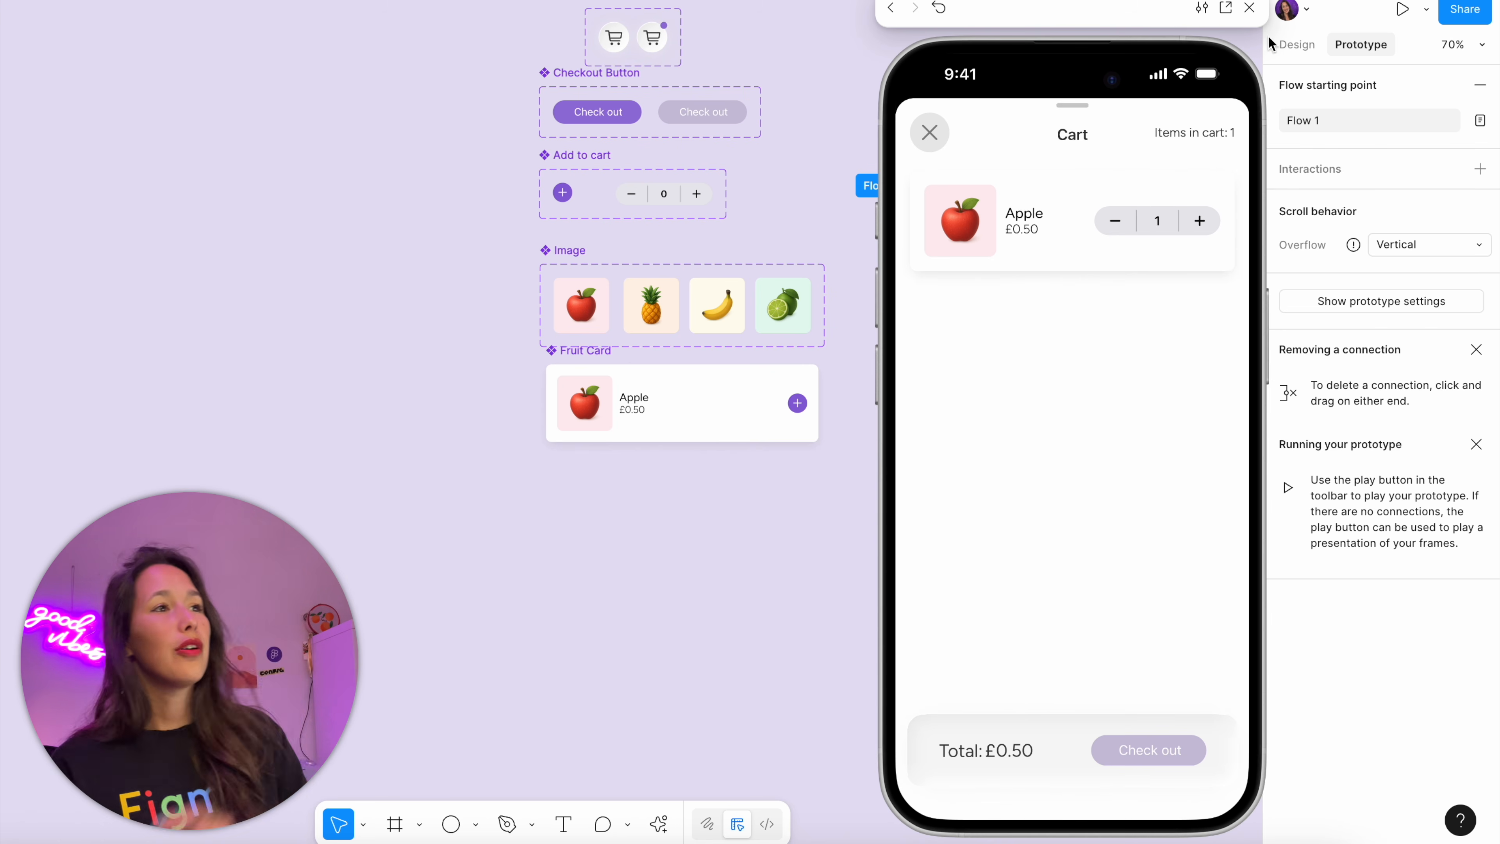
{"action": "left_click", "coordinate": [1249, 8]}
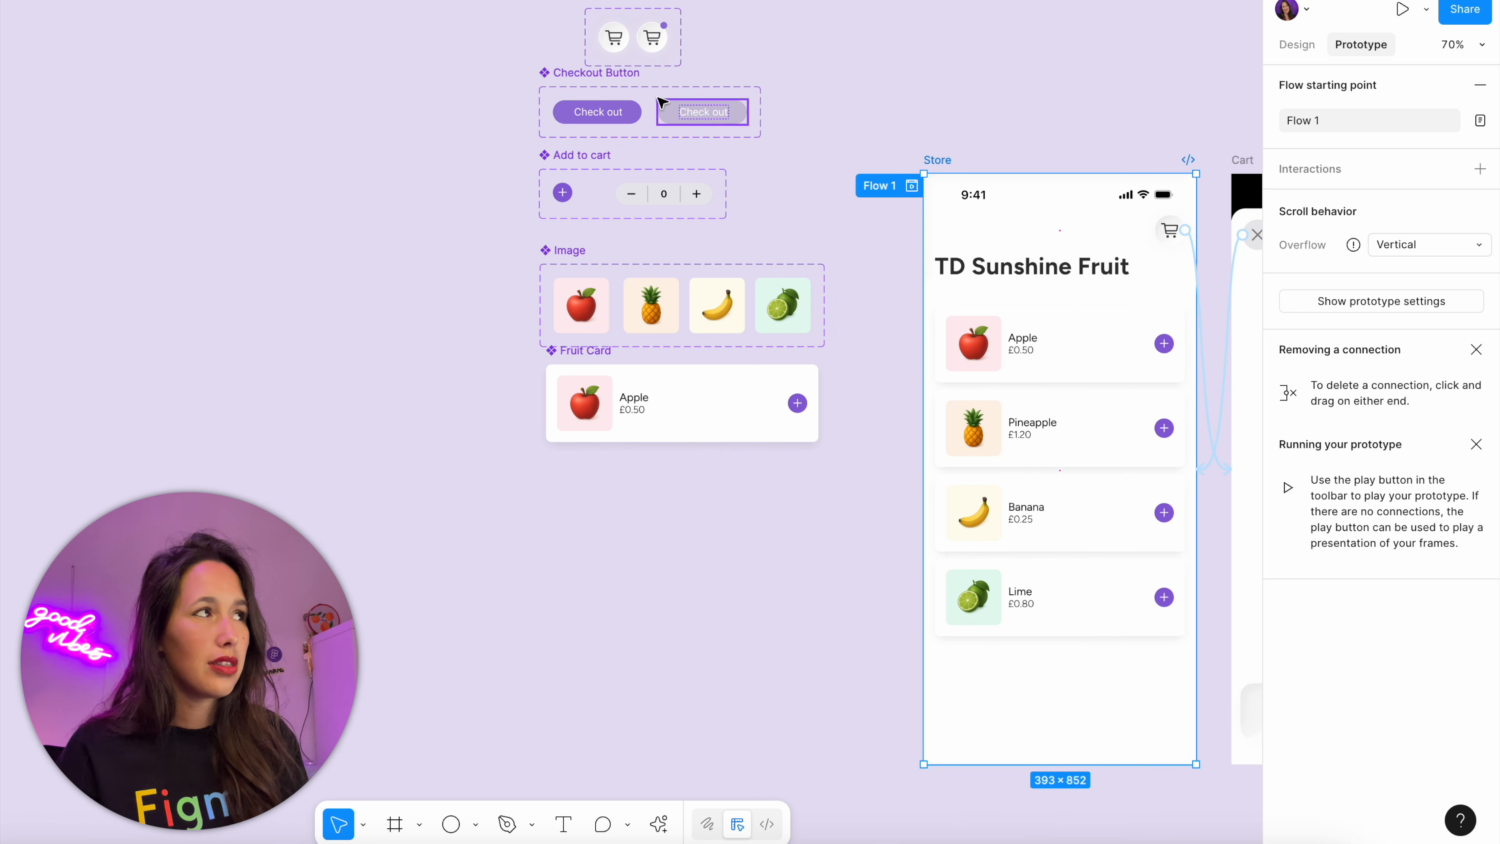
Add a conditional with the condition cart-total-items == 0 to the tap interaction of the minus button in the Add to cart component
{"action": "left_click", "coordinate": [653, 50]}
{"action": "left_click", "coordinate": [765, 149]}
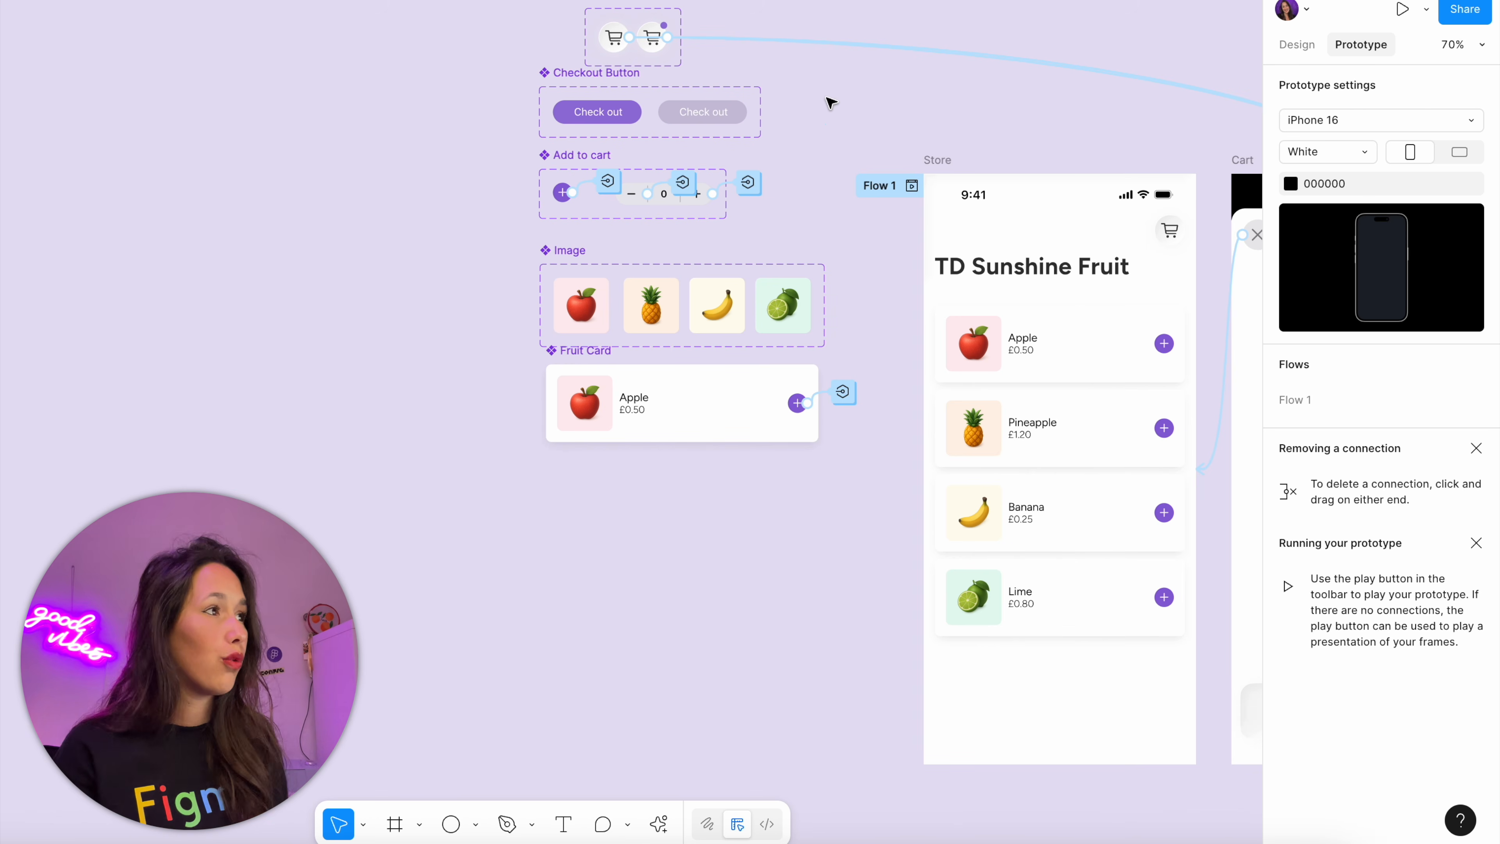
{"action": "left_click", "coordinate": [683, 182]}
{"action": "scroll", "coordinate": [677, 202], "scroll_direction": "up", "scroll_amount": 5}
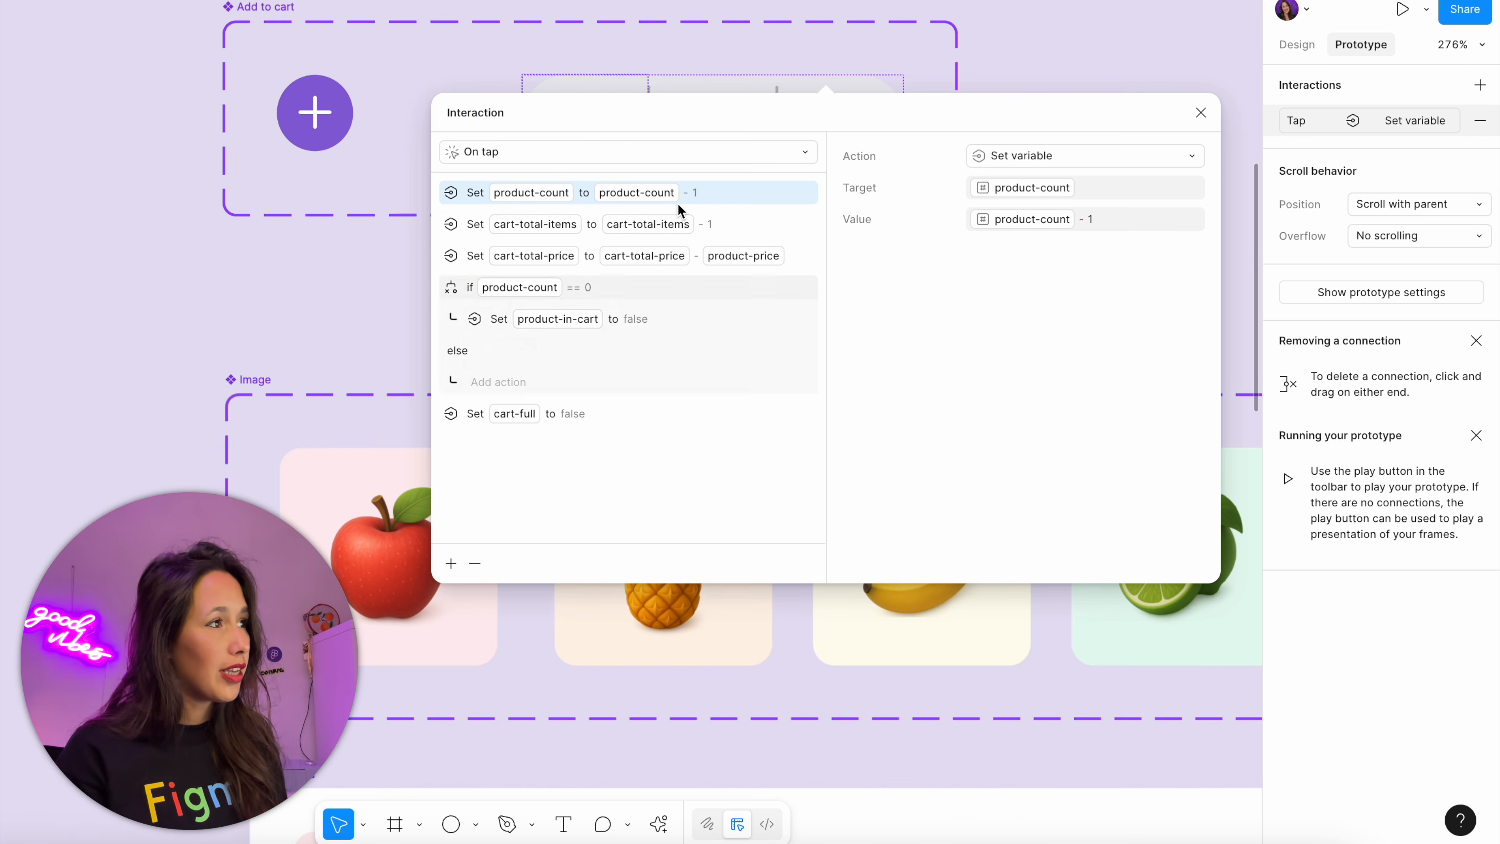
{"action": "left_click_drag", "start_coordinate": [701, 119], "coordinate": [839, 109]}
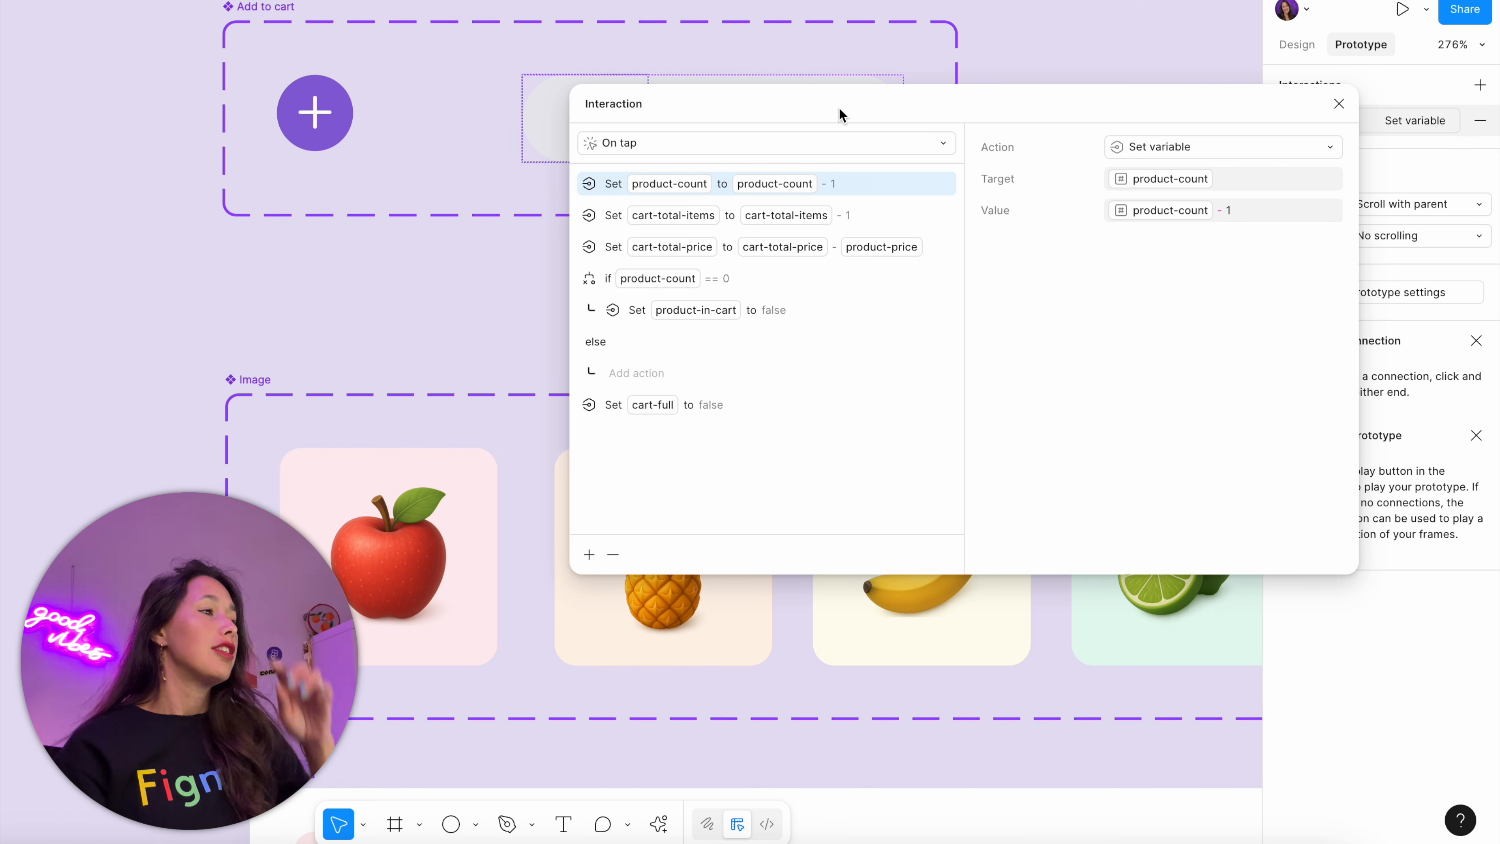
{"action": "left_click", "coordinate": [747, 416]}
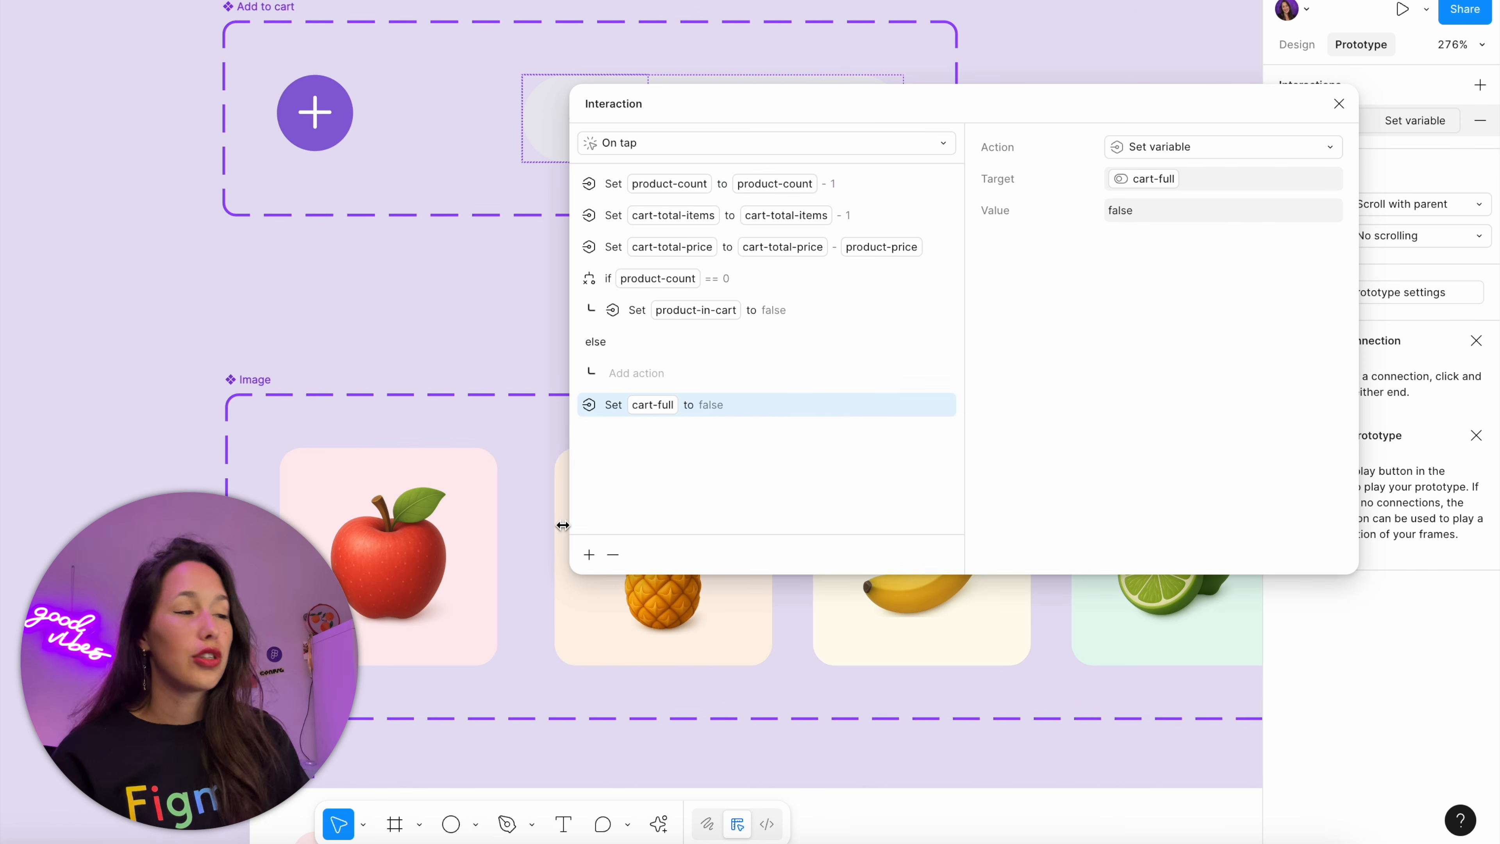
{"action": "left_click", "coordinate": [585, 558]}
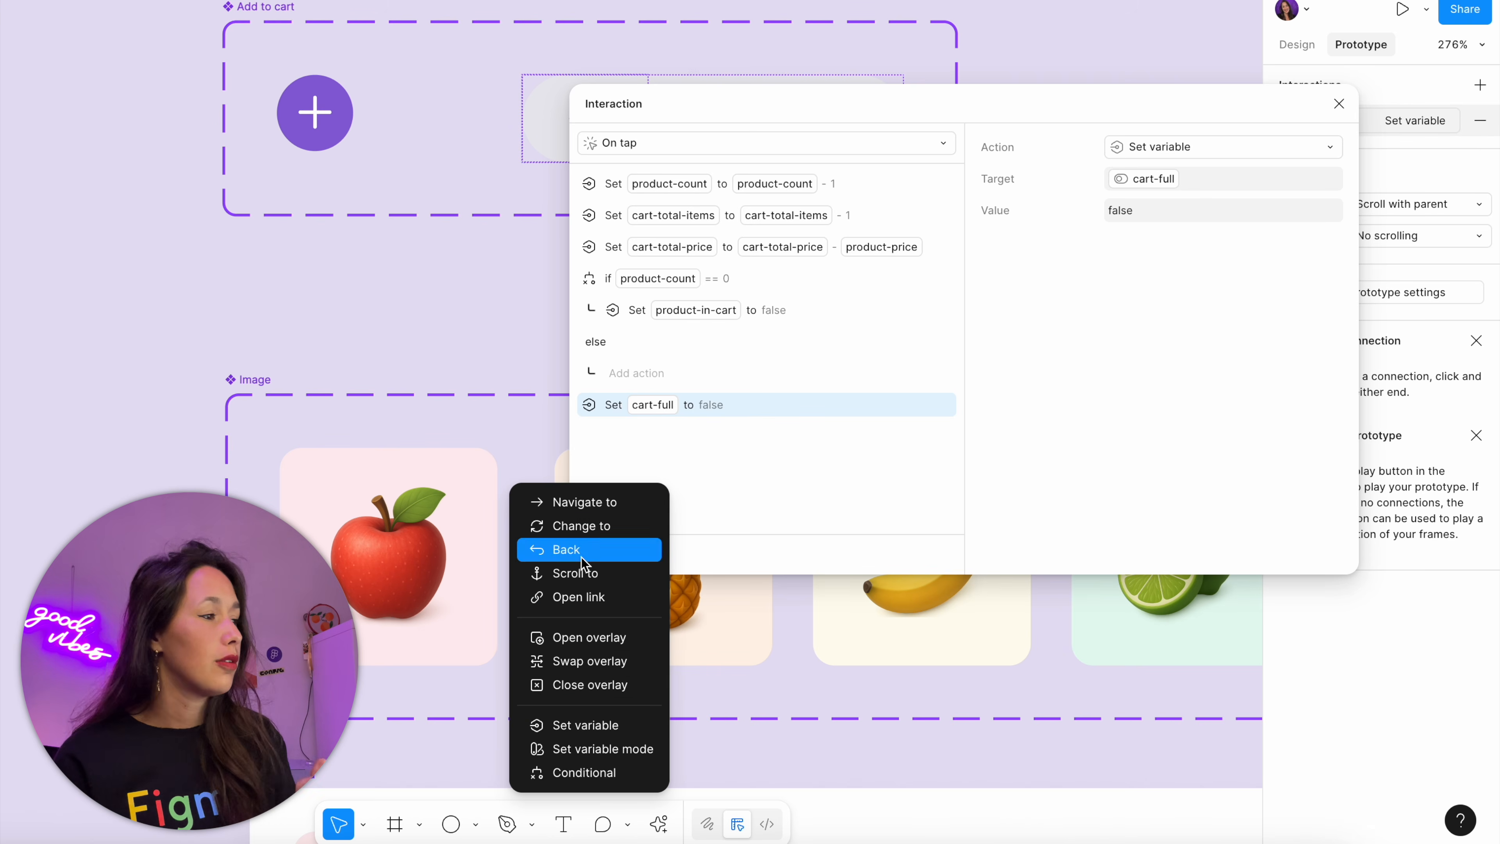
{"action": "left_click", "coordinate": [596, 772]}
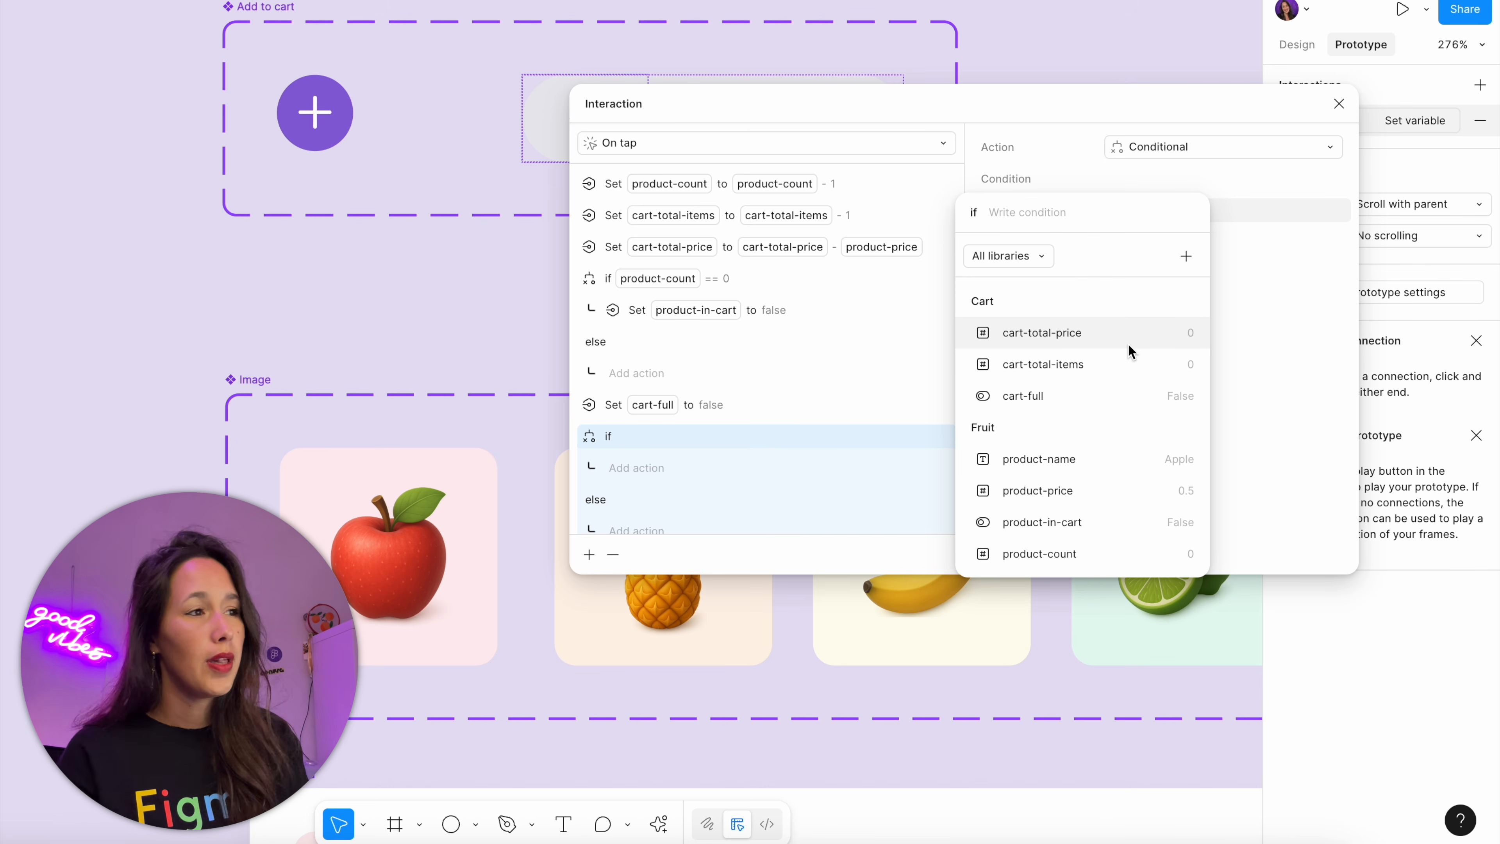
{"action": "left_click", "coordinate": [1120, 368]}
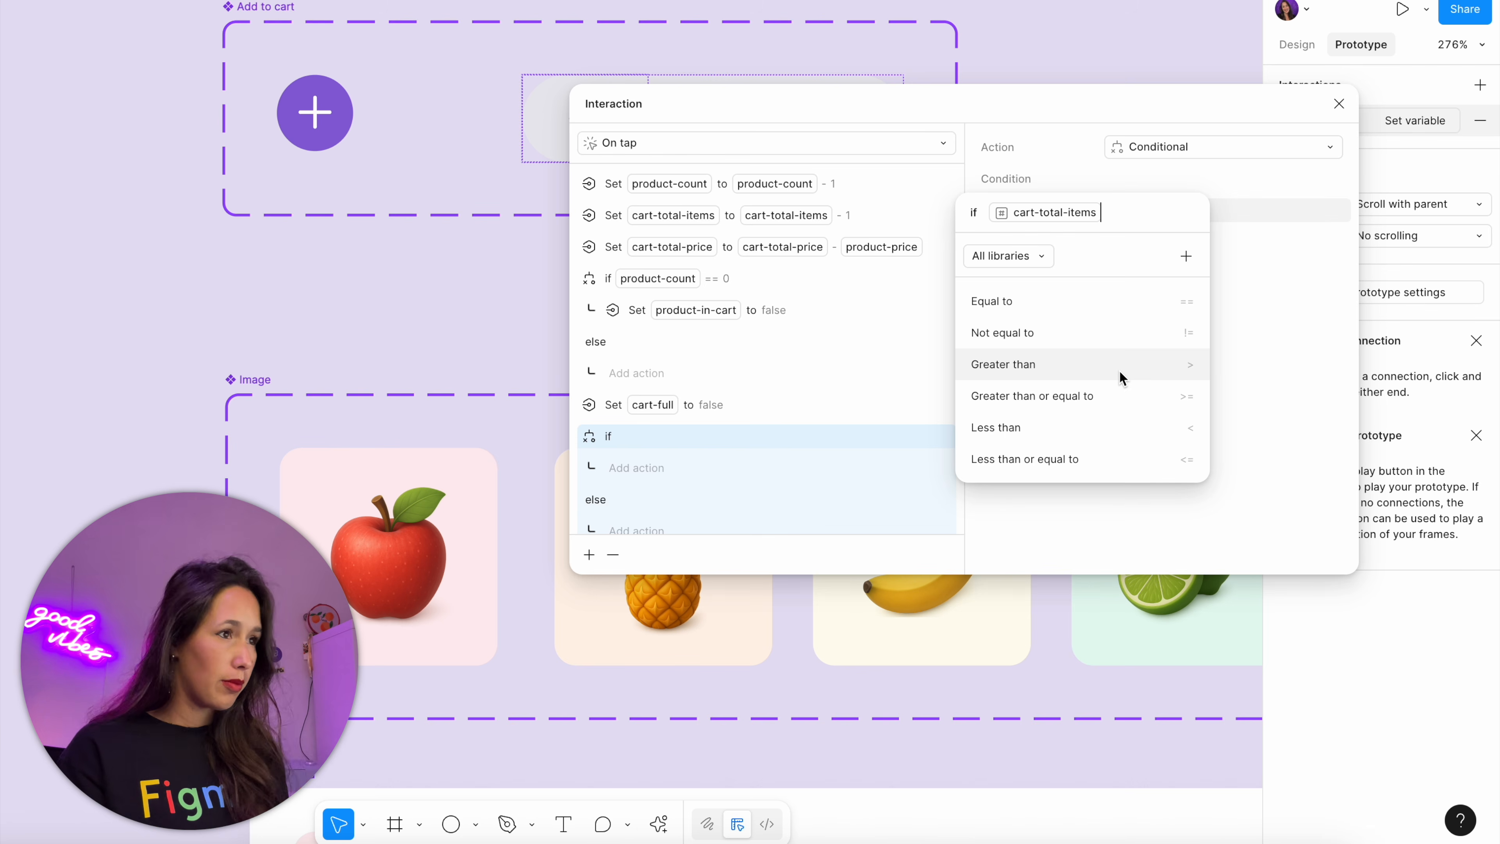
{"action": "left_click", "coordinate": [1124, 309]}
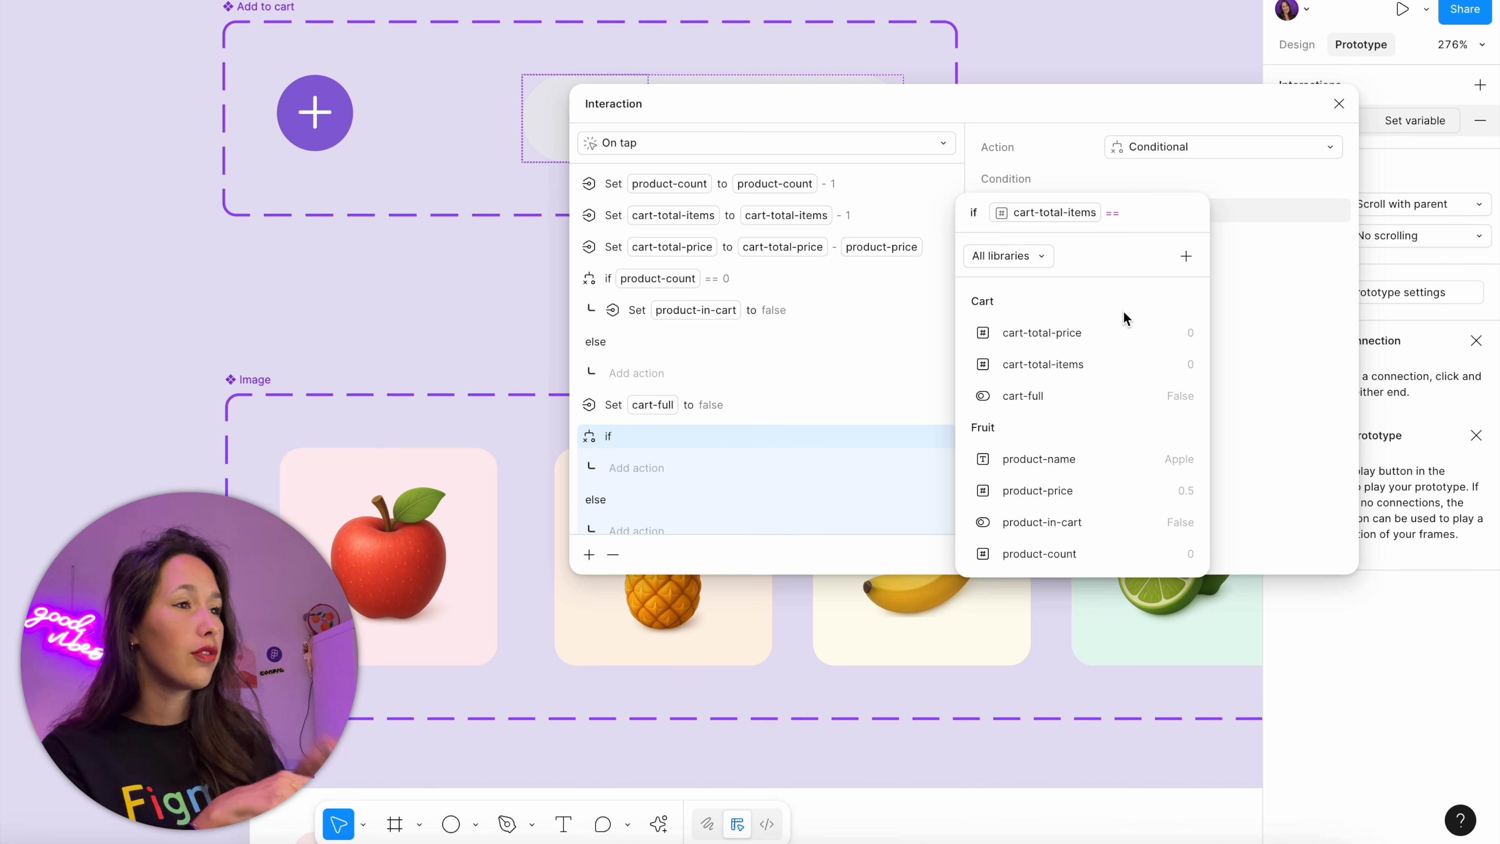
{"action": "type", "text": "0"}
{"action": "key", "text": "Return"}
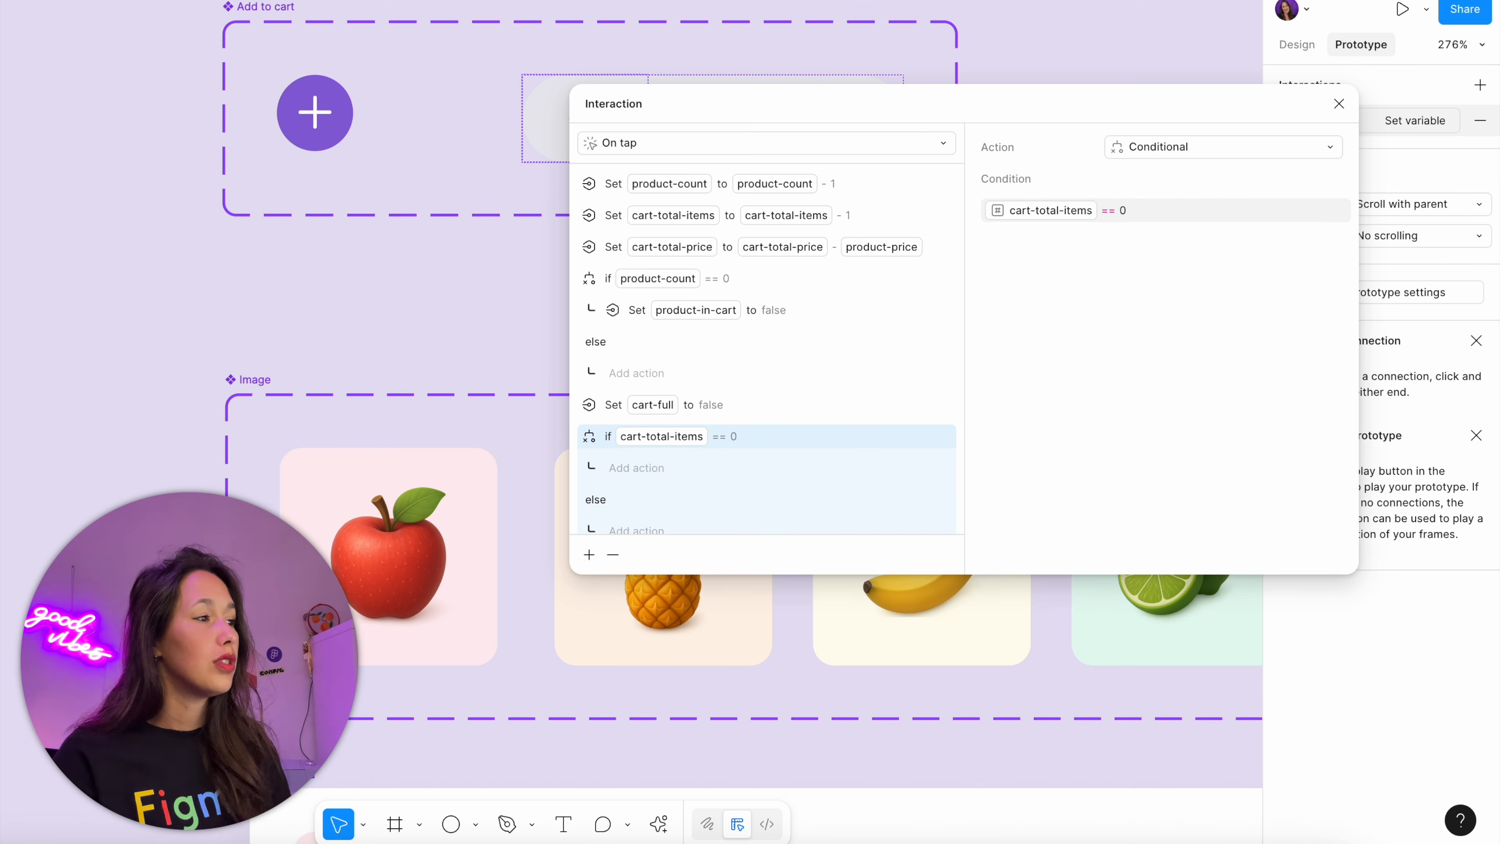
Move the action setting cart-full to false into the if branch of the cart-total-items condition, and close the interaction settings
{"action": "left_click", "coordinate": [709, 408]}
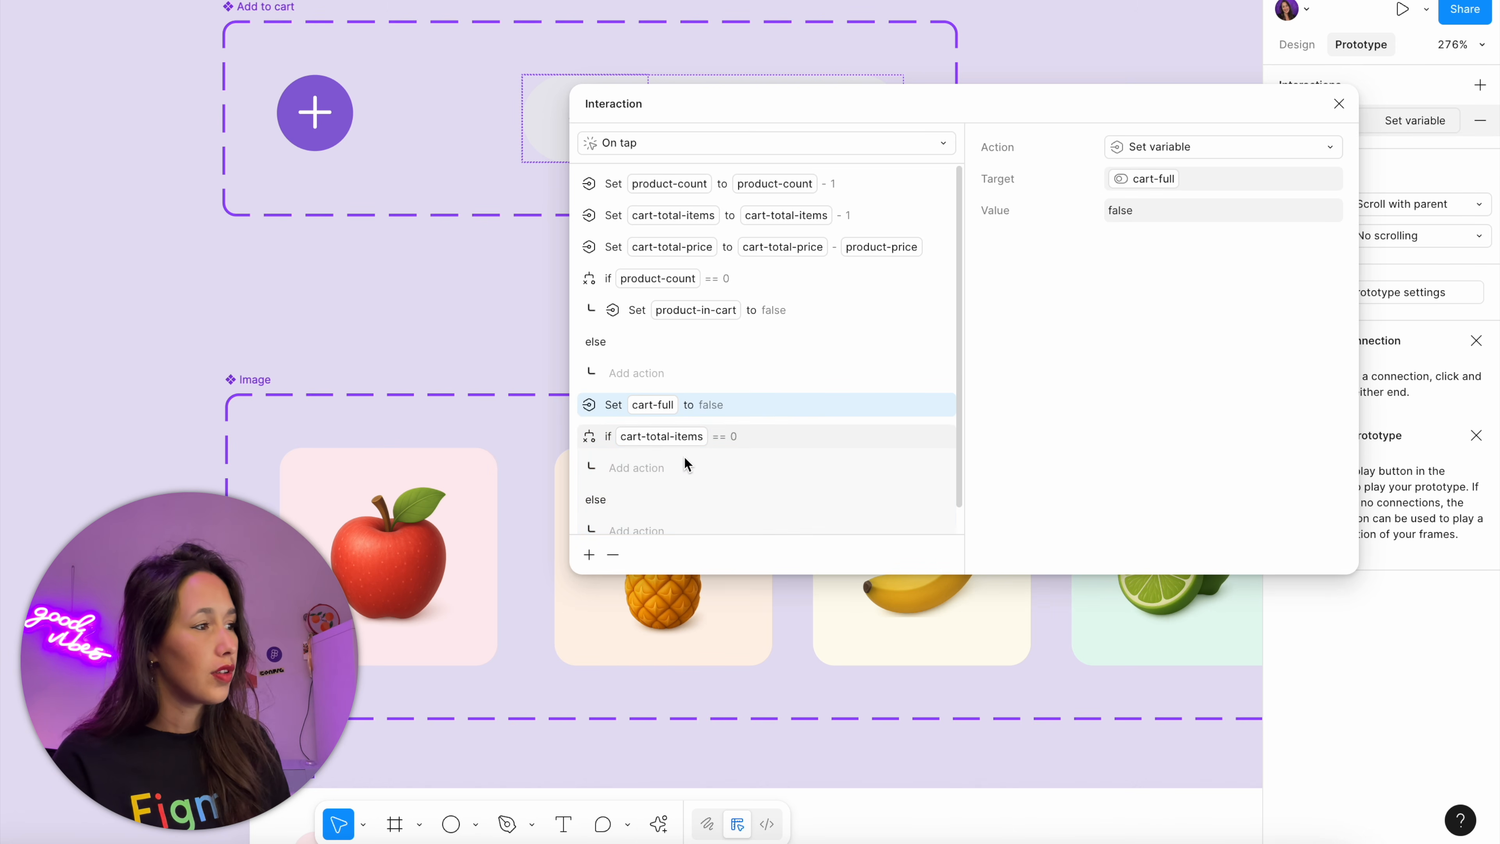
{"action": "left_click_drag", "start_coordinate": [683, 457], "coordinate": [667, 468]}
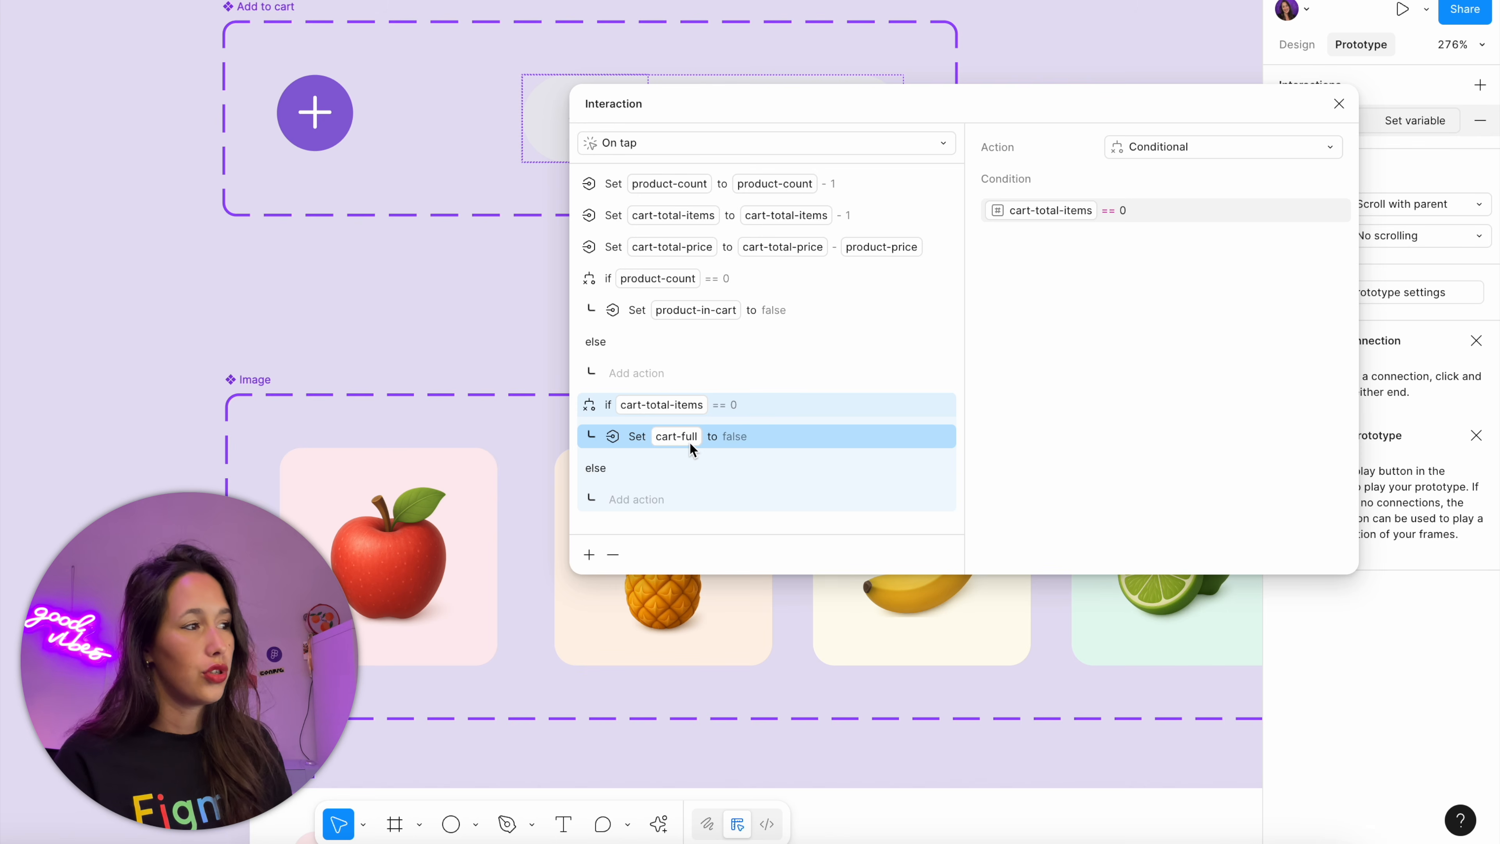
{"action": "left_click", "coordinate": [1339, 103]}
Preview the Store flow, add one apple, pineapple, banana and lime, and open the cart to check its contents
{"action": "scroll", "coordinate": [1021, 128], "scroll_direction": "down", "scroll_amount": 5}
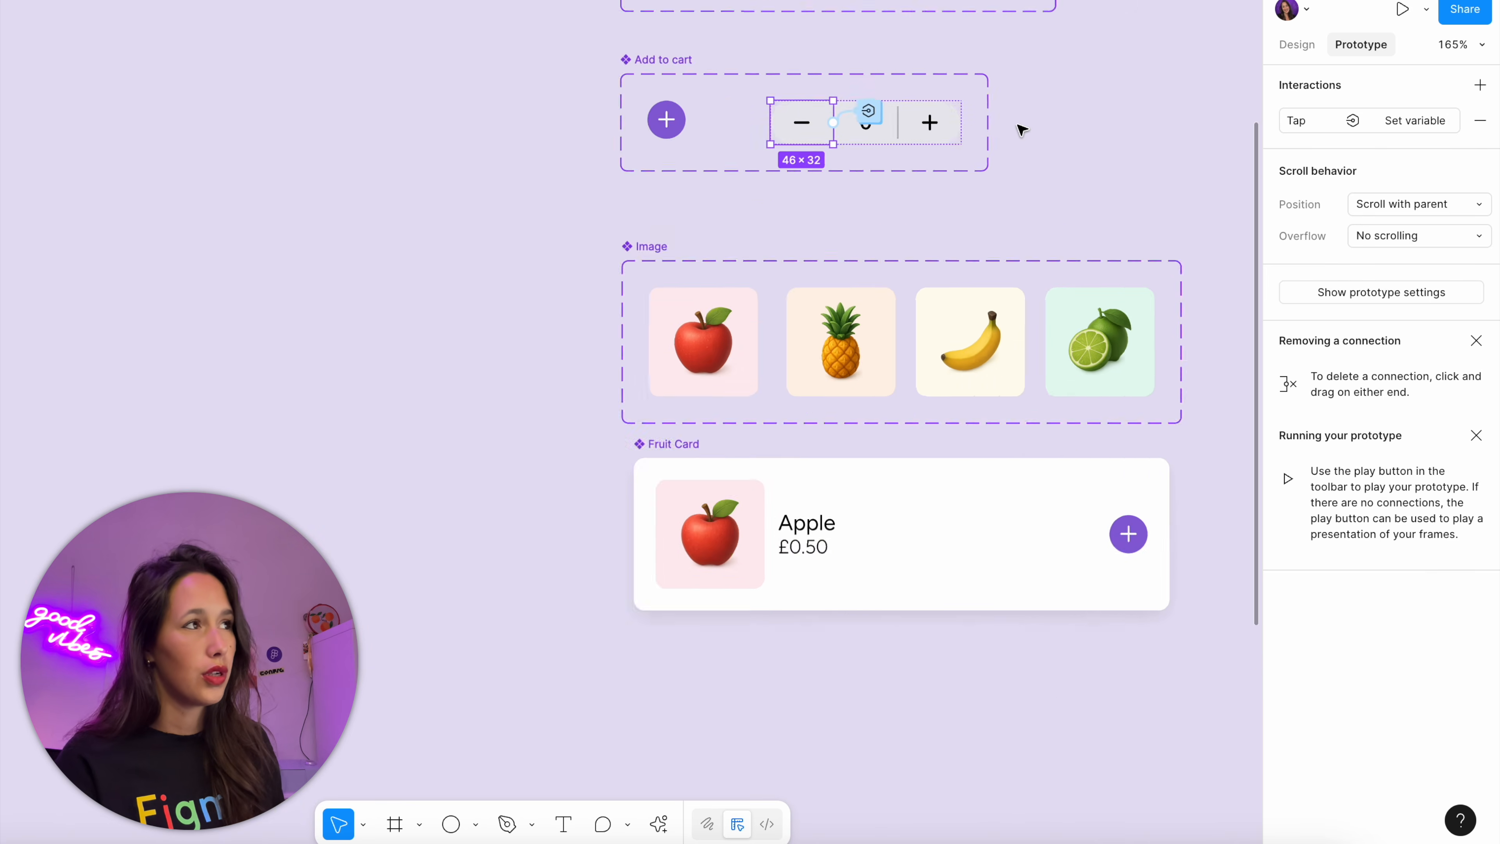
{"action": "scroll", "coordinate": [1021, 129], "scroll_direction": "down", "scroll_amount": 2}
{"action": "left_click_drag", "start_coordinate": [1131, 132], "coordinate": [487, 105]}
{"action": "left_click", "coordinate": [661, 51]}
{"action": "key", "text": "shift+space"}
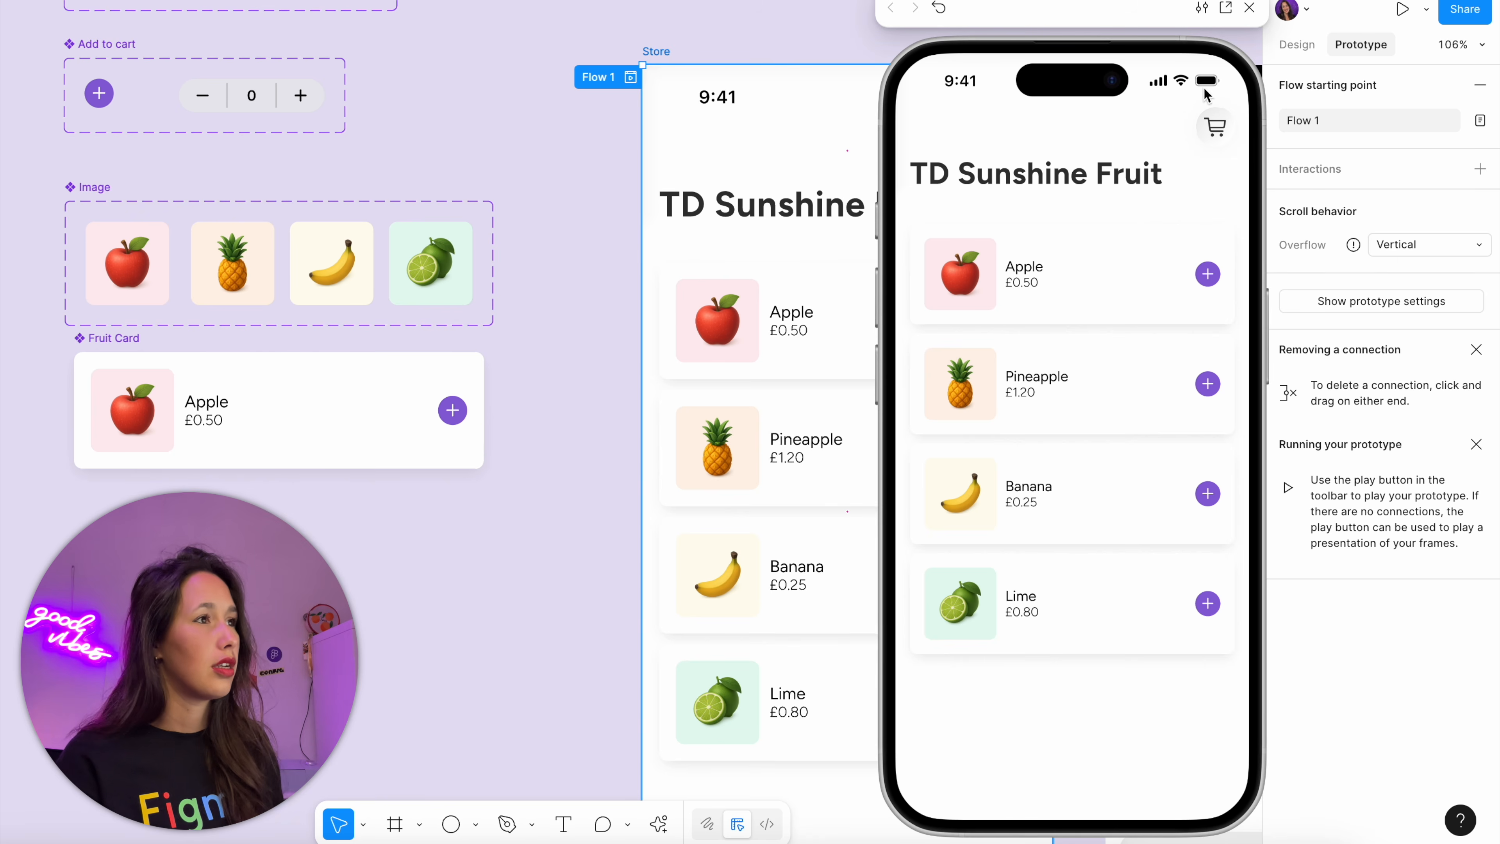
{"action": "left_click", "coordinate": [1209, 274]}
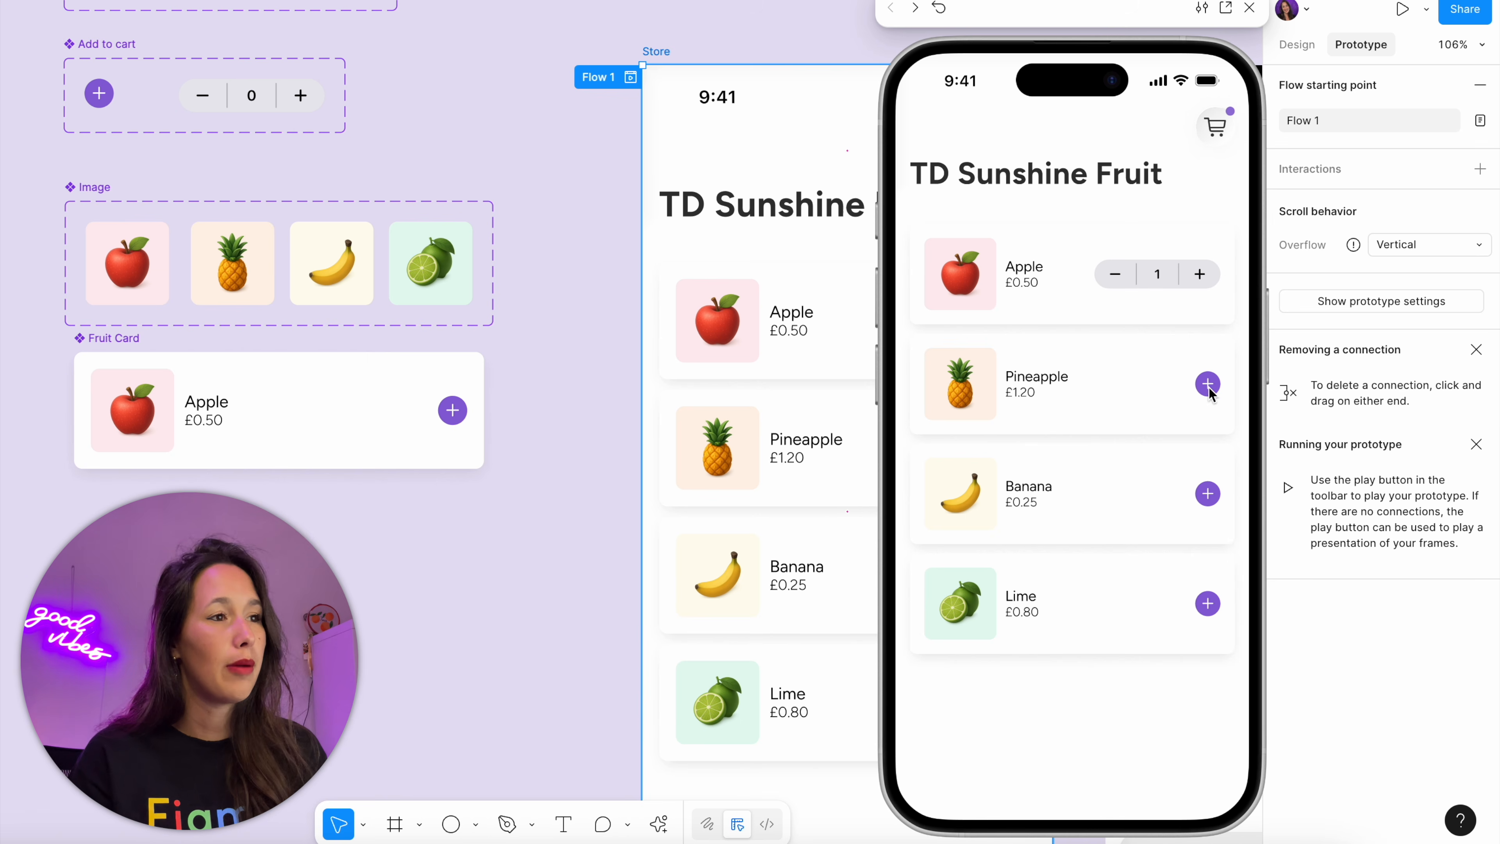
{"action": "left_click", "coordinate": [1207, 384]}
{"action": "left_click", "coordinate": [1207, 493]}
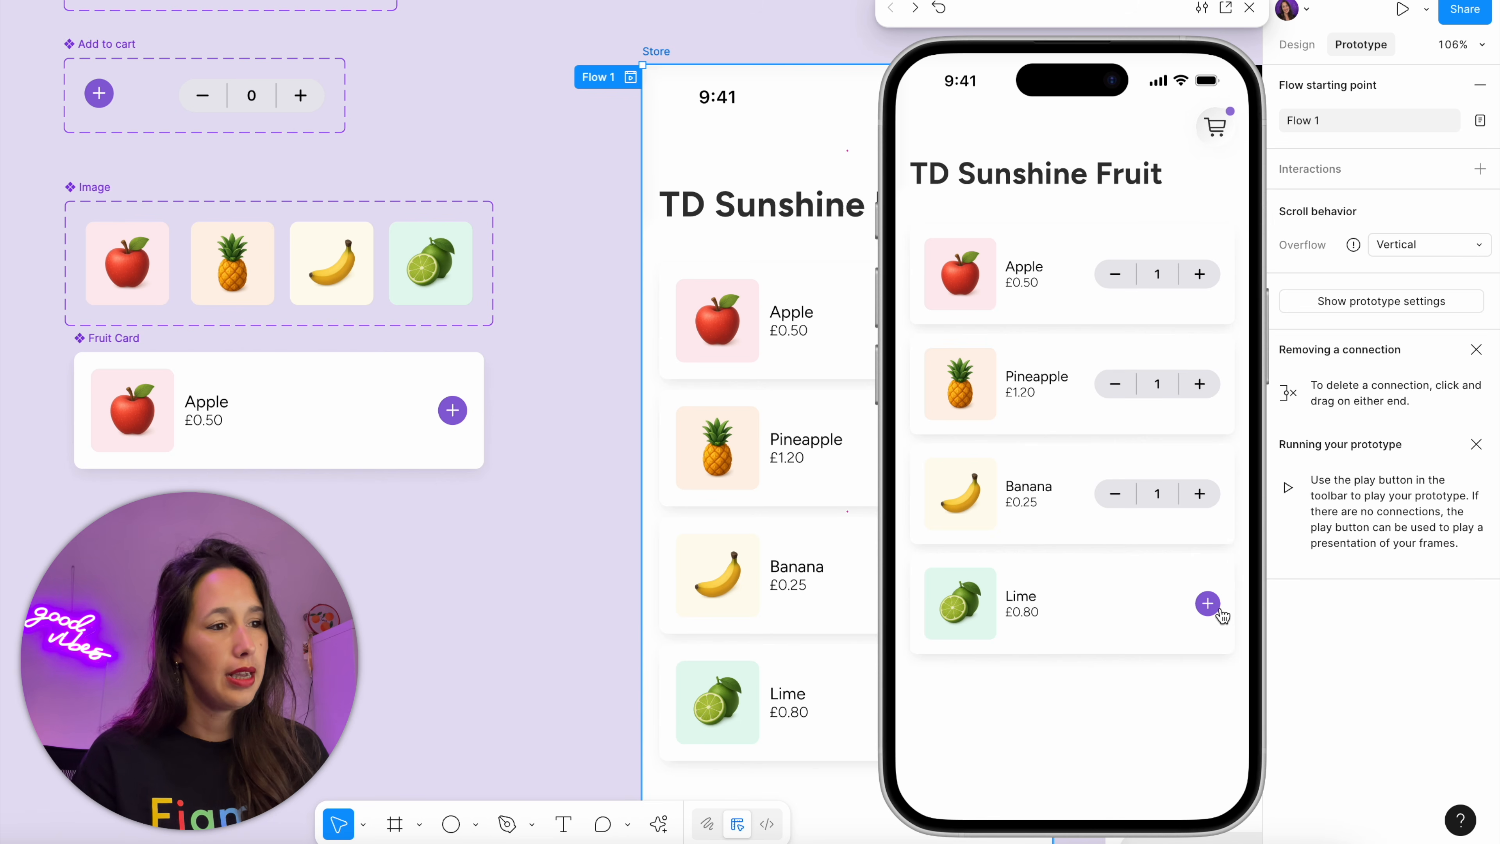
{"action": "left_click", "coordinate": [1218, 612]}
{"action": "left_click", "coordinate": [1216, 127]}
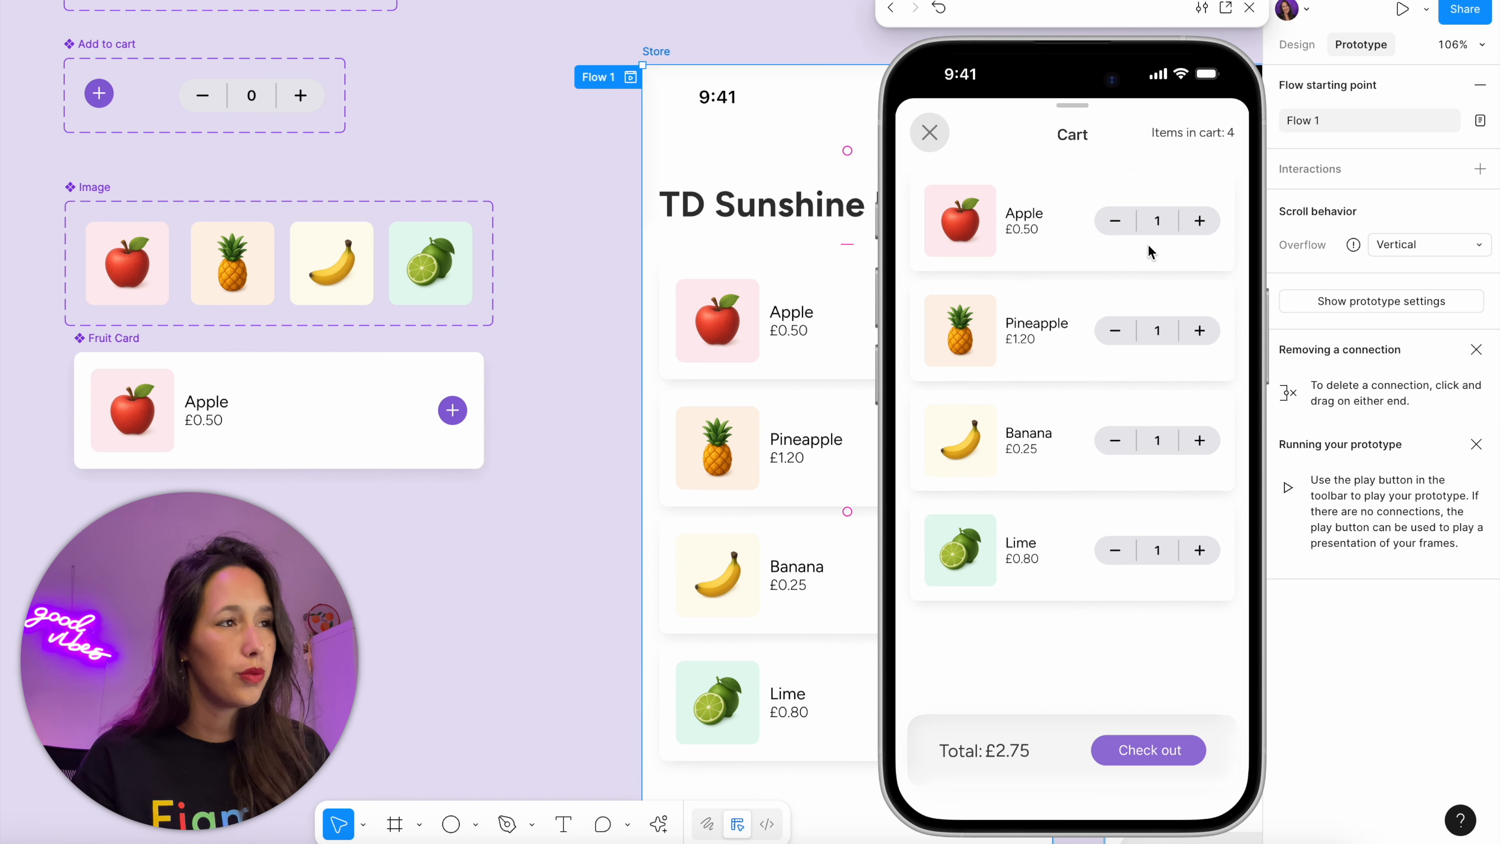
Remove all four fruits in the previewed cart to check the Check out button, and return to the Store screen
{"action": "left_click", "coordinate": [1116, 221]}
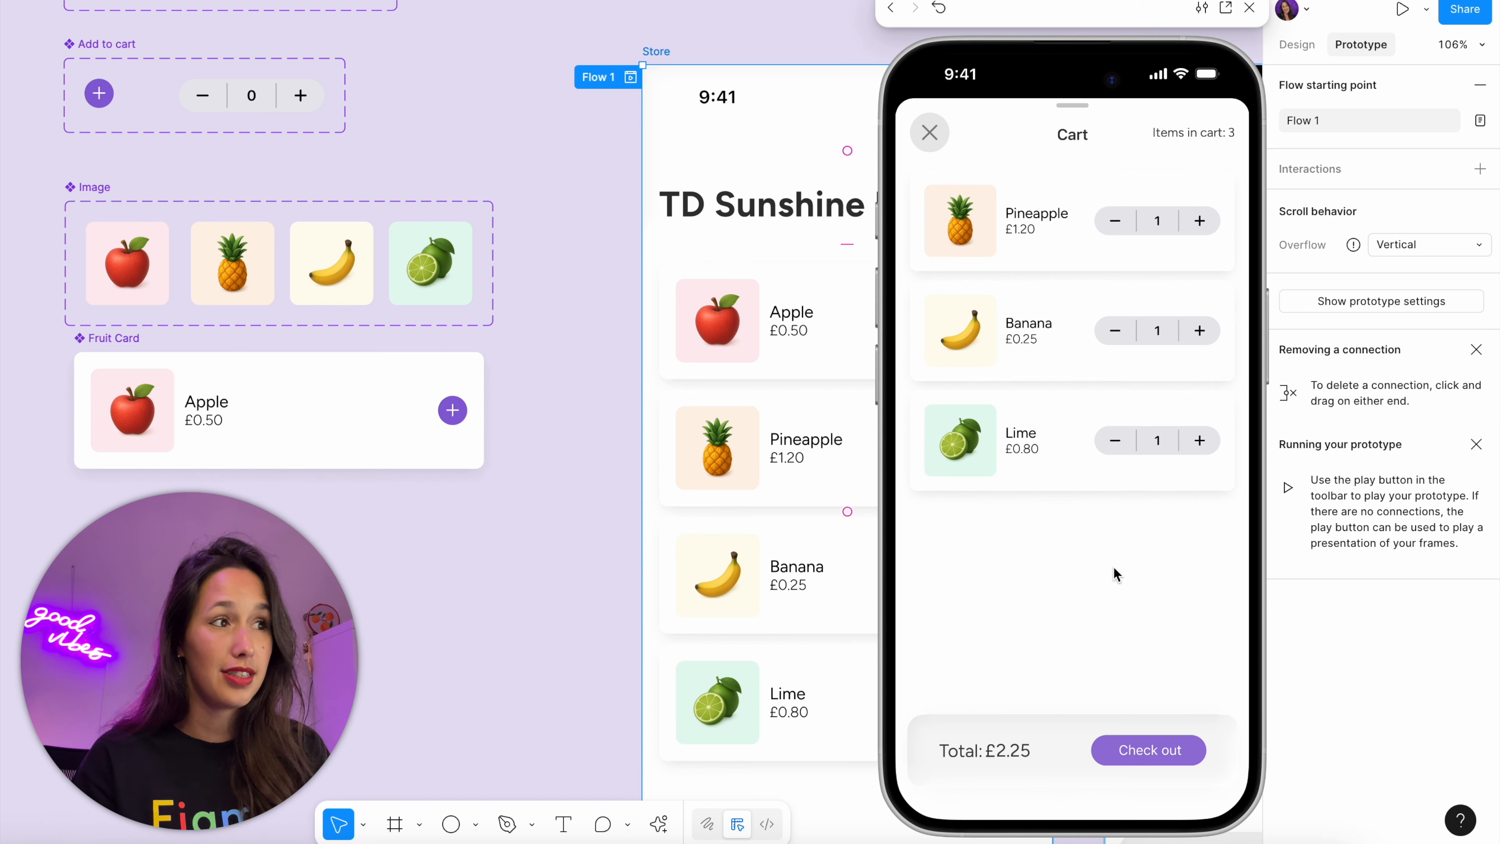
{"action": "left_click", "coordinate": [1114, 441]}
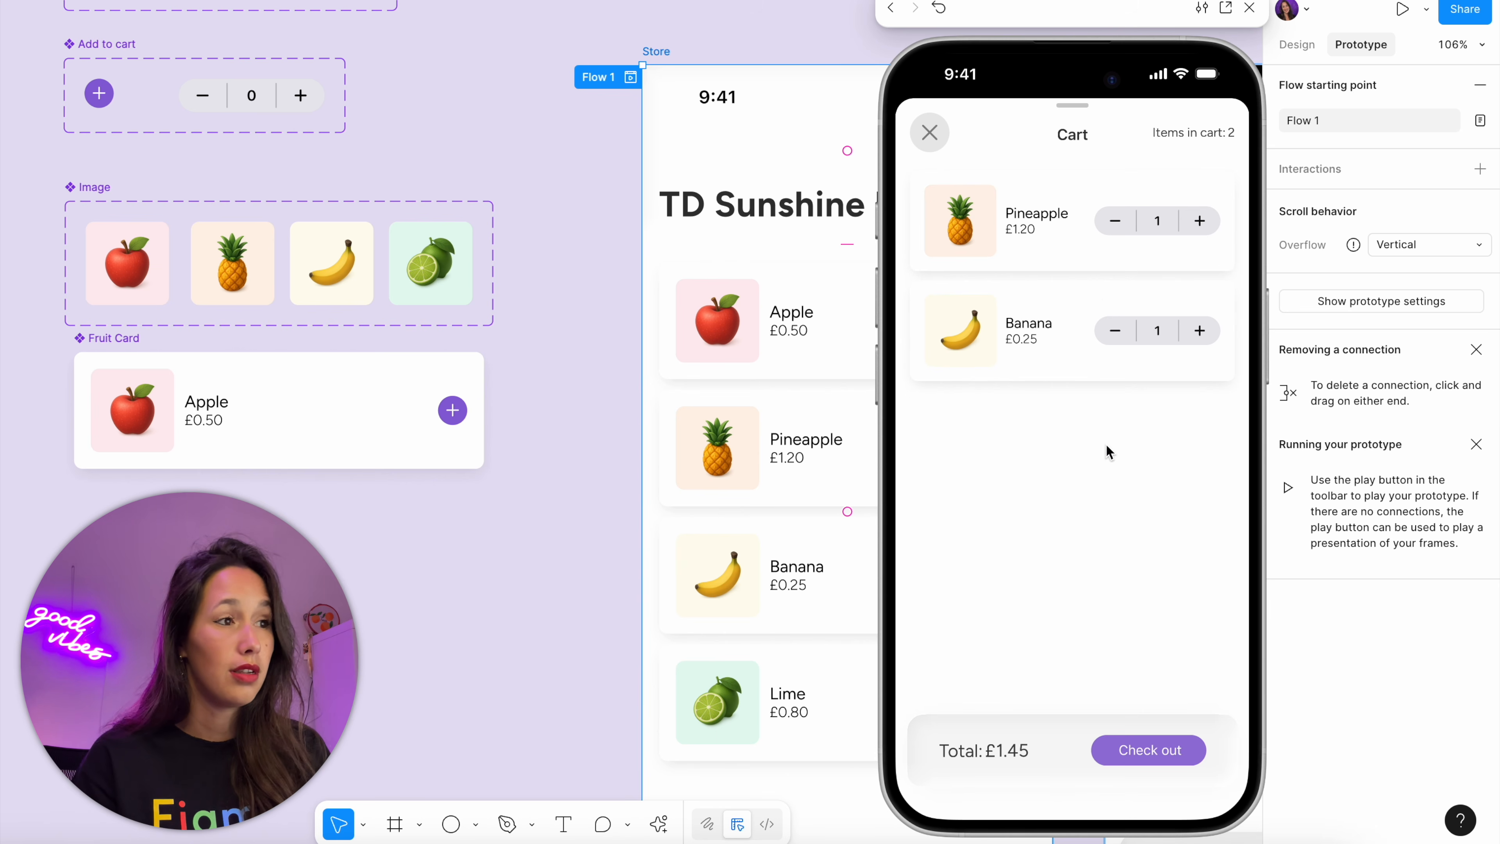
{"action": "left_click", "coordinate": [1114, 331]}
{"action": "left_click", "coordinate": [1116, 220]}
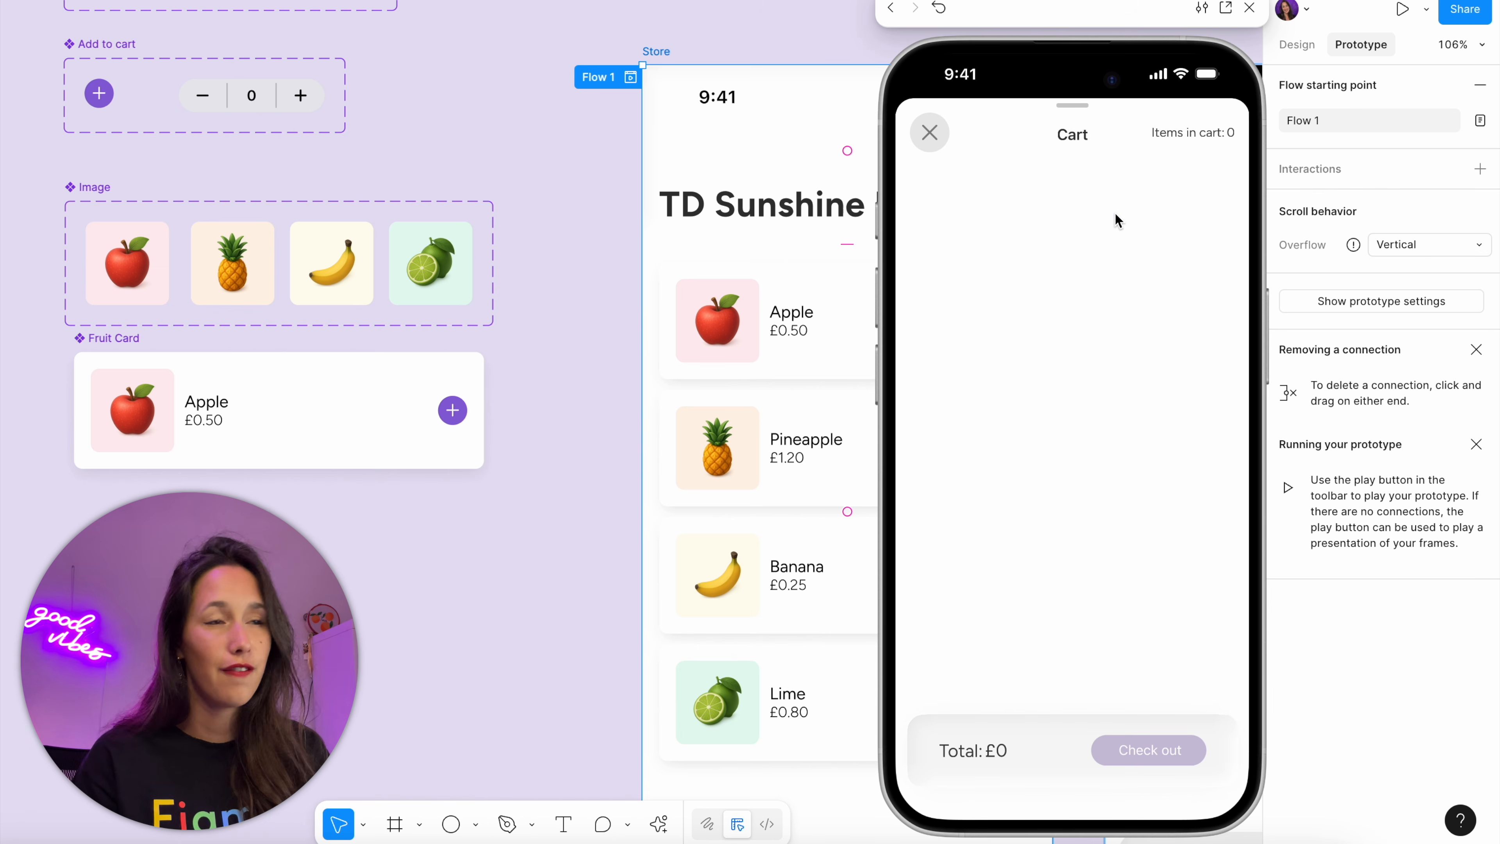
{"action": "left_click", "coordinate": [933, 132]}
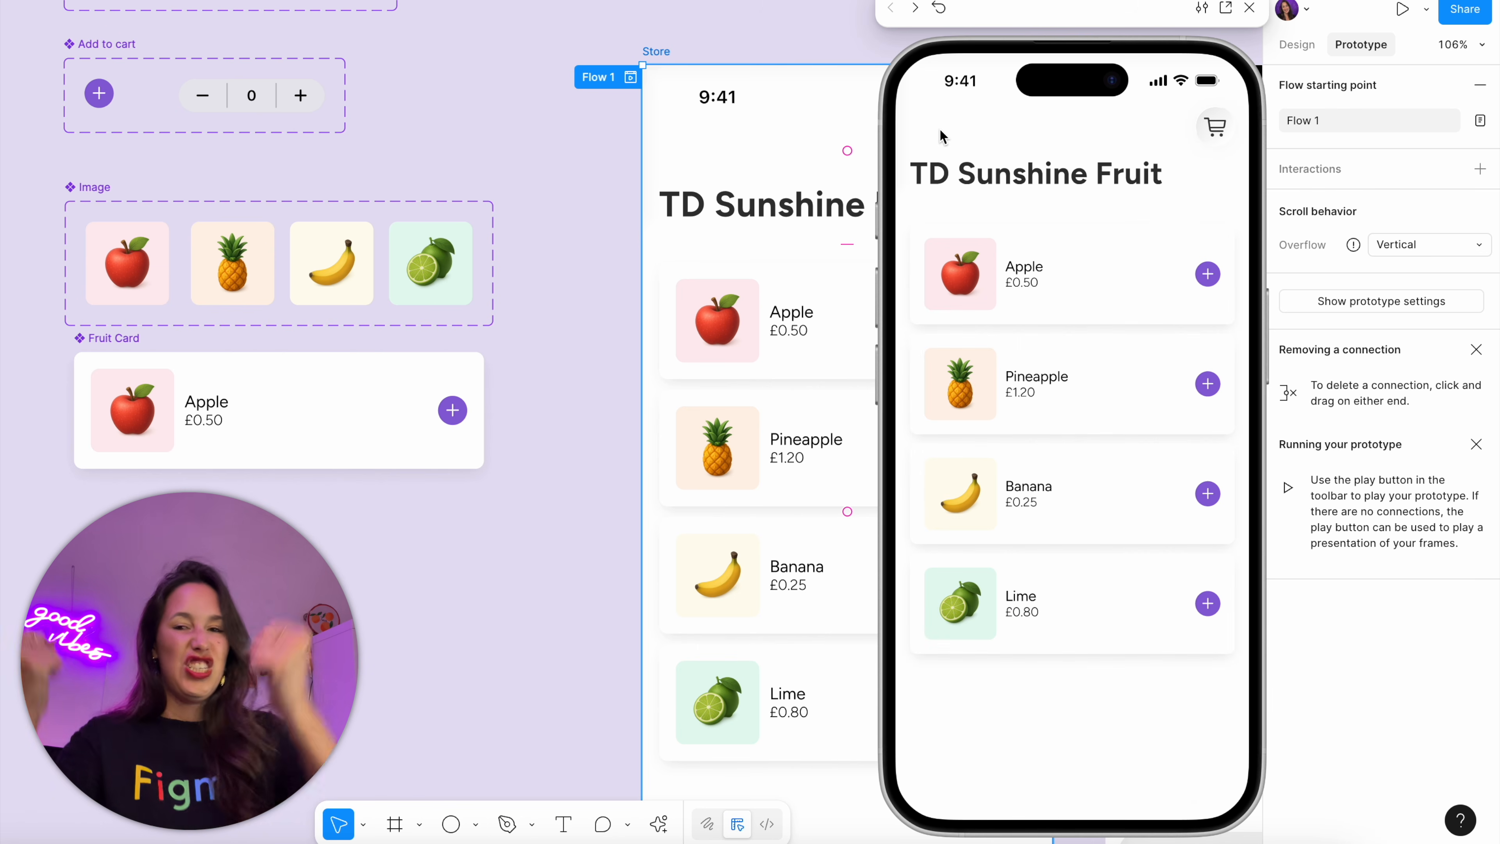